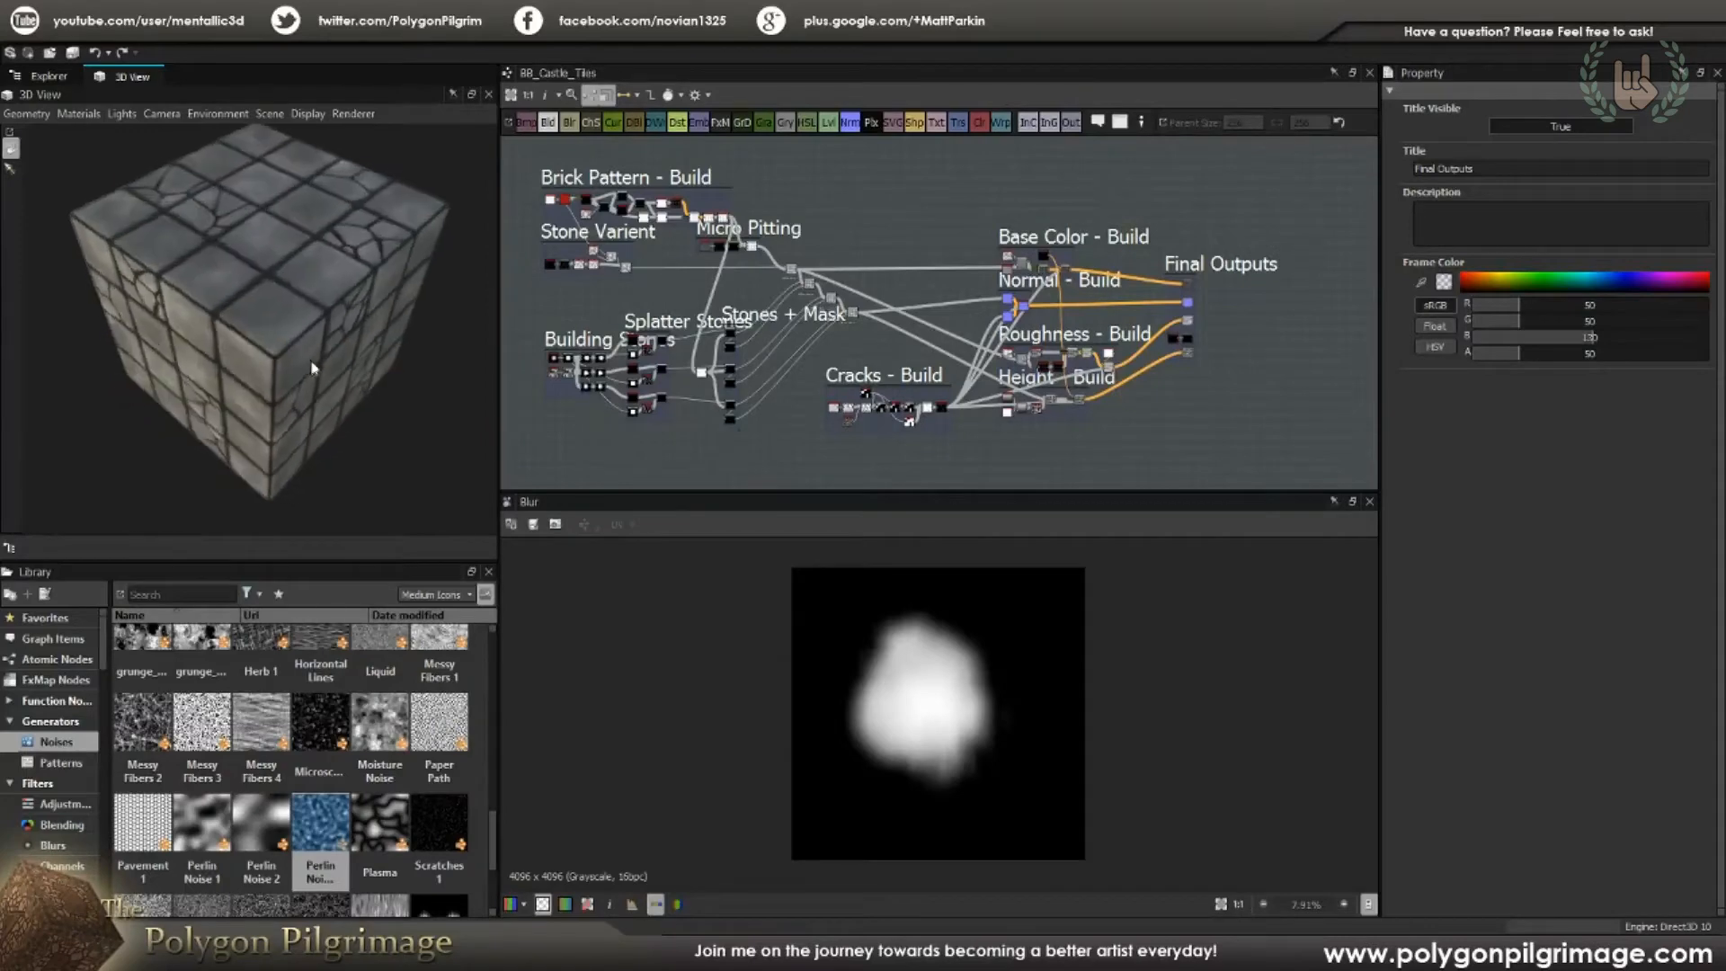
Step: Examine the castle tile material on the 3D preview cube, from close-ups of the stones and cracks to the whole cube
{"action": "scroll", "coordinate": [293, 325], "scroll_direction": "up", "scroll_amount": 5}
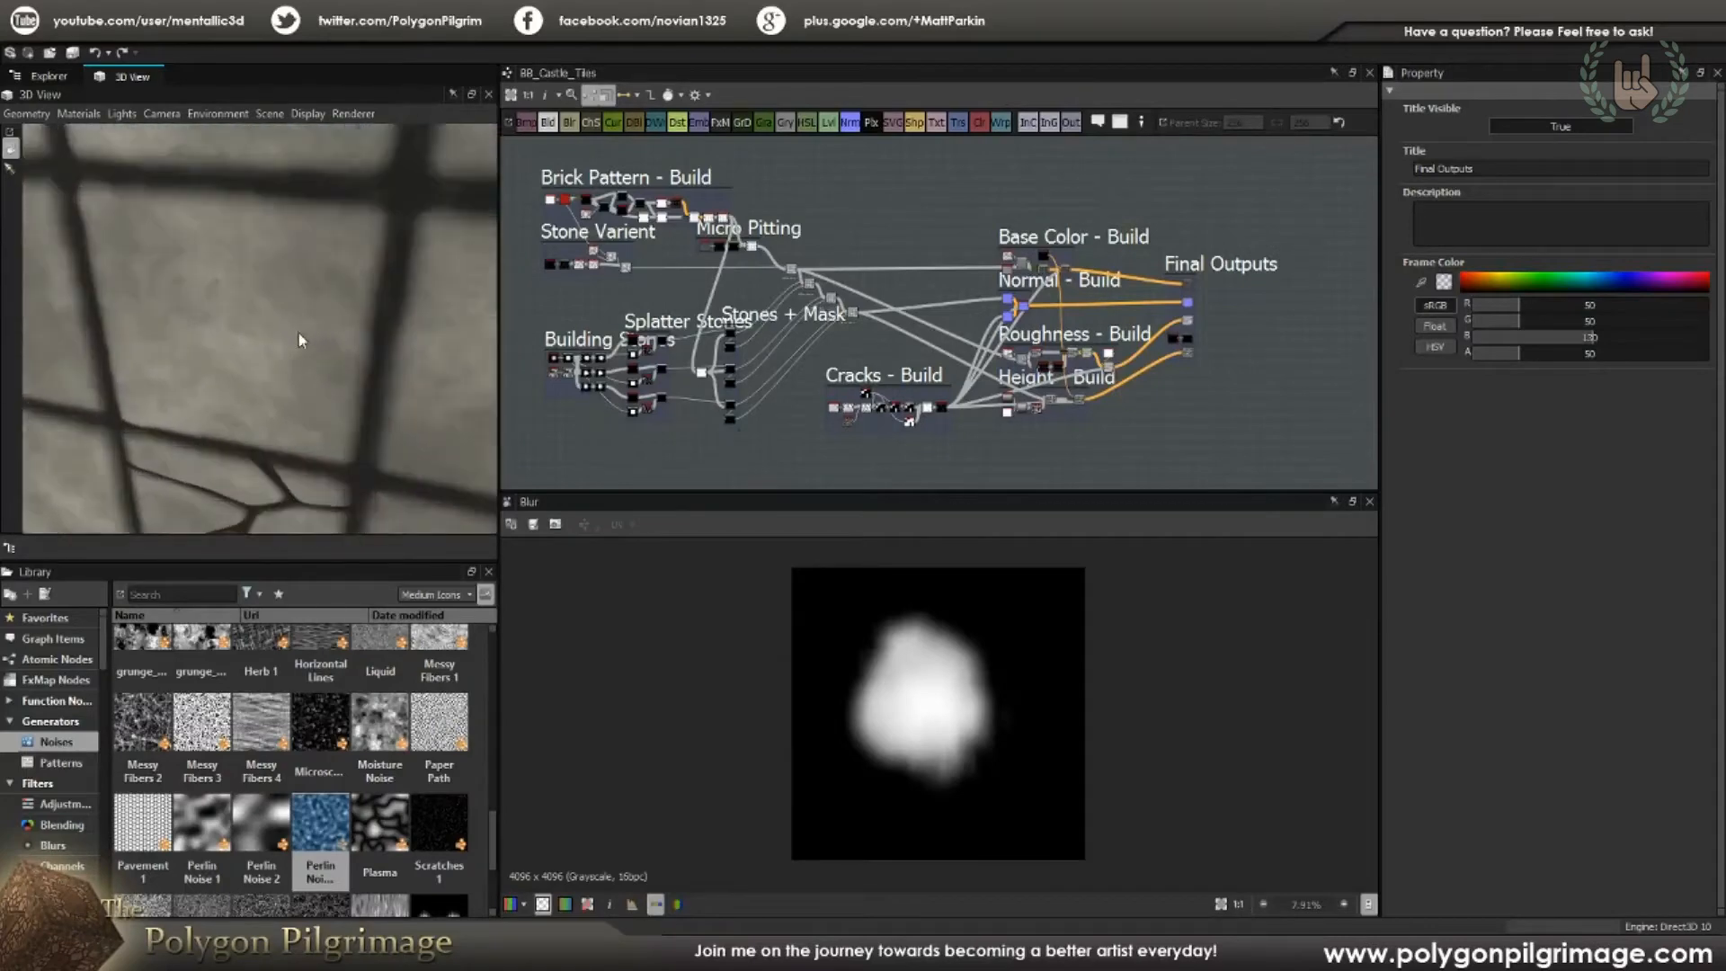
{"action": "scroll", "coordinate": [302, 341], "scroll_direction": "down", "scroll_amount": 3}
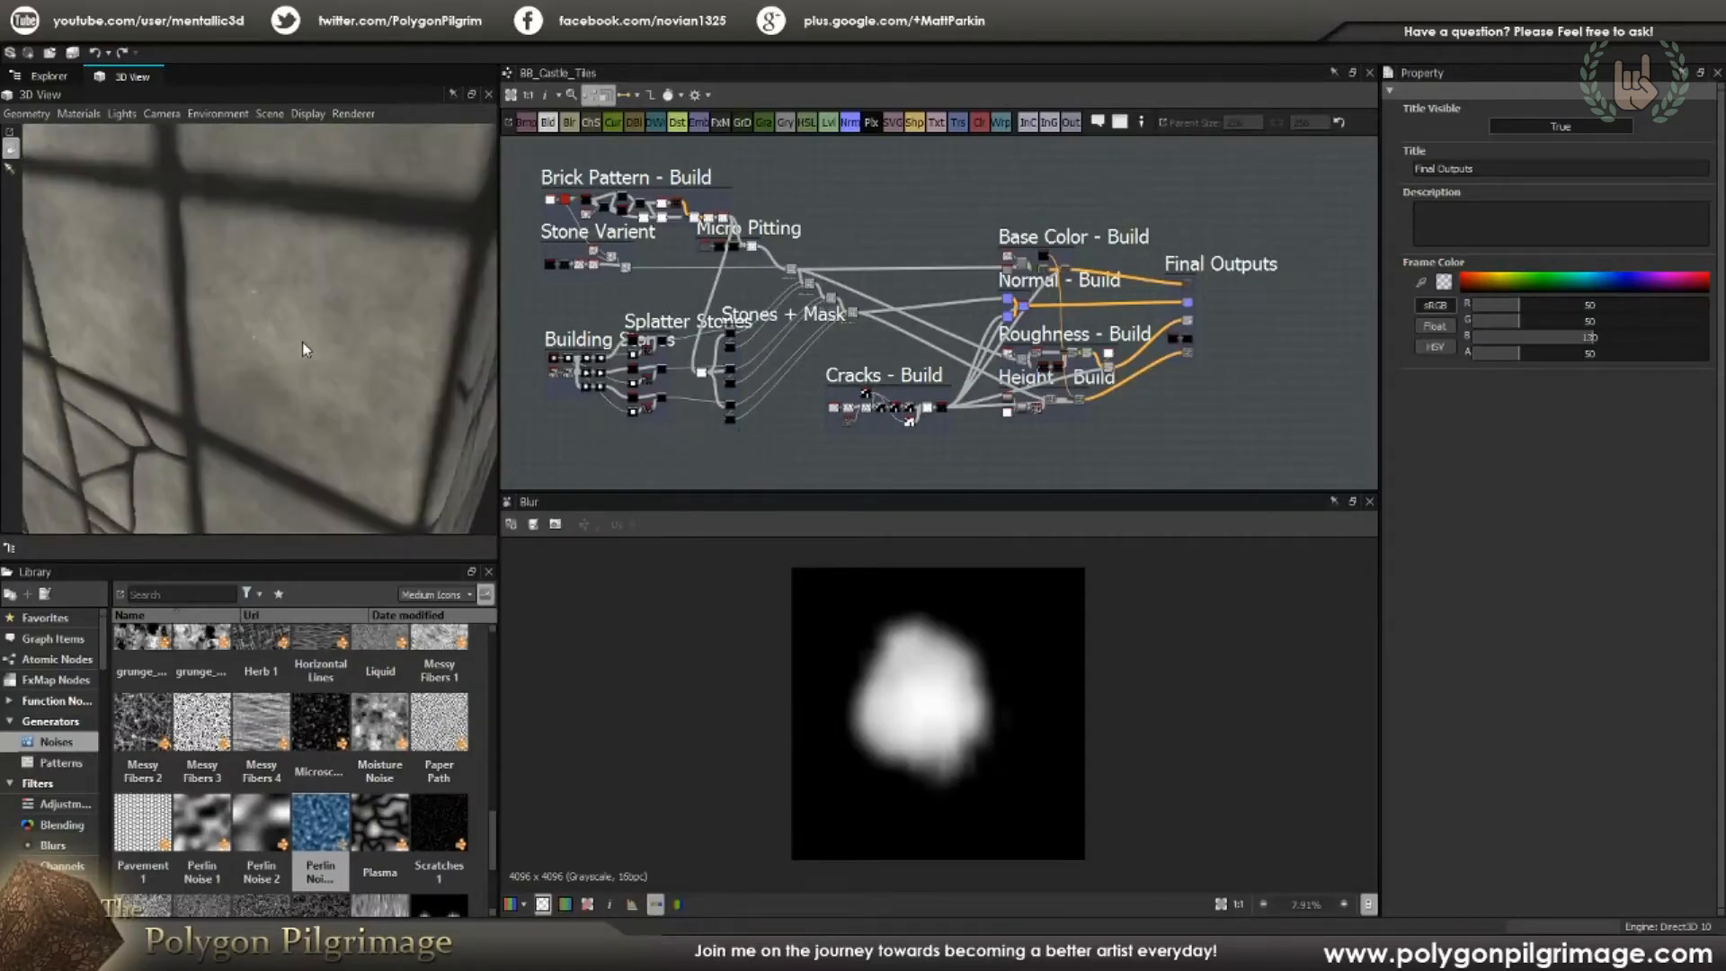
{"action": "scroll", "coordinate": [343, 363], "scroll_direction": "up", "scroll_amount": 2}
{"action": "scroll", "coordinate": [342, 316], "scroll_direction": "down", "scroll_amount": 5}
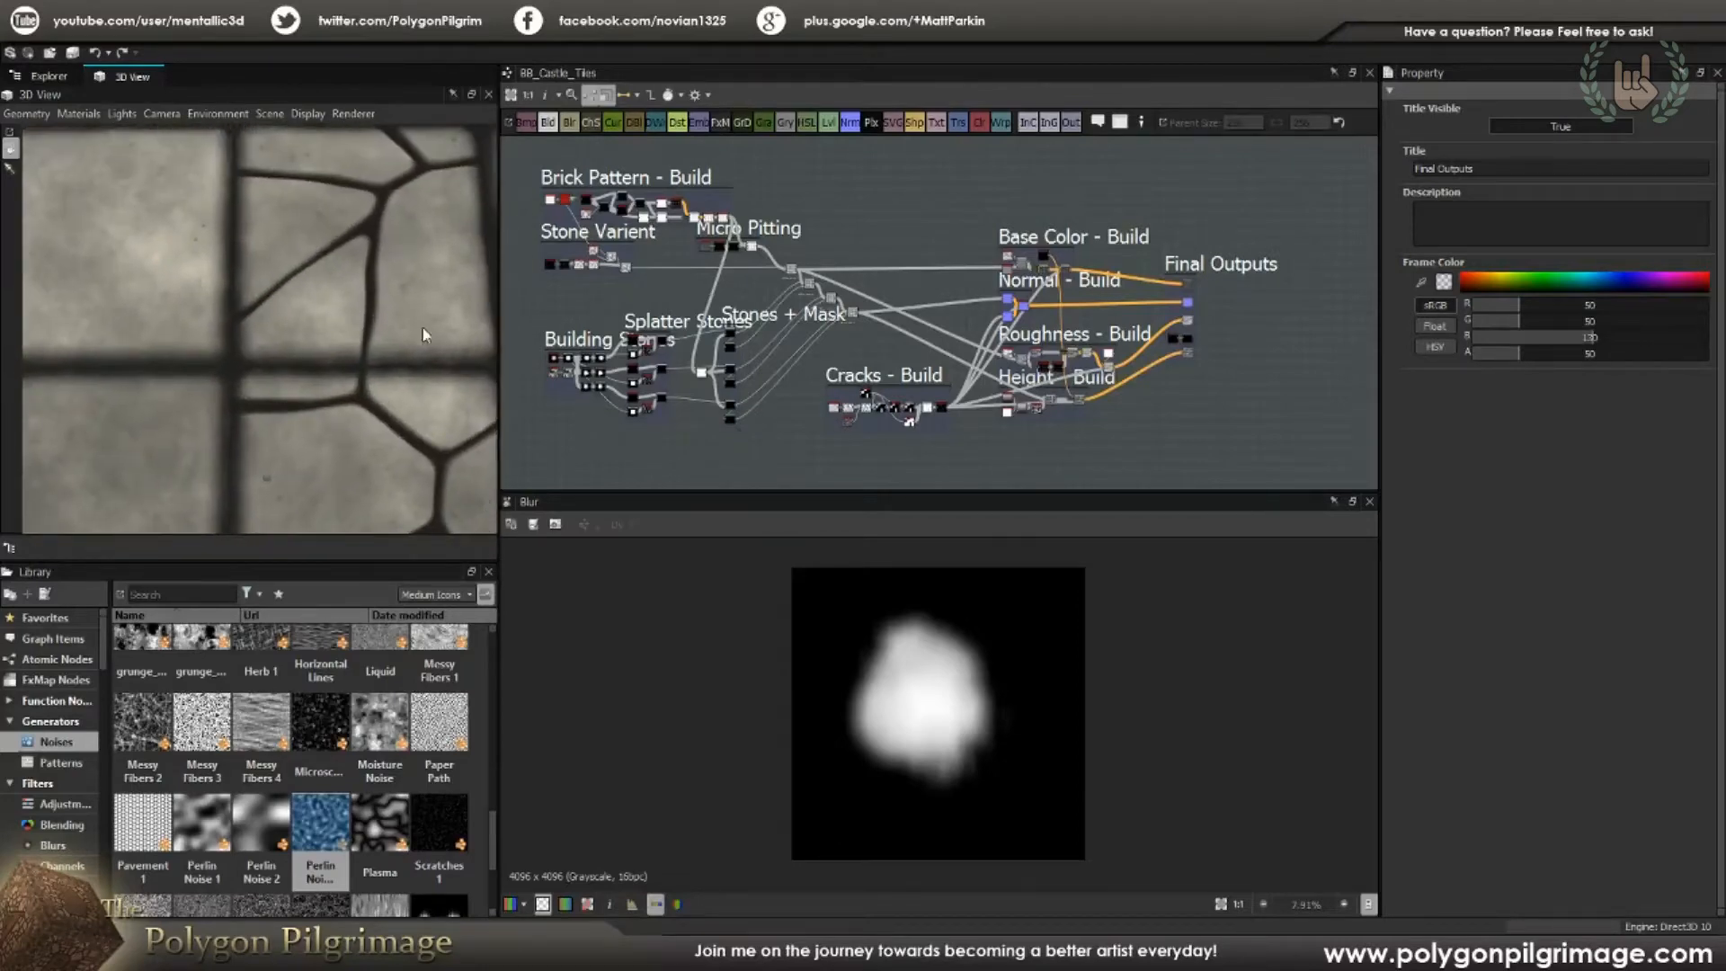
{"action": "scroll", "coordinate": [302, 392], "scroll_direction": "up", "scroll_amount": 4}
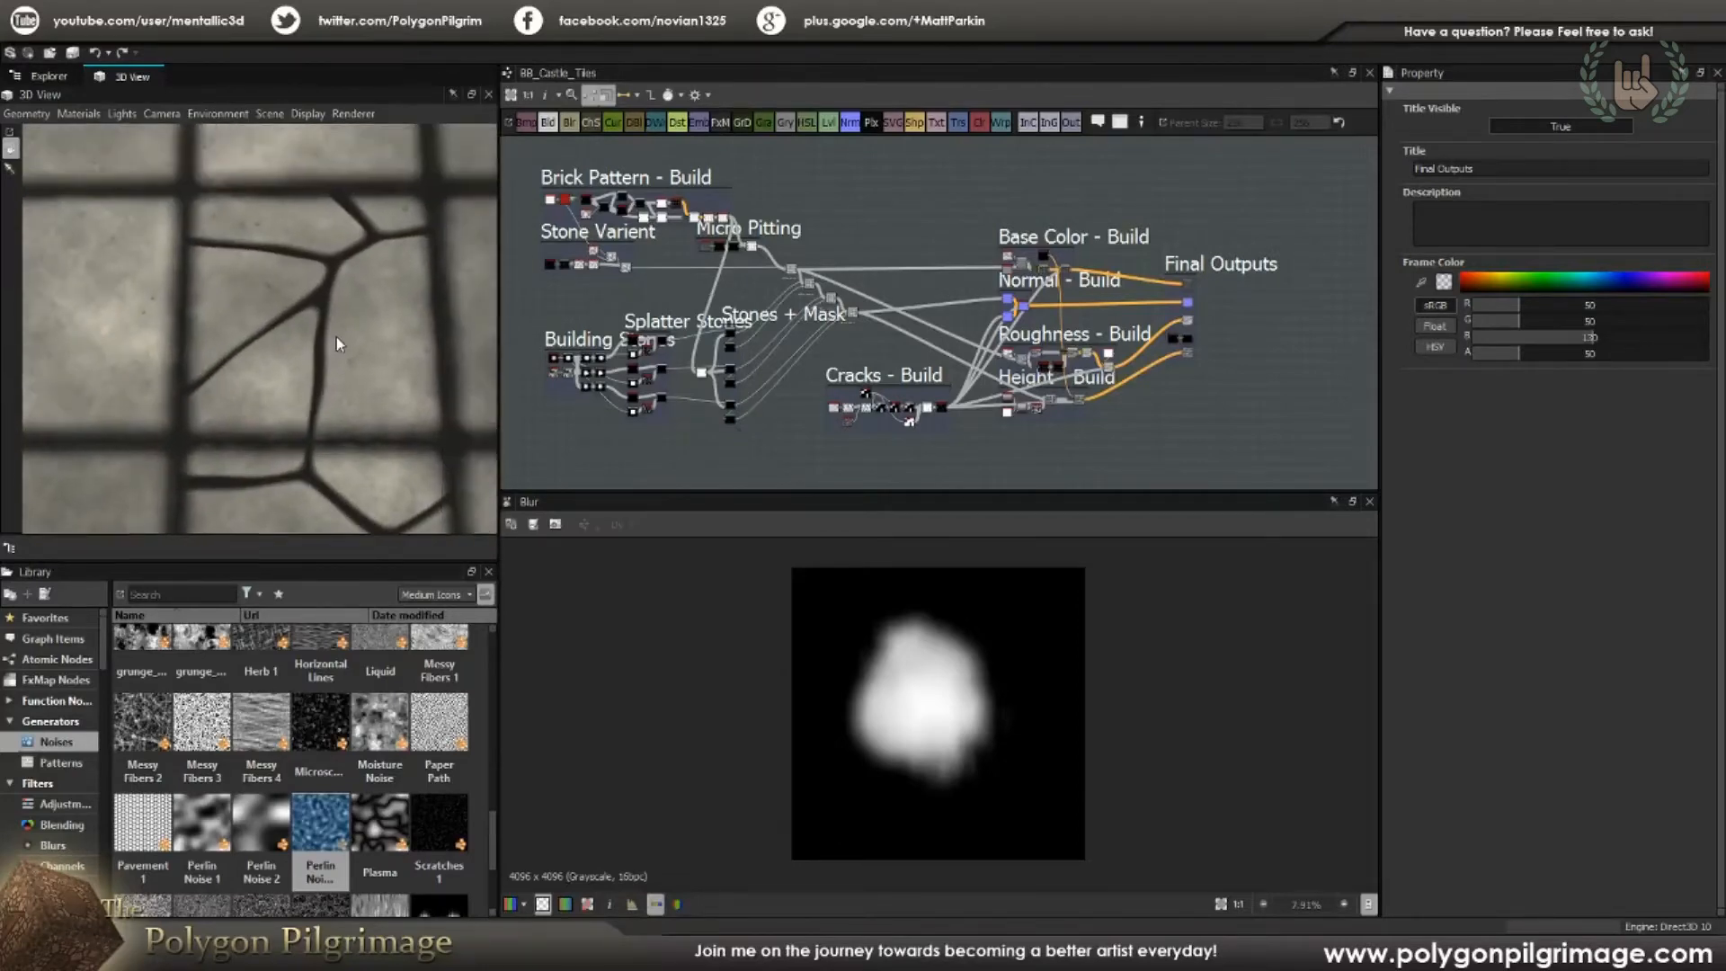
{"action": "mouse_move", "coordinate": [342, 338]}
{"action": "left_mouse_down"}
{"action": "mouse_move", "coordinate": [310, 345]}
{"action": "mouse_move", "coordinate": [325, 333]}
{"action": "left_mouse_up"}
{"action": "scroll", "coordinate": [325, 332], "scroll_direction": "down", "scroll_amount": 8}
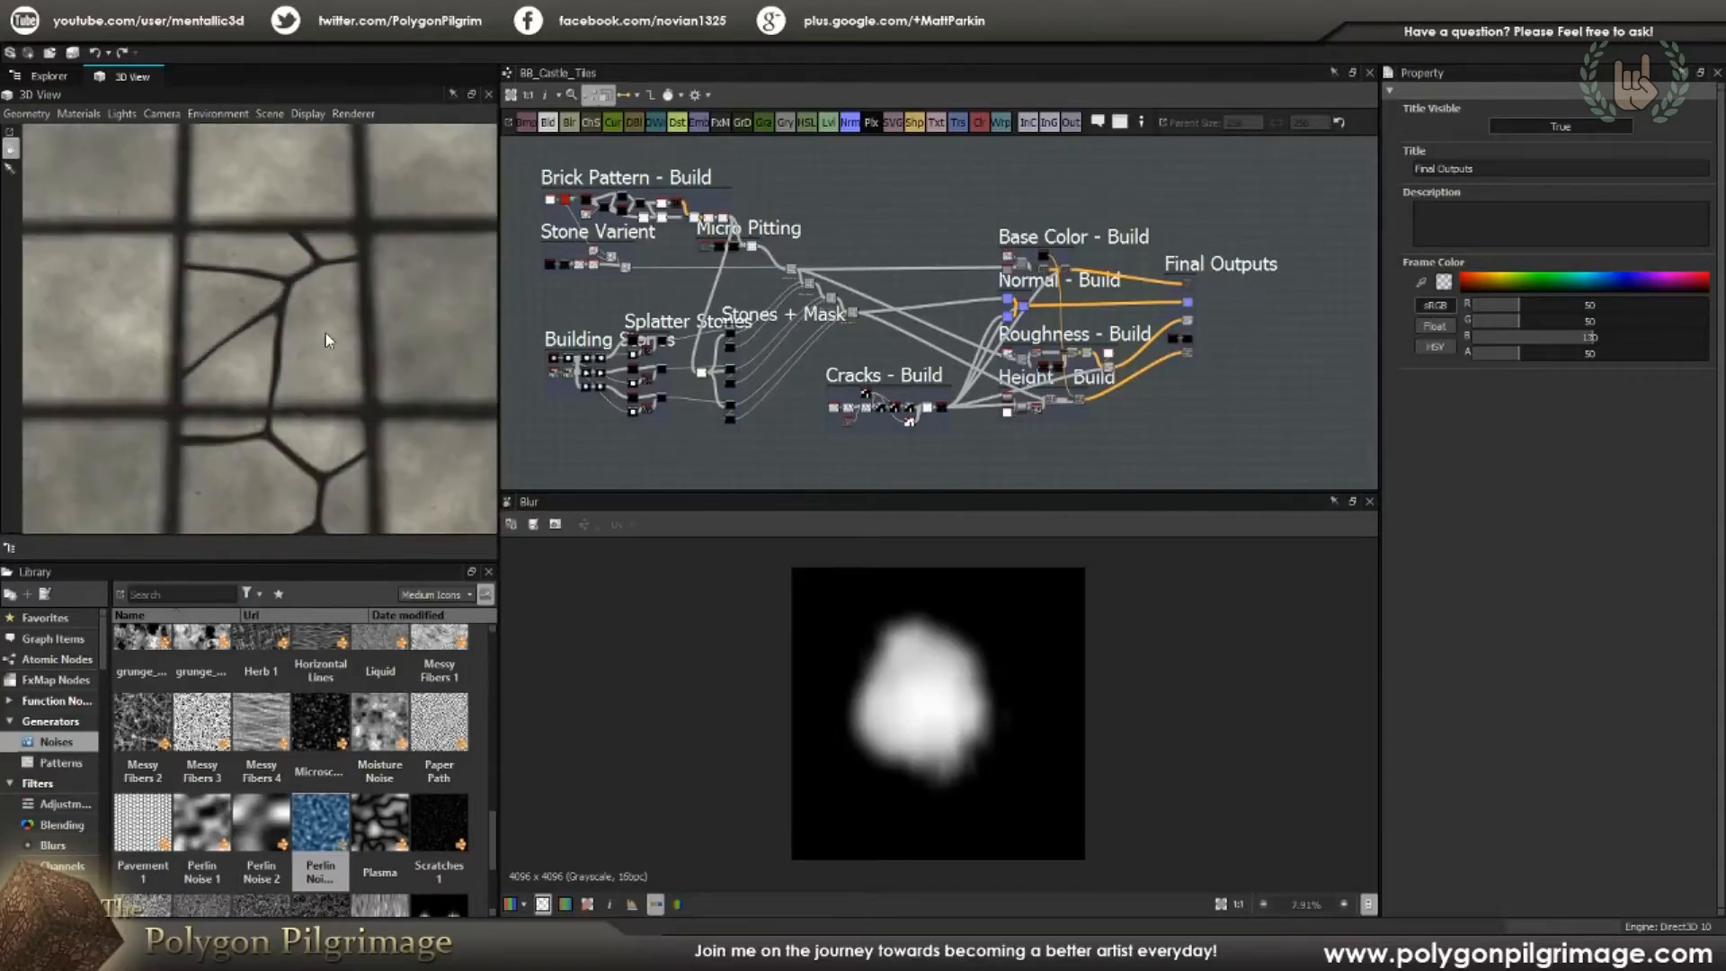
{"action": "scroll", "coordinate": [310, 331], "scroll_direction": "down", "scroll_amount": 2}
{"action": "left_click_drag", "start_coordinate": [318, 309], "coordinate": [261, 396]}
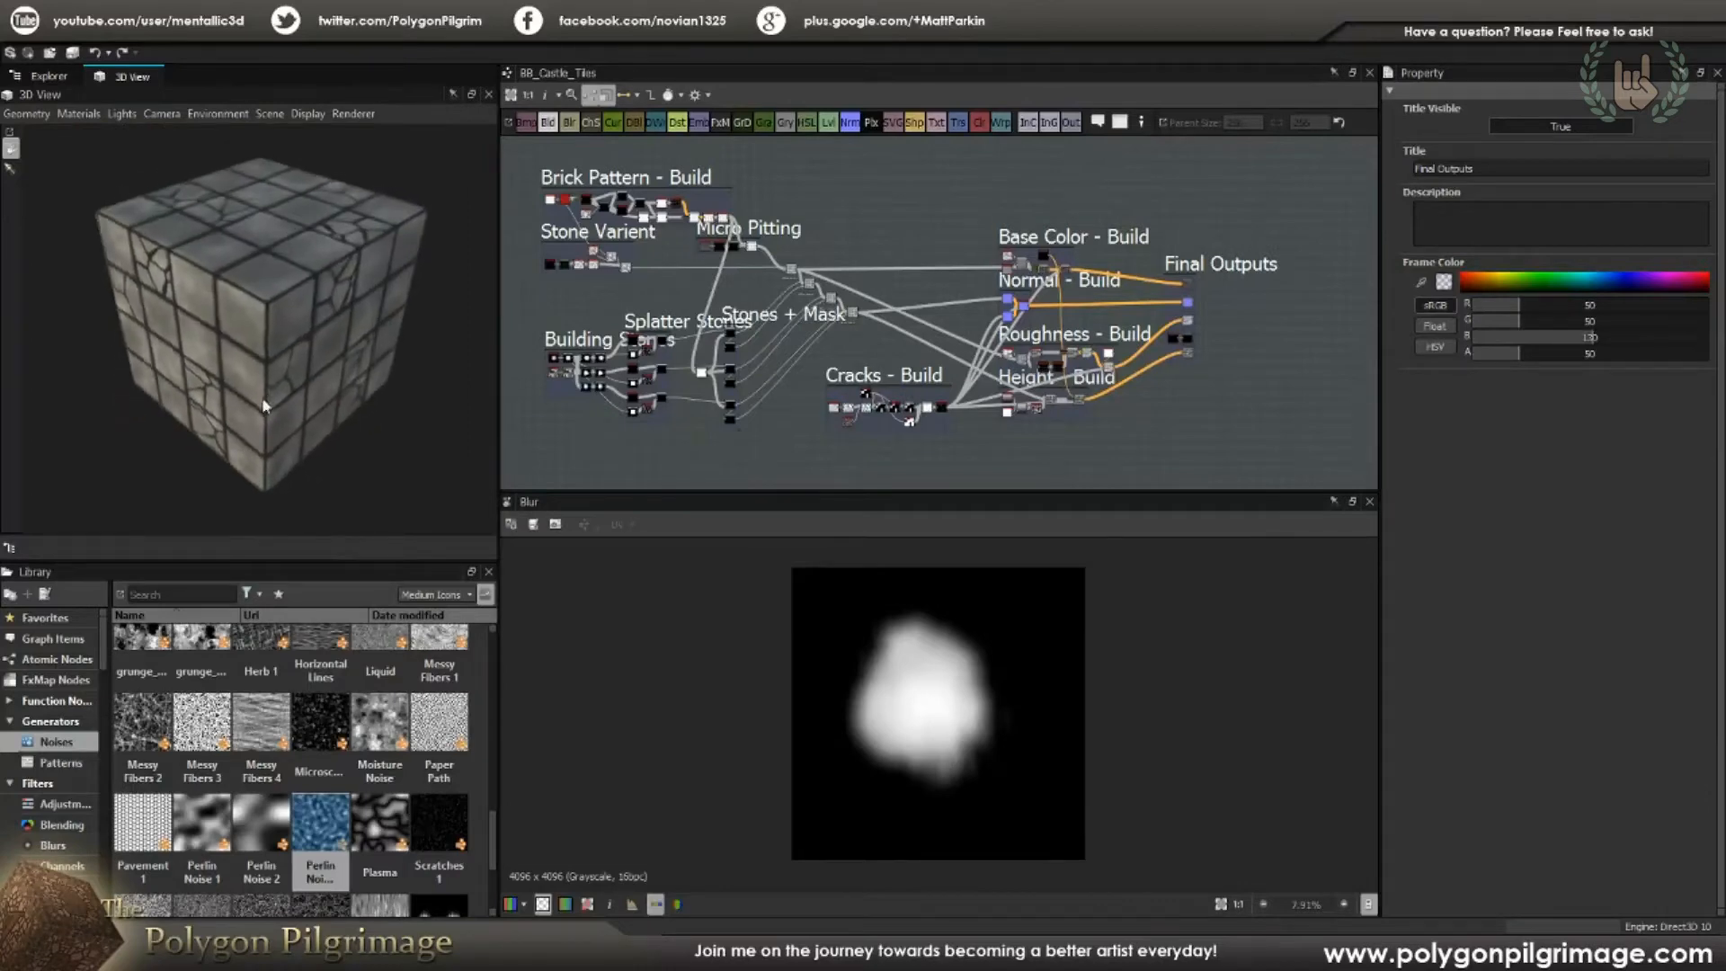
Step: Look up the option for exporting the castle tiles graph's outputs as bitmaps, and return to the 3D preview of the cube
{"action": "left_click", "coordinate": [60, 76]}
{"action": "right_click", "coordinate": [81, 176]}
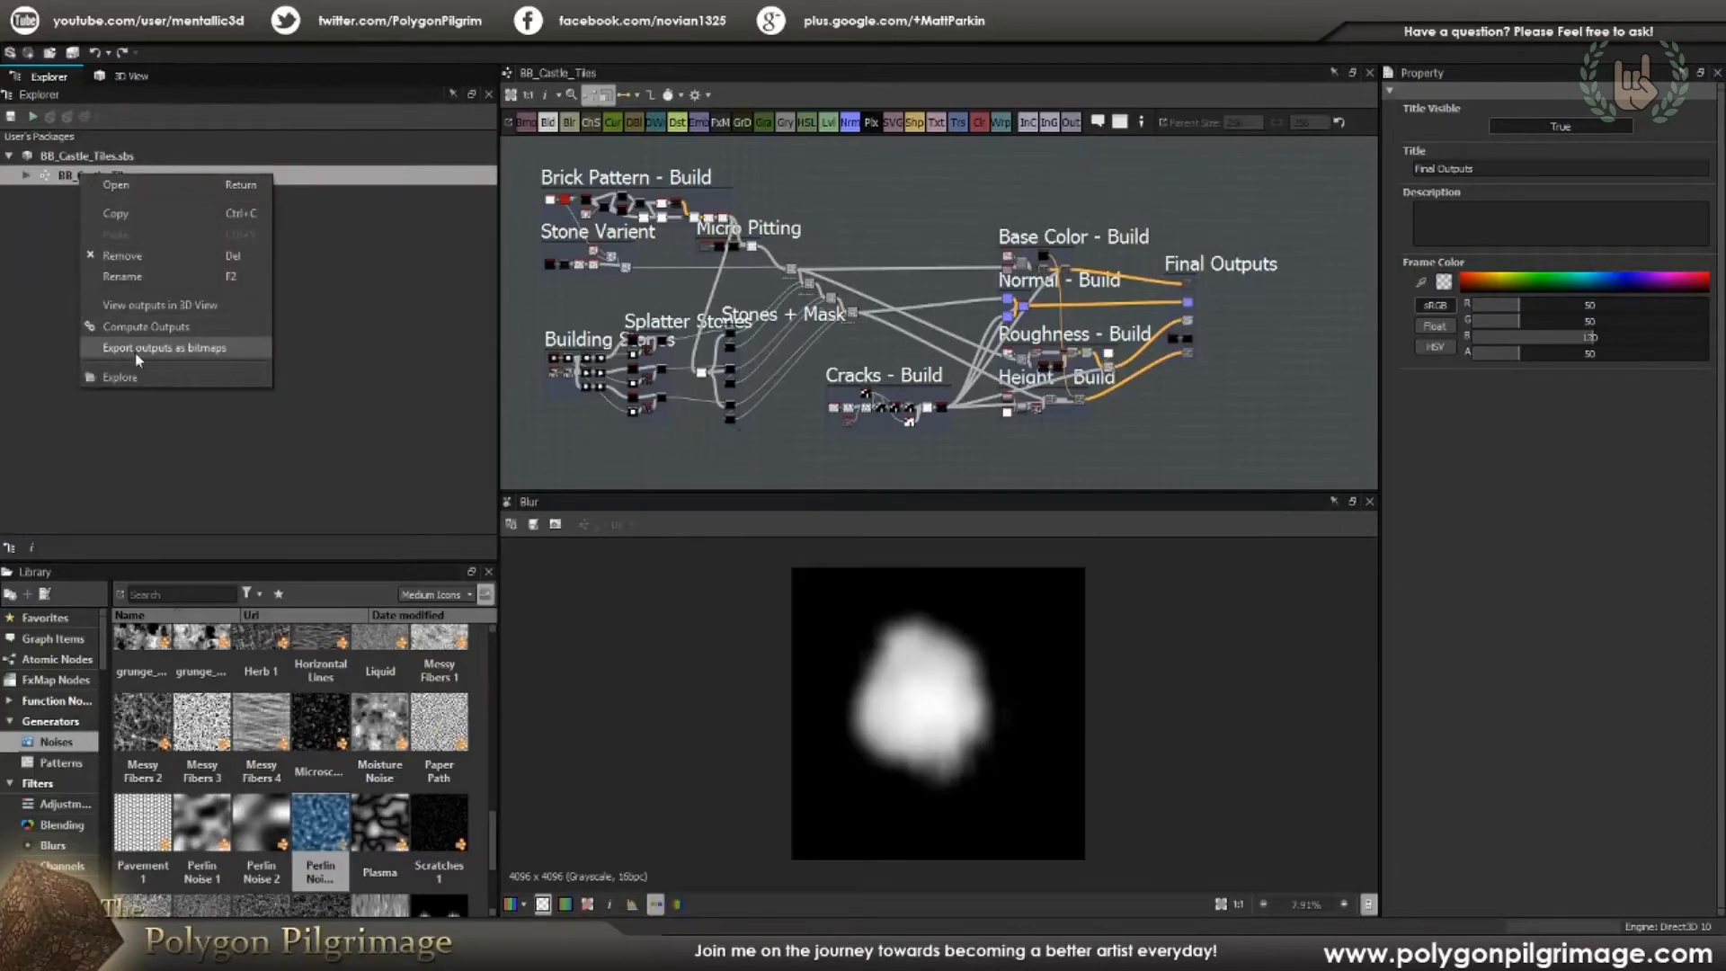
{"action": "left_click", "coordinate": [132, 77]}
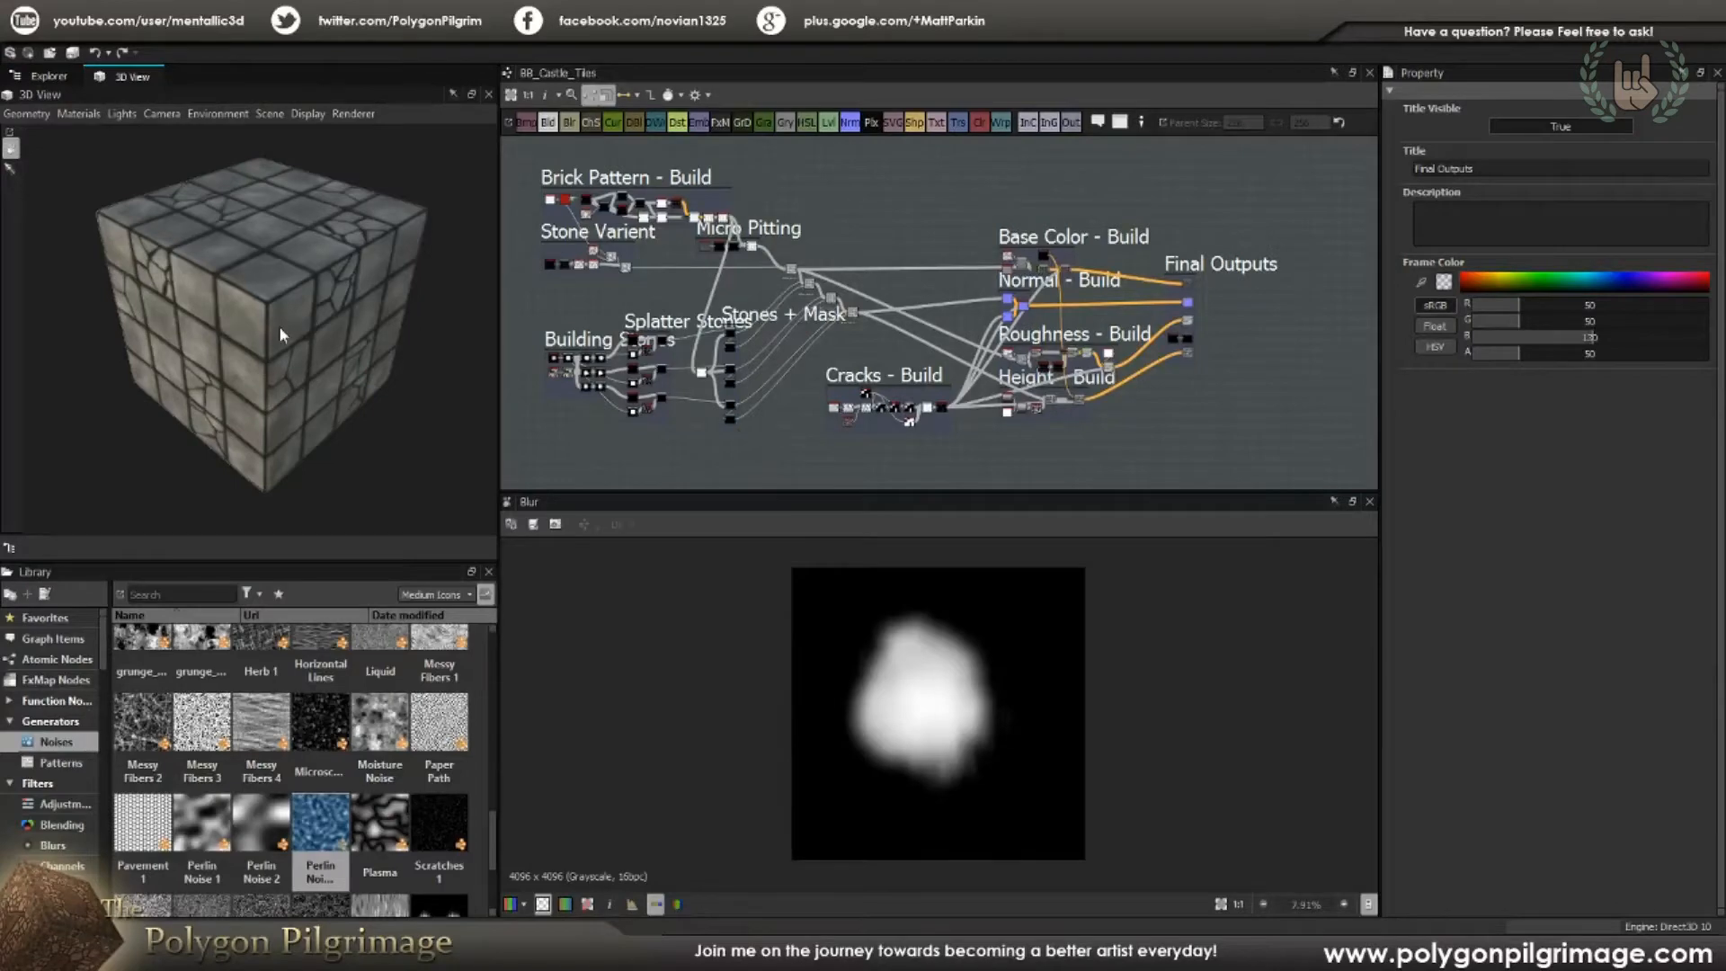
{"action": "left_click_drag", "start_coordinate": [281, 335], "coordinate": [326, 315]}
Step: Examine the Brick Pattern - Build and Stone Varient node groups at the start of the graph
{"action": "scroll", "coordinate": [740, 285], "scroll_direction": "up", "scroll_amount": 6}
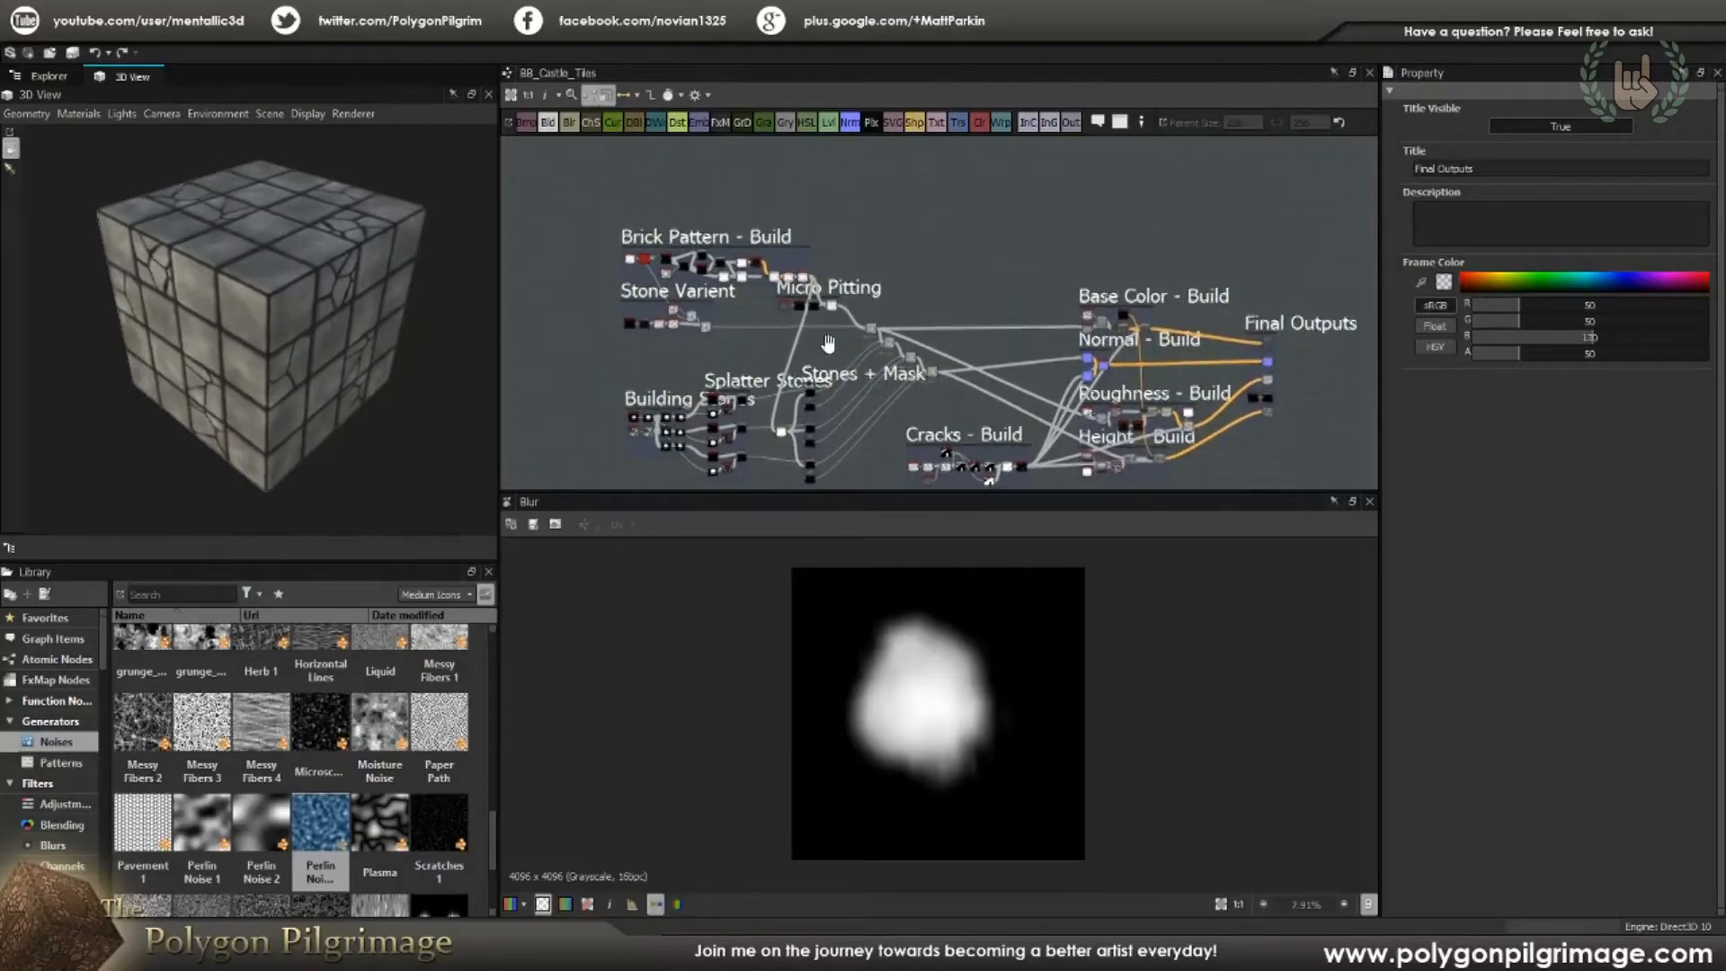
{"action": "middle_click_drag", "start_coordinate": [745, 263], "coordinate": [770, 255]}
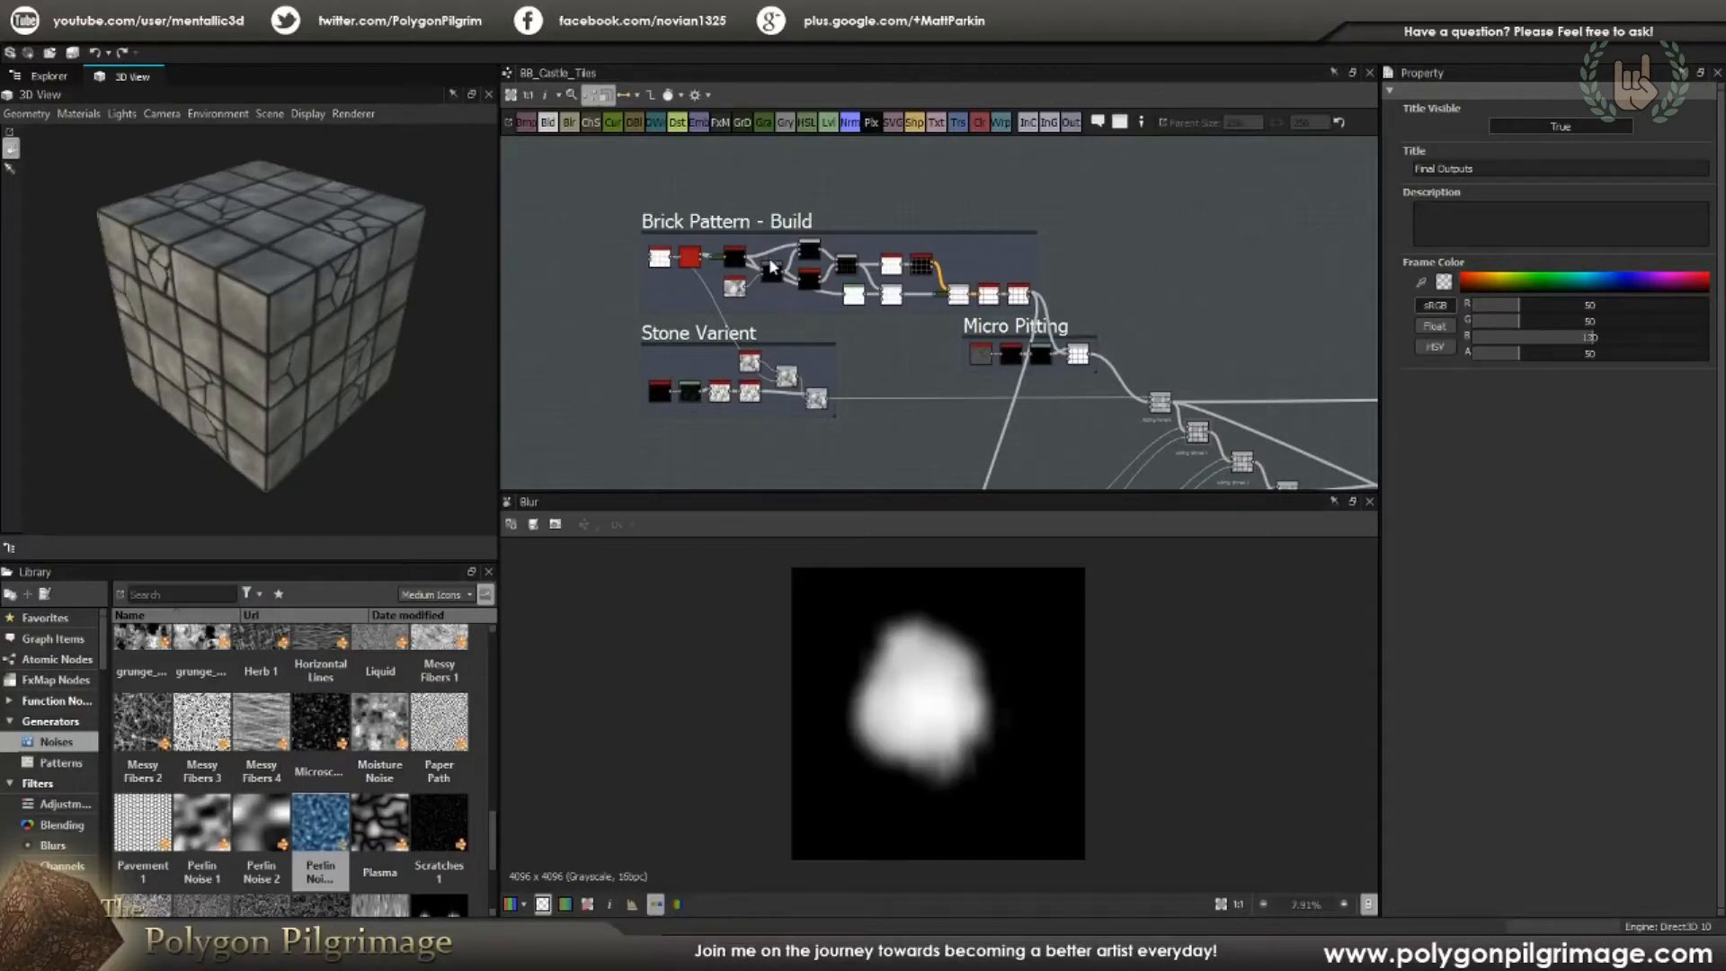
{"action": "middle_click_drag", "start_coordinate": [922, 207], "coordinate": [903, 193]}
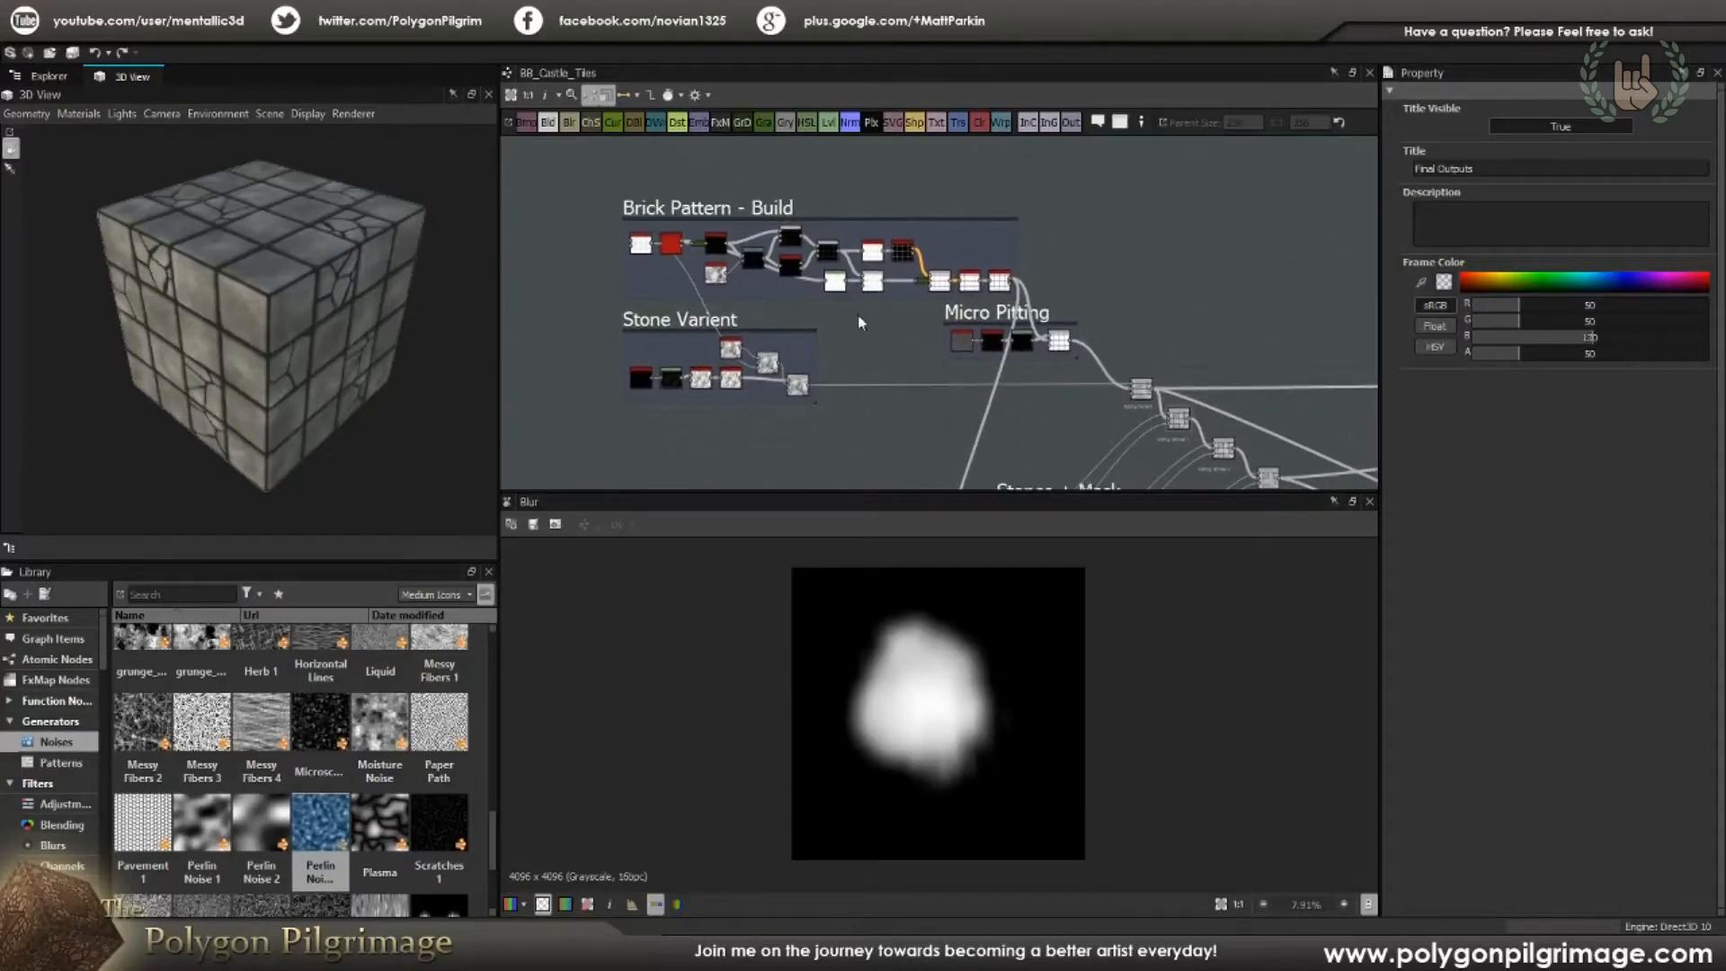
{"action": "mouse_move", "coordinate": [254, 379]}
{"action": "left_mouse_down"}
{"action": "mouse_move", "coordinate": [289, 367]}
{"action": "mouse_move", "coordinate": [288, 383]}
{"action": "mouse_move", "coordinate": [345, 336]}
{"action": "mouse_move", "coordinate": [266, 387]}
{"action": "left_mouse_up"}
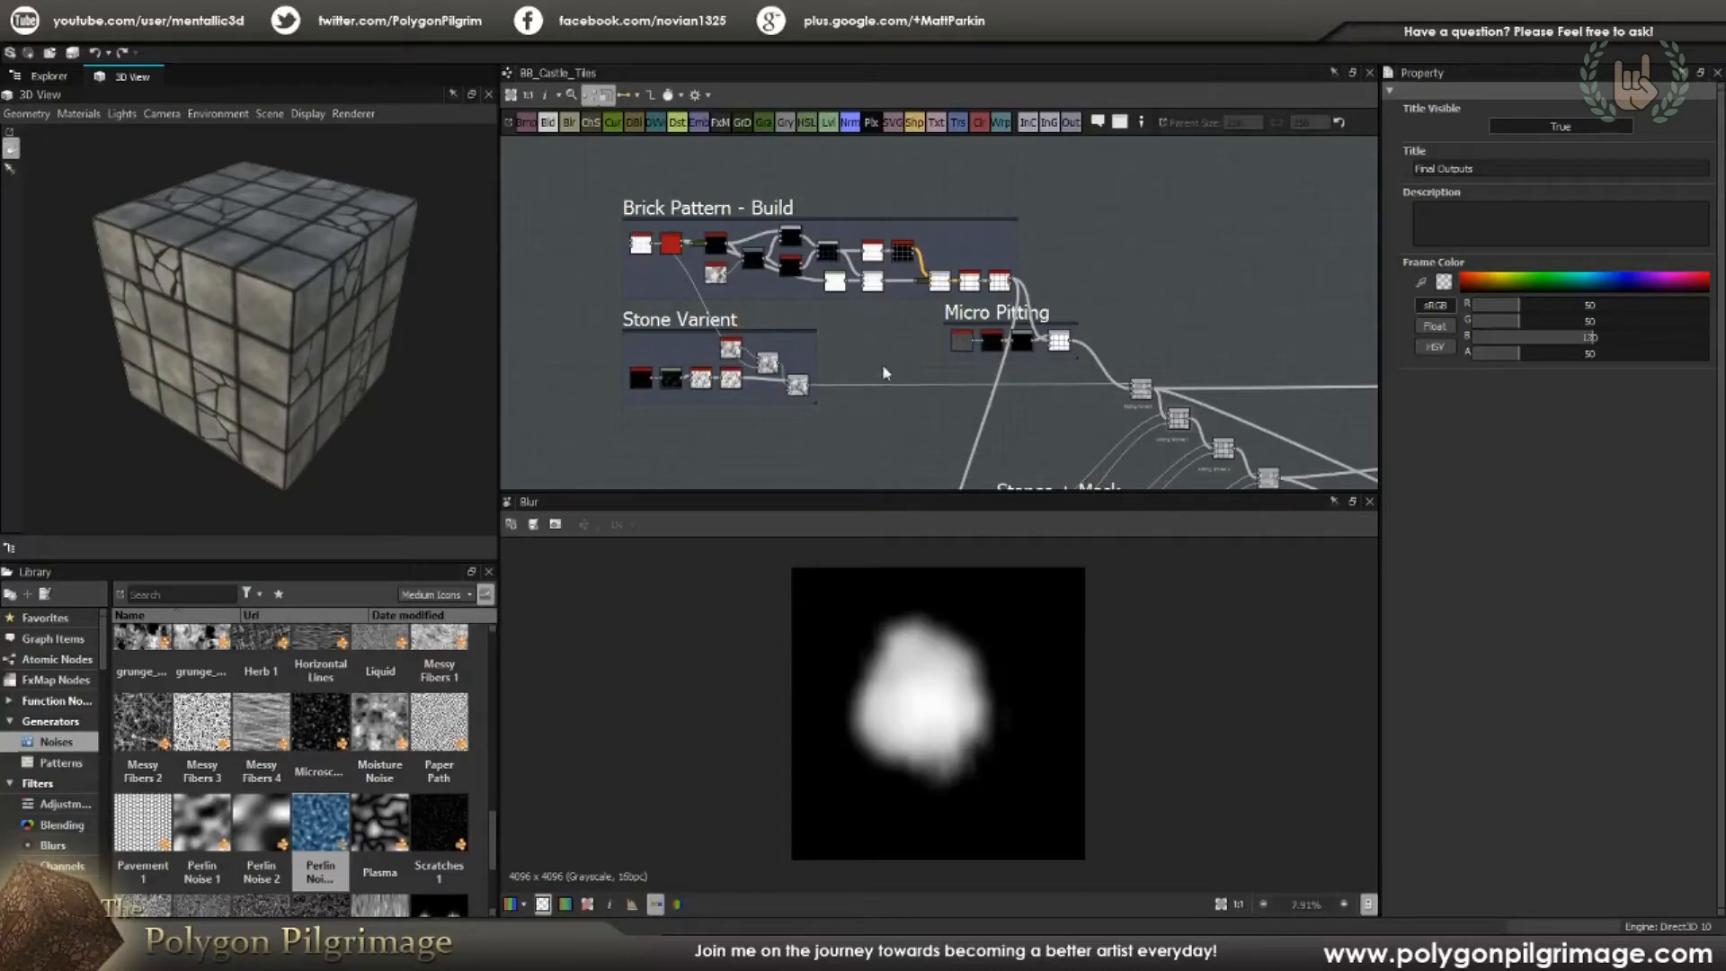
{"action": "mouse_move", "coordinate": [867, 340]}
{"action": "middle_mouse_down"}
{"action": "mouse_move", "coordinate": [872, 382]}
{"action": "mouse_move", "coordinate": [845, 340]}
{"action": "middle_mouse_up"}
{"action": "scroll", "coordinate": [665, 265], "scroll_direction": "up", "scroll_amount": 3}
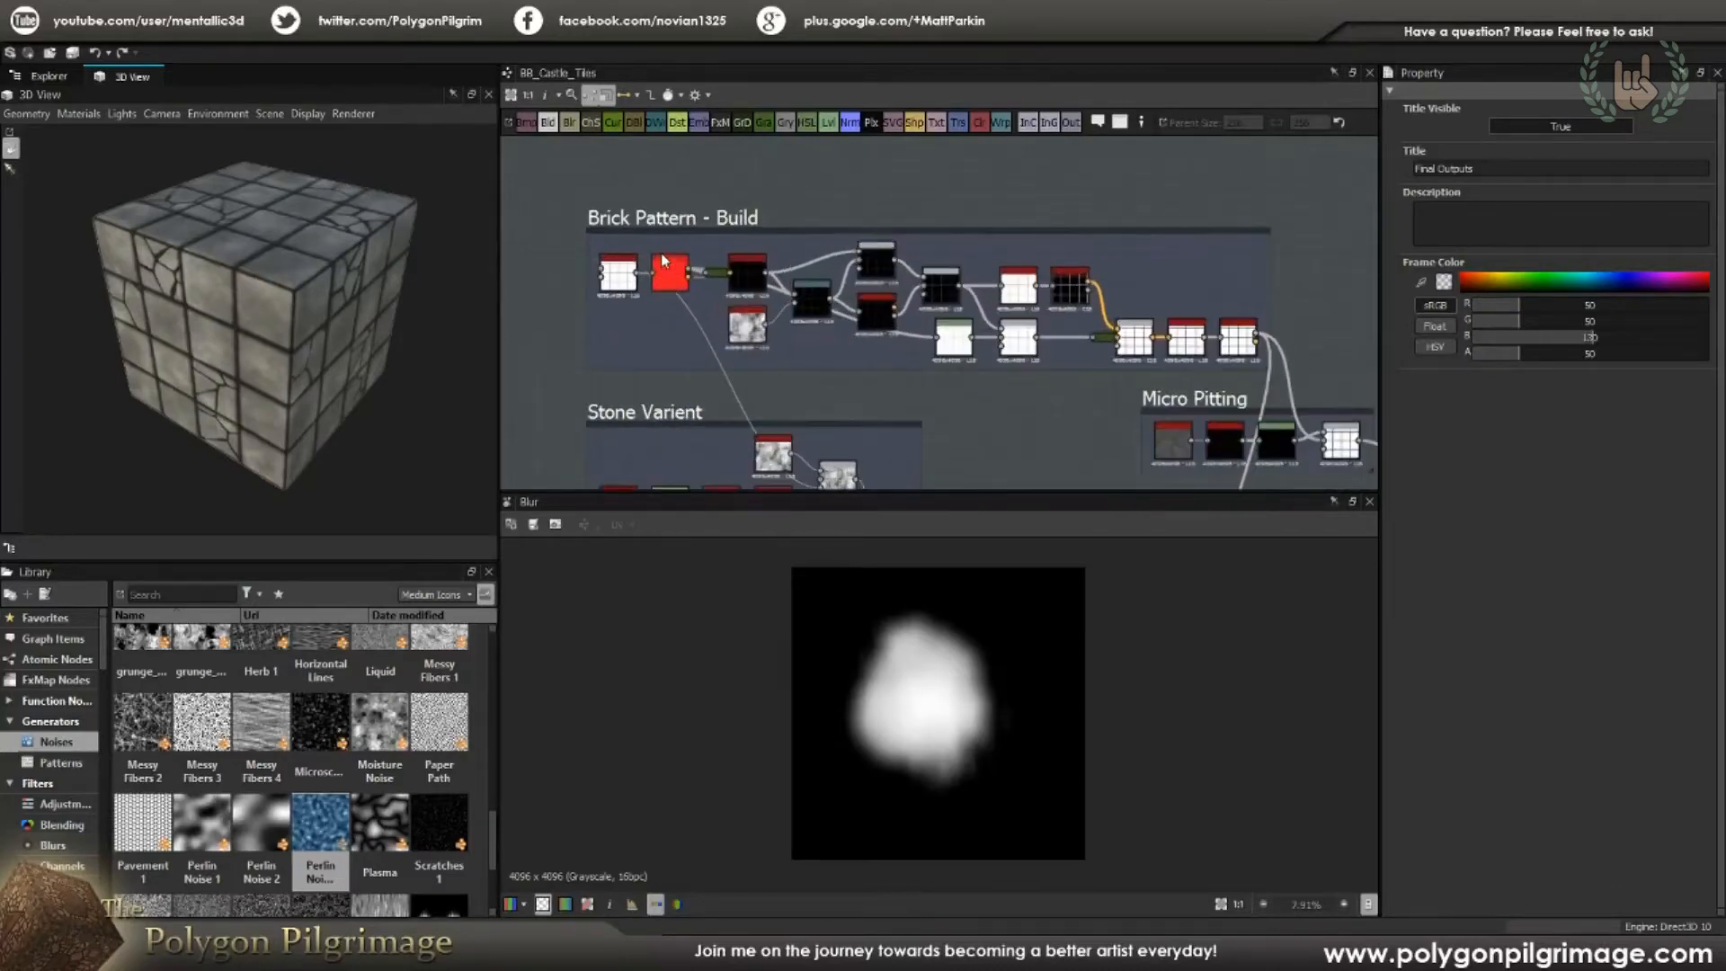
{"action": "scroll", "coordinate": [648, 265], "scroll_direction": "up", "scroll_amount": 3}
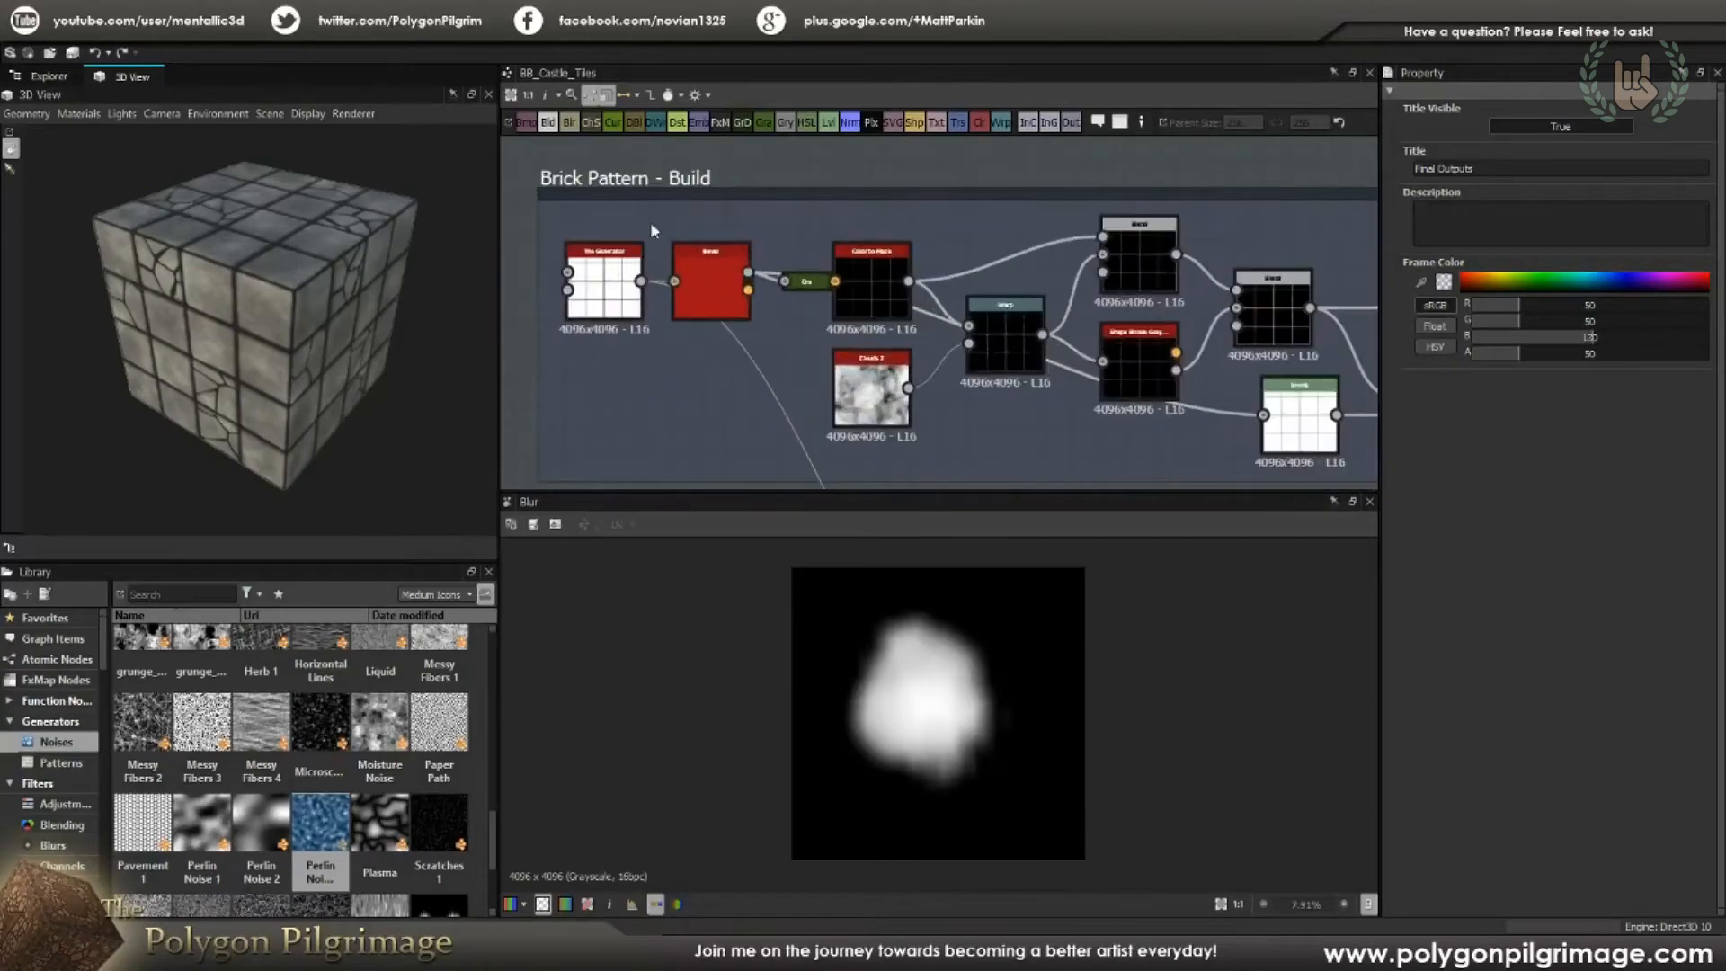
Step: Inspect the Tile Generator node's instance parameters and view its grid output up close
{"action": "double_click", "coordinate": [585, 293]}
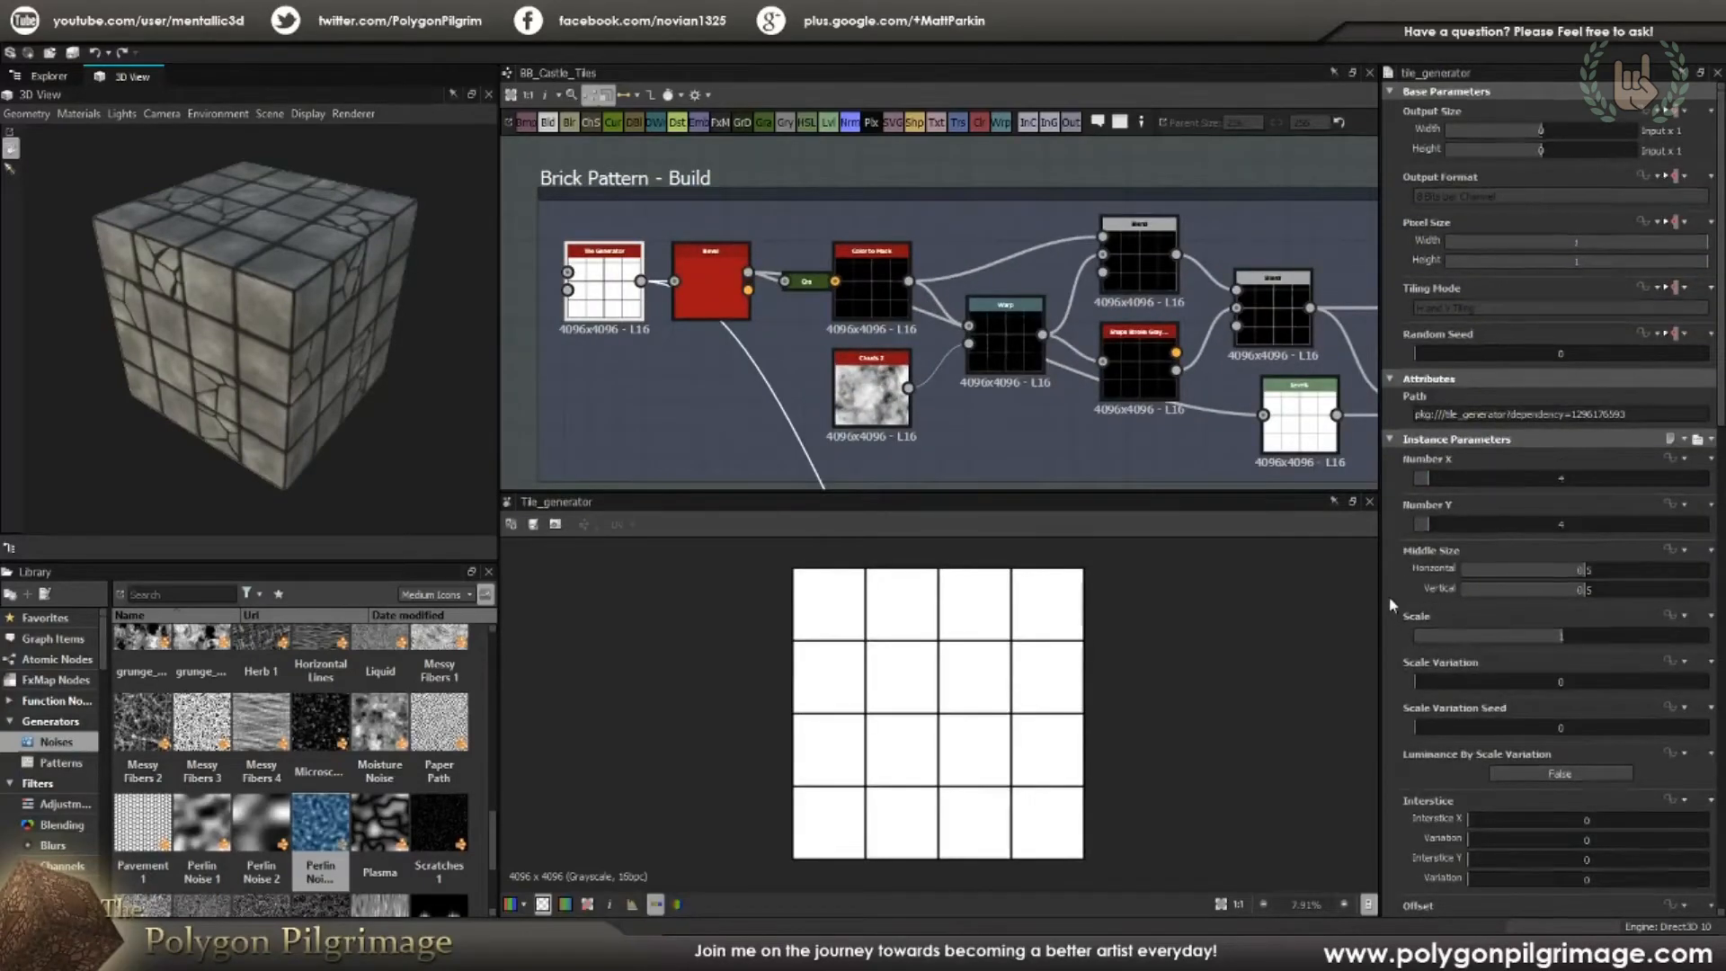
{"action": "scroll", "coordinate": [1403, 593], "scroll_direction": "down", "scroll_amount": 8}
{"action": "scroll", "coordinate": [1436, 535], "scroll_direction": "down", "scroll_amount": 1}
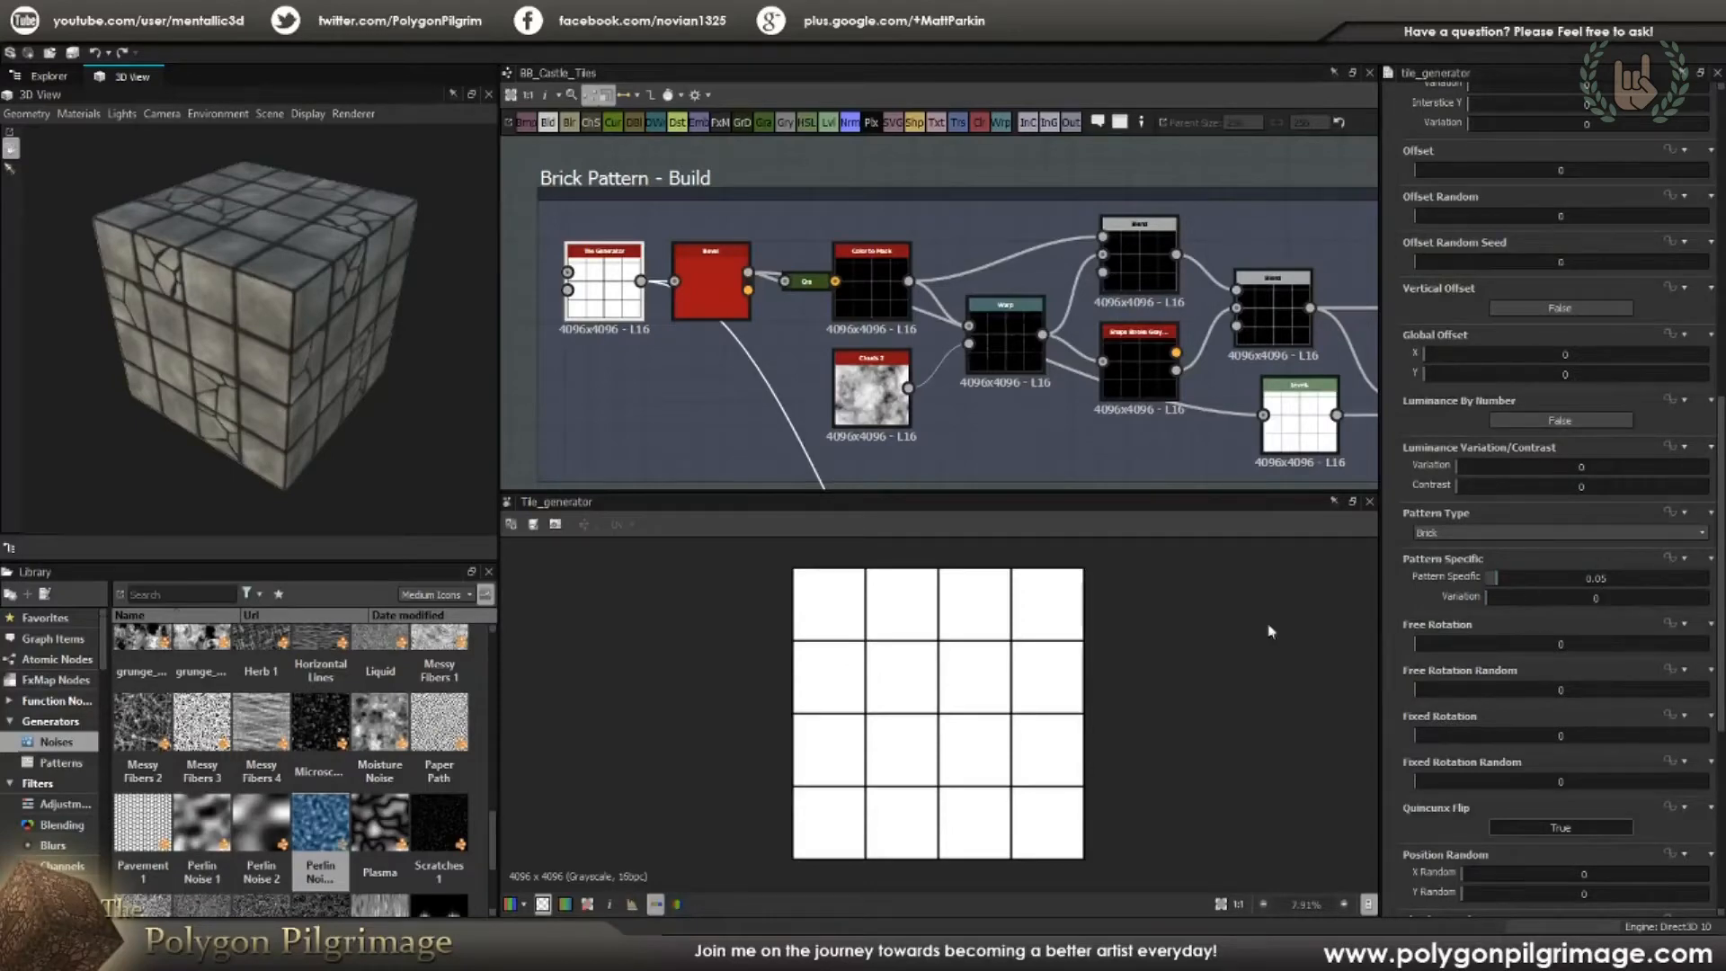
{"action": "scroll", "coordinate": [994, 656], "scroll_direction": "up", "scroll_amount": 5}
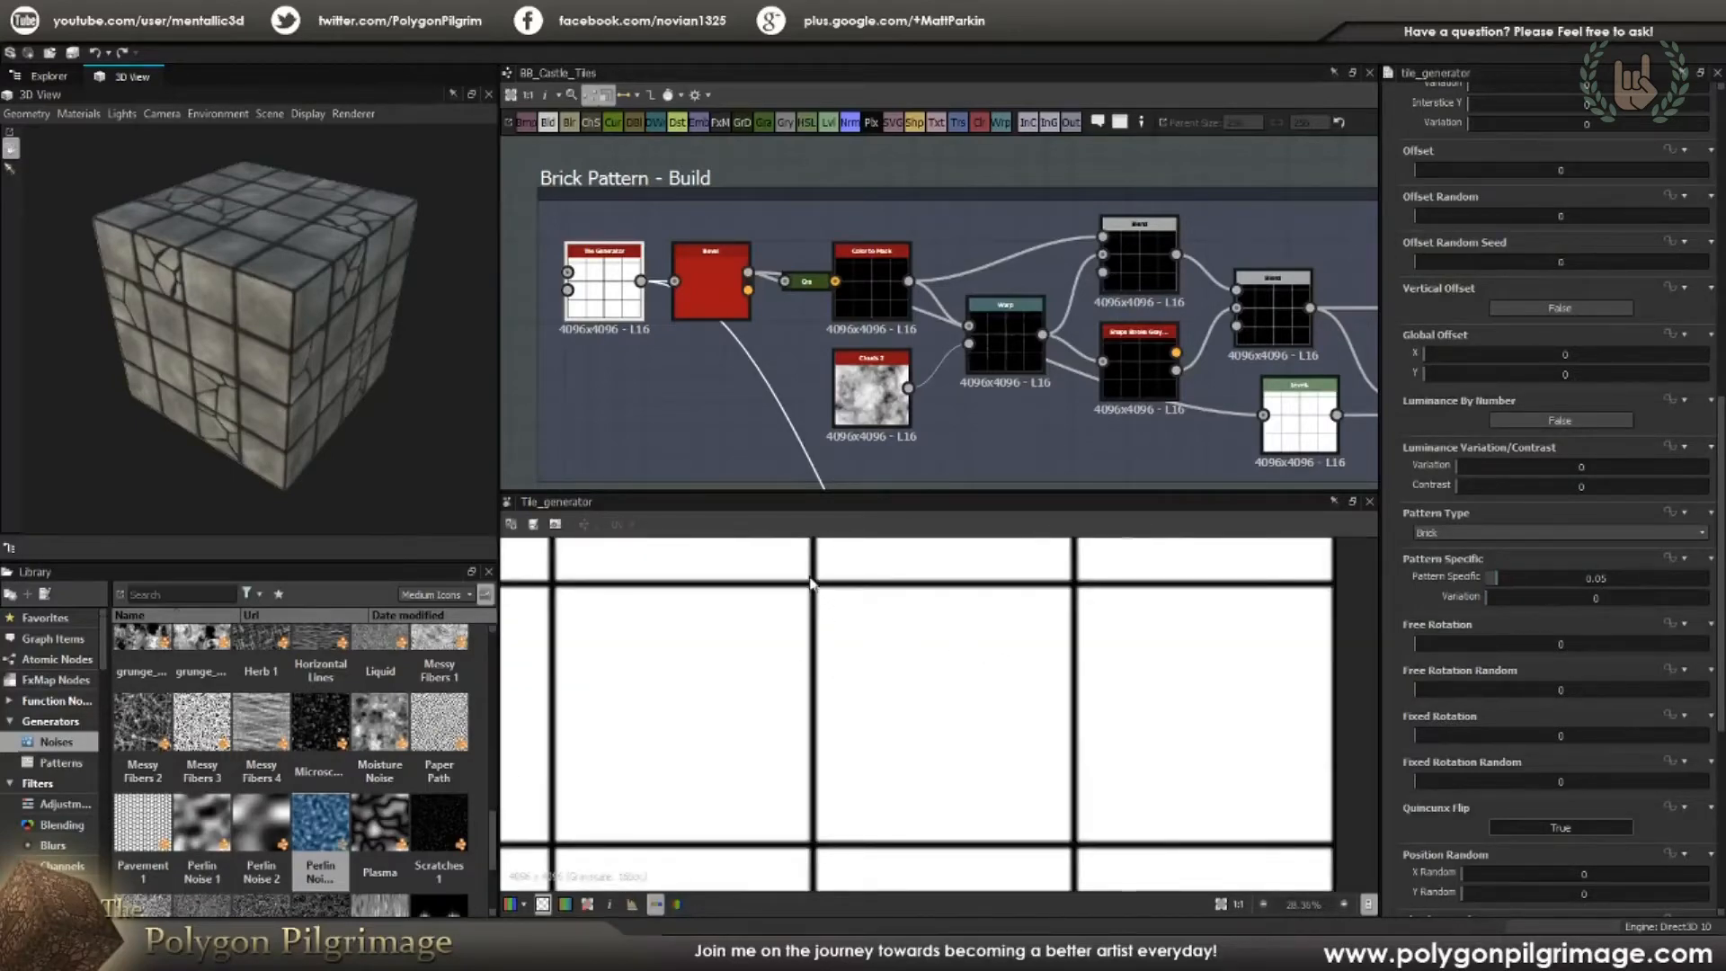
{"action": "scroll", "coordinate": [812, 582], "scroll_direction": "up", "scroll_amount": 6}
{"action": "scroll", "coordinate": [868, 643], "scroll_direction": "down", "scroll_amount": 6}
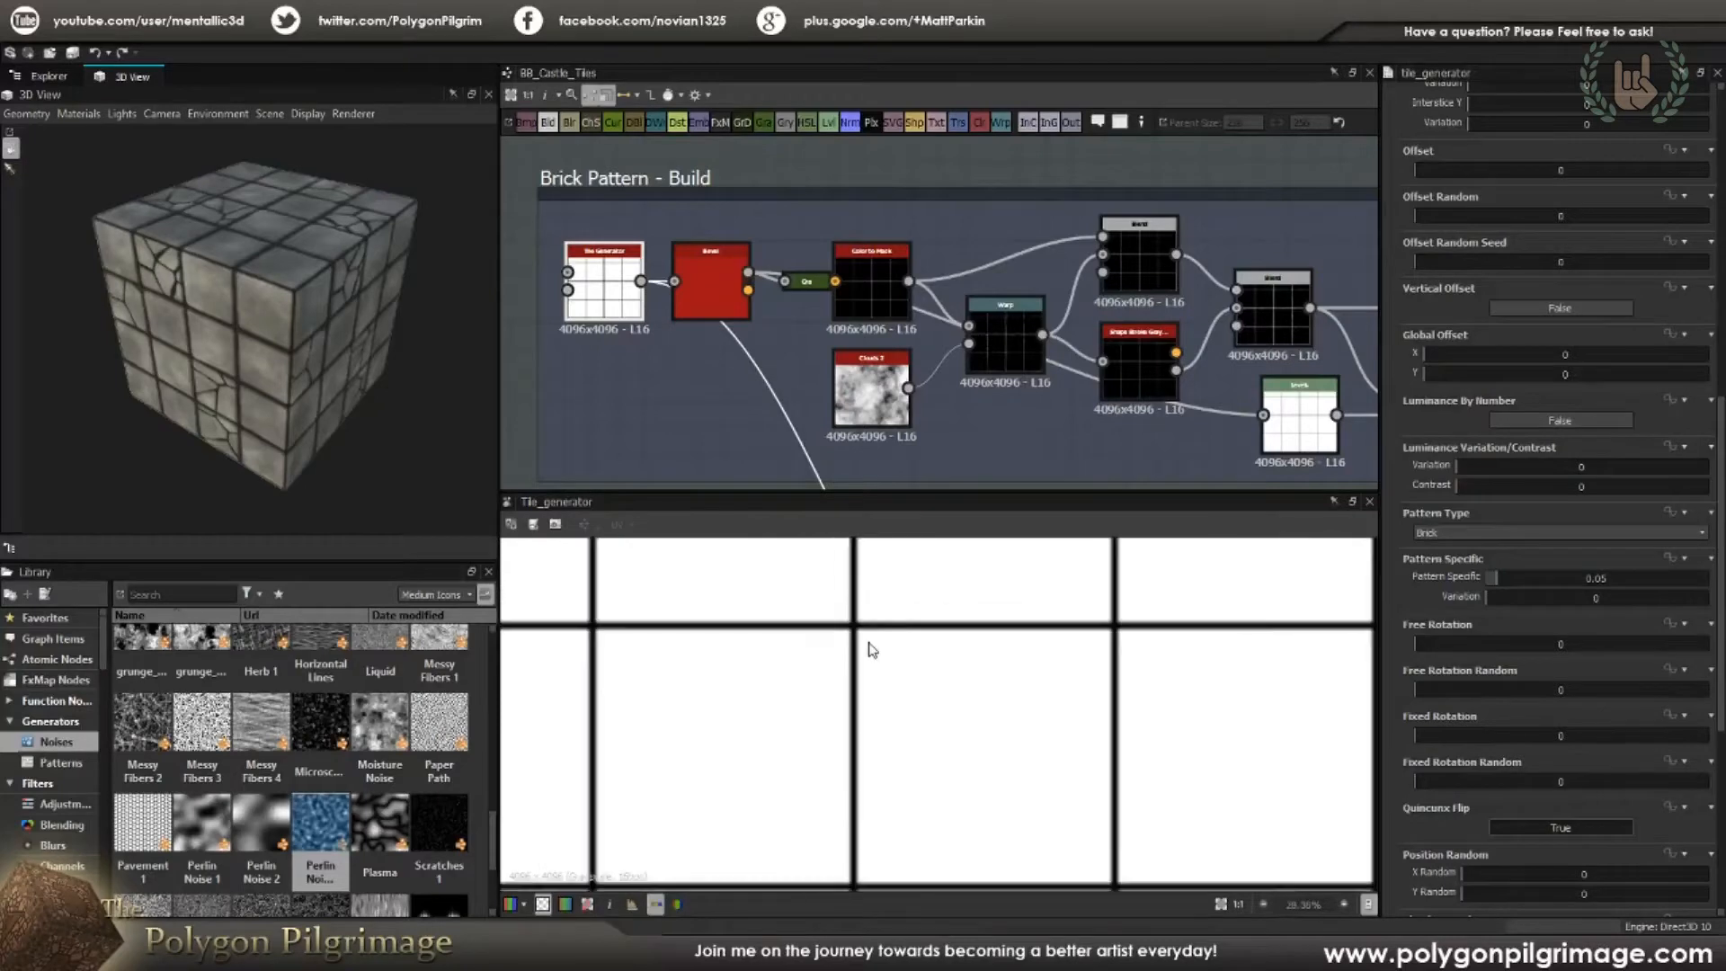
Step: Inspect the Bevel node's height output and the Color to Mask node's line mask along with their parameters
{"action": "double_click", "coordinate": [710, 280]}
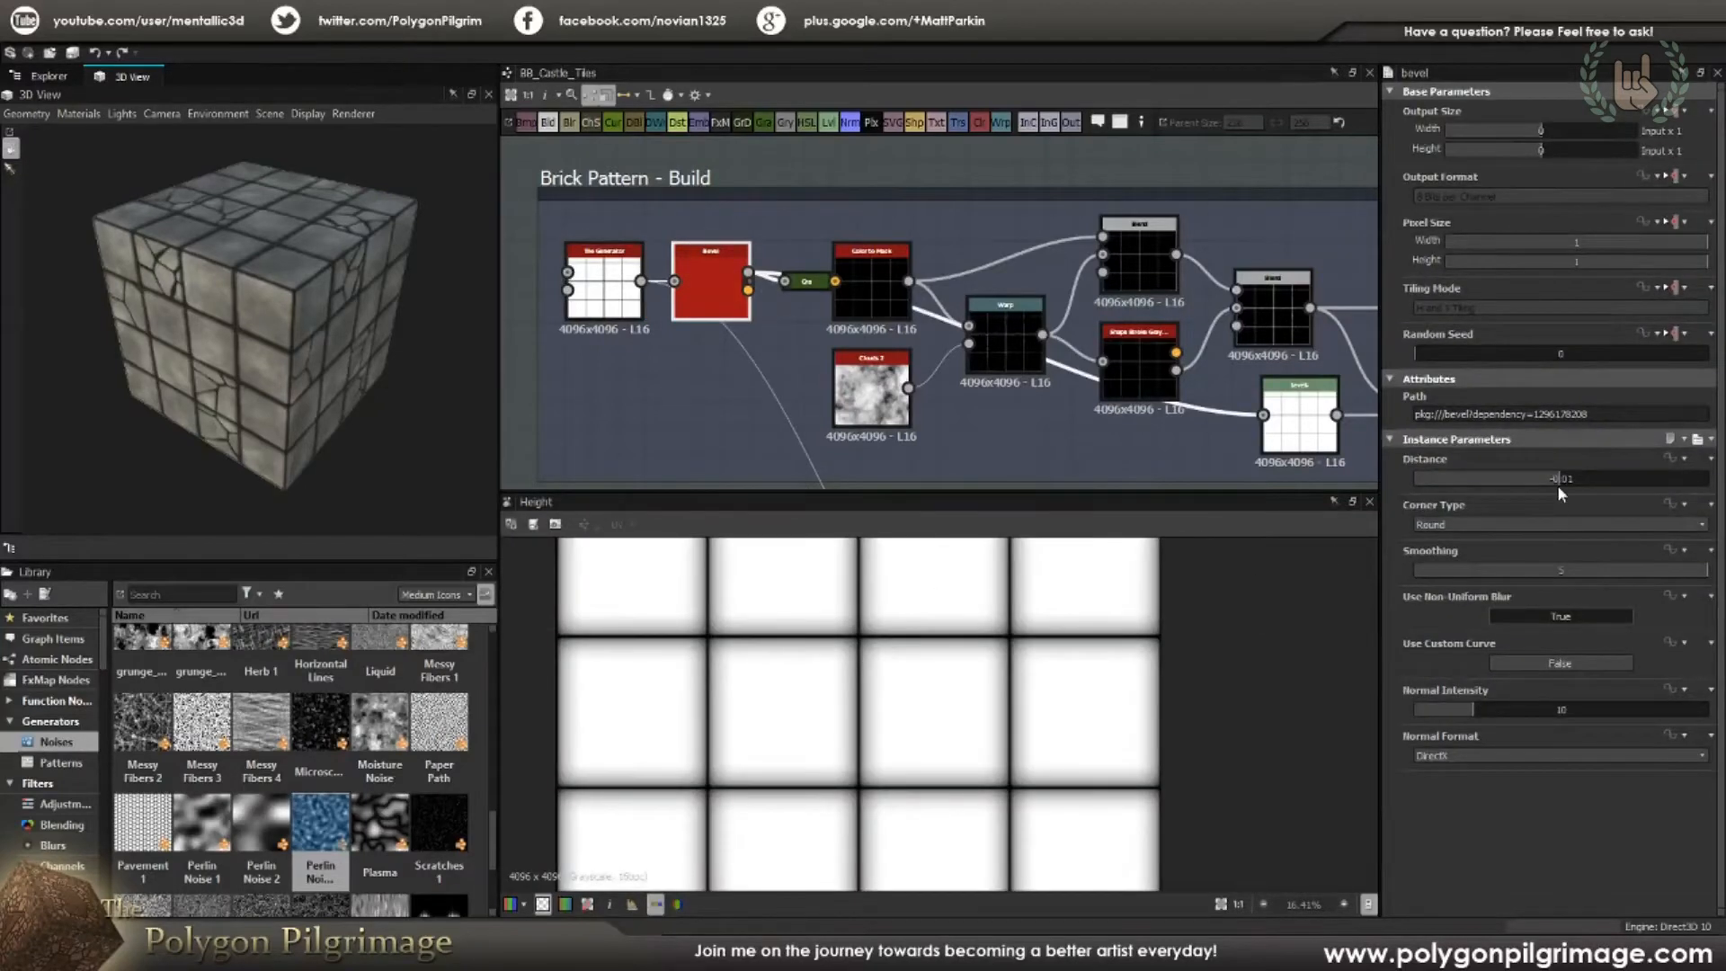
{"action": "scroll", "coordinate": [1034, 647], "scroll_direction": "up", "scroll_amount": 3}
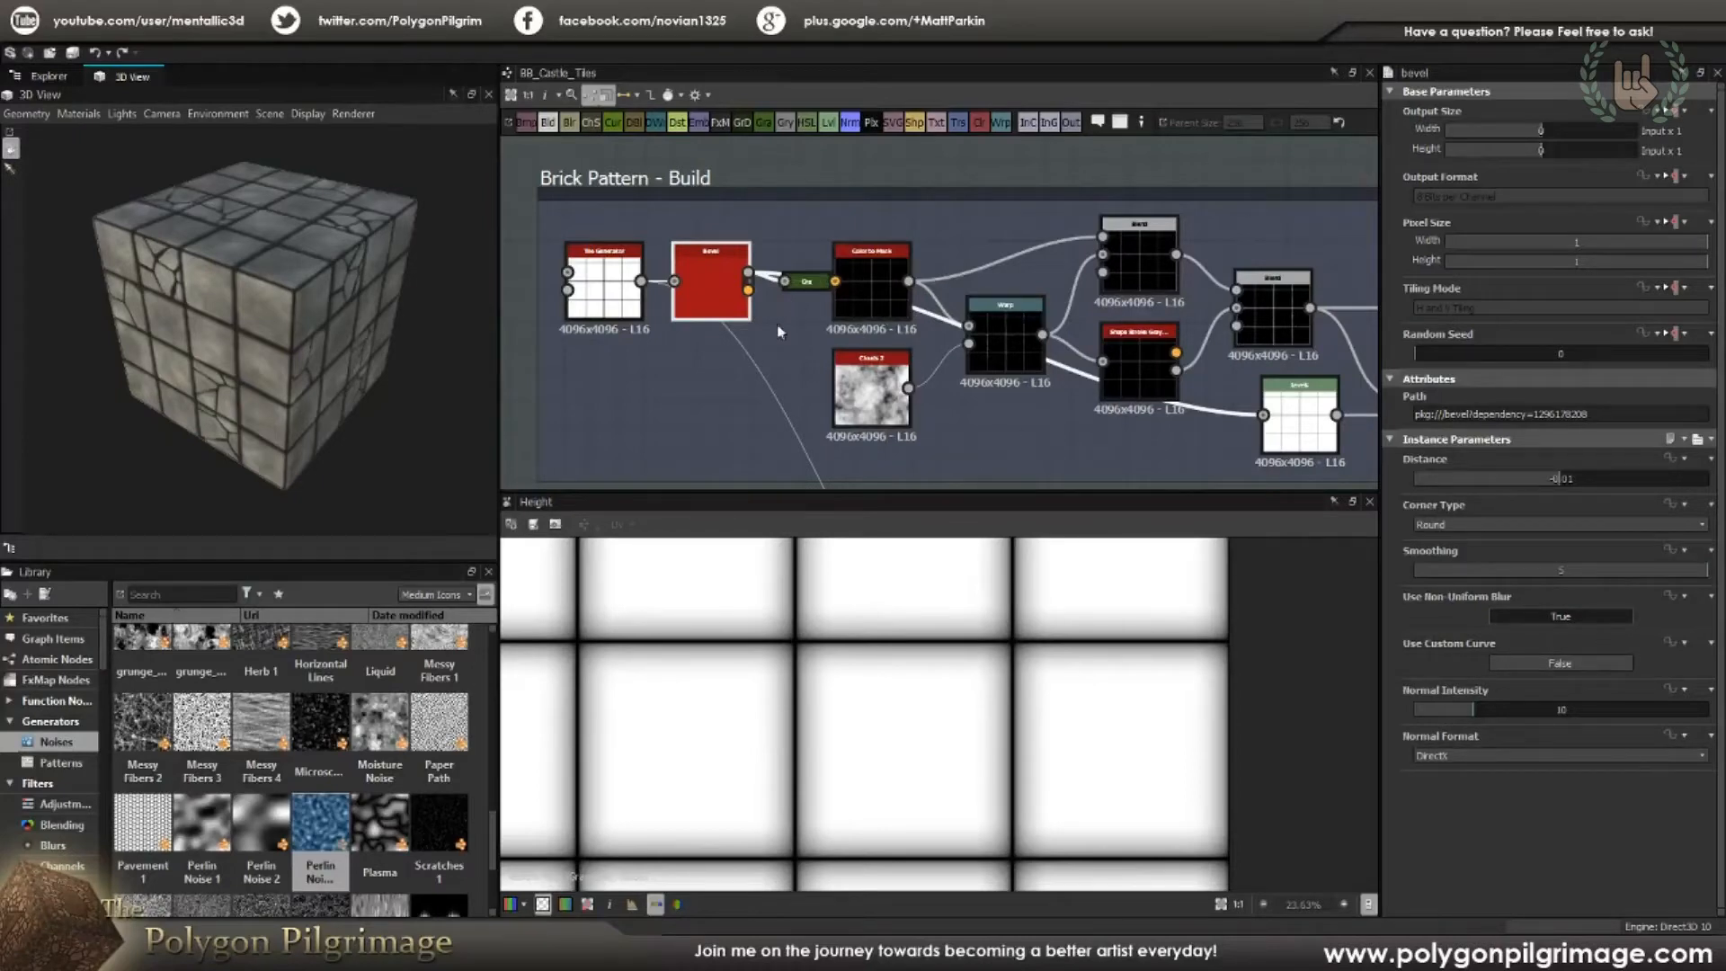
{"action": "left_click_drag", "start_coordinate": [875, 280], "coordinate": [867, 262]}
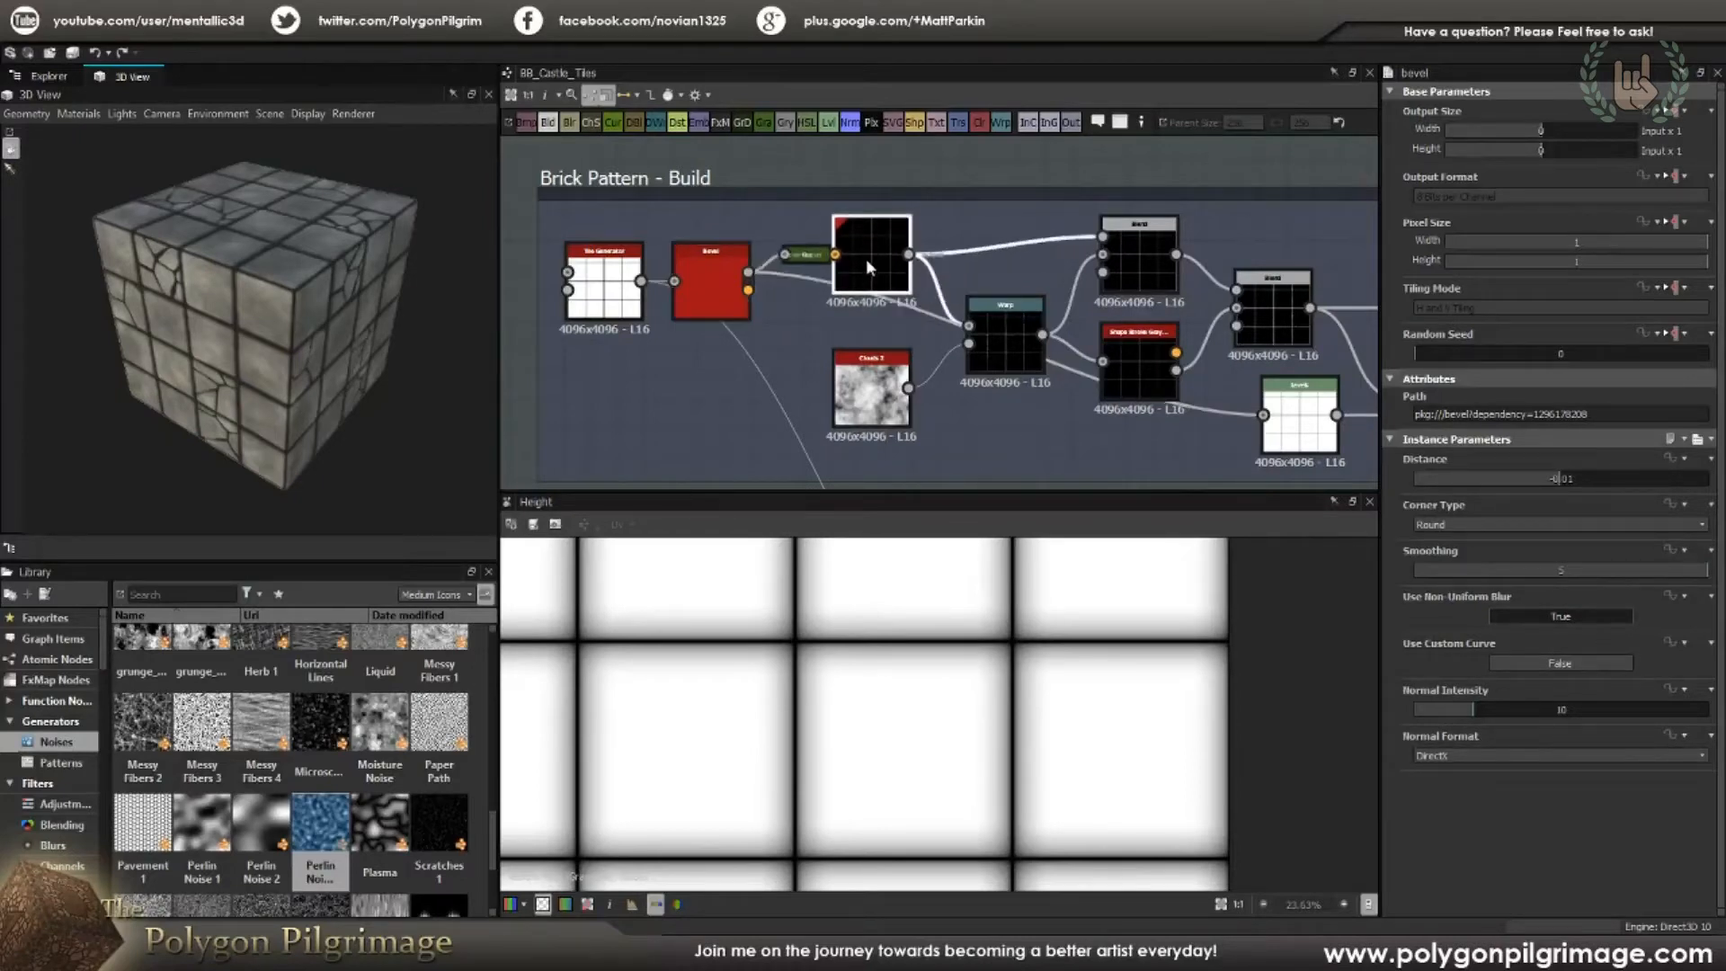
{"action": "double_click", "coordinate": [866, 256]}
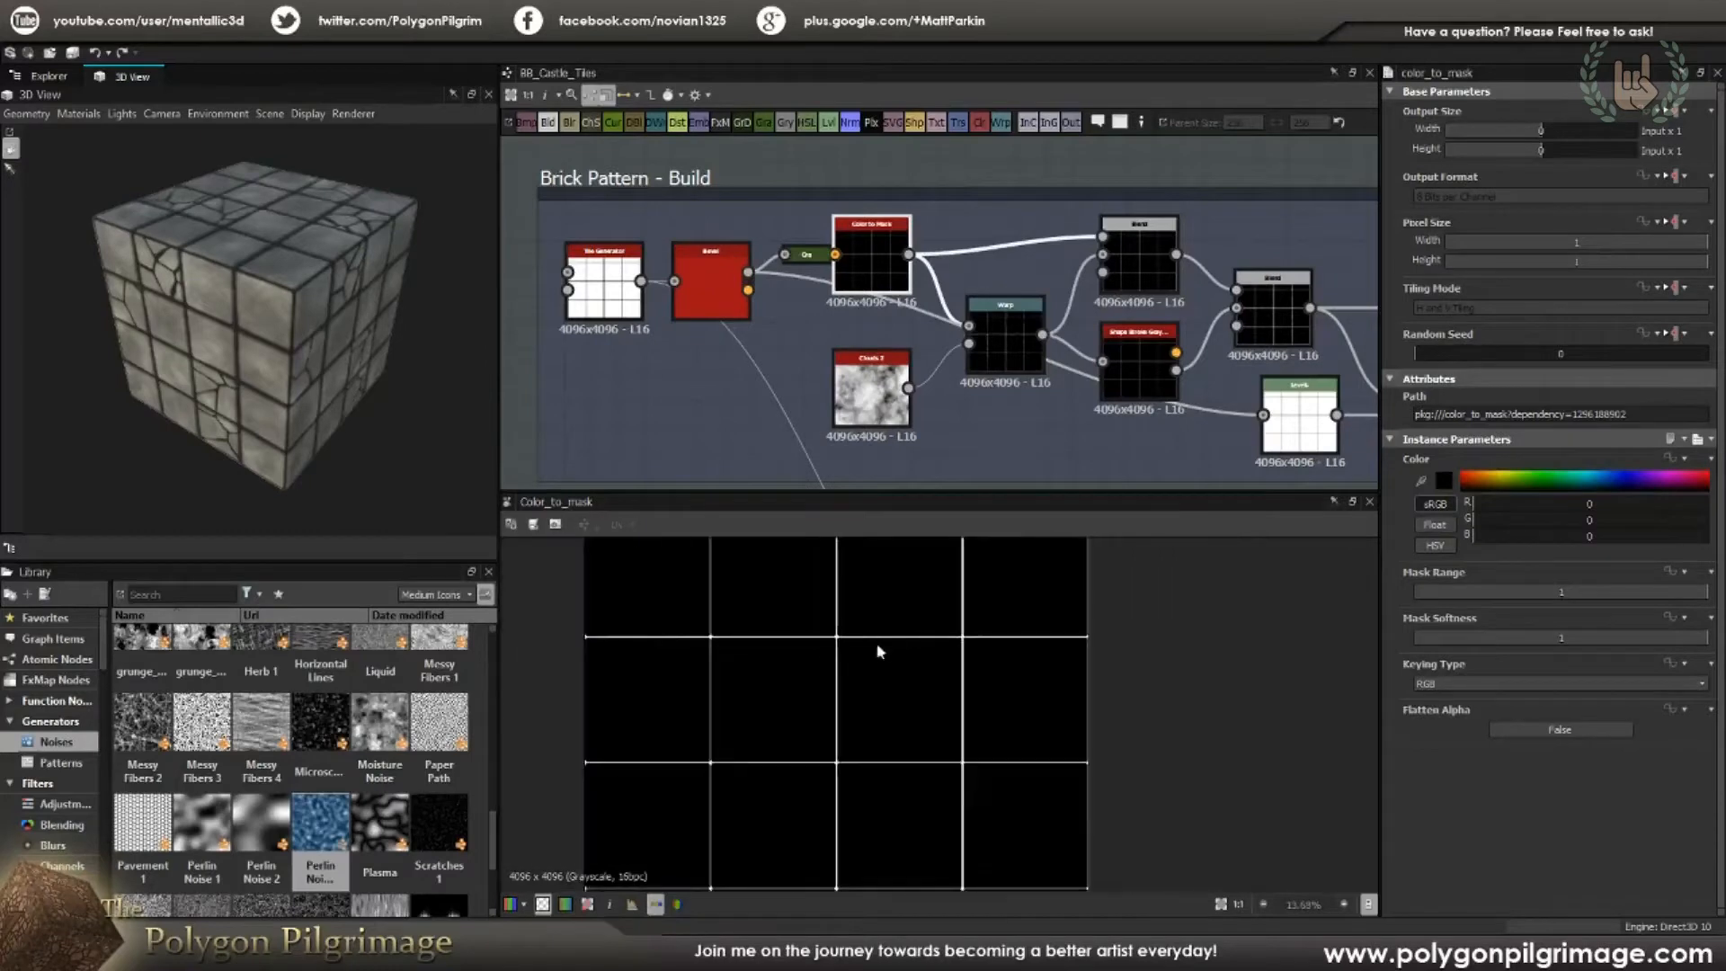
{"action": "scroll", "coordinate": [870, 621], "scroll_direction": "up", "scroll_amount": 8}
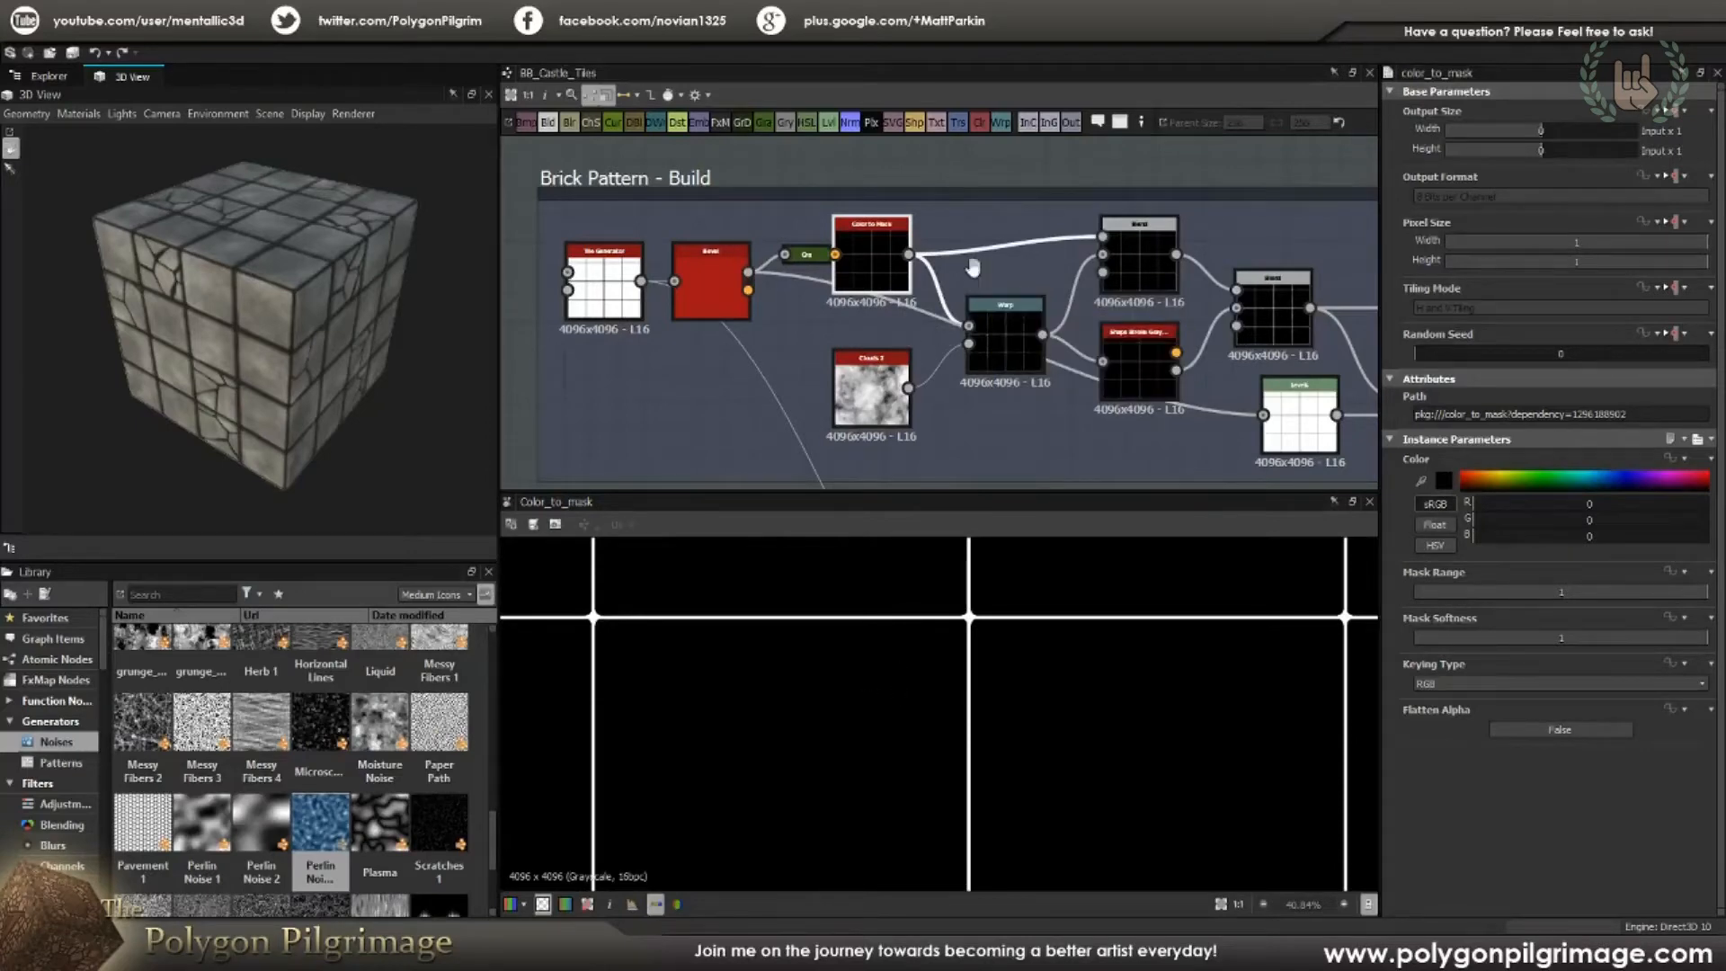
Step: Inspect the Warp node's distorted lines and the Clouds 2 noise feeding its gradient input, including the intensity and random seed
{"action": "scroll", "coordinate": [877, 277], "scroll_direction": "up", "scroll_amount": 2}
{"action": "left_click", "coordinate": [986, 377]}
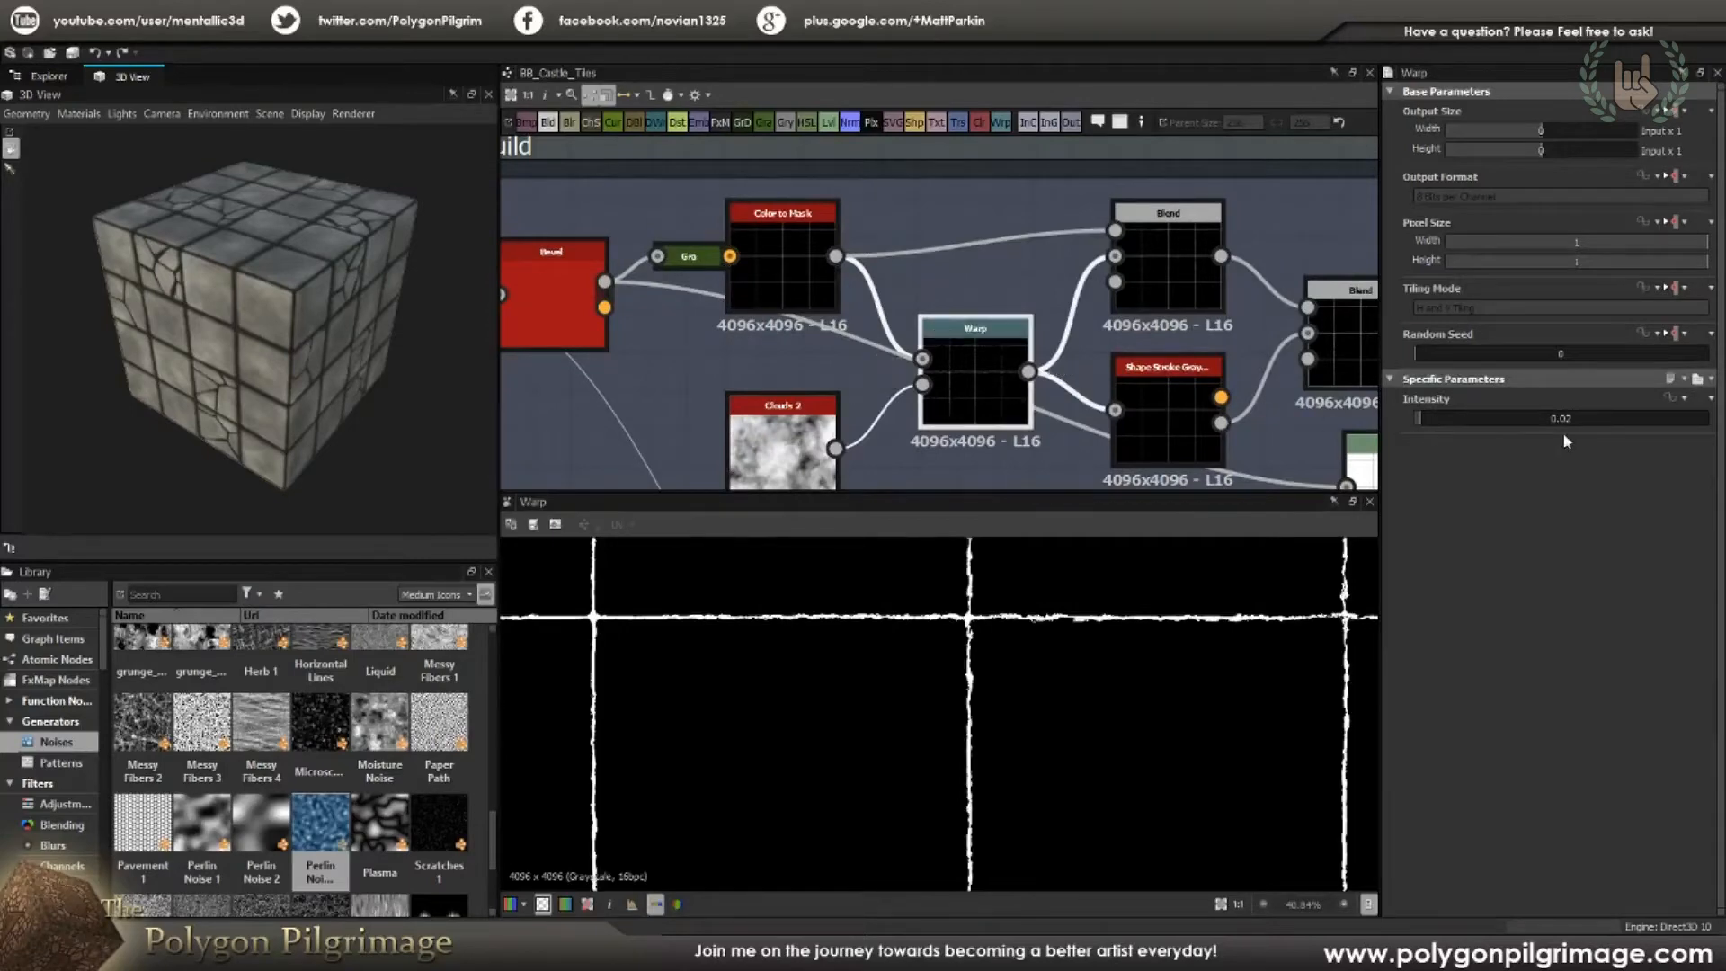
{"action": "middle_click_drag", "start_coordinate": [741, 354], "coordinate": [737, 283]}
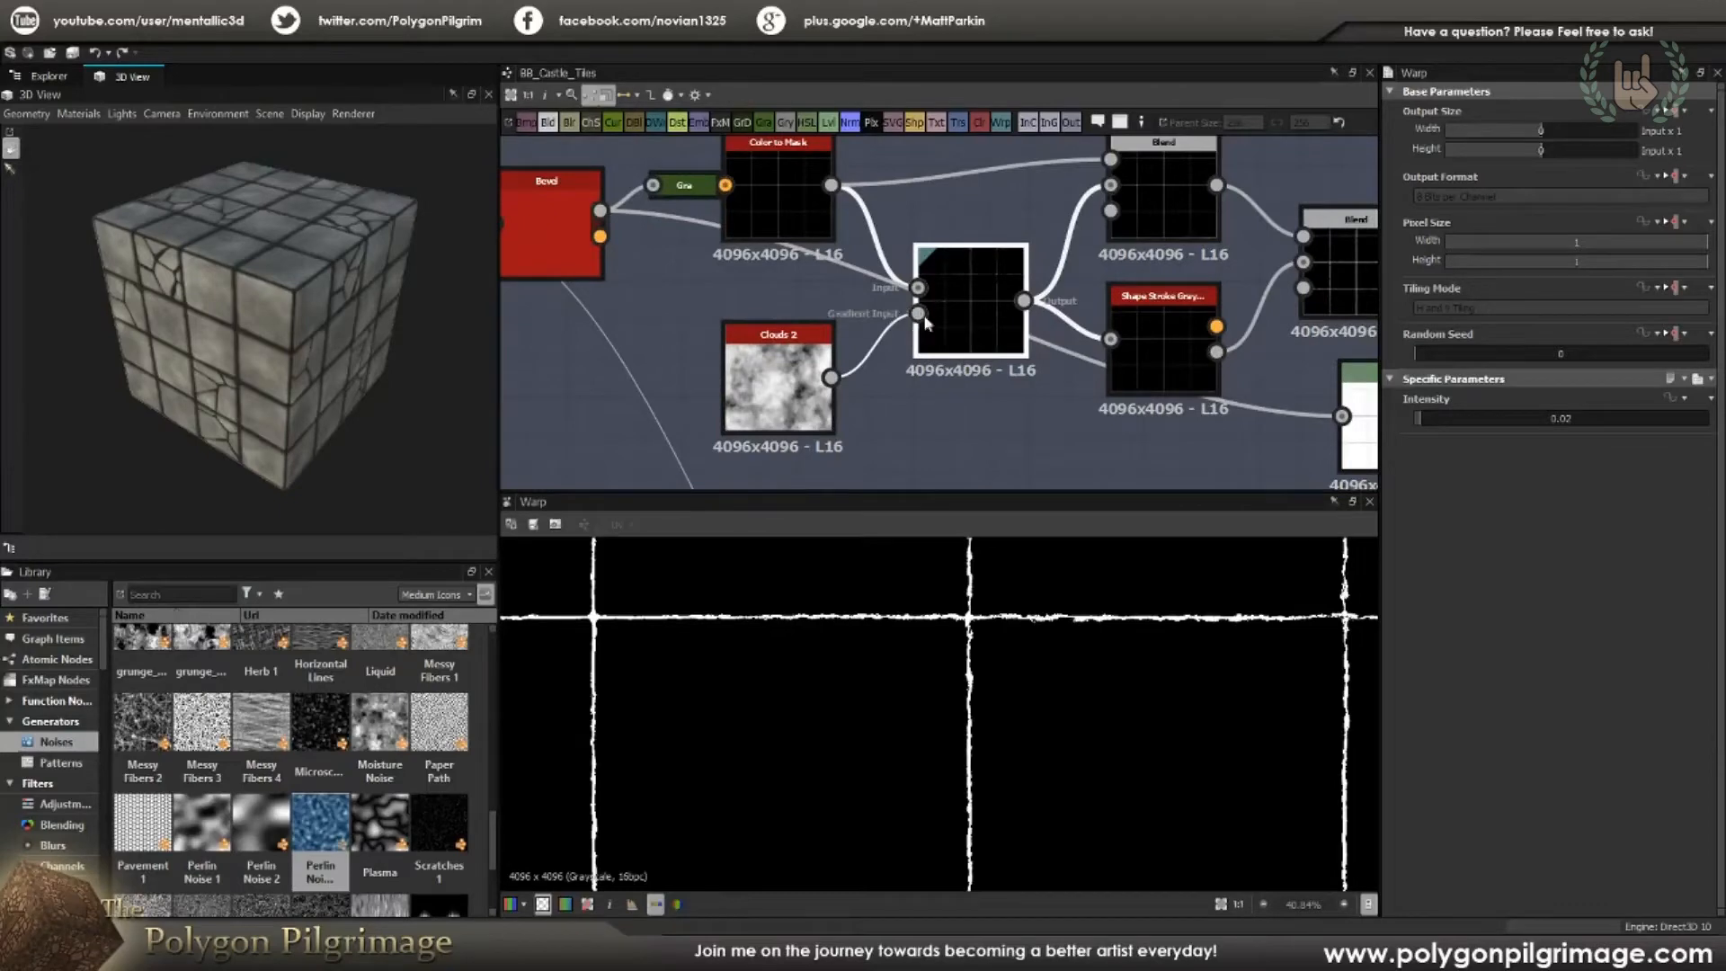
{"action": "left_click", "coordinate": [795, 369]}
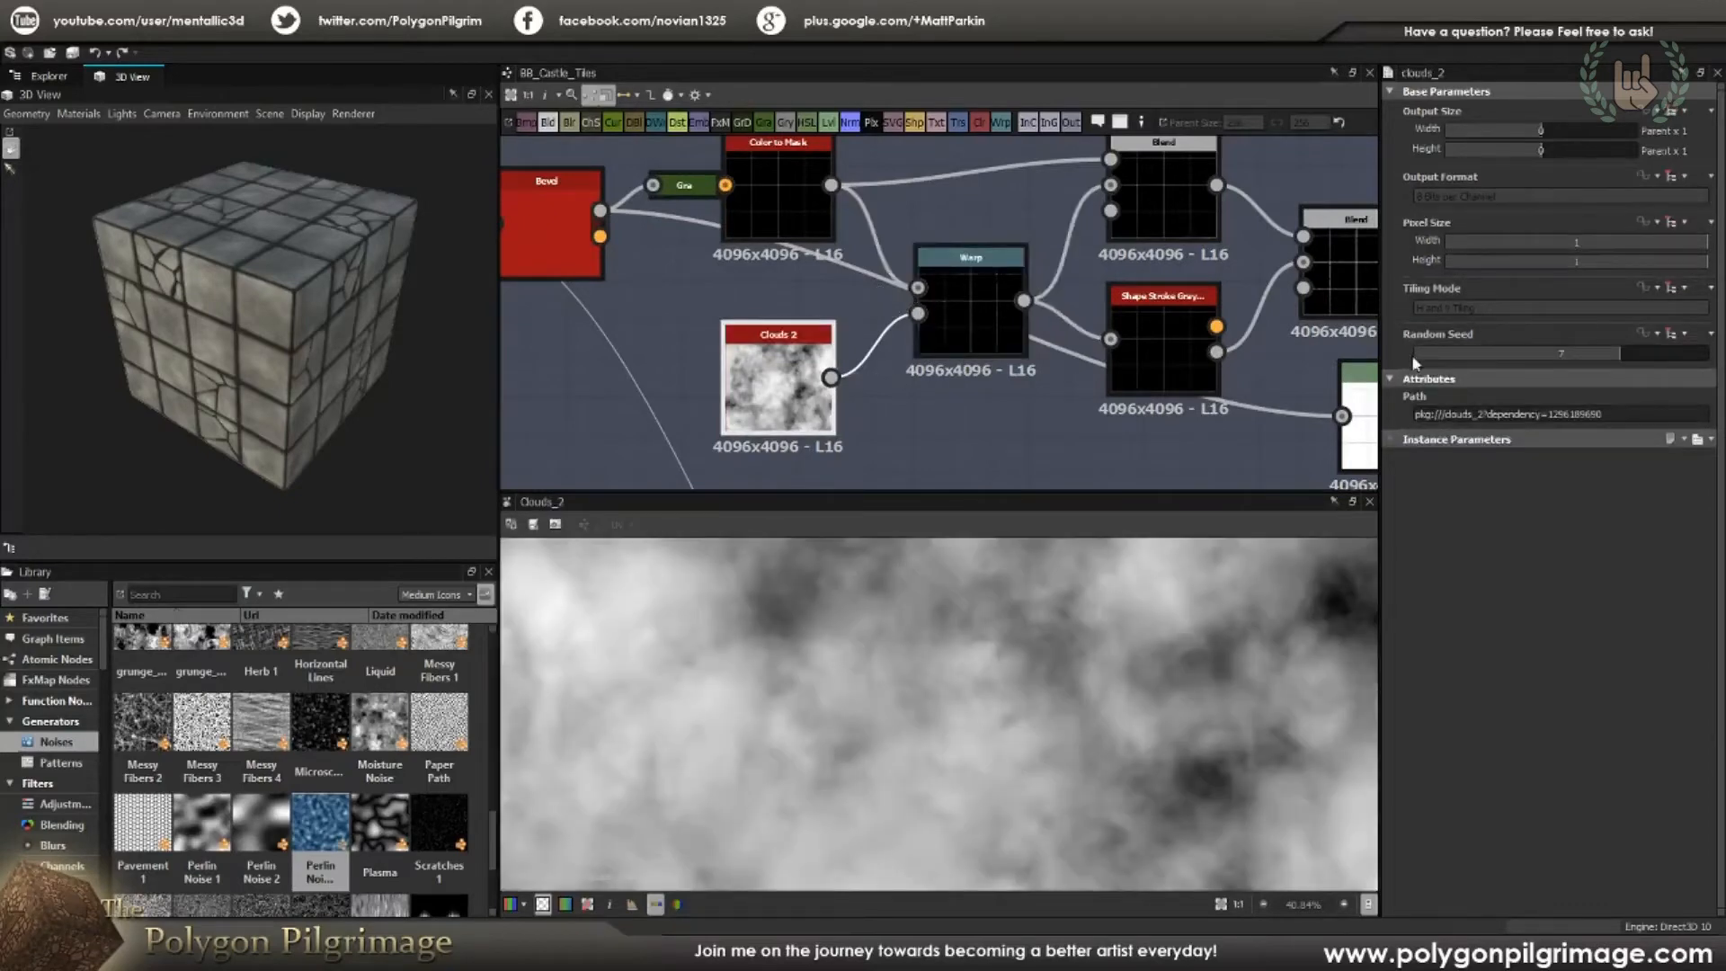
{"action": "scroll", "coordinate": [1033, 629], "scroll_direction": "down", "scroll_amount": 5}
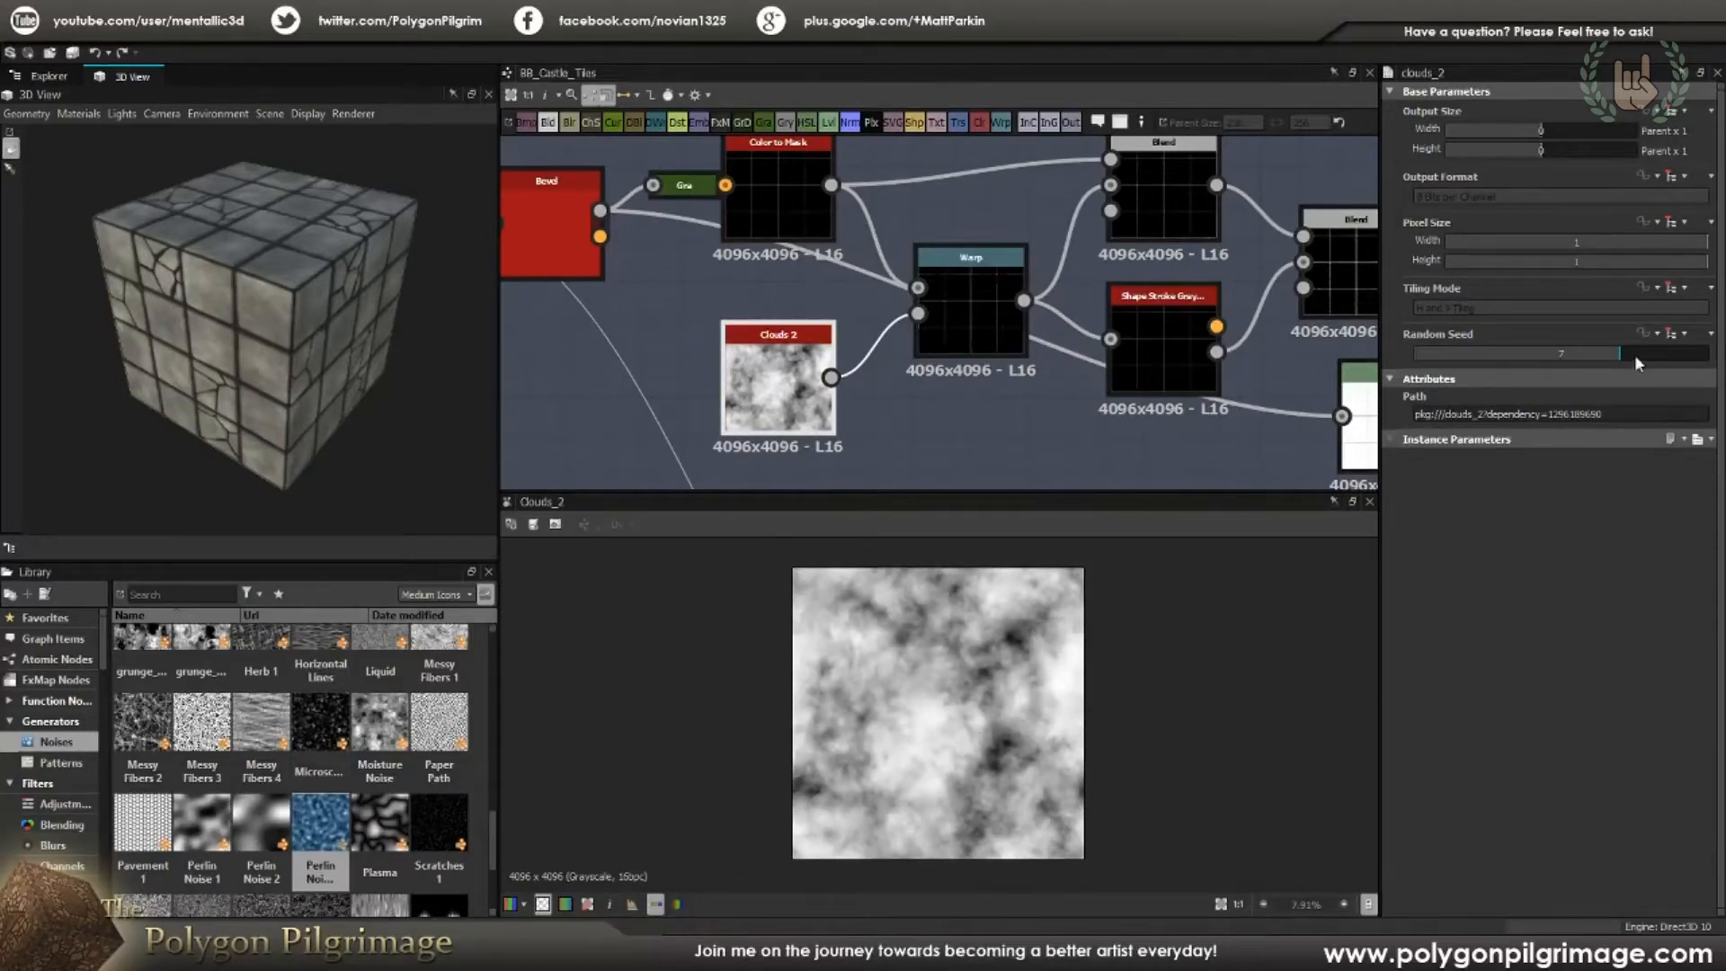
{"action": "double_click", "coordinate": [967, 332]}
{"action": "scroll", "coordinate": [980, 615], "scroll_direction": "up", "scroll_amount": 8}
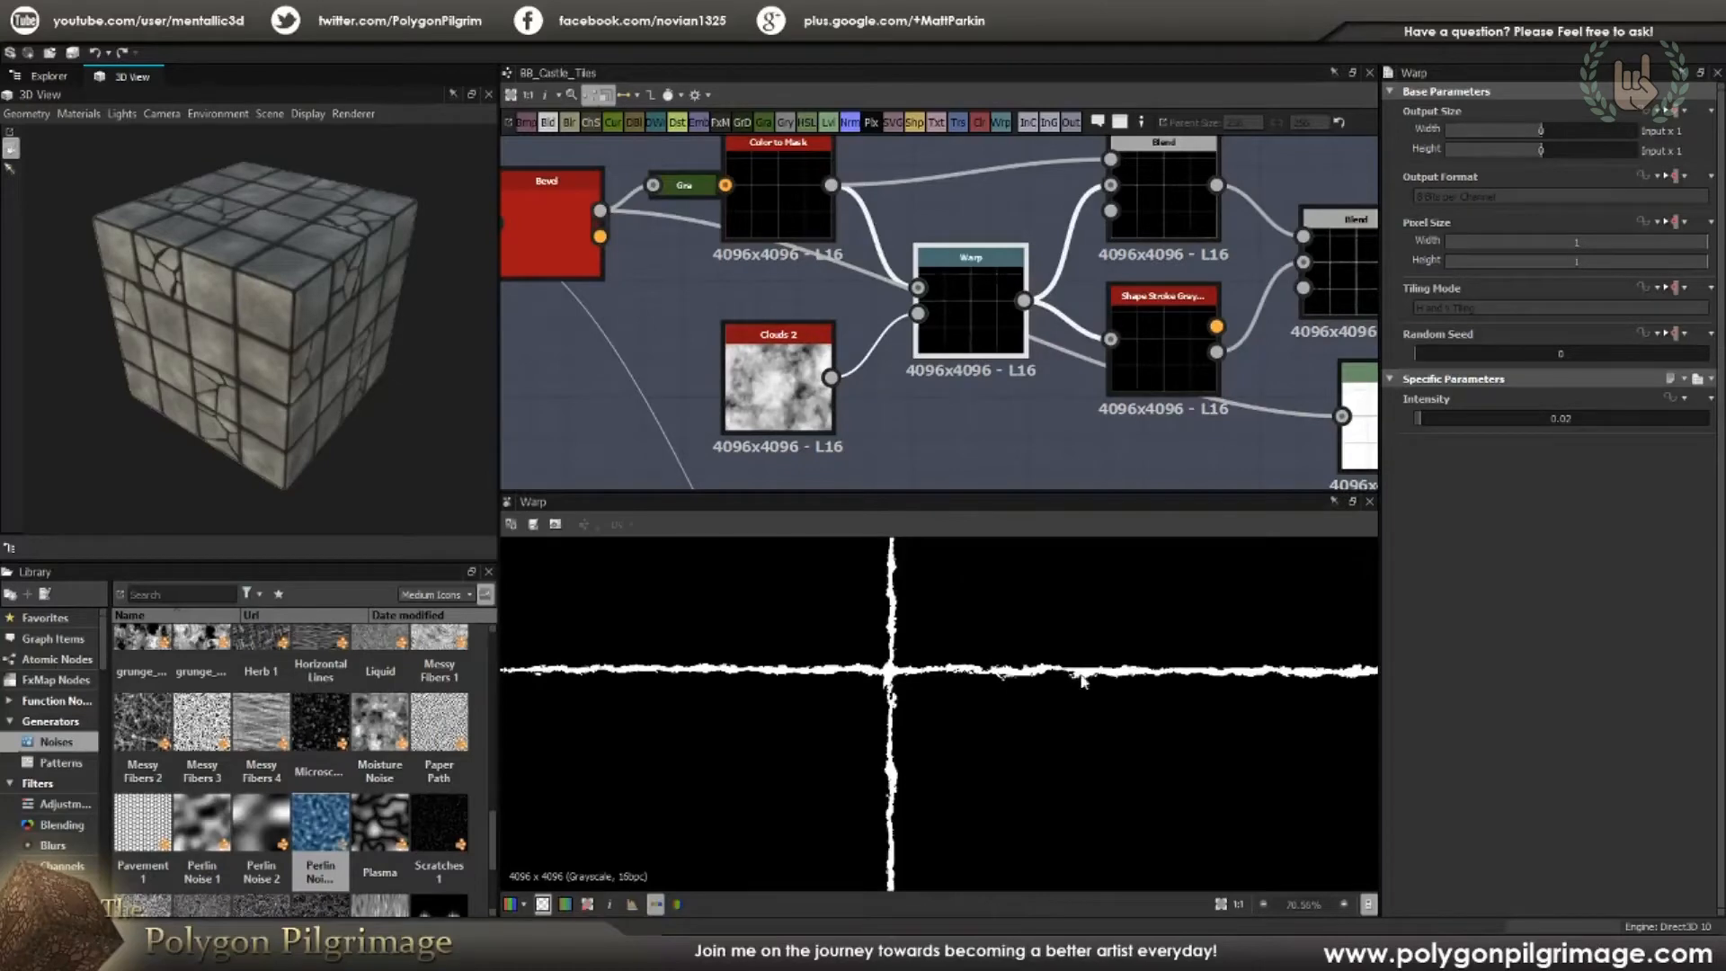
{"action": "scroll", "coordinate": [1105, 665], "scroll_direction": "down", "scroll_amount": 1}
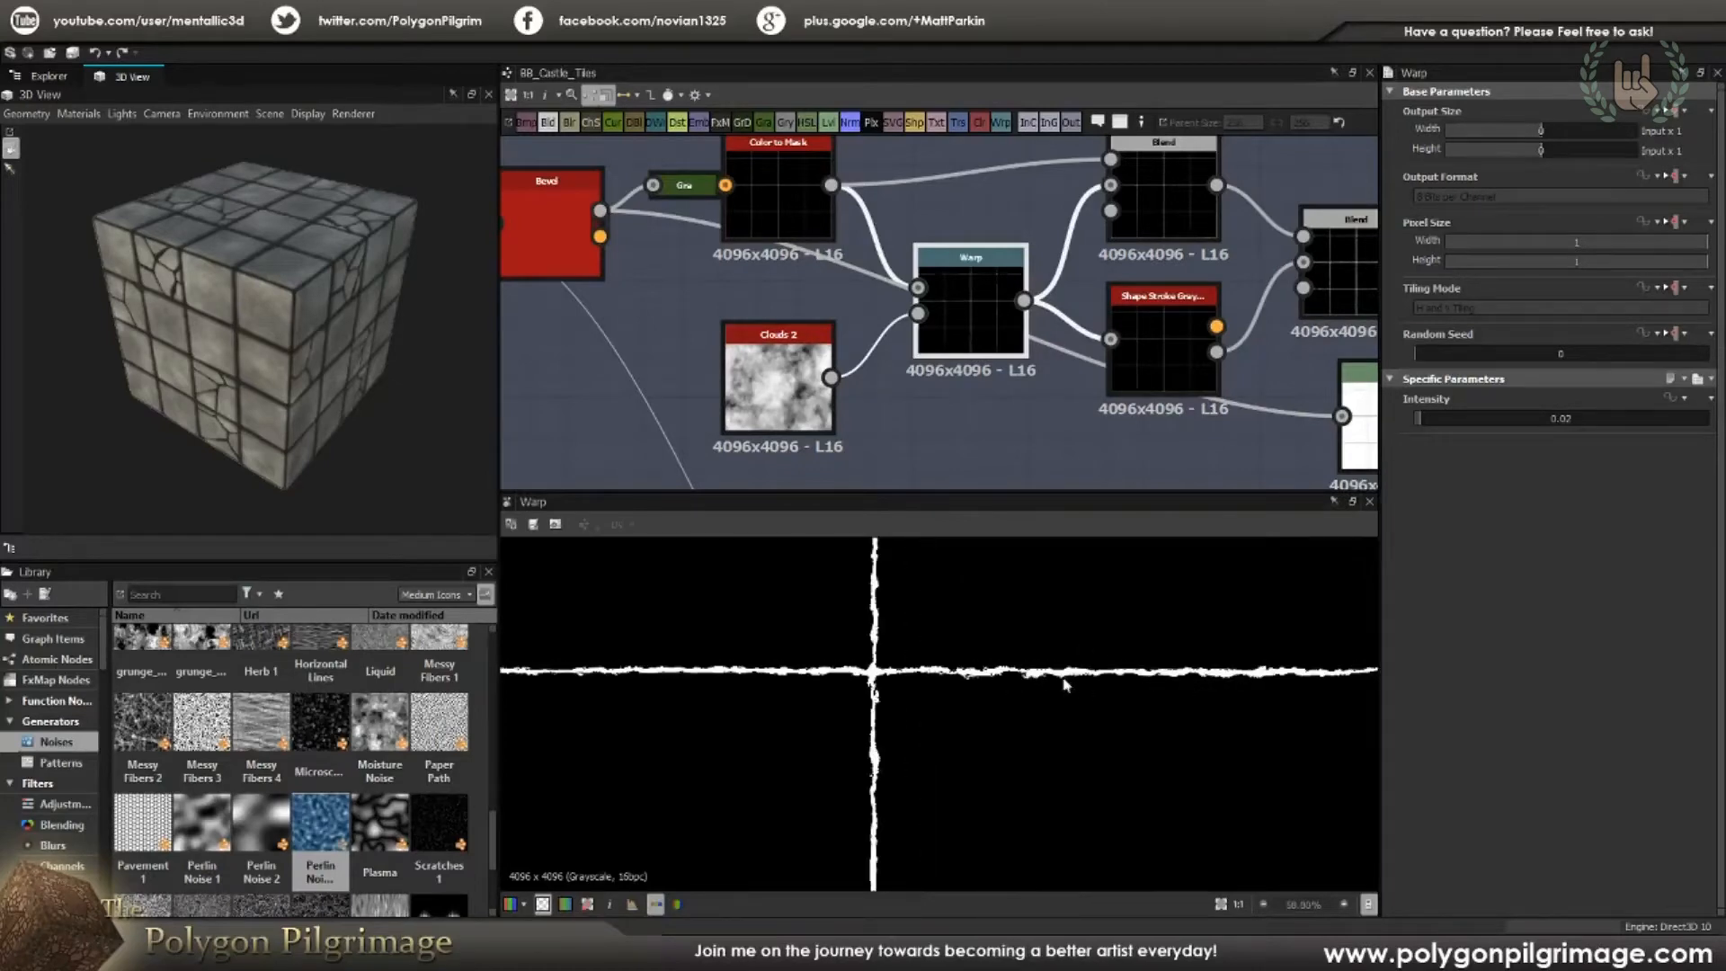
Step: Examine the joints between the stones up close on the 3D preview cube
{"action": "left_click_drag", "start_coordinate": [372, 427], "coordinate": [306, 301]}
{"action": "scroll", "coordinate": [365, 289], "scroll_direction": "up", "scroll_amount": 4}
{"action": "scroll", "coordinate": [305, 299], "scroll_direction": "up", "scroll_amount": 3}
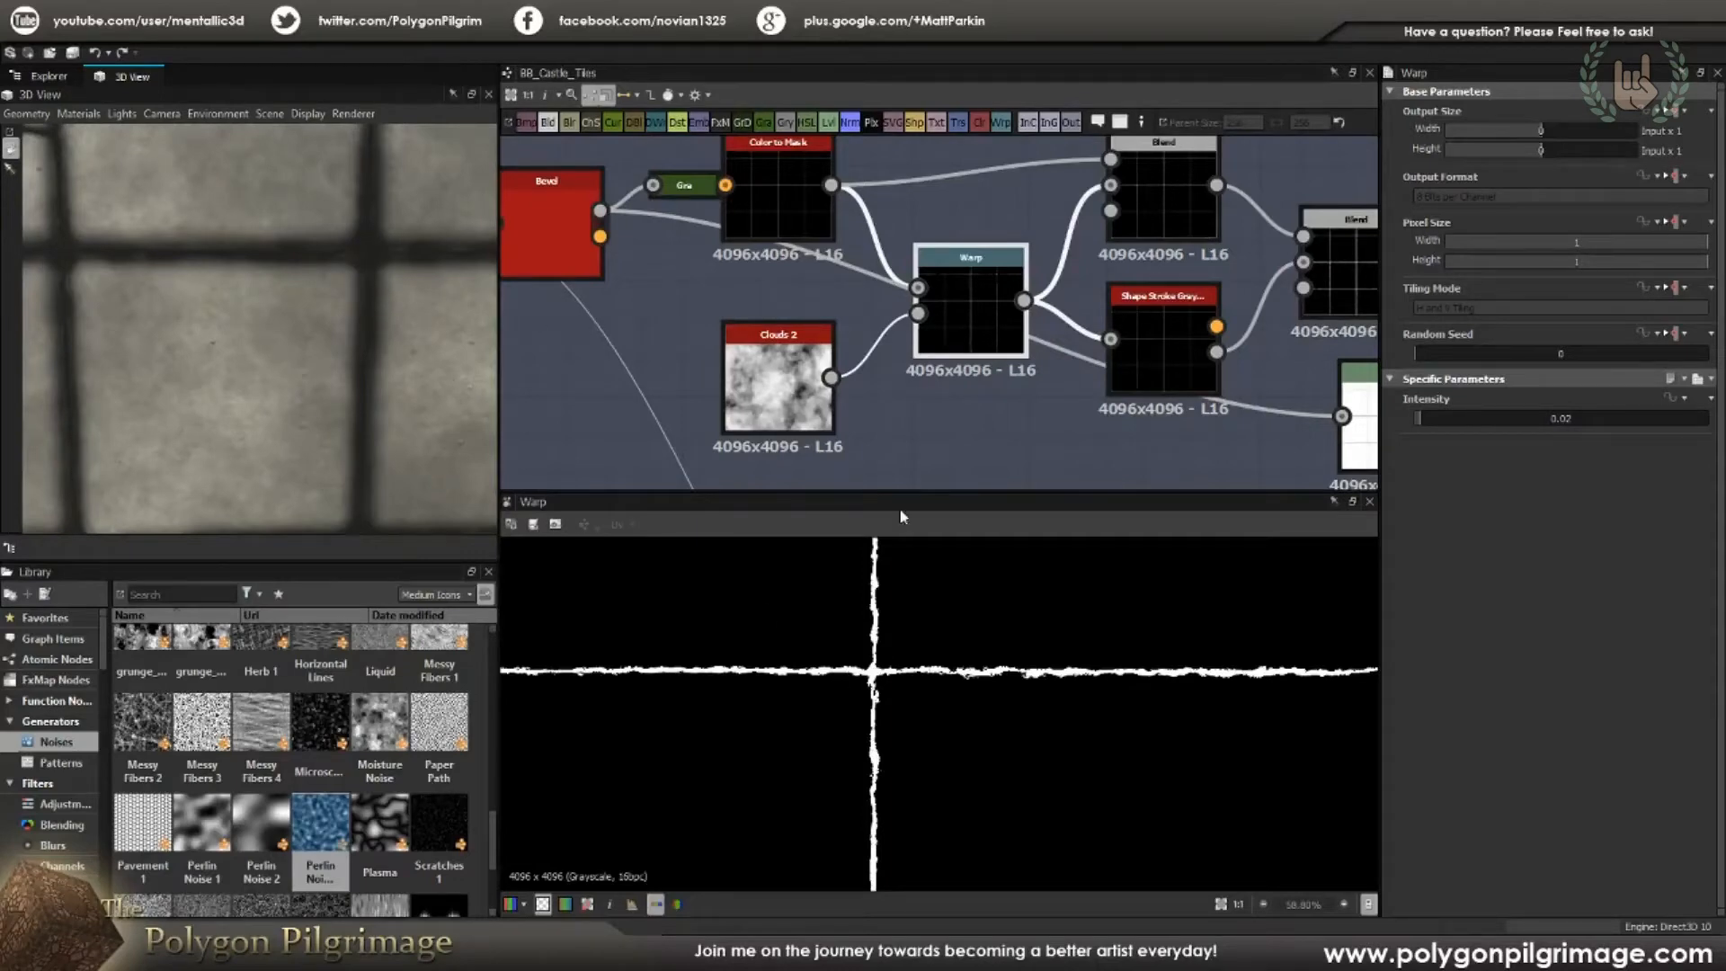
Step: Compare the line crossing in the output of the first Blend node with its Warp and Color to Mask sources
{"action": "scroll", "coordinate": [946, 390], "scroll_direction": "down", "scroll_amount": 2}
{"action": "middle_click_drag", "start_coordinate": [1034, 386], "coordinate": [943, 392]}
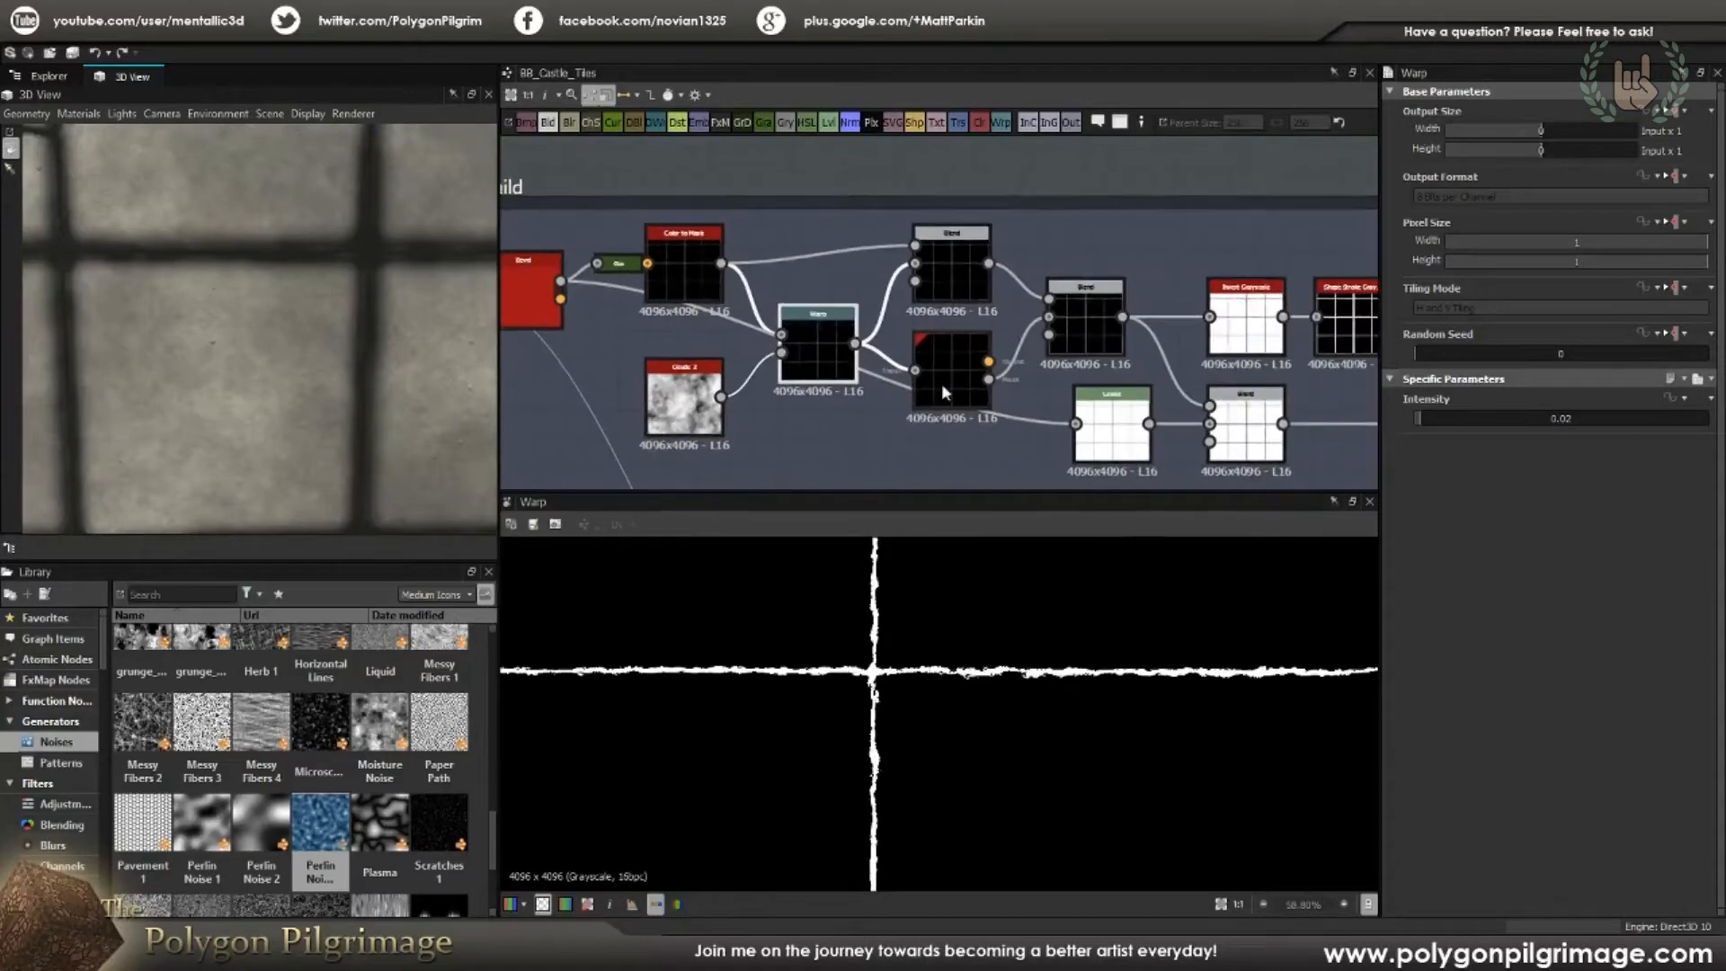
{"action": "left_click", "coordinate": [947, 270]}
{"action": "scroll", "coordinate": [877, 655], "scroll_direction": "up", "scroll_amount": 4}
{"action": "left_click", "coordinate": [825, 353]}
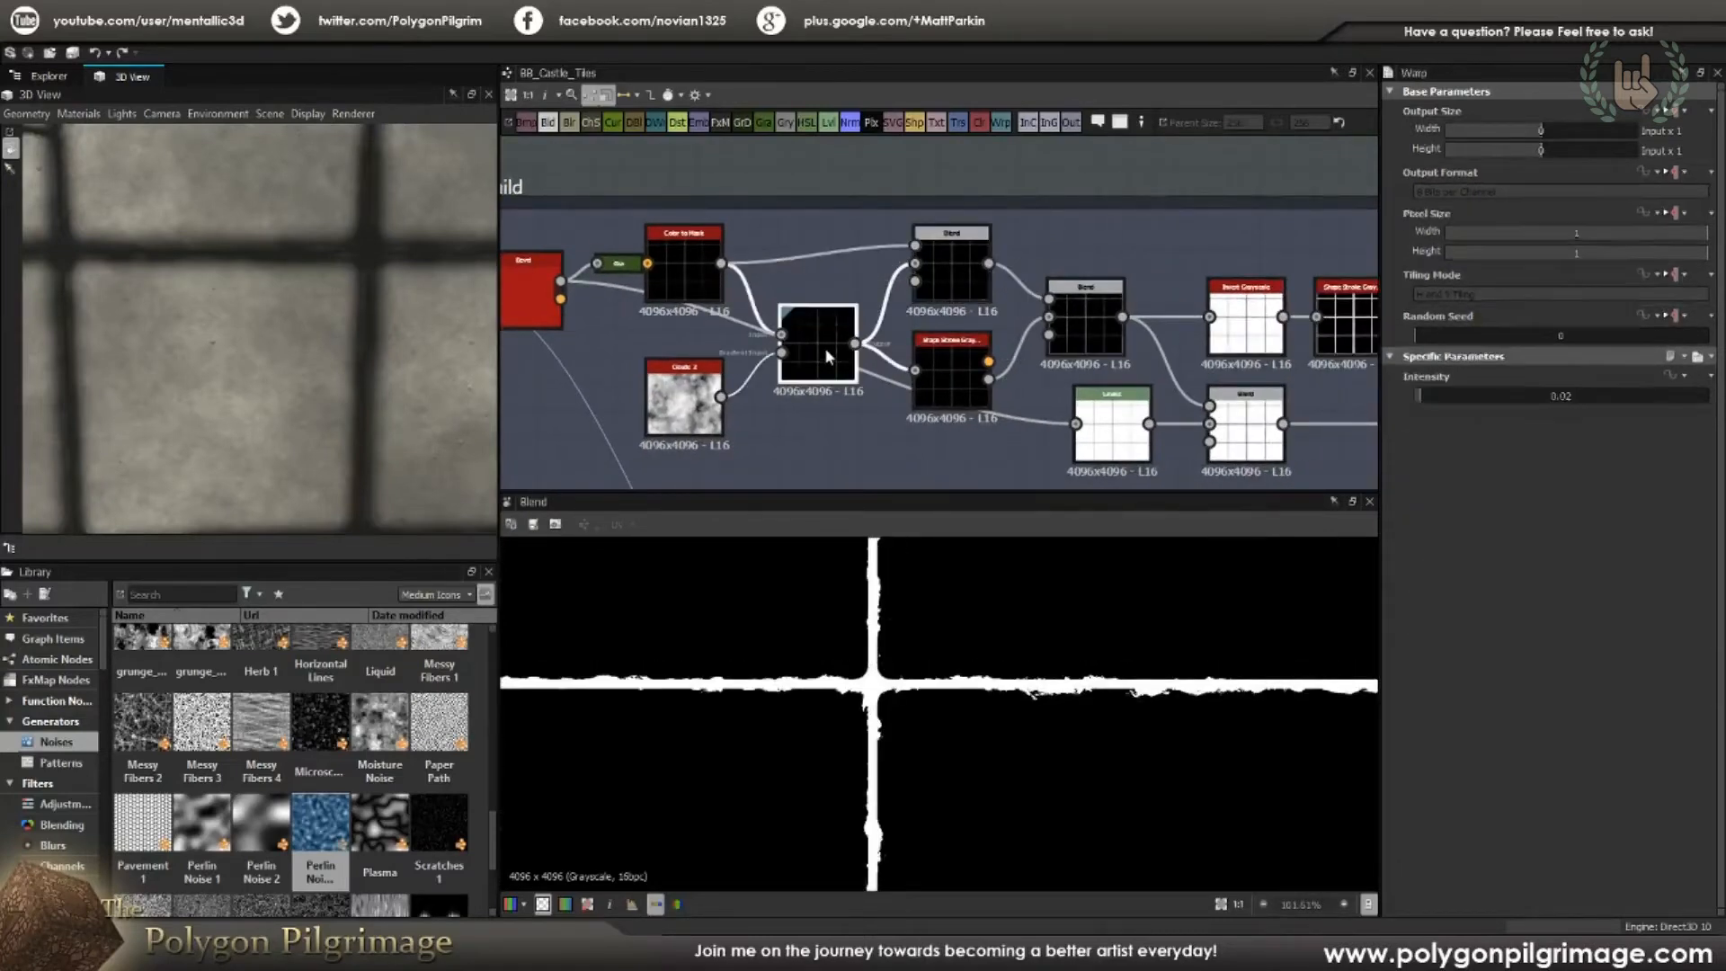
{"action": "scroll", "coordinate": [869, 692], "scroll_direction": "up", "scroll_amount": 5}
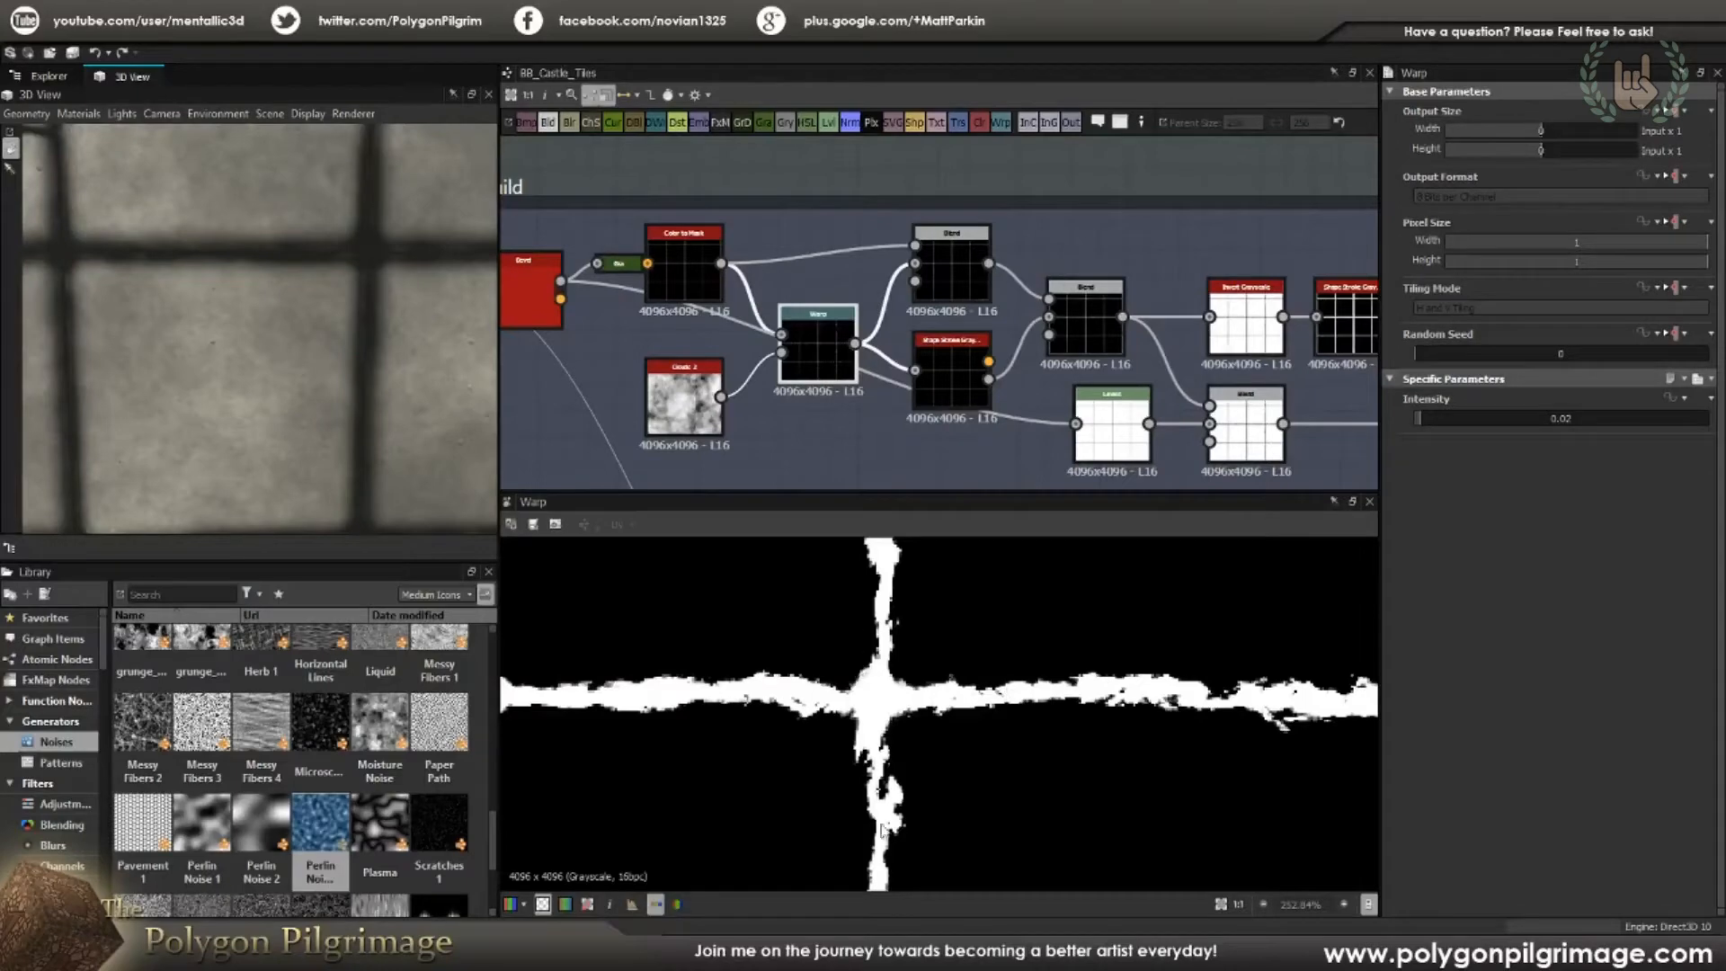
{"action": "double_click", "coordinate": [695, 274]}
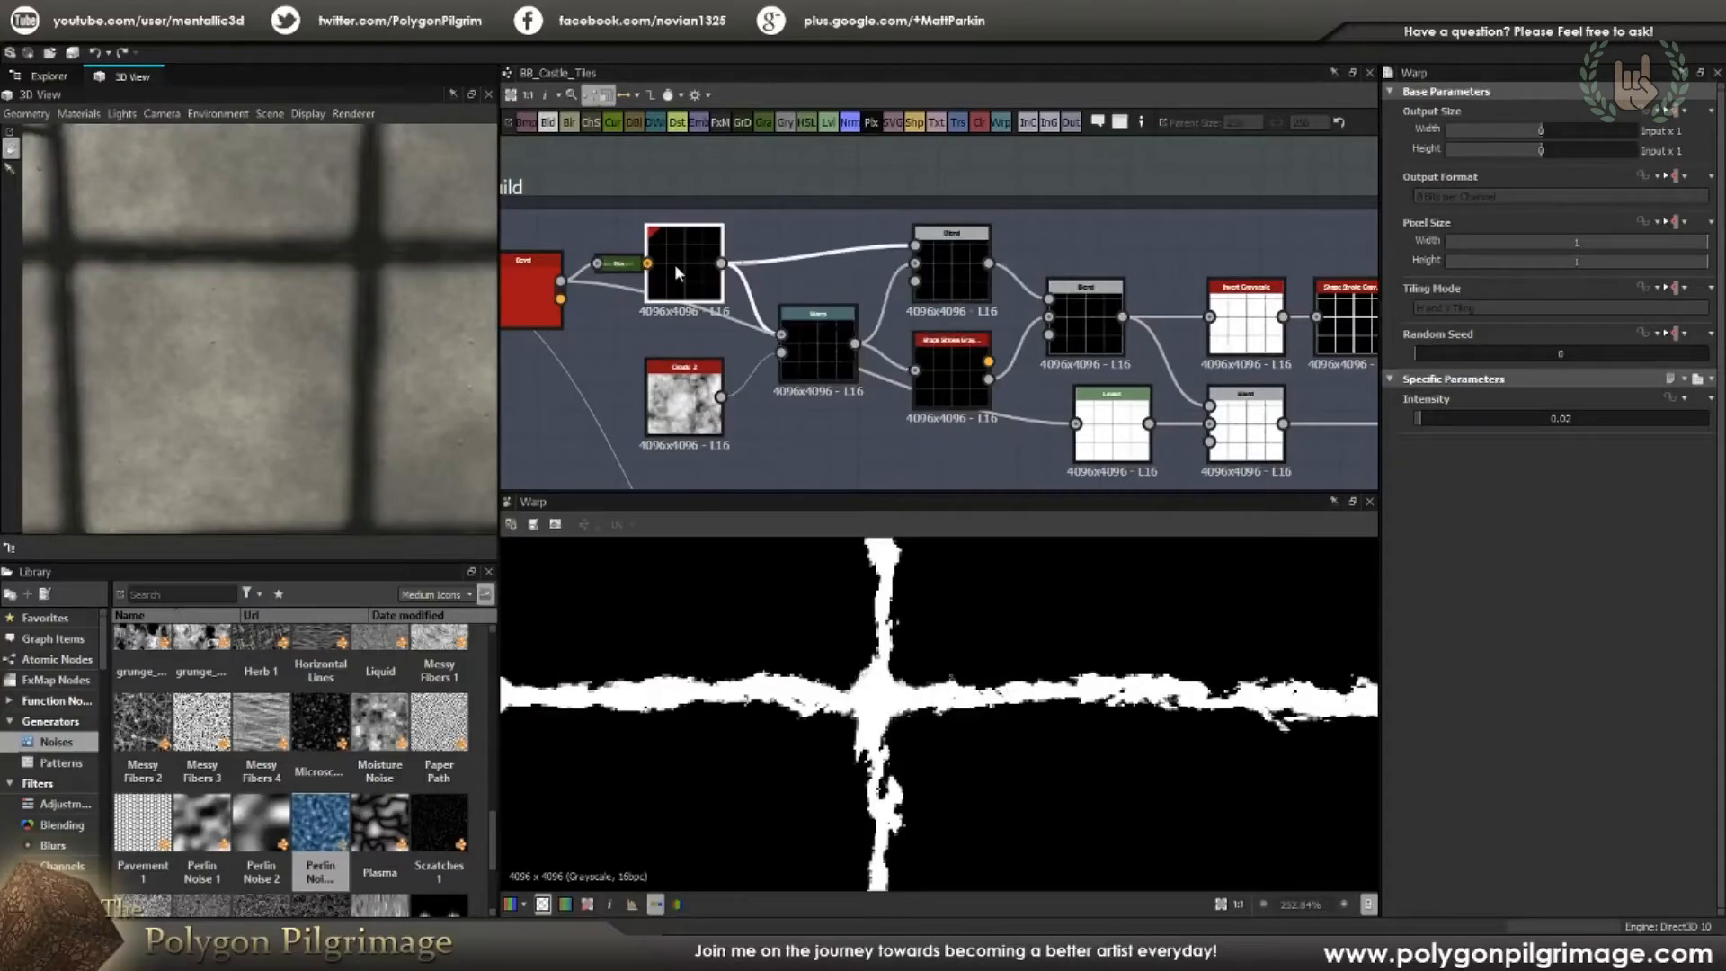
{"action": "left_click", "coordinate": [805, 349]}
{"action": "double_click", "coordinate": [805, 349]}
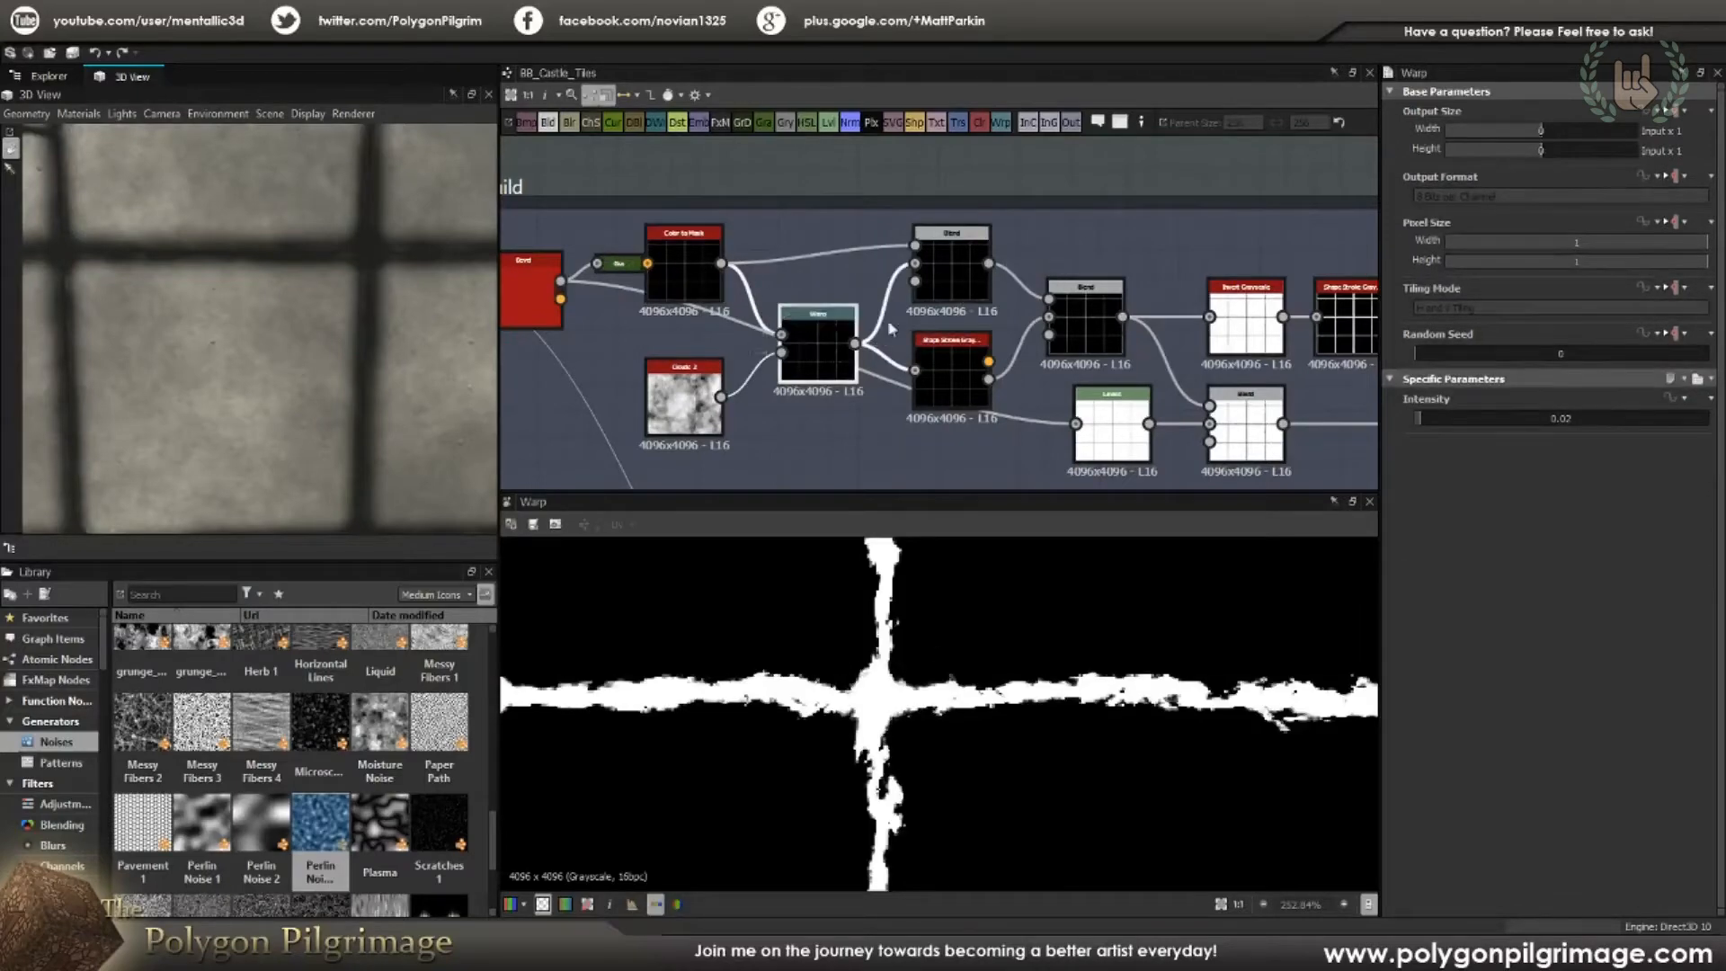
Step: Inspect the first Blend node's line mask, checking its Add (Linear Dodge) blending mode, the rough joint edges and the crossing
{"action": "double_click", "coordinate": [960, 278]}
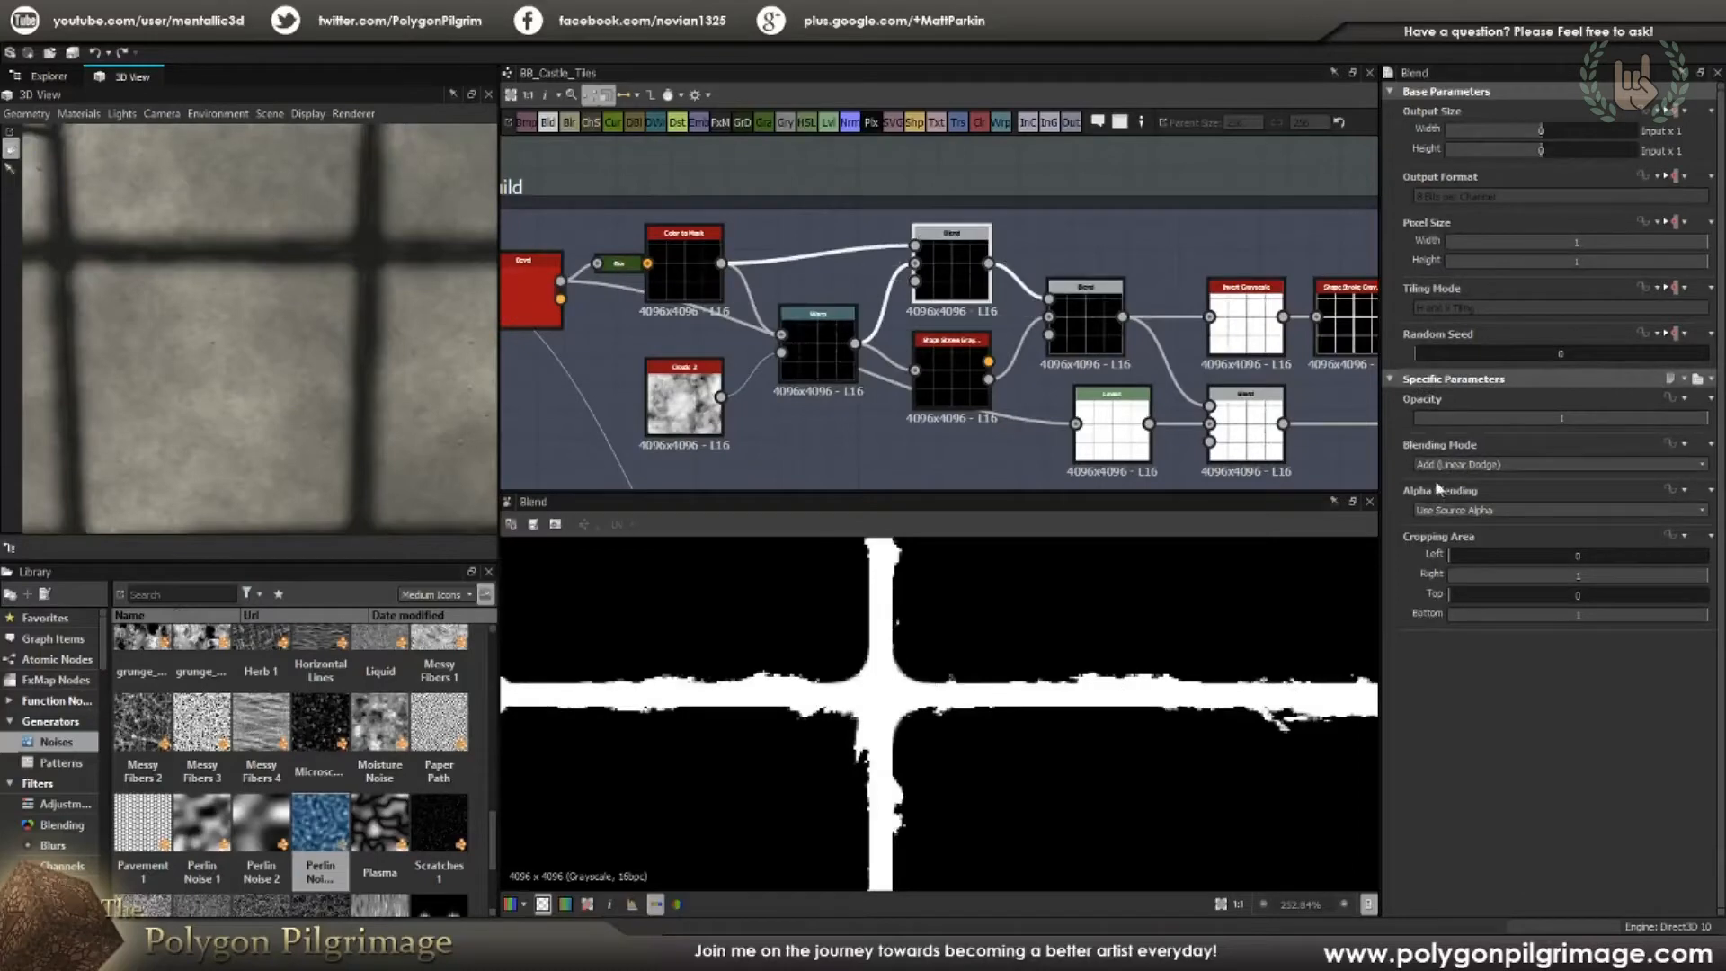
{"action": "scroll", "coordinate": [911, 697], "scroll_direction": "down", "scroll_amount": 5}
{"action": "scroll", "coordinate": [911, 697], "scroll_direction": "up", "scroll_amount": 4}
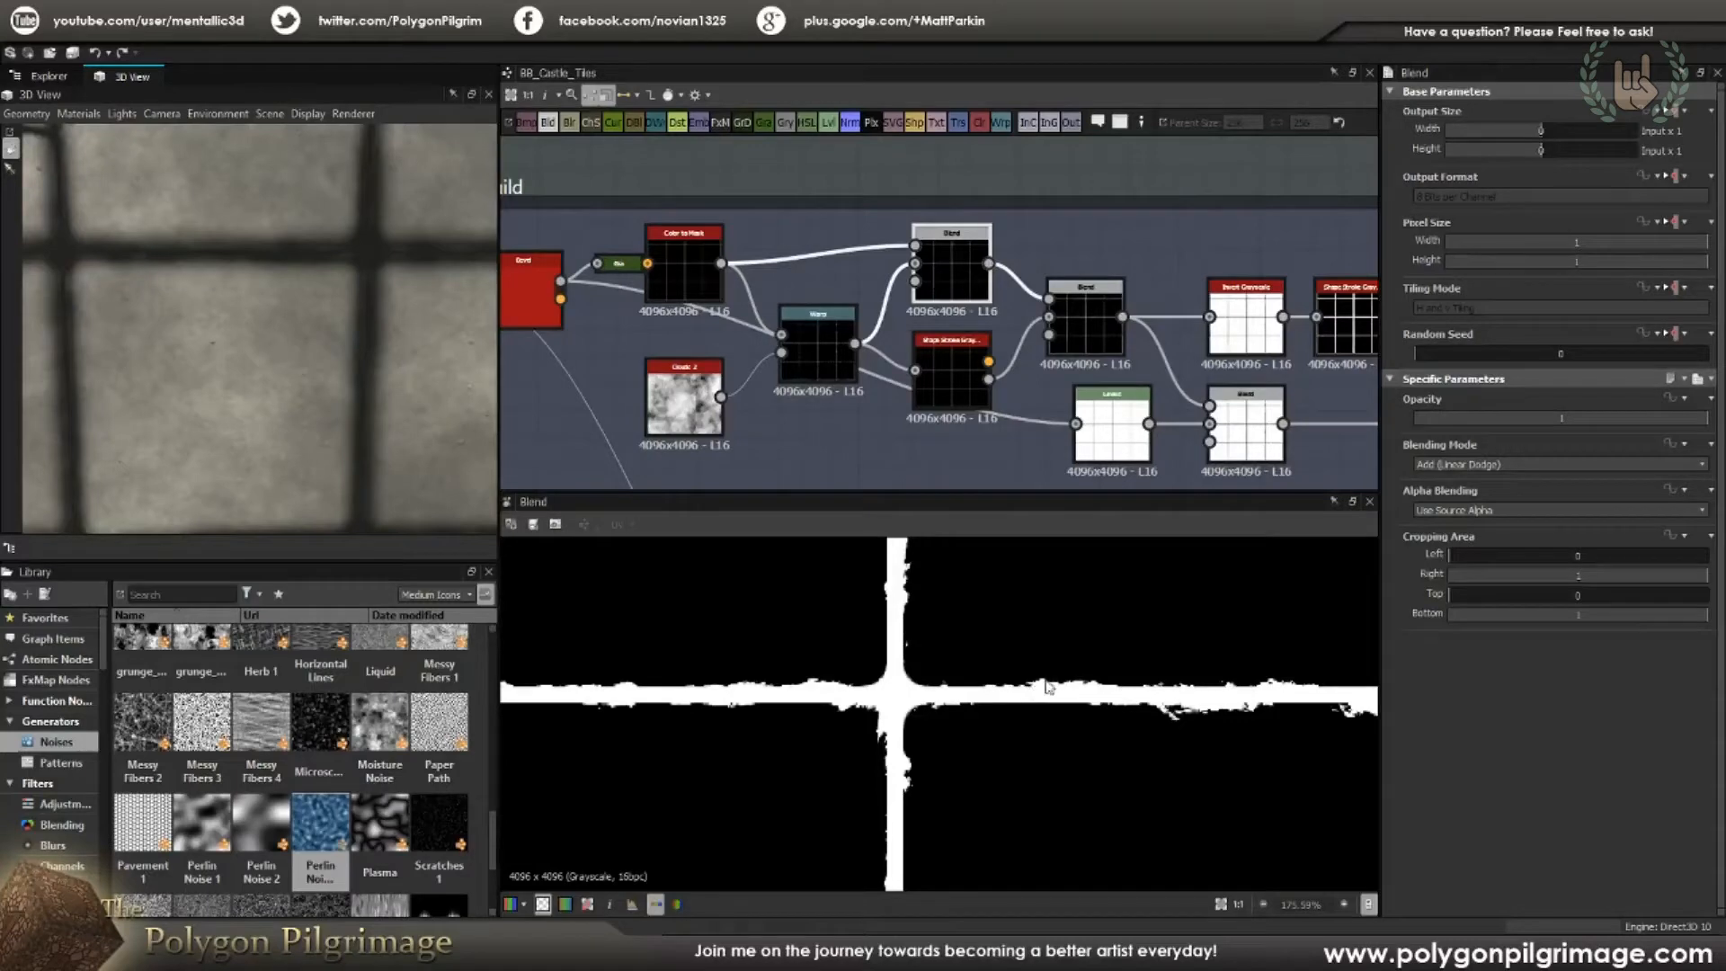
{"action": "scroll", "coordinate": [886, 686], "scroll_direction": "down", "scroll_amount": 5}
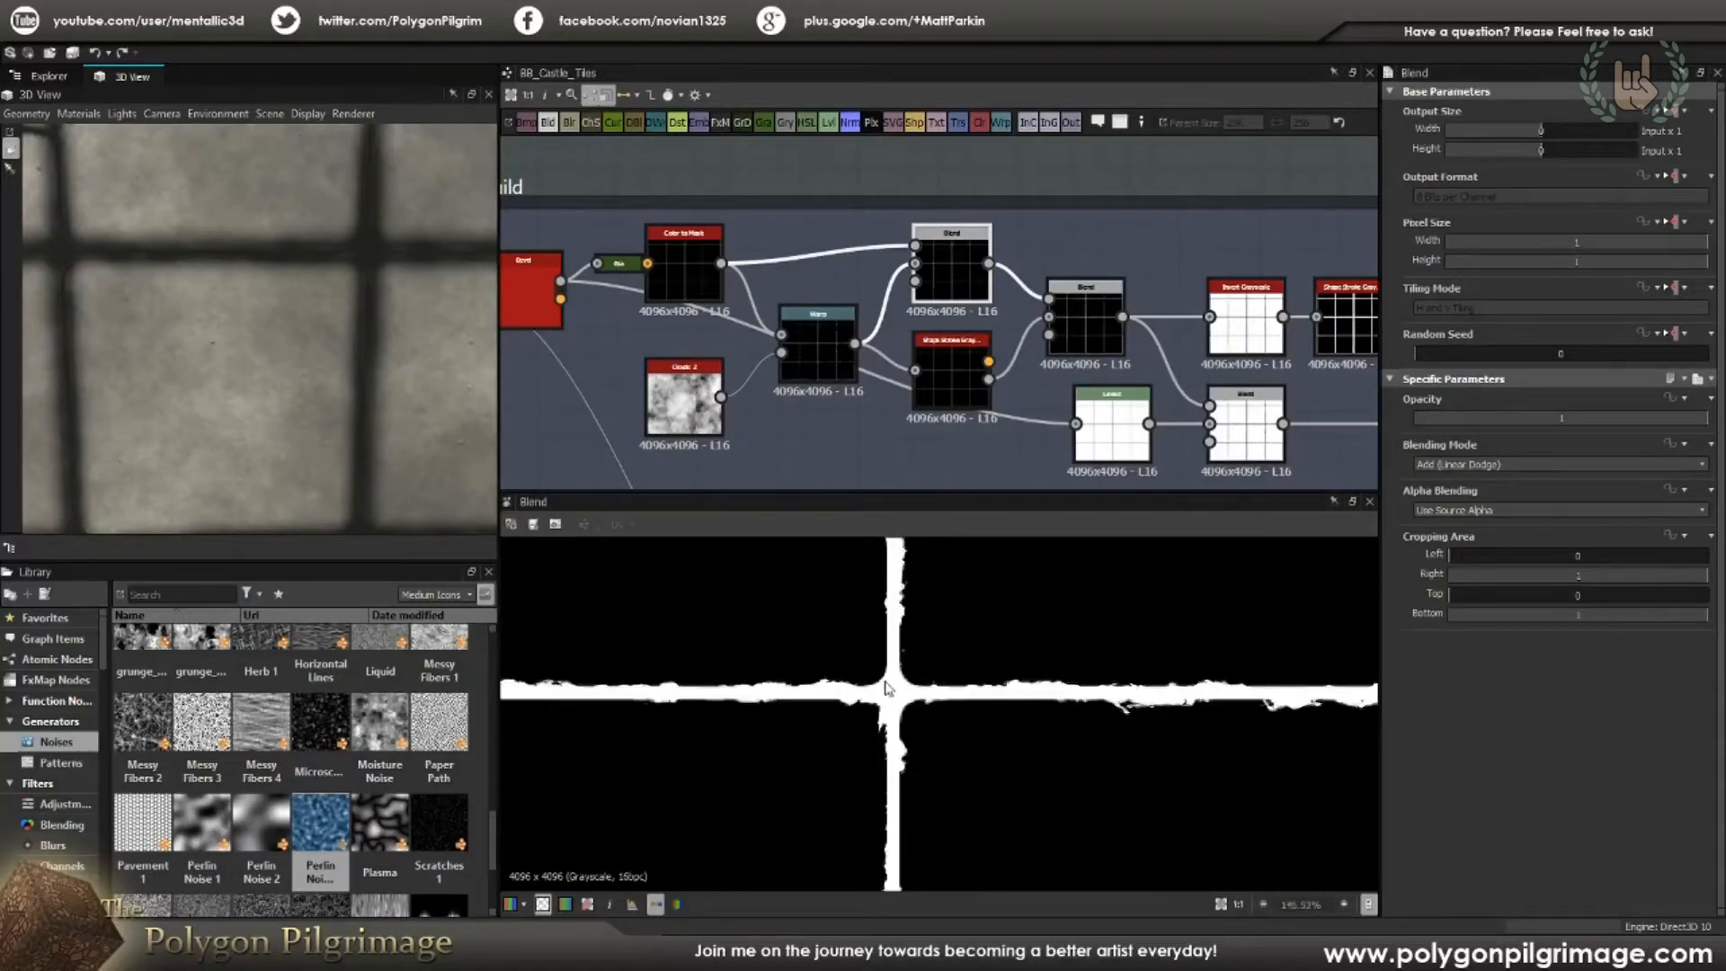
{"action": "scroll", "coordinate": [1098, 674], "scroll_direction": "up", "scroll_amount": 5}
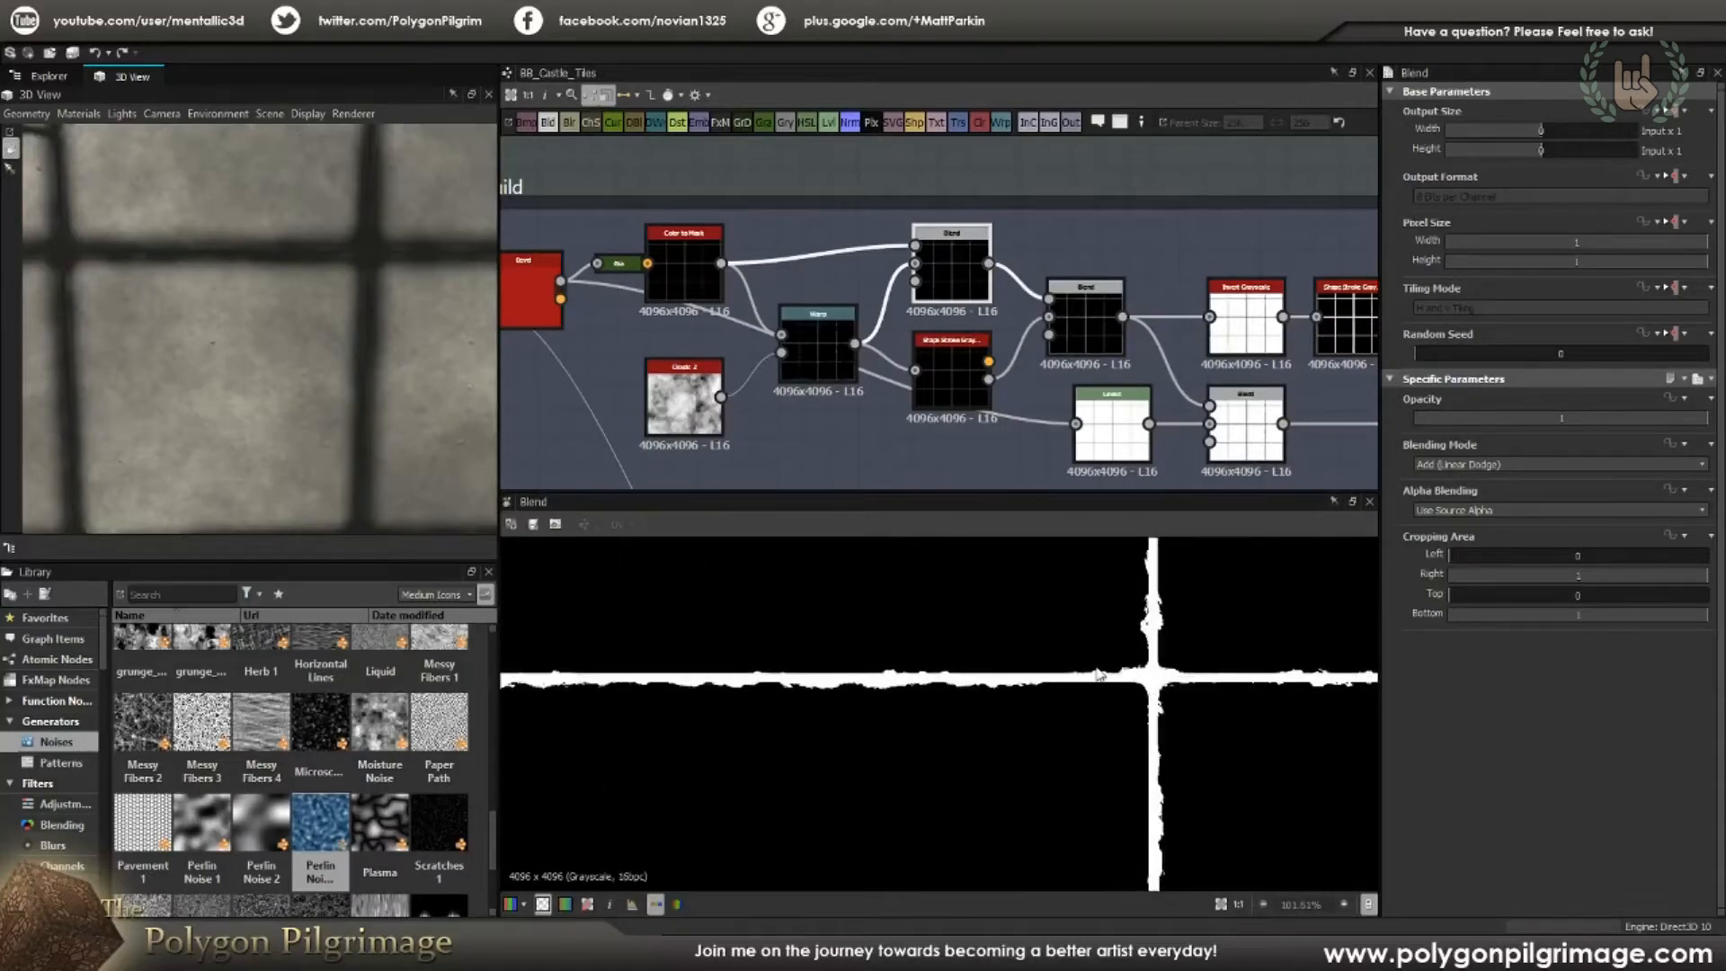
{"action": "scroll", "coordinate": [1097, 674], "scroll_direction": "down", "scroll_amount": 2}
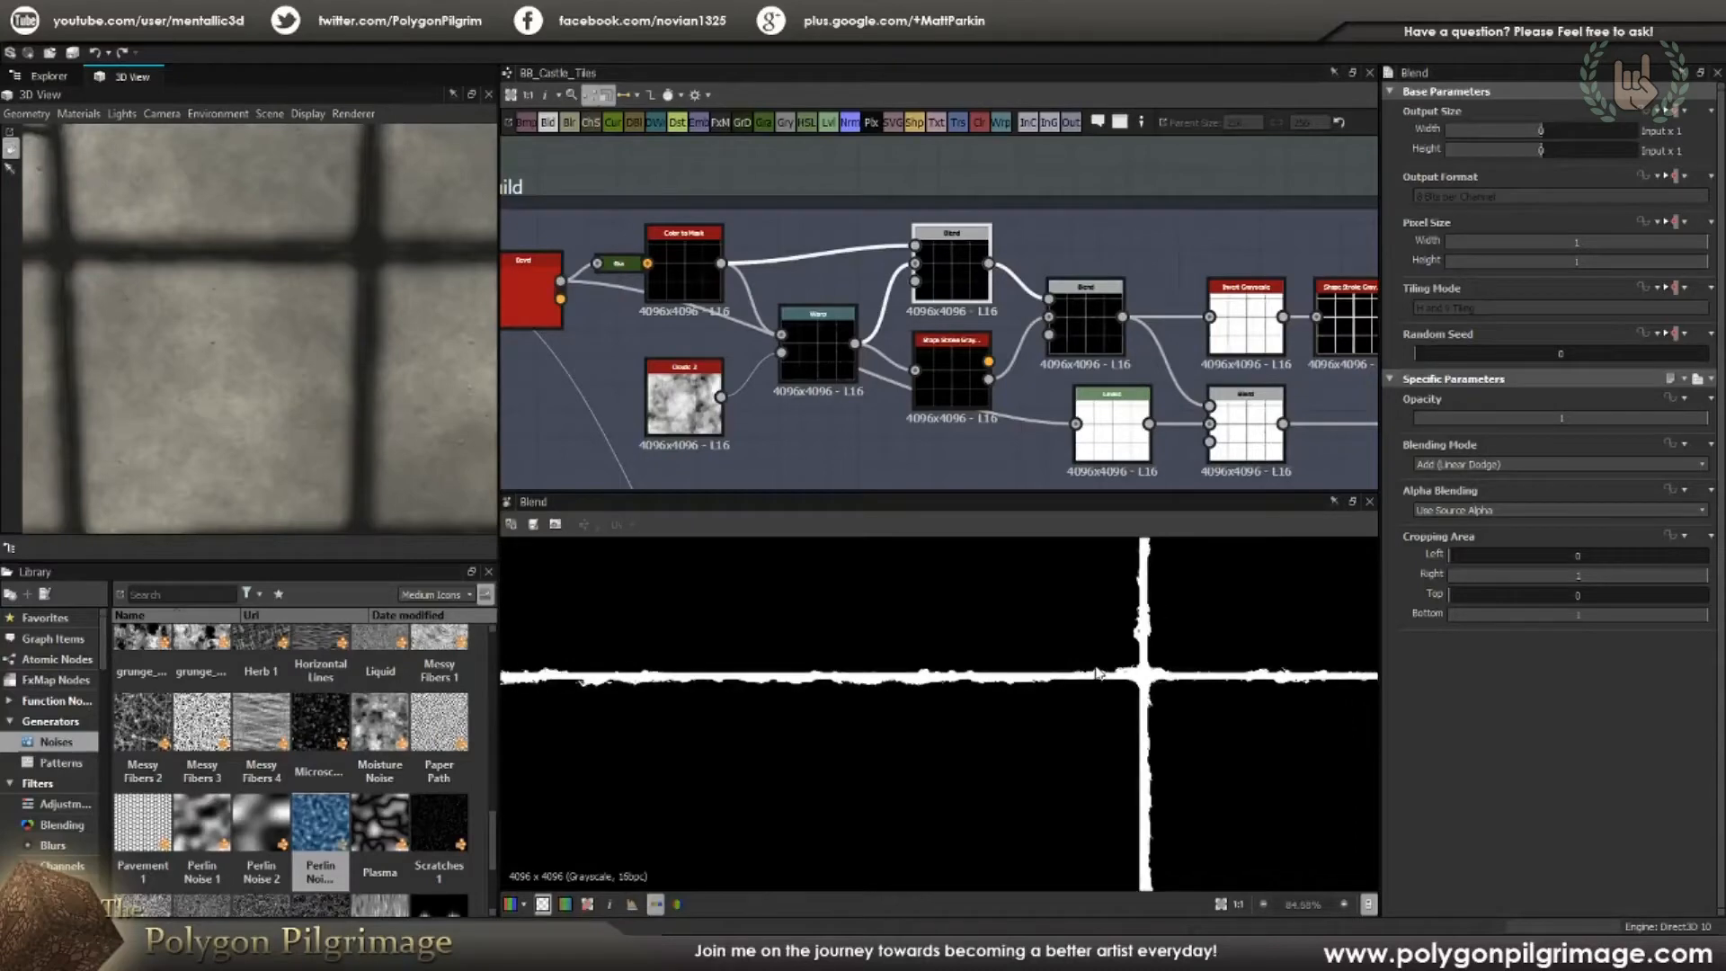
Step: Compare the Warp node's distorted lines with the outline mask of the Shape Stroke Grayscale node it feeds, including the stroke parameters
{"action": "middle_click_drag", "start_coordinate": [937, 348], "coordinate": [833, 363]}
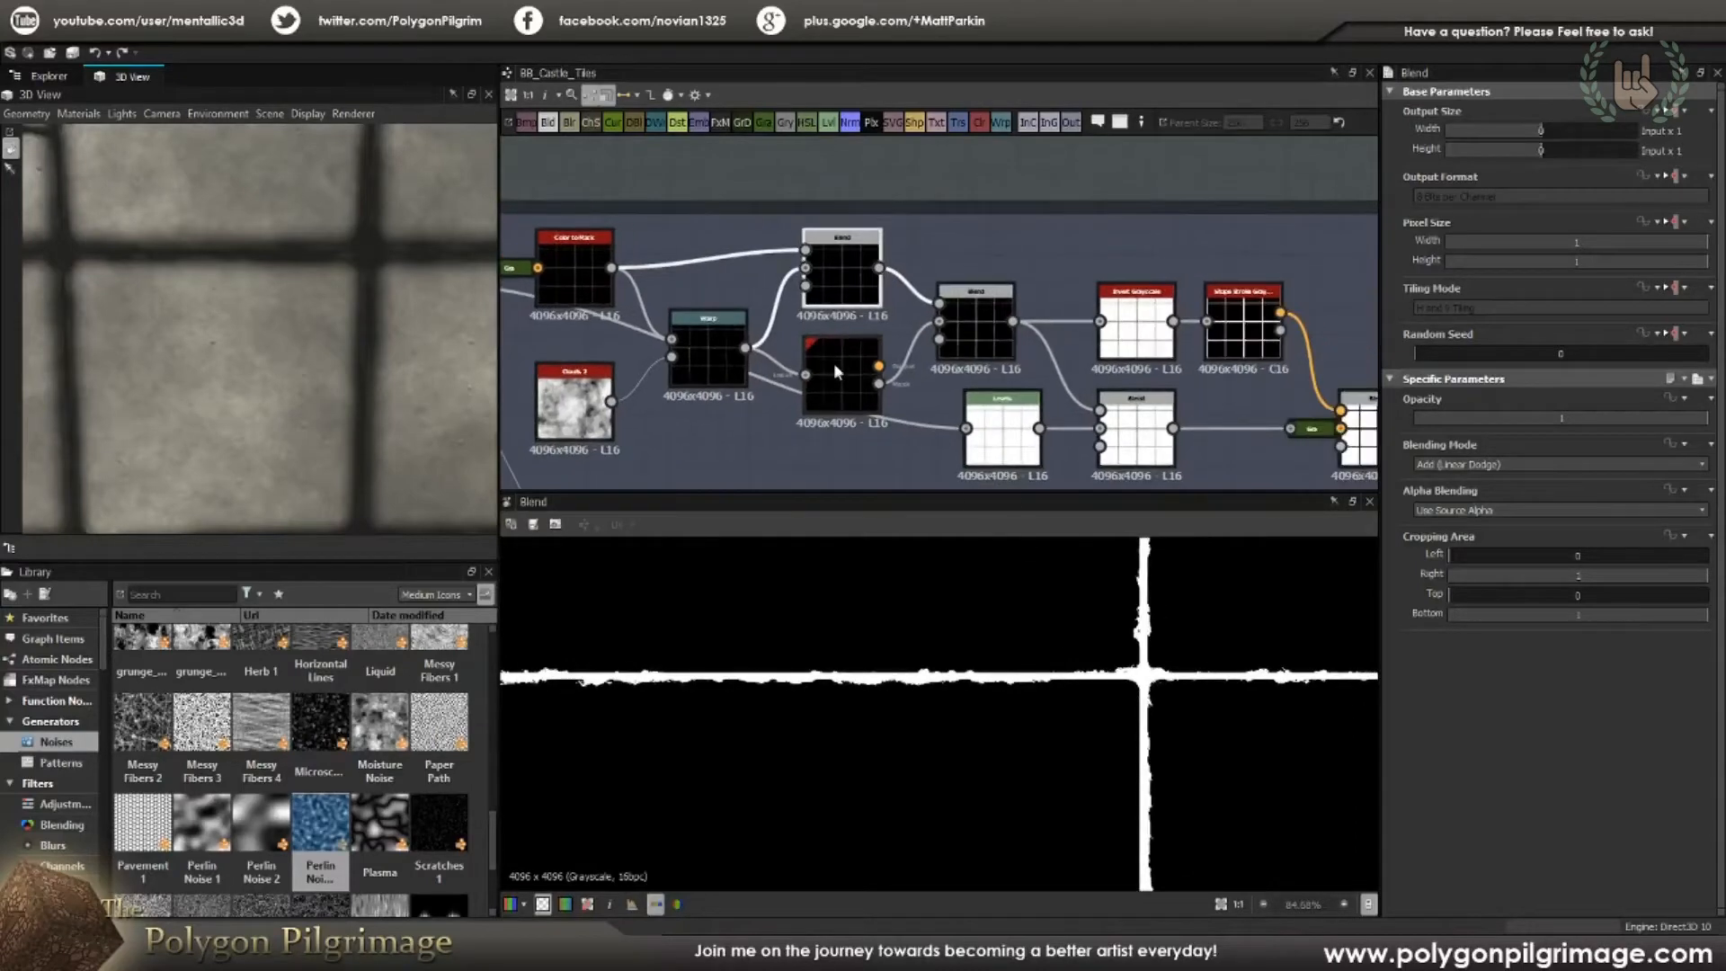
{"action": "left_click", "coordinate": [705, 359]}
{"action": "scroll", "coordinate": [1115, 670], "scroll_direction": "up", "scroll_amount": 2}
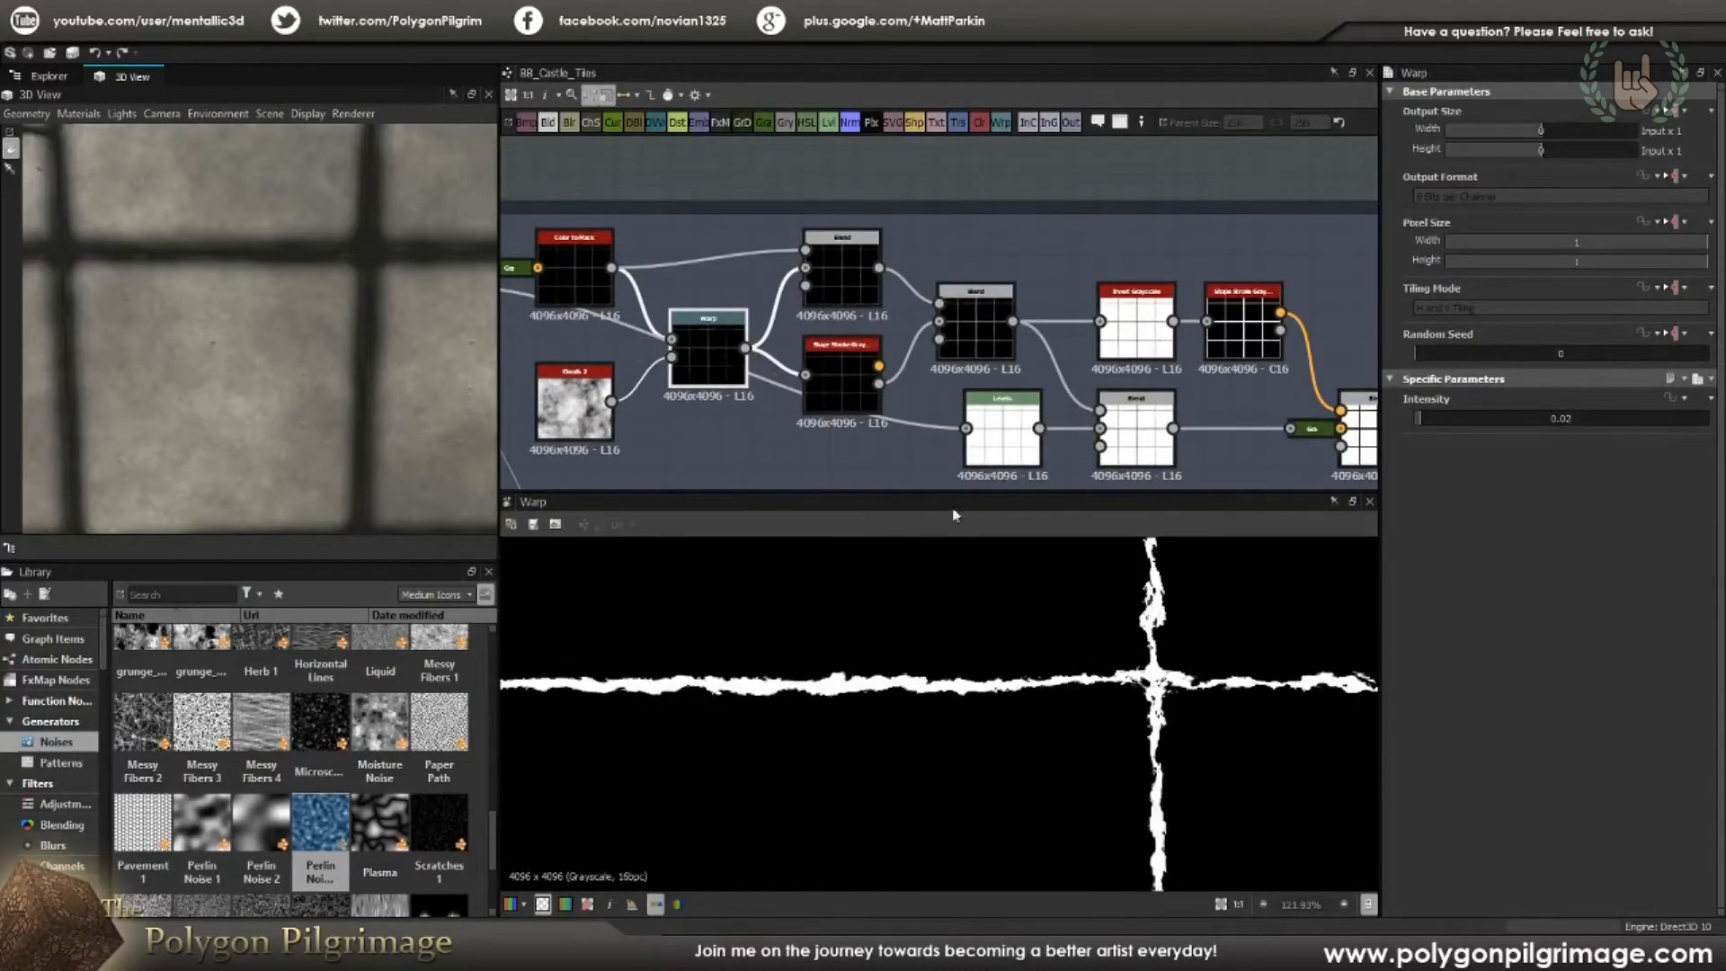
{"action": "scroll", "coordinate": [847, 395], "scroll_direction": "up", "scroll_amount": 3}
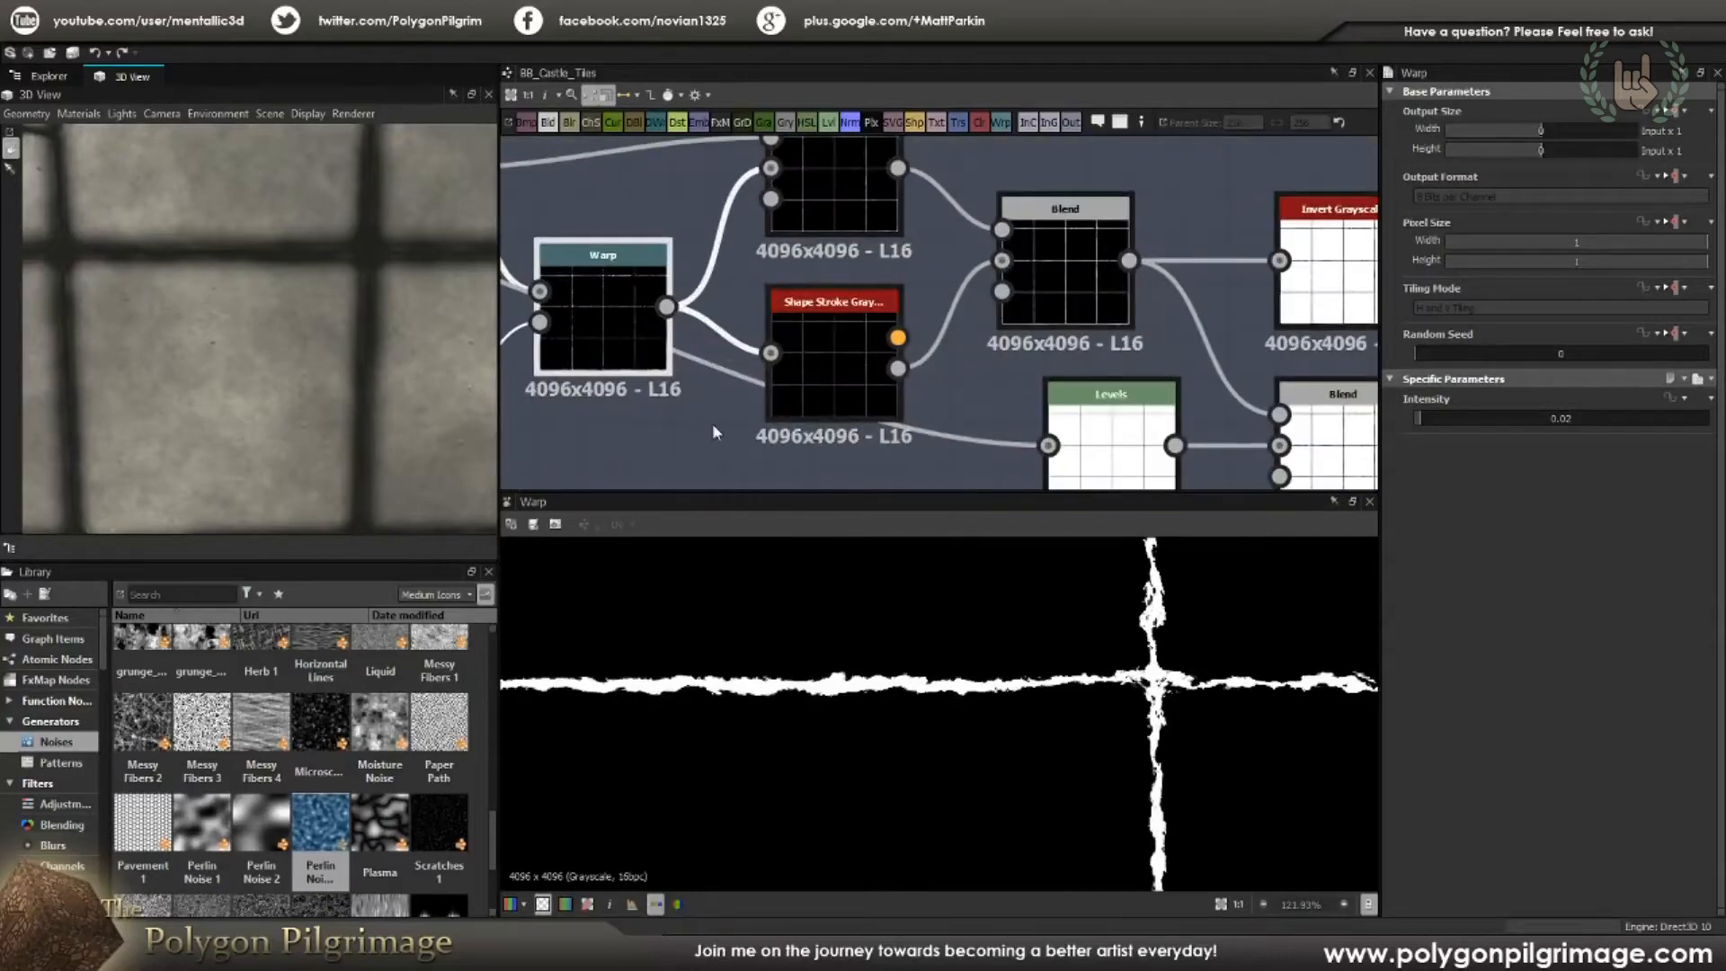
{"action": "left_click", "coordinate": [805, 378]}
{"action": "scroll", "coordinate": [1066, 634], "scroll_direction": "down", "scroll_amount": 2}
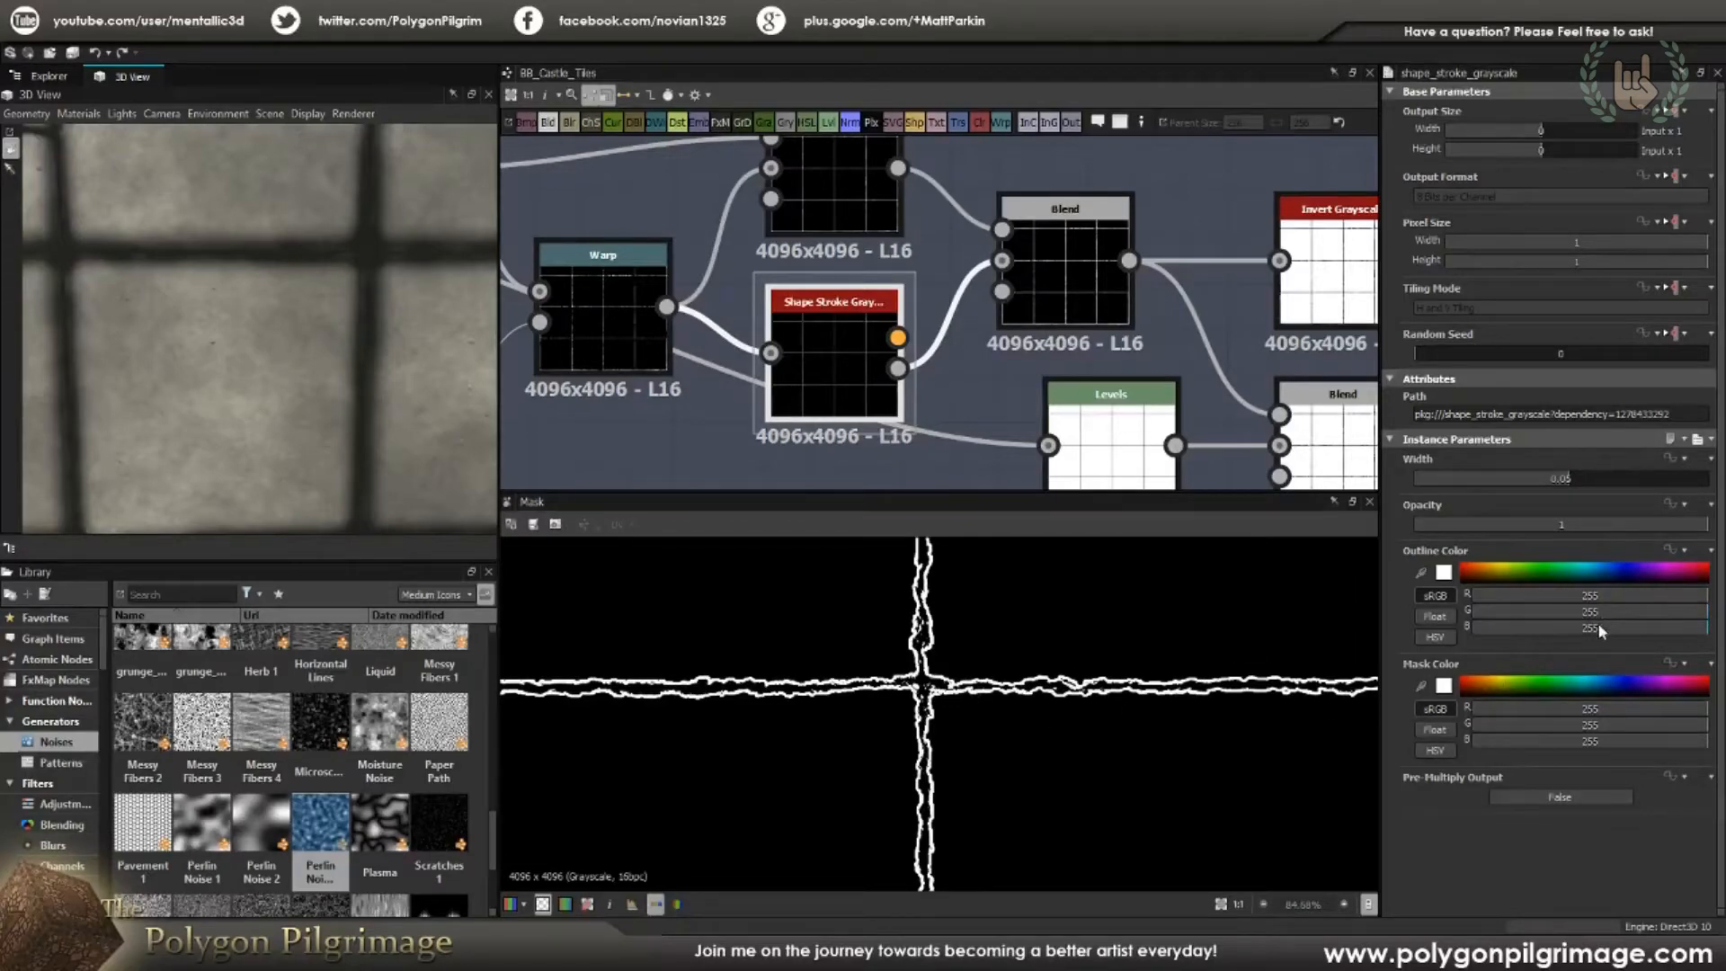
{"action": "scroll", "coordinate": [998, 663], "scroll_direction": "up", "scroll_amount": 5}
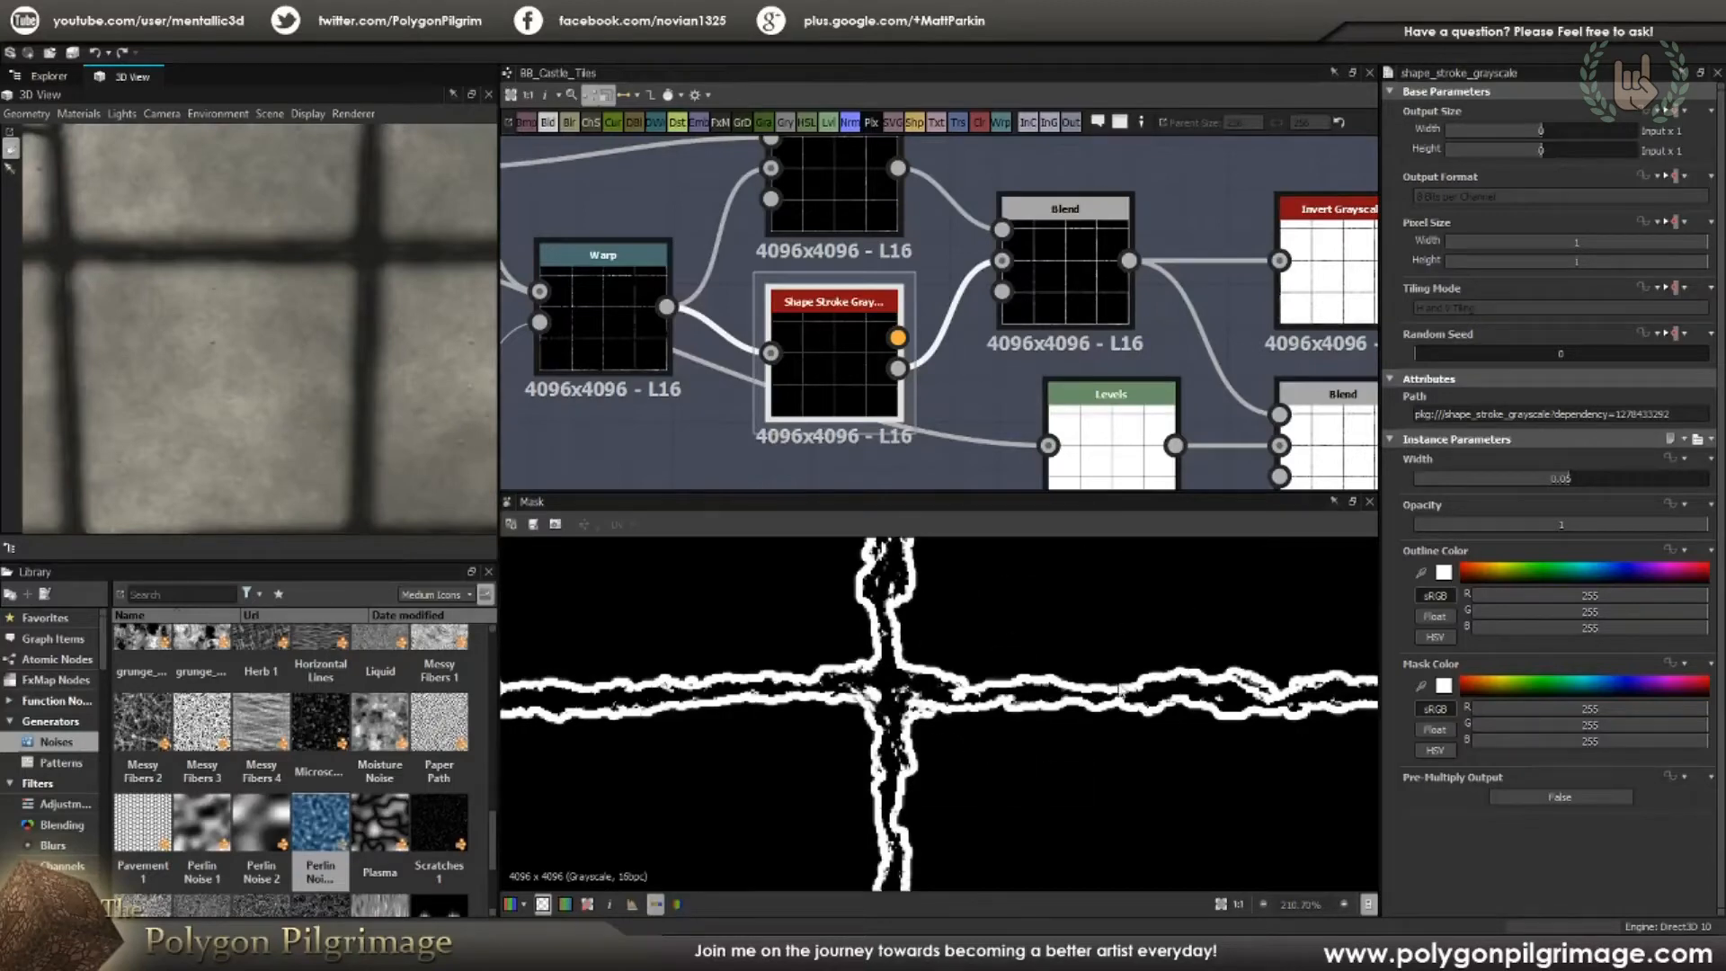
{"action": "scroll", "coordinate": [979, 395], "scroll_direction": "down", "scroll_amount": 2}
Step: Compare the second Blend node's thickened lines with its two sources, the first Blend and the Shape Stroke Grayscale nodes
{"action": "double_click", "coordinate": [1033, 328]}
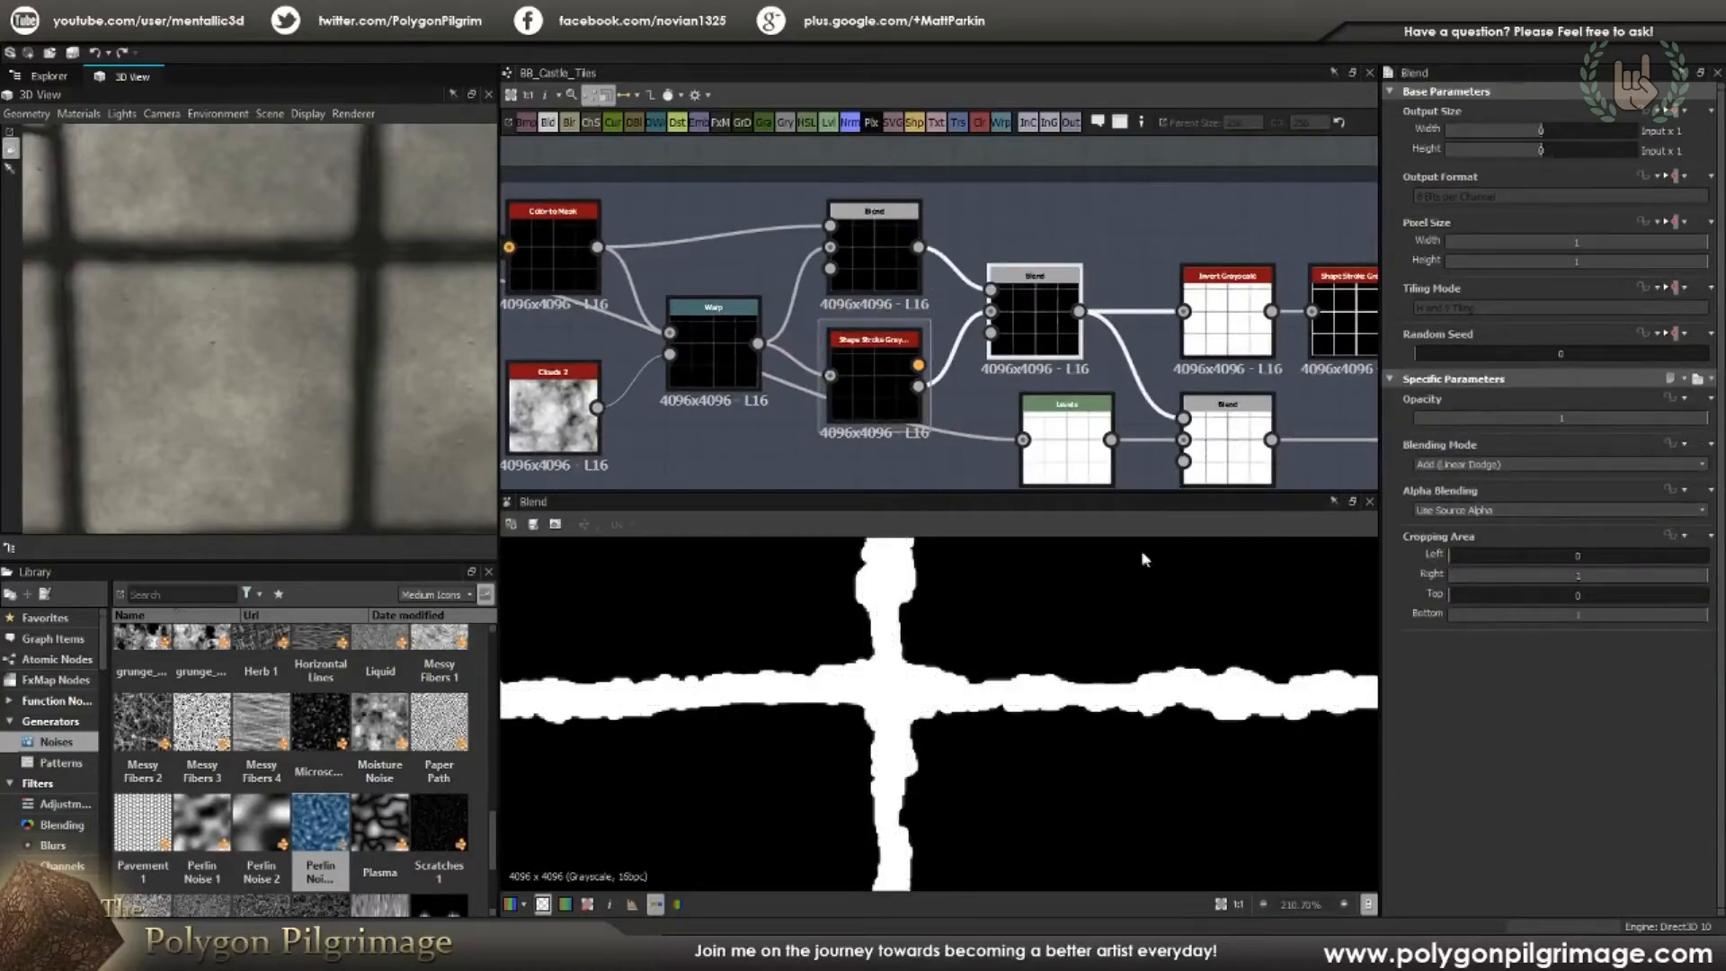
{"action": "double_click", "coordinate": [876, 234]}
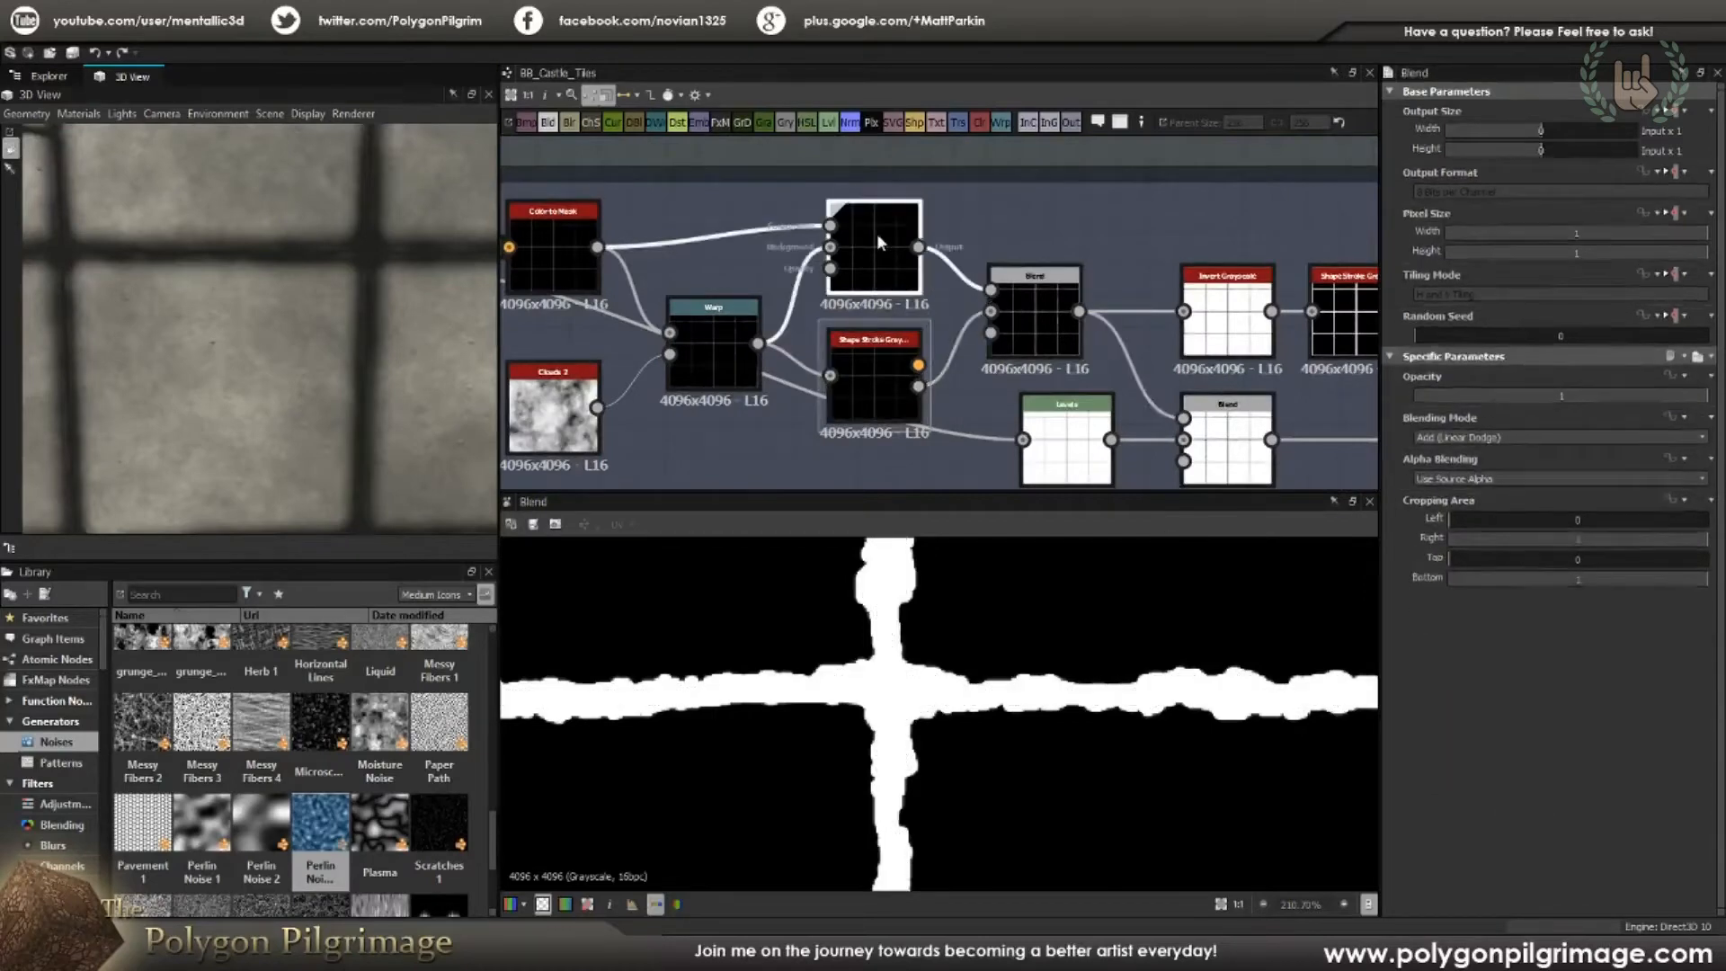
{"action": "double_click", "coordinate": [899, 356]}
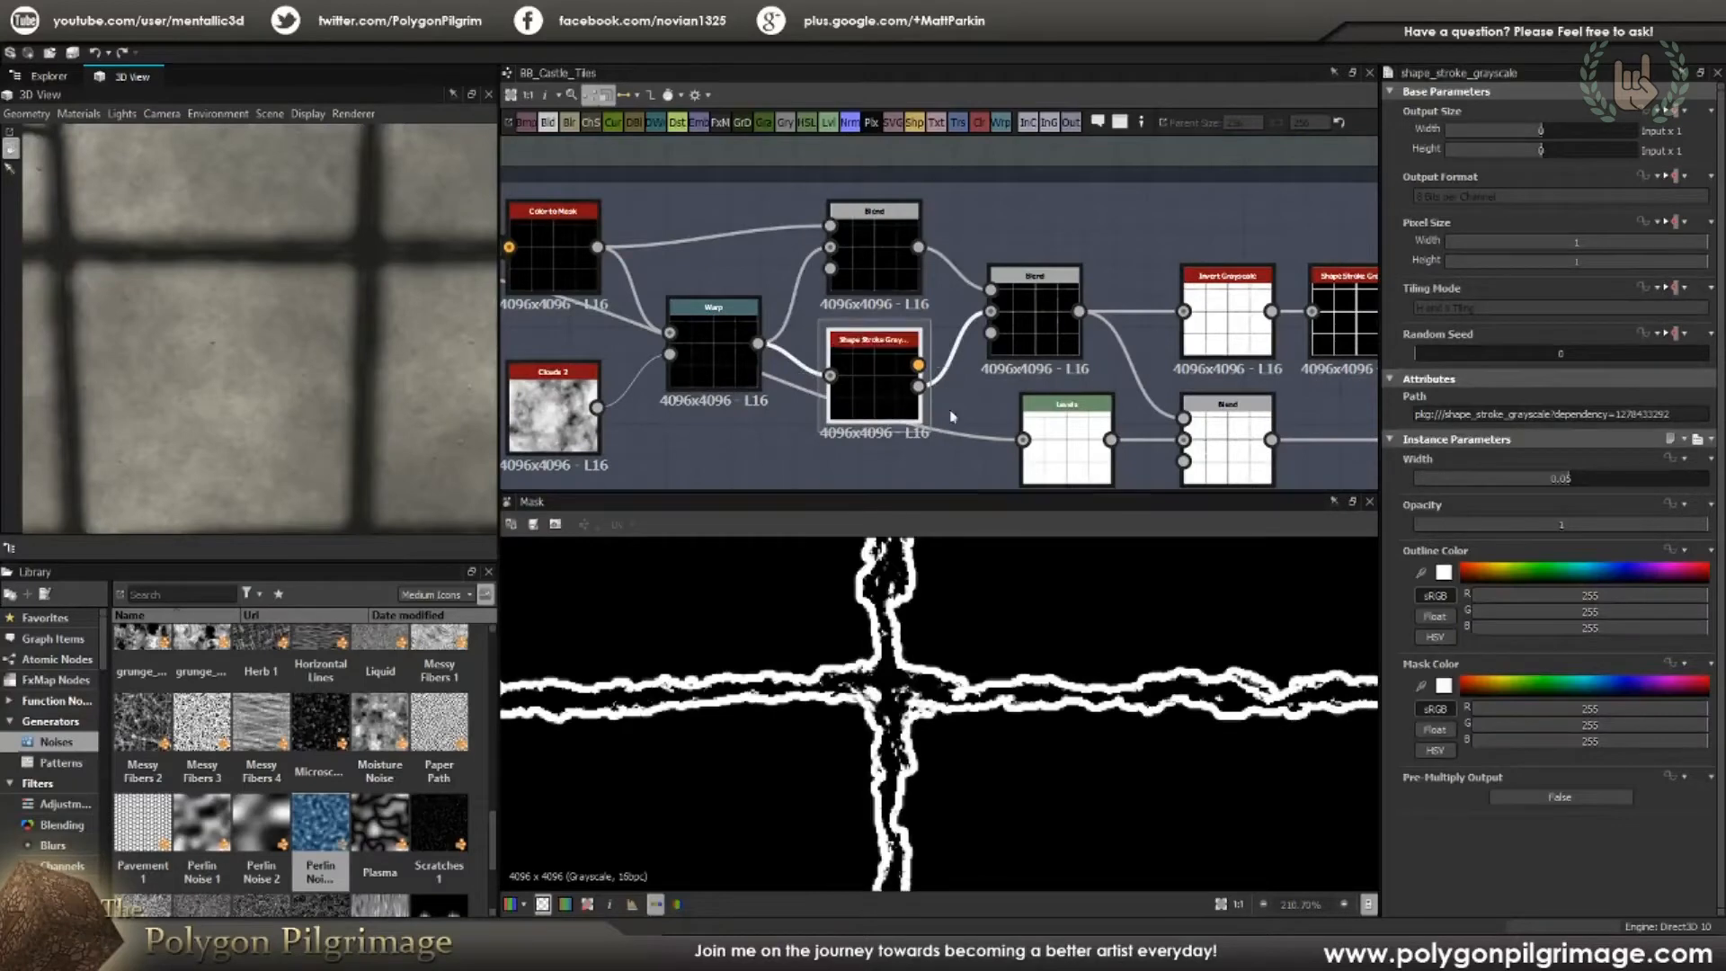
{"action": "double_click", "coordinate": [1017, 339]}
{"action": "scroll", "coordinate": [944, 665], "scroll_direction": "down", "scroll_amount": 5}
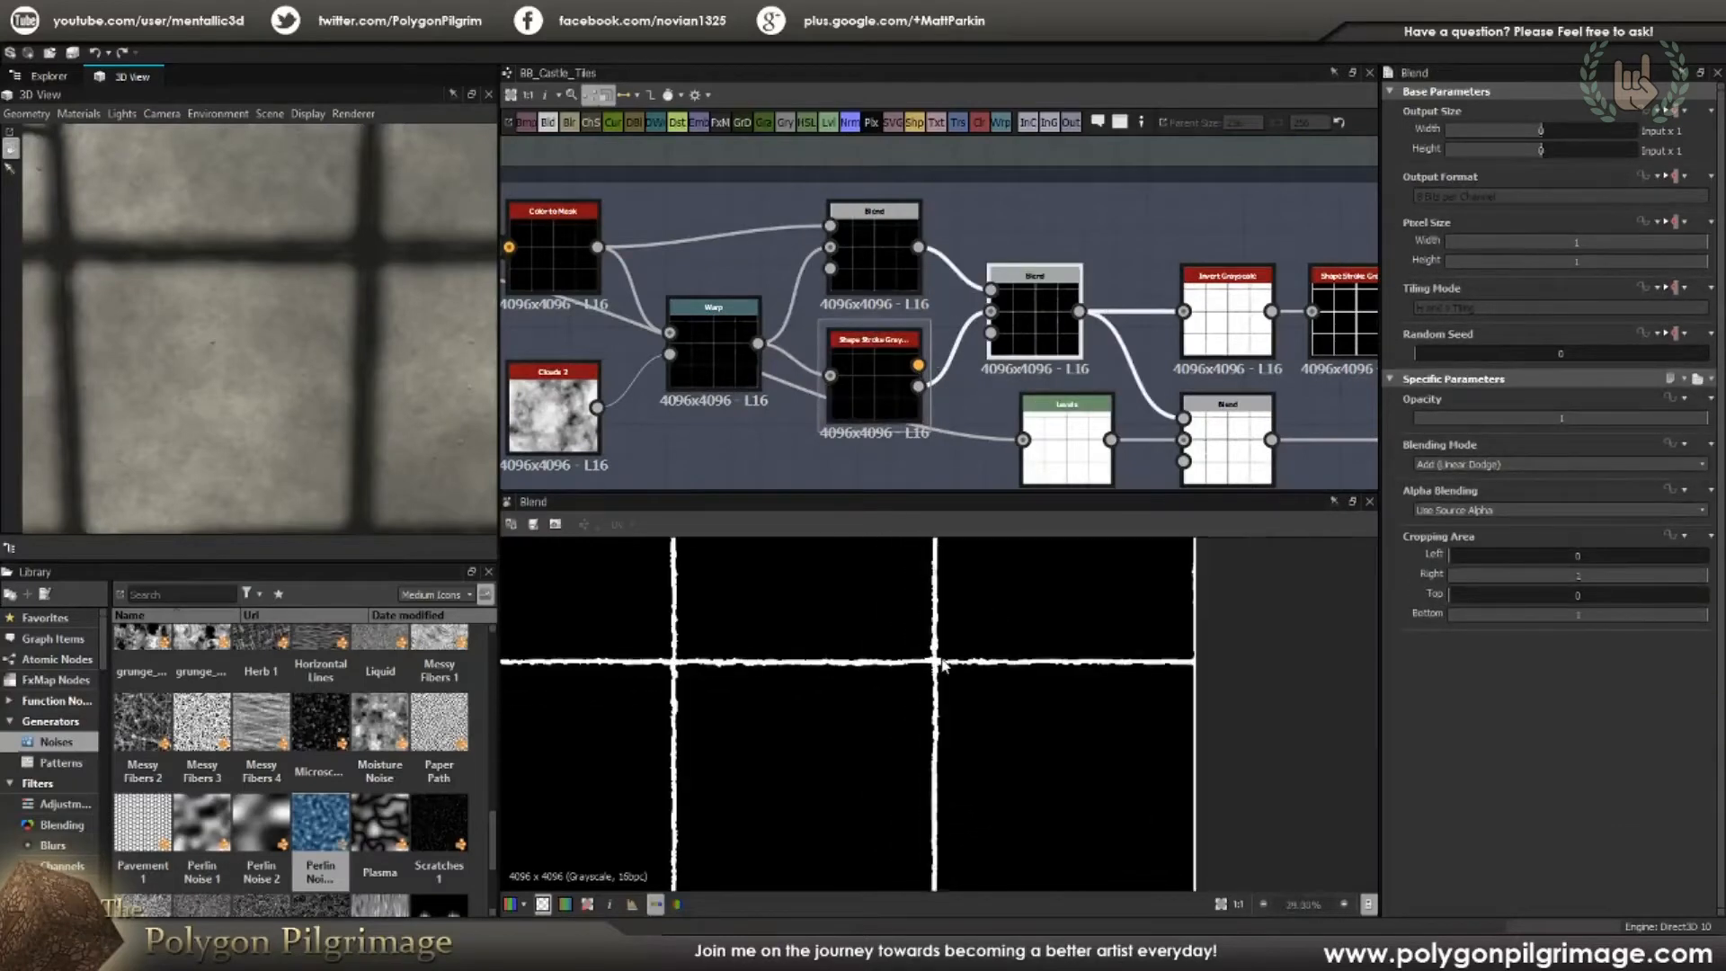
Step: Examine the joint edges and line crossings in the second Blend node's output, both close up and across several tiles
{"action": "scroll", "coordinate": [944, 666], "scroll_direction": "up", "scroll_amount": 4}
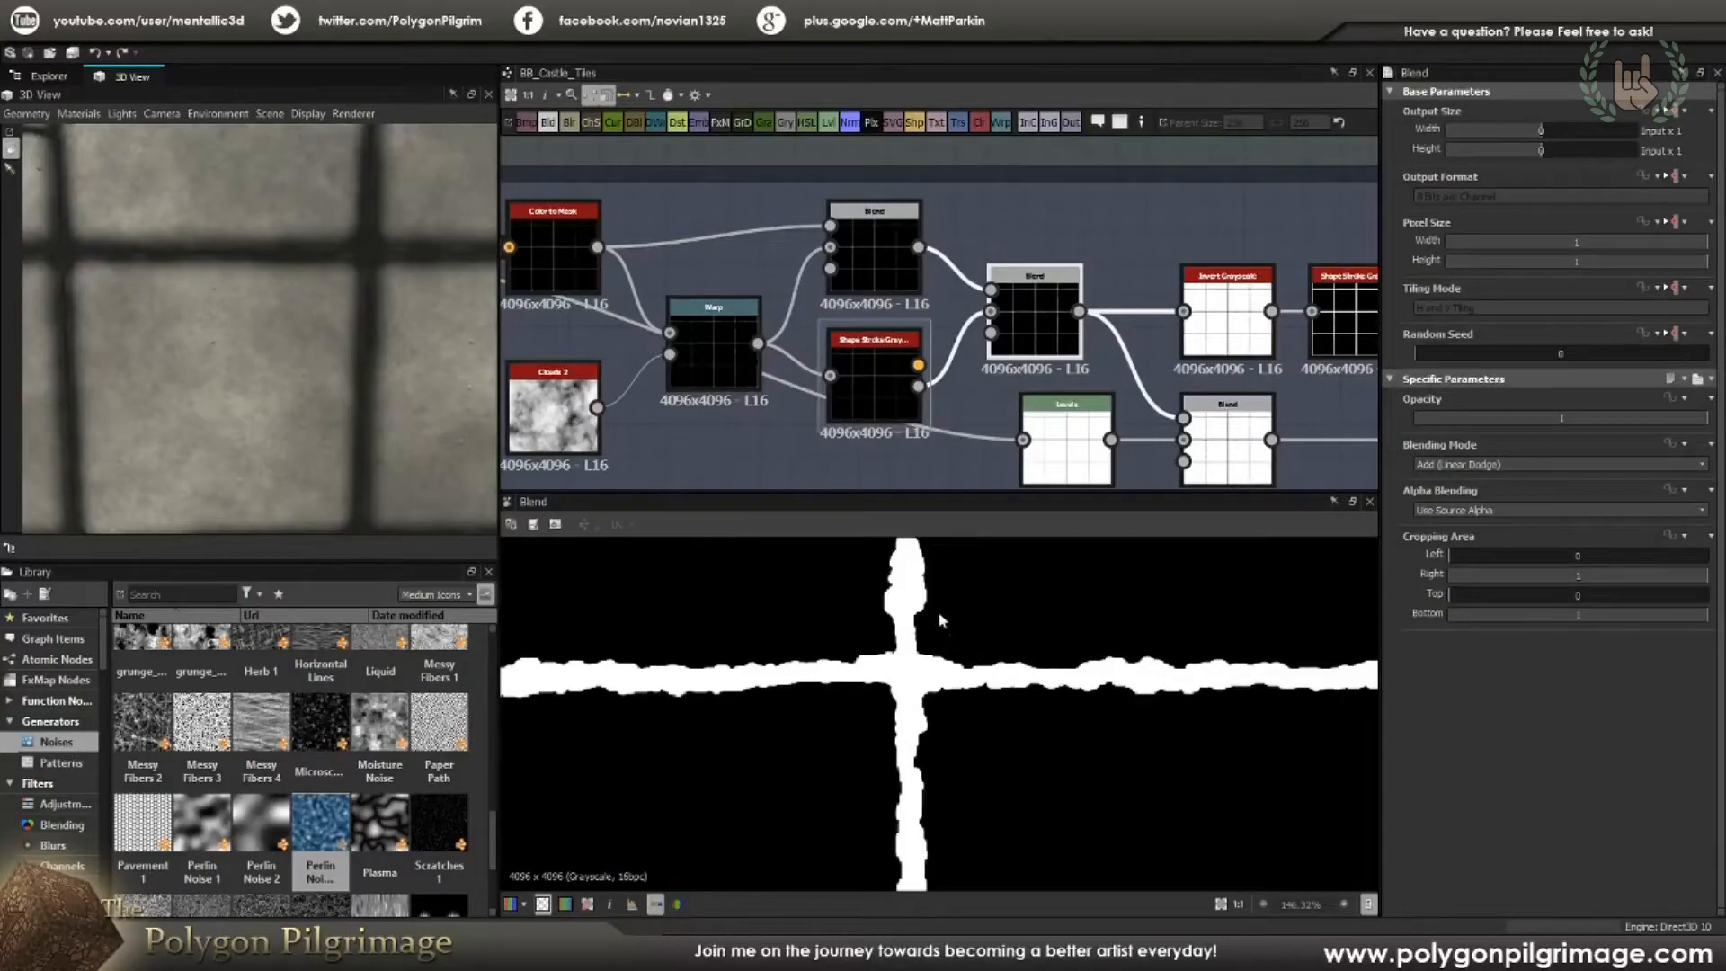
{"action": "scroll", "coordinate": [939, 622], "scroll_direction": "down", "scroll_amount": 2}
{"action": "scroll", "coordinate": [933, 615], "scroll_direction": "down", "scroll_amount": 5}
{"action": "scroll", "coordinate": [913, 660], "scroll_direction": "up", "scroll_amount": 4}
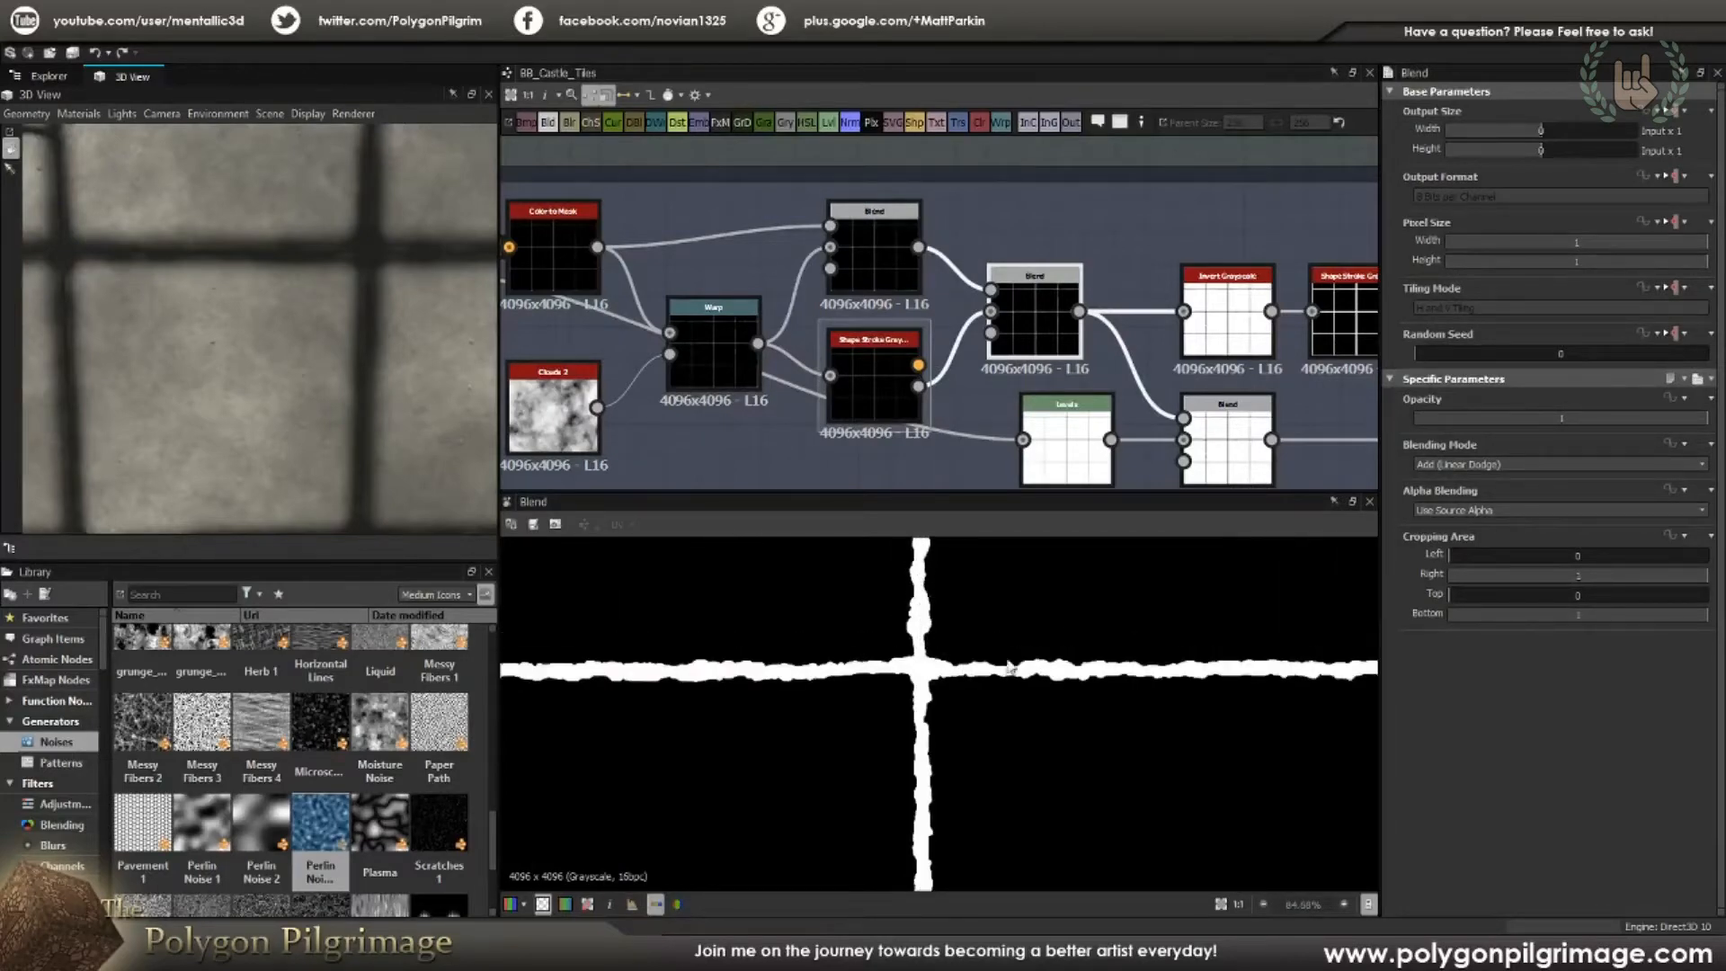
{"action": "scroll", "coordinate": [968, 650], "scroll_direction": "down", "scroll_amount": 3}
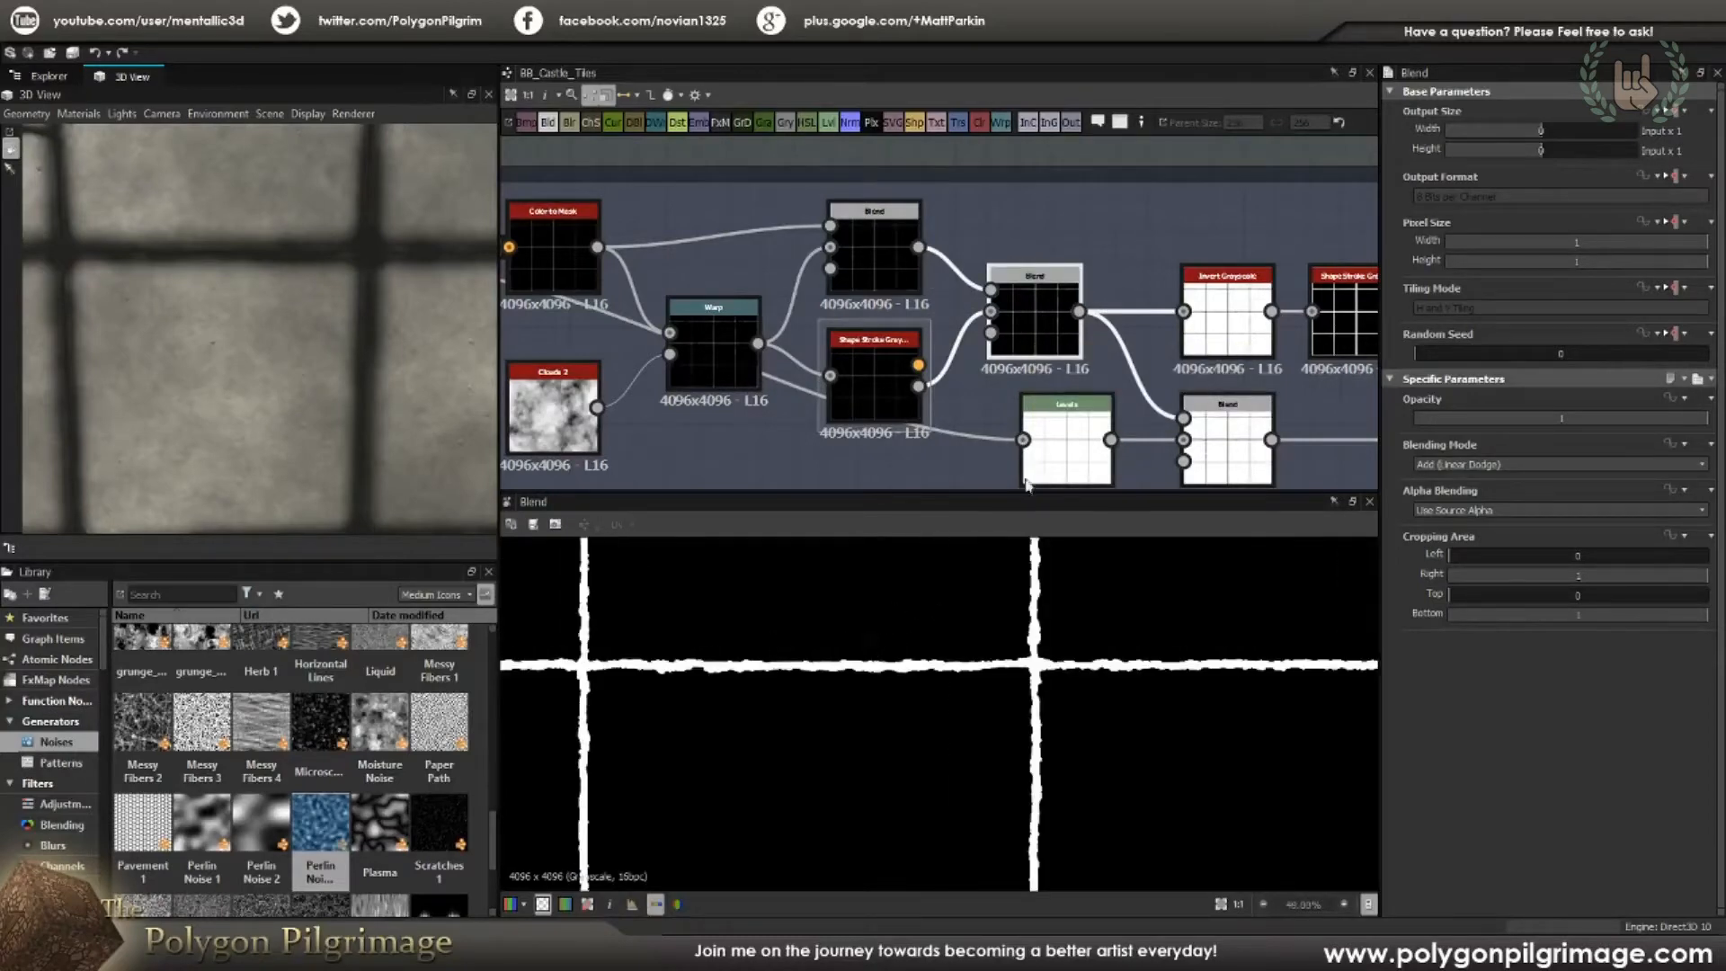
Step: Inspect the Invert Grayscale node's version of the line mask and its Invert setting
{"action": "middle_click_drag", "start_coordinate": [1039, 316], "coordinate": [863, 287]}
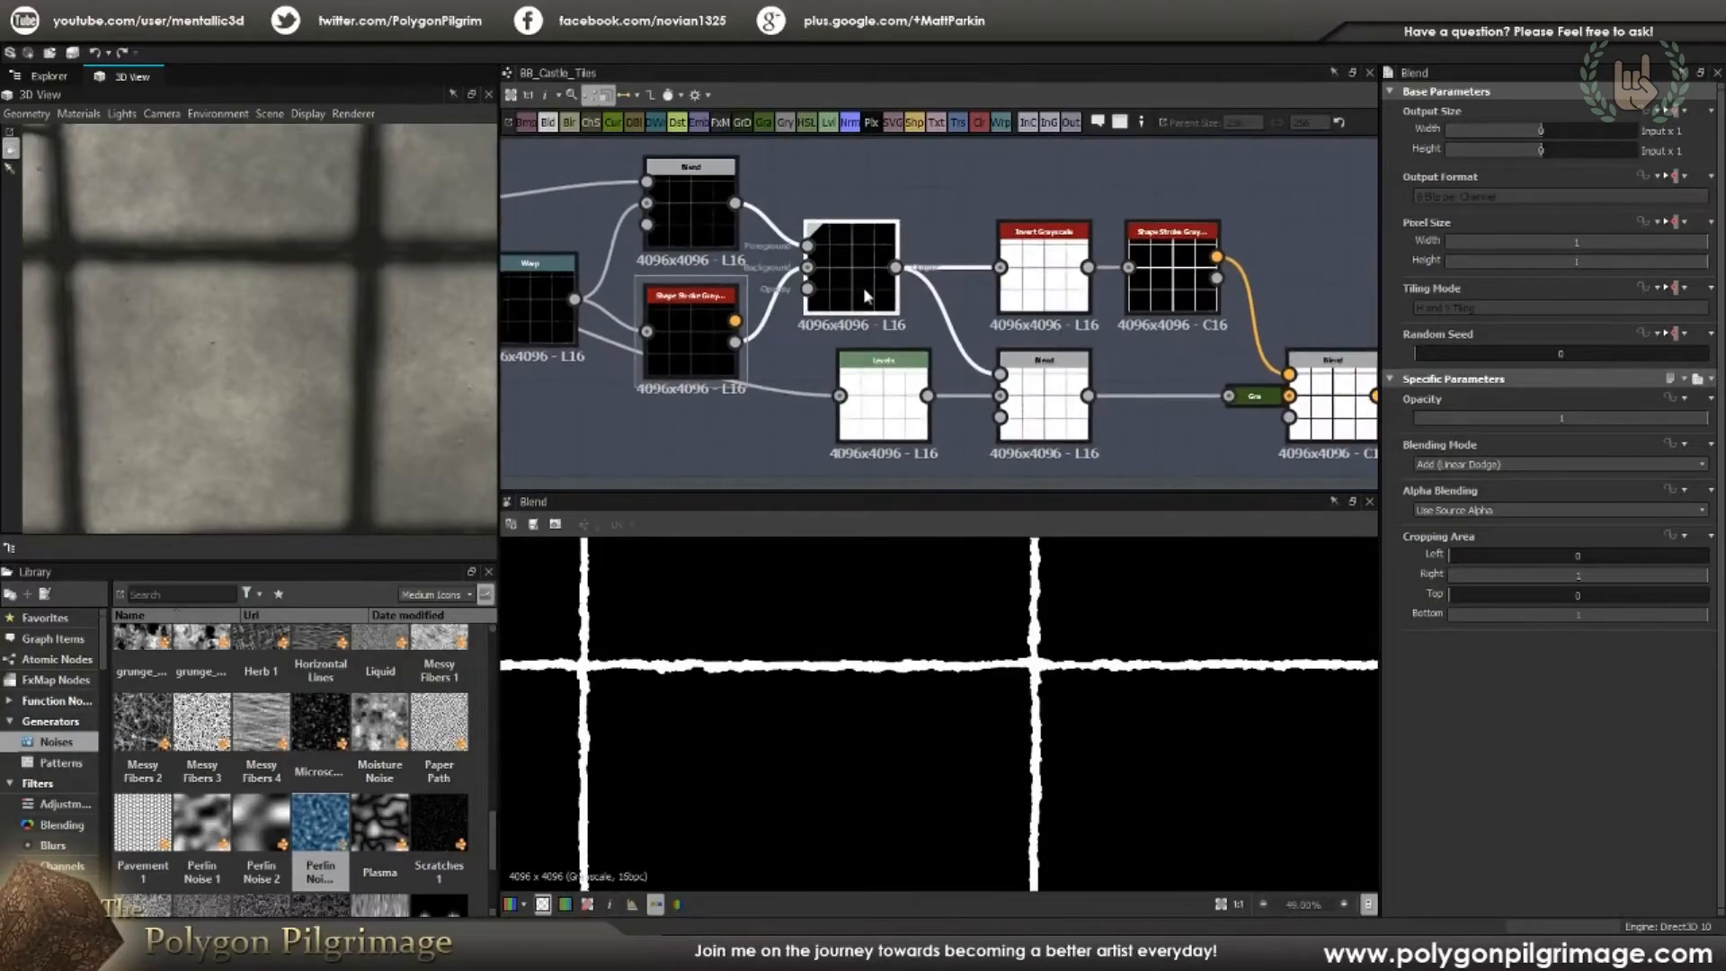
{"action": "left_click", "coordinate": [1053, 292]}
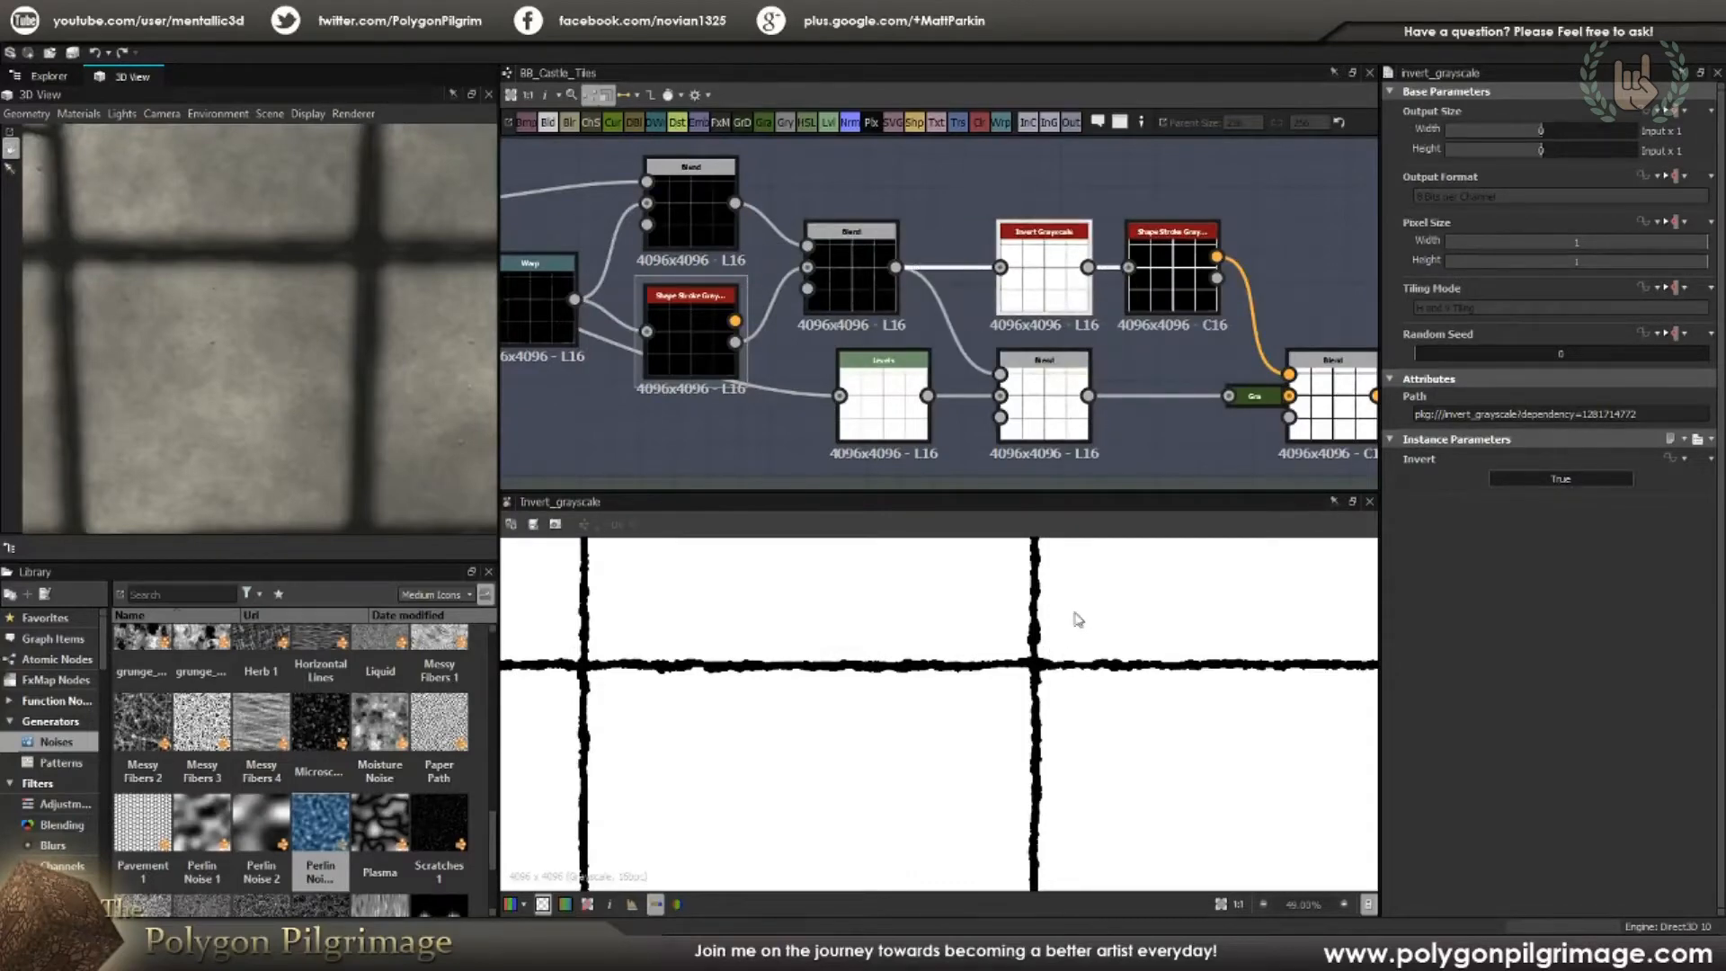
{"action": "middle_click_drag", "start_coordinate": [1183, 293], "coordinate": [963, 293]}
{"action": "scroll", "coordinate": [963, 293], "scroll_direction": "up", "scroll_amount": 1}
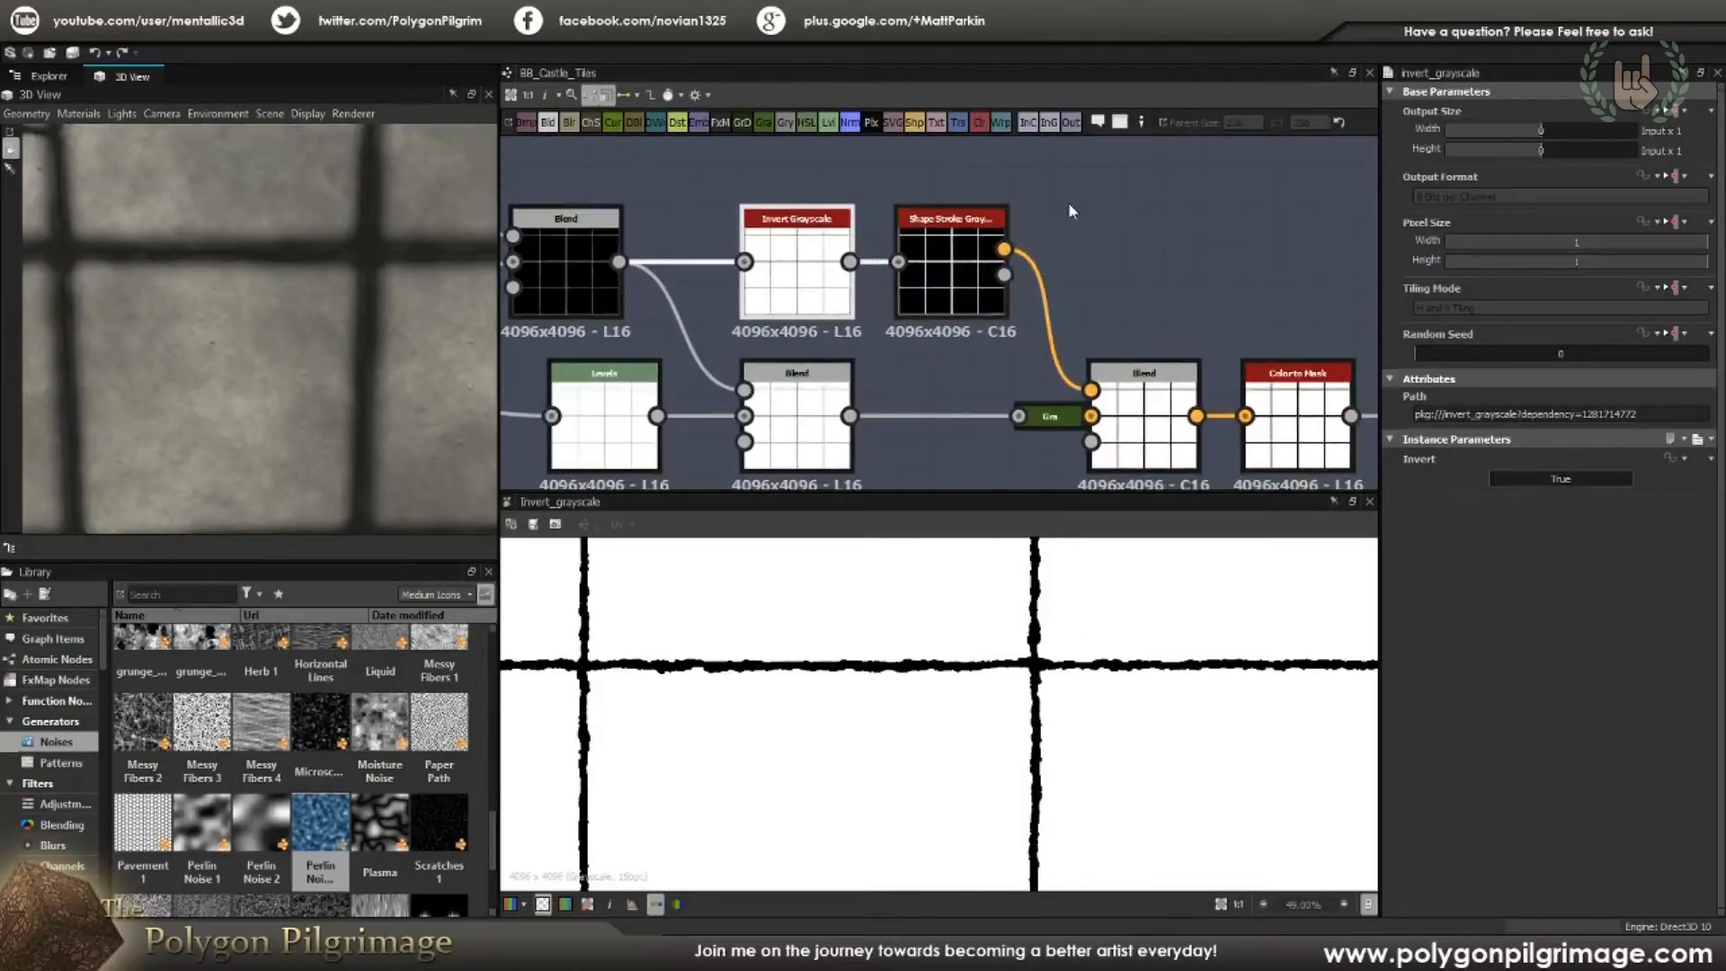
Step: Inspect the stroke around the joints from the second Shape Stroke Grayscale node and the Subtract Blend that receives it
{"action": "left_click", "coordinate": [957, 221]}
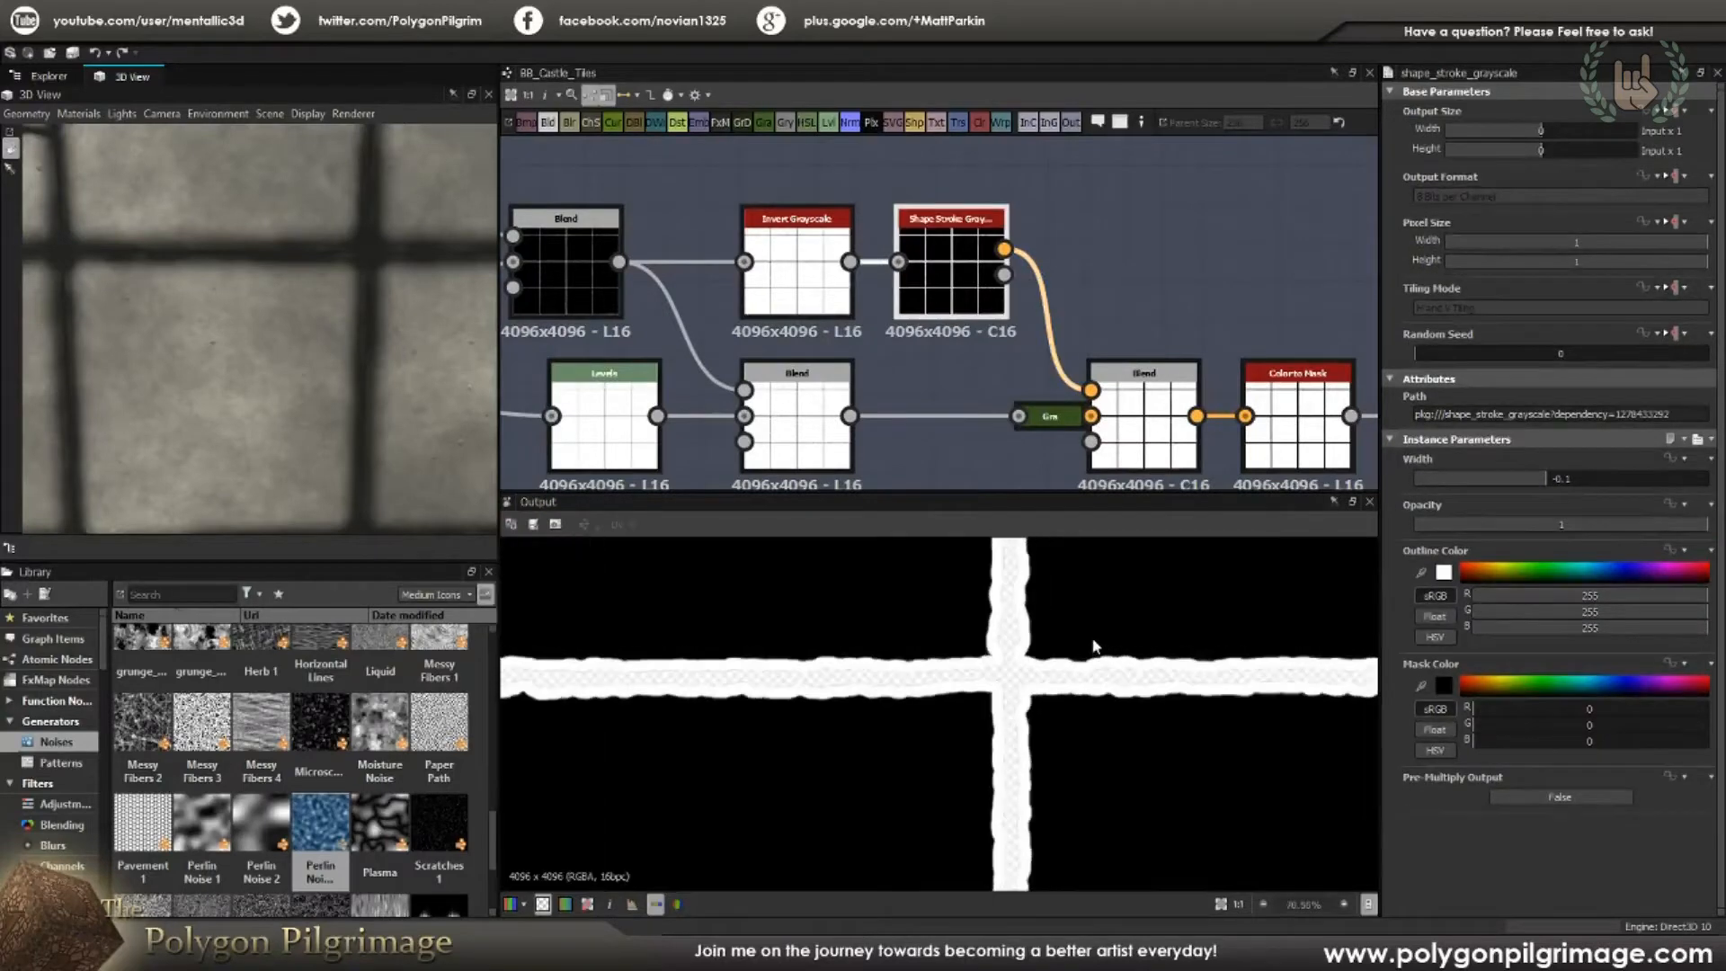
{"action": "scroll", "coordinate": [1067, 653], "scroll_direction": "up", "scroll_amount": 5}
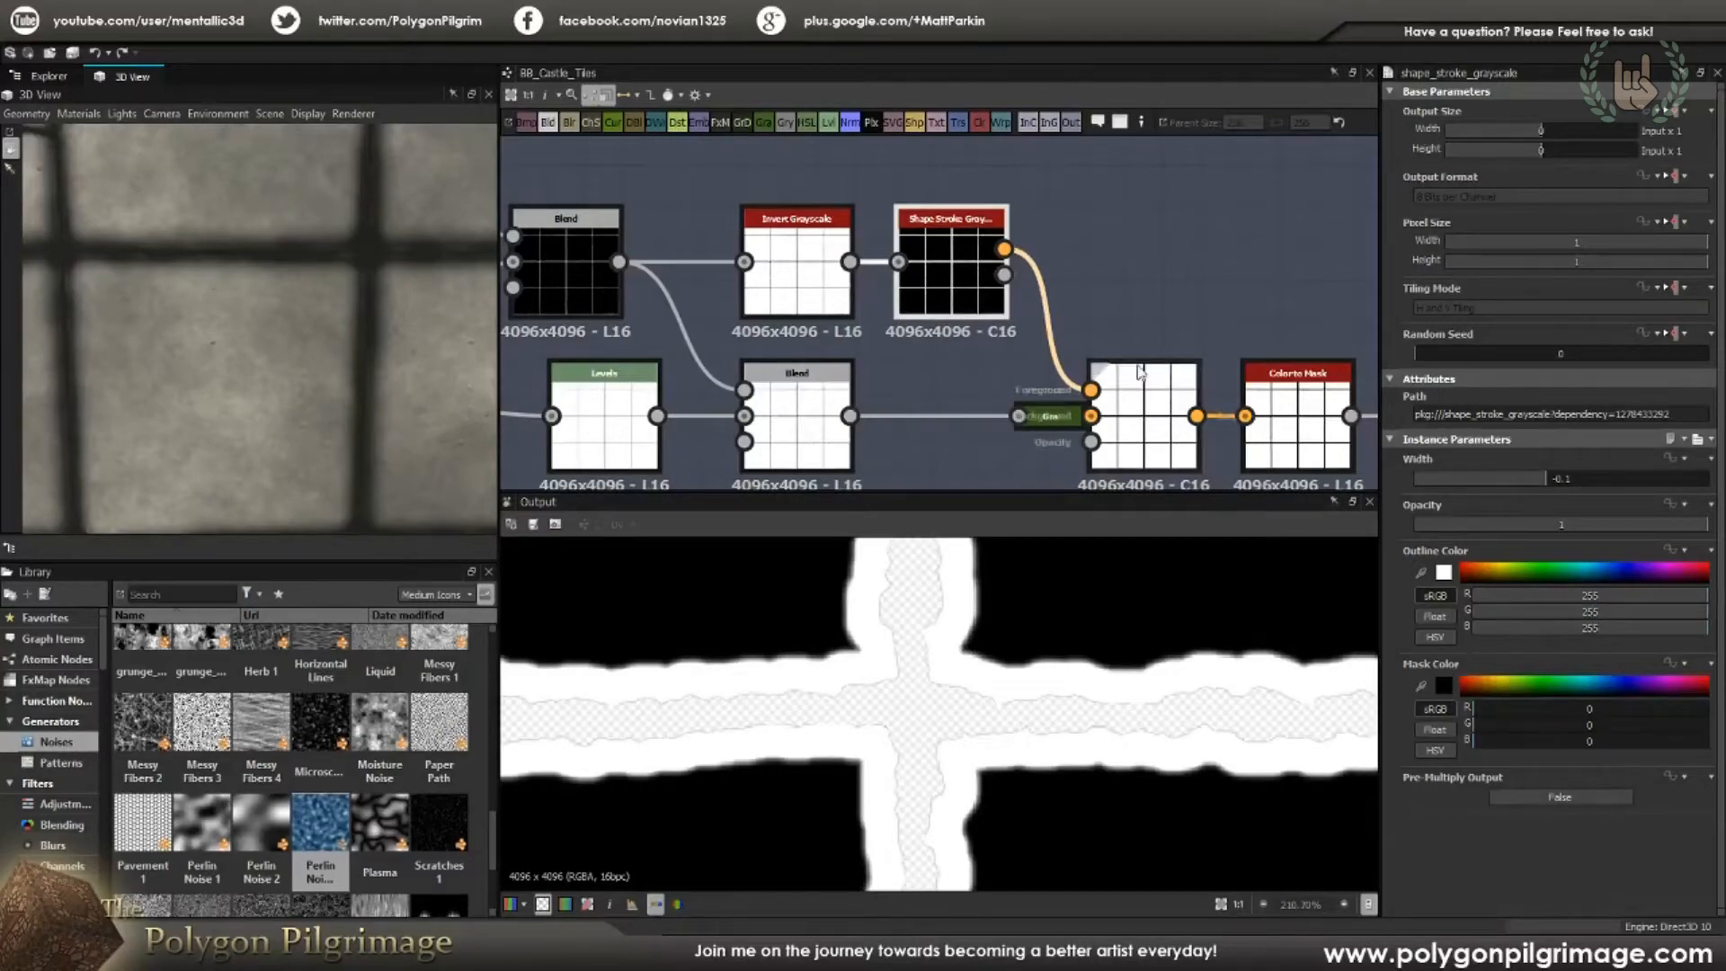
{"action": "scroll", "coordinate": [1114, 289], "scroll_direction": "down", "scroll_amount": 4}
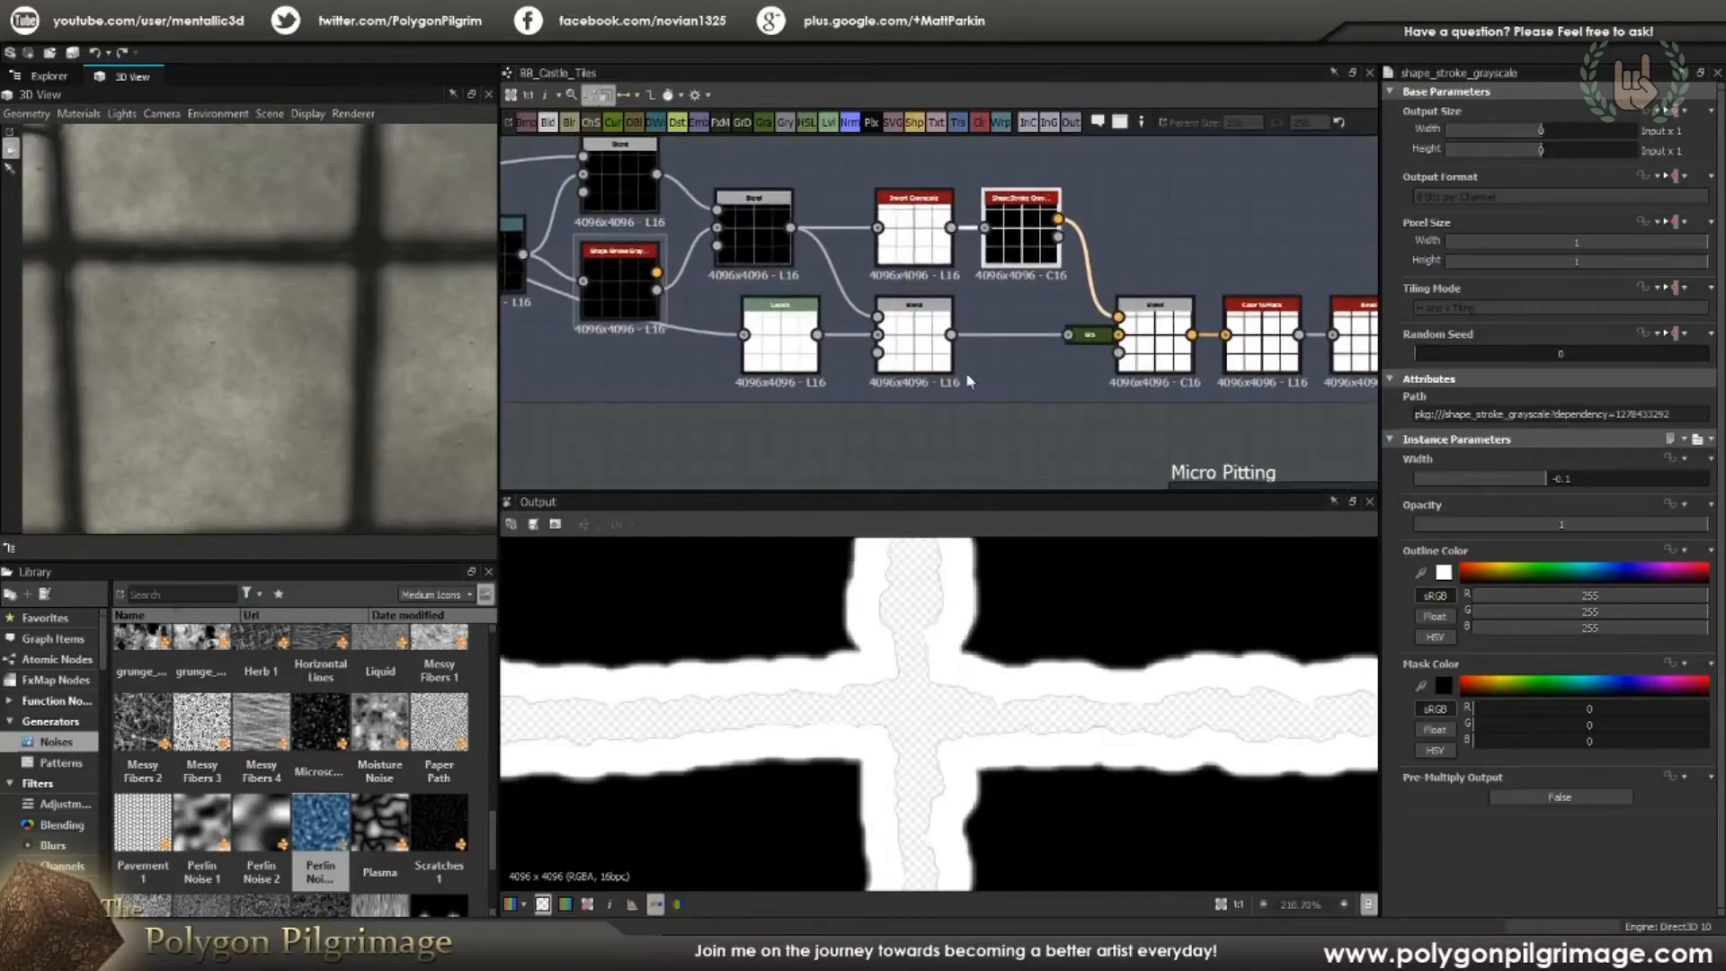
{"action": "left_click", "coordinate": [1153, 334]}
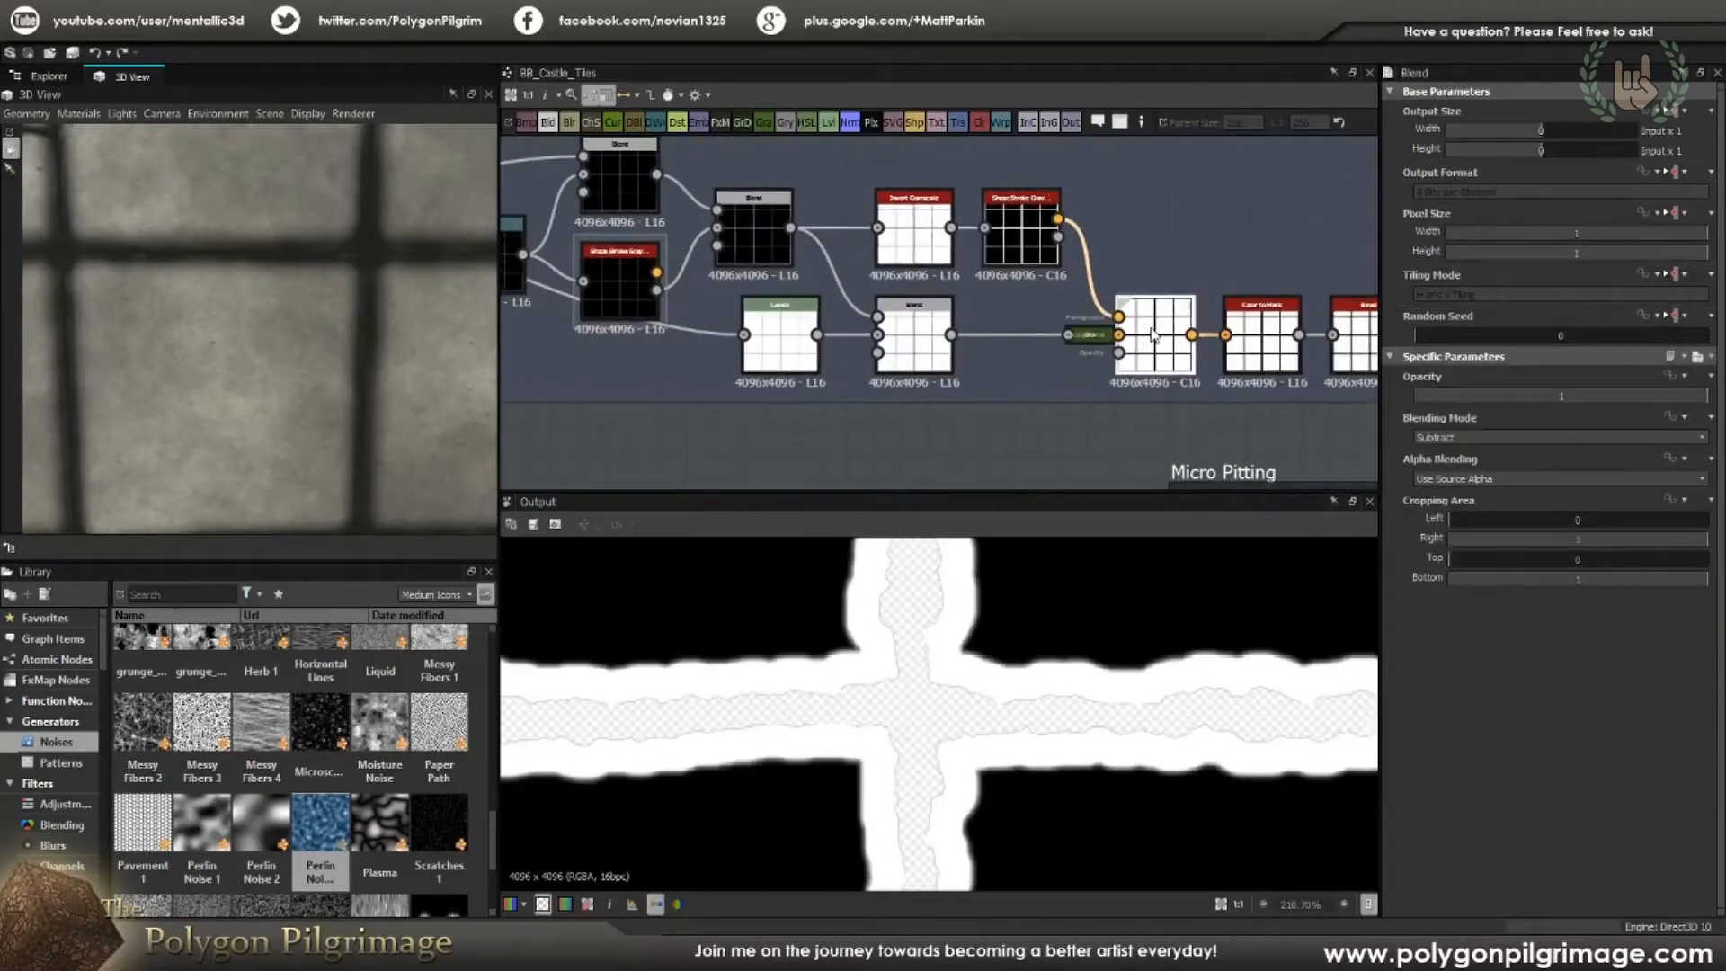
{"action": "double_click", "coordinate": [1154, 334]}
Step: Trace the lower branch back to the Bevel node's height output and examine how the Levels node's histogram sharpens it
{"action": "middle_click_drag", "start_coordinate": [972, 331], "coordinate": [1102, 349]}
{"action": "middle_click_drag", "start_coordinate": [859, 357], "coordinate": [1073, 364]}
{"action": "double_click", "coordinate": [542, 230]}
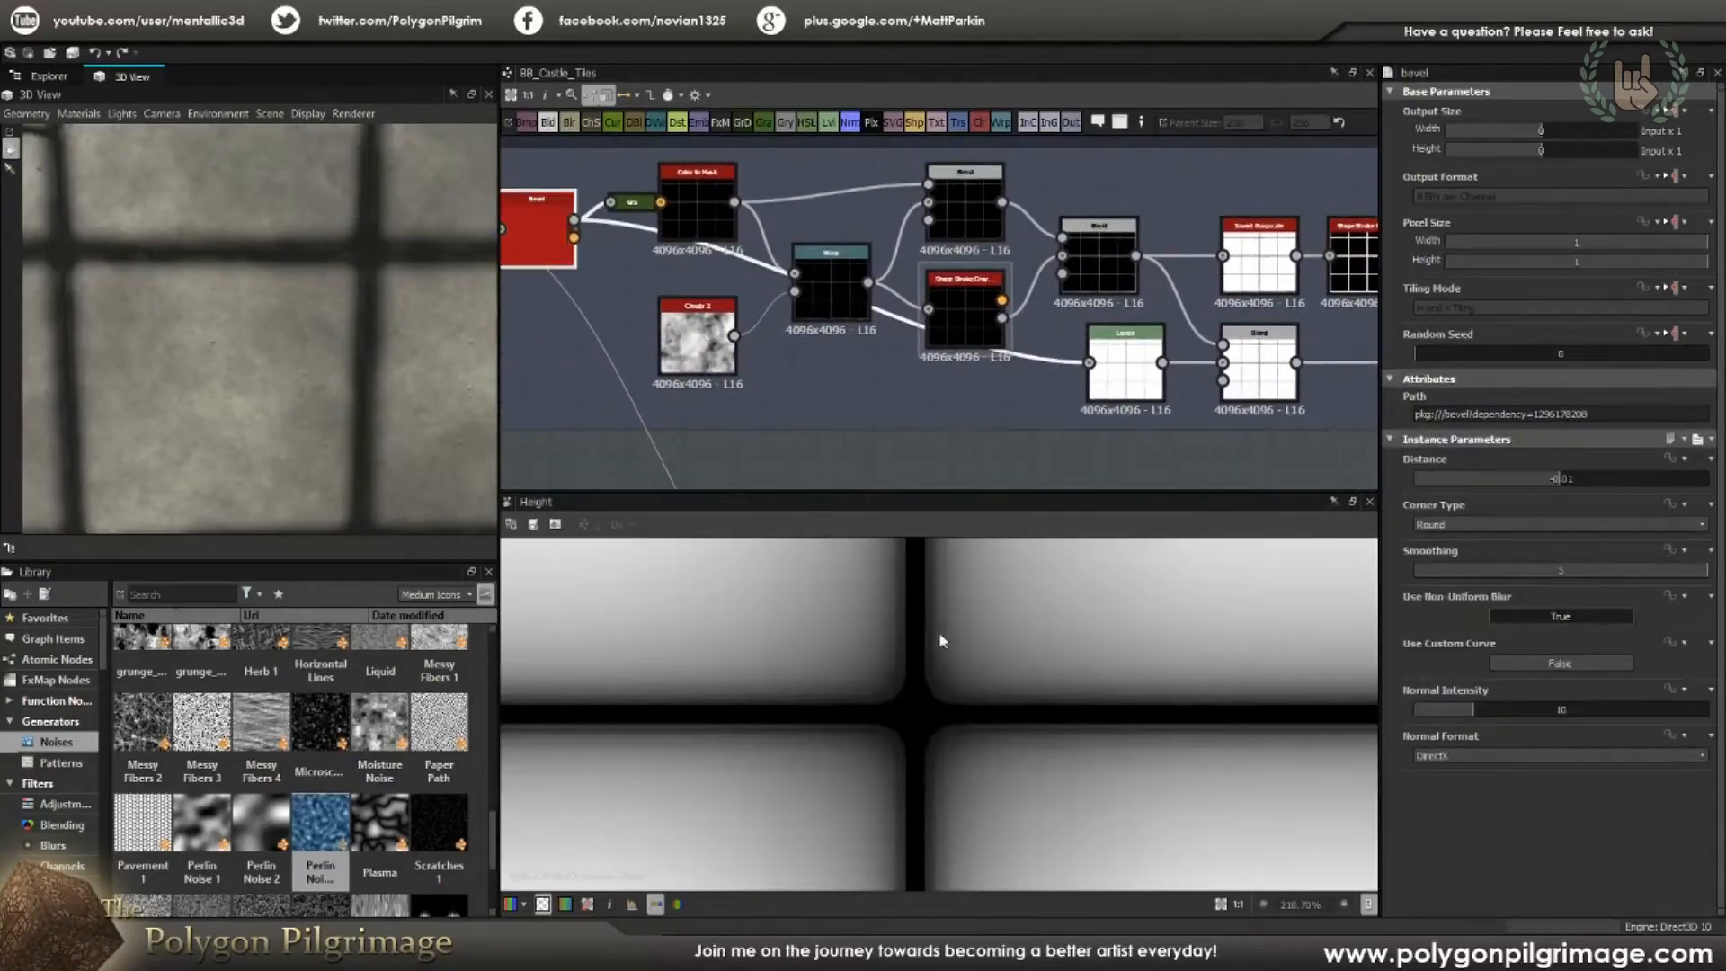
{"action": "double_click", "coordinate": [1123, 367]}
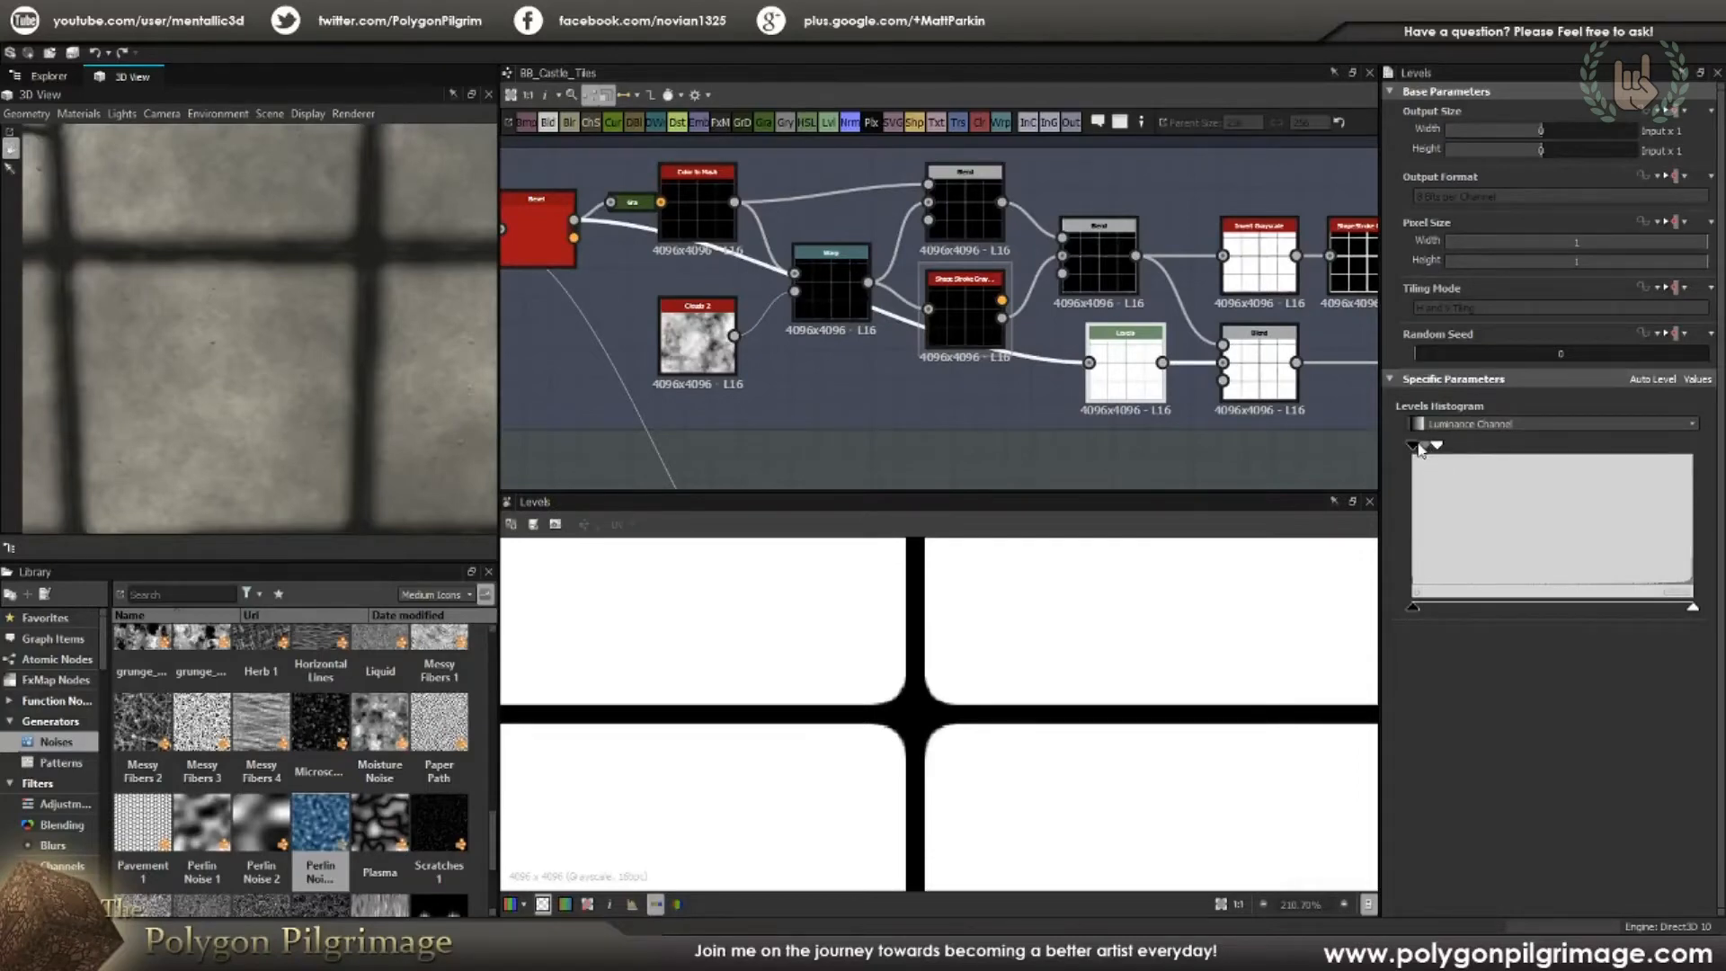
{"action": "scroll", "coordinate": [987, 674], "scroll_direction": "down", "scroll_amount": 5}
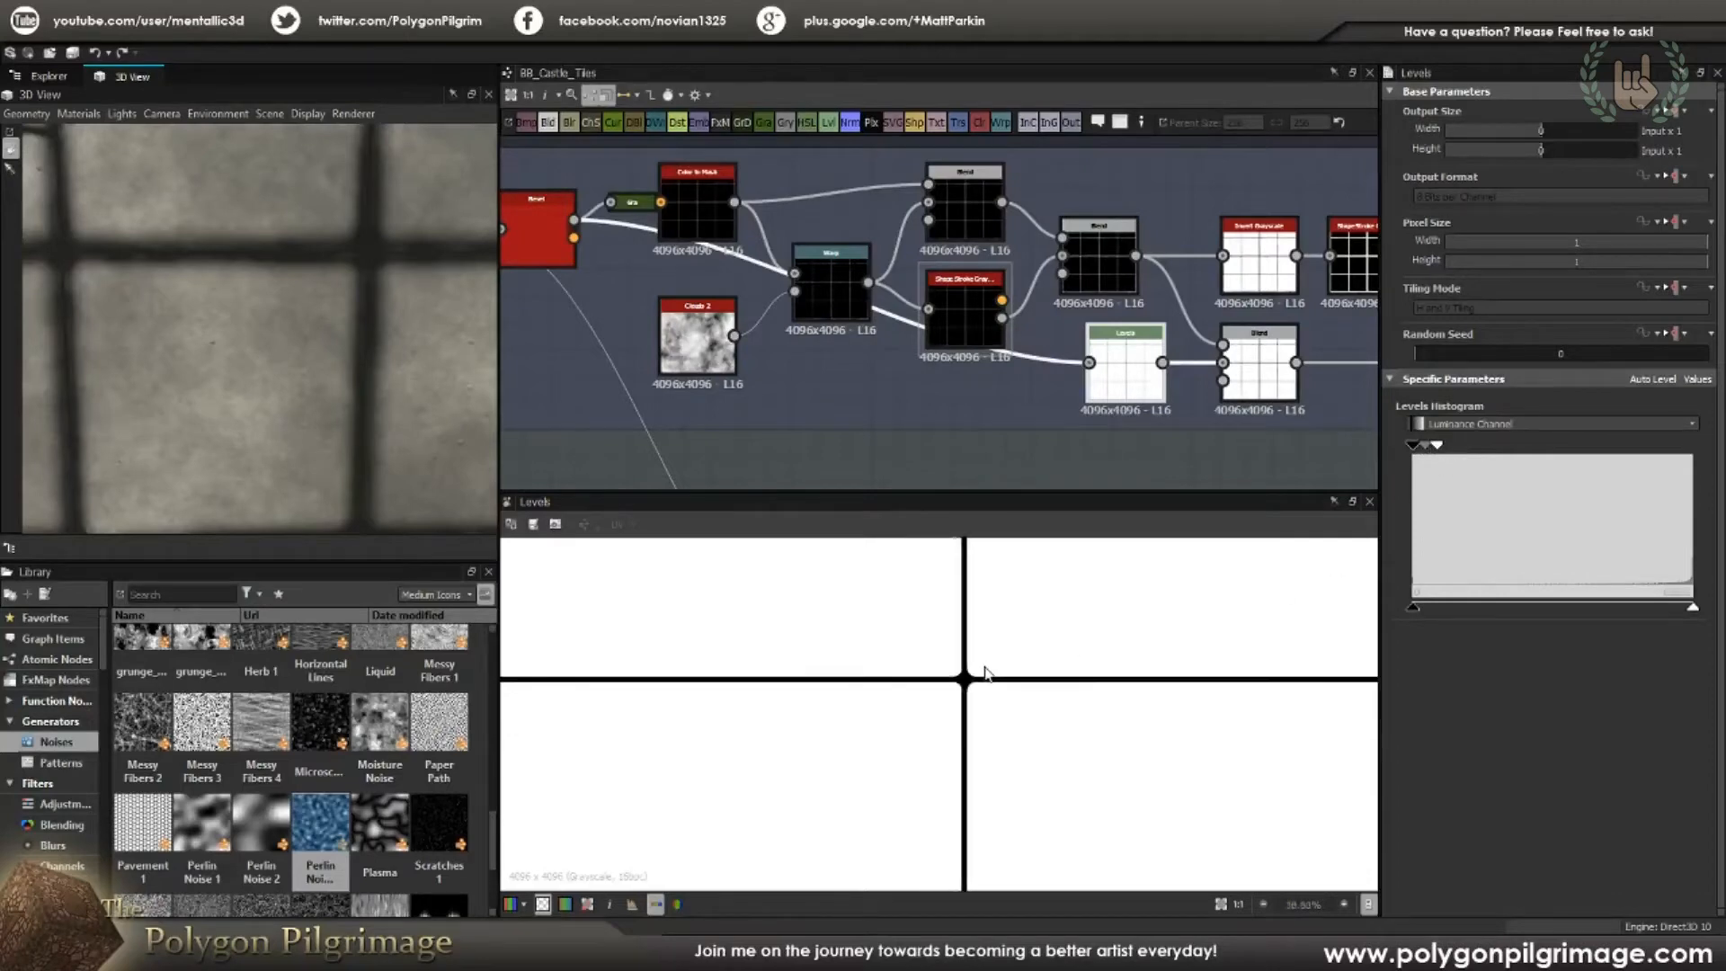
{"action": "scroll", "coordinate": [986, 672], "scroll_direction": "up", "scroll_amount": 5}
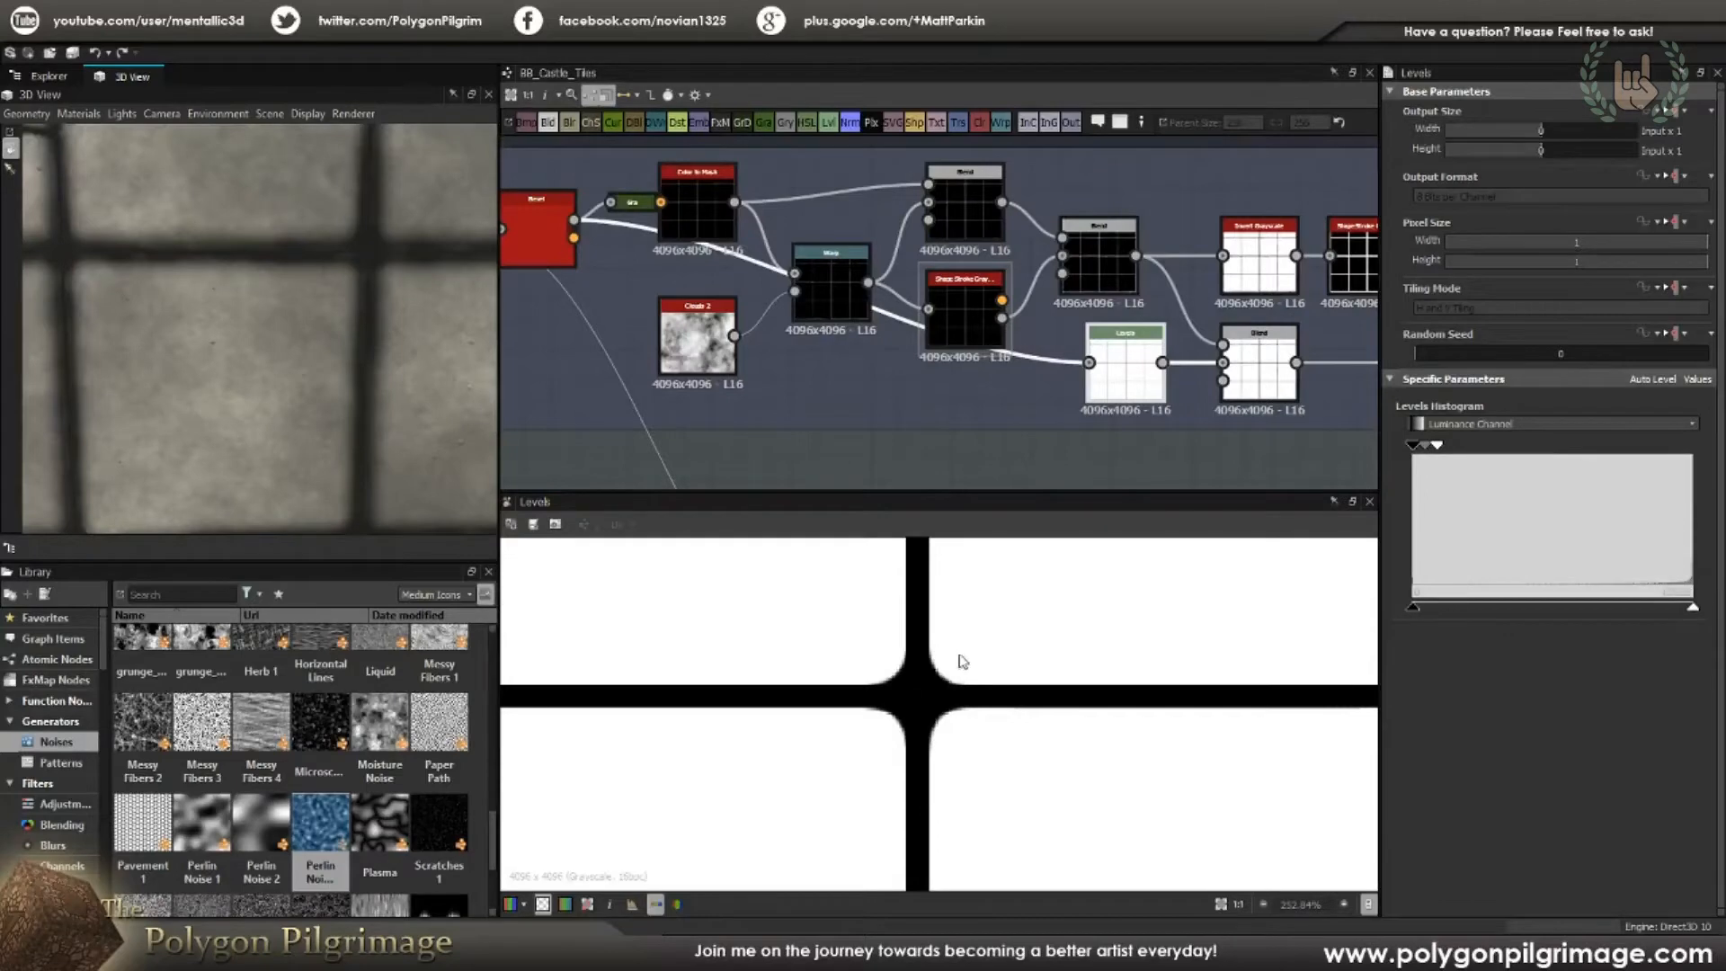
{"action": "scroll", "coordinate": [936, 678], "scroll_direction": "up", "scroll_amount": 1}
{"action": "scroll", "coordinate": [930, 667], "scroll_direction": "down", "scroll_amount": 3}
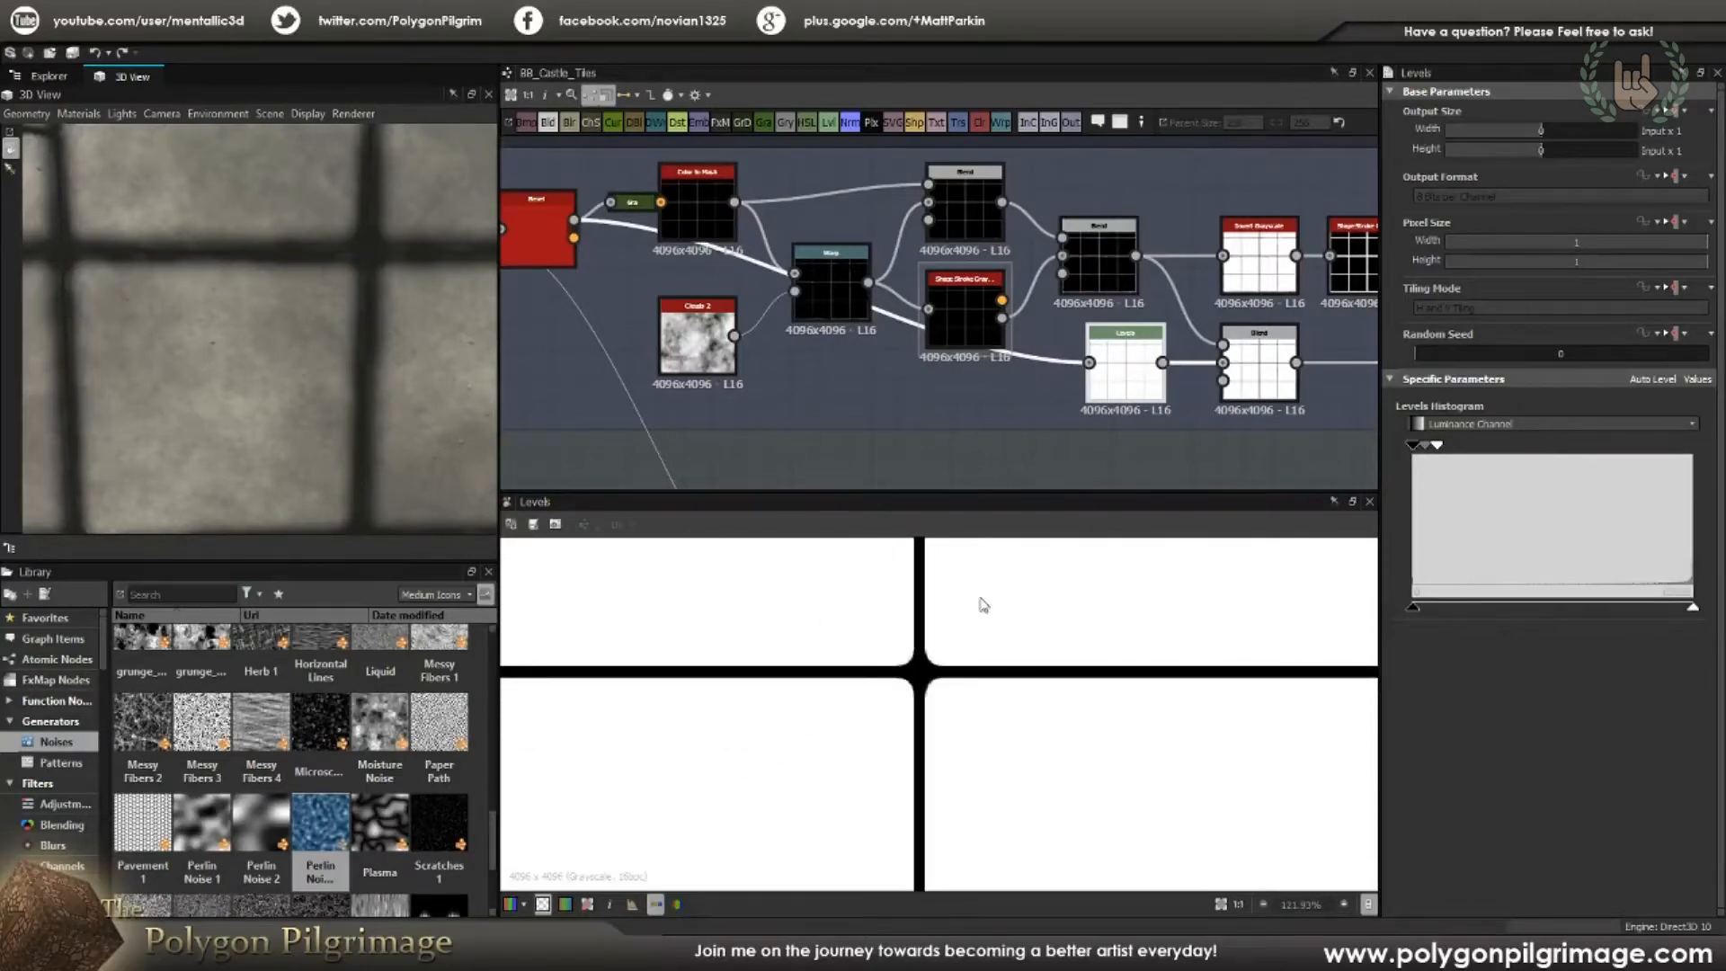
Step: Compare the Subtract Blend after the Levels node with its two sources, the second Blend's line mask and the Levels output
{"action": "middle_click_drag", "start_coordinate": [1108, 373], "coordinate": [890, 380]}
{"action": "double_click", "coordinate": [1056, 375]}
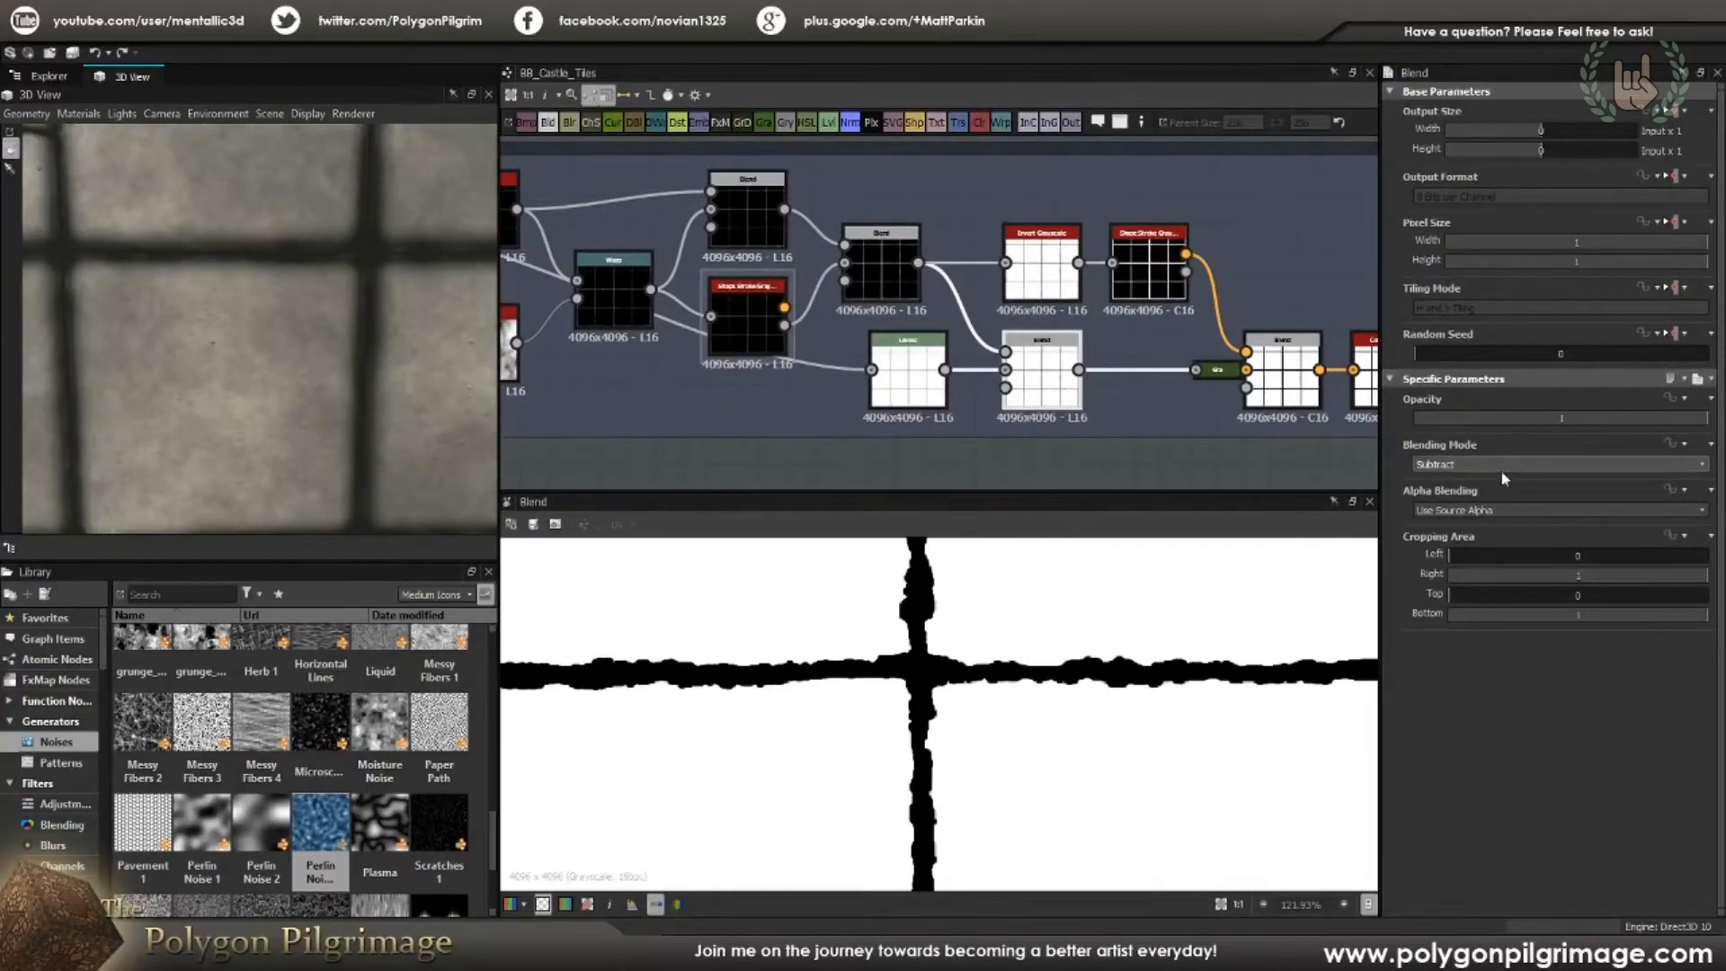
{"action": "double_click", "coordinate": [890, 269]}
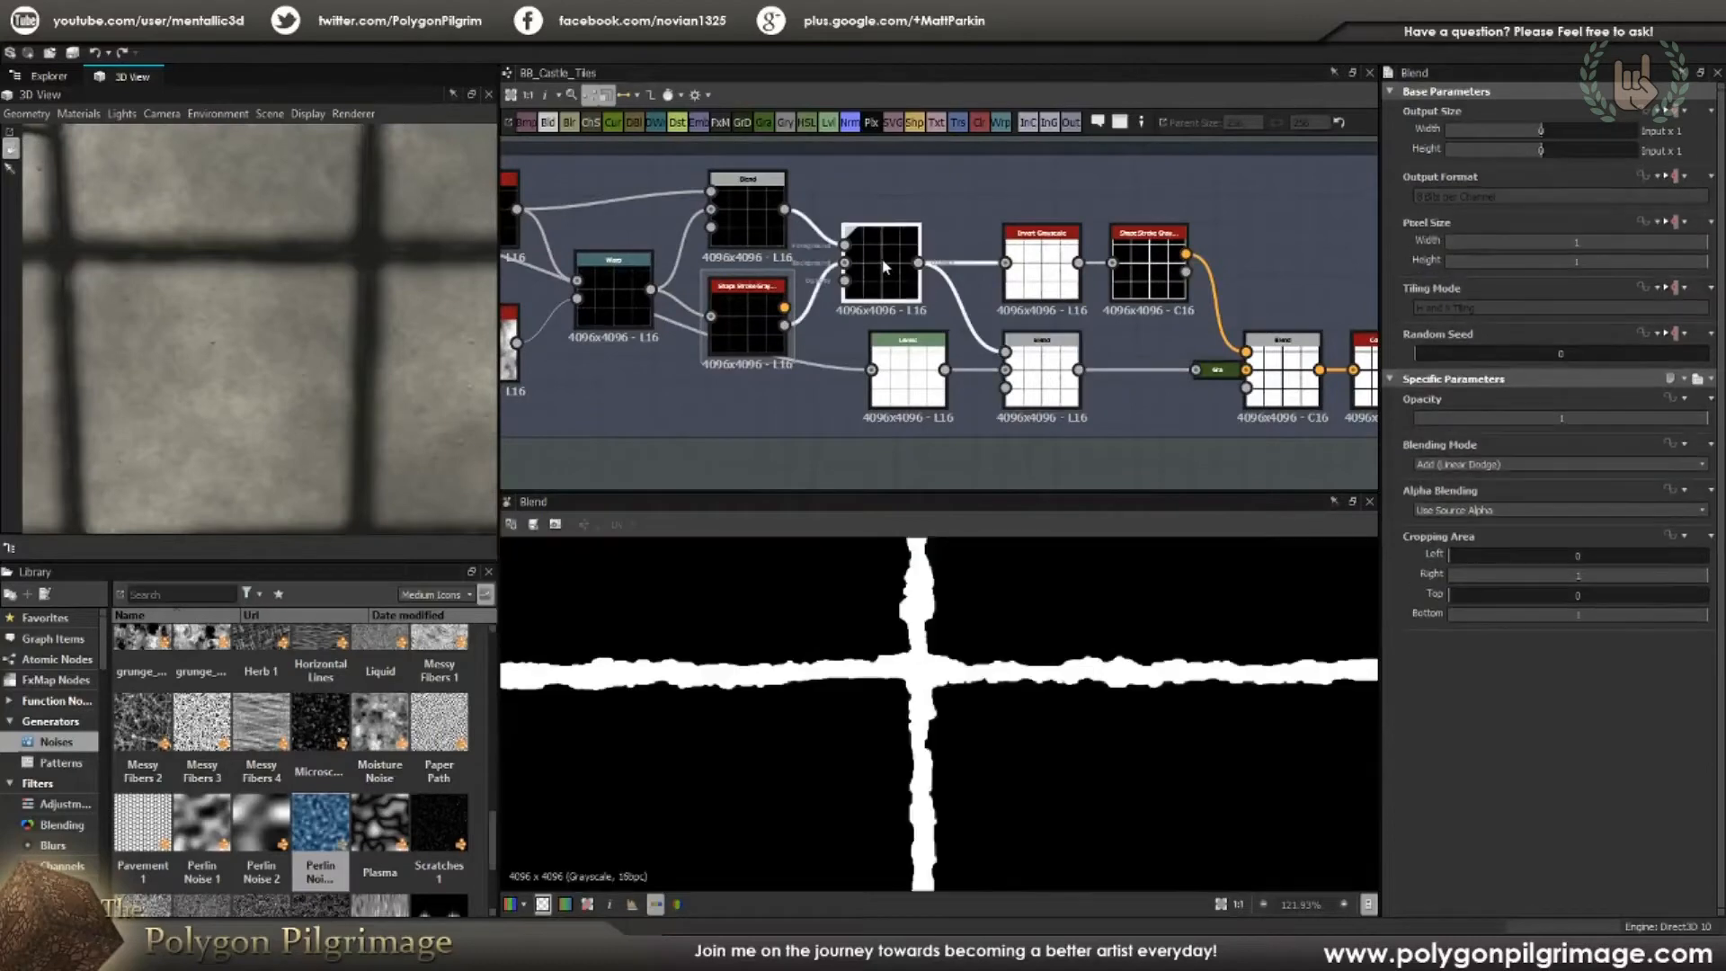
{"action": "double_click", "coordinate": [892, 376]}
{"action": "double_click", "coordinate": [1041, 368]}
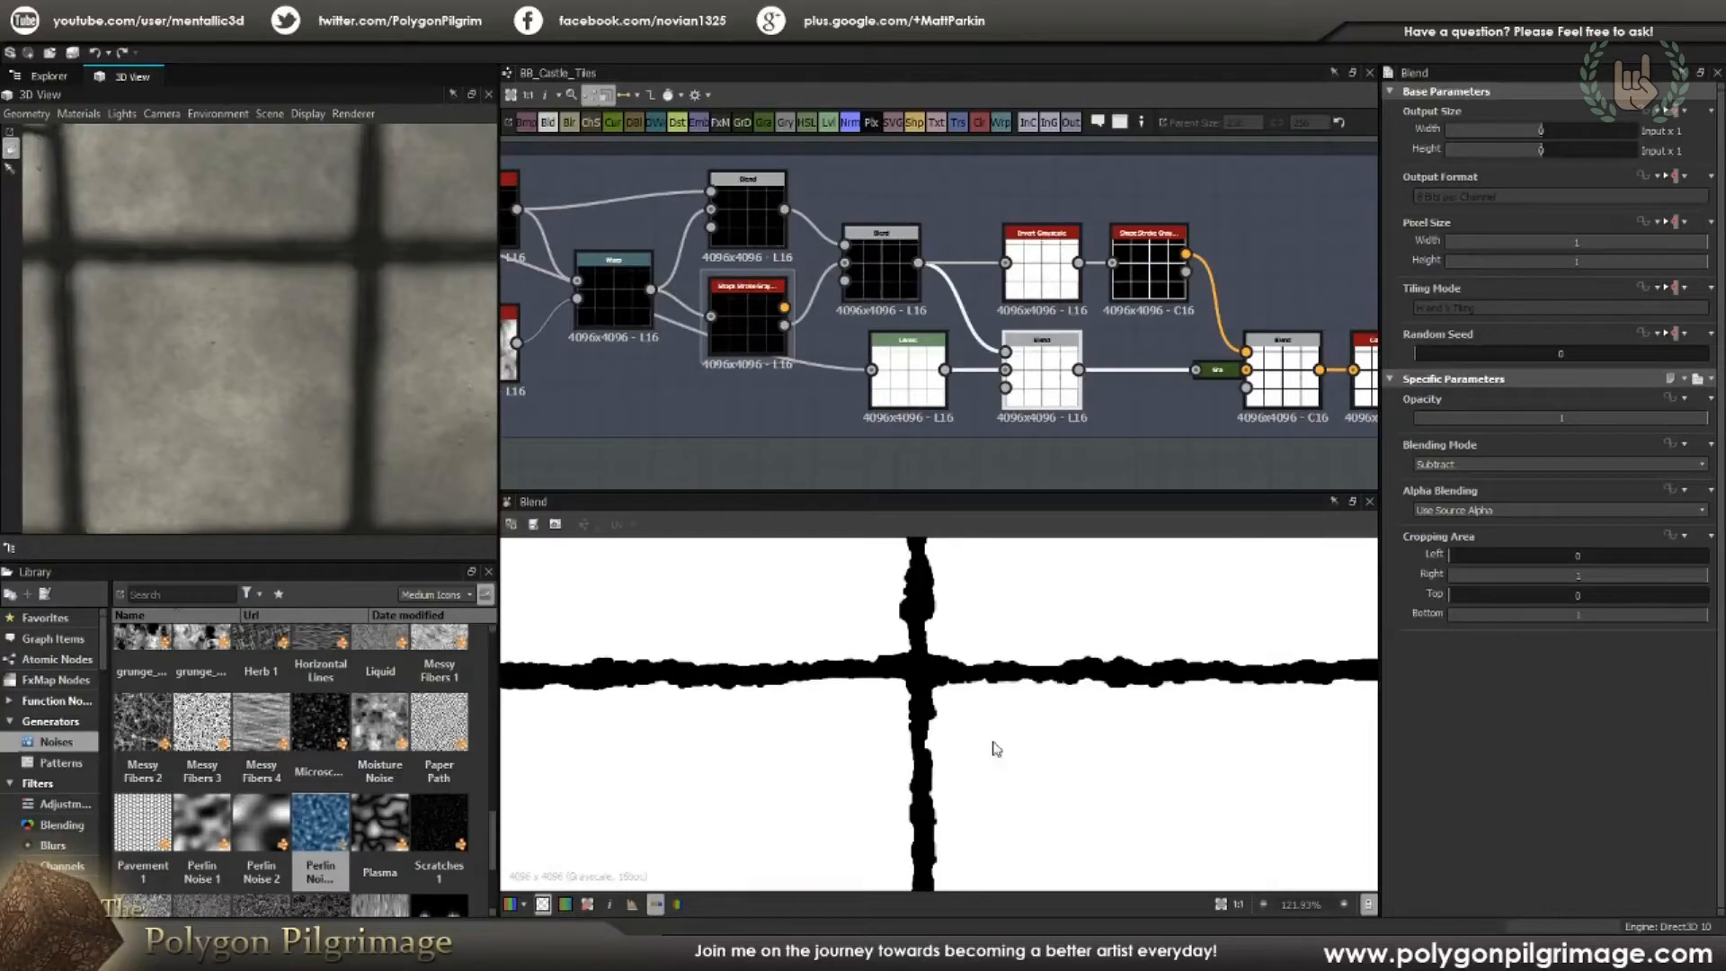
{"action": "double_click", "coordinate": [886, 272]}
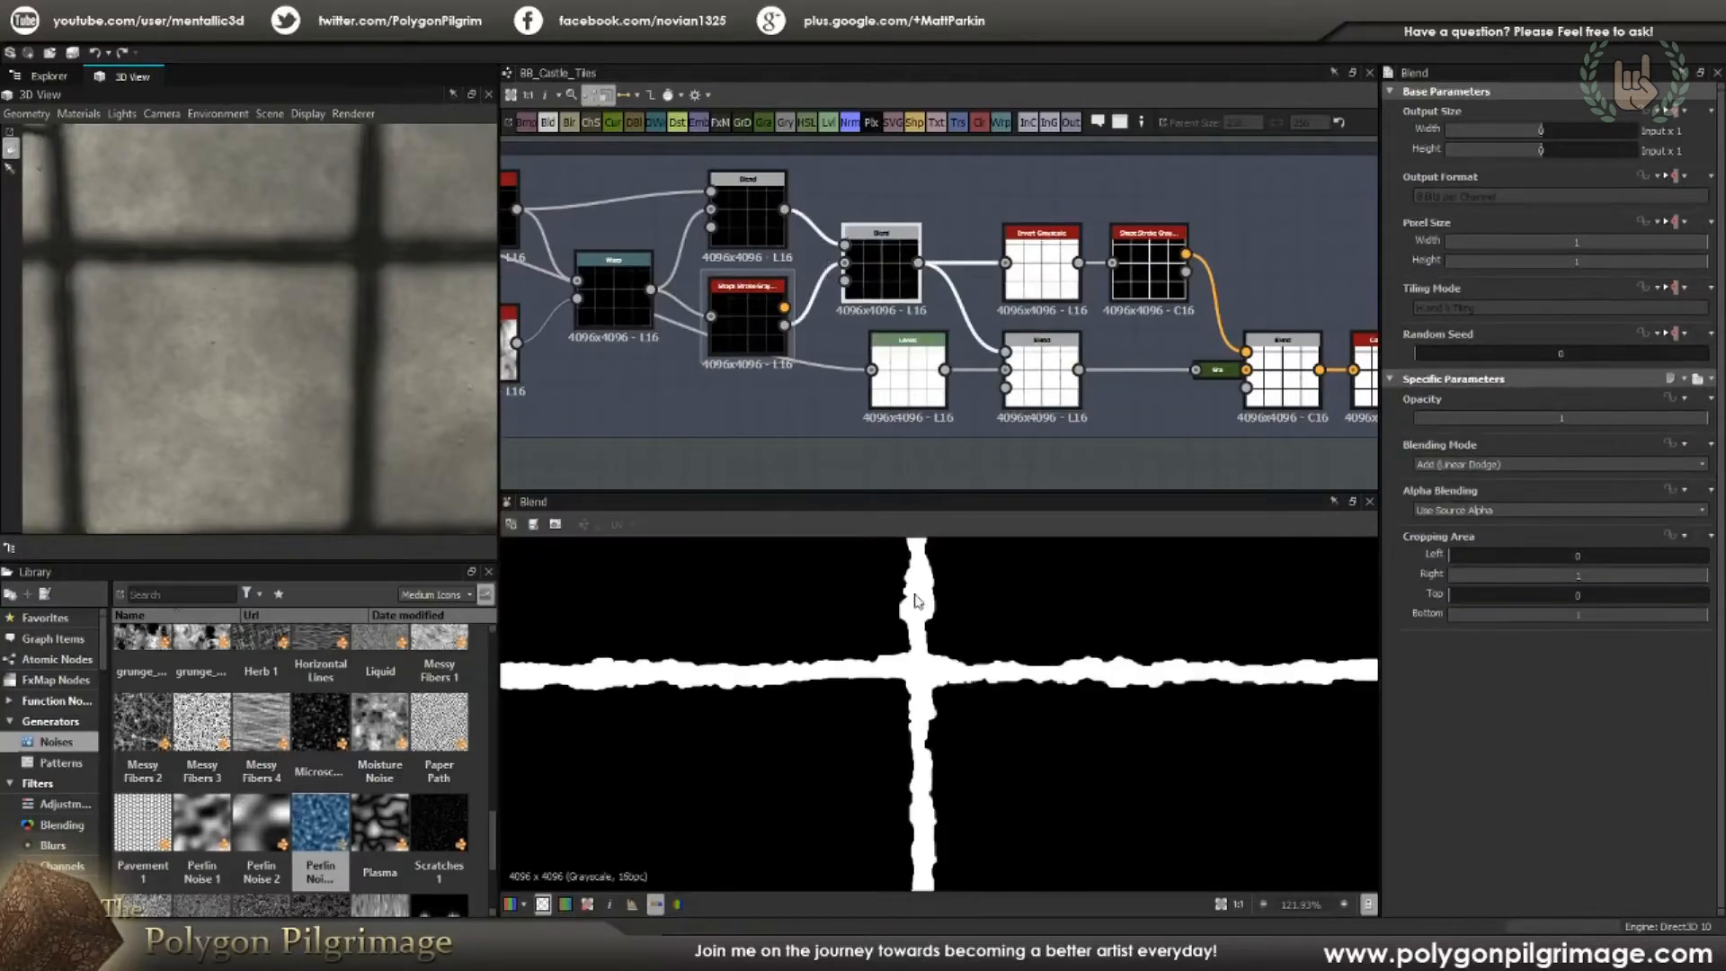
Step: Compare the tile mask from the Subtract Blend after Levels with the Invert Grayscale node's output
{"action": "double_click", "coordinate": [1041, 404]}
{"action": "scroll", "coordinate": [1043, 687], "scroll_direction": "down", "scroll_amount": 8}
{"action": "scroll", "coordinate": [1047, 692], "scroll_direction": "up", "scroll_amount": 4}
{"action": "double_click", "coordinate": [1041, 269]}
{"action": "double_click", "coordinate": [1043, 378]}
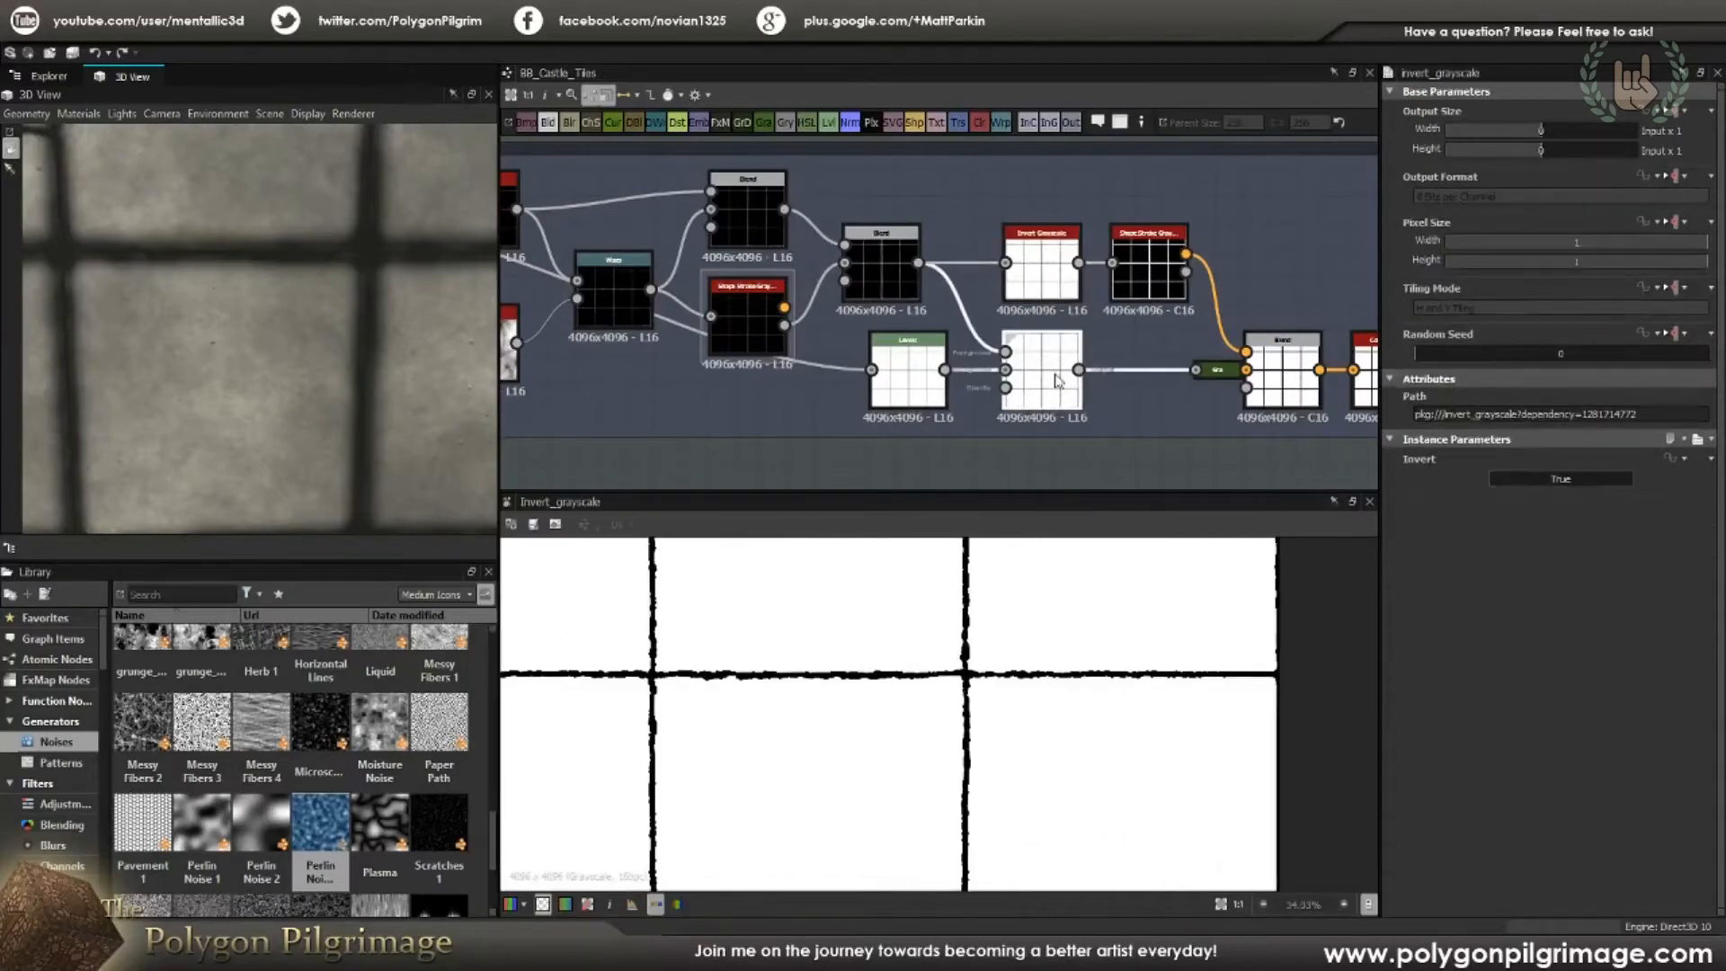
Step: Inspect the widened joint crossings in the output of the Subtract Blend that feeds the Color to Mask node
{"action": "scroll", "coordinate": [1061, 377], "scroll_direction": "up", "scroll_amount": 4}
{"action": "left_click", "coordinate": [1126, 373]}
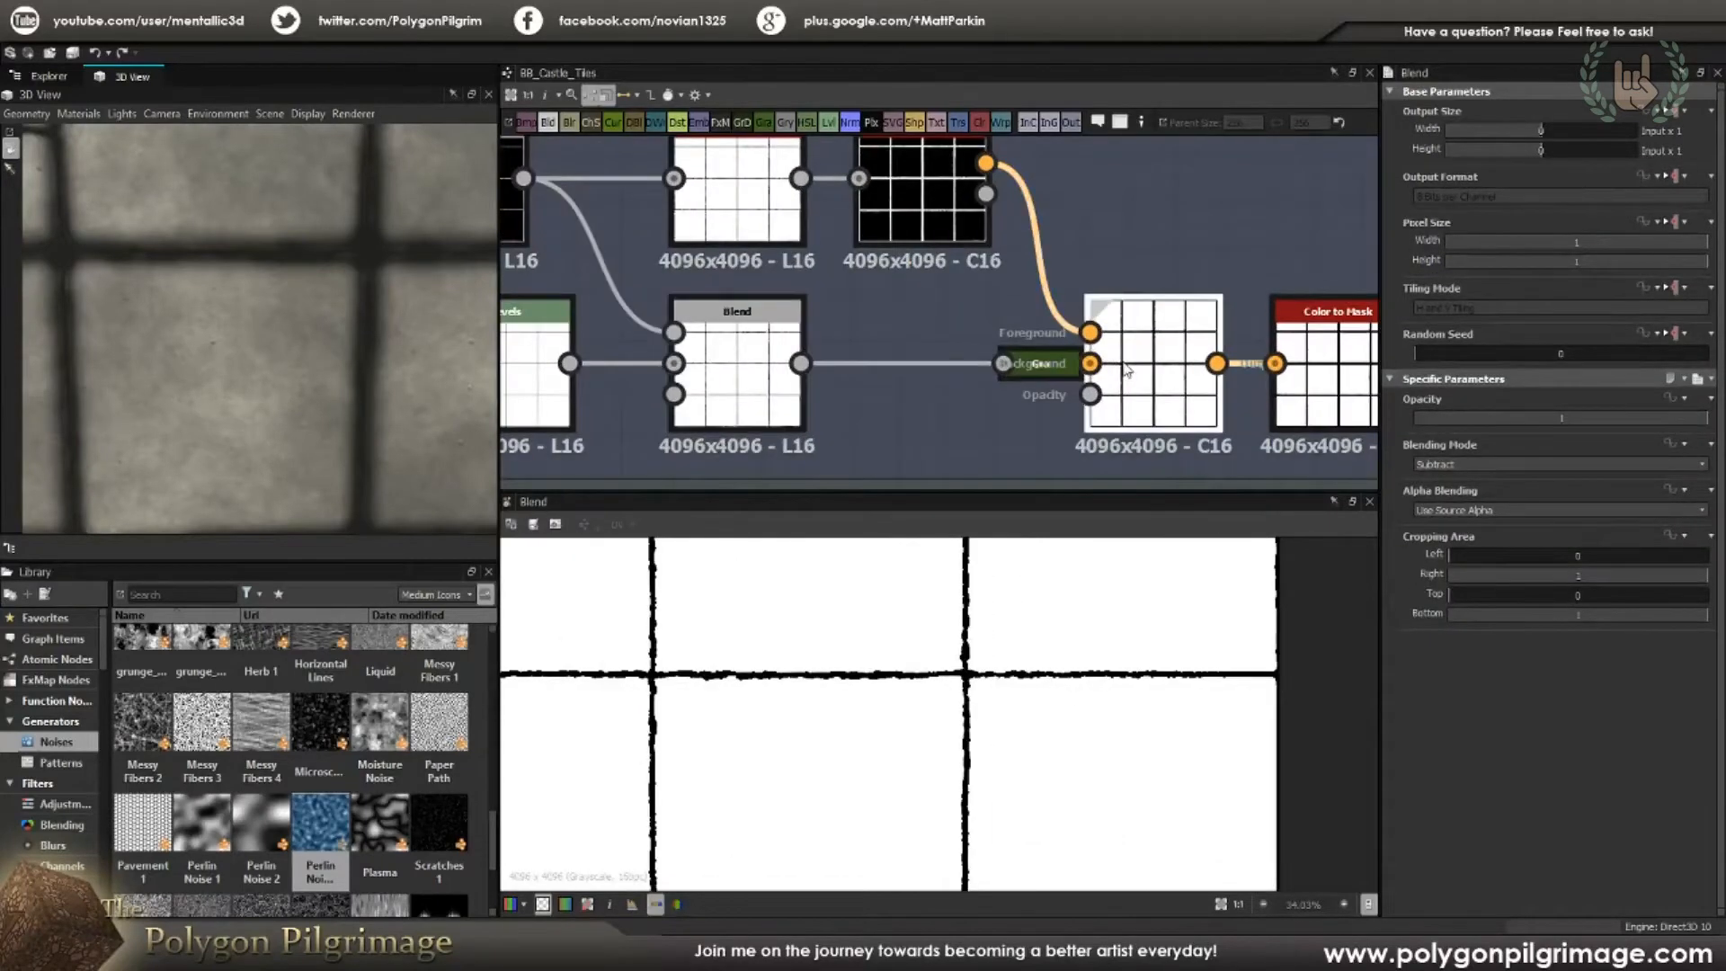
{"action": "double_click", "coordinate": [1167, 369]}
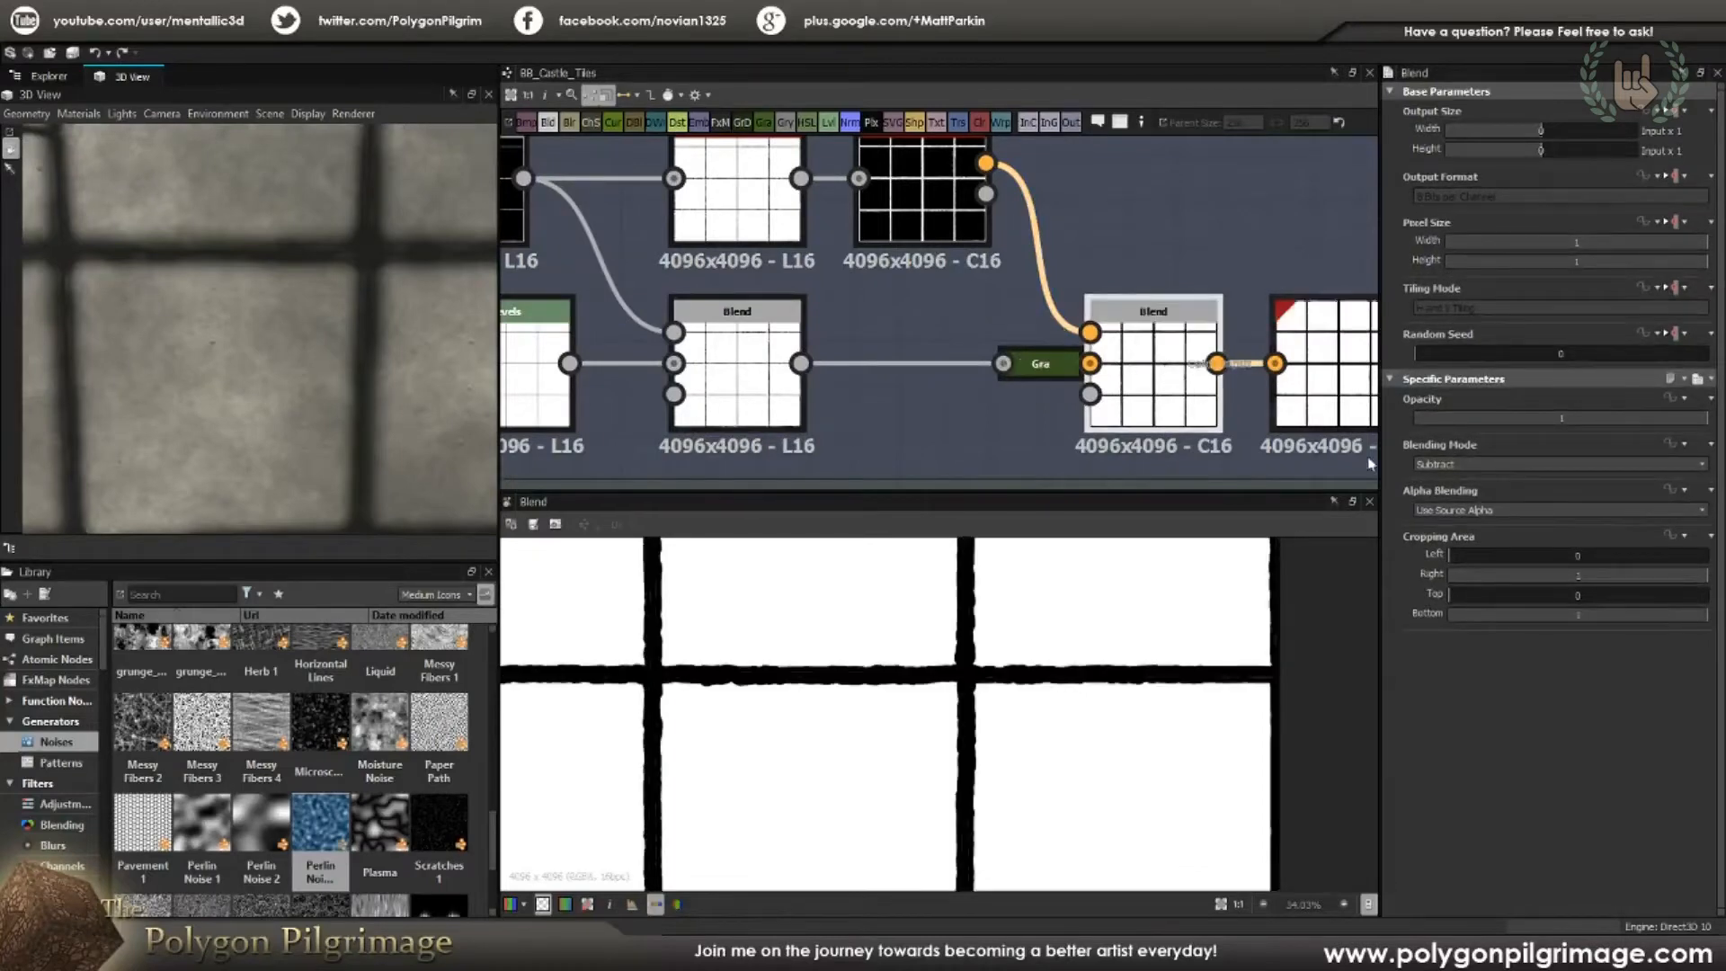
{"action": "scroll", "coordinate": [992, 666], "scroll_direction": "up", "scroll_amount": 3}
{"action": "scroll", "coordinate": [976, 689], "scroll_direction": "up", "scroll_amount": 2}
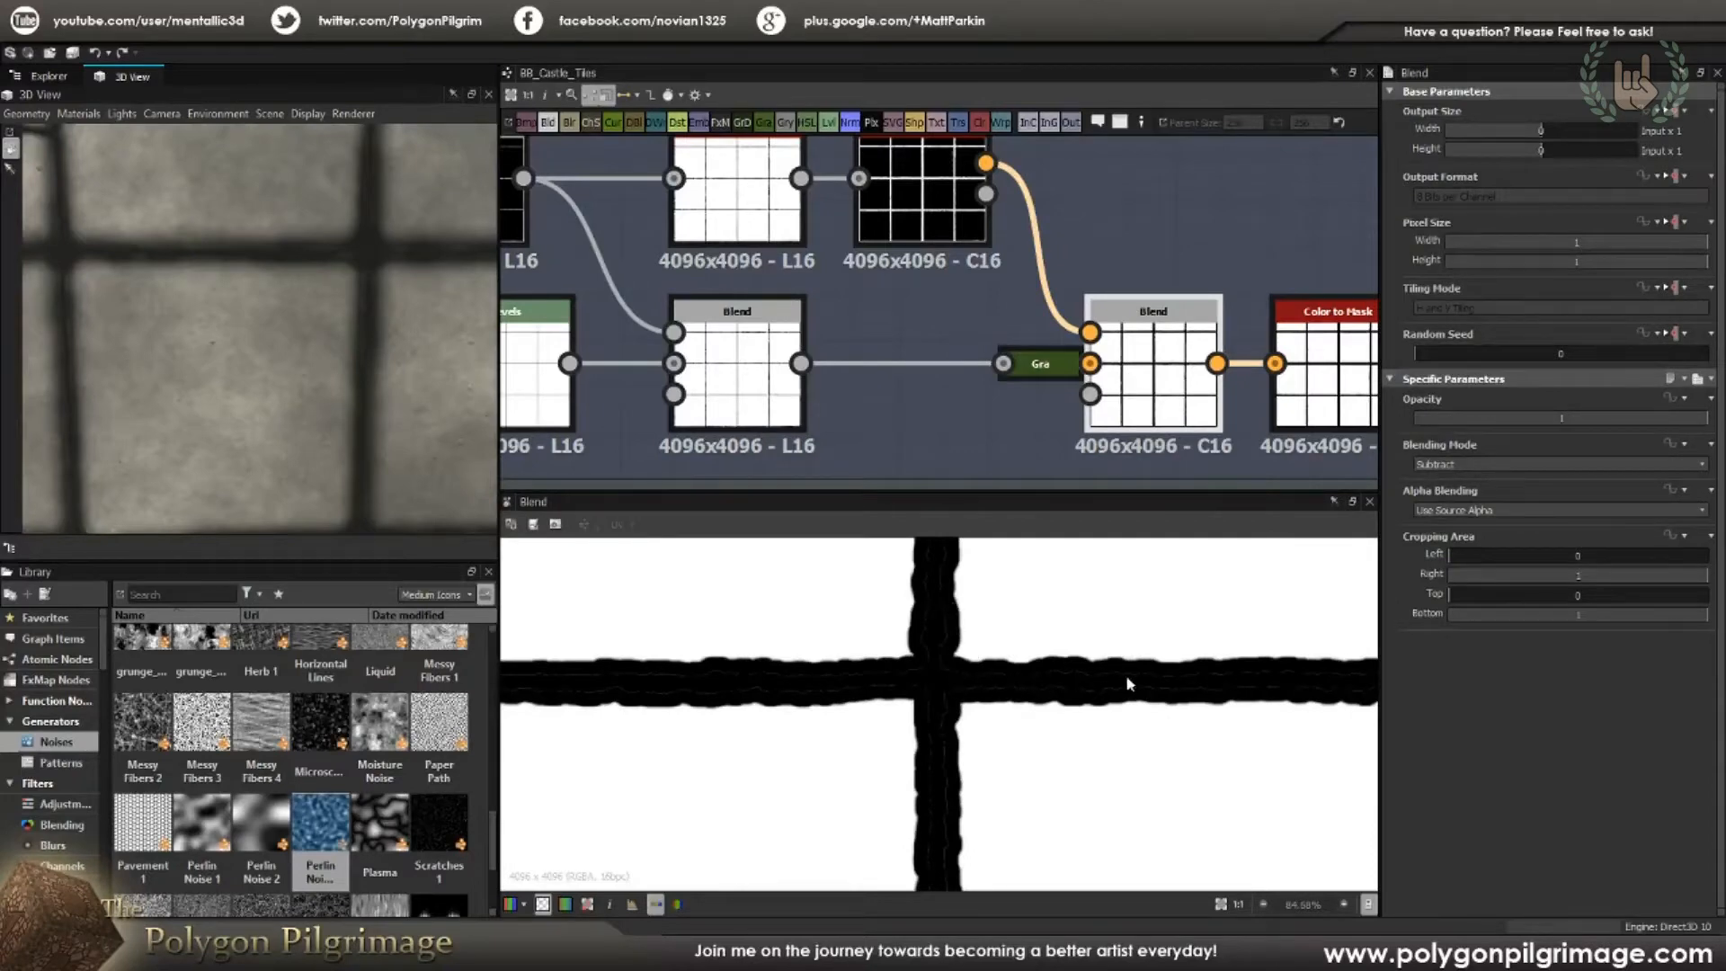
{"action": "scroll", "coordinate": [1104, 681], "scroll_direction": "down", "scroll_amount": 3}
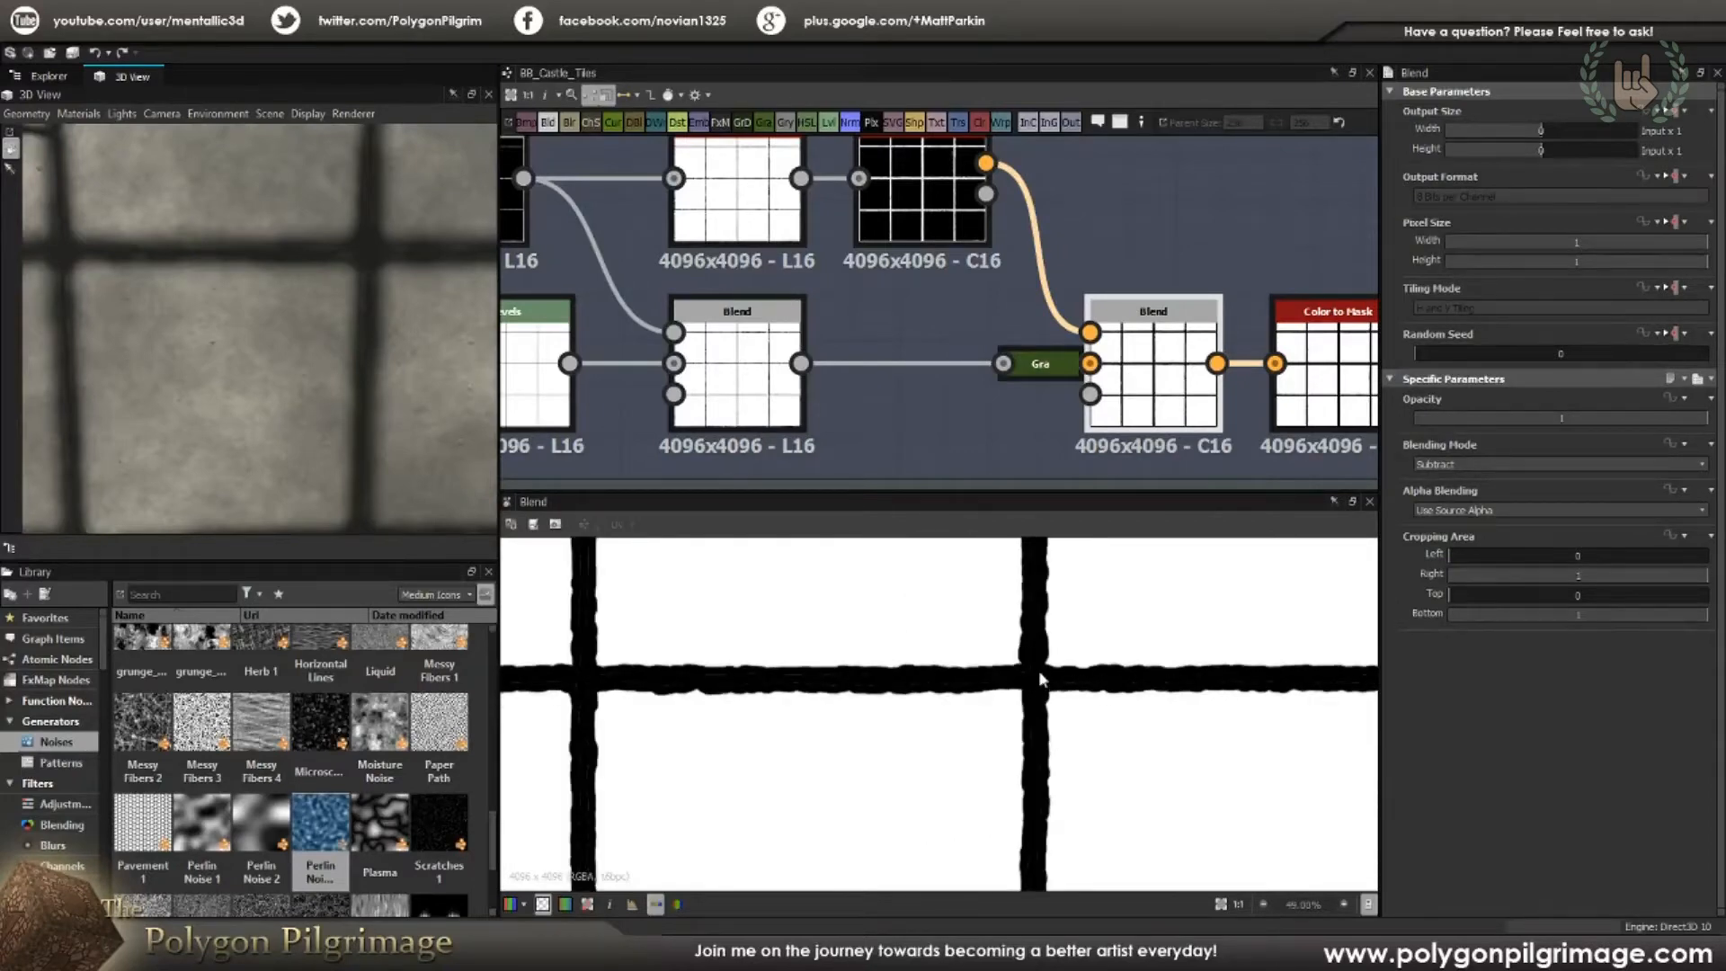
{"action": "scroll", "coordinate": [1039, 671], "scroll_direction": "up", "scroll_amount": 7}
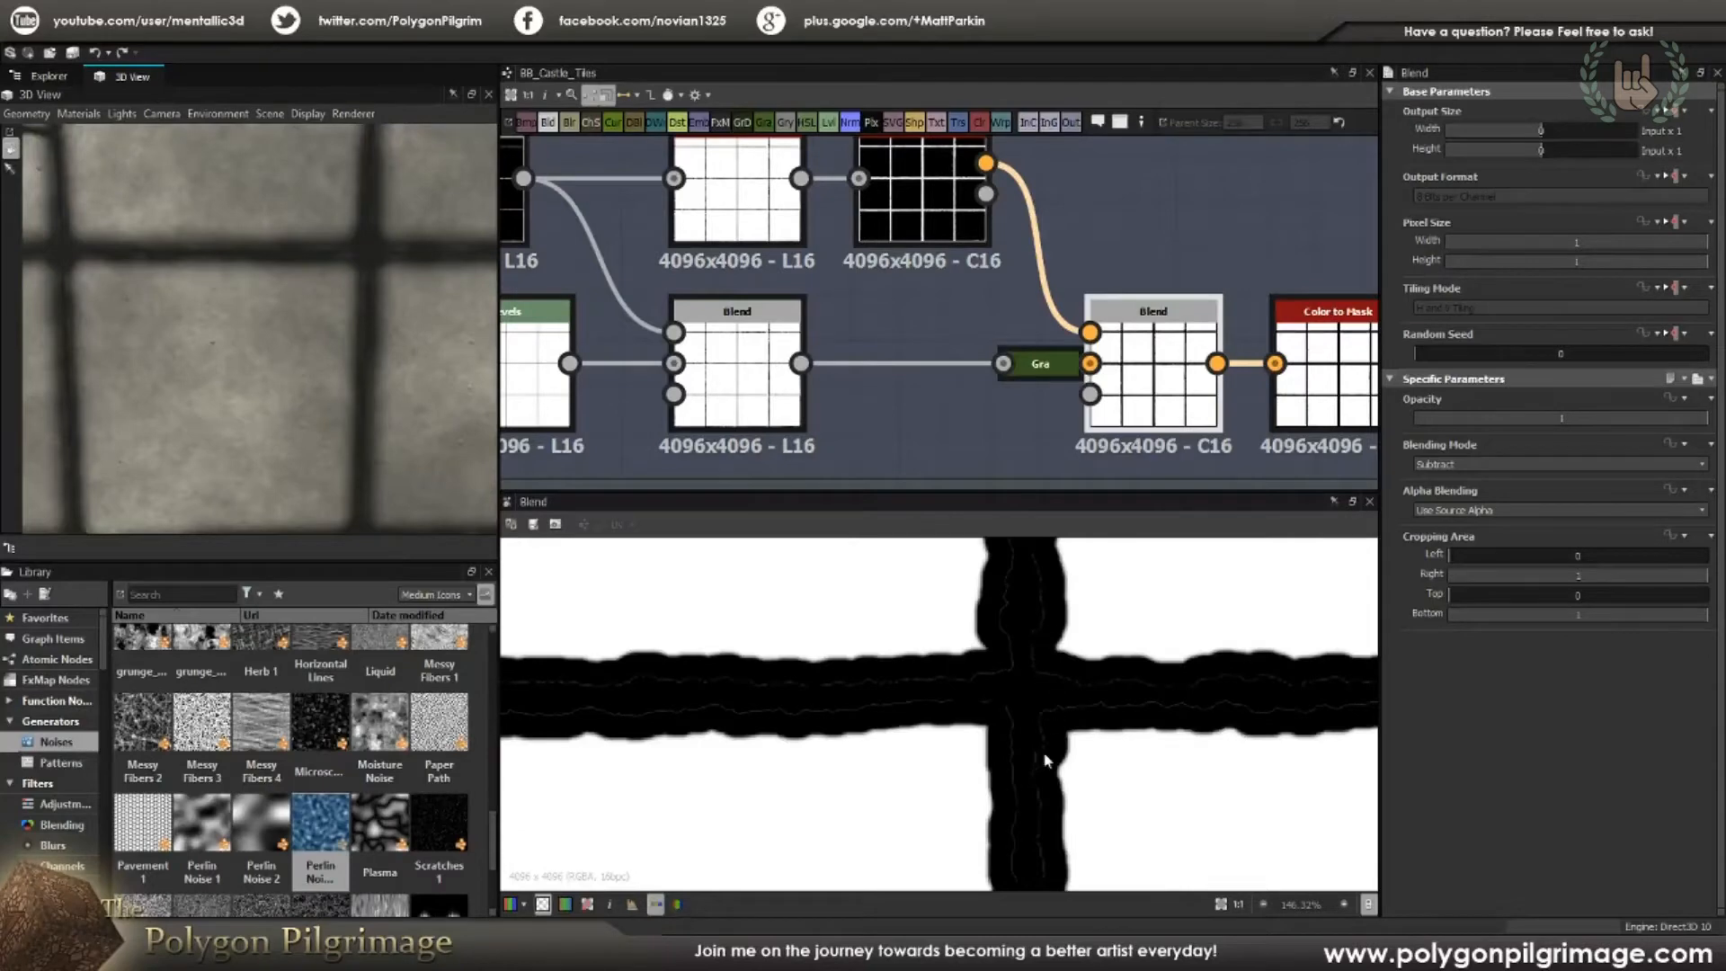
Step: Examine the Color to Mask node's settings and its mask, both close up at a joint crossing and across the tile grid
{"action": "middle_click_drag", "start_coordinate": [1126, 426], "coordinate": [934, 420]}
{"action": "left_click", "coordinate": [1137, 353]}
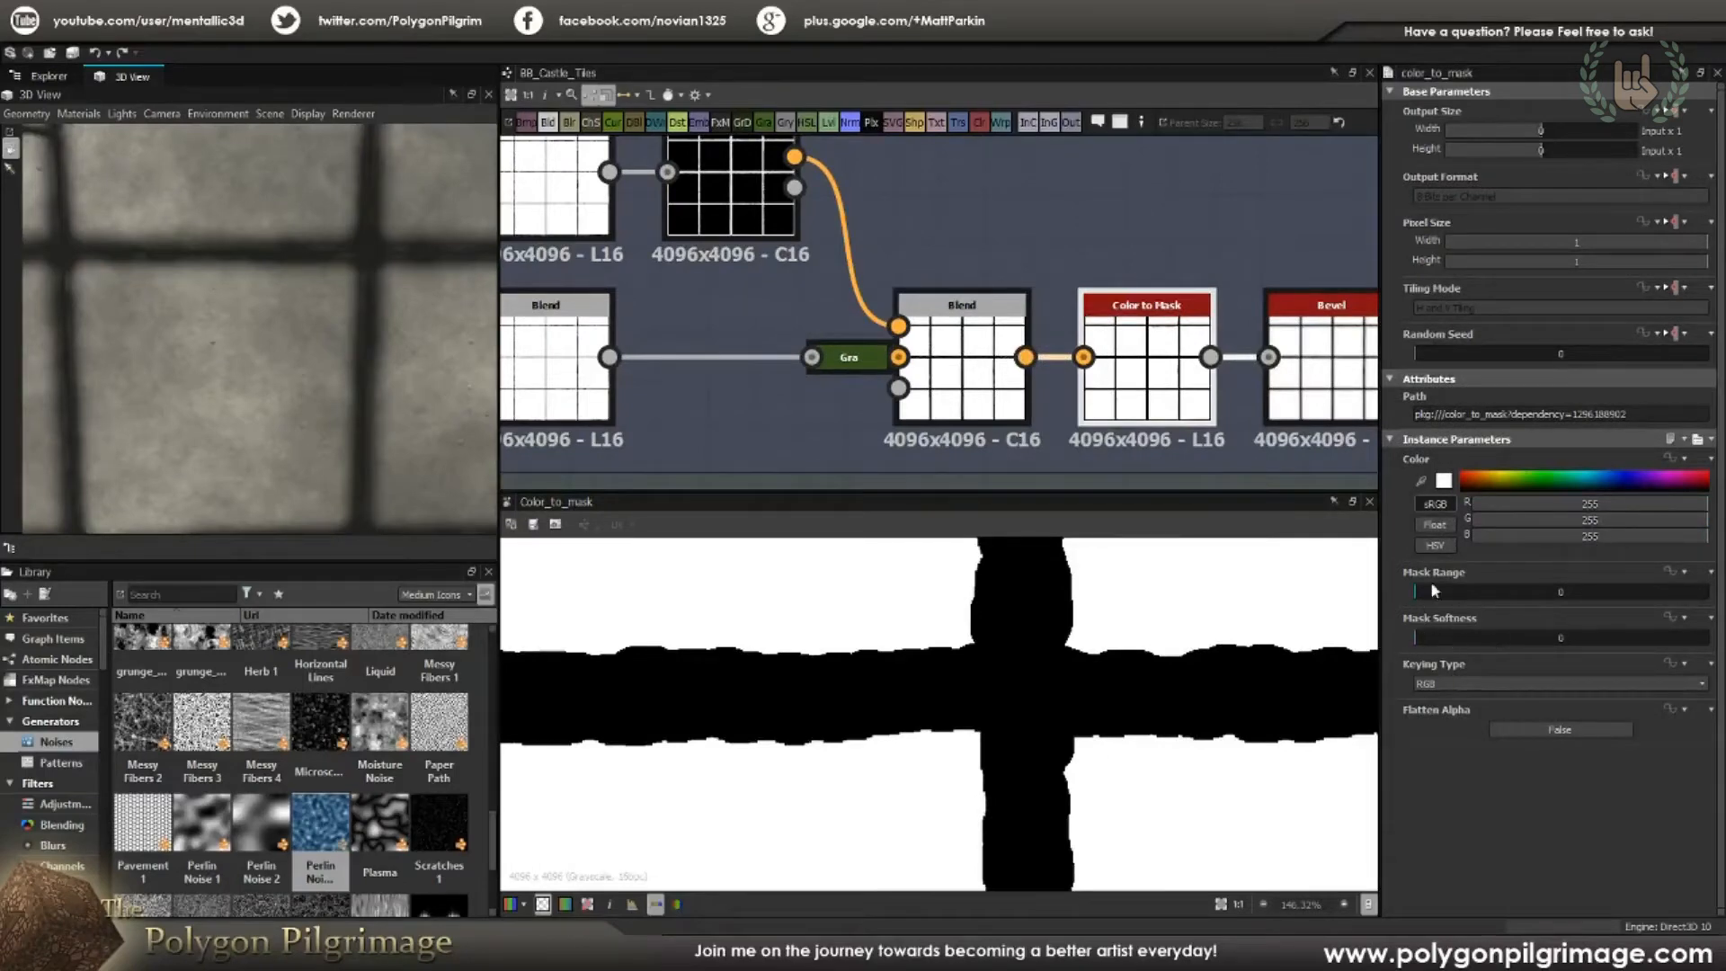
{"action": "scroll", "coordinate": [1032, 681], "scroll_direction": "up", "scroll_amount": 6}
{"action": "scroll", "coordinate": [1033, 647], "scroll_direction": "down", "scroll_amount": 15}
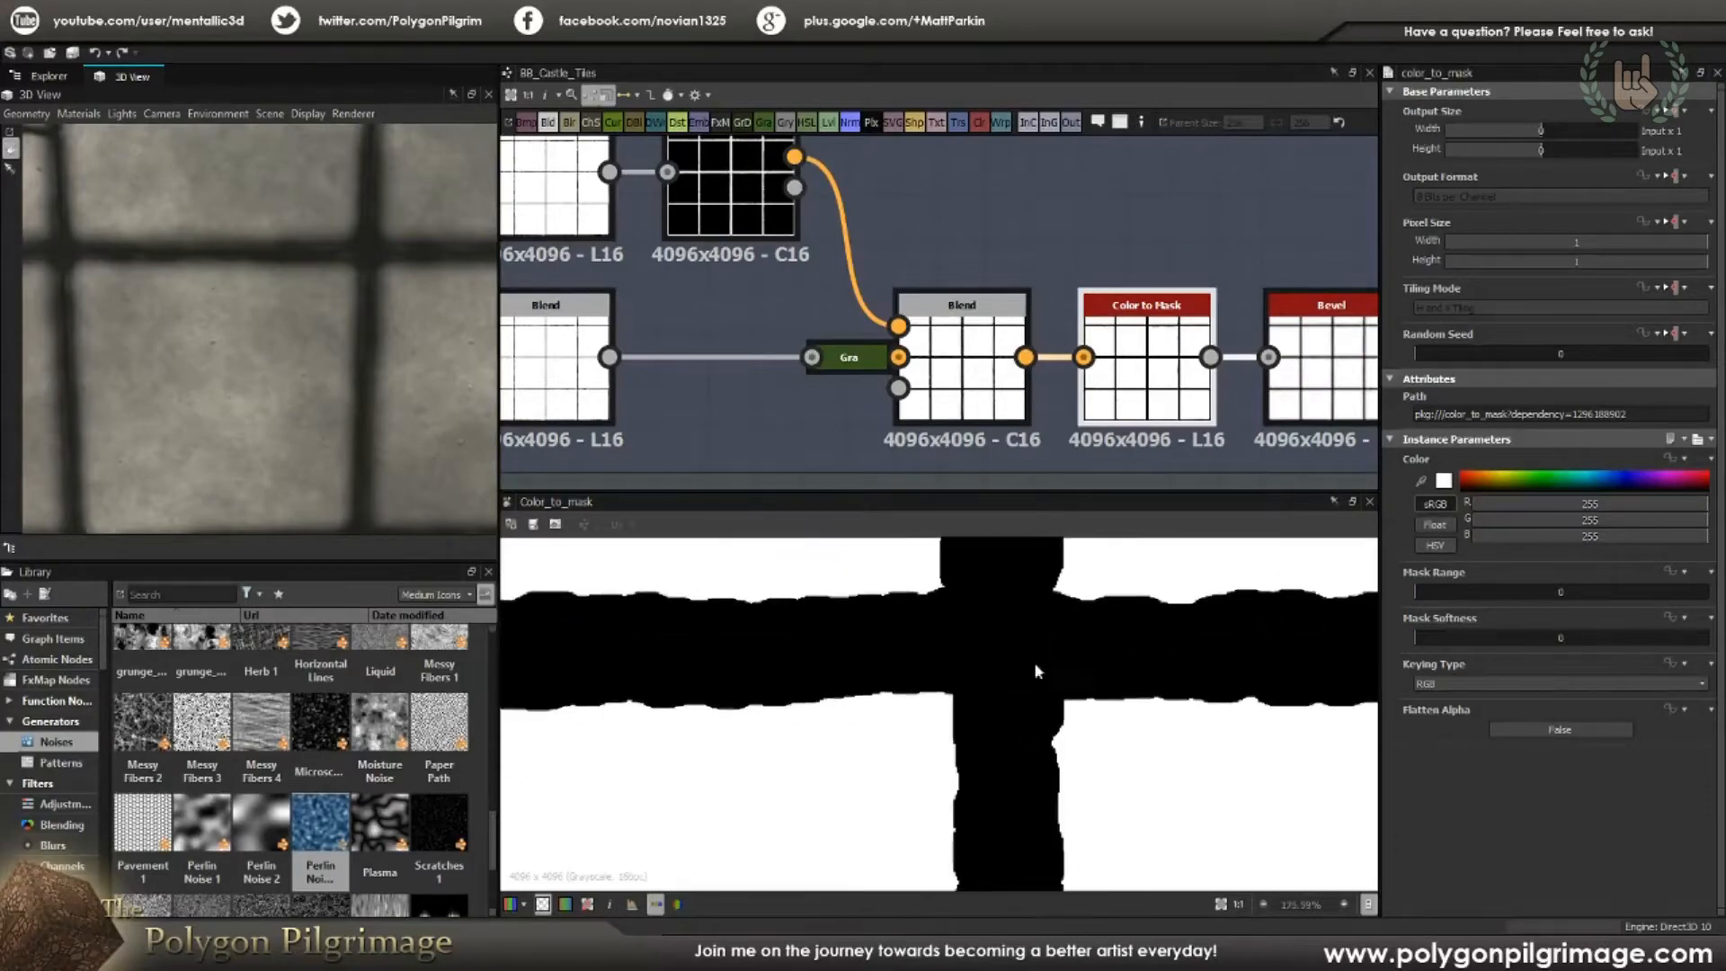
{"action": "scroll", "coordinate": [1032, 681], "scroll_direction": "down", "scroll_amount": 1}
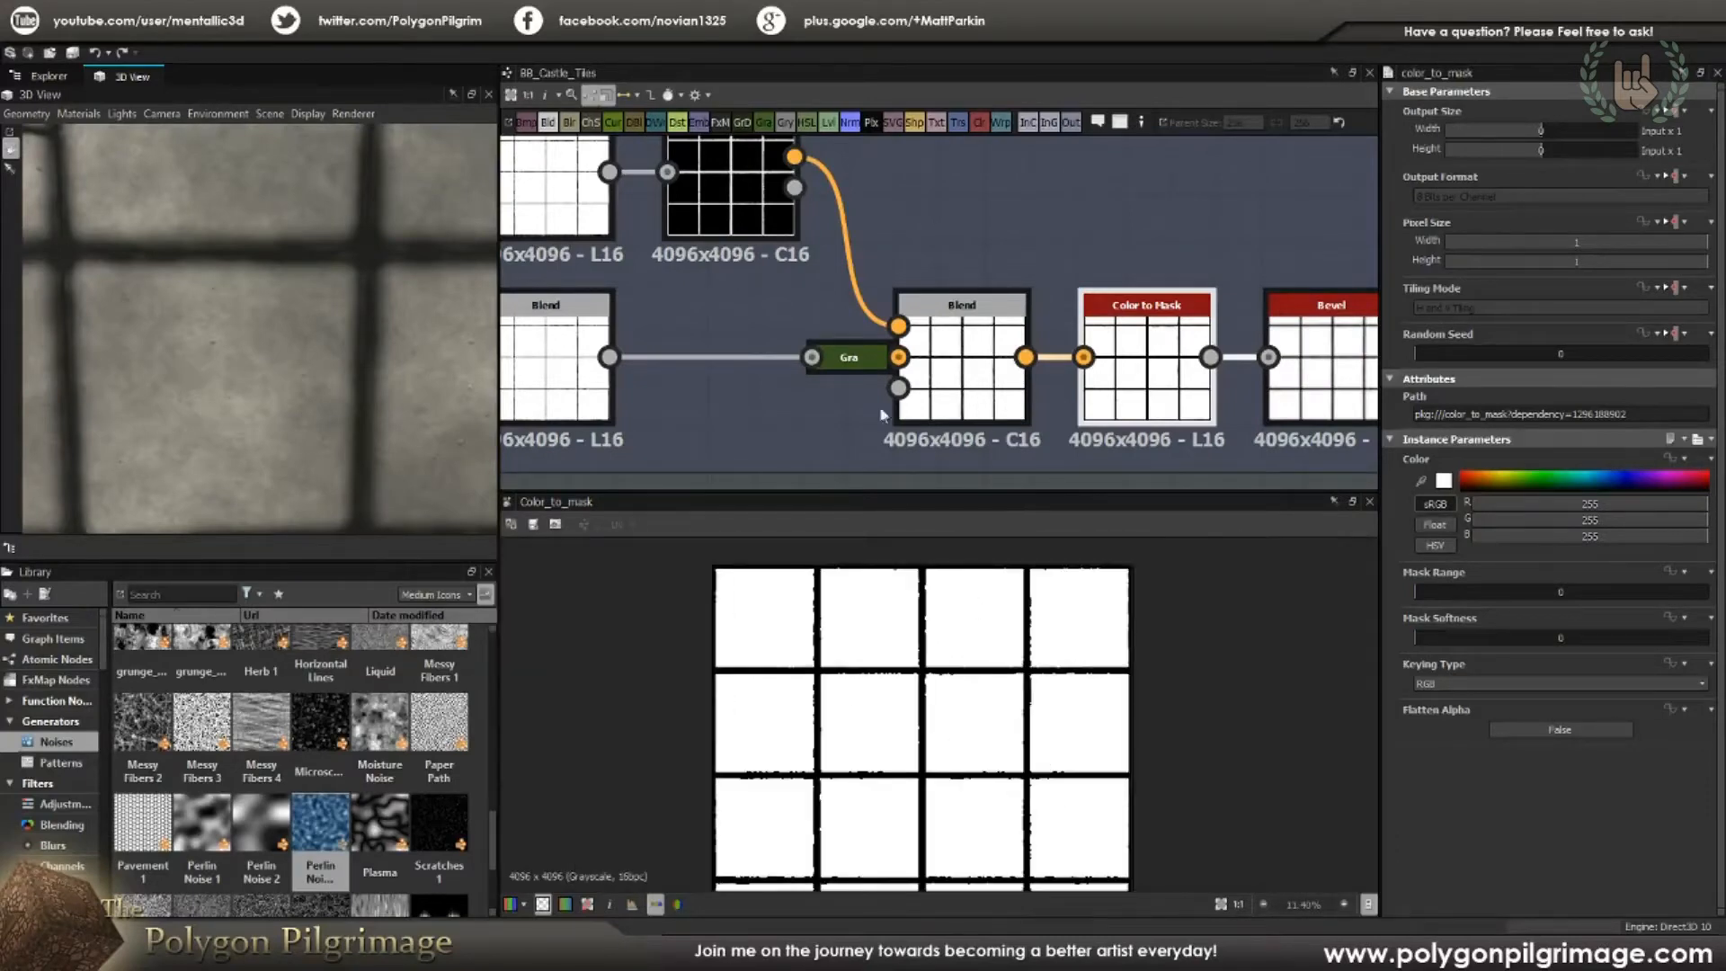
Step: Review the chain of nodes leading to Color to Mask and check the rough joint edges in its mask
{"action": "scroll", "coordinate": [992, 353], "scroll_direction": "down", "scroll_amount": 3}
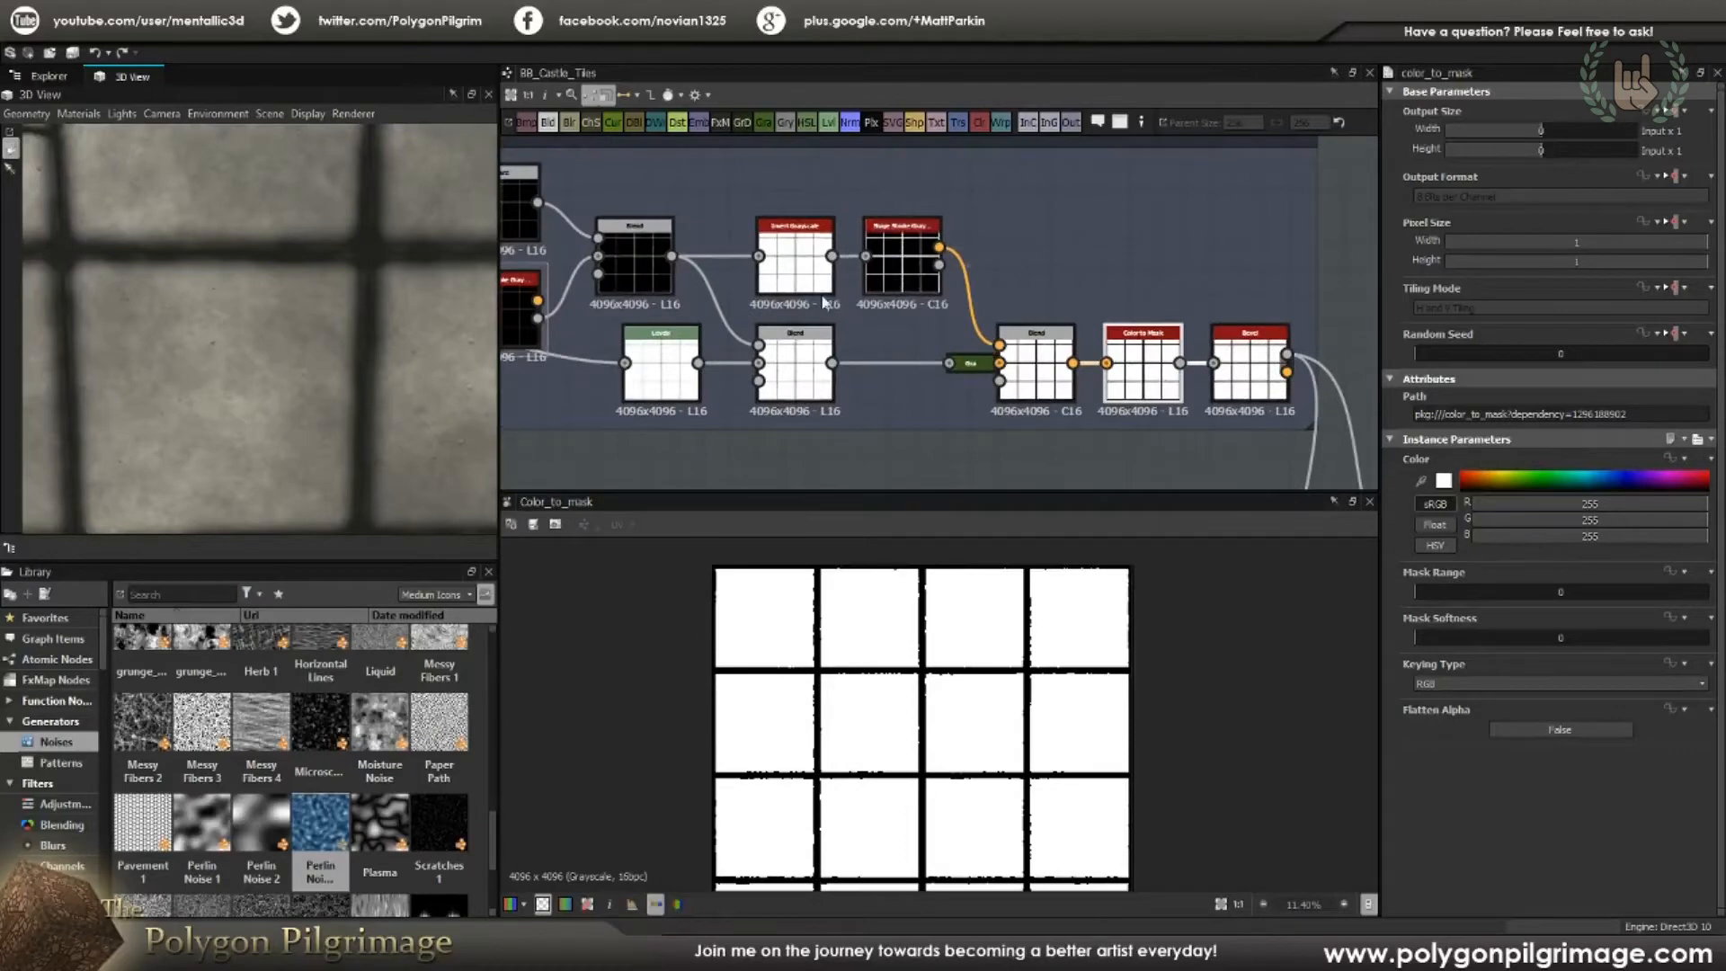
{"action": "middle_click_drag", "start_coordinate": [642, 284], "coordinate": [937, 284]}
{"action": "middle_click_drag", "start_coordinate": [699, 279], "coordinate": [936, 293]}
{"action": "mouse_move", "coordinate": [1060, 298]}
{"action": "middle_mouse_down"}
{"action": "mouse_move", "coordinate": [786, 305]}
{"action": "mouse_move", "coordinate": [679, 288]}
{"action": "middle_mouse_up"}
{"action": "scroll", "coordinate": [988, 656], "scroll_direction": "up", "scroll_amount": 7}
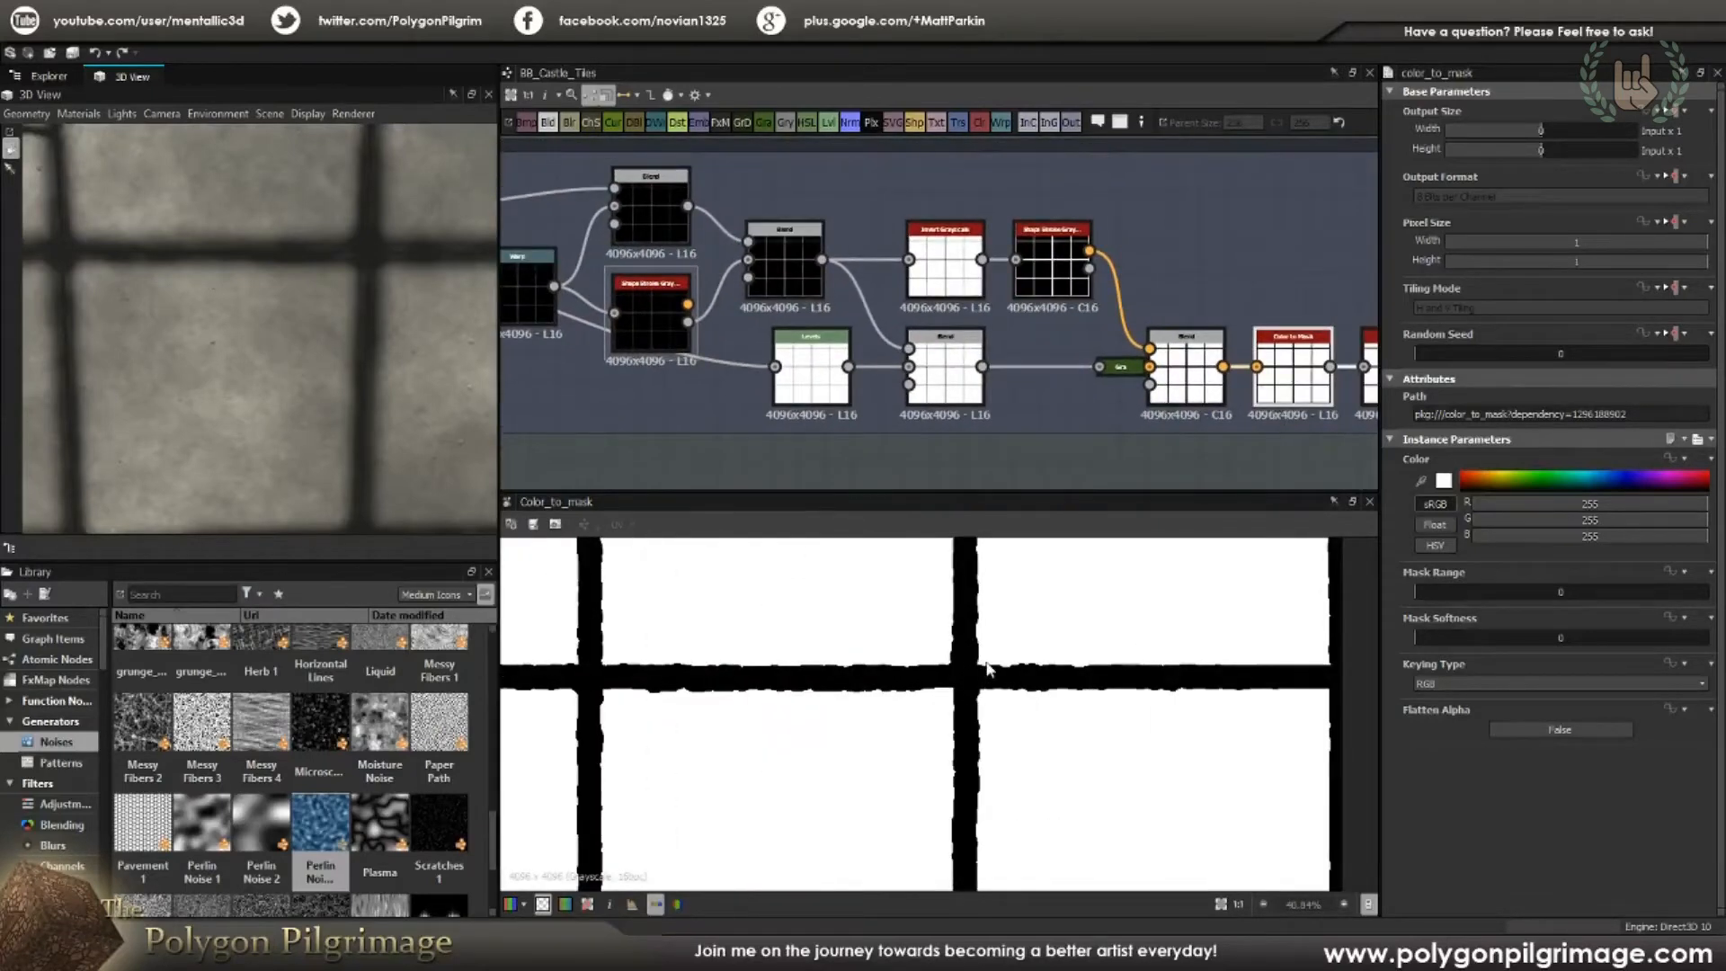
{"action": "scroll", "coordinate": [988, 670], "scroll_direction": "up", "scroll_amount": 1}
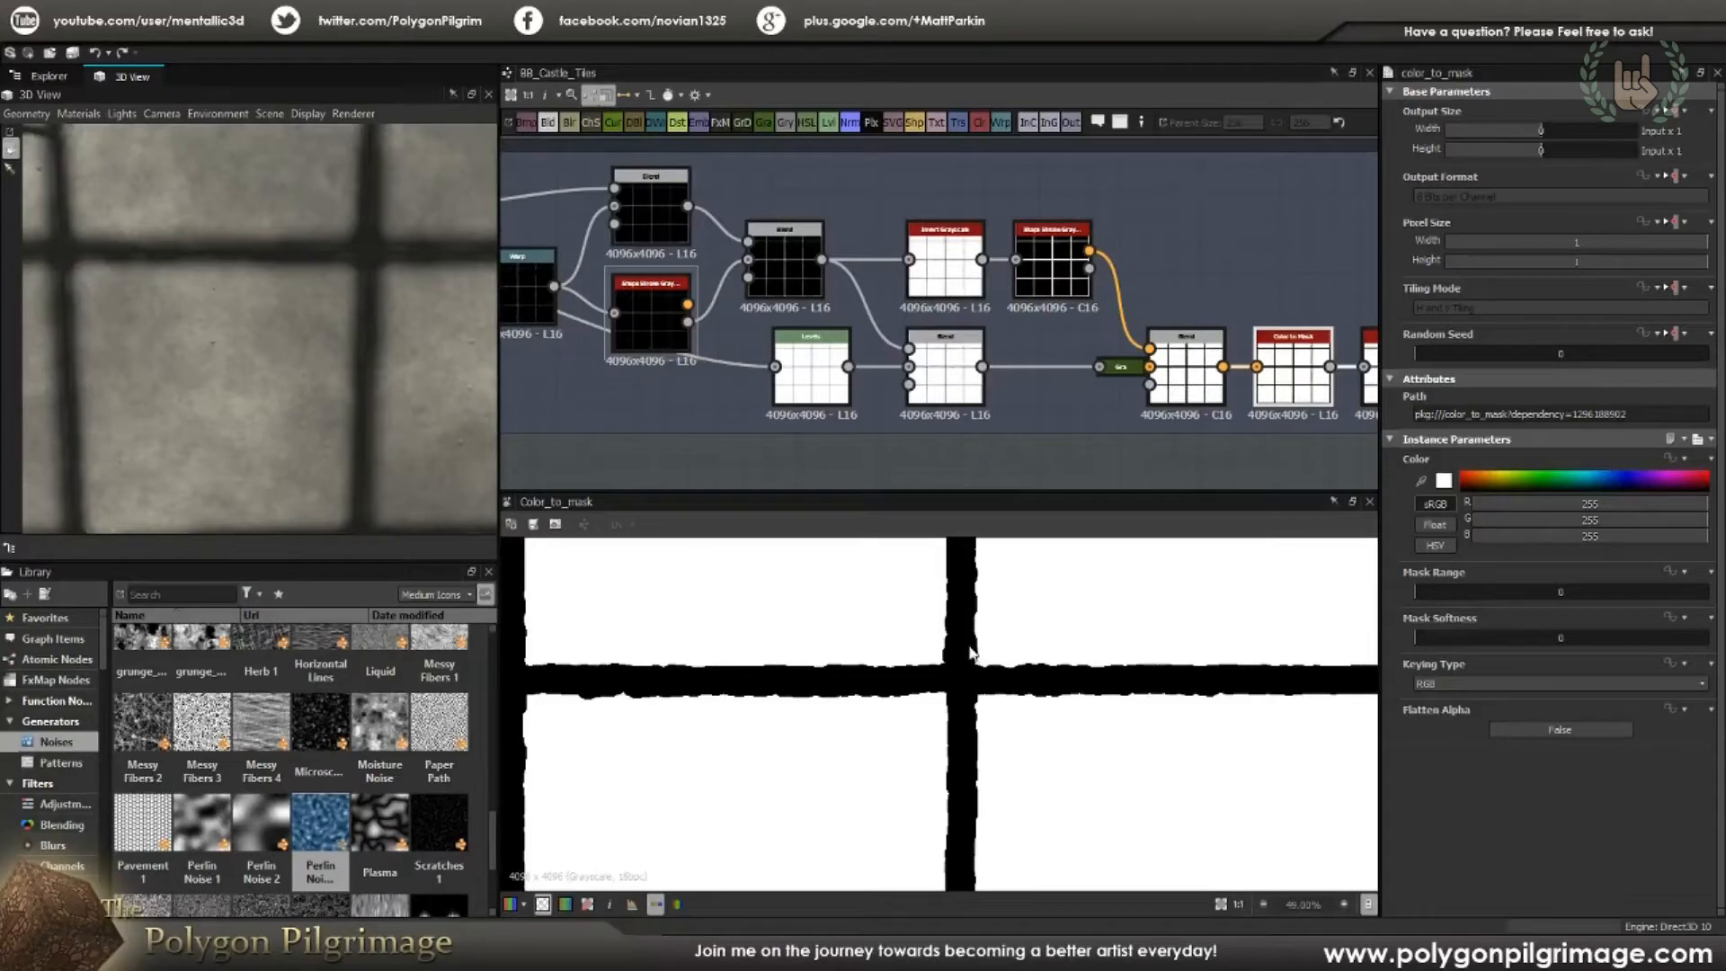
Step: Preview the height output of the final Bevel node after Color to Mask and review its parameters
{"action": "middle_click_drag", "start_coordinate": [1148, 293], "coordinate": [837, 297]}
{"action": "middle_click_drag", "start_coordinate": [1045, 404], "coordinate": [1009, 313]}
{"action": "double_click", "coordinate": [1067, 321]}
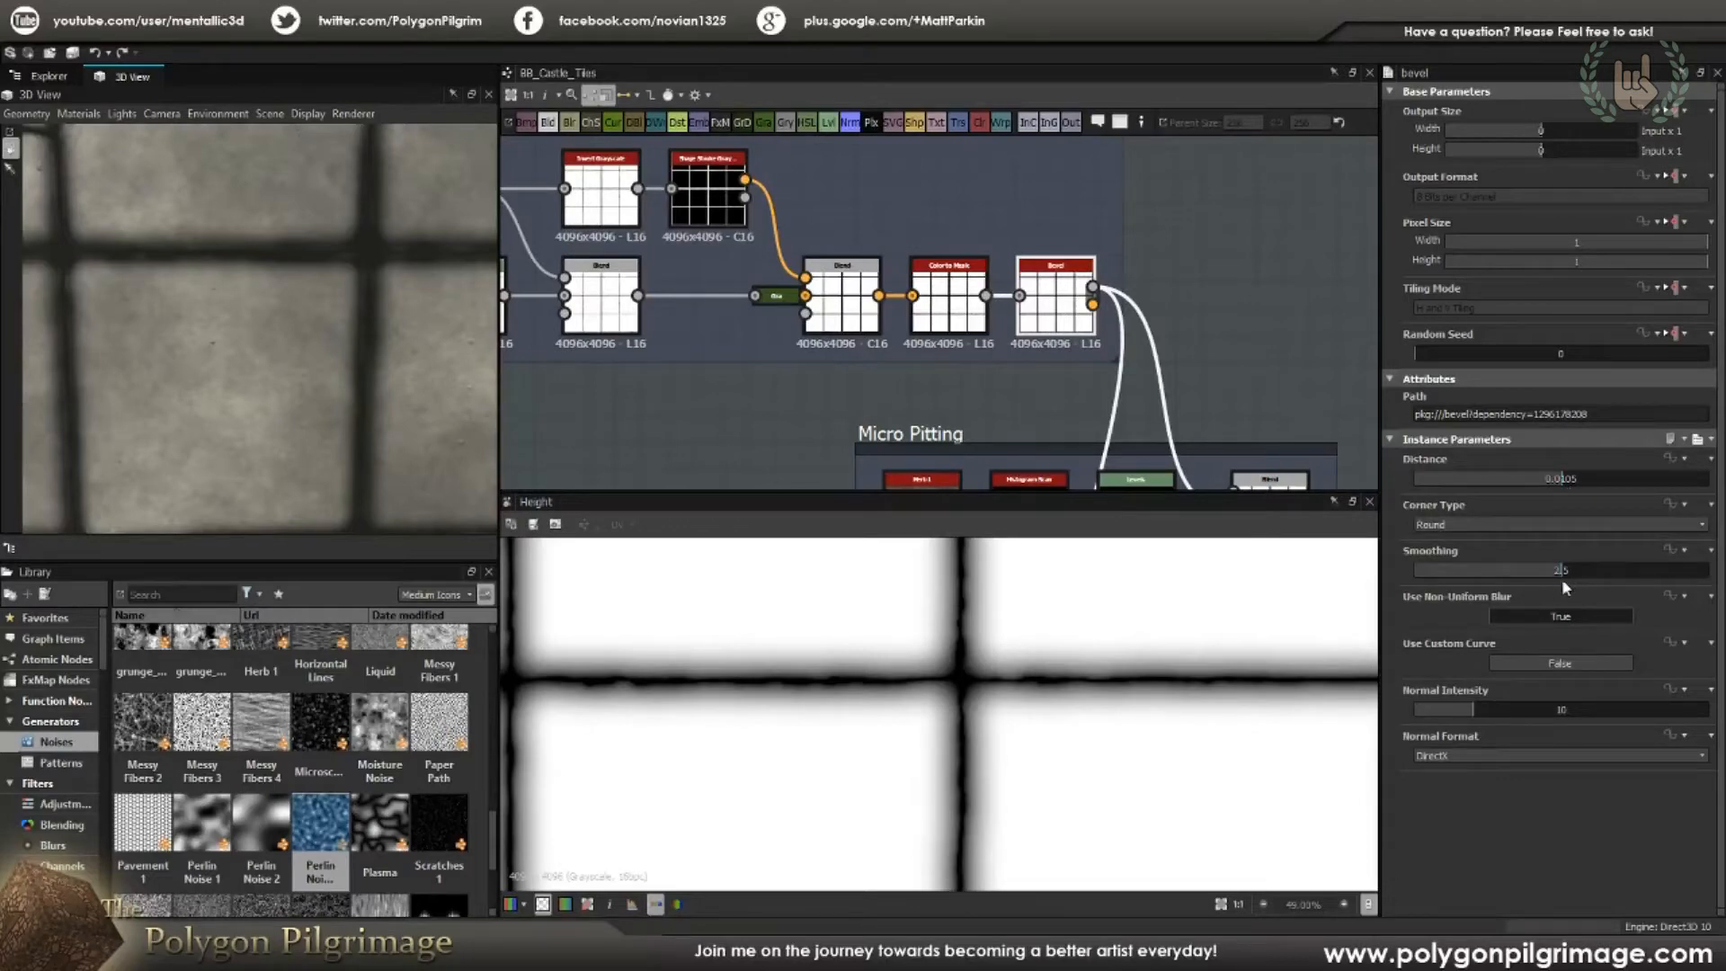
{"action": "scroll", "coordinate": [1054, 681], "scroll_direction": "down", "scroll_amount": 3}
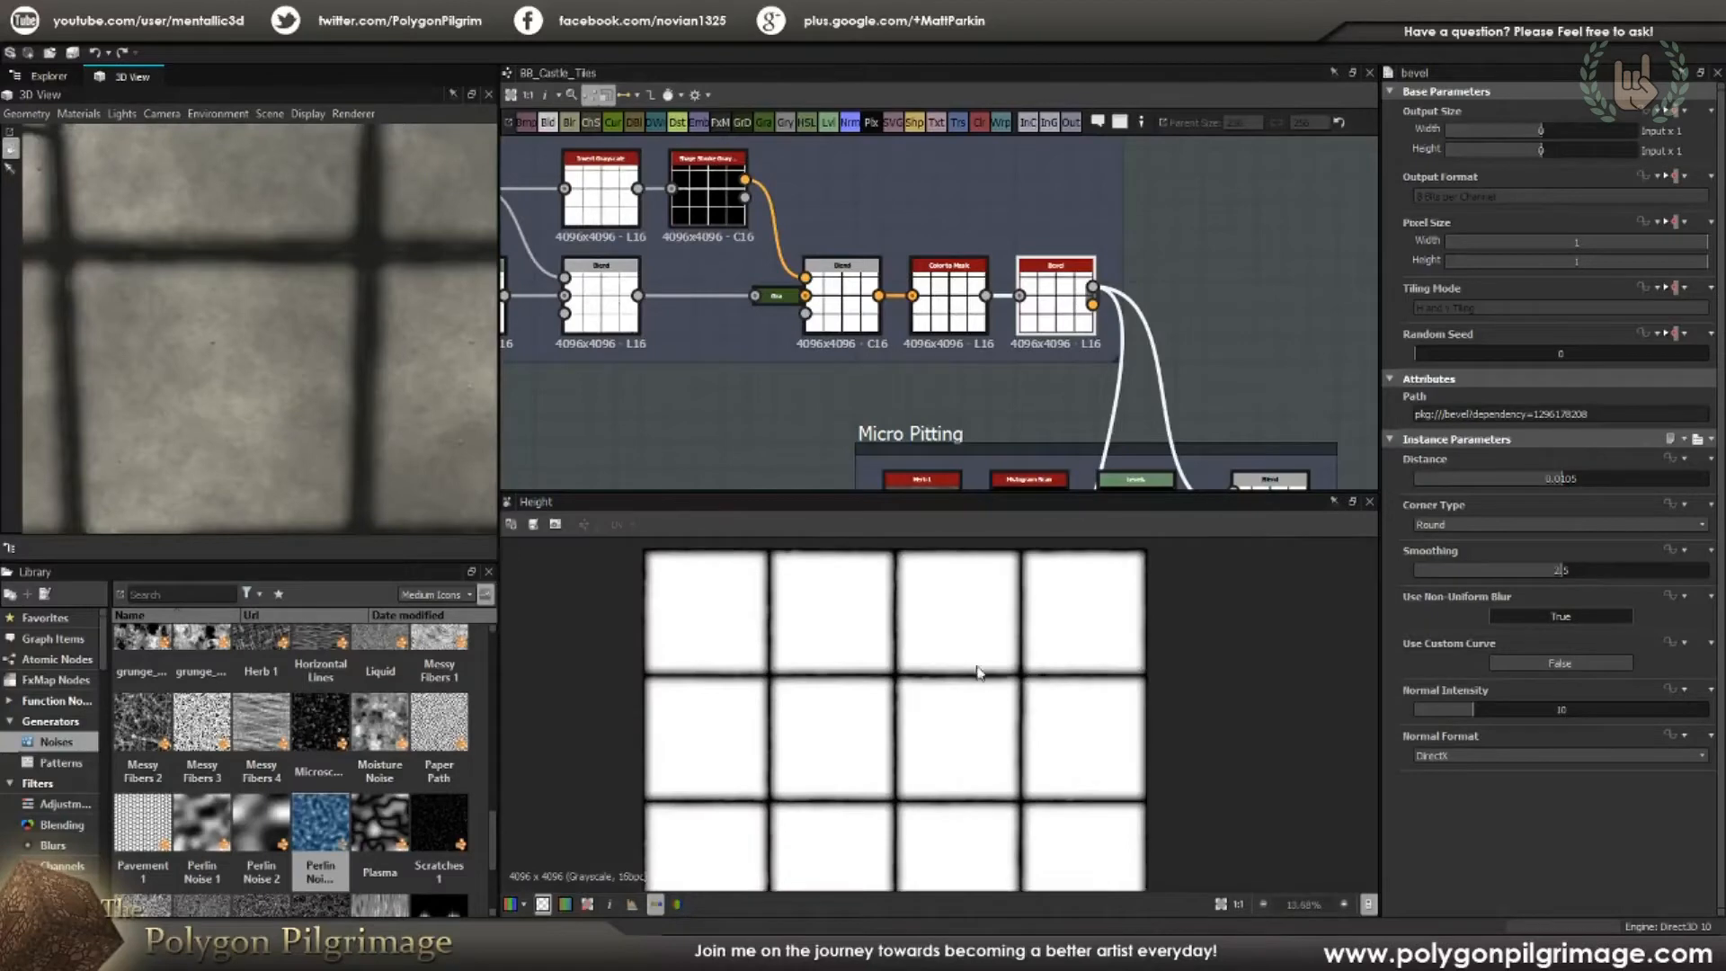
{"action": "scroll", "coordinate": [926, 676], "scroll_direction": "up", "scroll_amount": 5}
Step: Compare the first Bevel node's height output at the start of Brick Pattern - Build with the final Bevel node's
{"action": "middle_click_drag", "start_coordinate": [757, 374], "coordinate": [1234, 373]}
{"action": "scroll", "coordinate": [984, 386], "scroll_direction": "down", "scroll_amount": 3}
{"action": "left_click", "coordinate": [725, 256]}
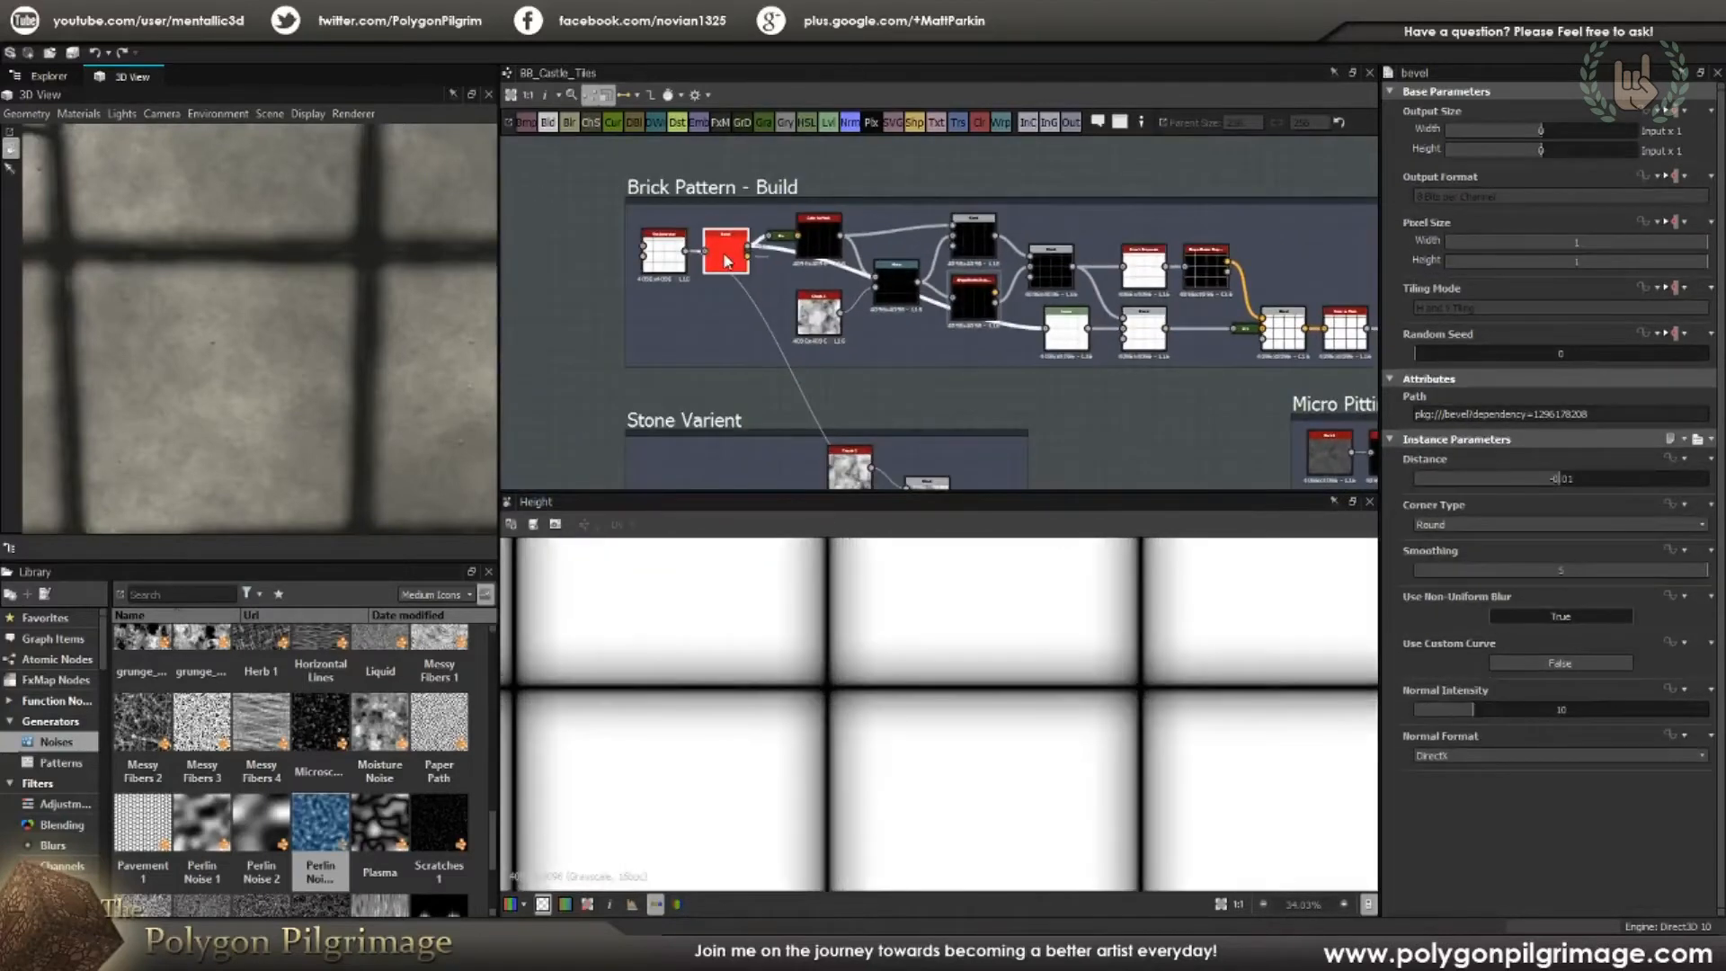
{"action": "scroll", "coordinate": [1171, 671], "scroll_direction": "up", "scroll_amount": 5}
{"action": "middle_click_drag", "start_coordinate": [1142, 370], "coordinate": [735, 352]}
{"action": "left_click", "coordinate": [1005, 313]}
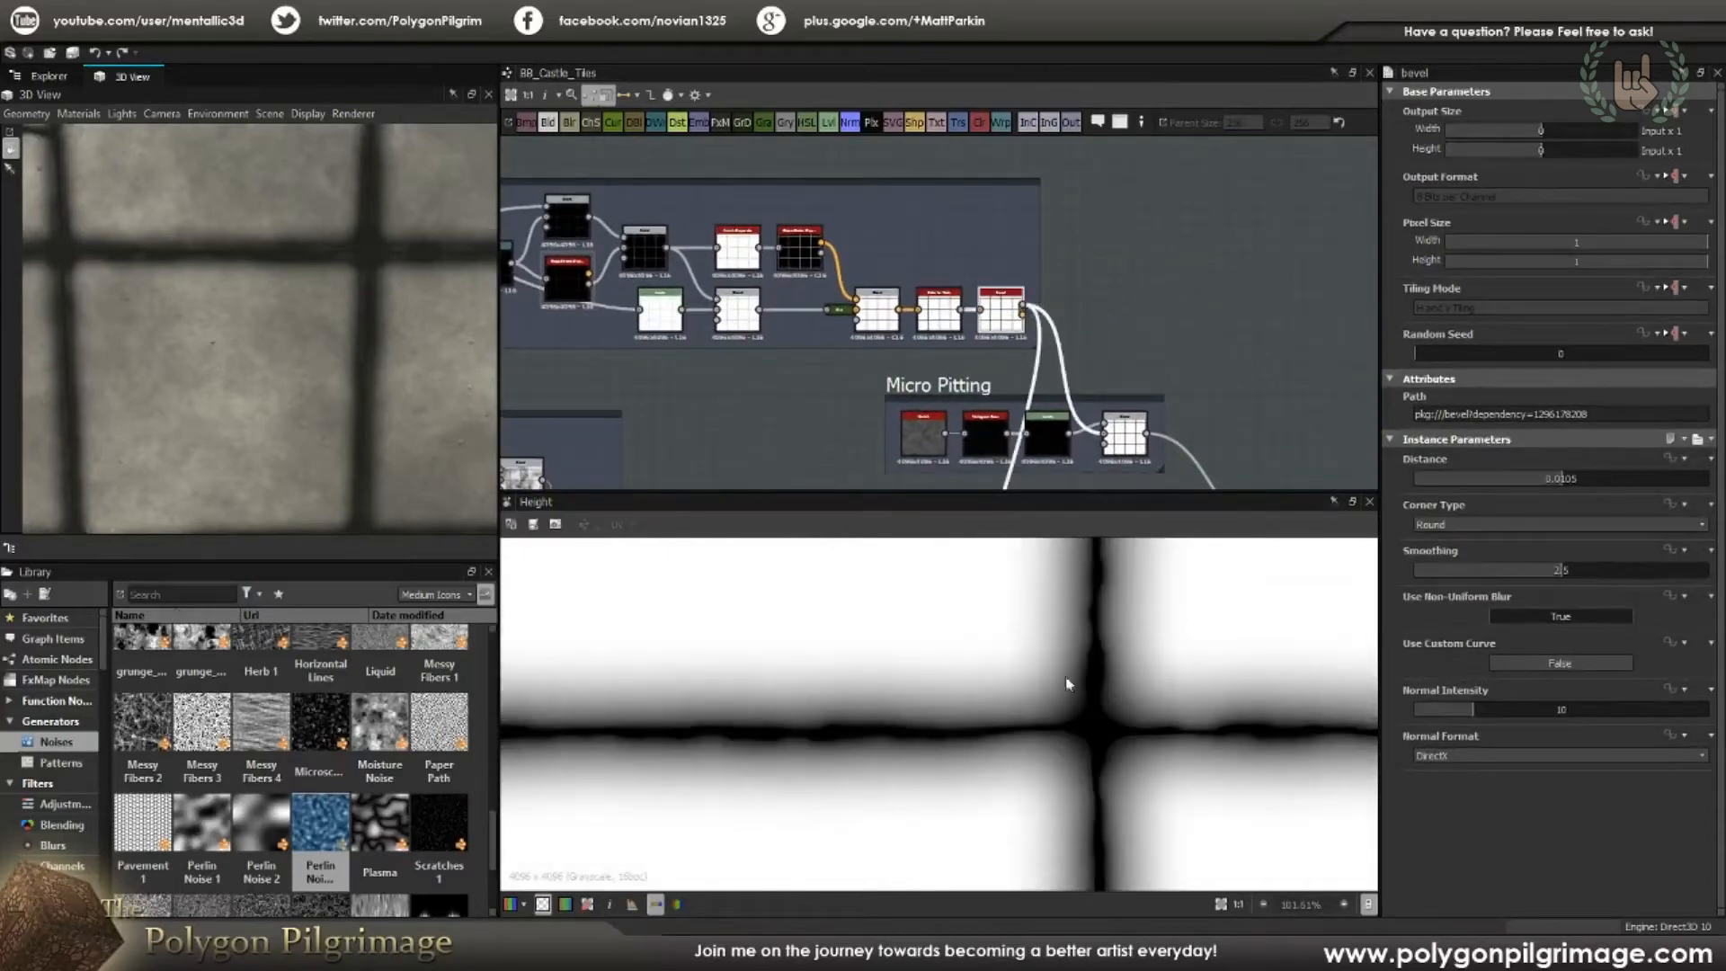
Step: Examine the softened, irregular joints in the final Bevel node's height map at several zoom levels
{"action": "scroll", "coordinate": [1081, 667], "scroll_direction": "down", "scroll_amount": 2}
{"action": "scroll", "coordinate": [1088, 654], "scroll_direction": "down", "scroll_amount": 3}
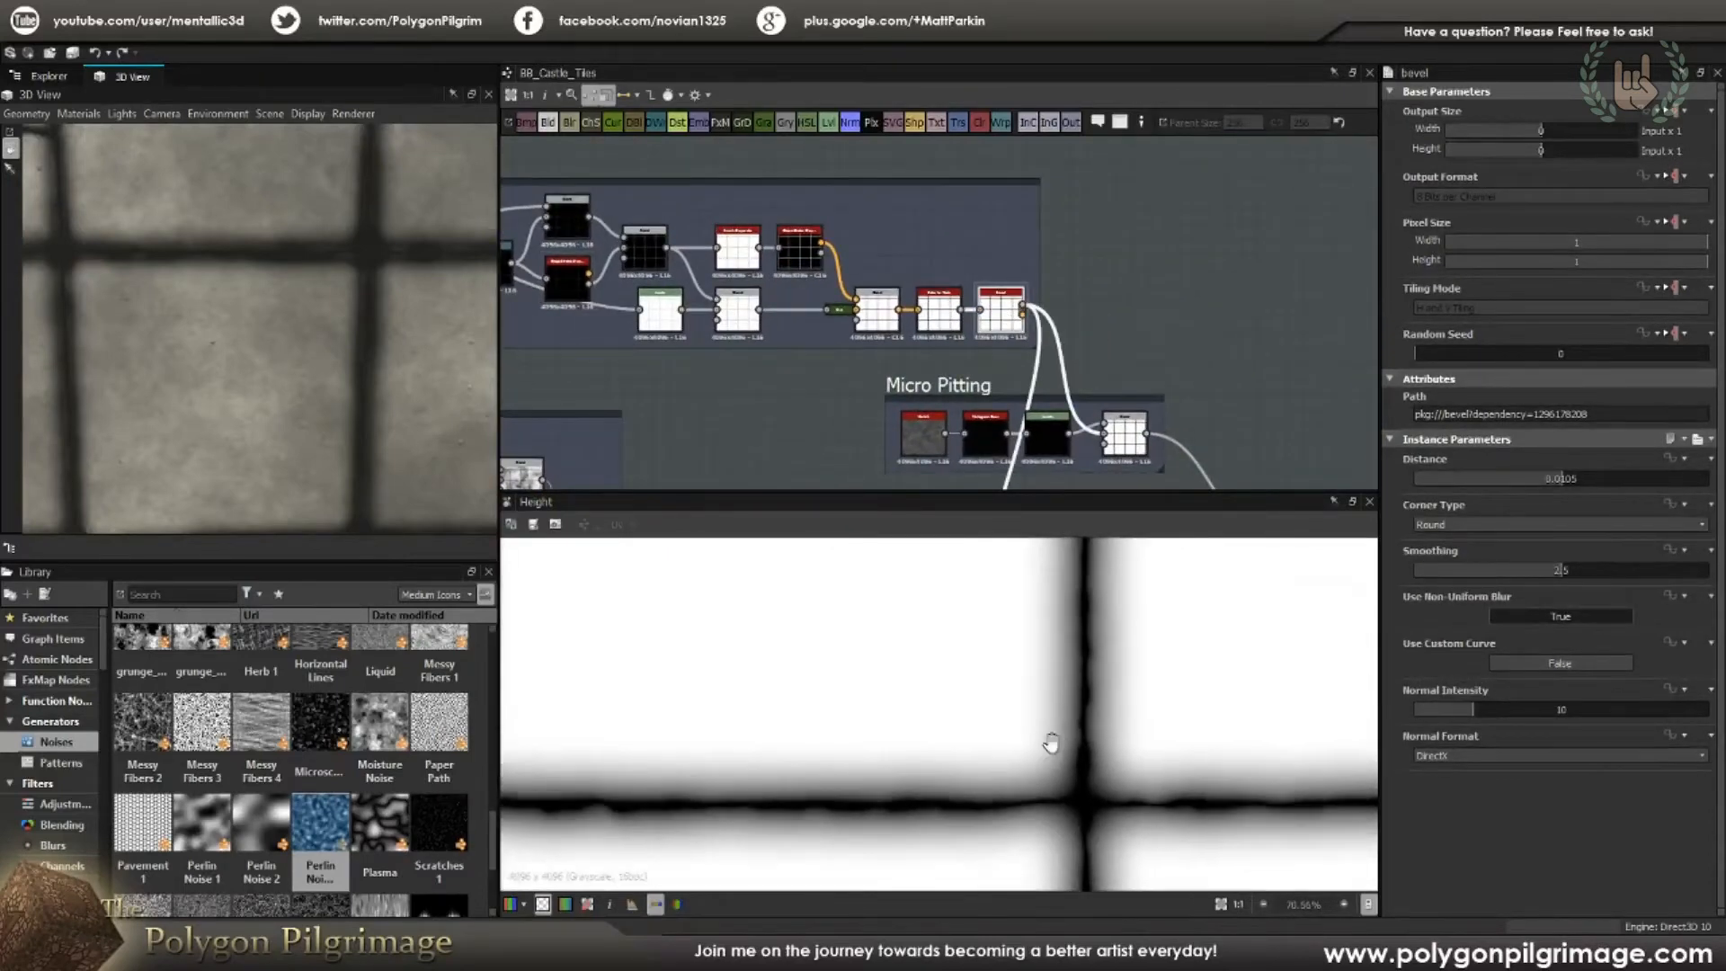
{"action": "middle_click_drag", "start_coordinate": [1040, 736], "coordinate": [1072, 690]}
{"action": "scroll", "coordinate": [1034, 714], "scroll_direction": "down", "scroll_amount": 7}
{"action": "scroll", "coordinate": [1042, 712], "scroll_direction": "up", "scroll_amount": 6}
{"action": "middle_click_drag", "start_coordinate": [1058, 710], "coordinate": [1006, 676]}
{"action": "scroll", "coordinate": [1091, 454], "scroll_direction": "down", "scroll_amount": 2}
Step: Go to the Stone Varient frame and inspect the Copy-mode Blend fed by the Clouds 2 node
{"action": "mouse_move", "coordinate": [847, 343]}
{"action": "middle_mouse_down"}
{"action": "mouse_move", "coordinate": [1115, 202]}
{"action": "mouse_move", "coordinate": [982, 300]}
{"action": "mouse_move", "coordinate": [876, 332]}
{"action": "middle_mouse_up"}
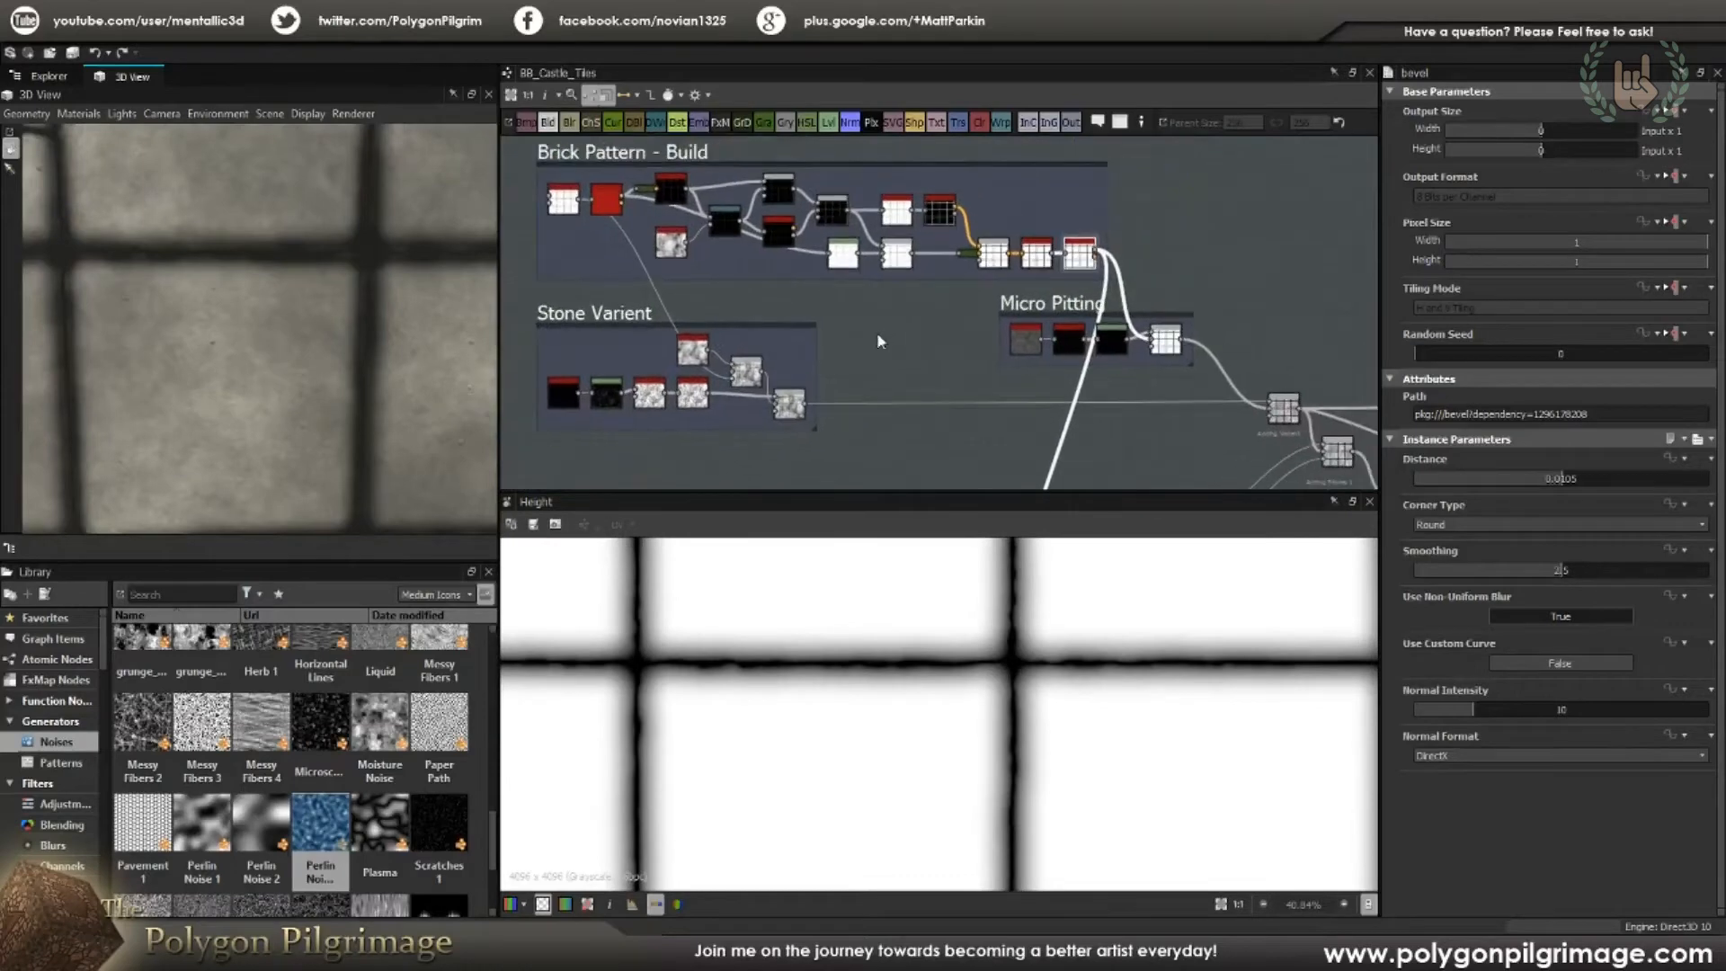
{"action": "middle_click_drag", "start_coordinate": [1003, 348], "coordinate": [957, 314]}
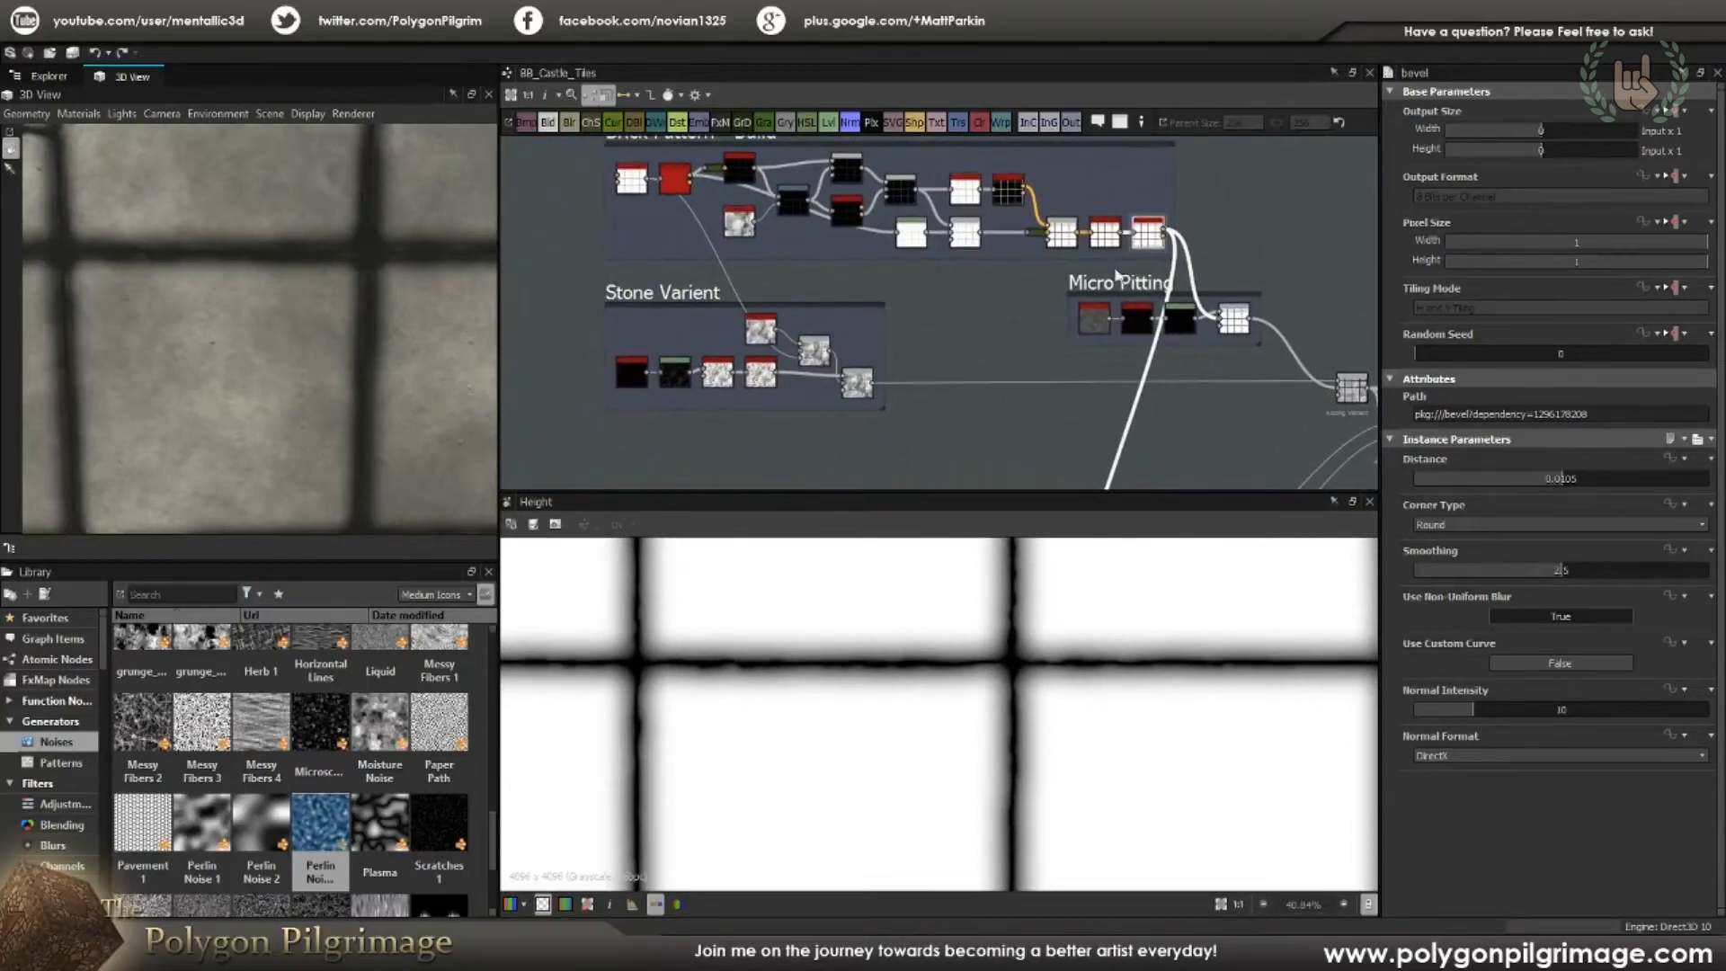
{"action": "scroll", "coordinate": [687, 328], "scroll_direction": "up", "scroll_amount": 4}
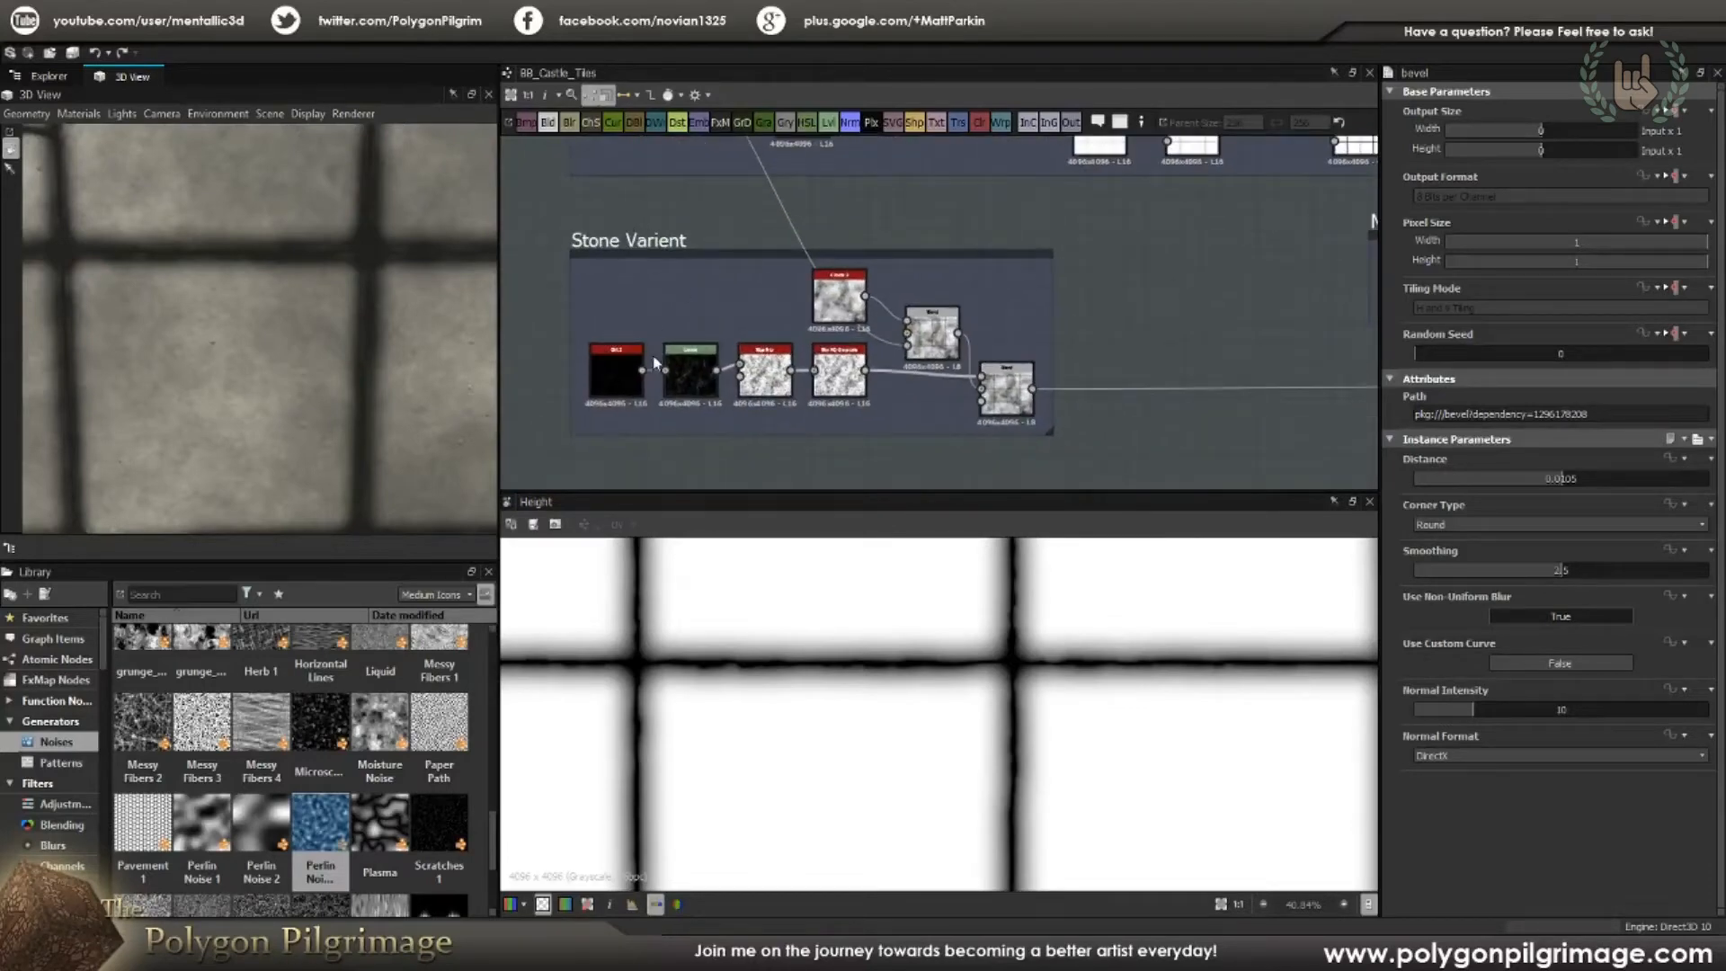
{"action": "scroll", "coordinate": [710, 358], "scroll_direction": "up", "scroll_amount": 2}
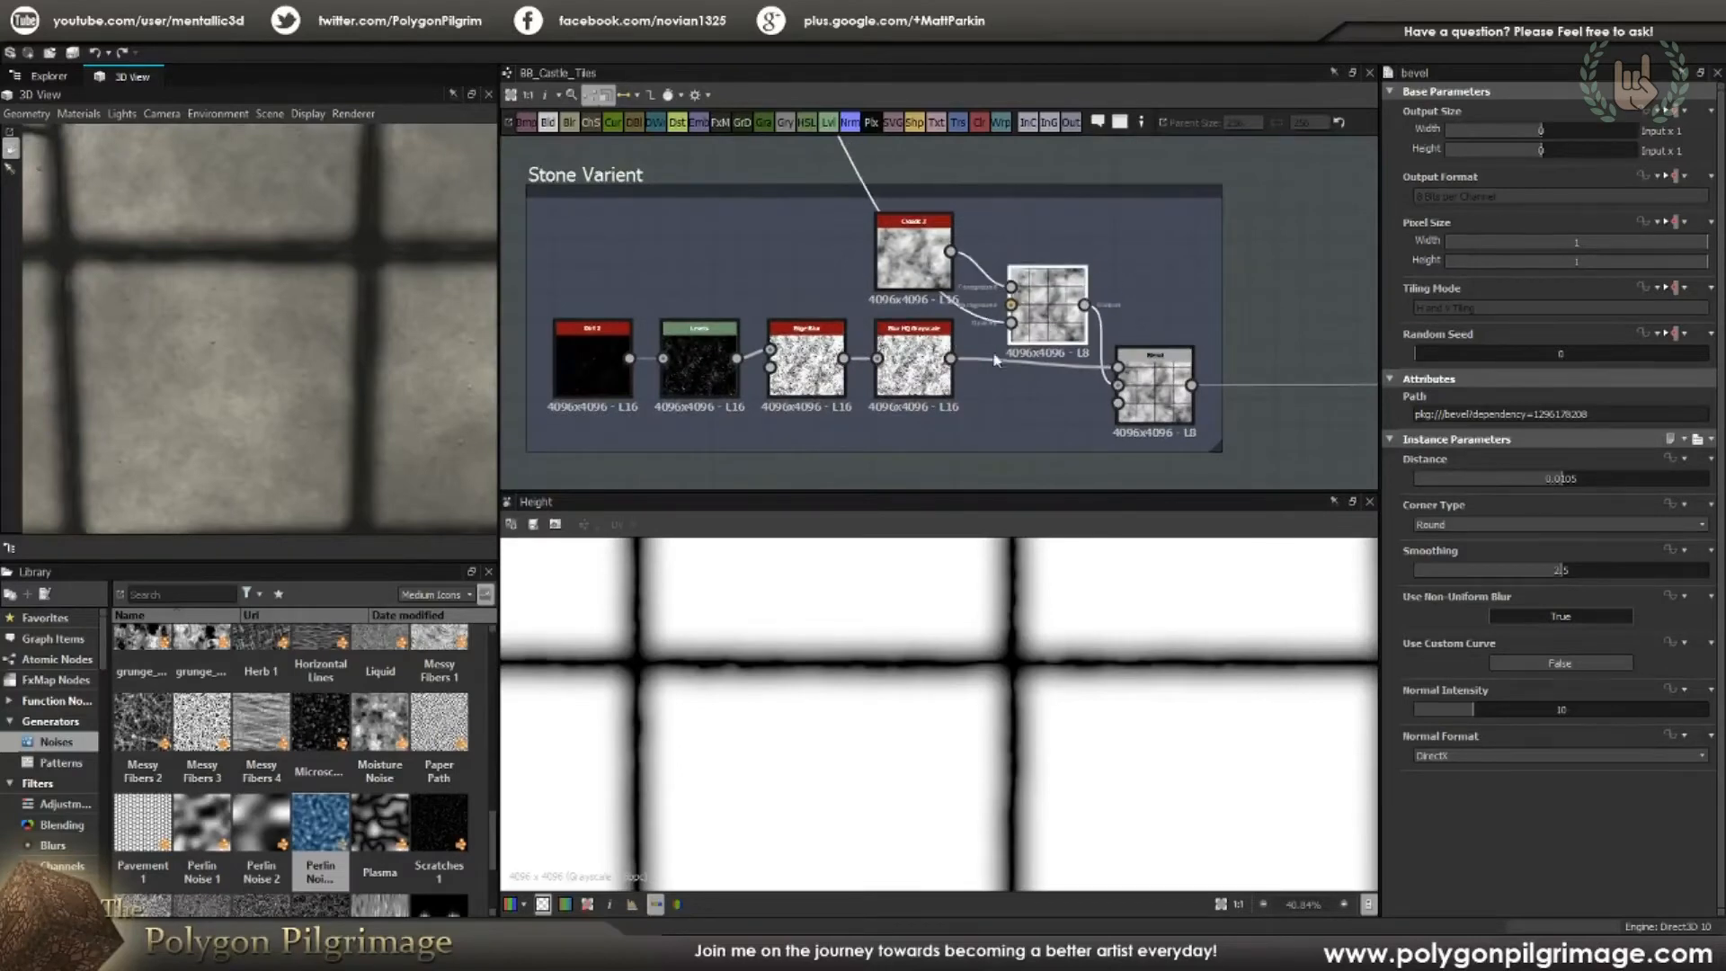
{"action": "left_click", "coordinate": [1054, 321]}
{"action": "double_click", "coordinate": [1054, 322]}
{"action": "scroll", "coordinate": [930, 726], "scroll_direction": "down", "scroll_amount": 3}
{"action": "scroll", "coordinate": [929, 727], "scroll_direction": "up", "scroll_amount": 2}
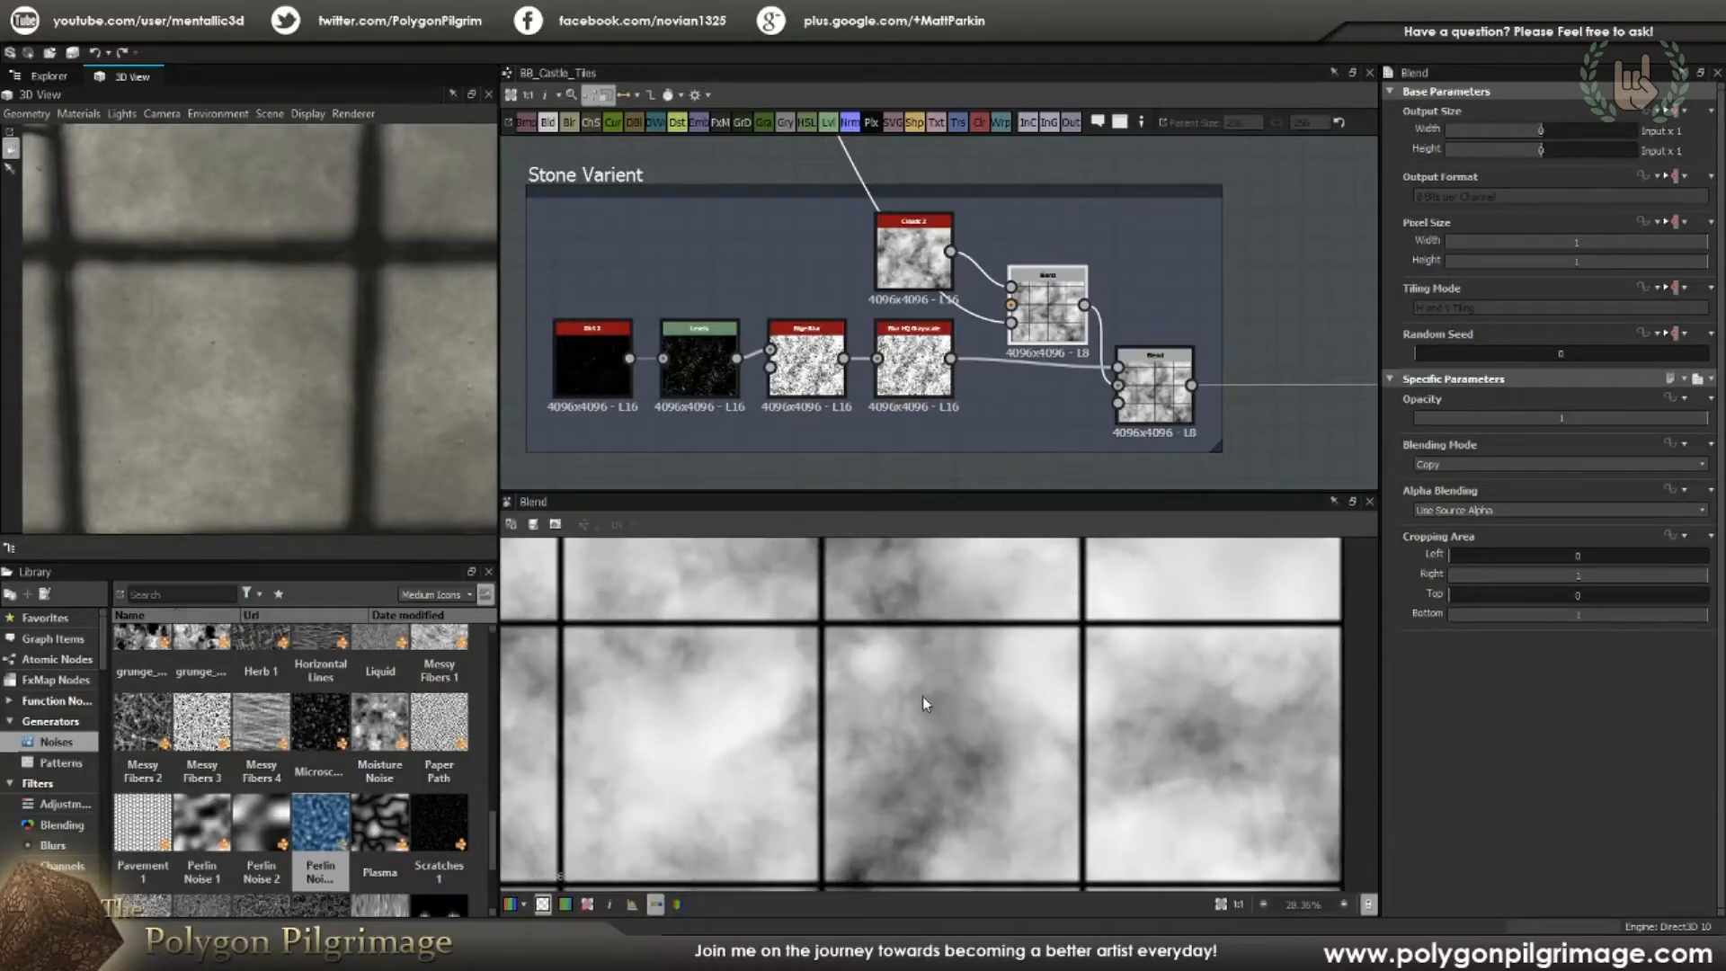
{"action": "scroll", "coordinate": [925, 702], "scroll_direction": "down", "scroll_amount": 2}
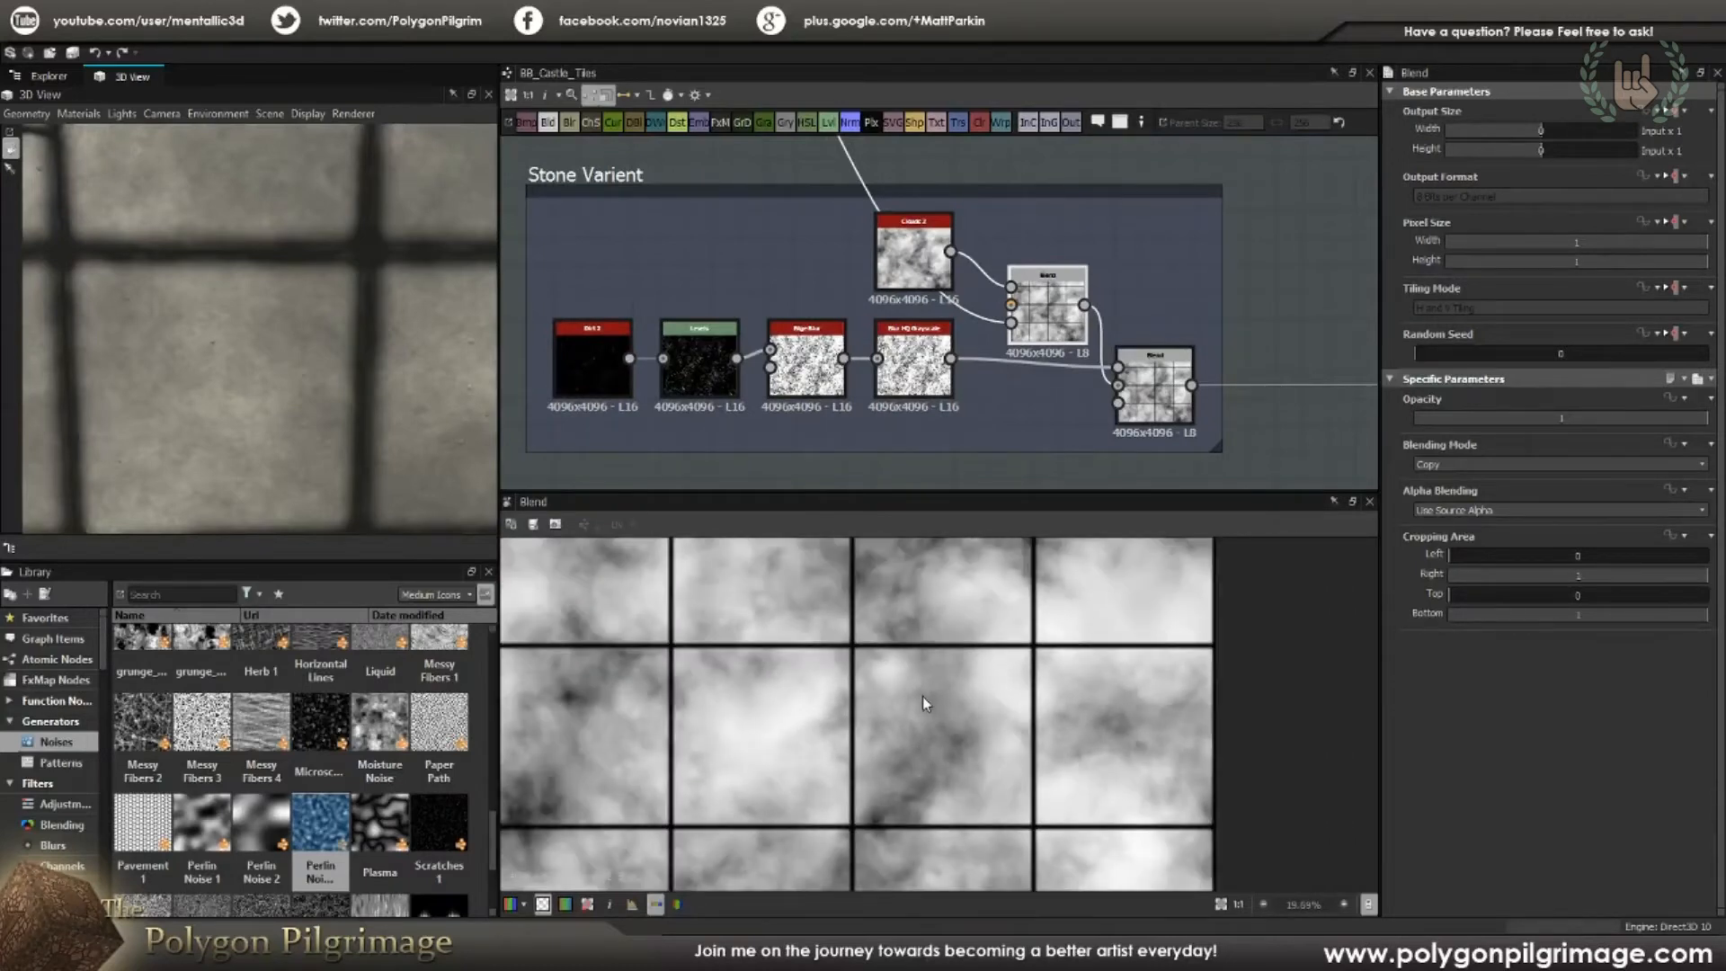
{"action": "scroll", "coordinate": [646, 343], "scroll_direction": "up", "scroll_amount": 3}
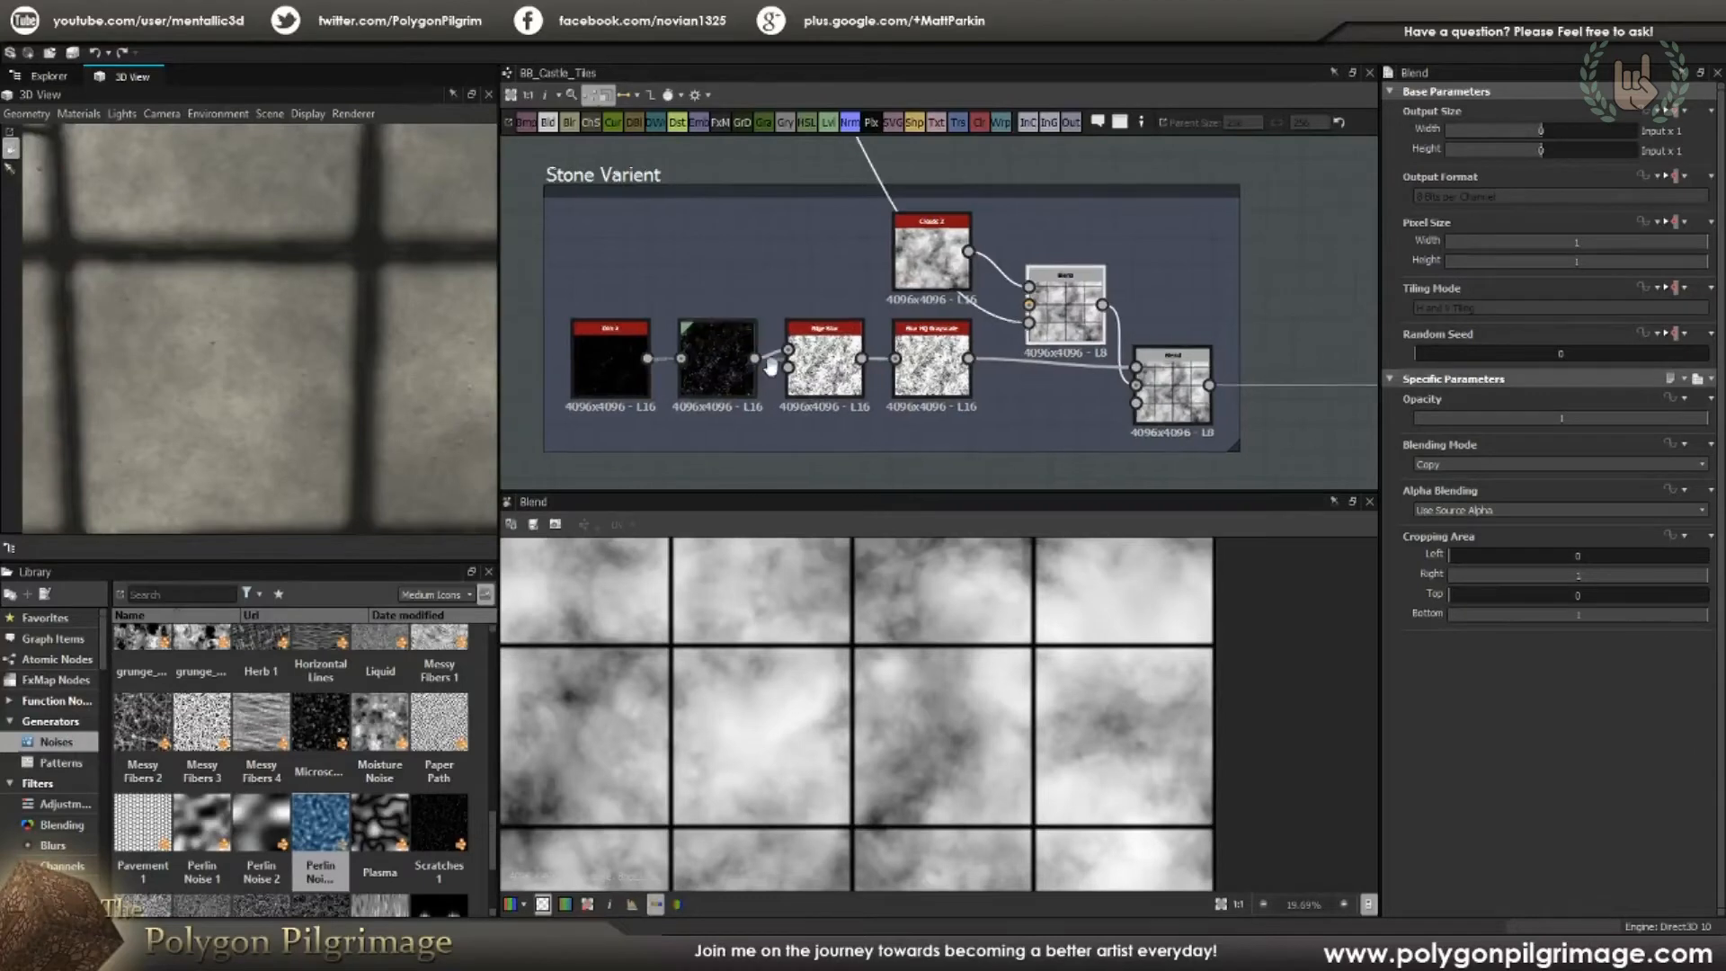
Step: Compare the Dirt 2 noise in the Stone Varient frame with the output and histogram of the Levels node after it
{"action": "double_click", "coordinate": [643, 357]}
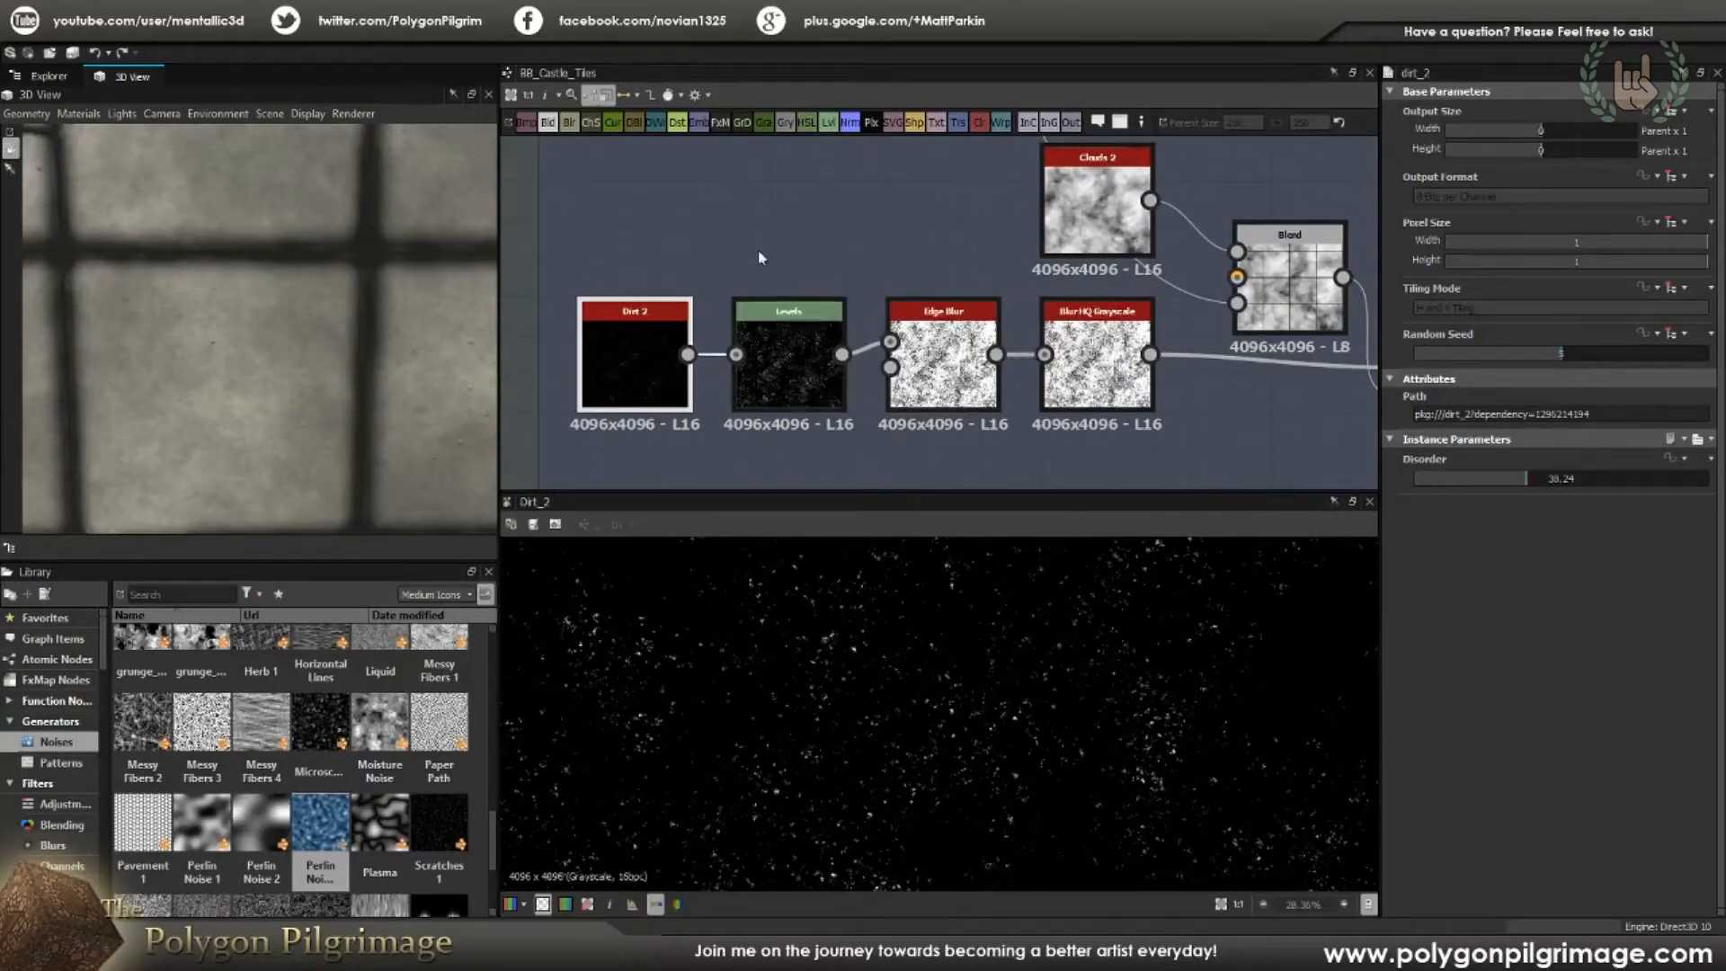
{"action": "middle_click_drag", "start_coordinate": [753, 381], "coordinate": [820, 376]}
{"action": "double_click", "coordinate": [860, 348]}
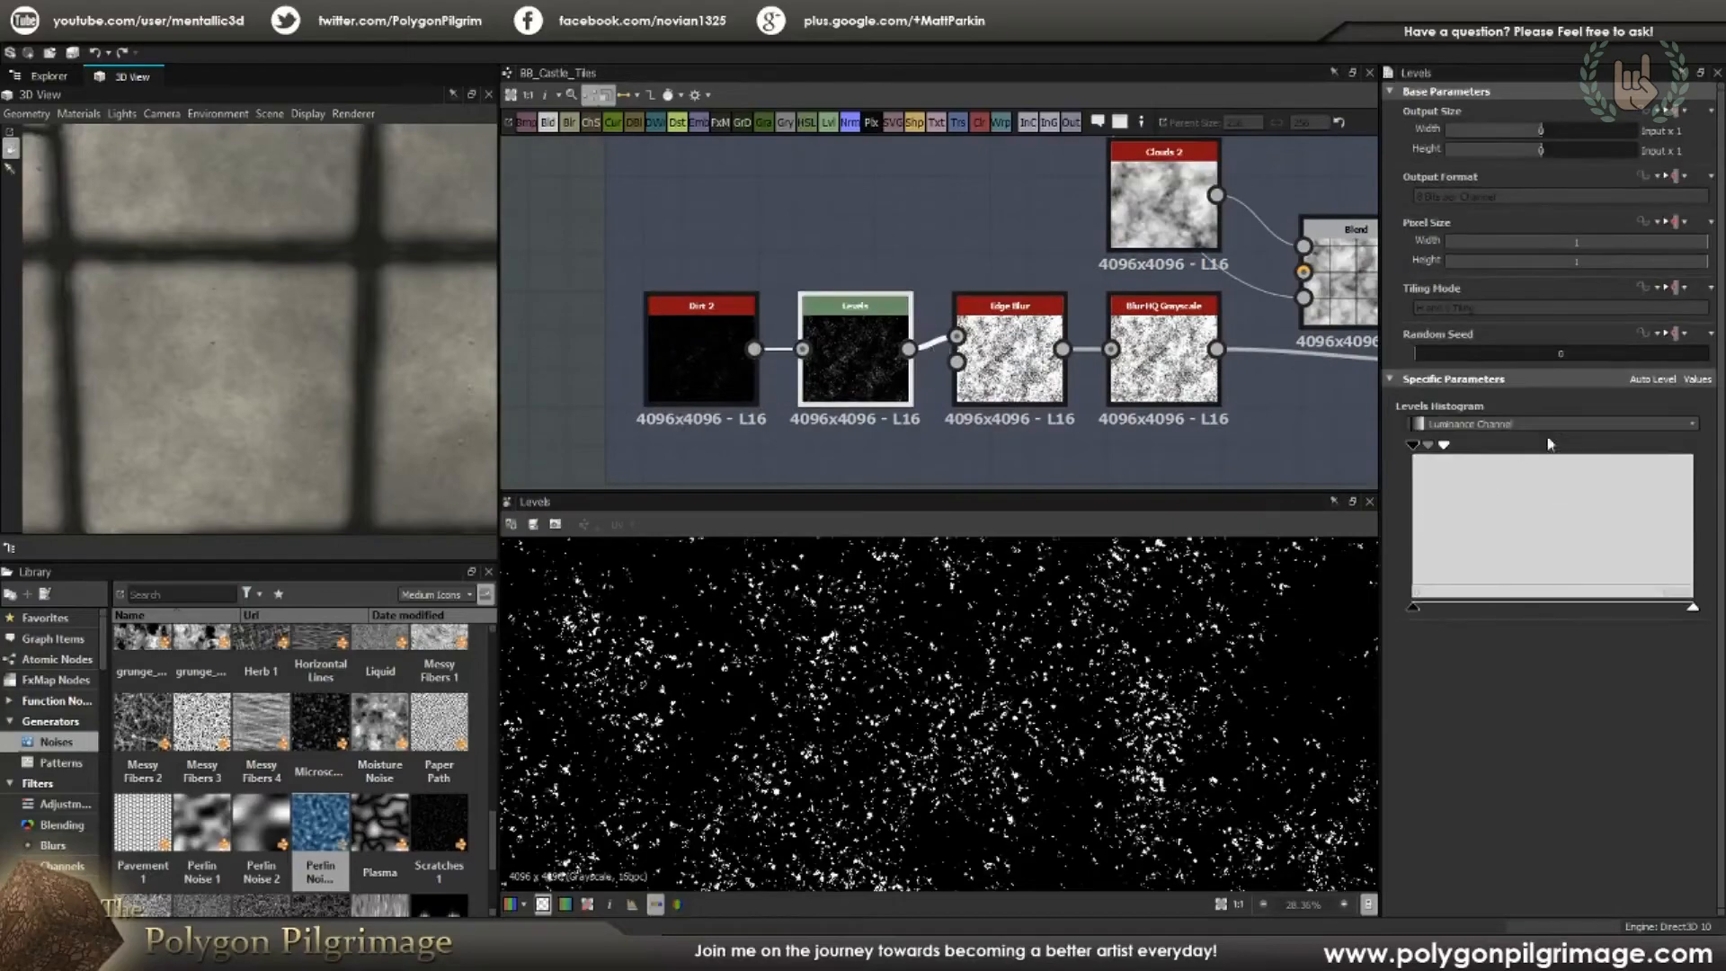
{"action": "scroll", "coordinate": [886, 694], "scroll_direction": "up", "scroll_amount": 3}
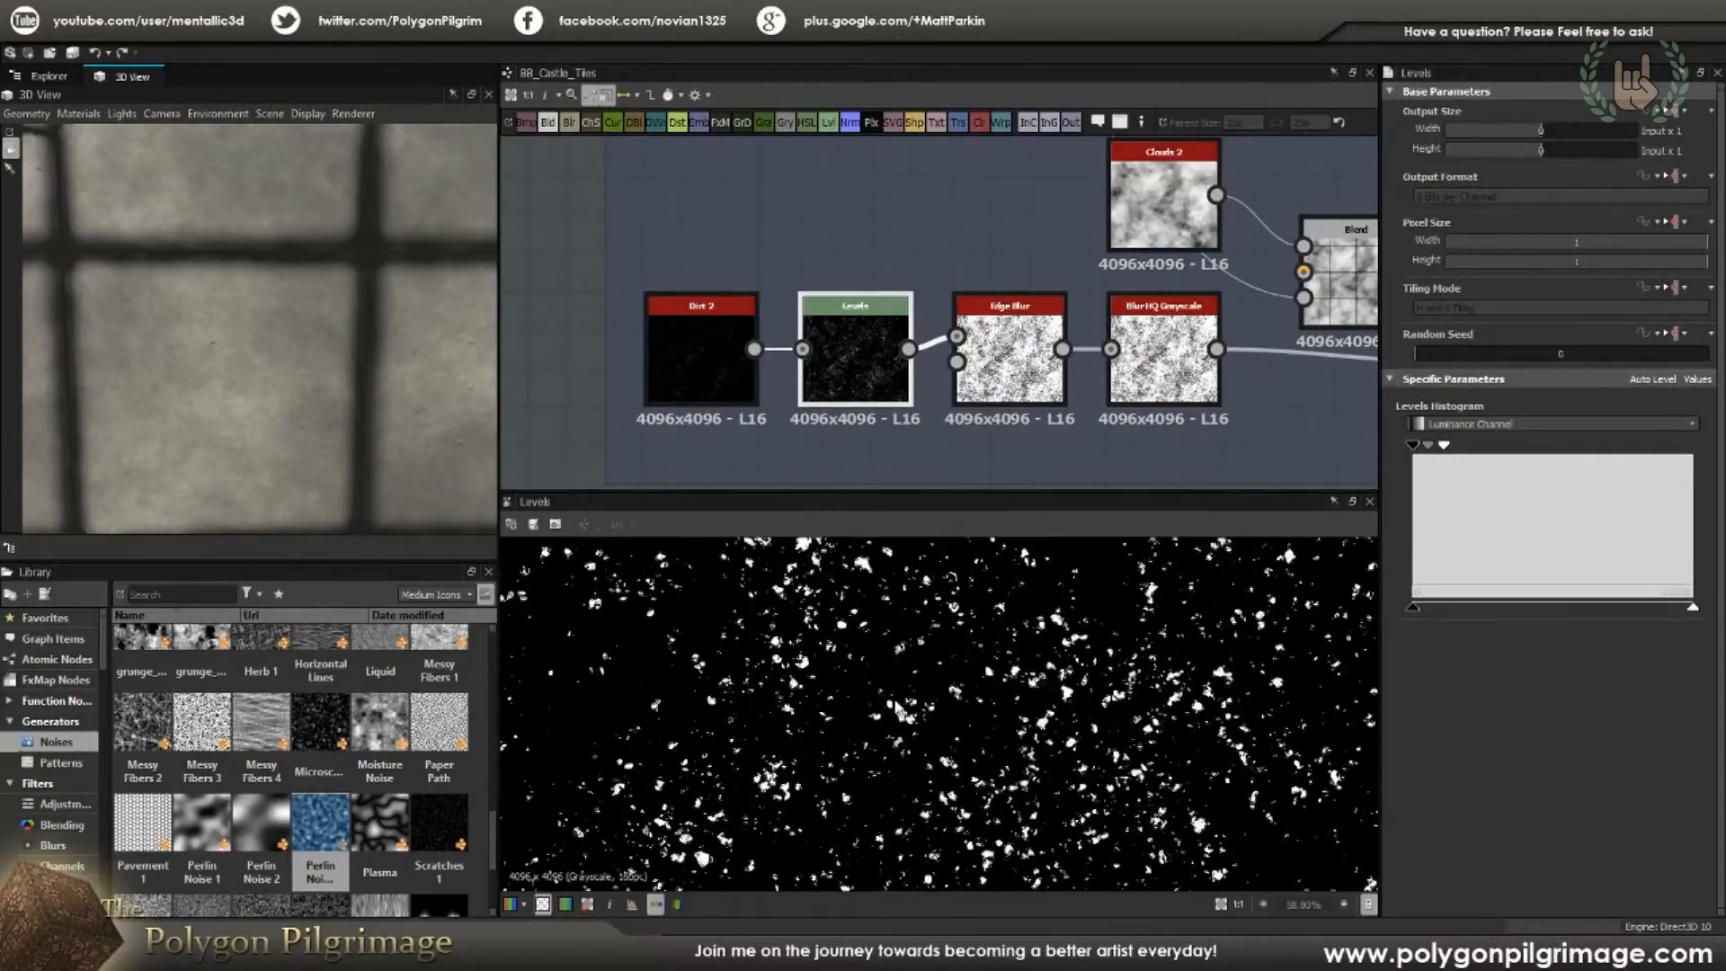
{"action": "scroll", "coordinate": [1072, 705], "scroll_direction": "down", "scroll_amount": 2}
Step: Inspect the Edge Blur node's parameters and the enlarged spots in its output
{"action": "middle_click_drag", "start_coordinate": [1007, 368], "coordinate": [802, 330]}
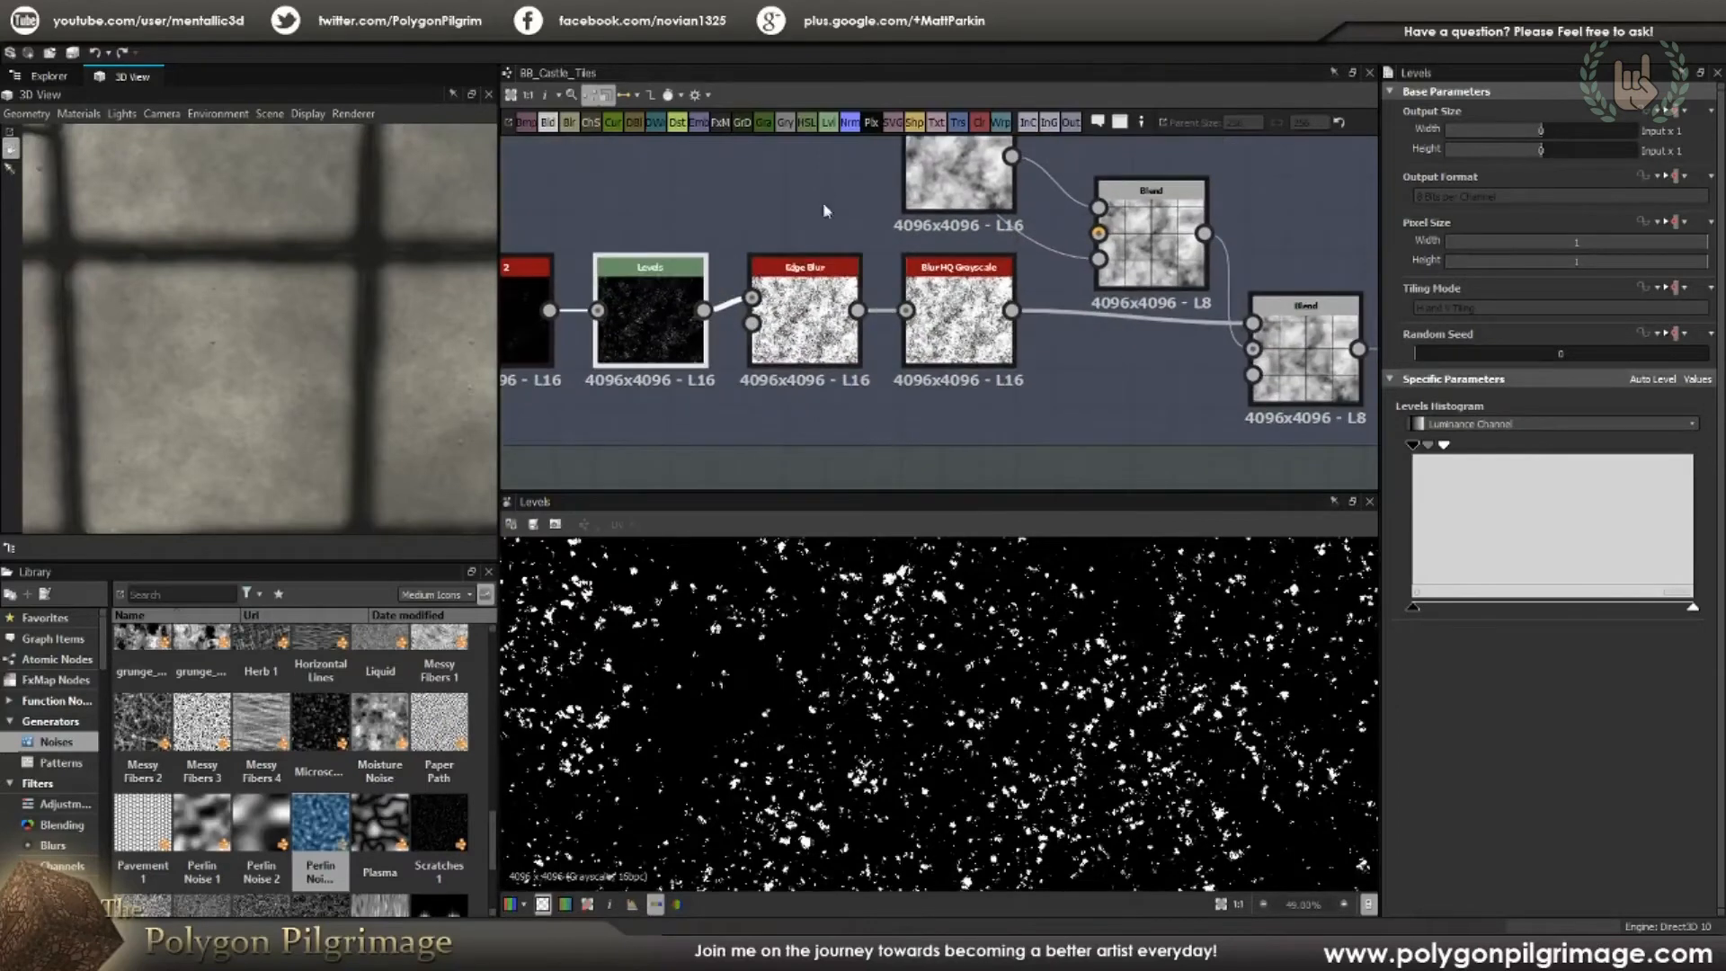
{"action": "double_click", "coordinate": [803, 324]}
{"action": "scroll", "coordinate": [1101, 659], "scroll_direction": "up", "scroll_amount": 4}
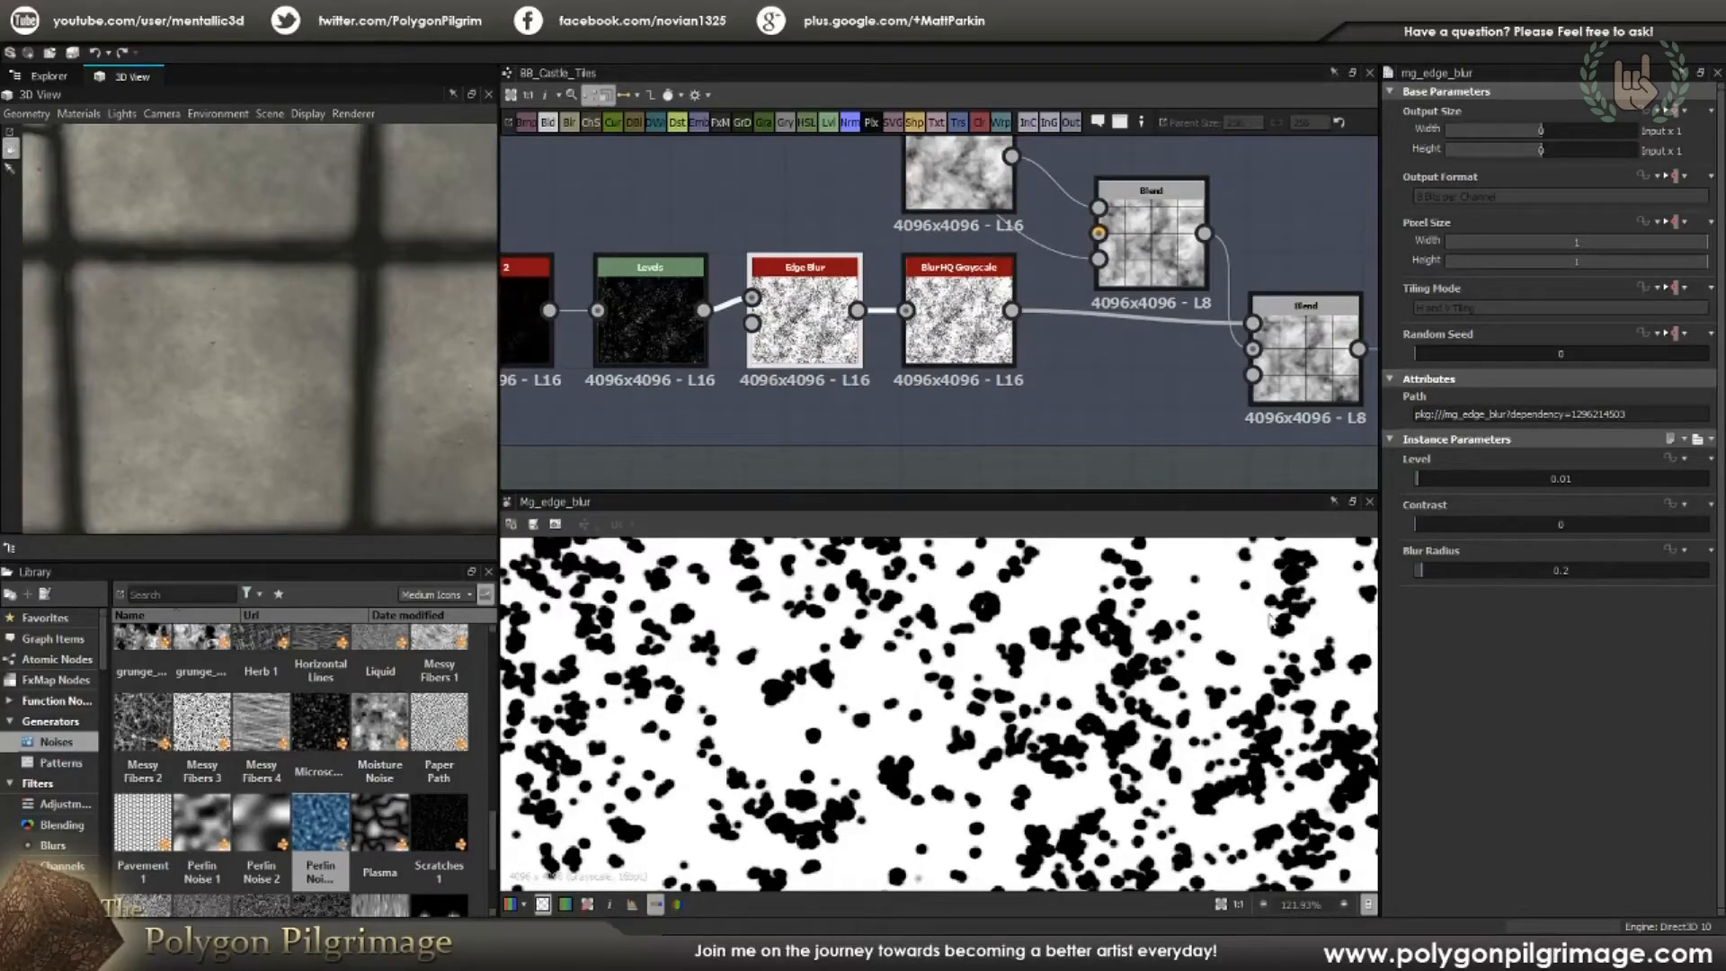
{"action": "scroll", "coordinate": [1301, 621], "scroll_direction": "up", "scroll_amount": 3}
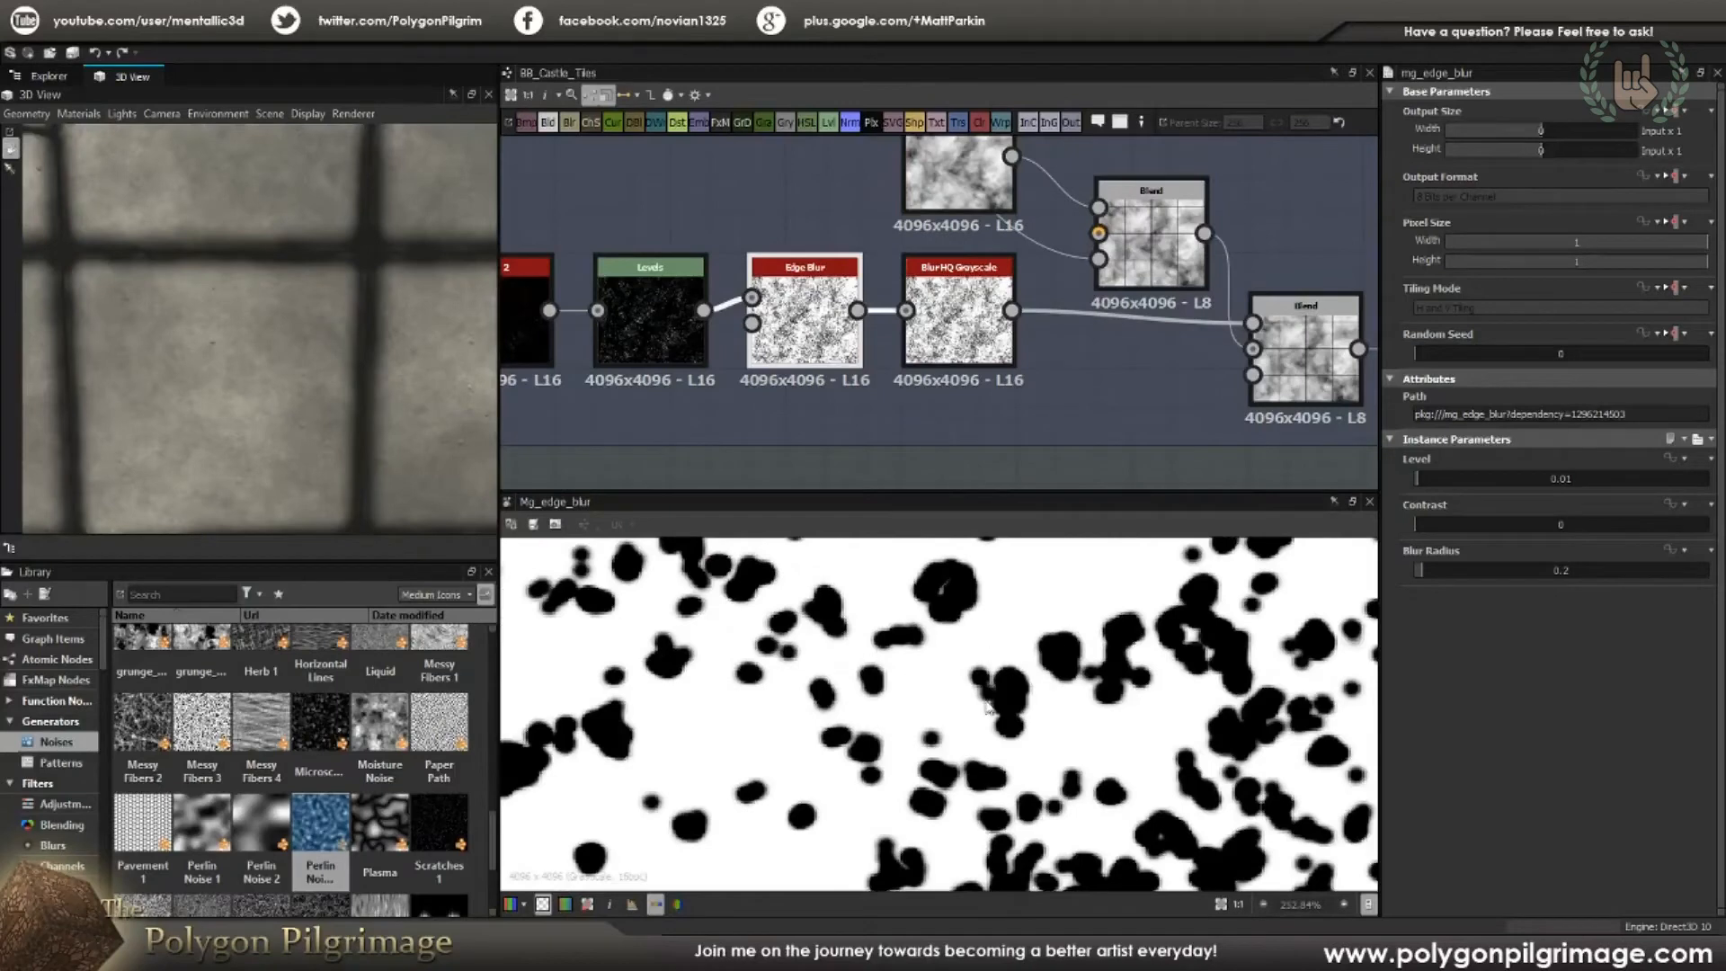
{"action": "scroll", "coordinate": [1117, 748], "scroll_direction": "down", "scroll_amount": 3}
{"action": "middle_click_drag", "start_coordinate": [759, 667], "coordinate": [857, 752]}
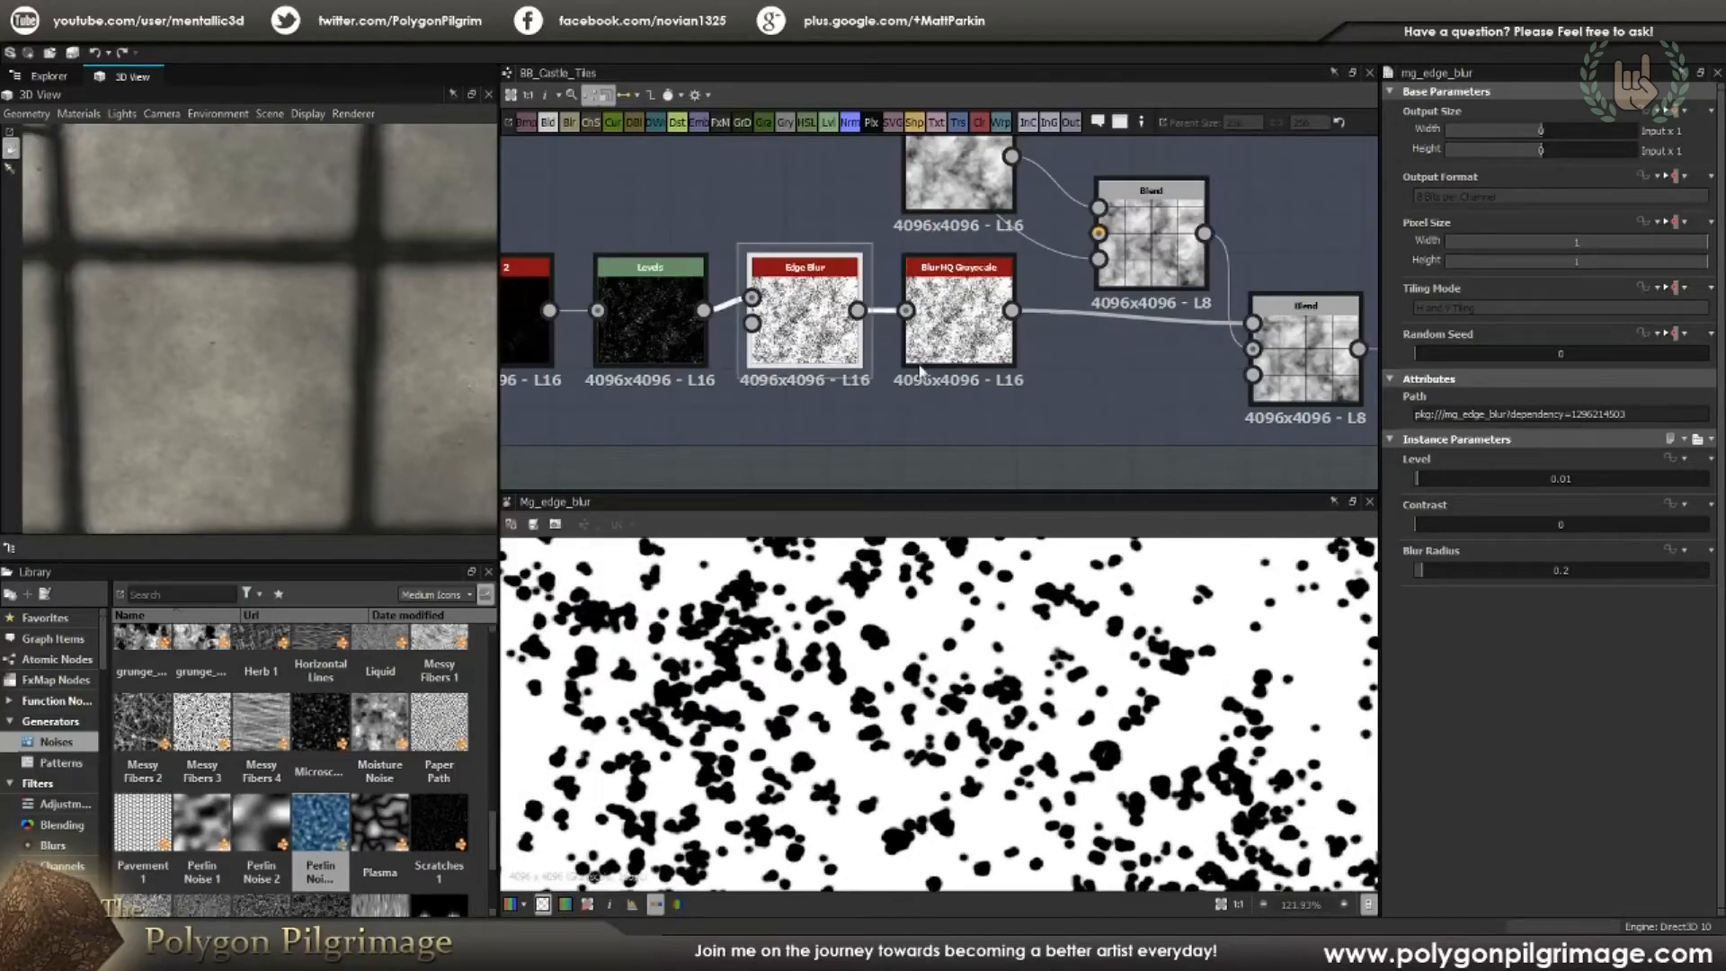
Step: Preview the Blur HQ Grayscale node after Edge Blur and examine its softened spots and blur parameters
{"action": "middle_click_drag", "start_coordinate": [912, 386], "coordinate": [907, 438]}
{"action": "left_click", "coordinate": [950, 381]}
{"action": "double_click", "coordinate": [950, 381]}
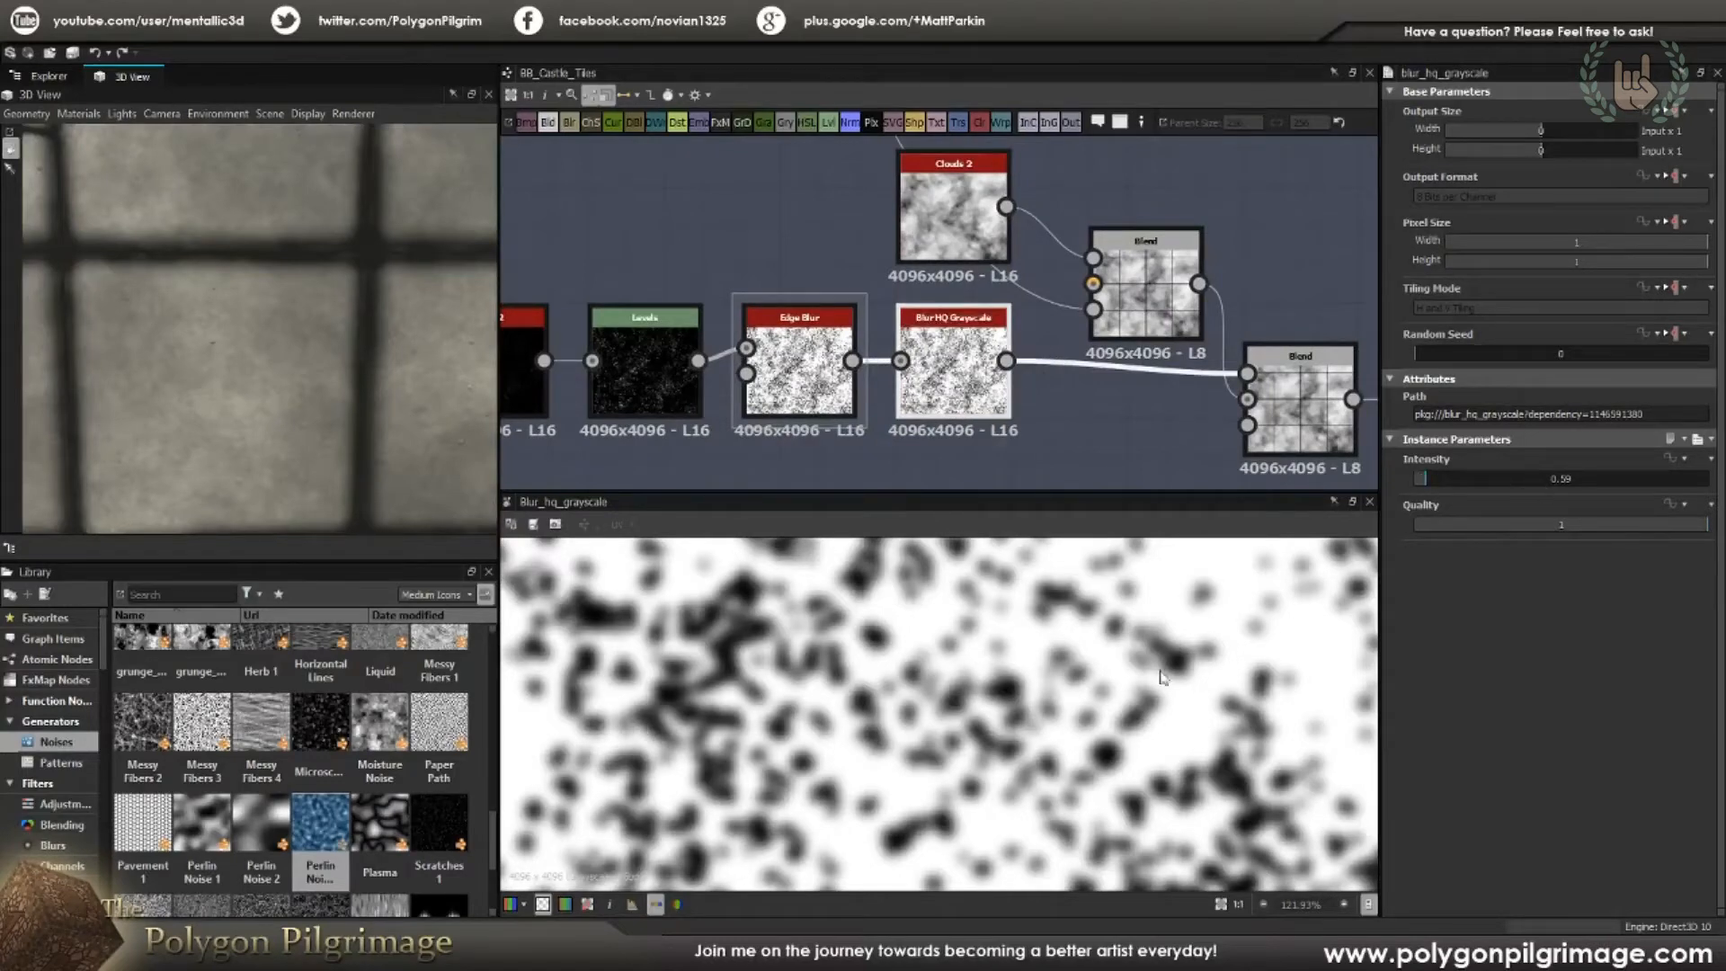
{"action": "scroll", "coordinate": [1202, 672], "scroll_direction": "down", "scroll_amount": 3}
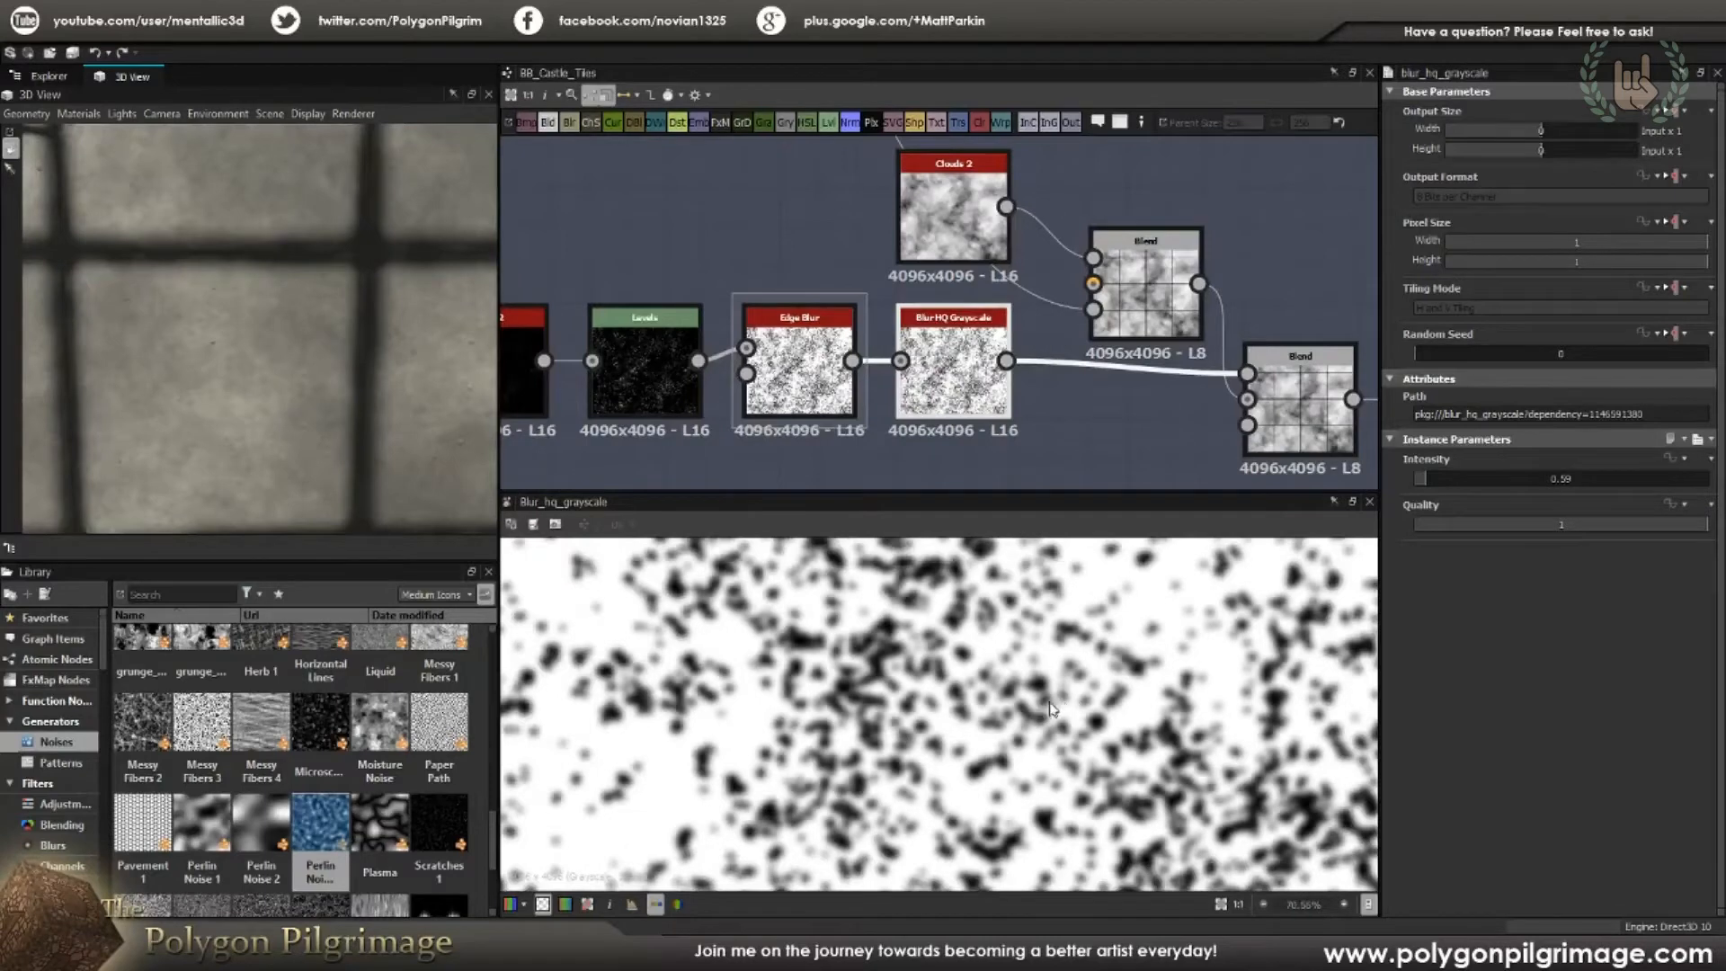
{"action": "scroll", "coordinate": [899, 676], "scroll_direction": "up", "scroll_amount": 3}
{"action": "scroll", "coordinate": [1096, 690], "scroll_direction": "up", "scroll_amount": 2}
{"action": "middle_click_drag", "start_coordinate": [1094, 651], "coordinate": [1062, 737]}
{"action": "scroll", "coordinate": [1054, 720], "scroll_direction": "down", "scroll_amount": 2}
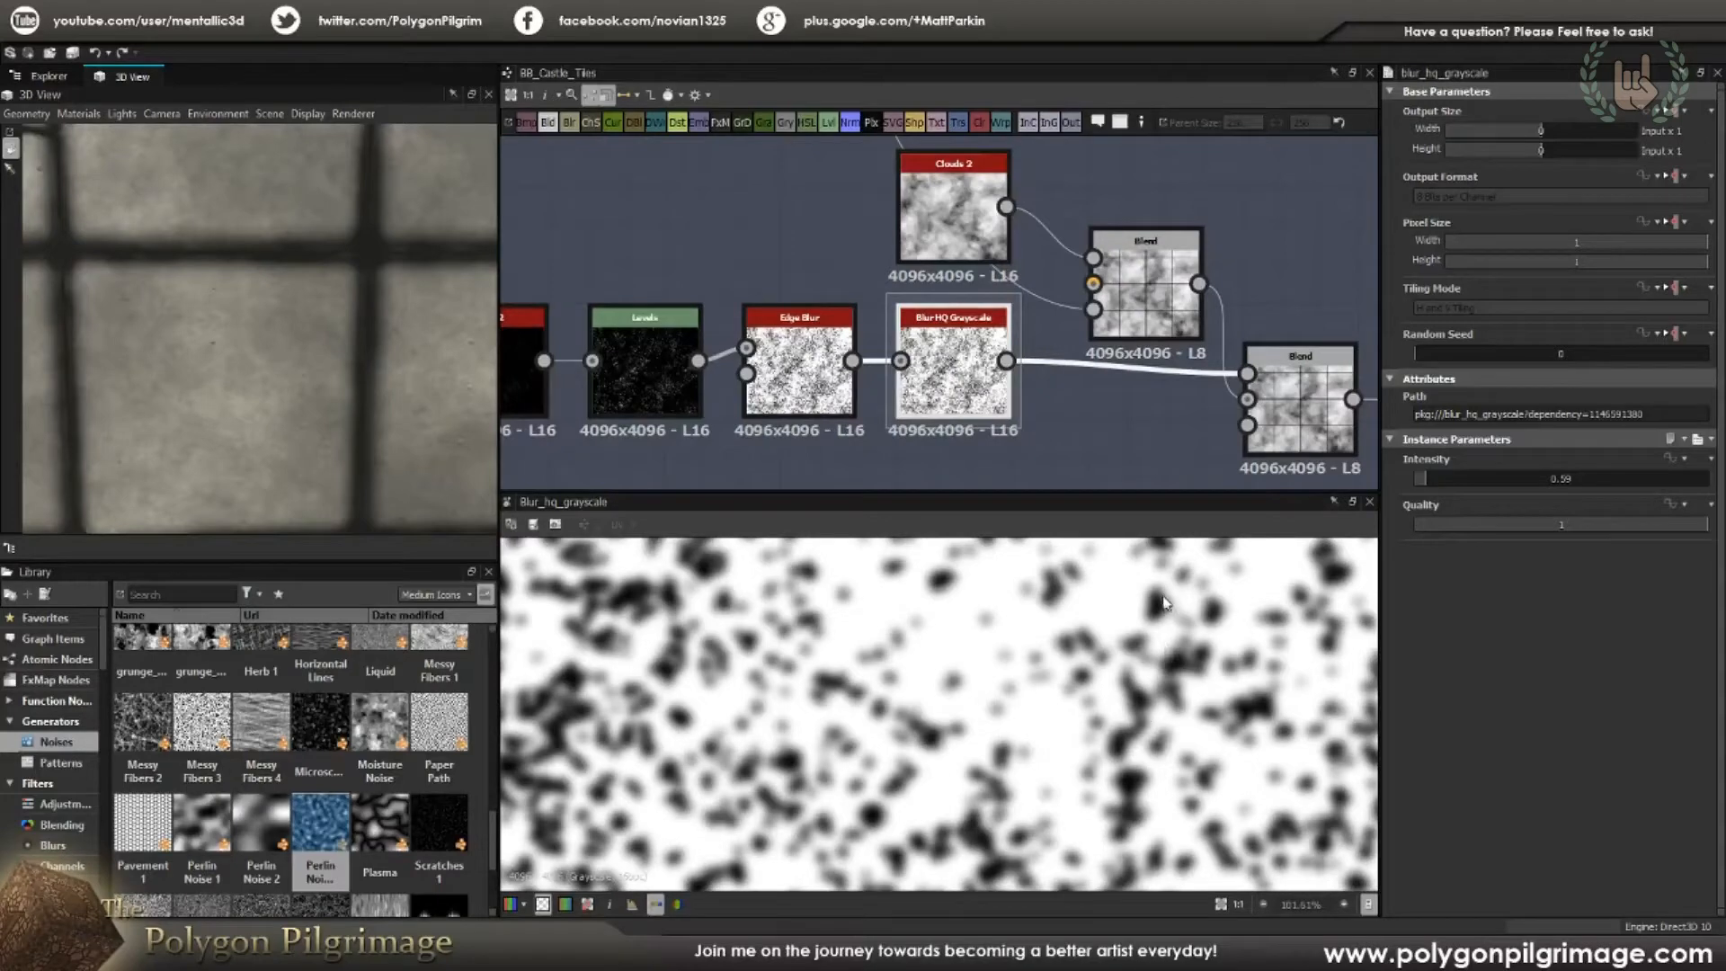
{"action": "middle_click_drag", "start_coordinate": [1086, 667], "coordinate": [920, 672]}
{"action": "scroll", "coordinate": [1028, 720], "scroll_direction": "down", "scroll_amount": 1}
{"action": "scroll", "coordinate": [920, 672], "scroll_direction": "up", "scroll_amount": 4}
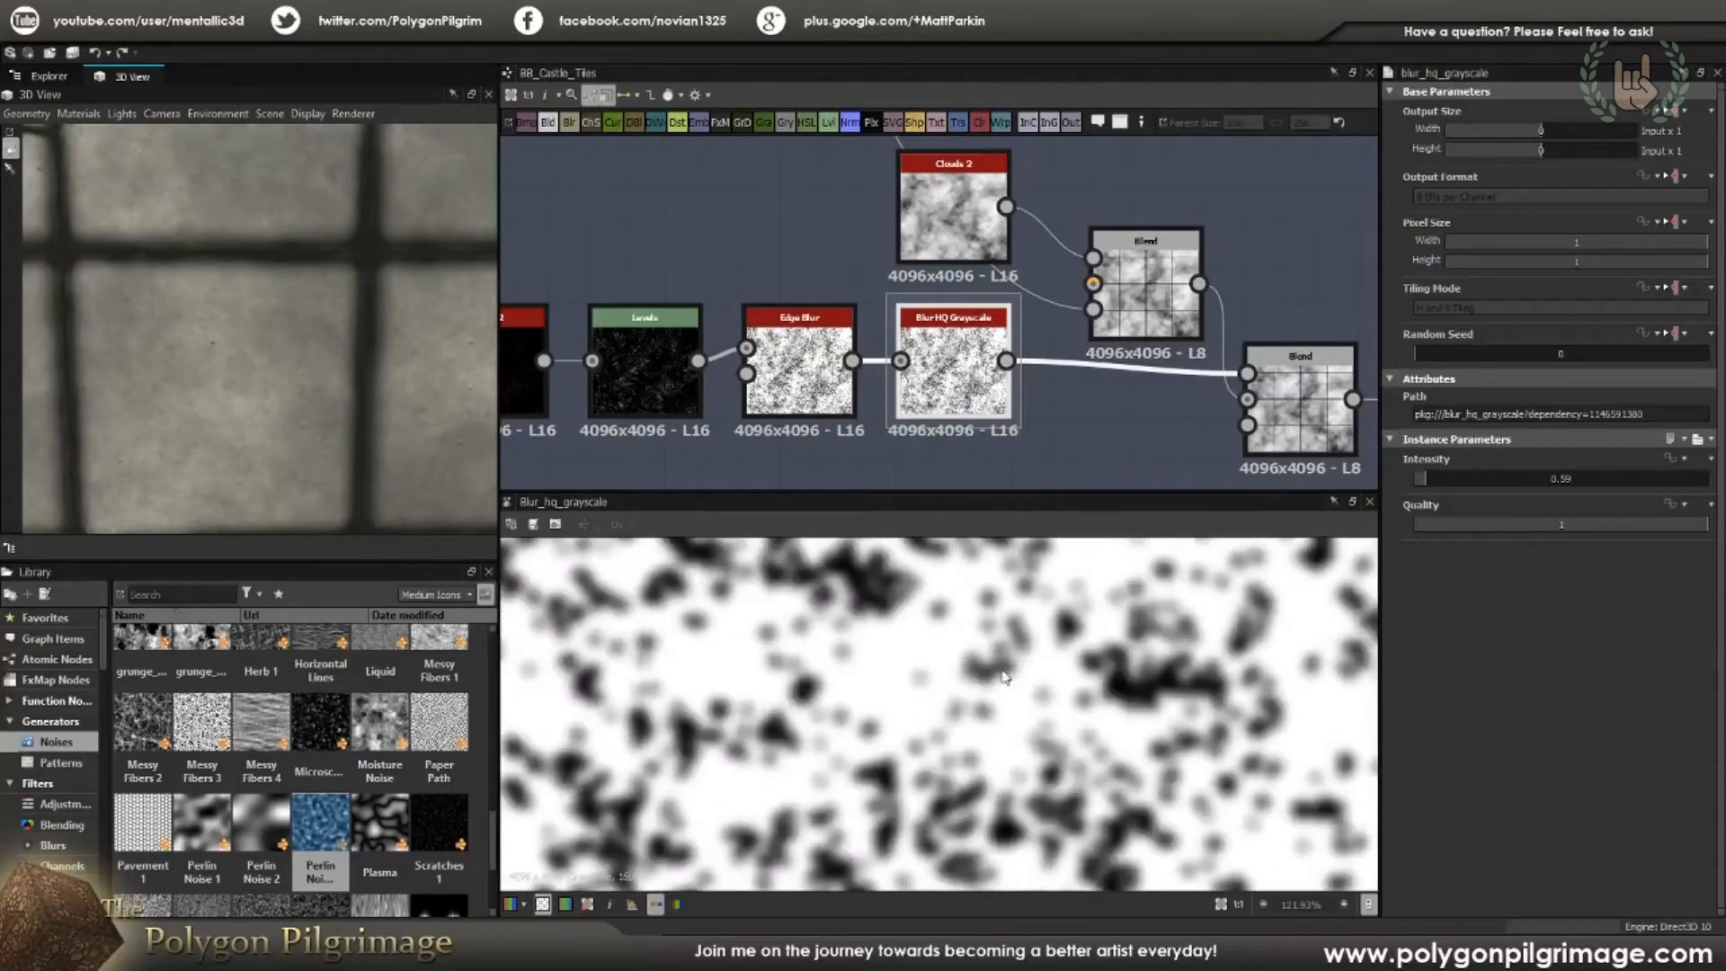
{"action": "scroll", "coordinate": [1120, 684], "scroll_direction": "down", "scroll_amount": 2}
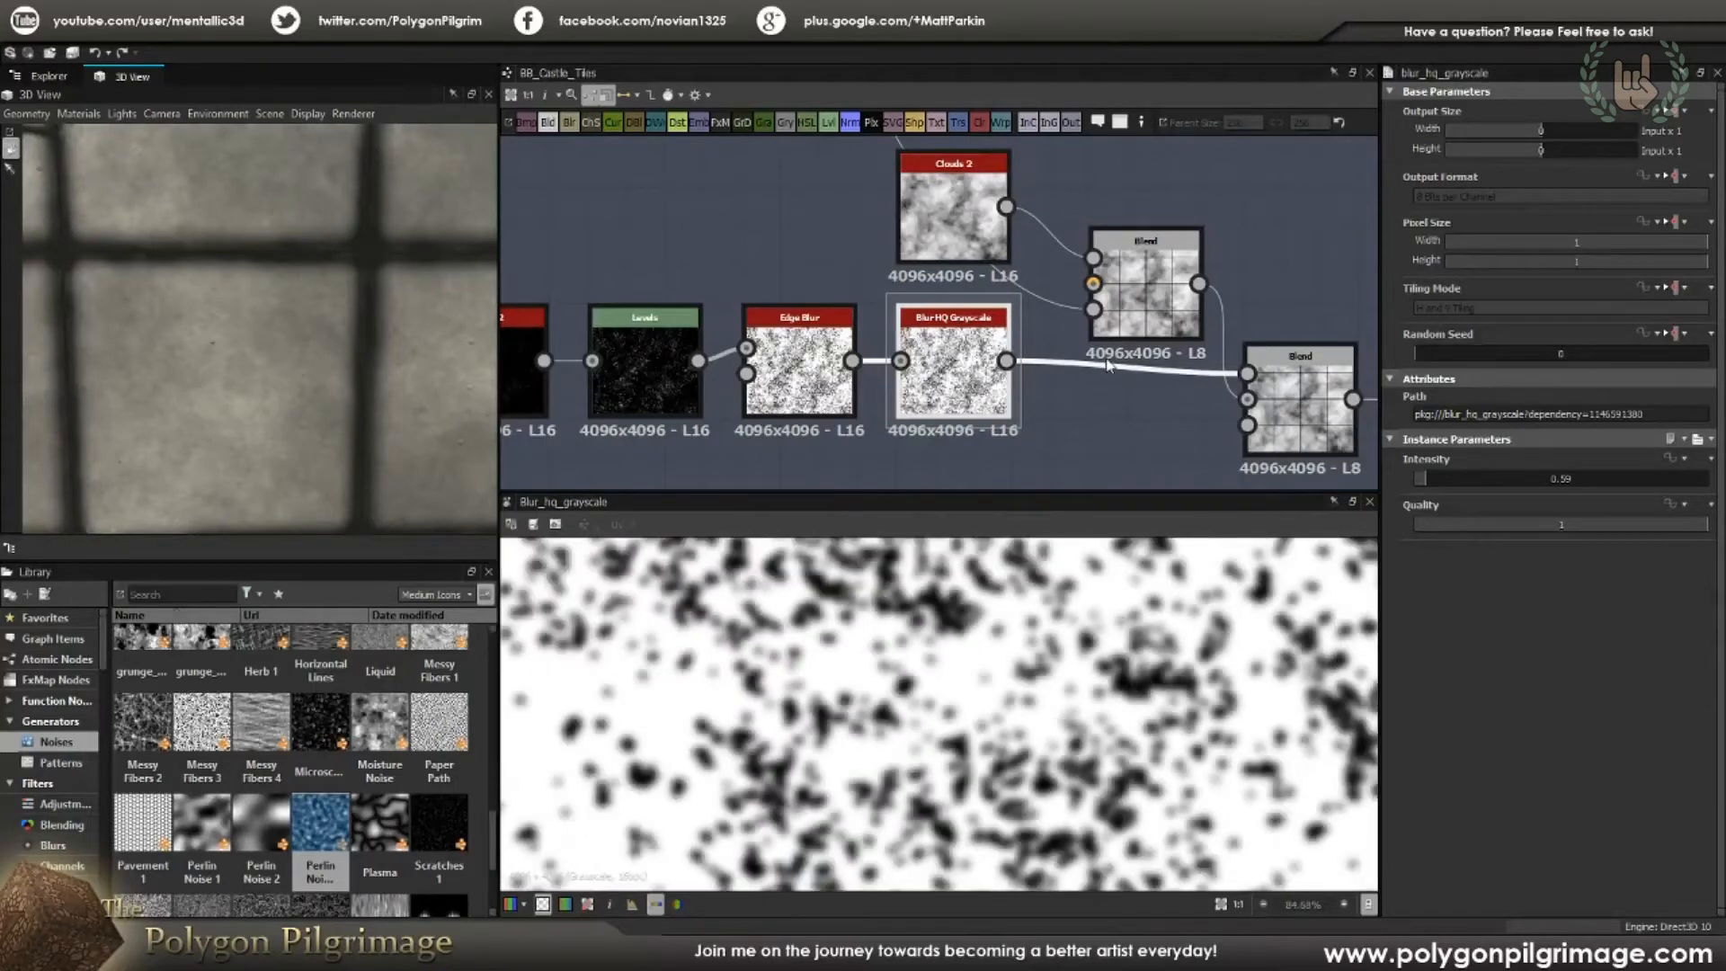
Step: Compare the Clouds 2 output with the output of the Copy-mode Blend it feeds in the Stone Varient frame
{"action": "middle_click_drag", "start_coordinate": [1110, 367], "coordinate": [1016, 399]}
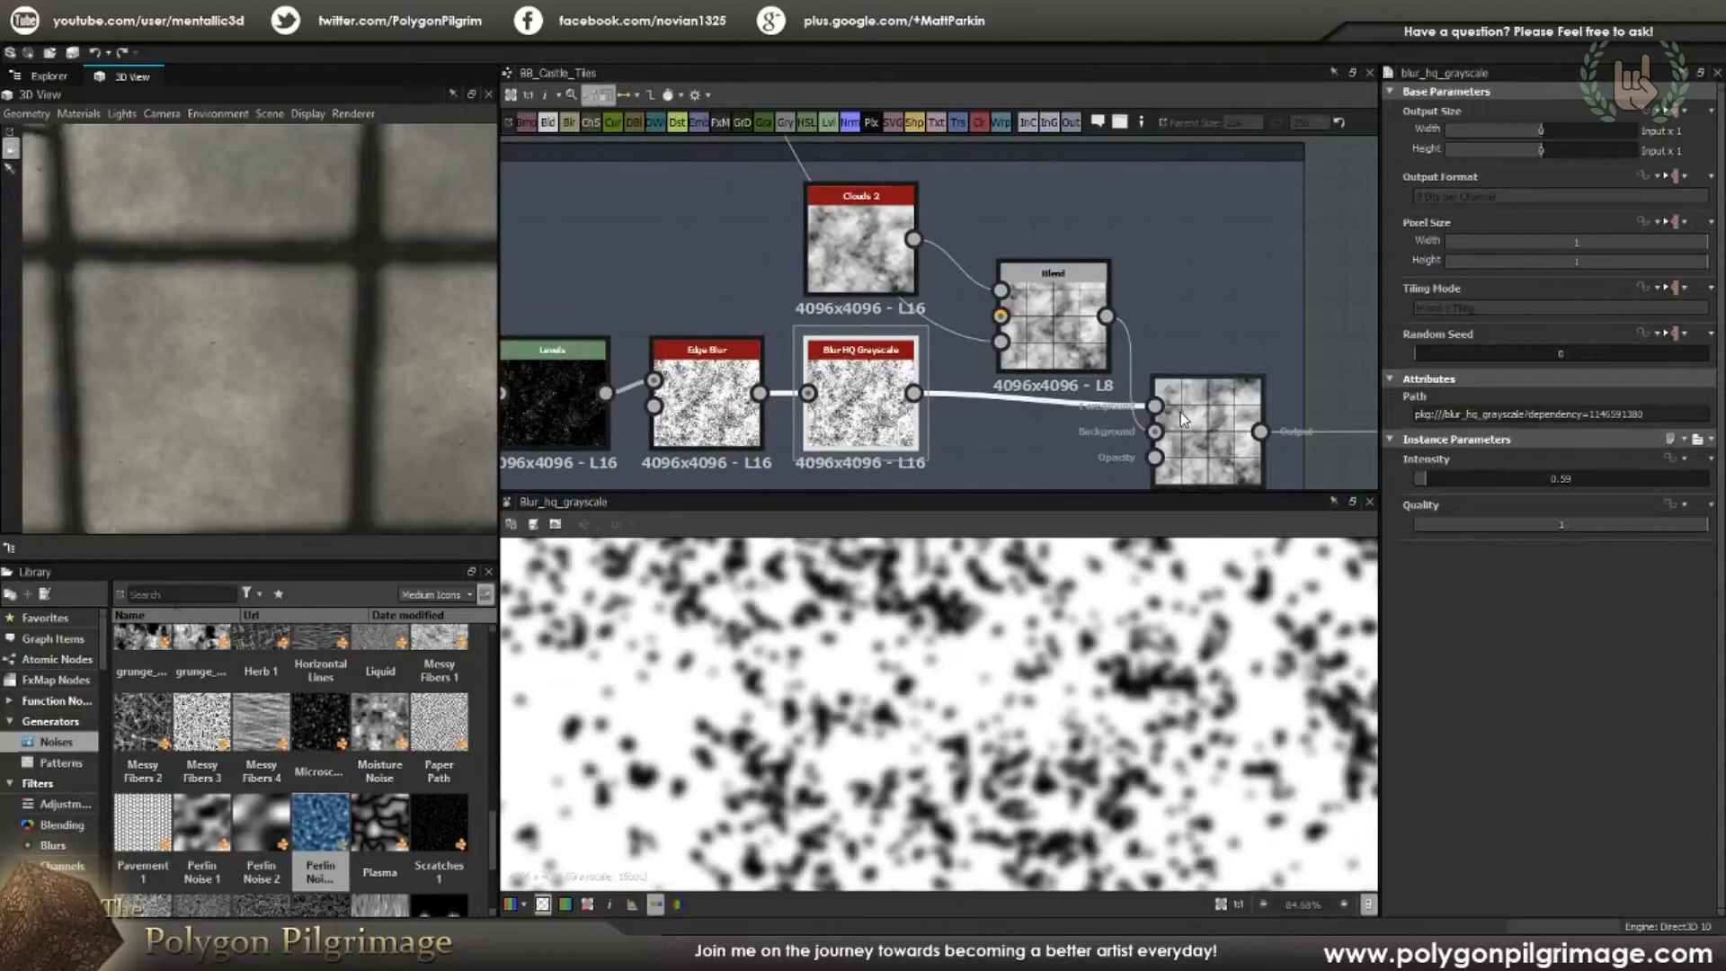
{"action": "middle_click_drag", "start_coordinate": [976, 309], "coordinate": [1010, 376]}
{"action": "double_click", "coordinate": [904, 288]}
{"action": "scroll", "coordinate": [949, 638], "scroll_direction": "down", "scroll_amount": 3}
{"action": "scroll", "coordinate": [948, 672], "scroll_direction": "up", "scroll_amount": 2}
{"action": "double_click", "coordinate": [1083, 412]}
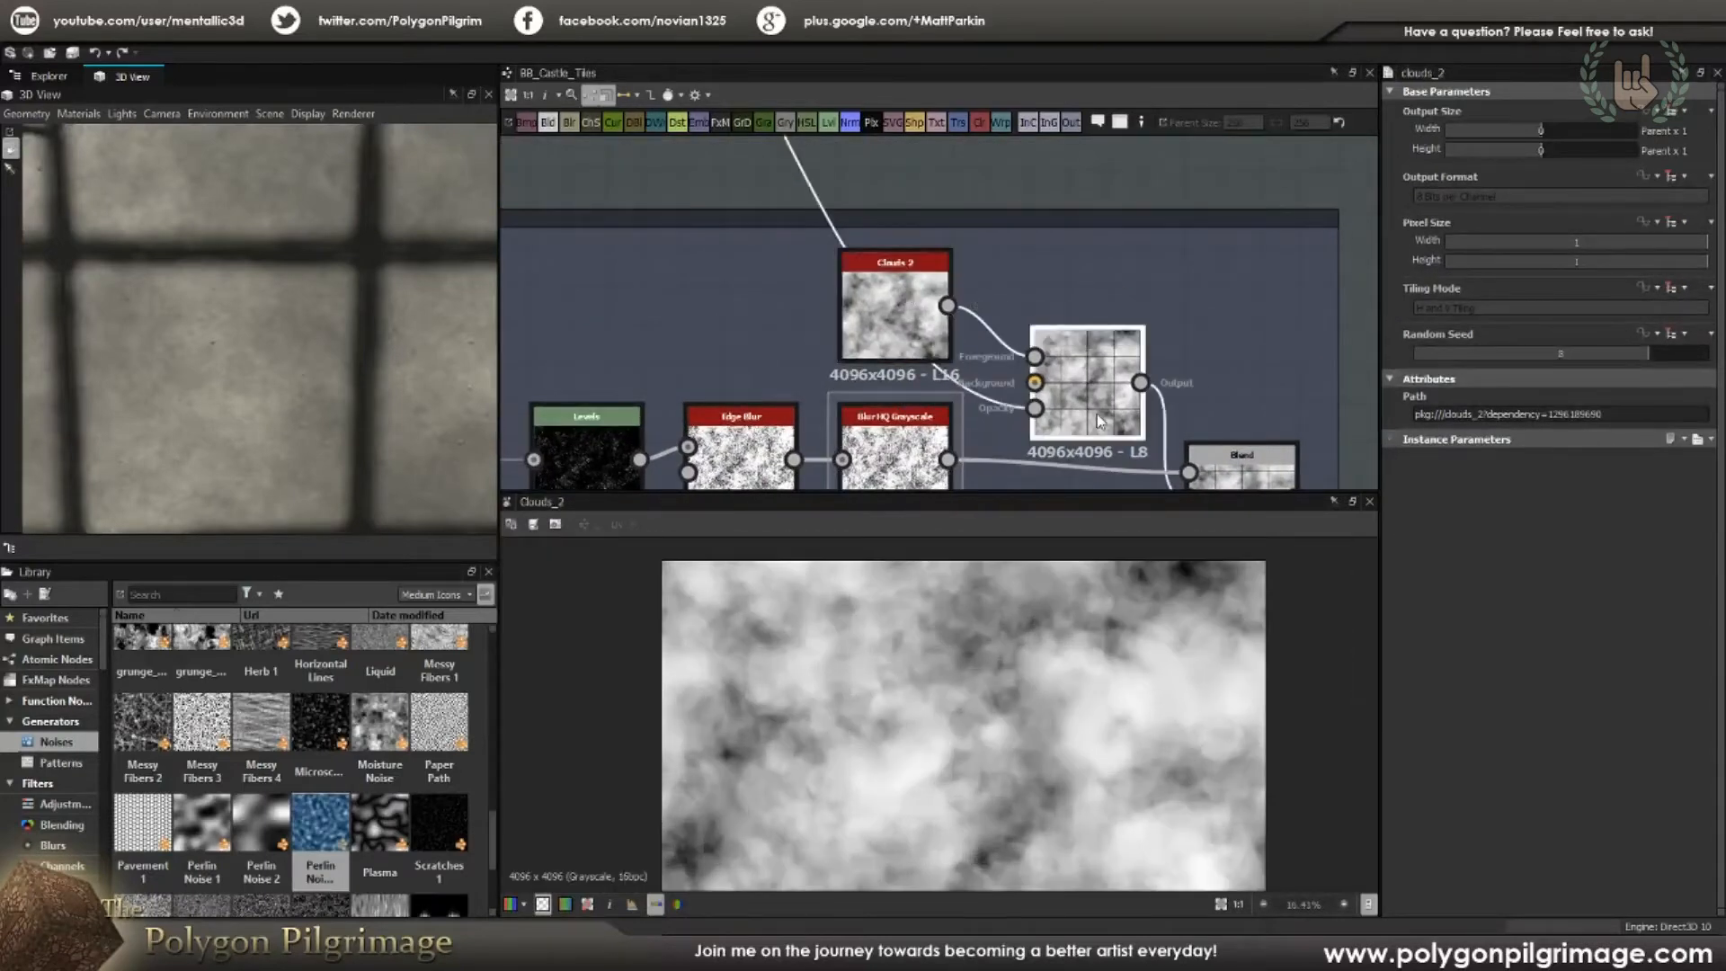
Step: Trace the Copy-mode Blend's mask connection back to the Brick Pattern frame and examine the joint grid in the blended clouds
{"action": "scroll", "coordinate": [1082, 415], "scroll_direction": "down", "scroll_amount": 3}
{"action": "scroll", "coordinate": [1082, 419], "scroll_direction": "down", "scroll_amount": 2}
{"action": "middle_click_drag", "start_coordinate": [981, 312], "coordinate": [987, 371]}
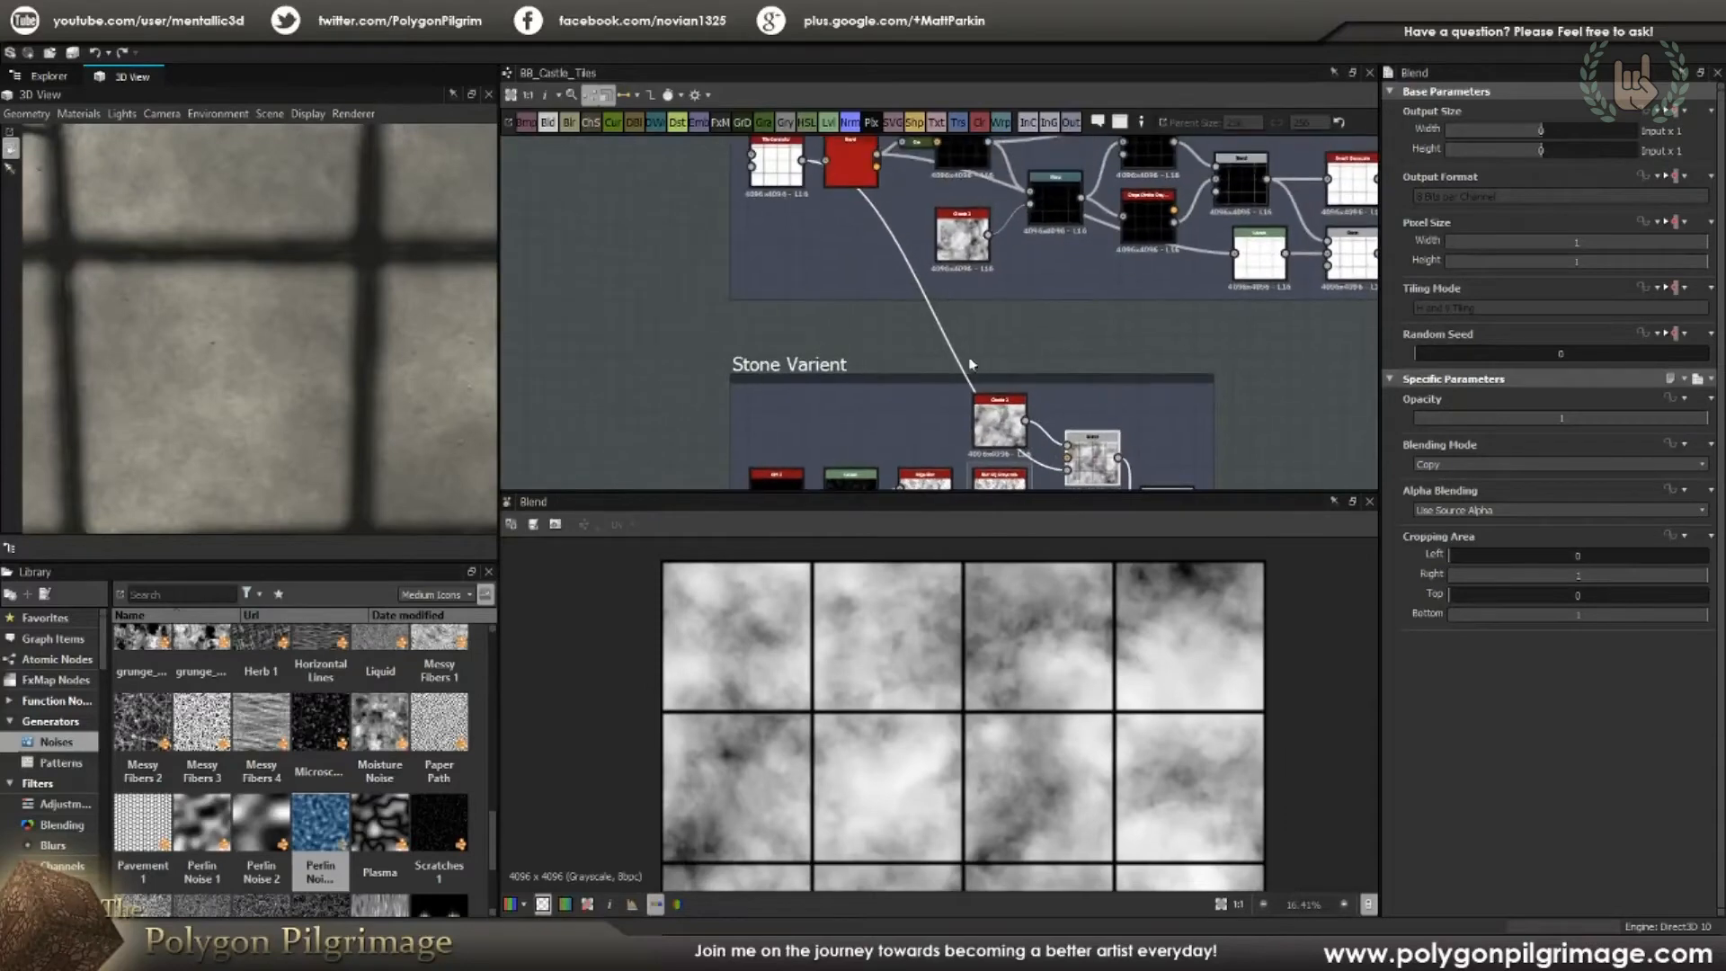
{"action": "scroll", "coordinate": [1083, 432], "scroll_direction": "up", "scroll_amount": 5}
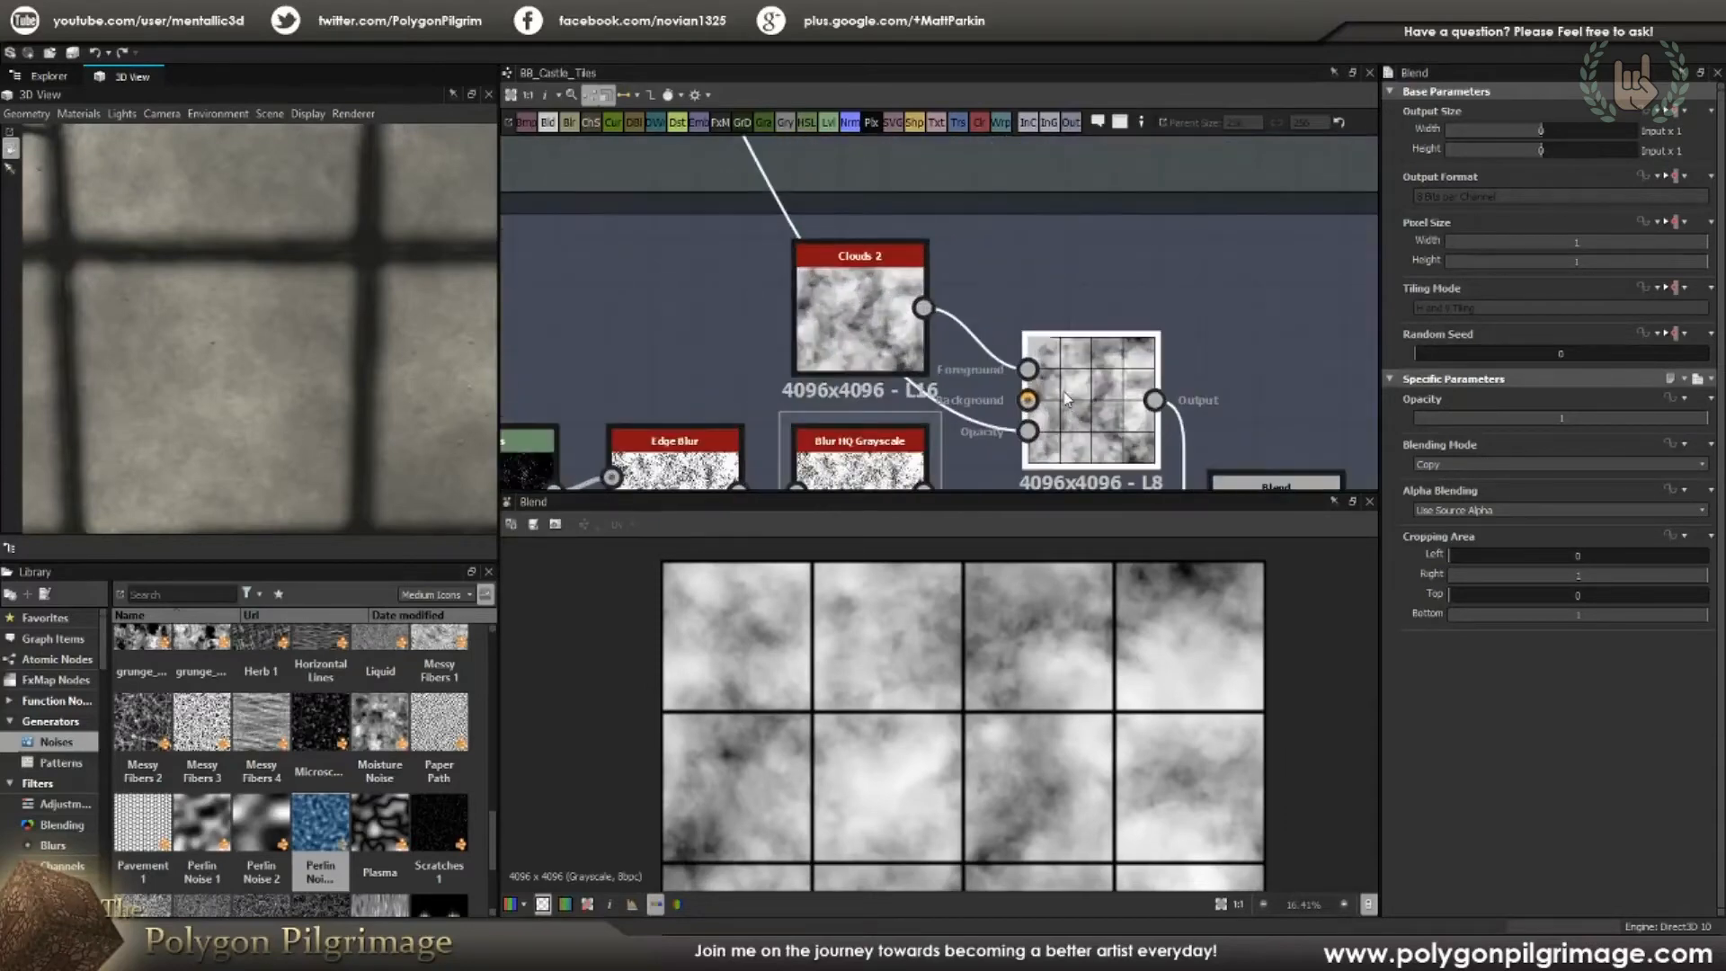
{"action": "scroll", "coordinate": [950, 680], "scroll_direction": "up", "scroll_amount": 3}
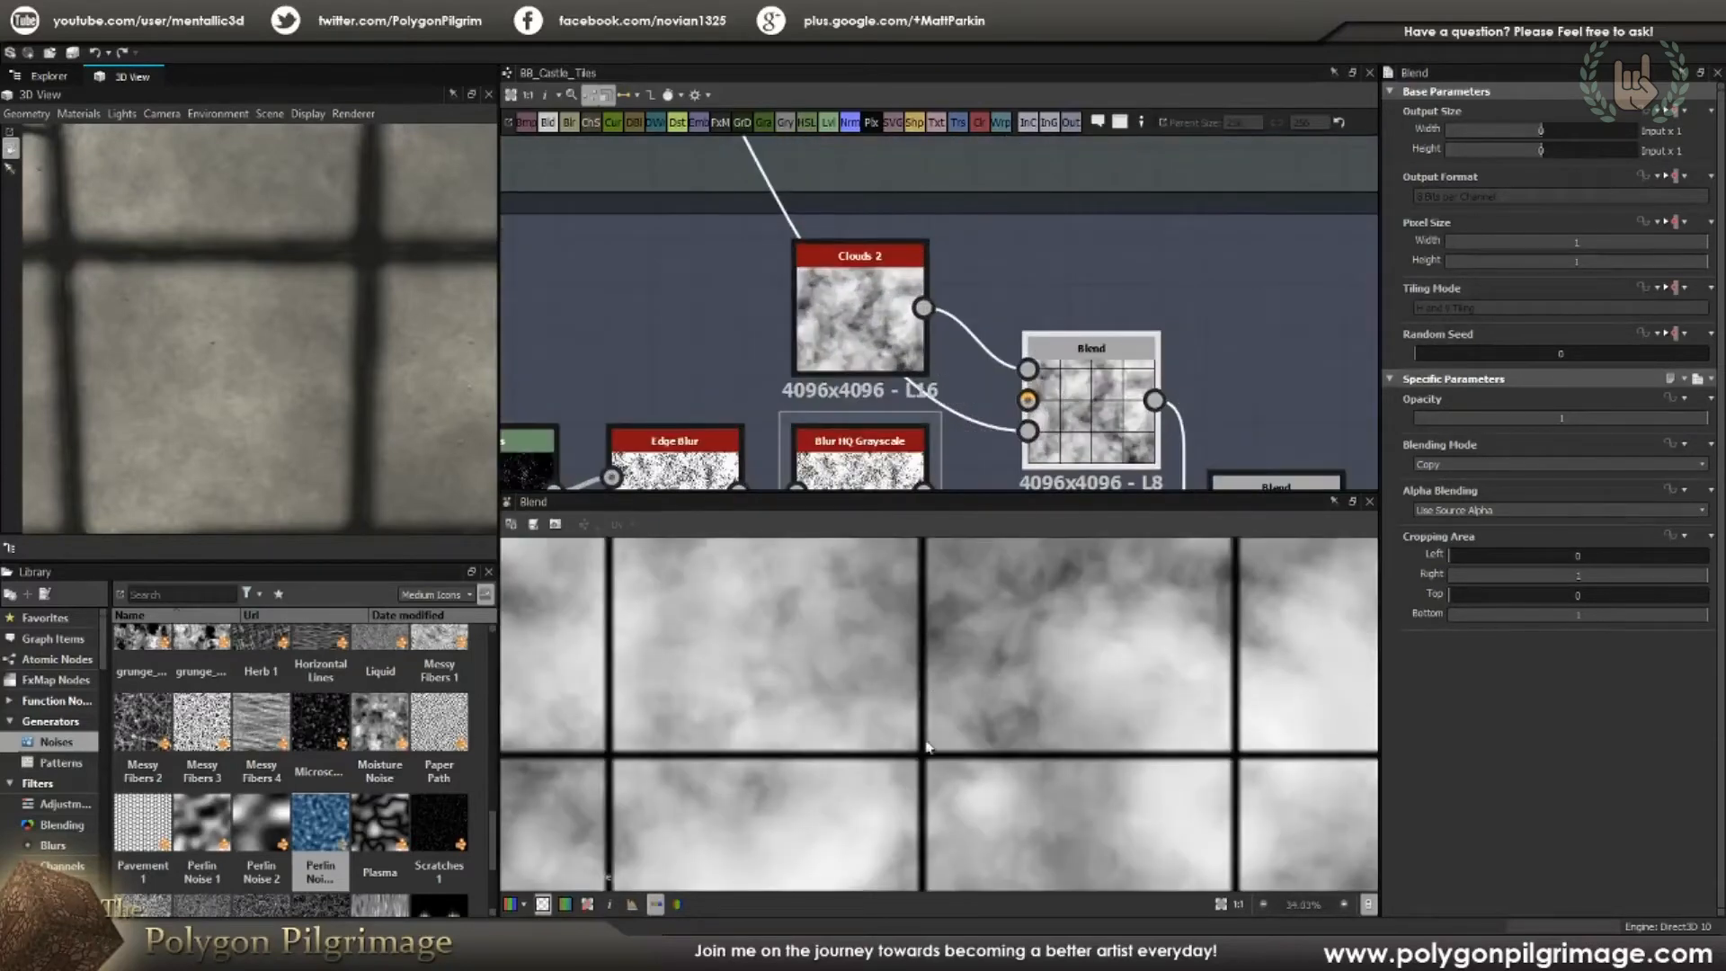
{"action": "scroll", "coordinate": [937, 667], "scroll_direction": "down", "scroll_amount": 2}
{"action": "scroll", "coordinate": [915, 382], "scroll_direction": "down", "scroll_amount": 1}
{"action": "middle_click_drag", "start_coordinate": [917, 386], "coordinate": [943, 472]}
{"action": "scroll", "coordinate": [867, 310], "scroll_direction": "down", "scroll_amount": 3}
{"action": "middle_click_drag", "start_coordinate": [802, 241], "coordinate": [844, 385]}
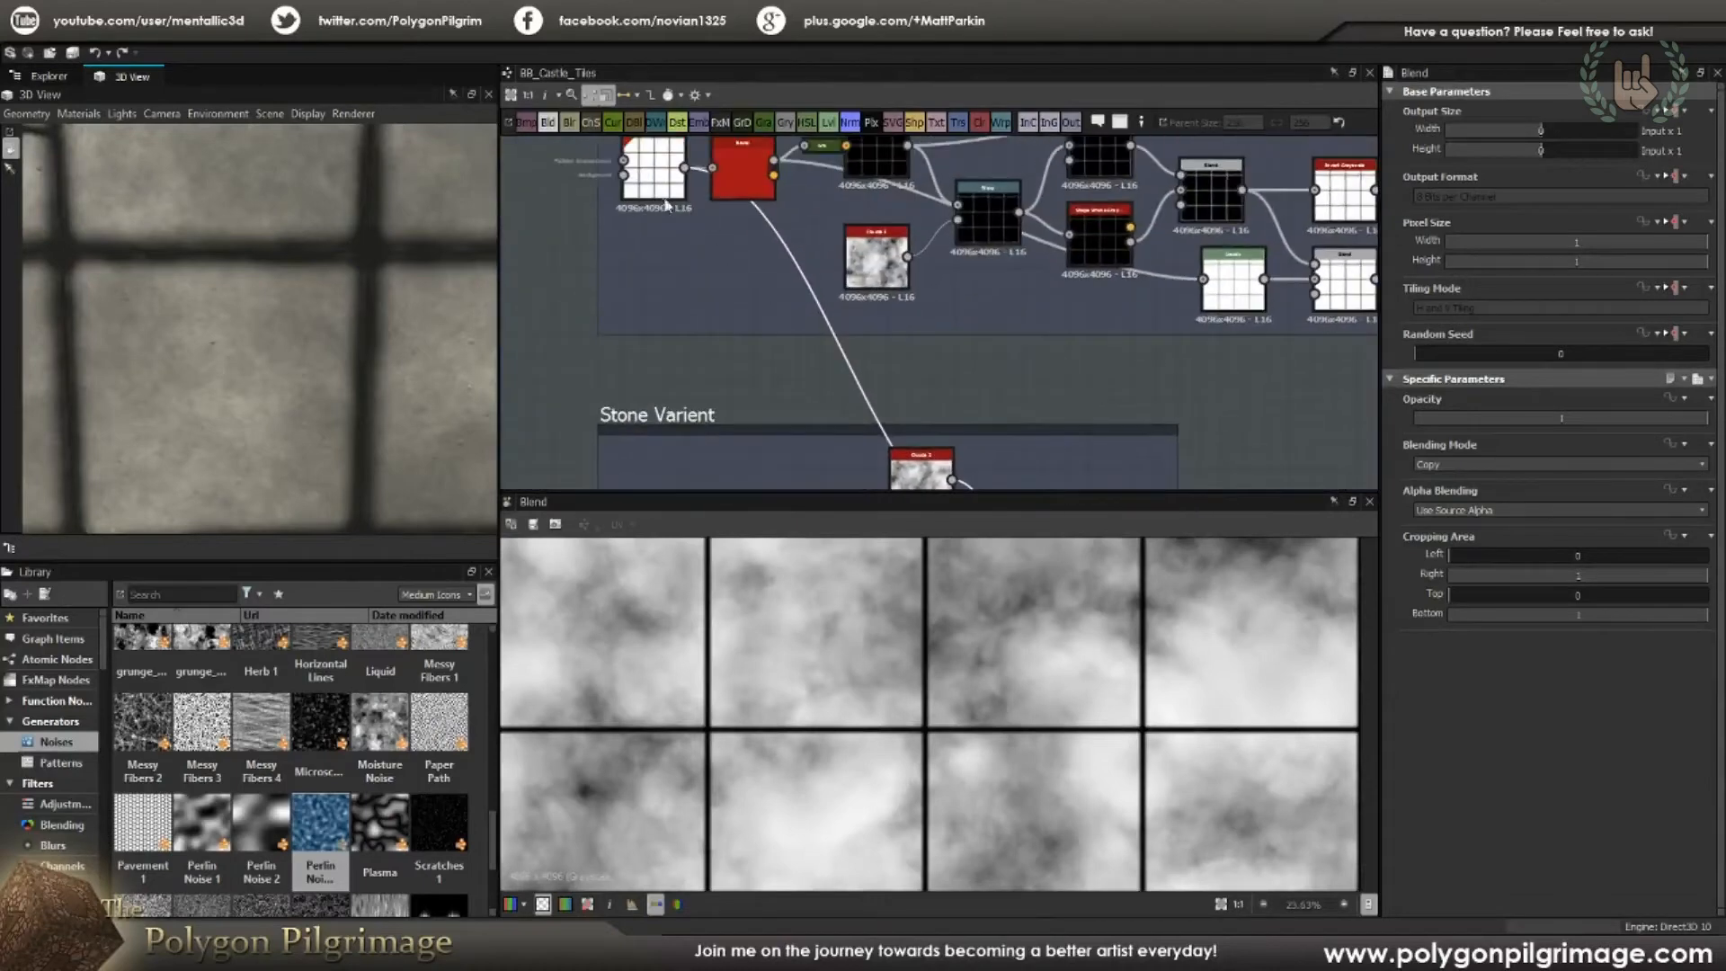
{"action": "middle_click_drag", "start_coordinate": [971, 458], "coordinate": [893, 310]}
{"action": "scroll", "coordinate": [933, 369], "scroll_direction": "up", "scroll_amount": 2}
{"action": "scroll", "coordinate": [890, 371], "scroll_direction": "down", "scroll_amount": 2}
{"action": "scroll", "coordinate": [863, 351], "scroll_direction": "down", "scroll_amount": 1}
{"action": "middle_click_drag", "start_coordinate": [681, 210], "coordinate": [765, 230]}
{"action": "scroll", "coordinate": [935, 410], "scroll_direction": "up", "scroll_amount": 3}
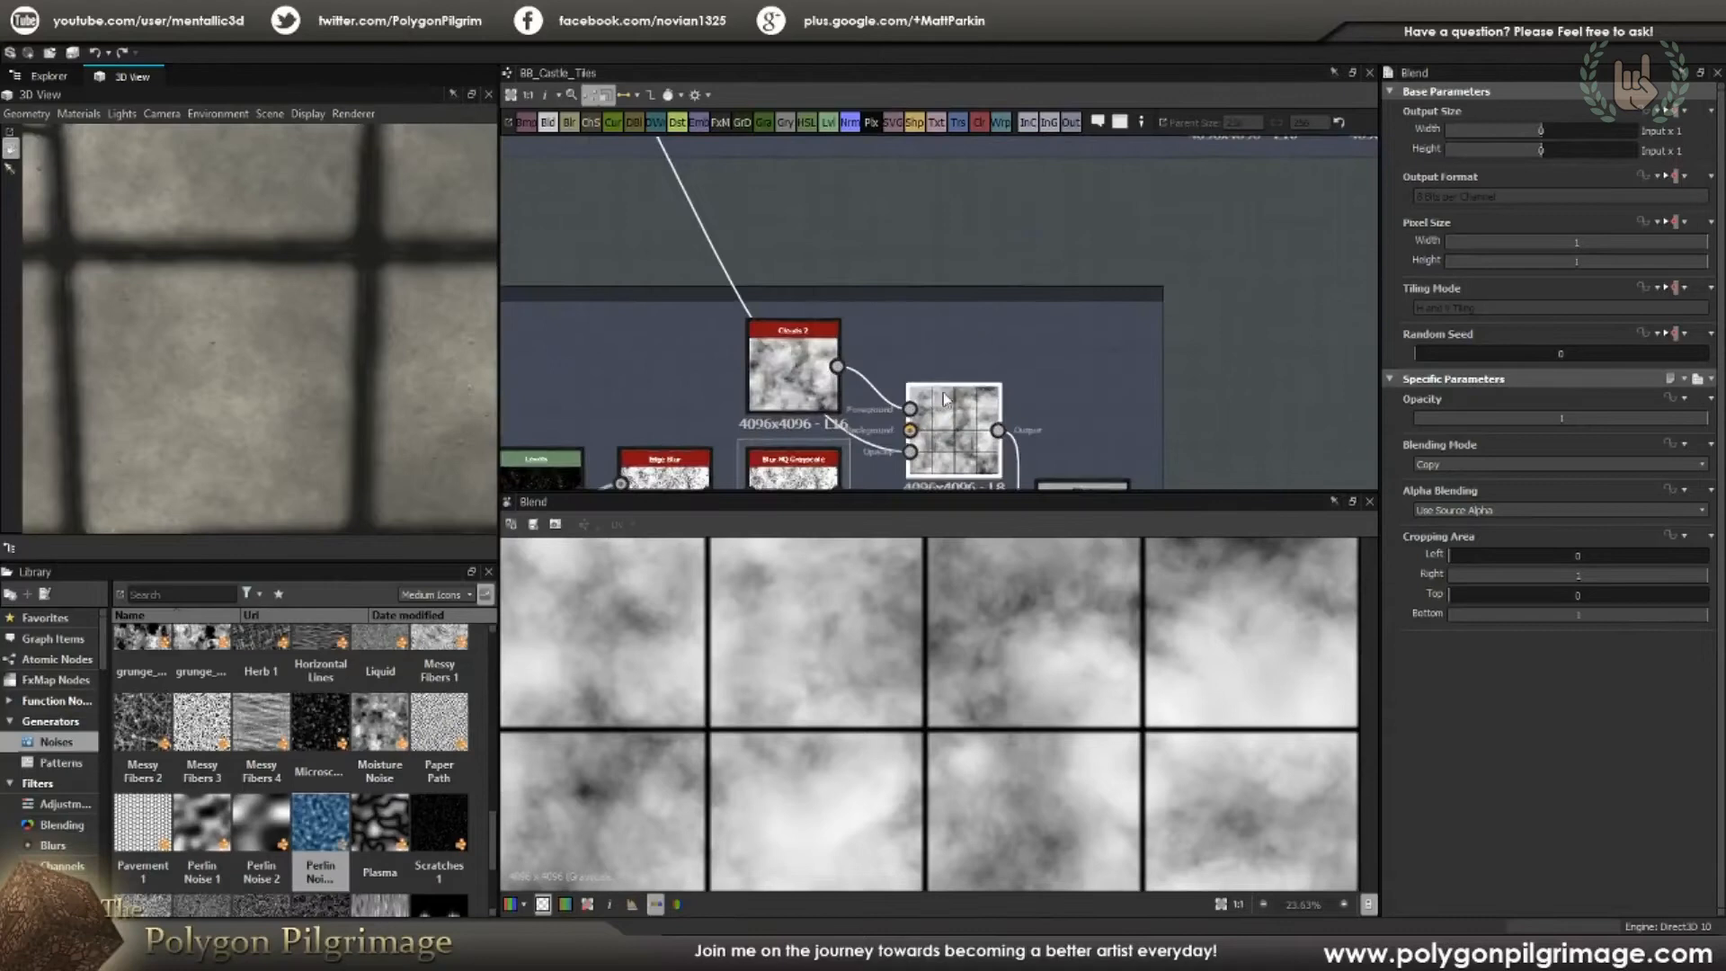
Step: Compare Clouds 2 and the Copy-mode Blend with the settings of the Multiply Blend that ends the Stone Varient frame
{"action": "middle_click_drag", "start_coordinate": [953, 432], "coordinate": [937, 371]}
{"action": "double_click", "coordinate": [791, 316]}
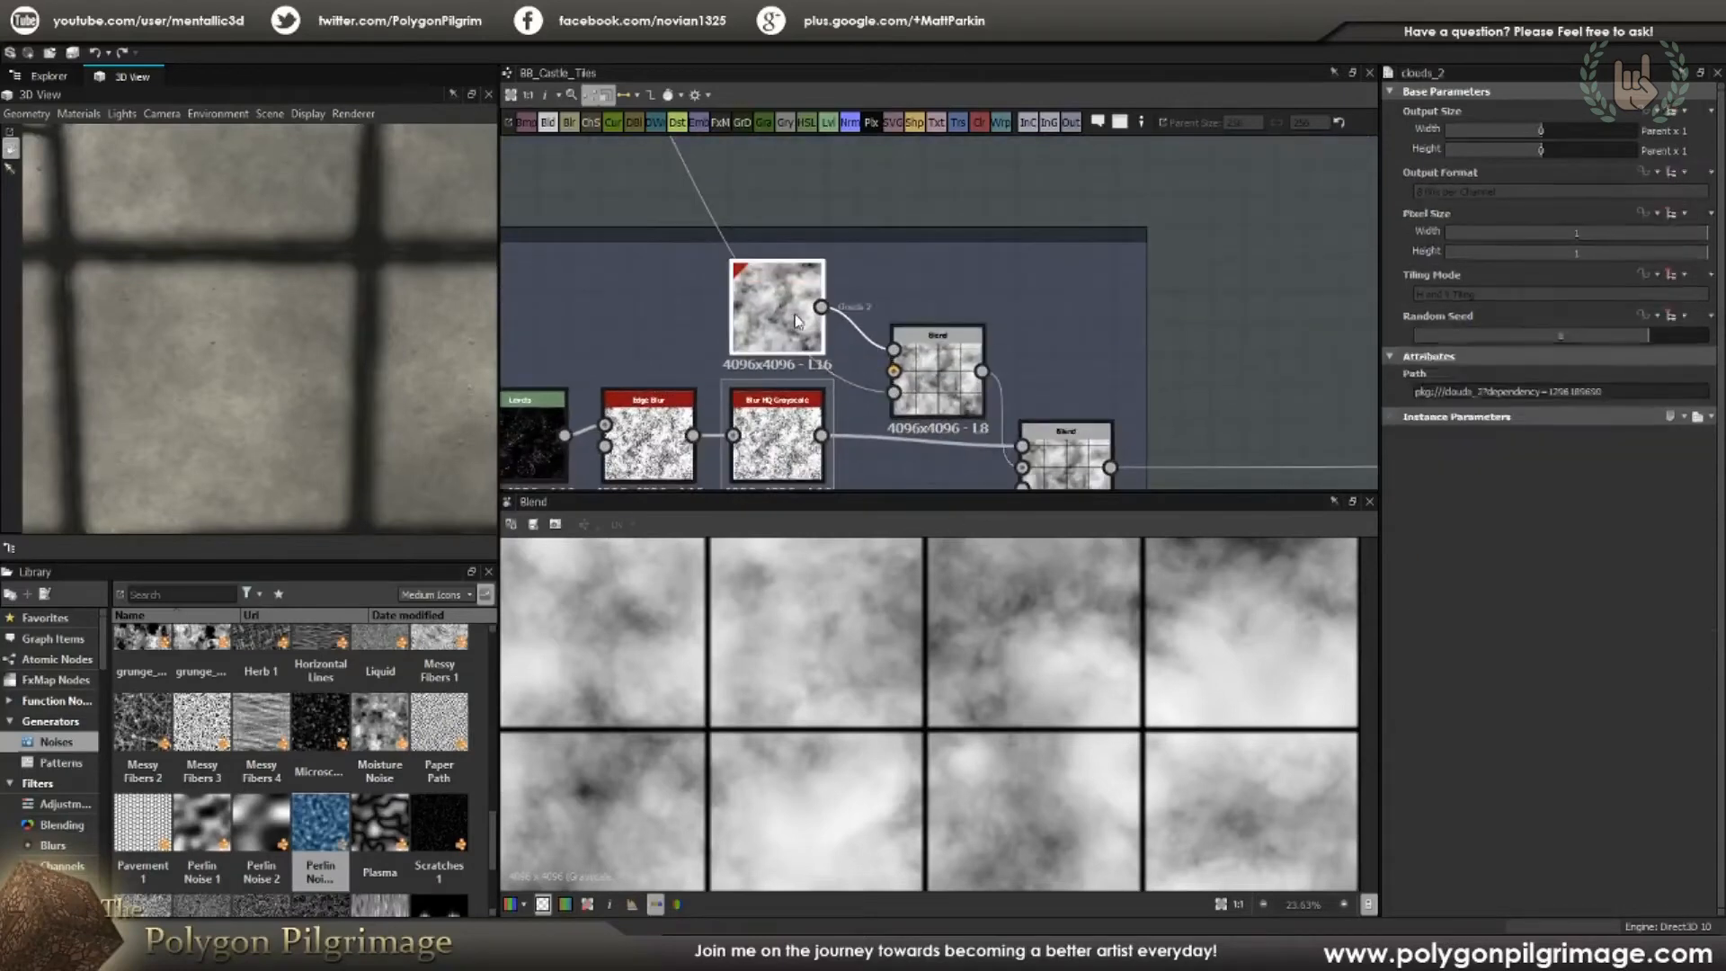
{"action": "double_click", "coordinate": [950, 370]}
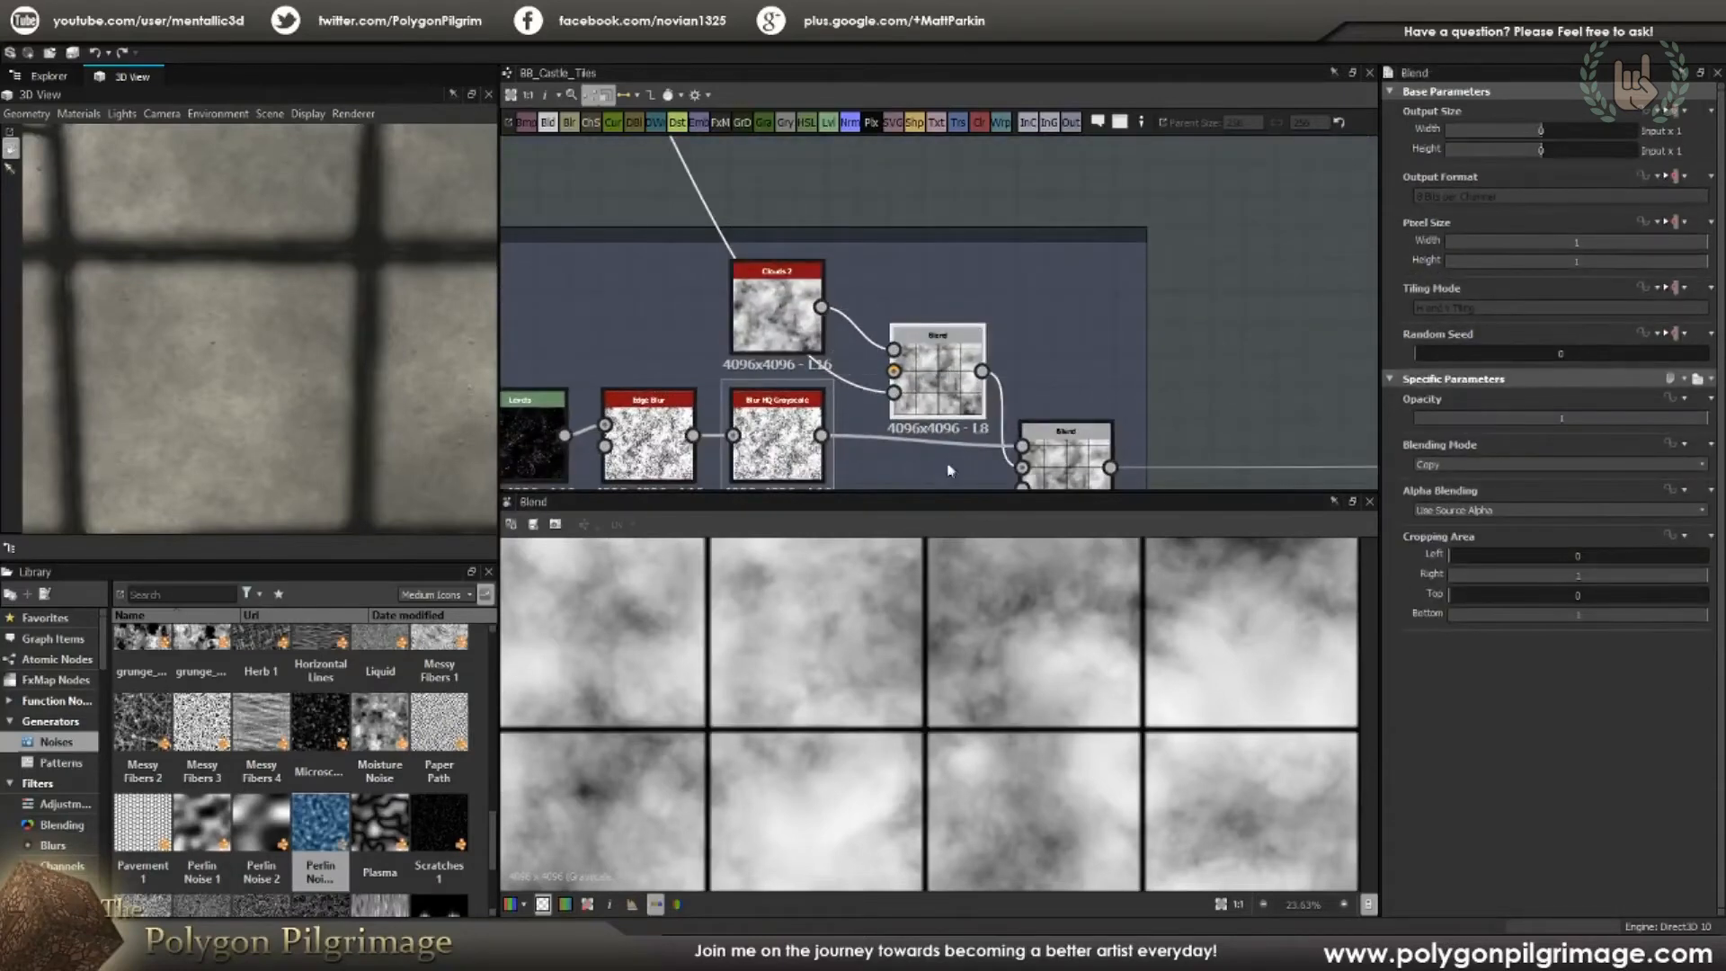
{"action": "middle_click_drag", "start_coordinate": [942, 467], "coordinate": [898, 336]}
{"action": "left_click", "coordinate": [1024, 329]}
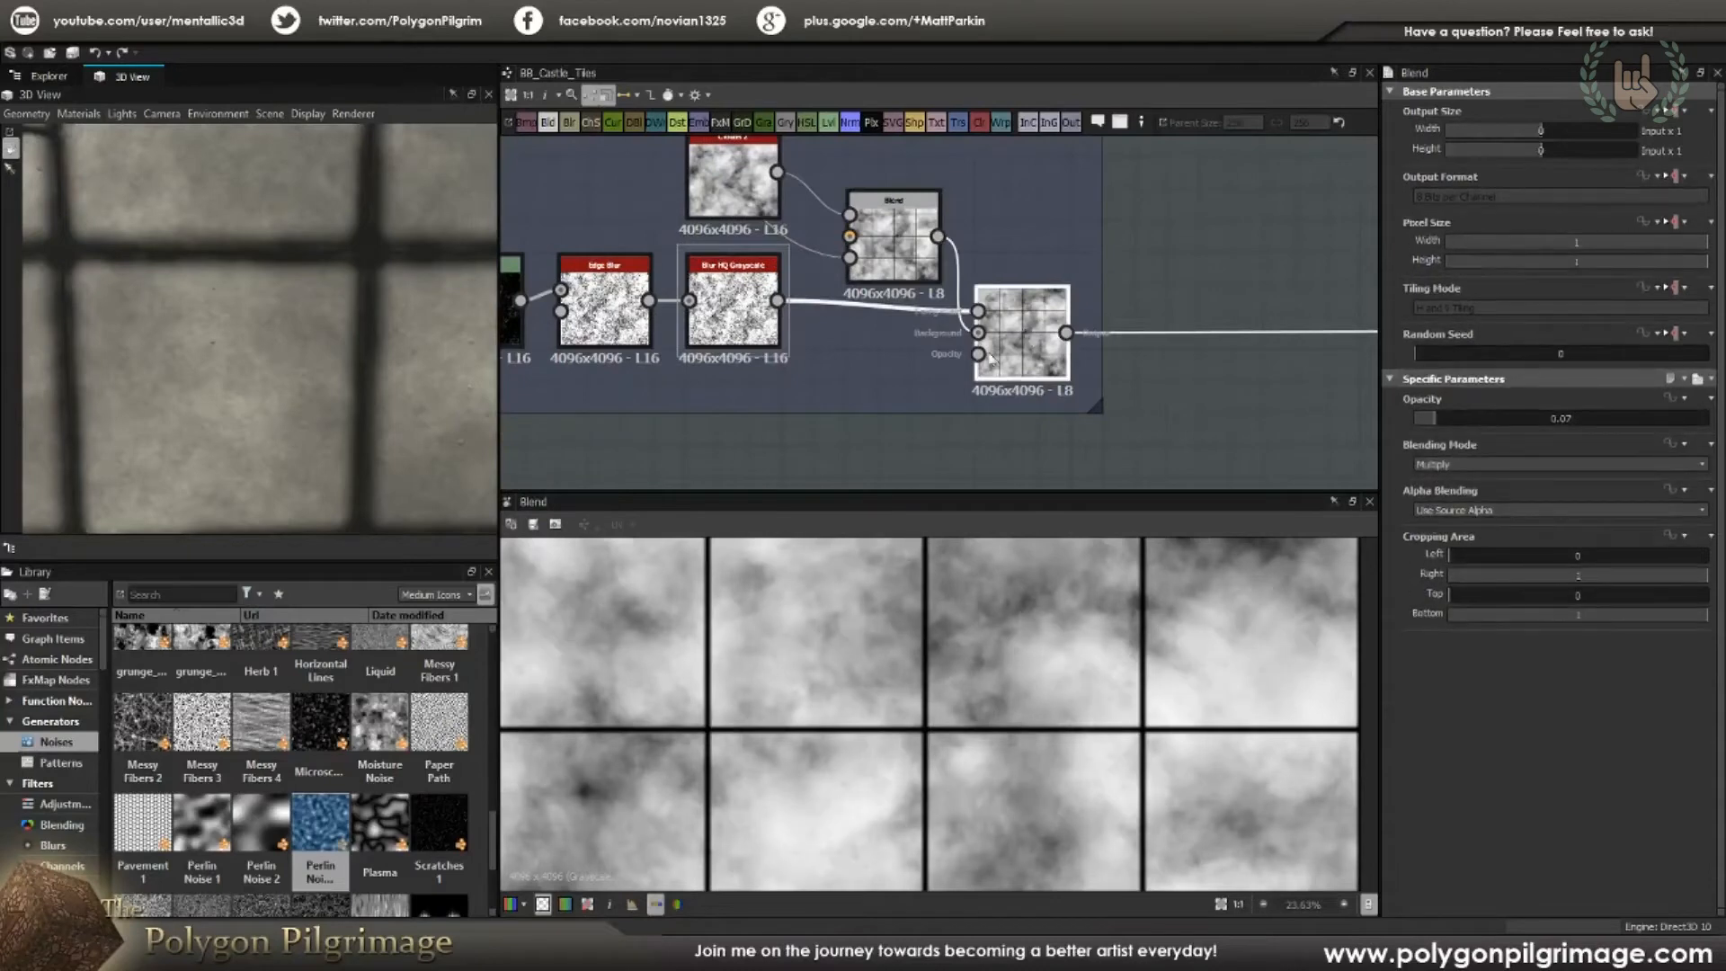
{"action": "scroll", "coordinate": [1055, 760], "scroll_direction": "up", "scroll_amount": 4}
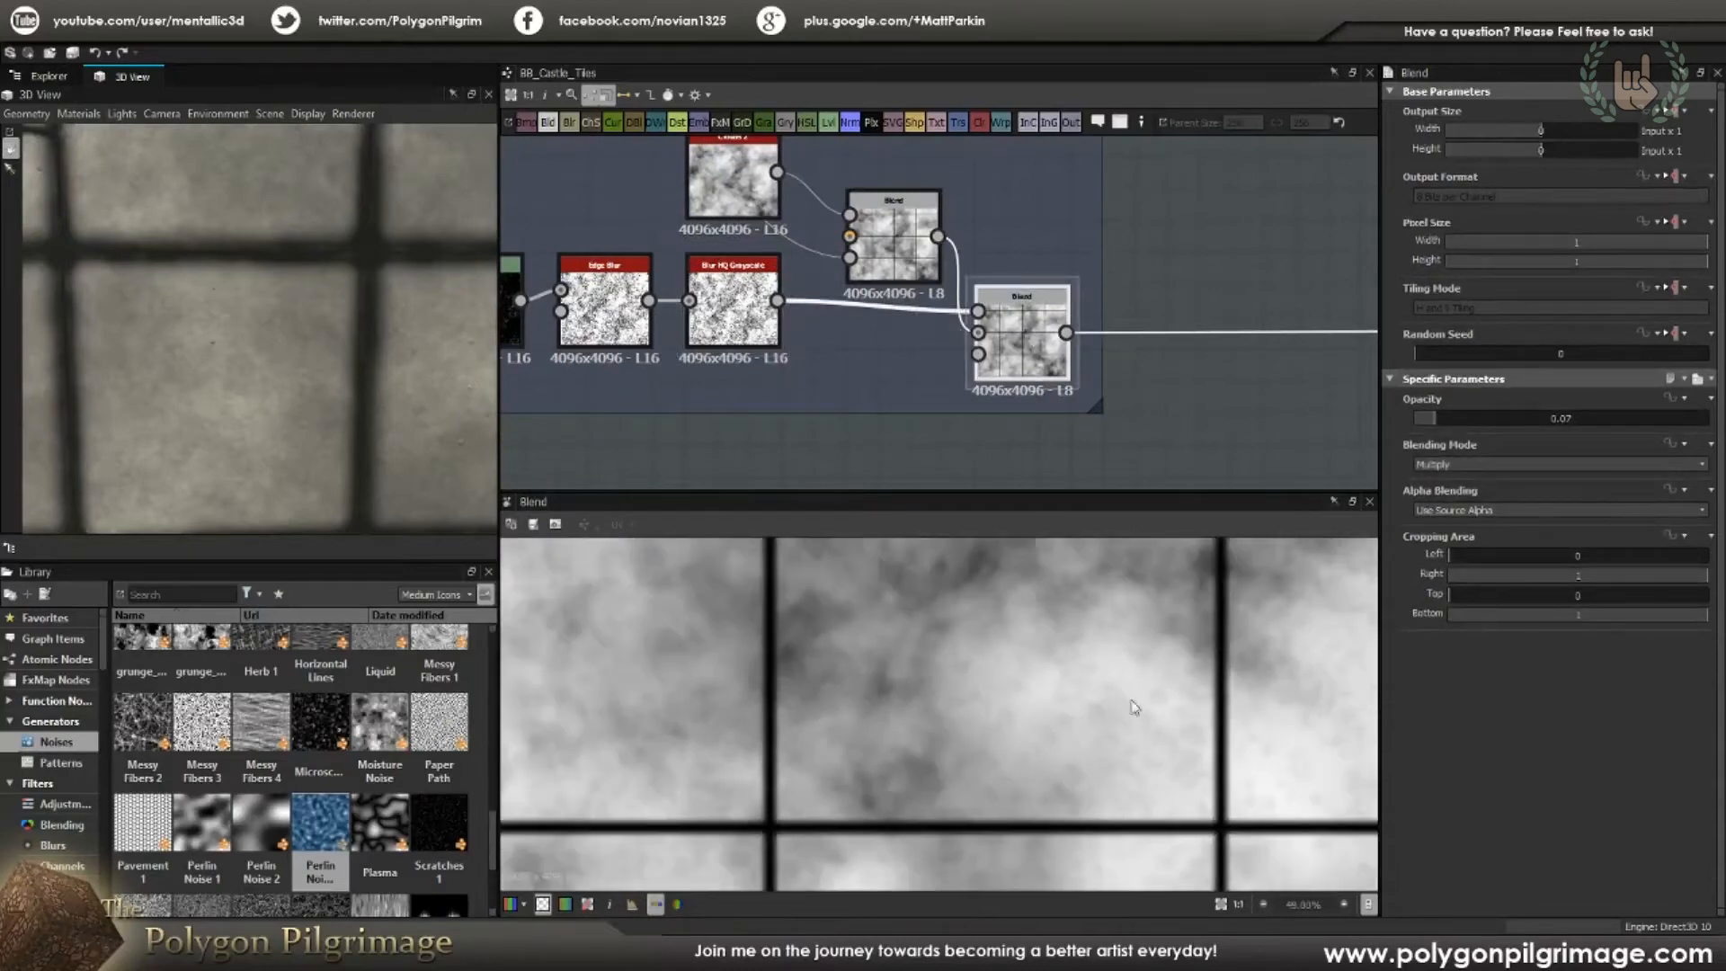
{"action": "left_click", "coordinate": [895, 235]}
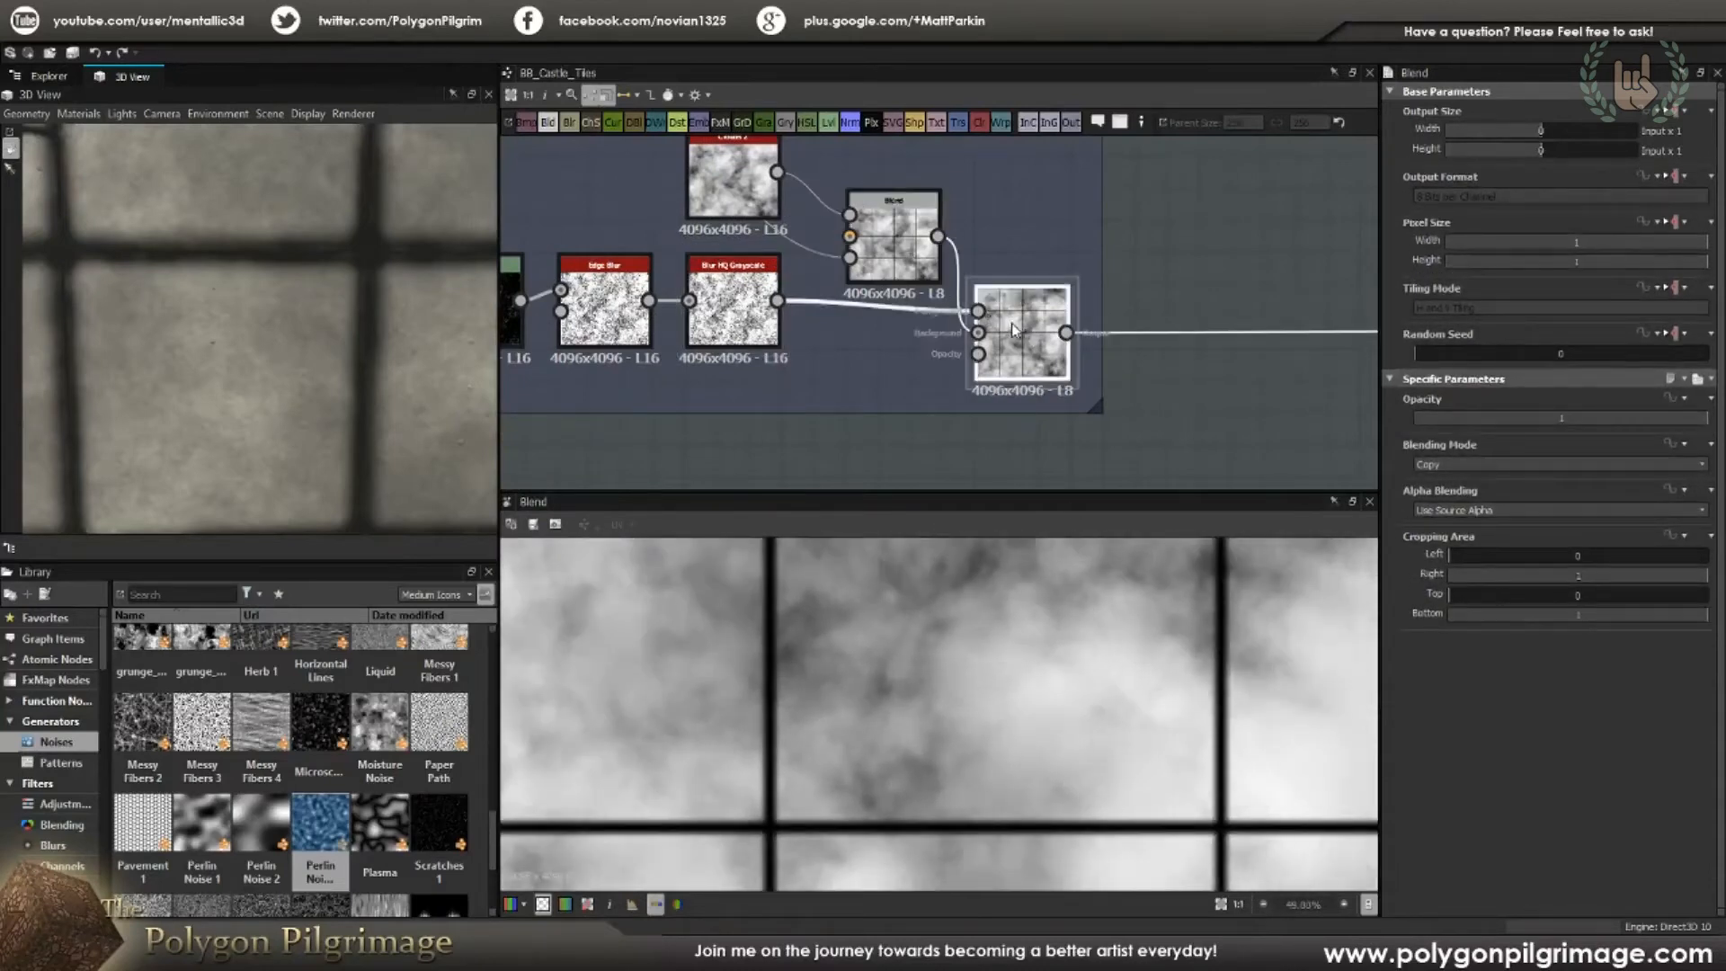
{"action": "left_click", "coordinate": [1014, 329]}
{"action": "middle_click_drag", "start_coordinate": [1014, 329], "coordinate": [1117, 344]}
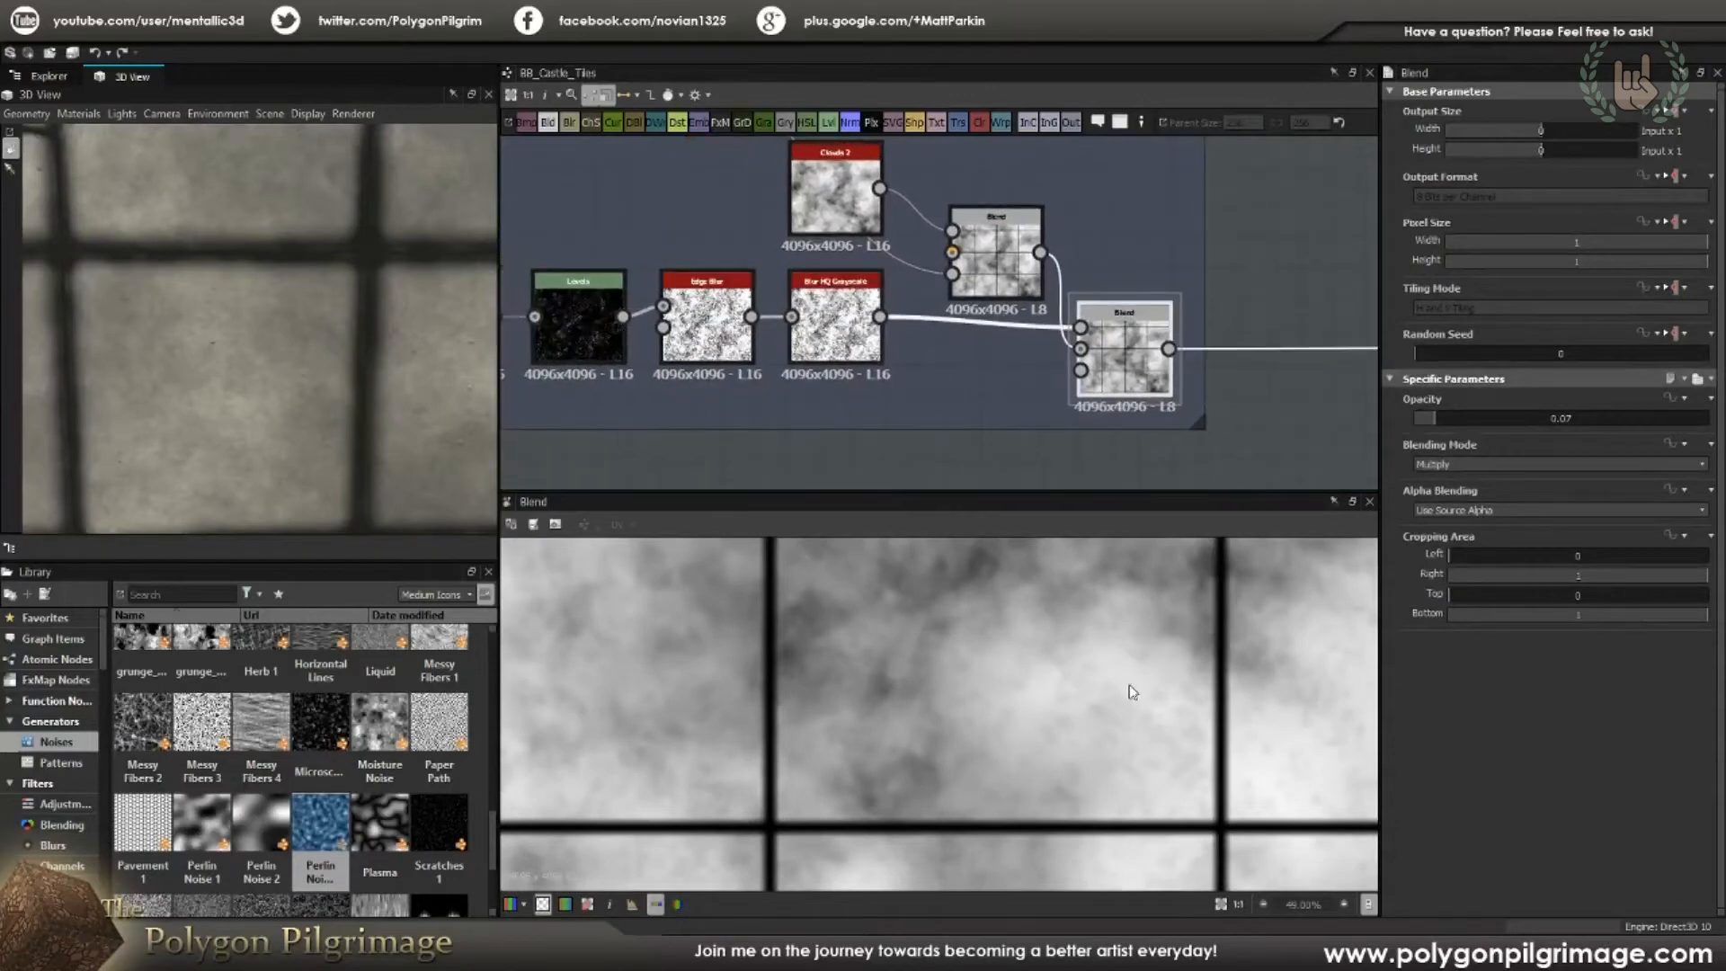
Step: Examine the cloudy variation across several stones in the enlarged Stone Varient Blend preview
{"action": "scroll", "coordinate": [925, 698], "scroll_direction": "down", "scroll_amount": 3}
{"action": "scroll", "coordinate": [1033, 704], "scroll_direction": "up", "scroll_amount": 1}
{"action": "middle_click_drag", "start_coordinate": [1033, 705], "coordinate": [854, 630]}
{"action": "middle_click_drag", "start_coordinate": [1037, 716], "coordinate": [868, 686]}
{"action": "middle_click_drag", "start_coordinate": [1050, 652], "coordinate": [909, 701]}
{"action": "middle_click_drag", "start_coordinate": [1078, 872], "coordinate": [1005, 715]}
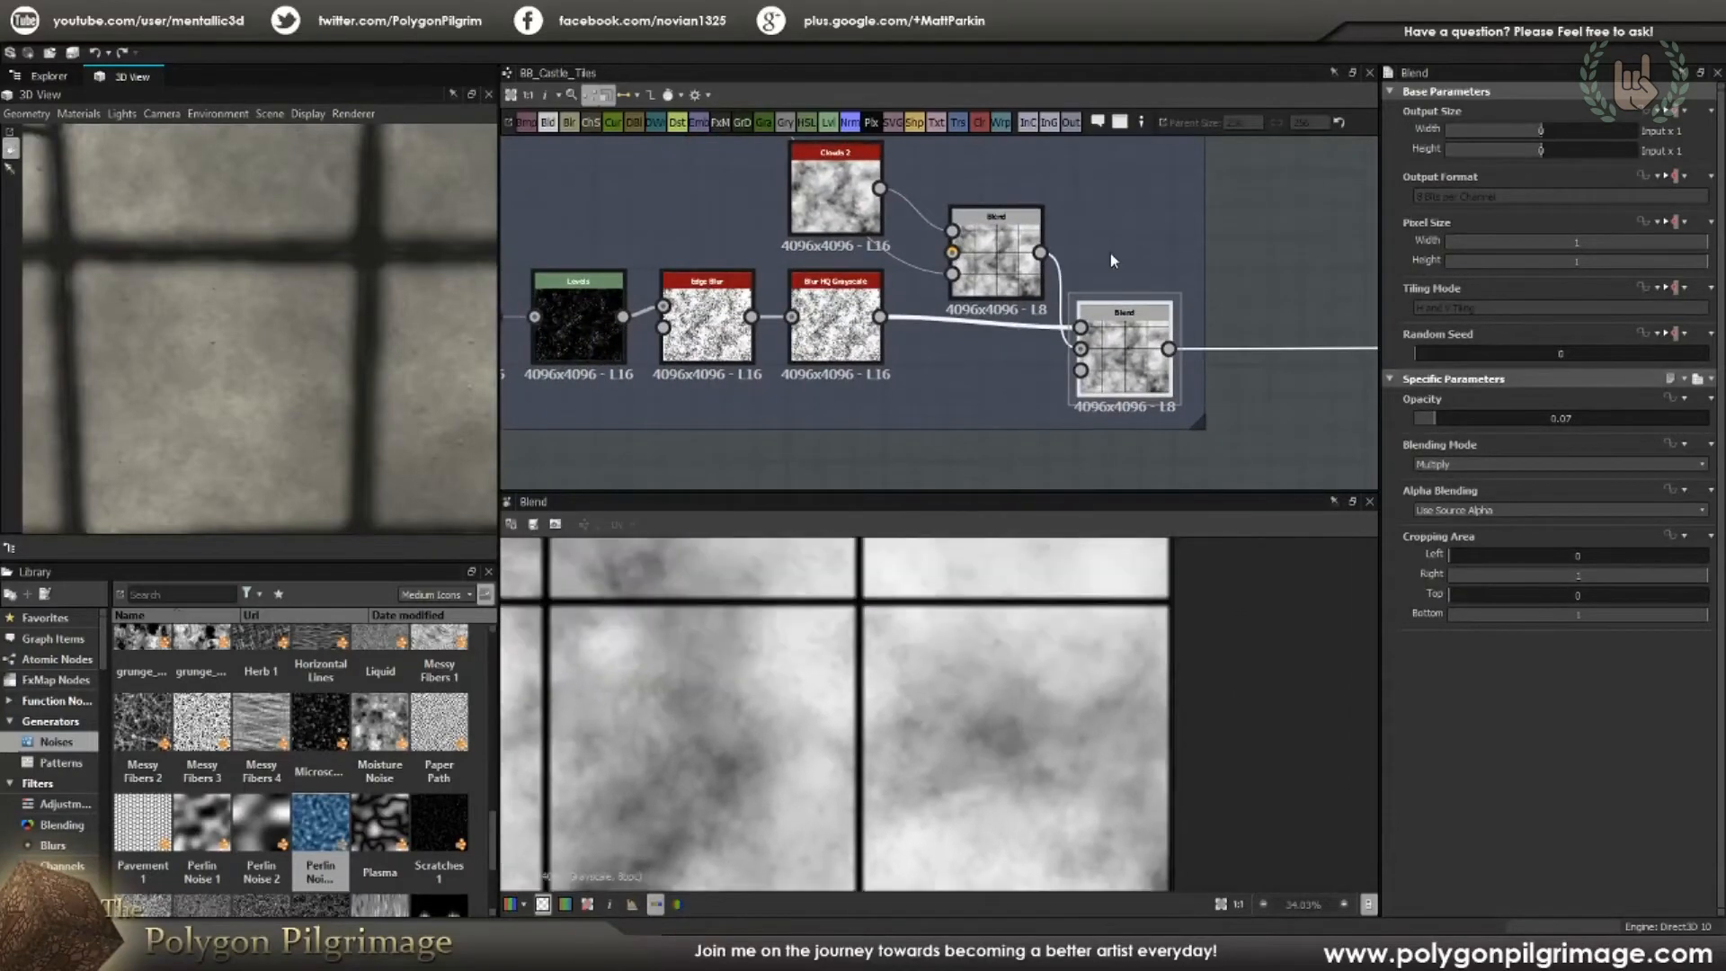
Step: Follow the graph from the Stone Varient frame to the Micro Pitting frame and view its node chain
{"action": "scroll", "coordinate": [1111, 261], "scroll_direction": "down", "scroll_amount": 5}
{"action": "middle_click_drag", "start_coordinate": [1167, 272], "coordinate": [860, 321]}
{"action": "scroll", "coordinate": [959, 329], "scroll_direction": "down", "scroll_amount": 2}
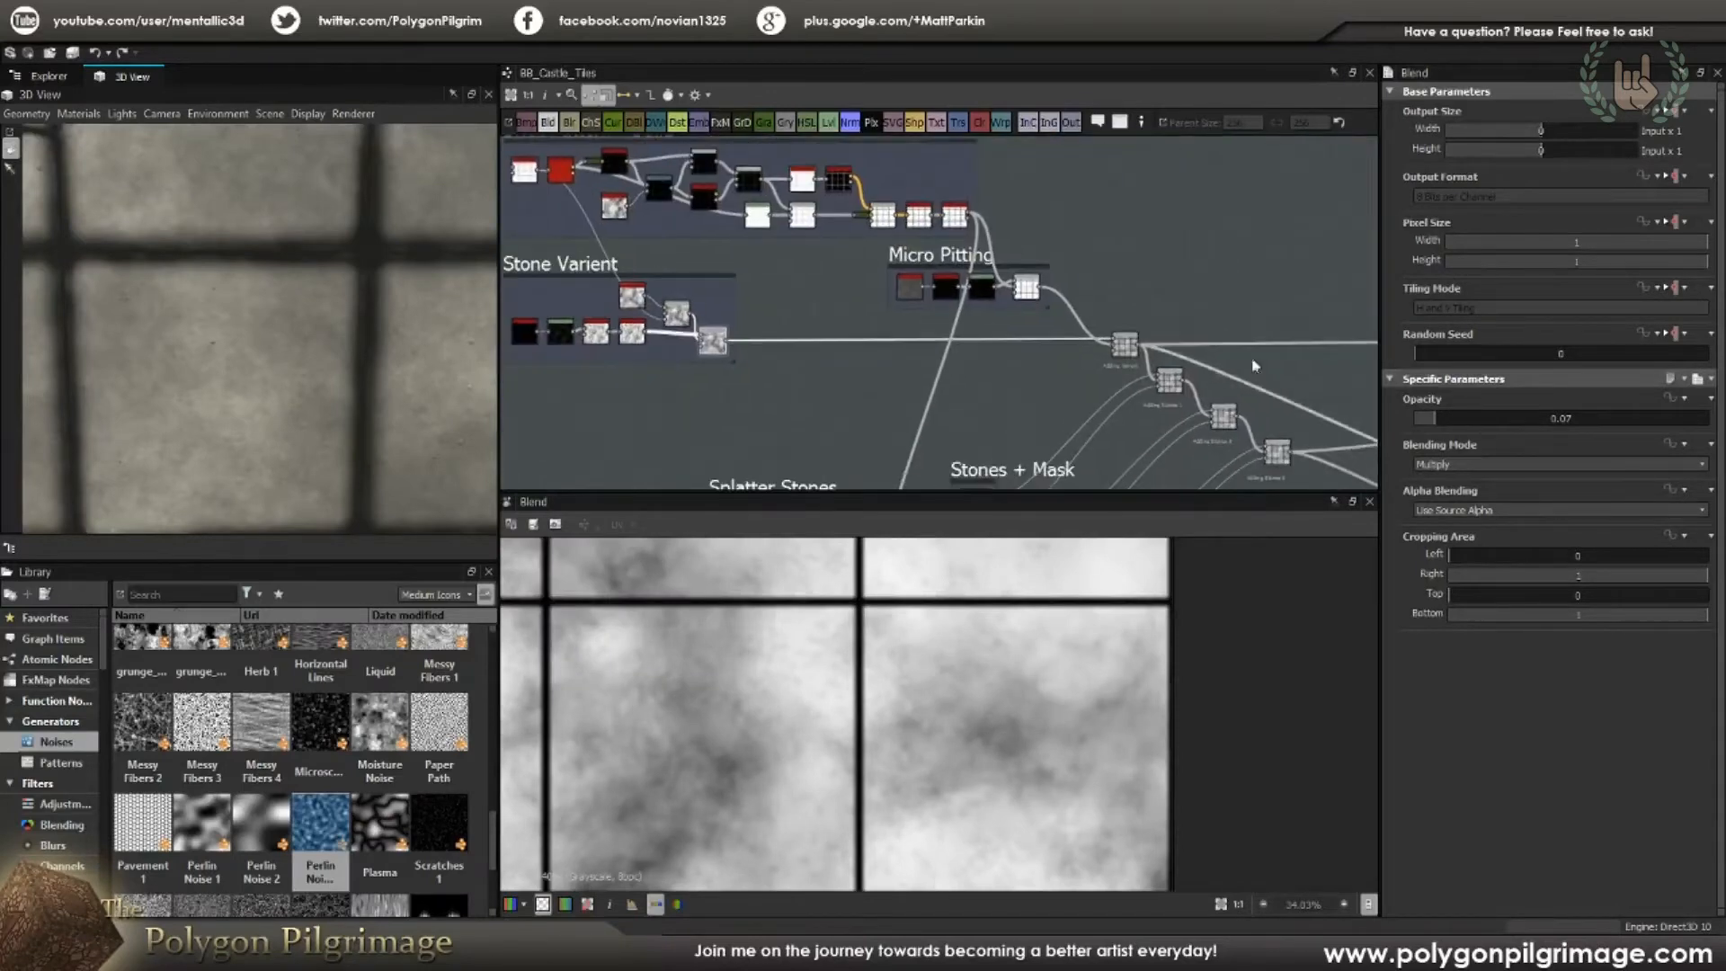
{"action": "scroll", "coordinate": [1128, 355], "scroll_direction": "up", "scroll_amount": 5}
{"action": "middle_click_drag", "start_coordinate": [914, 332], "coordinate": [974, 417]}
{"action": "scroll", "coordinate": [974, 418], "scroll_direction": "down", "scroll_amount": 2}
{"action": "middle_click_drag", "start_coordinate": [879, 375], "coordinate": [955, 440]}
{"action": "middle_click_drag", "start_coordinate": [849, 296], "coordinate": [888, 306]}
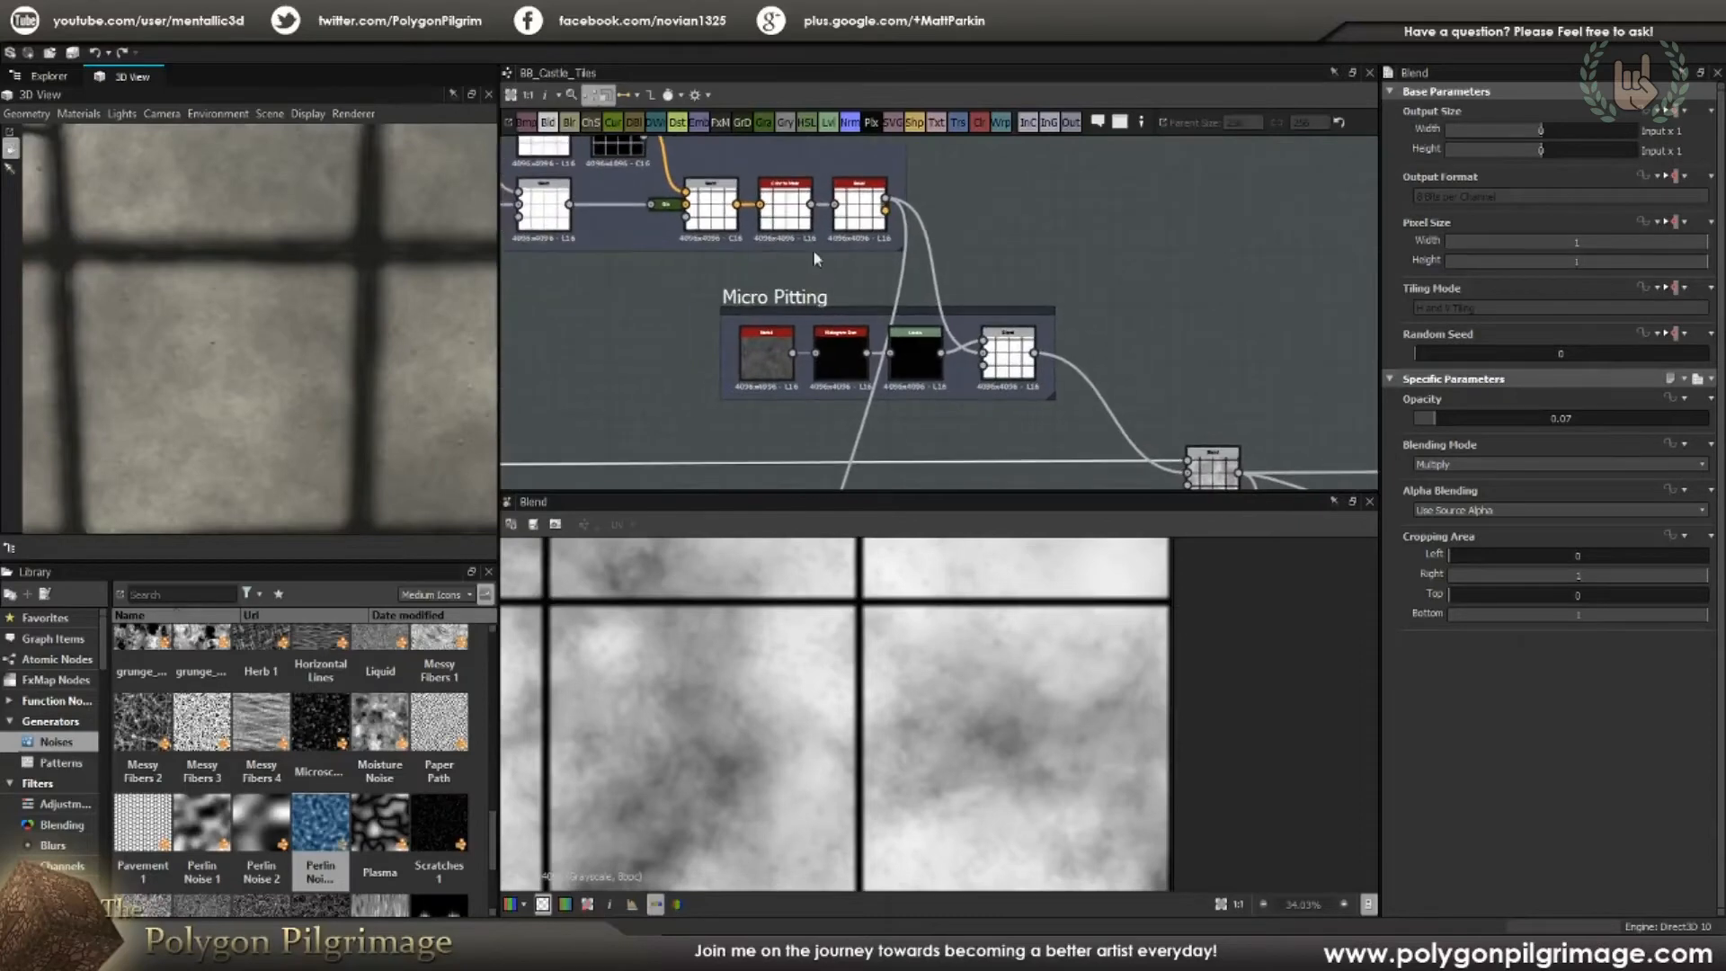
{"action": "scroll", "coordinate": [860, 354], "scroll_direction": "up", "scroll_amount": 2}
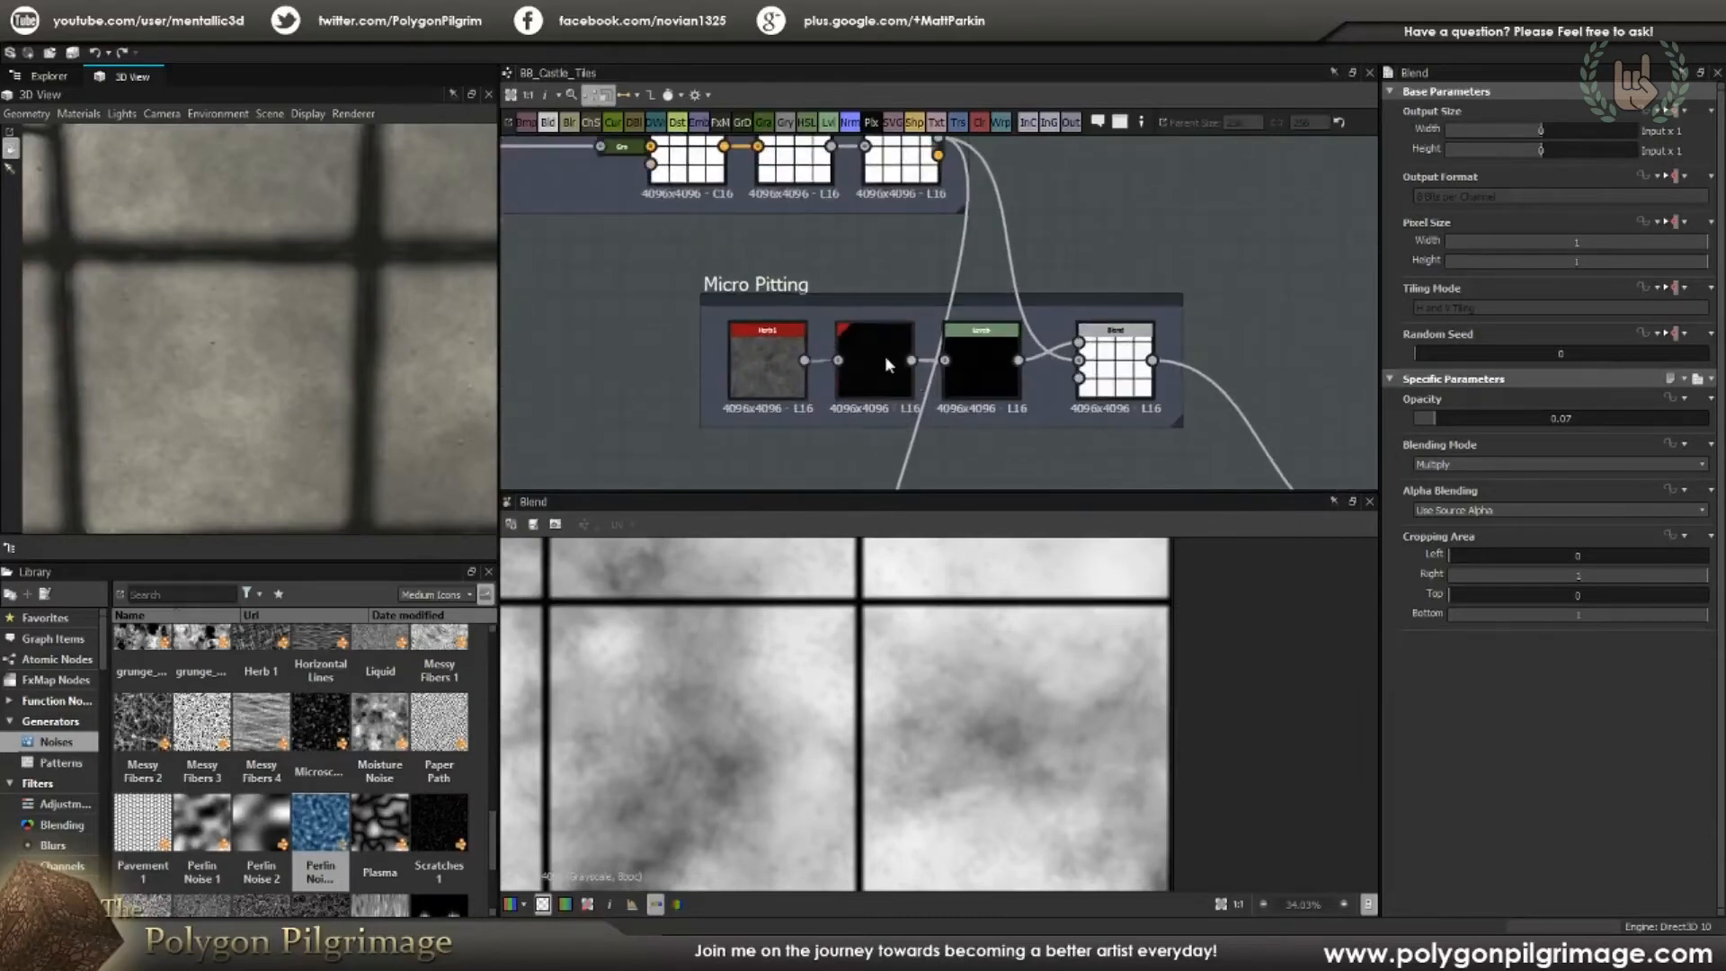
Step: Examine the fine pitting on a stone's surface up close in the 3D preview
{"action": "left_click_drag", "start_coordinate": [431, 410], "coordinate": [395, 388]}
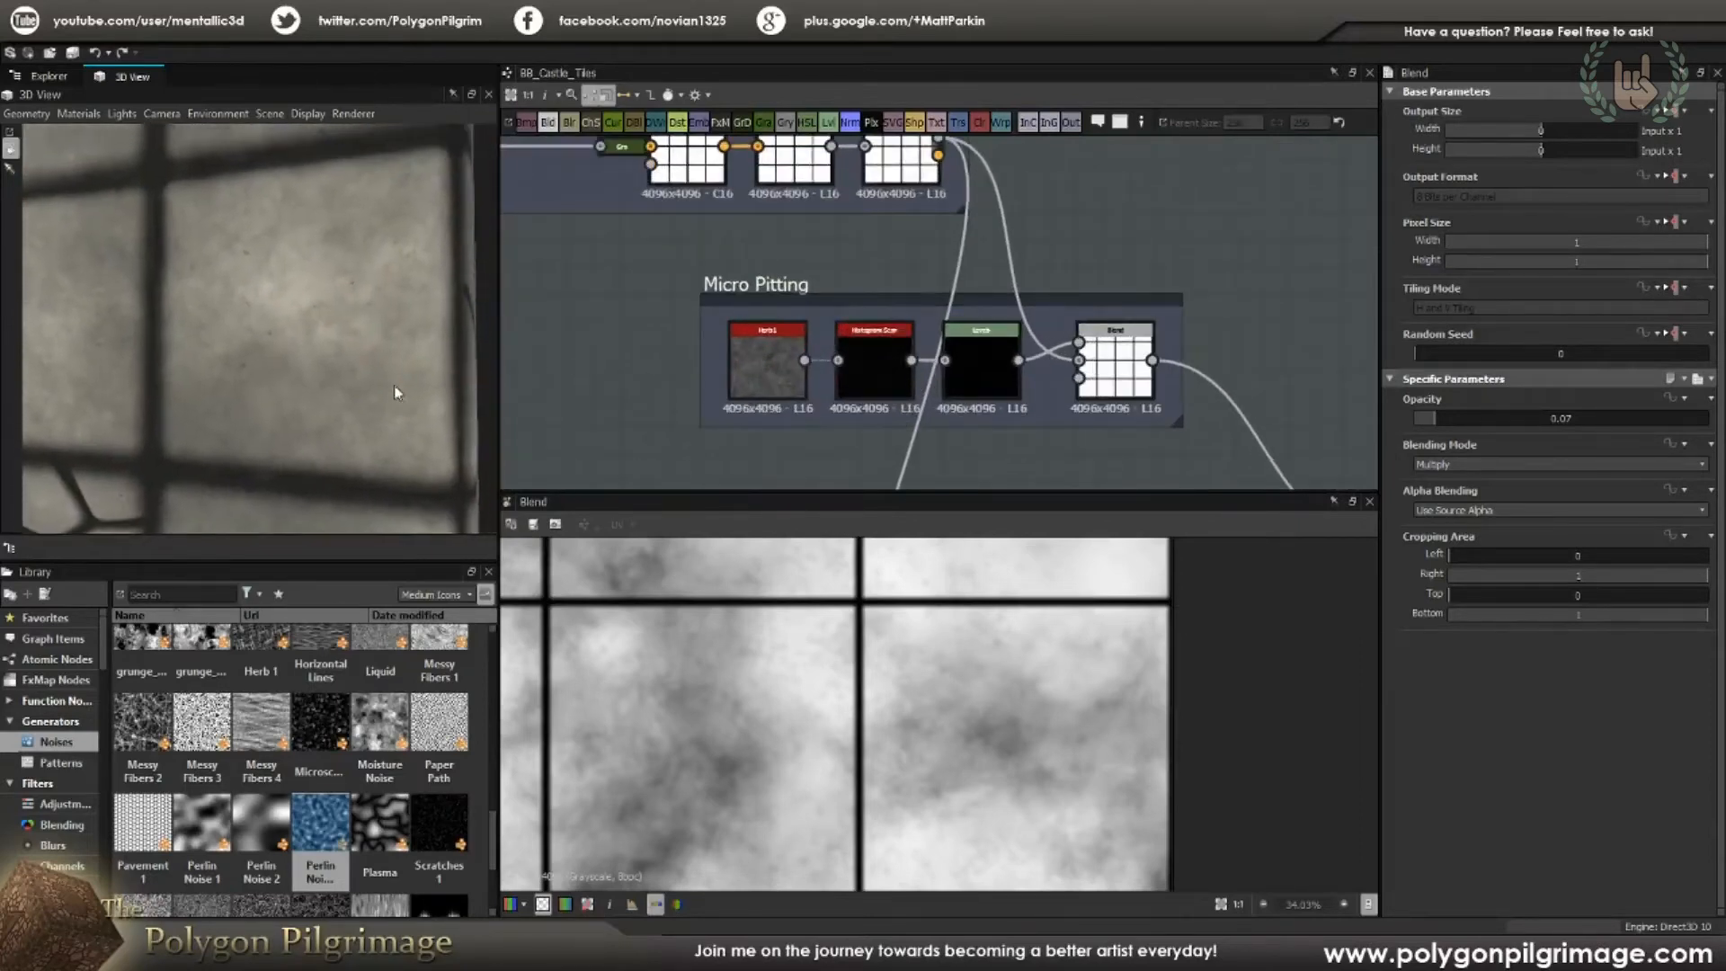
{"action": "scroll", "coordinate": [383, 324], "scroll_direction": "up", "scroll_amount": 2}
{"action": "left_click_drag", "start_coordinate": [384, 323], "coordinate": [408, 300]}
{"action": "scroll", "coordinate": [406, 306], "scroll_direction": "up", "scroll_amount": 2}
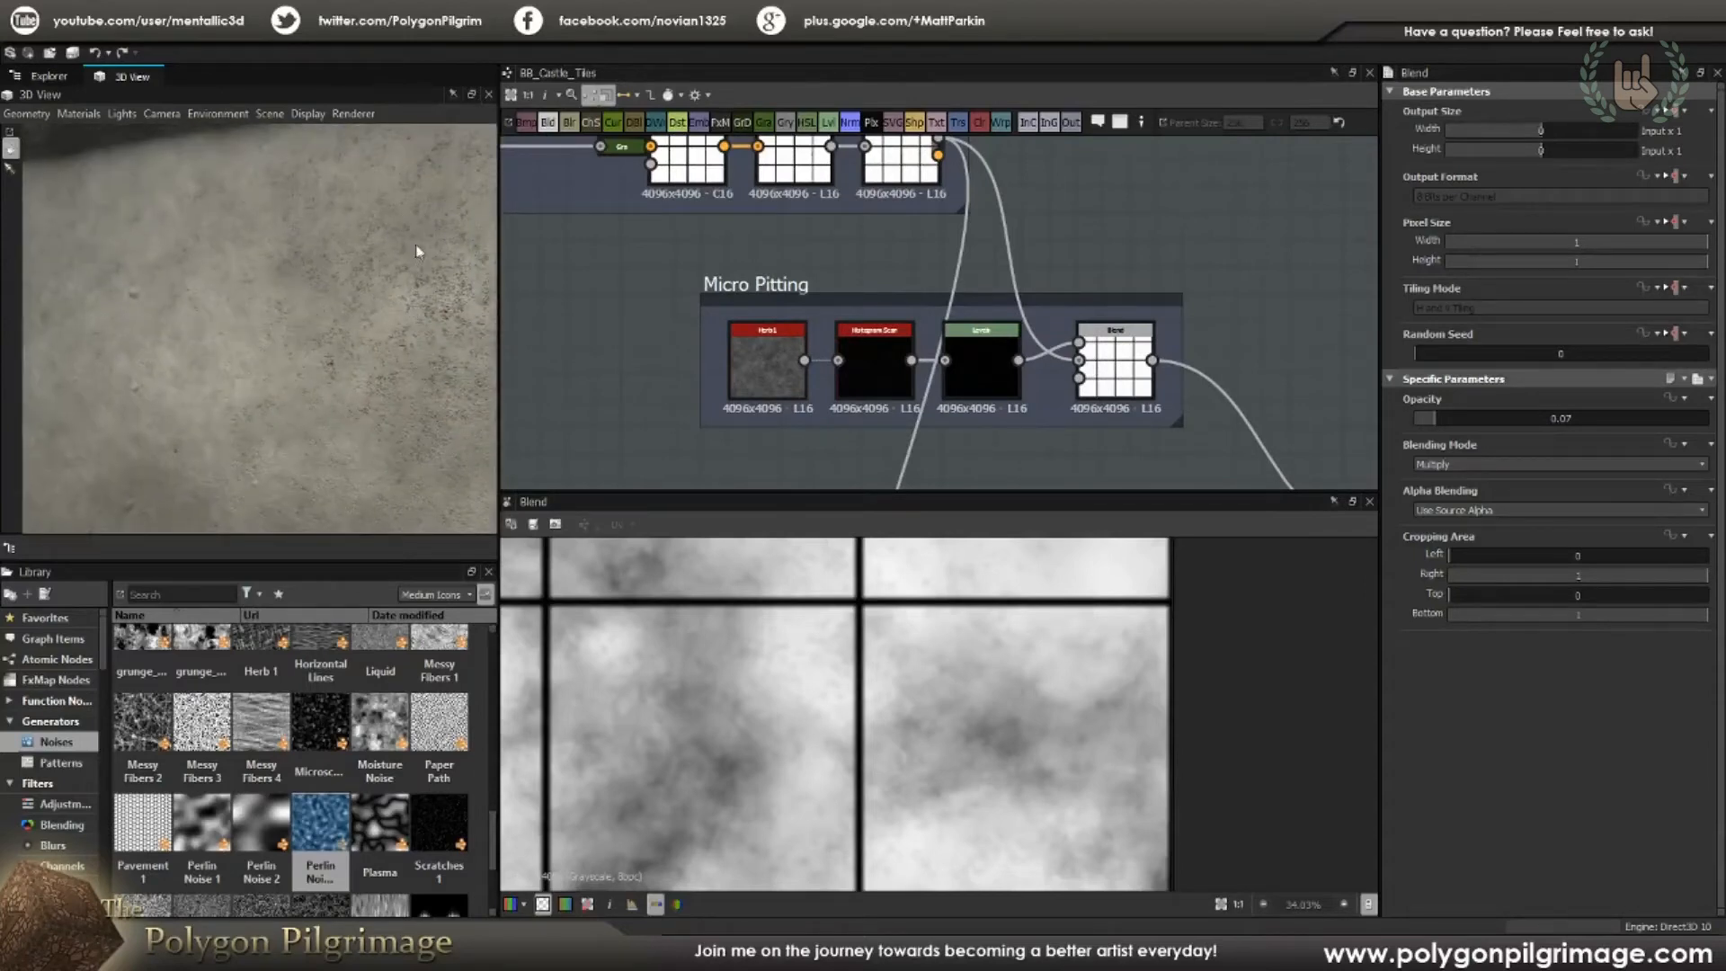
{"action": "scroll", "coordinate": [401, 332], "scroll_direction": "down", "scroll_amount": 3}
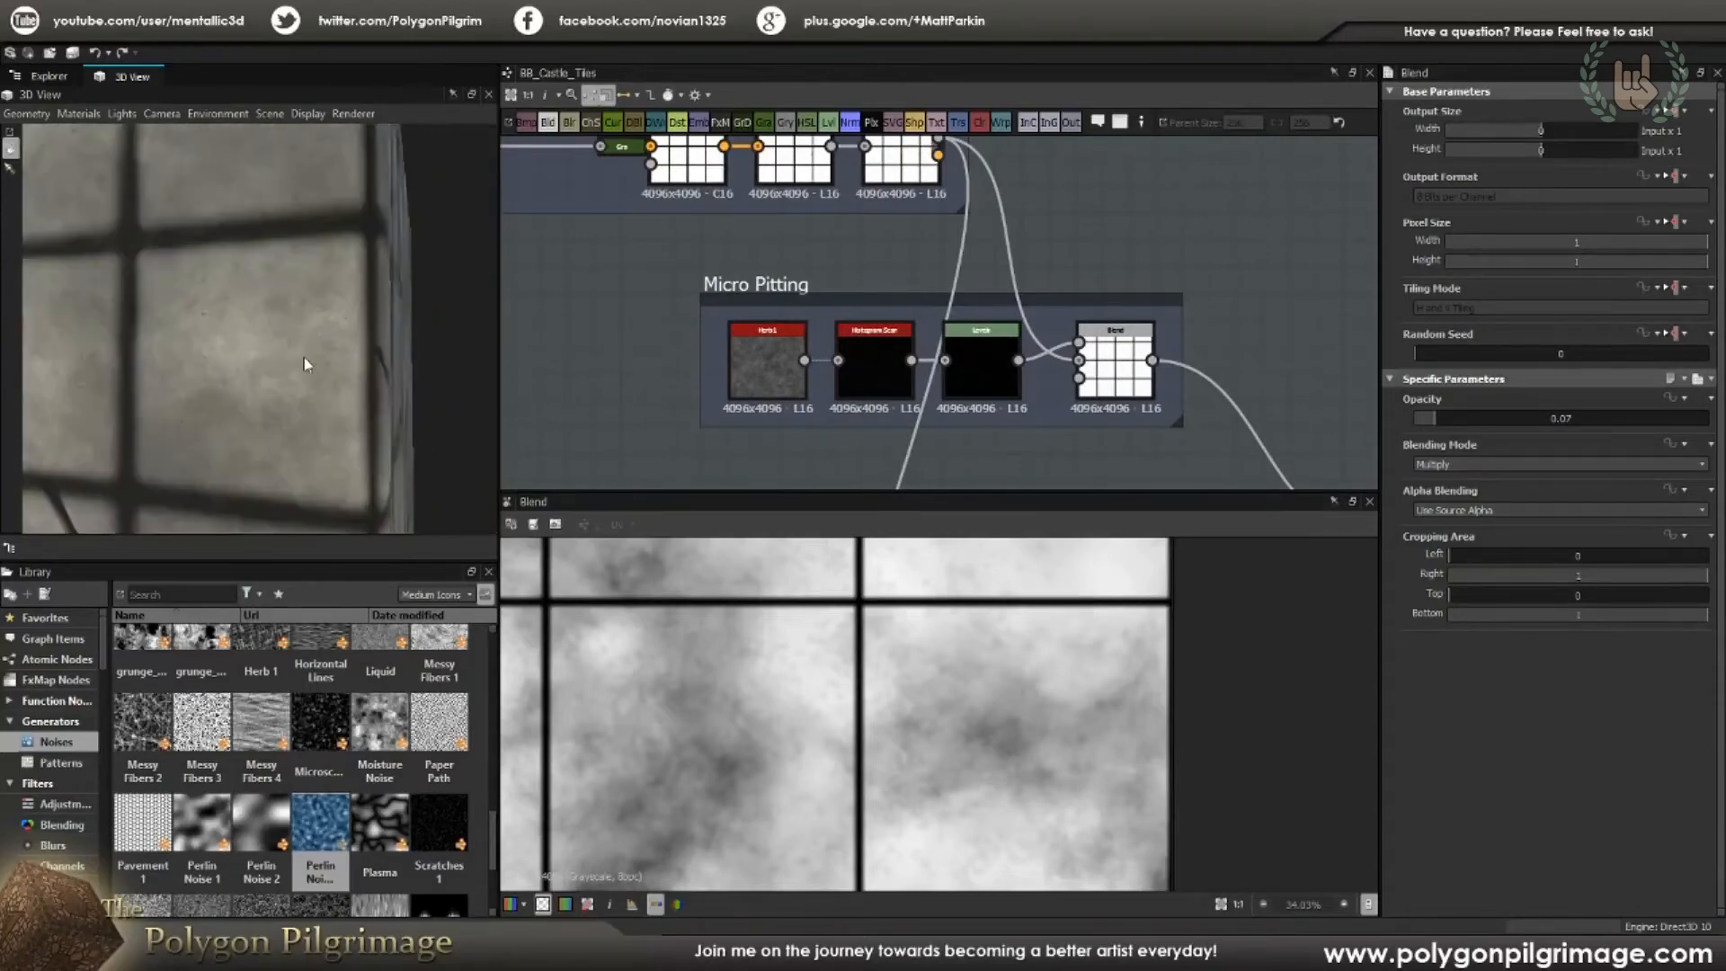
Step: Preview the Herb 1 noise at the start of the Micro Pitting frame and examine its full texture
{"action": "scroll", "coordinate": [755, 359], "scroll_direction": "up", "scroll_amount": 2}
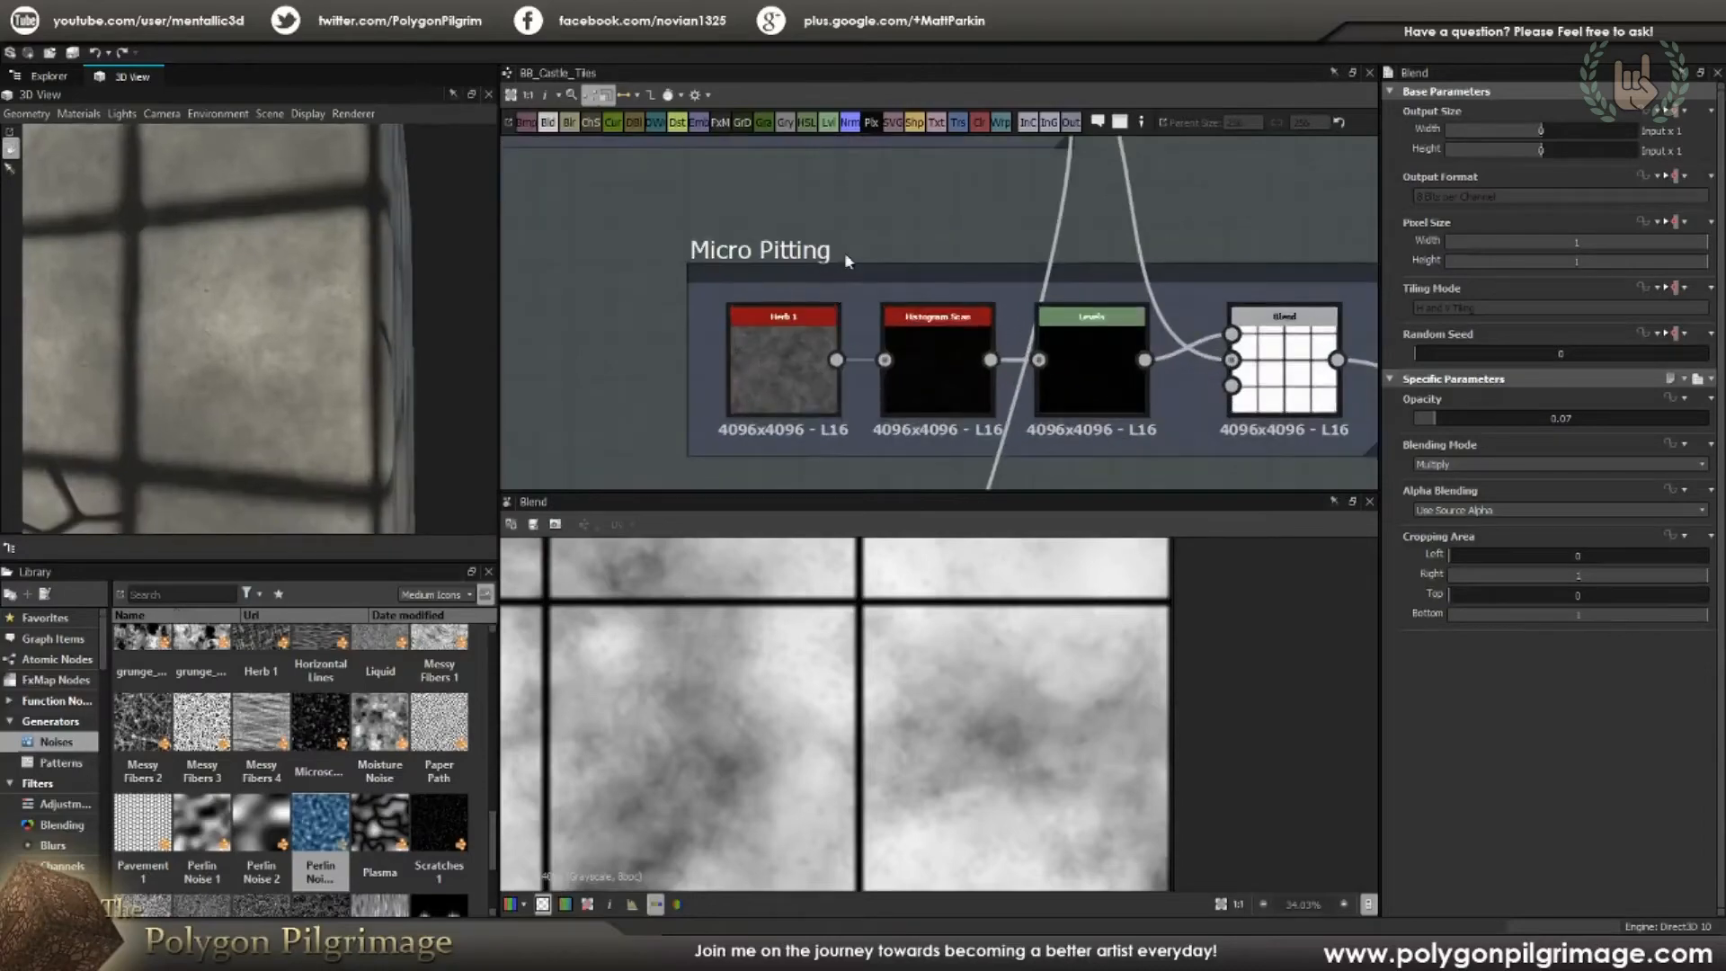
{"action": "double_click", "coordinate": [791, 343]}
{"action": "scroll", "coordinate": [903, 647], "scroll_direction": "down", "scroll_amount": 2}
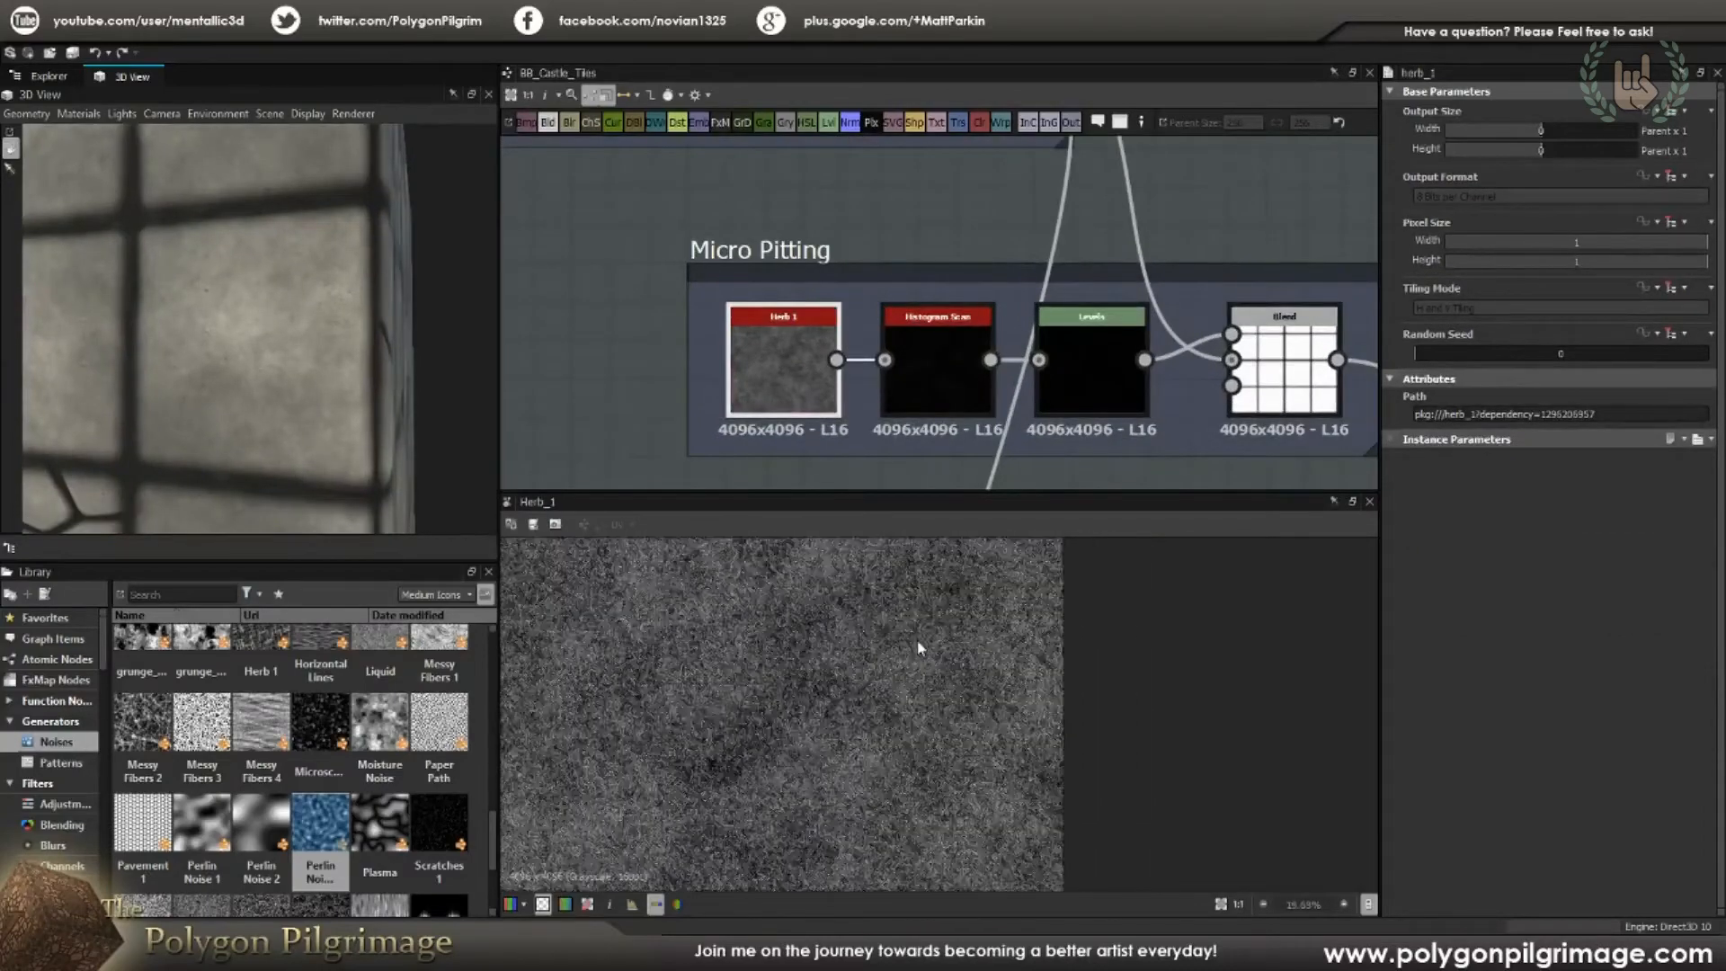
{"action": "scroll", "coordinate": [843, 649], "scroll_direction": "down", "scroll_amount": 2}
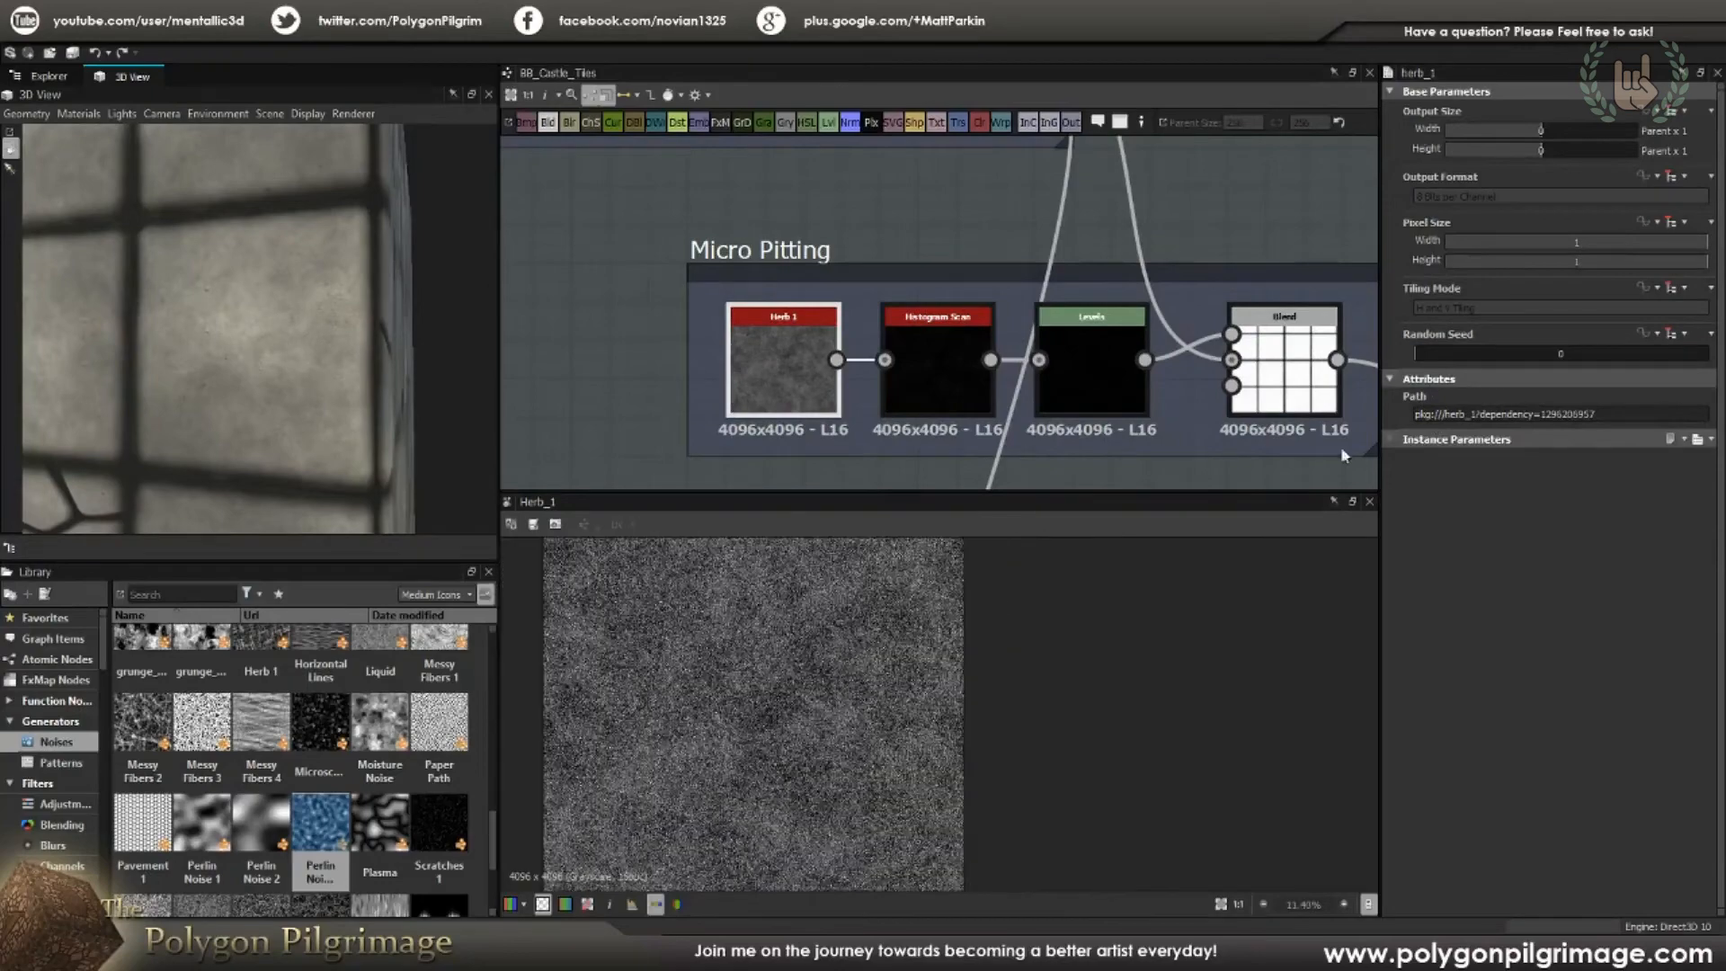
{"action": "key", "text": "f"}
{"action": "scroll", "coordinate": [979, 644], "scroll_direction": "up", "scroll_amount": 1}
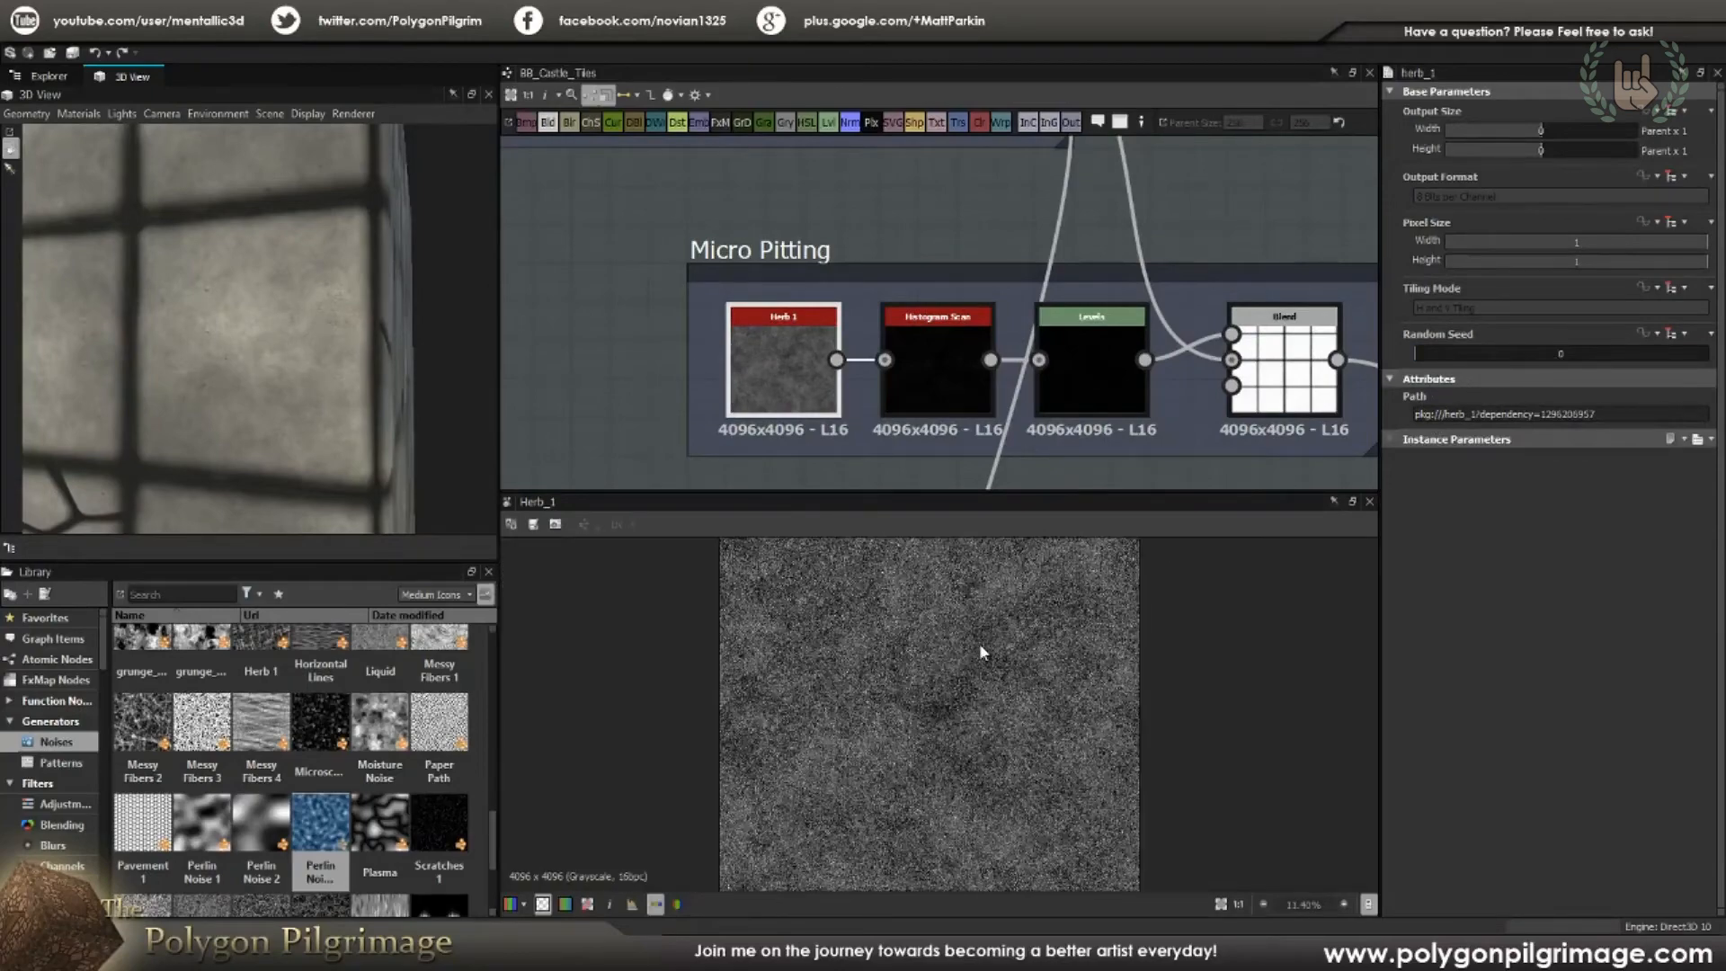
Step: Compare the Histogram Scan's specks and Position and Contrast parameters with the Herb 1 noise feeding it
{"action": "left_click", "coordinate": [938, 374]}
{"action": "scroll", "coordinate": [939, 642], "scroll_direction": "up", "scroll_amount": 10}
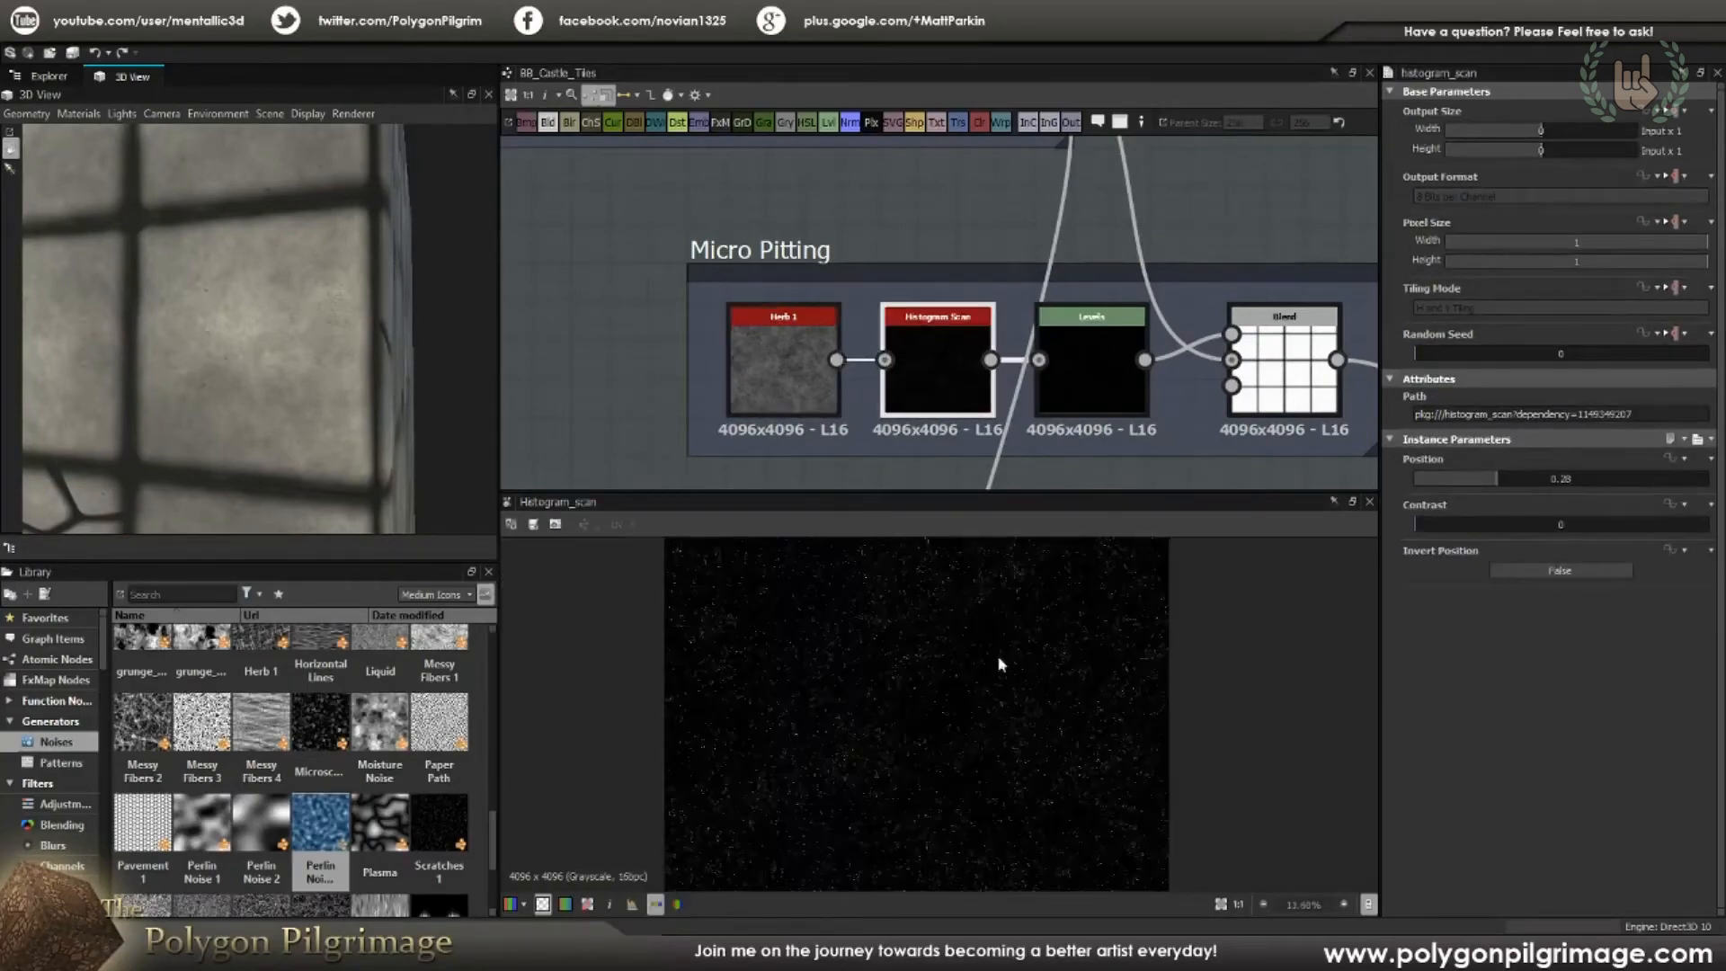
{"action": "scroll", "coordinate": [910, 659], "scroll_direction": "up", "scroll_amount": 3}
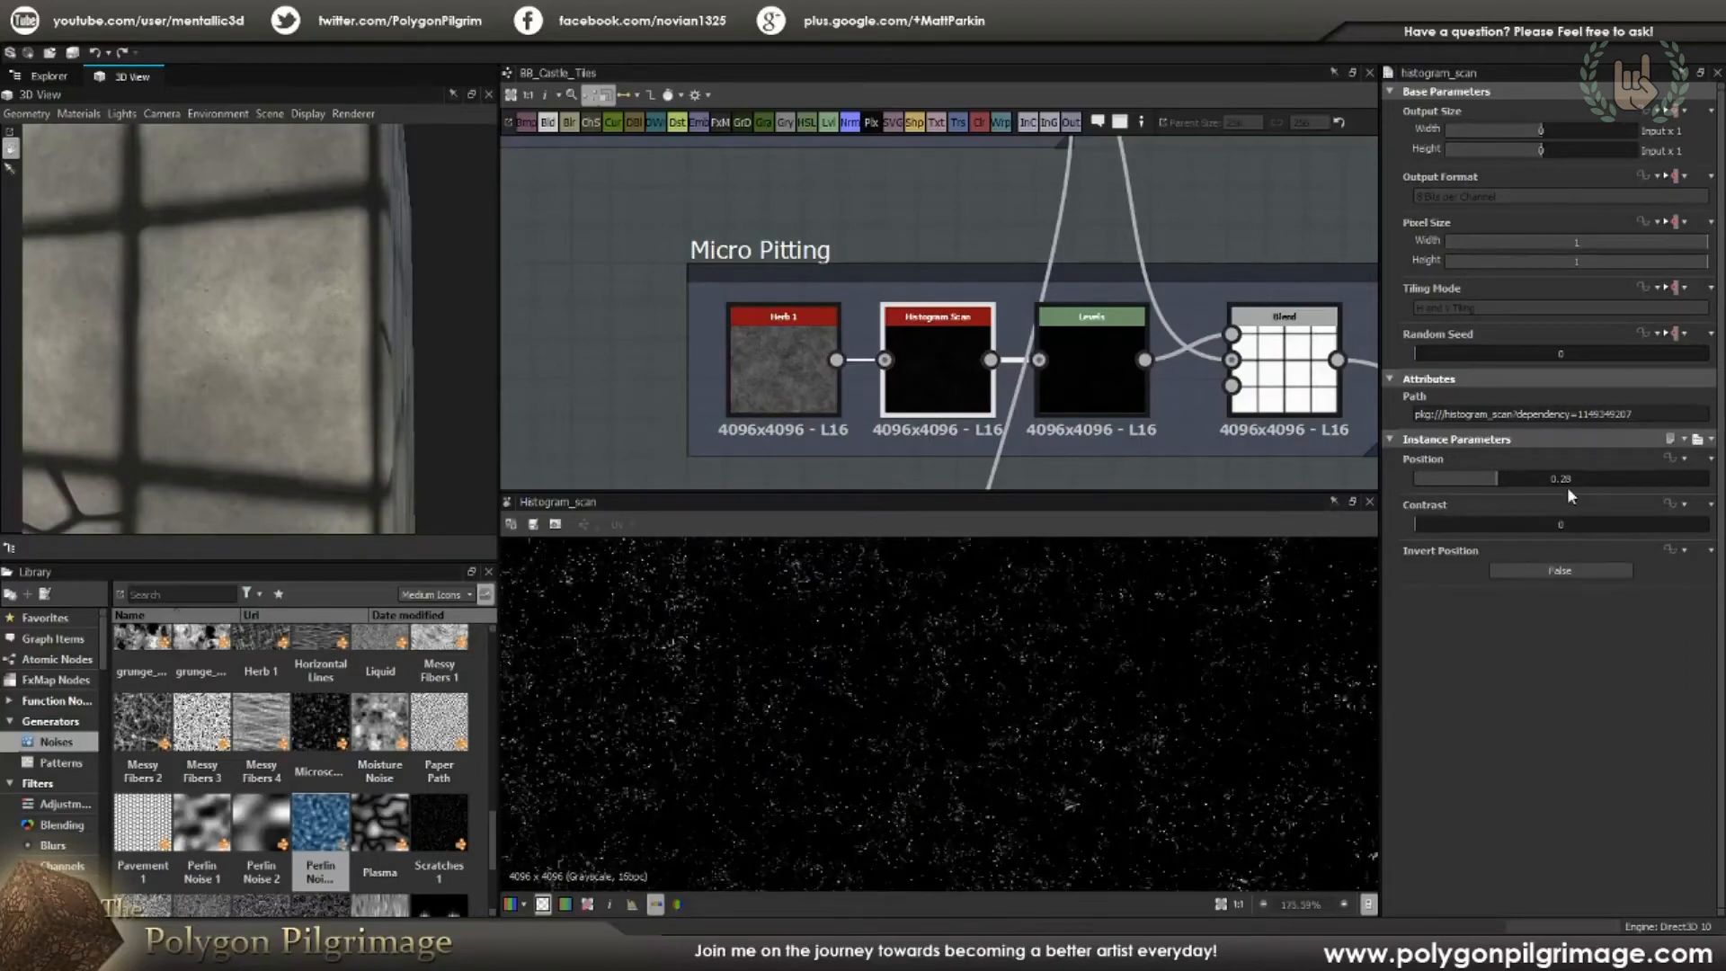
{"action": "double_click", "coordinate": [799, 399]}
{"action": "double_click", "coordinate": [925, 379]}
Step: Preview the Levels node after Histogram Scan and examine its histogram and specks at several magnifications
{"action": "double_click", "coordinate": [1080, 374]}
{"action": "scroll", "coordinate": [1051, 630], "scroll_direction": "up", "scroll_amount": 1}
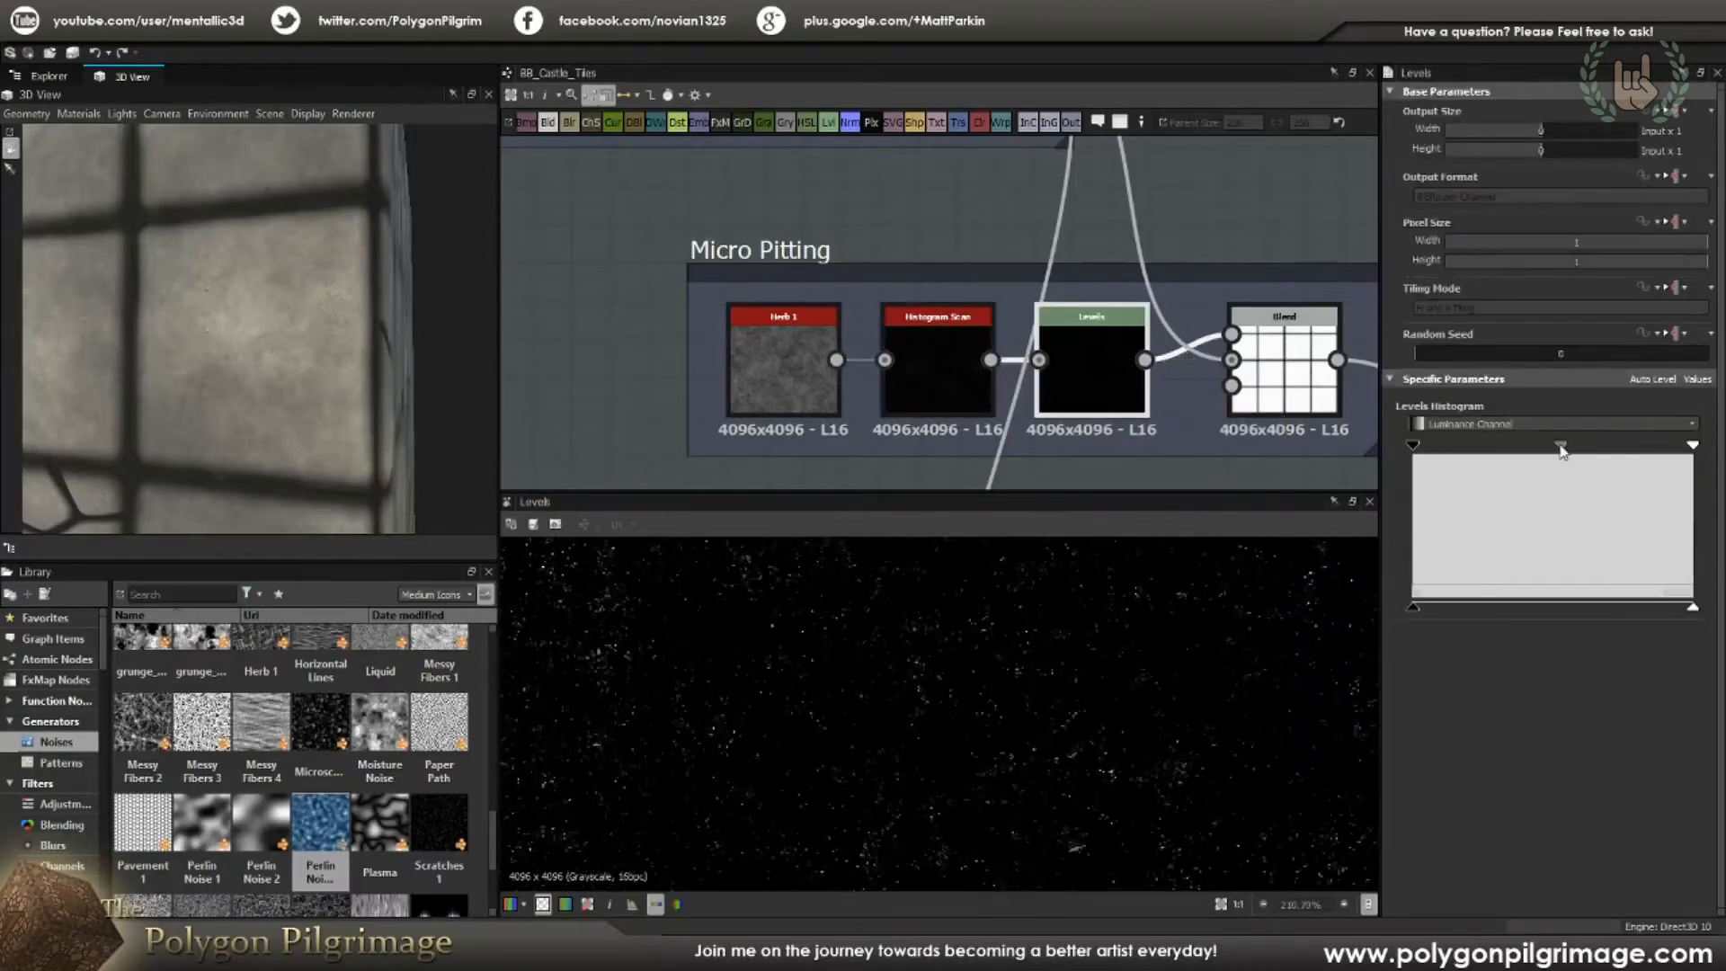
{"action": "scroll", "coordinate": [989, 656], "scroll_direction": "up", "scroll_amount": 2}
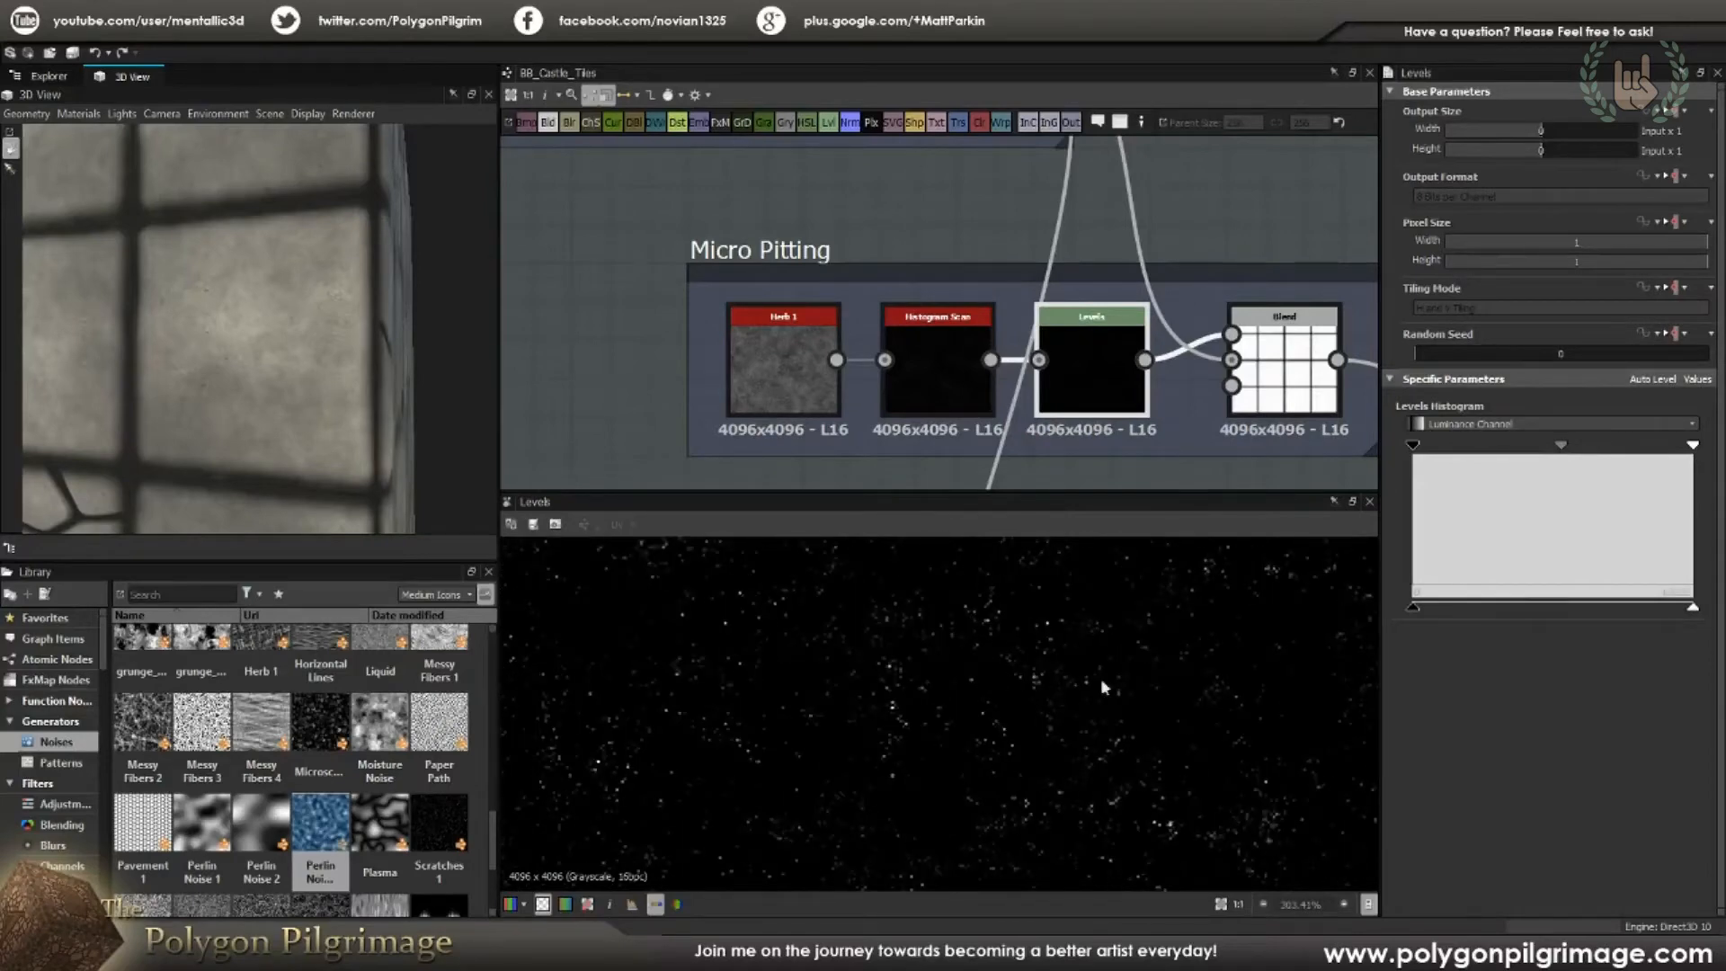
{"action": "scroll", "coordinate": [1092, 688], "scroll_direction": "down", "scroll_amount": 7}
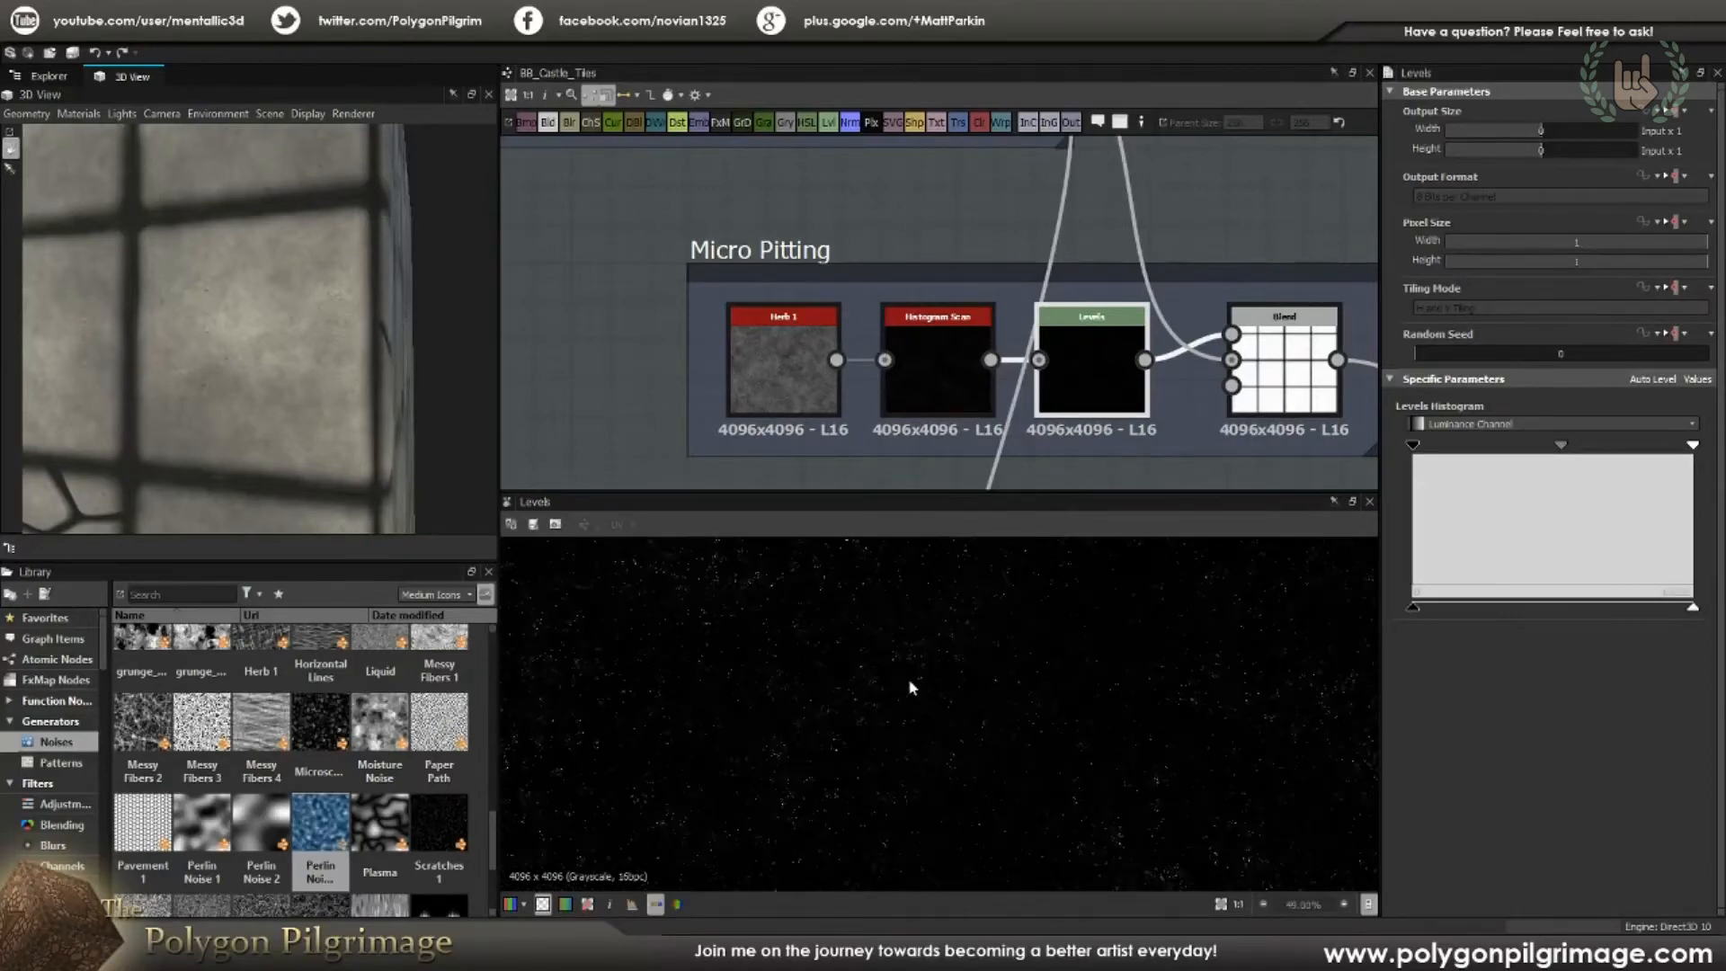
{"action": "scroll", "coordinate": [1016, 686], "scroll_direction": "down", "scroll_amount": 4}
{"action": "scroll", "coordinate": [1033, 665], "scroll_direction": "up", "scroll_amount": 10}
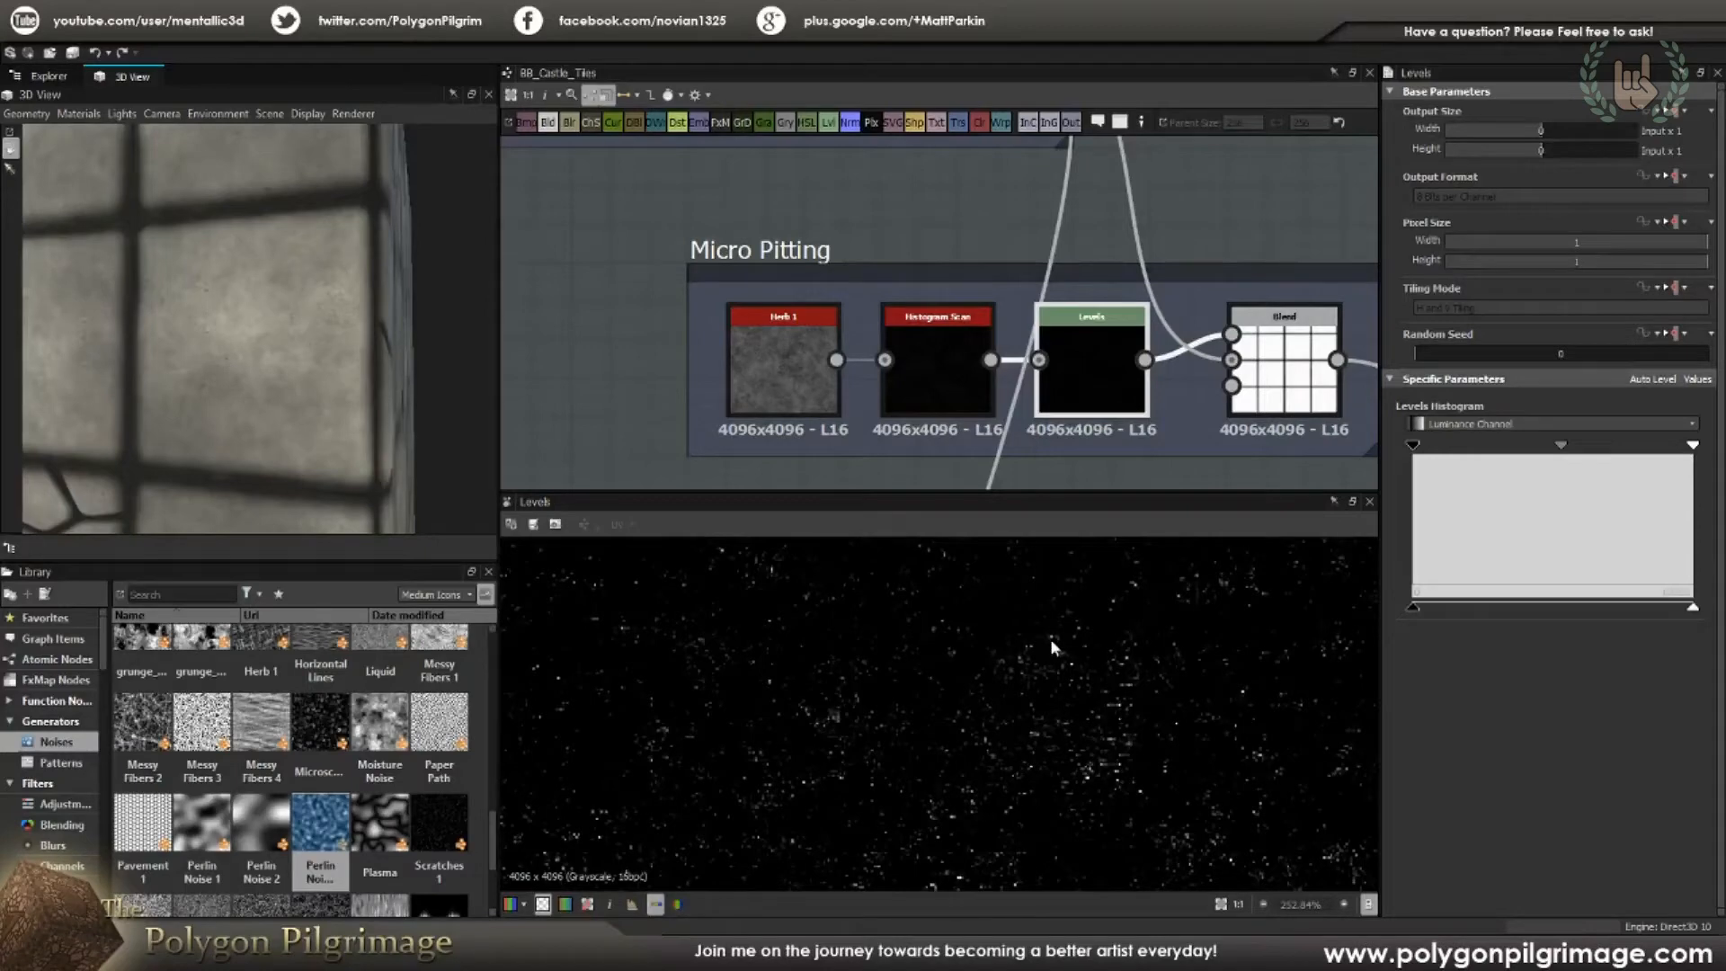
Step: Preview the Subtract-mode Blend that ends the Micro Pitting frame and examine the pits on the white stones
{"action": "middle_click_drag", "start_coordinate": [1240, 376], "coordinate": [1023, 376]}
{"action": "scroll", "coordinate": [1014, 376], "scroll_direction": "down", "scroll_amount": 1}
{"action": "double_click", "coordinate": [1060, 370]}
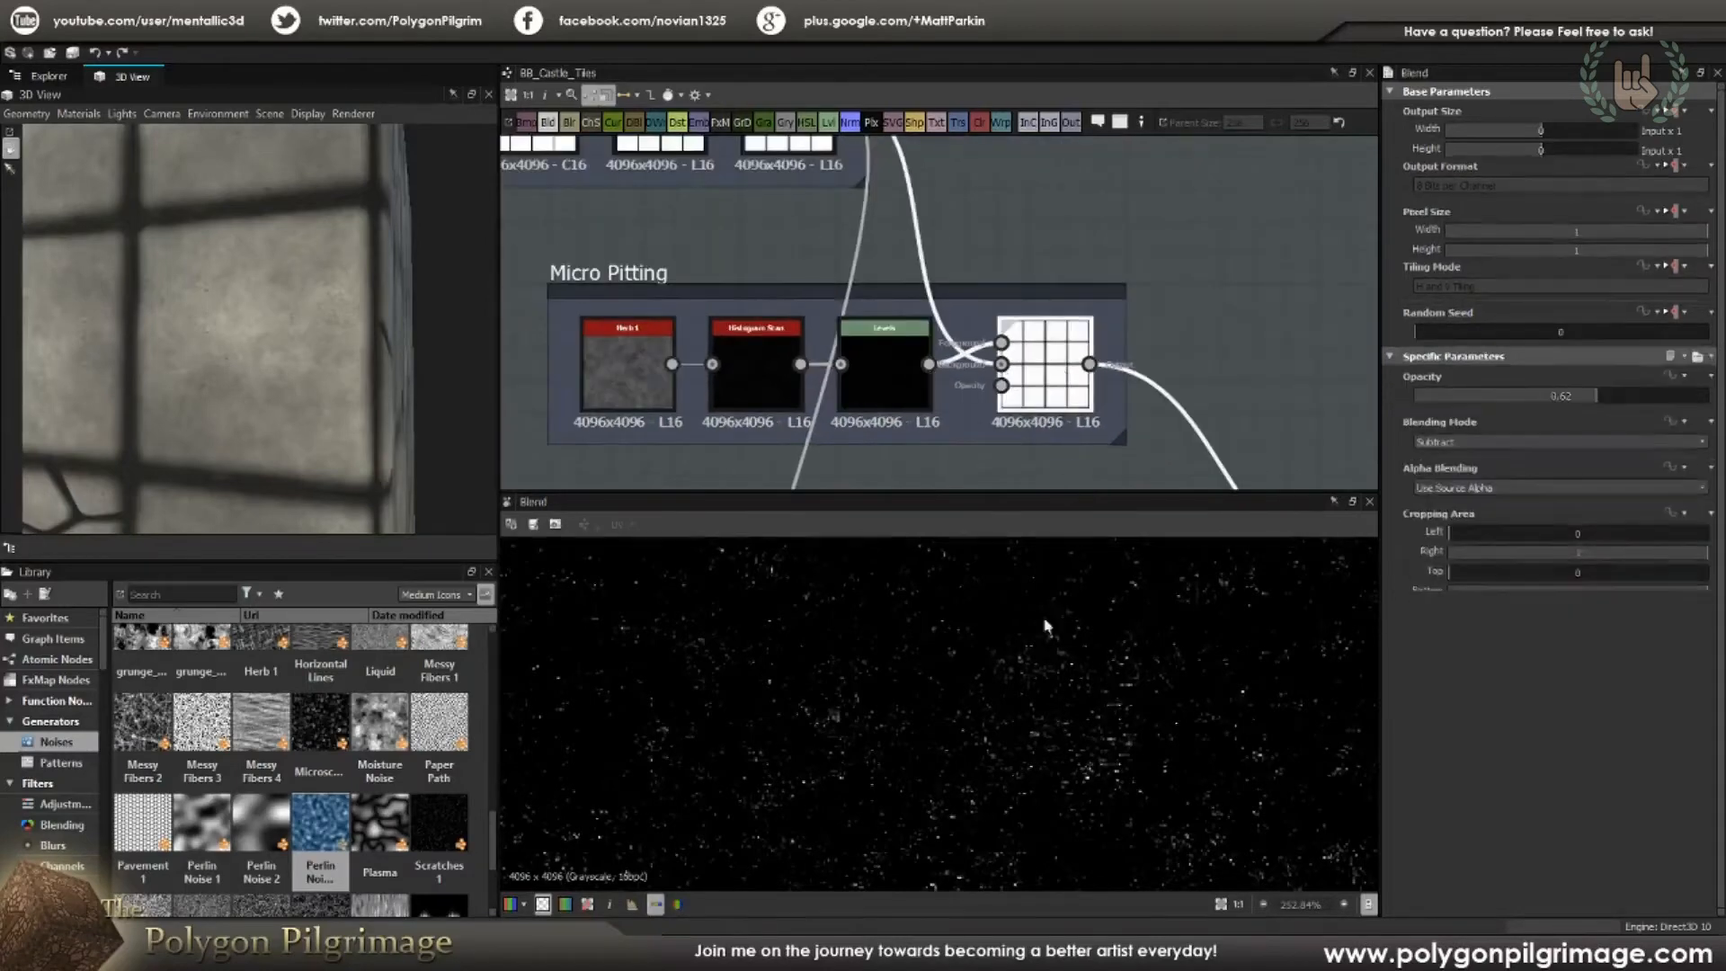
{"action": "scroll", "coordinate": [1039, 633], "scroll_direction": "down", "scroll_amount": 10}
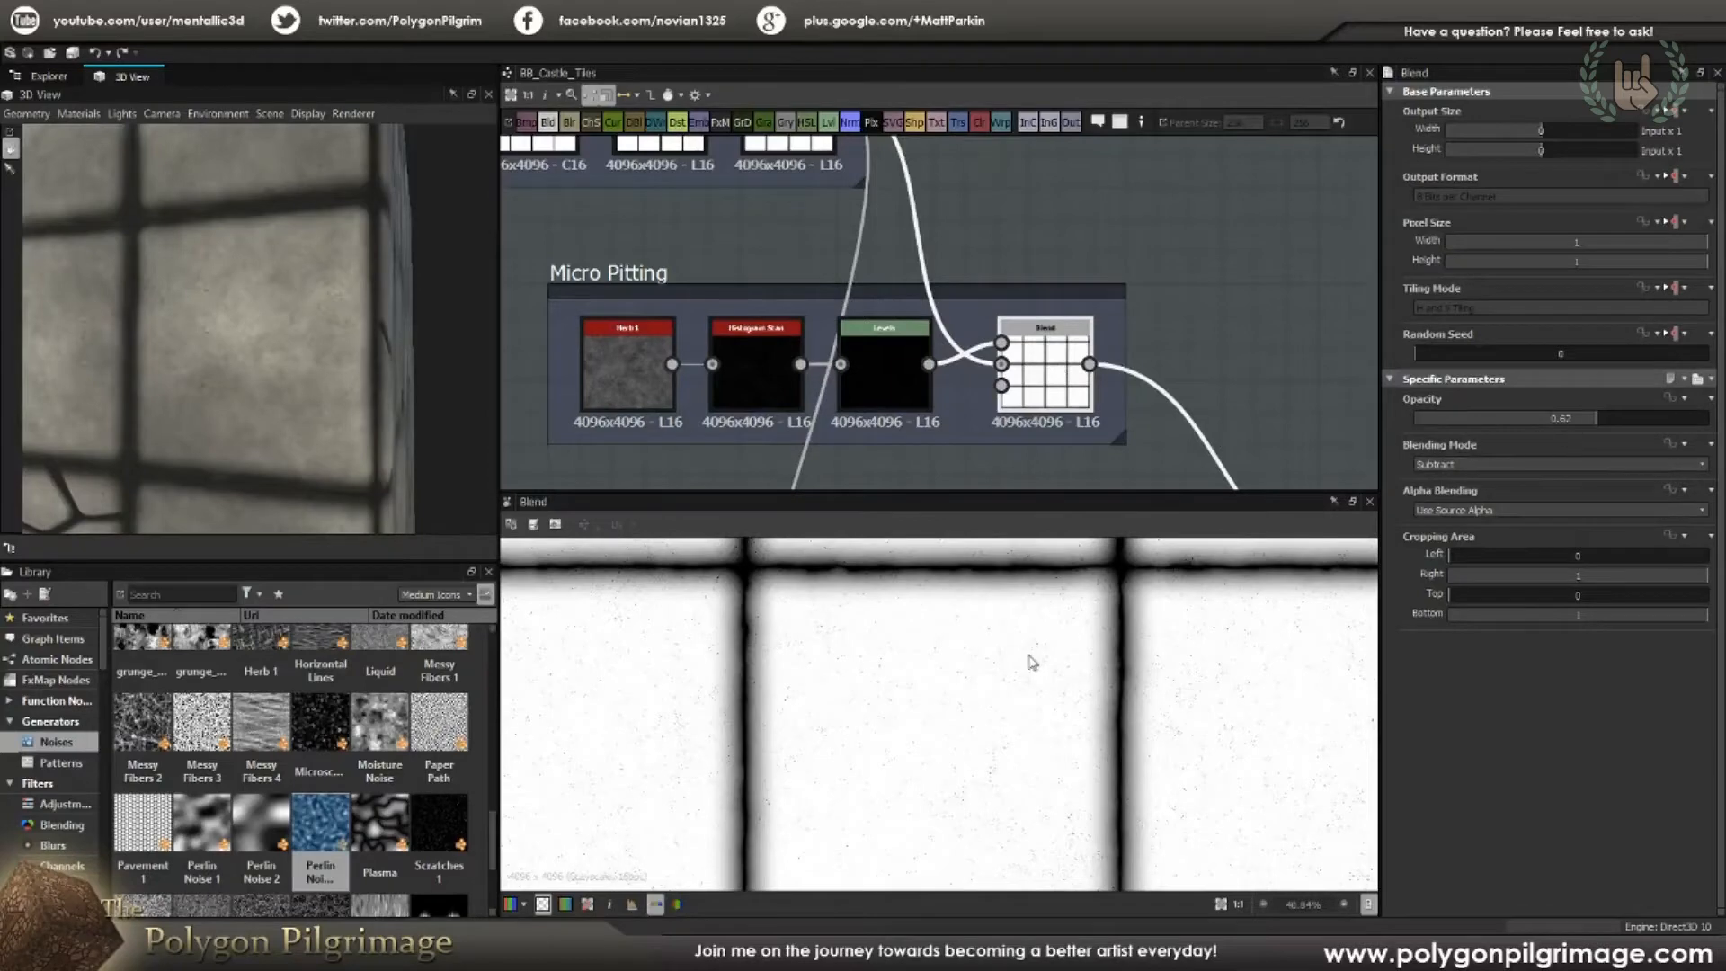
{"action": "scroll", "coordinate": [1016, 664], "scroll_direction": "up", "scroll_amount": 4}
Step: Trace the Micro Pitting Blend's background back to the Bevel node and examine the pits around the stone joints
{"action": "middle_click_drag", "start_coordinate": [963, 362], "coordinate": [1050, 406]}
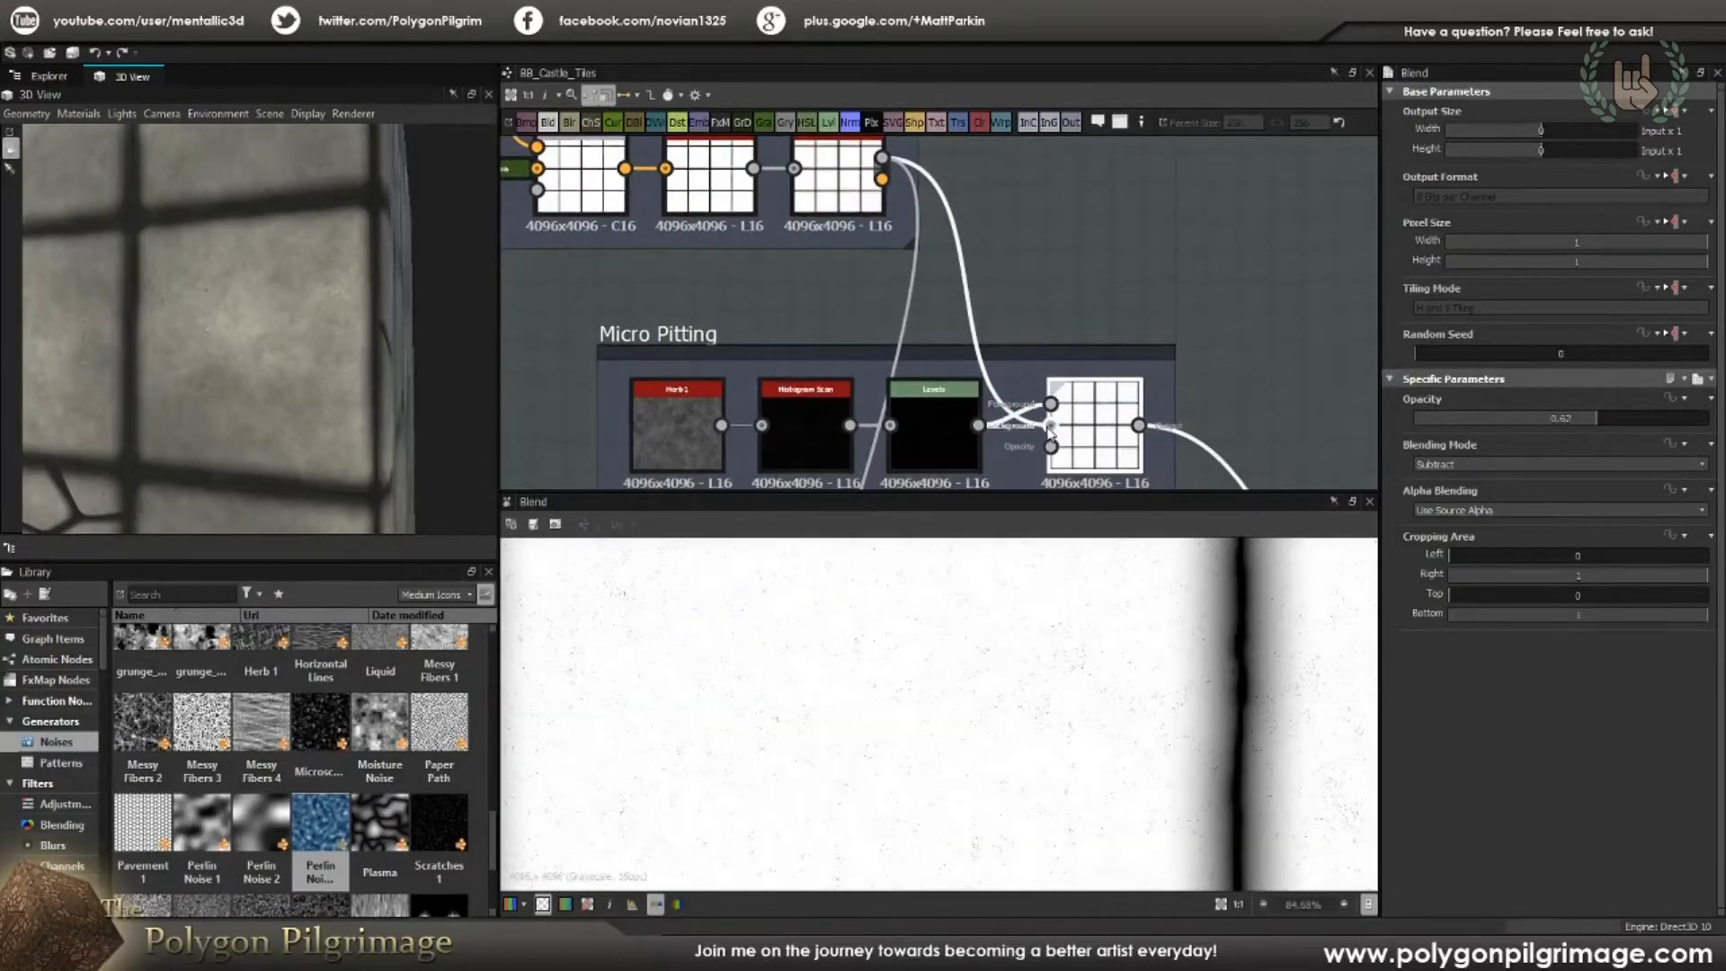
{"action": "middle_click_drag", "start_coordinate": [874, 254], "coordinate": [893, 296]}
{"action": "left_click", "coordinate": [888, 225]}
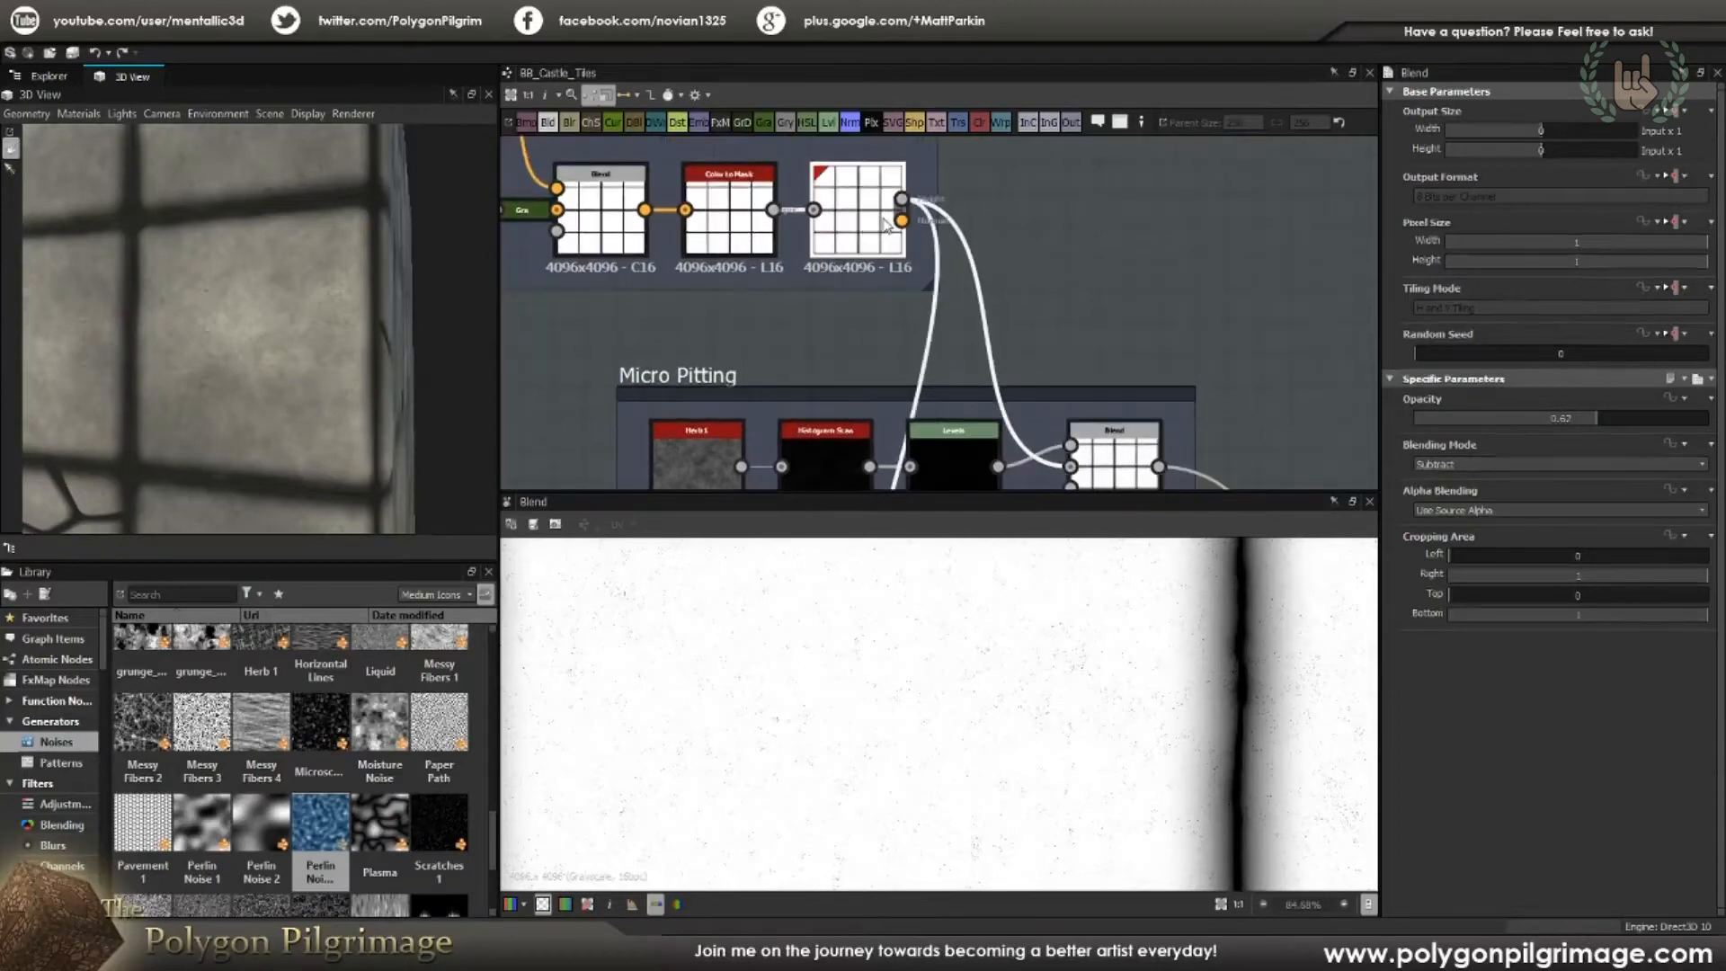
{"action": "left_click", "coordinate": [1093, 419]}
{"action": "middle_click_drag", "start_coordinate": [1132, 673], "coordinate": [957, 709]}
{"action": "scroll", "coordinate": [957, 709], "scroll_direction": "down", "scroll_amount": 5}
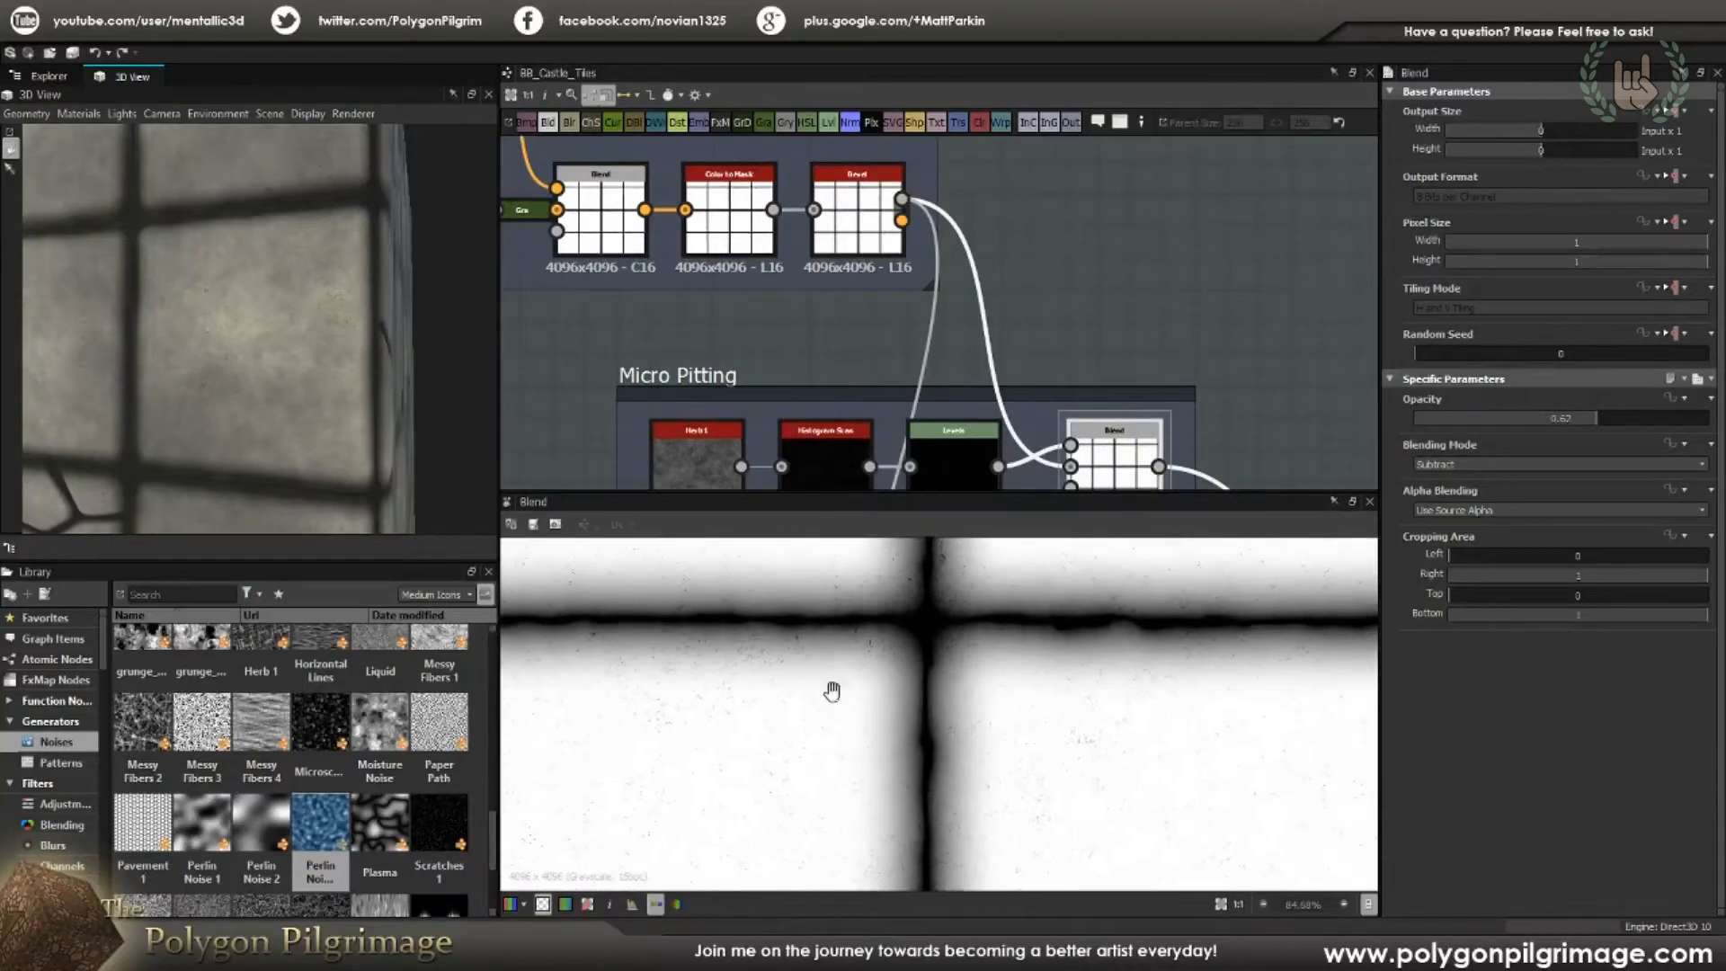
Step: Examine the fine pits in the Micro Pitting Blend preview and on the stones and corner of the 3D cube
{"action": "scroll", "coordinate": [950, 656], "scroll_direction": "up", "scroll_amount": 5}
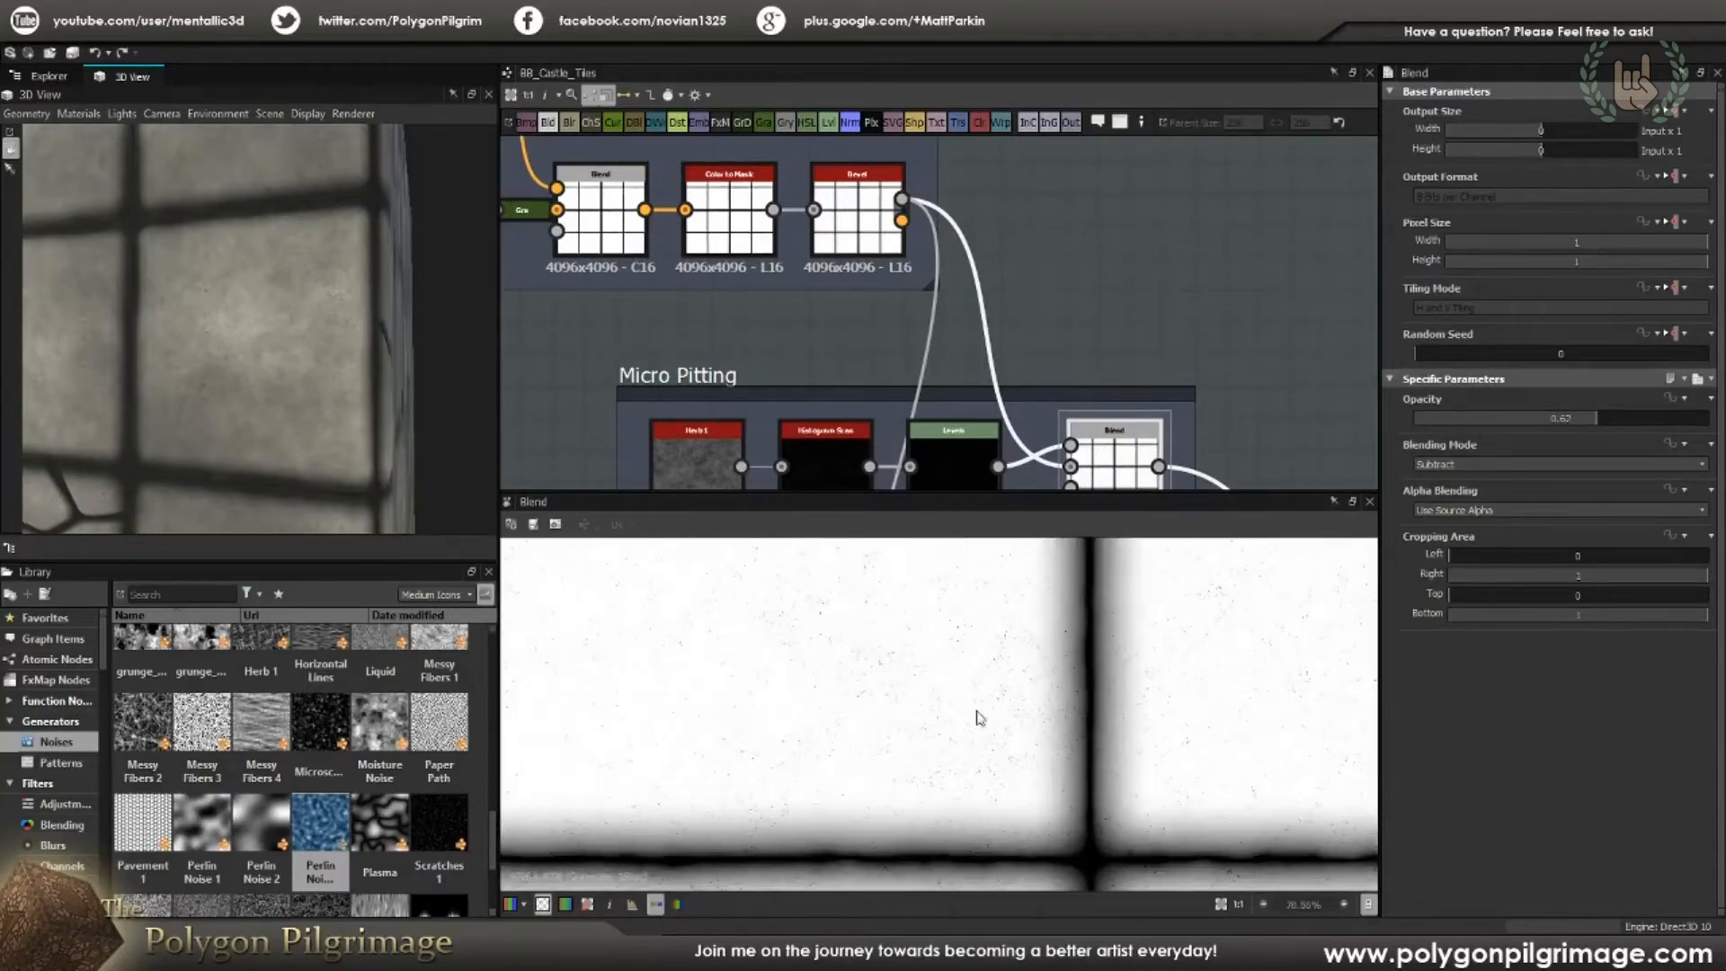
{"action": "scroll", "coordinate": [953, 377], "scroll_direction": "down", "scroll_amount": 5}
{"action": "mouse_move", "coordinate": [931, 347]}
{"action": "middle_mouse_down"}
{"action": "mouse_move", "coordinate": [930, 315]}
{"action": "mouse_move", "coordinate": [991, 325]}
{"action": "mouse_move", "coordinate": [924, 249]}
{"action": "mouse_move", "coordinate": [1039, 215]}
{"action": "middle_mouse_up"}
{"action": "scroll", "coordinate": [1038, 212], "scroll_direction": "down", "scroll_amount": 2}
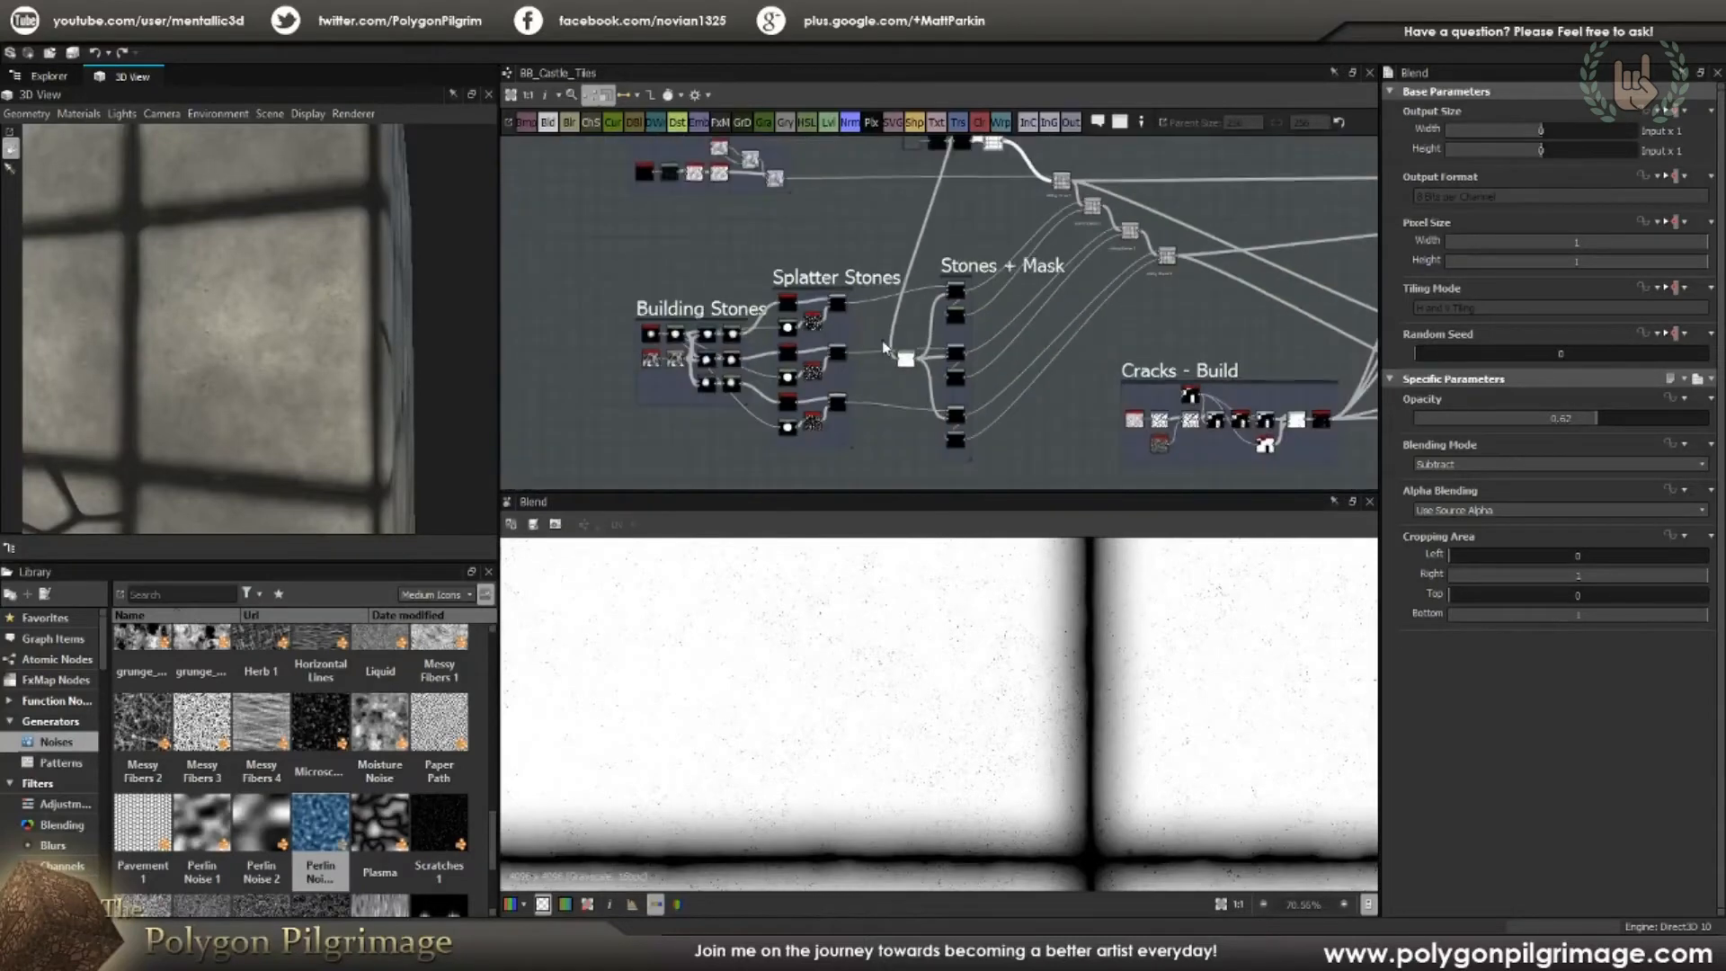
{"action": "middle_click_drag", "start_coordinate": [944, 269], "coordinate": [1040, 274]}
{"action": "scroll", "coordinate": [328, 369], "scroll_direction": "up", "scroll_amount": 3}
{"action": "mouse_move", "coordinate": [329, 369]}
{"action": "left_mouse_down"}
{"action": "mouse_move", "coordinate": [337, 383]}
{"action": "mouse_move", "coordinate": [371, 281]}
{"action": "mouse_move", "coordinate": [342, 343]}
{"action": "mouse_move", "coordinate": [358, 356]}
{"action": "left_mouse_up"}
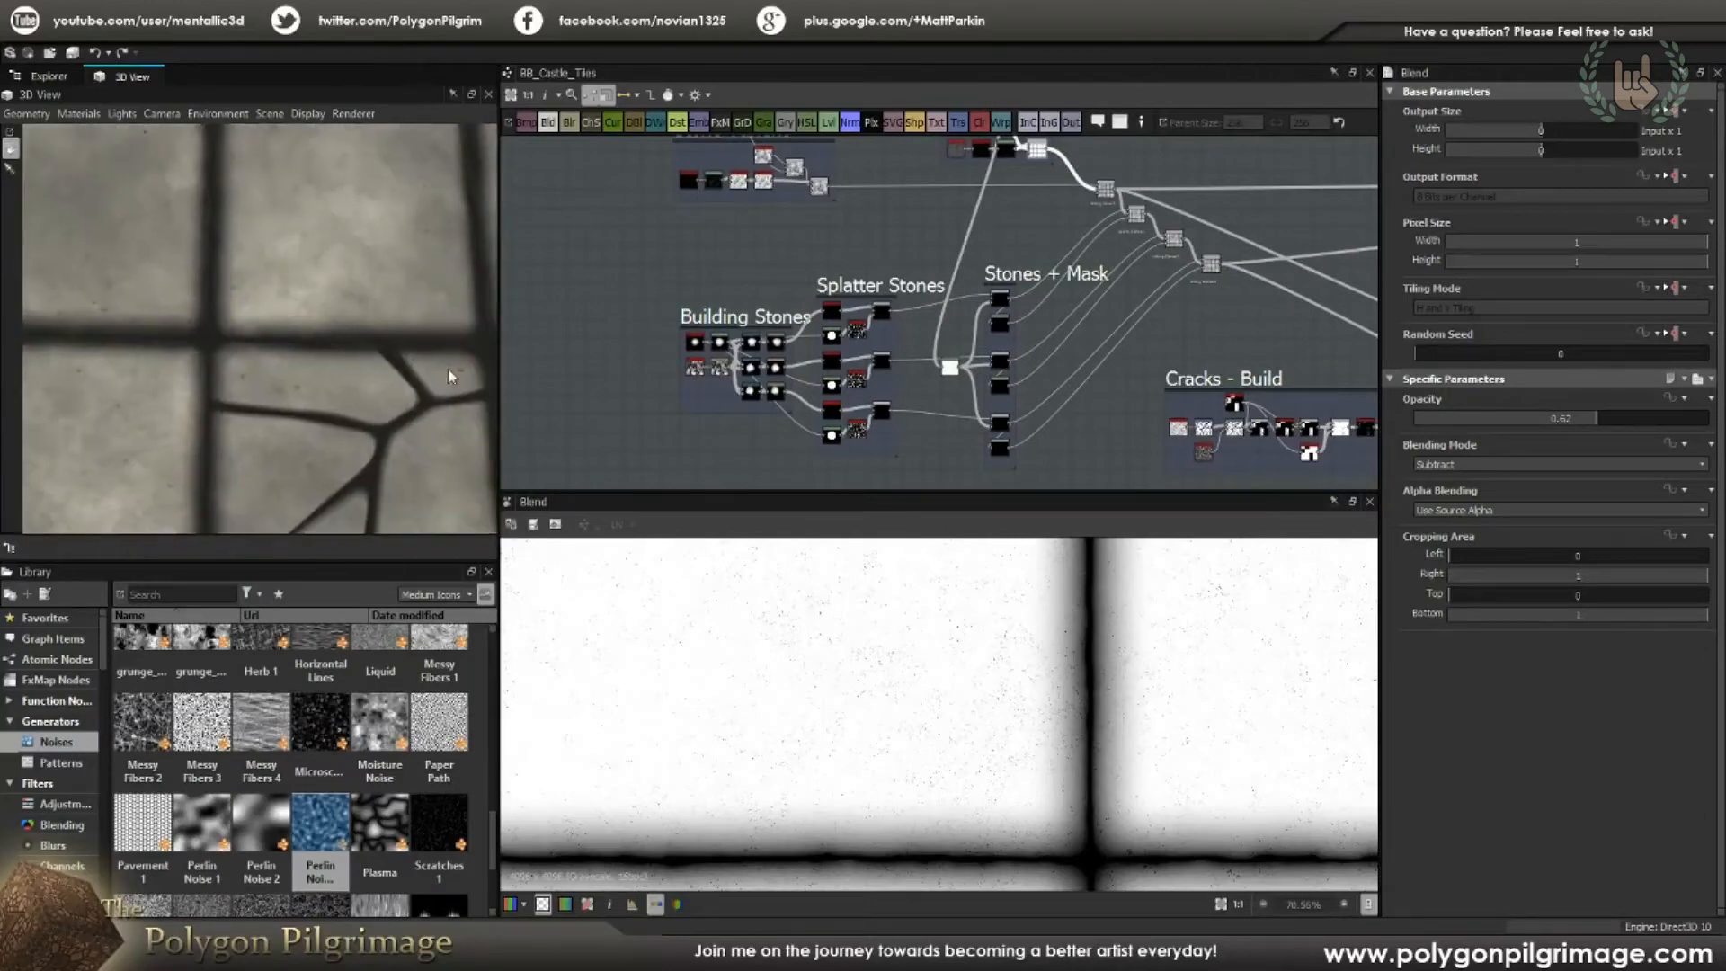
{"action": "left_click_drag", "start_coordinate": [327, 315], "coordinate": [307, 375]}
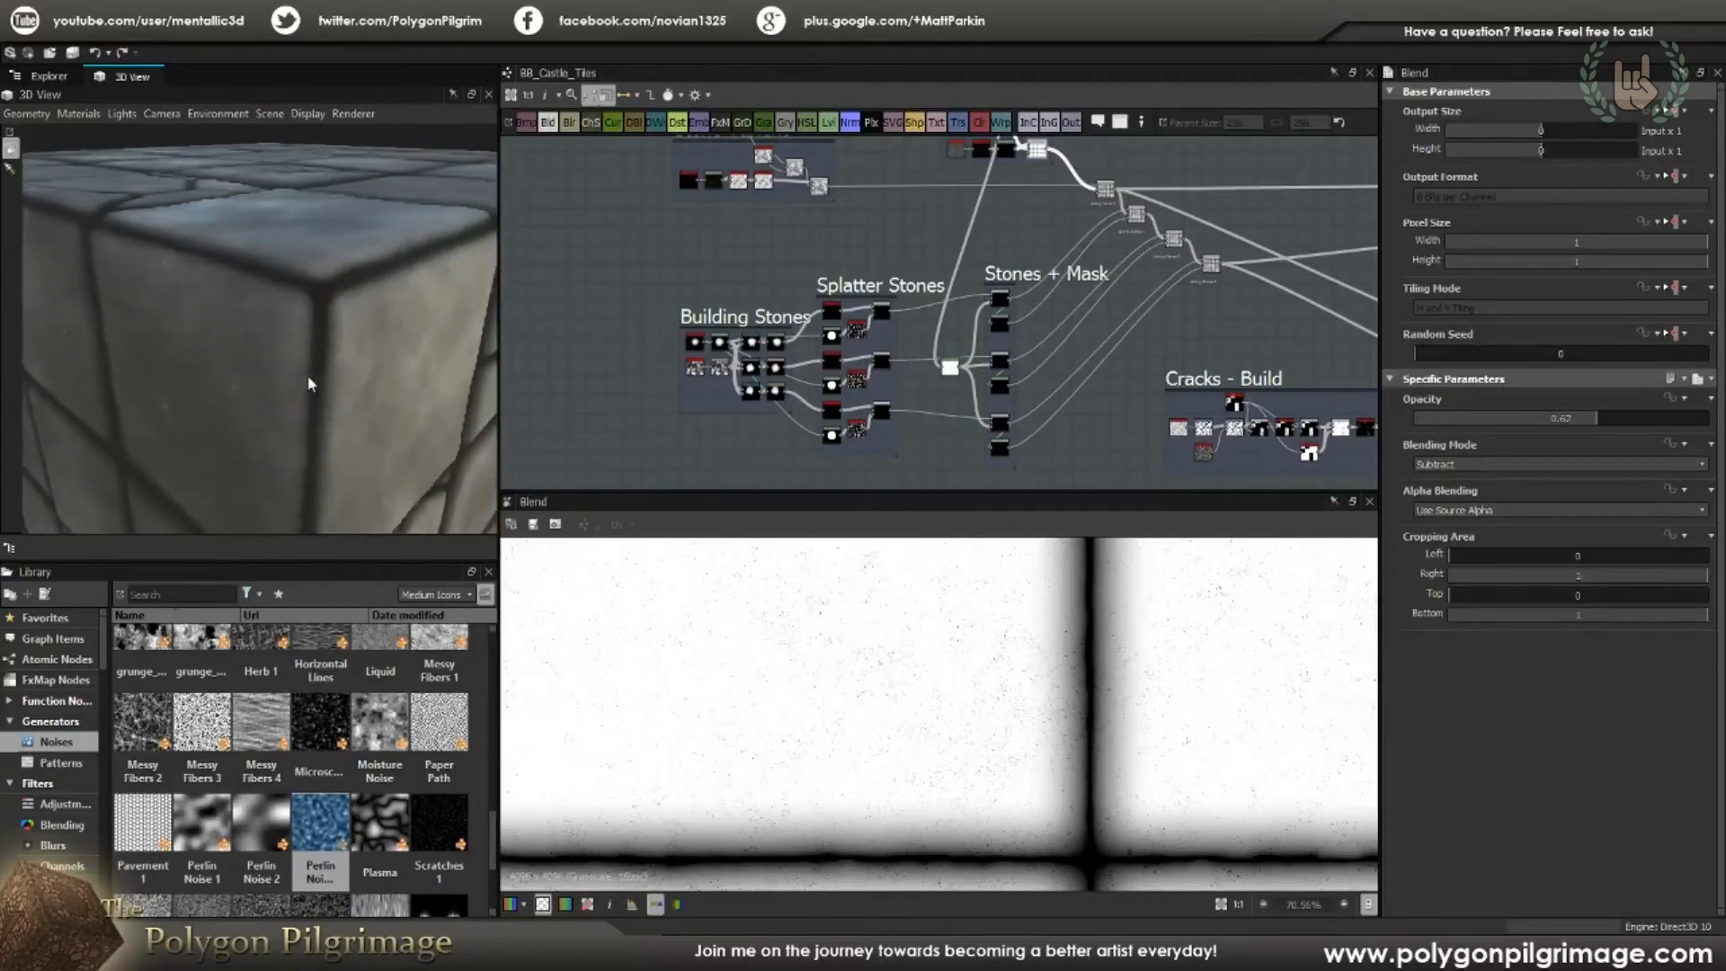
Step: Preview the Shape node that starts the Building Stones frame and examine its whole gradient and parameters
{"action": "scroll", "coordinate": [819, 350], "scroll_direction": "up", "scroll_amount": 3}
{"action": "scroll", "coordinate": [795, 344], "scroll_direction": "up", "scroll_amount": 5}
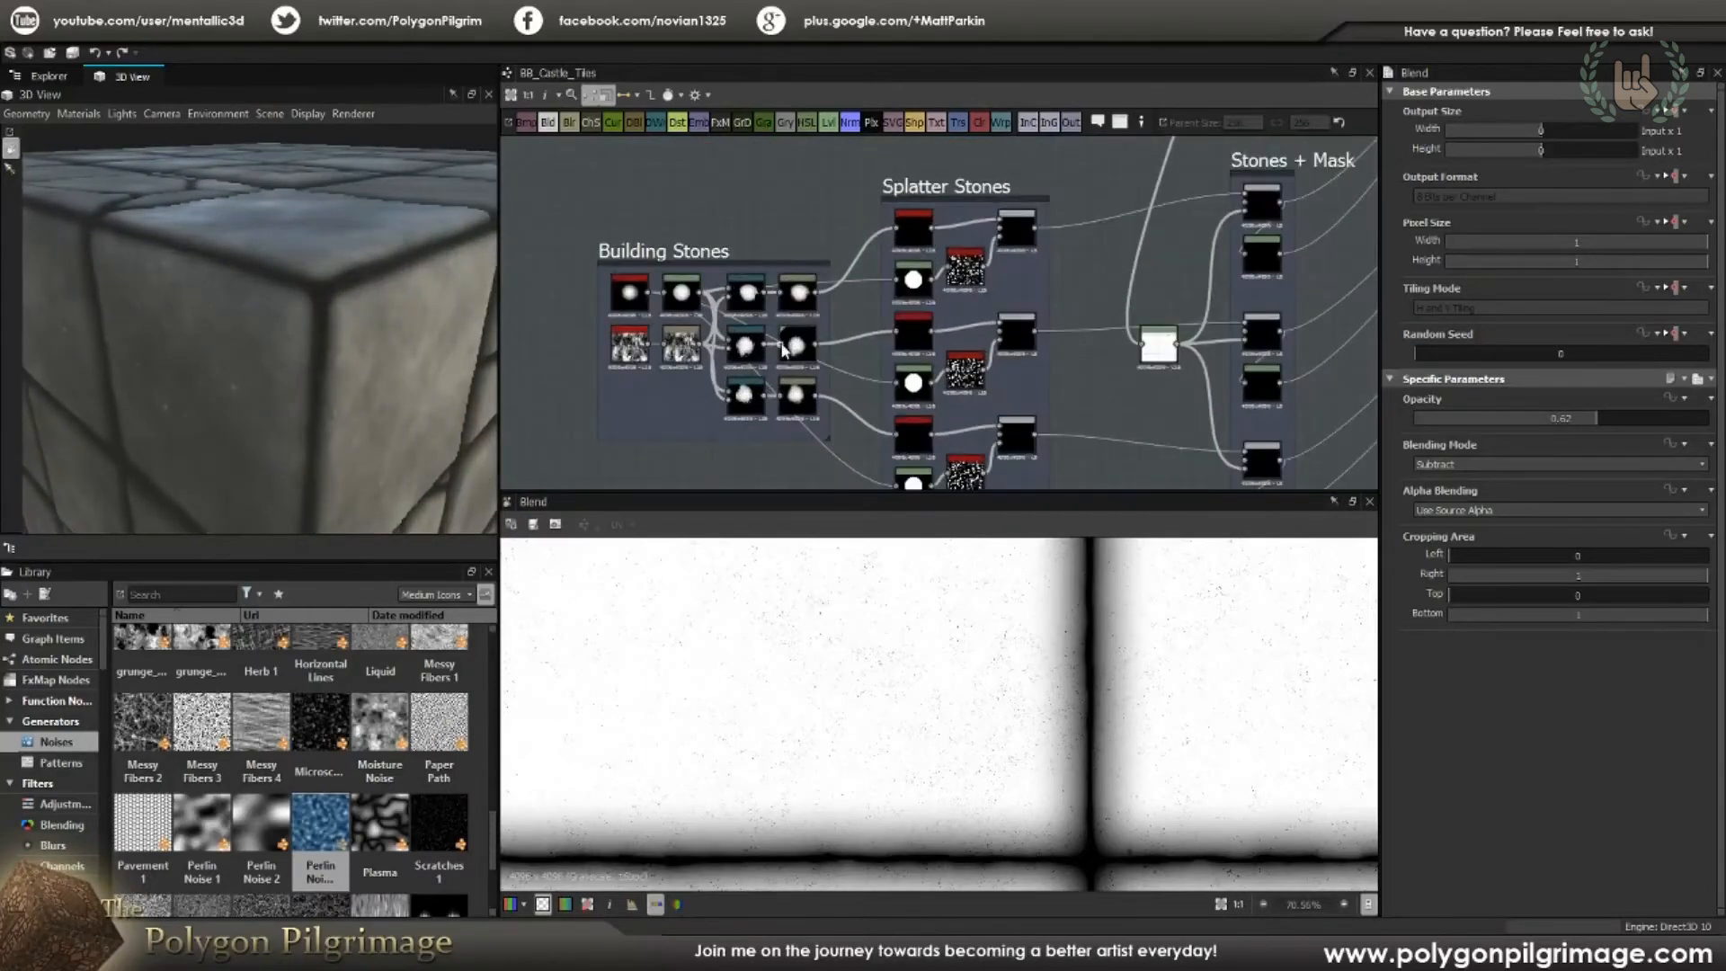
{"action": "double_click", "coordinate": [674, 235]}
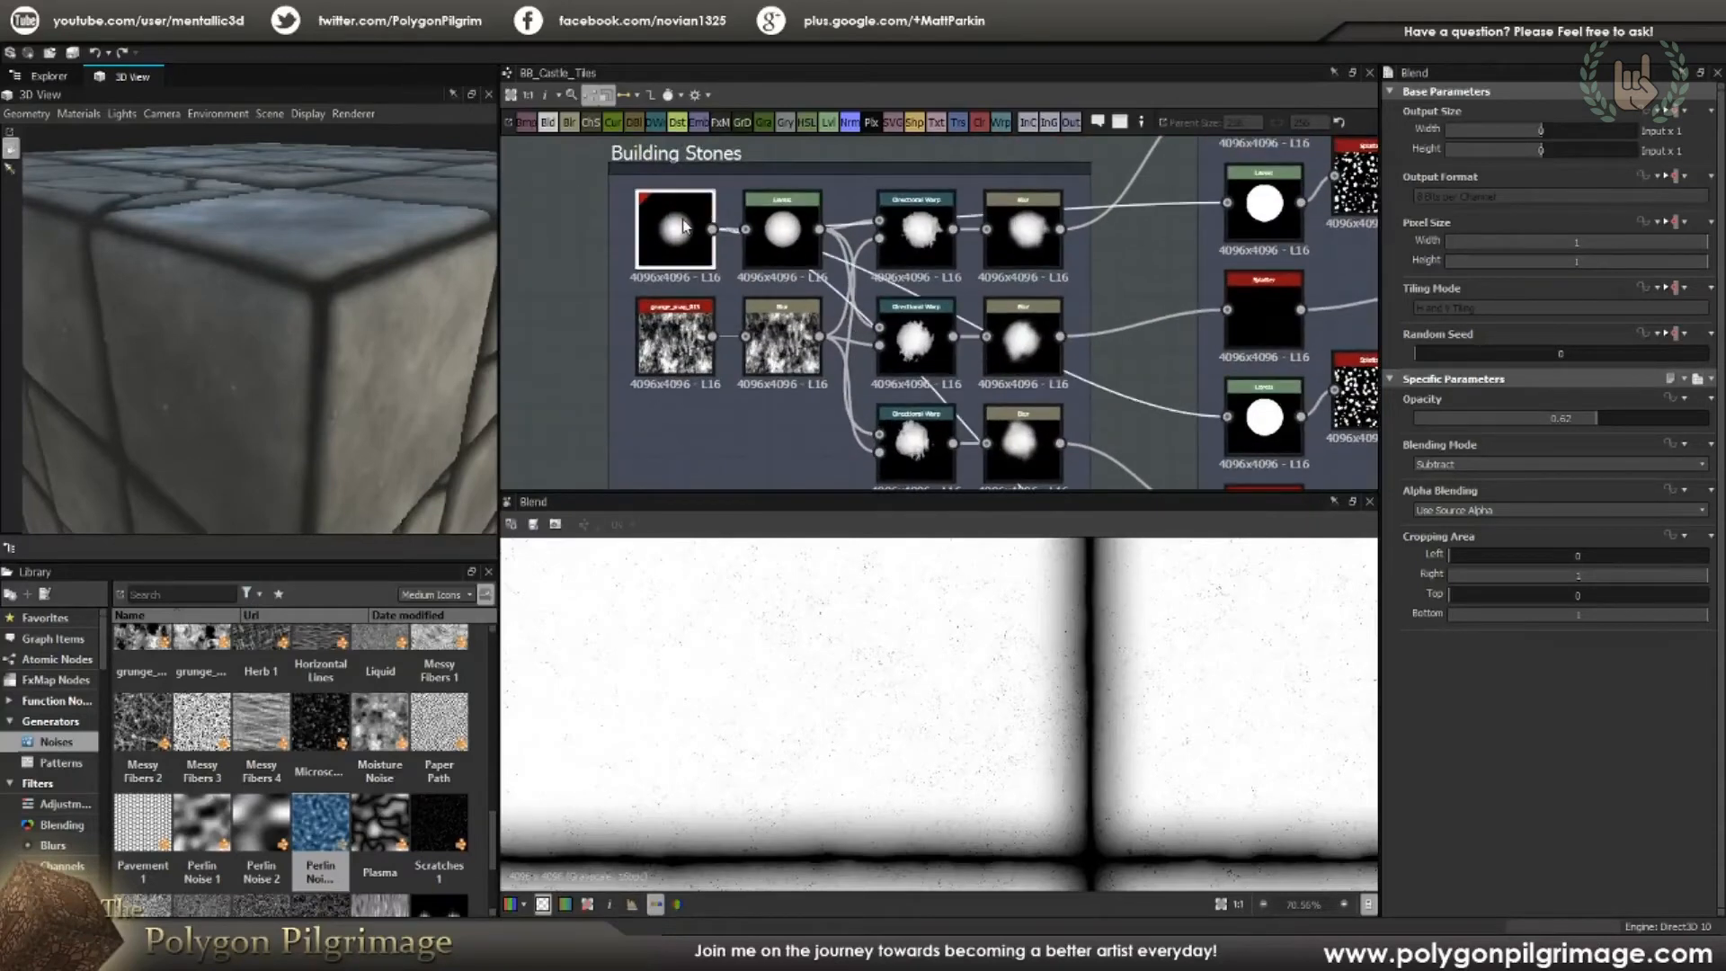
{"action": "scroll", "coordinate": [1041, 630], "scroll_direction": "down", "scroll_amount": 3}
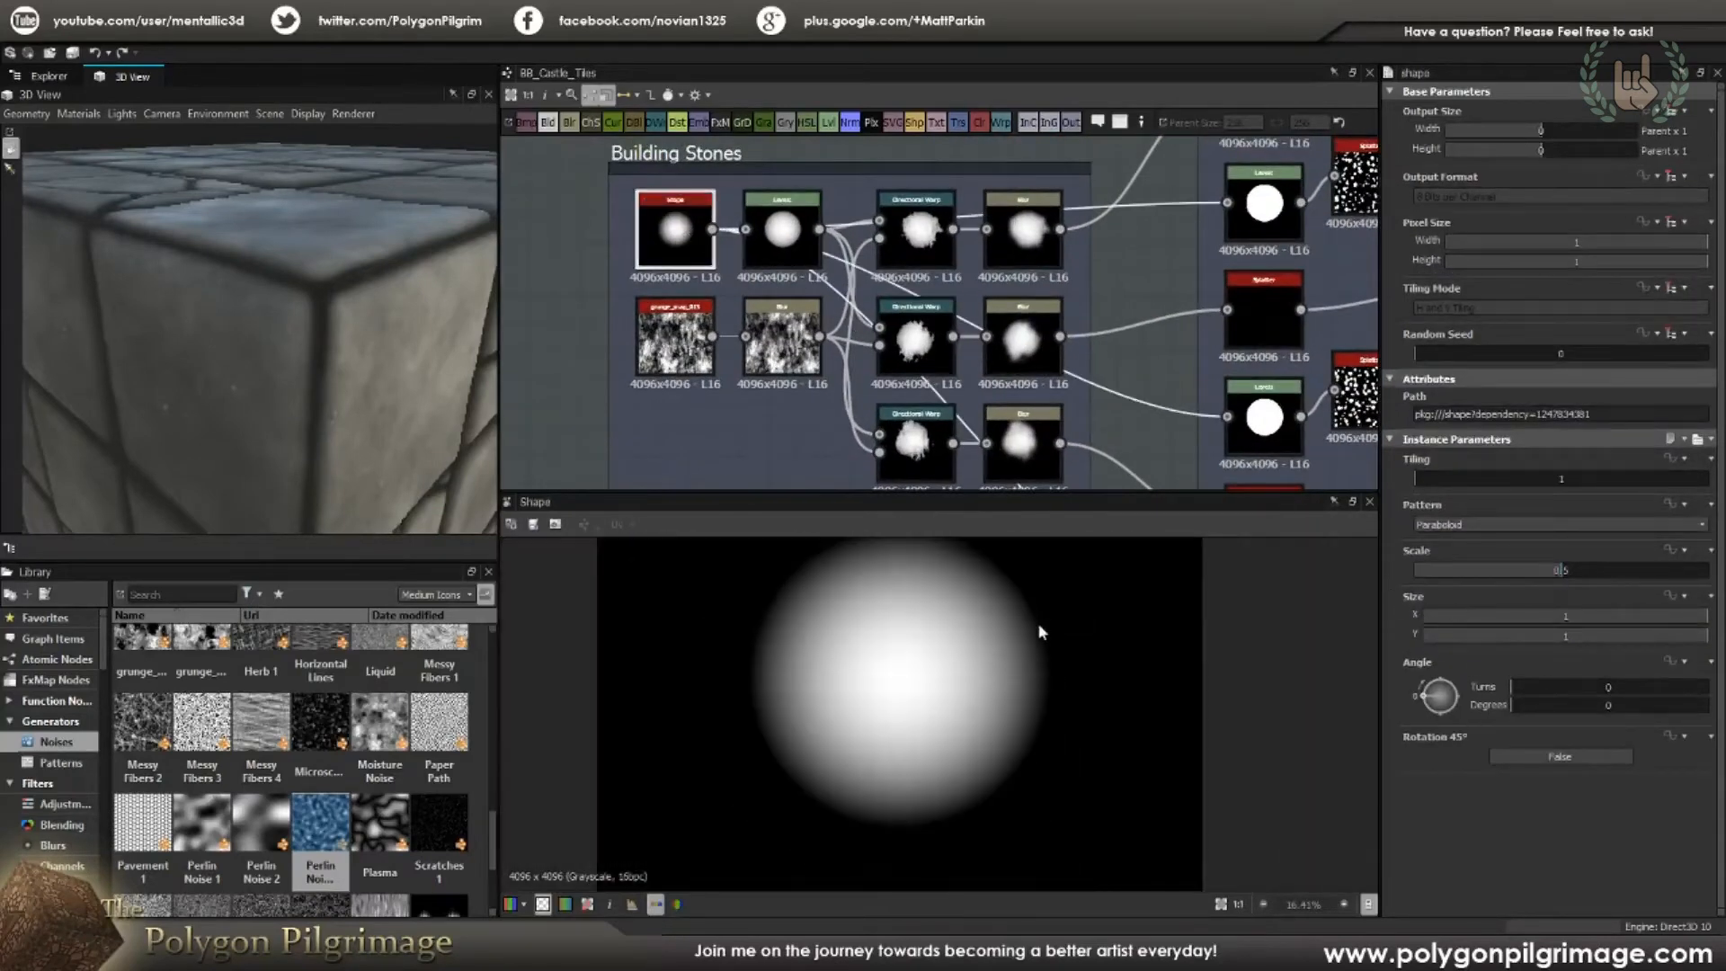
{"action": "scroll", "coordinate": [1043, 644], "scroll_direction": "down", "scroll_amount": 3}
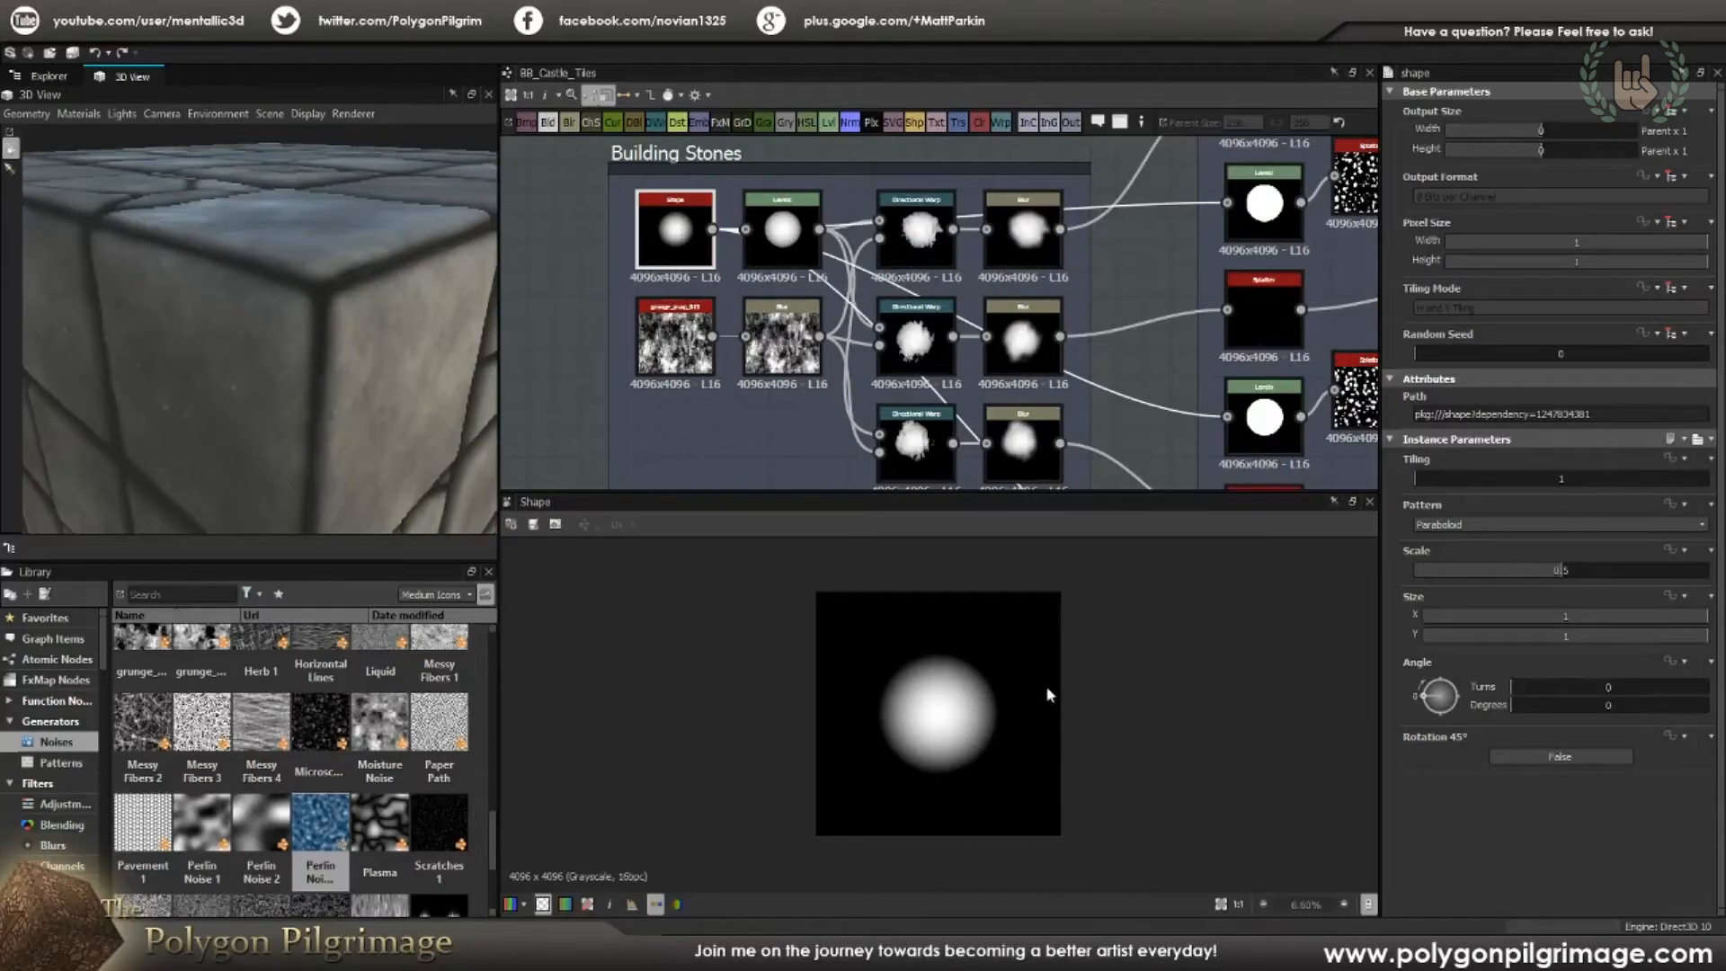
Step: Preview the Levels node after Shape and examine its histogram and the brightened sphere
{"action": "middle_click_drag", "start_coordinate": [796, 319], "coordinate": [753, 376]}
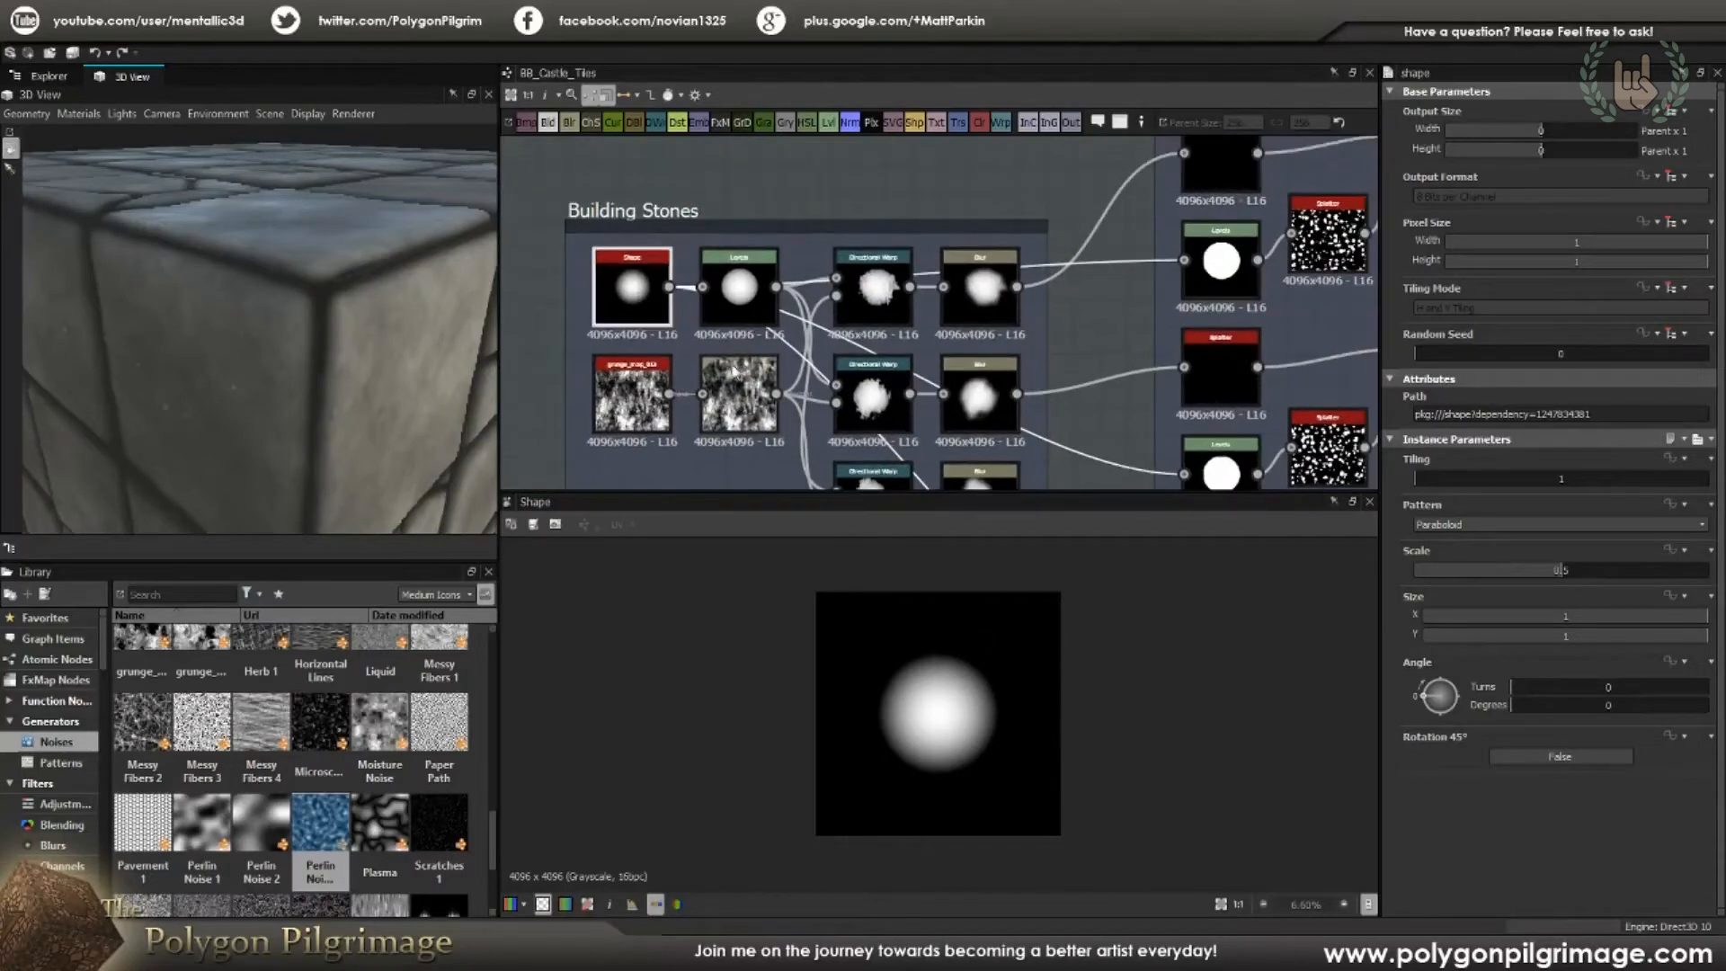
{"action": "left_click", "coordinate": [739, 285]}
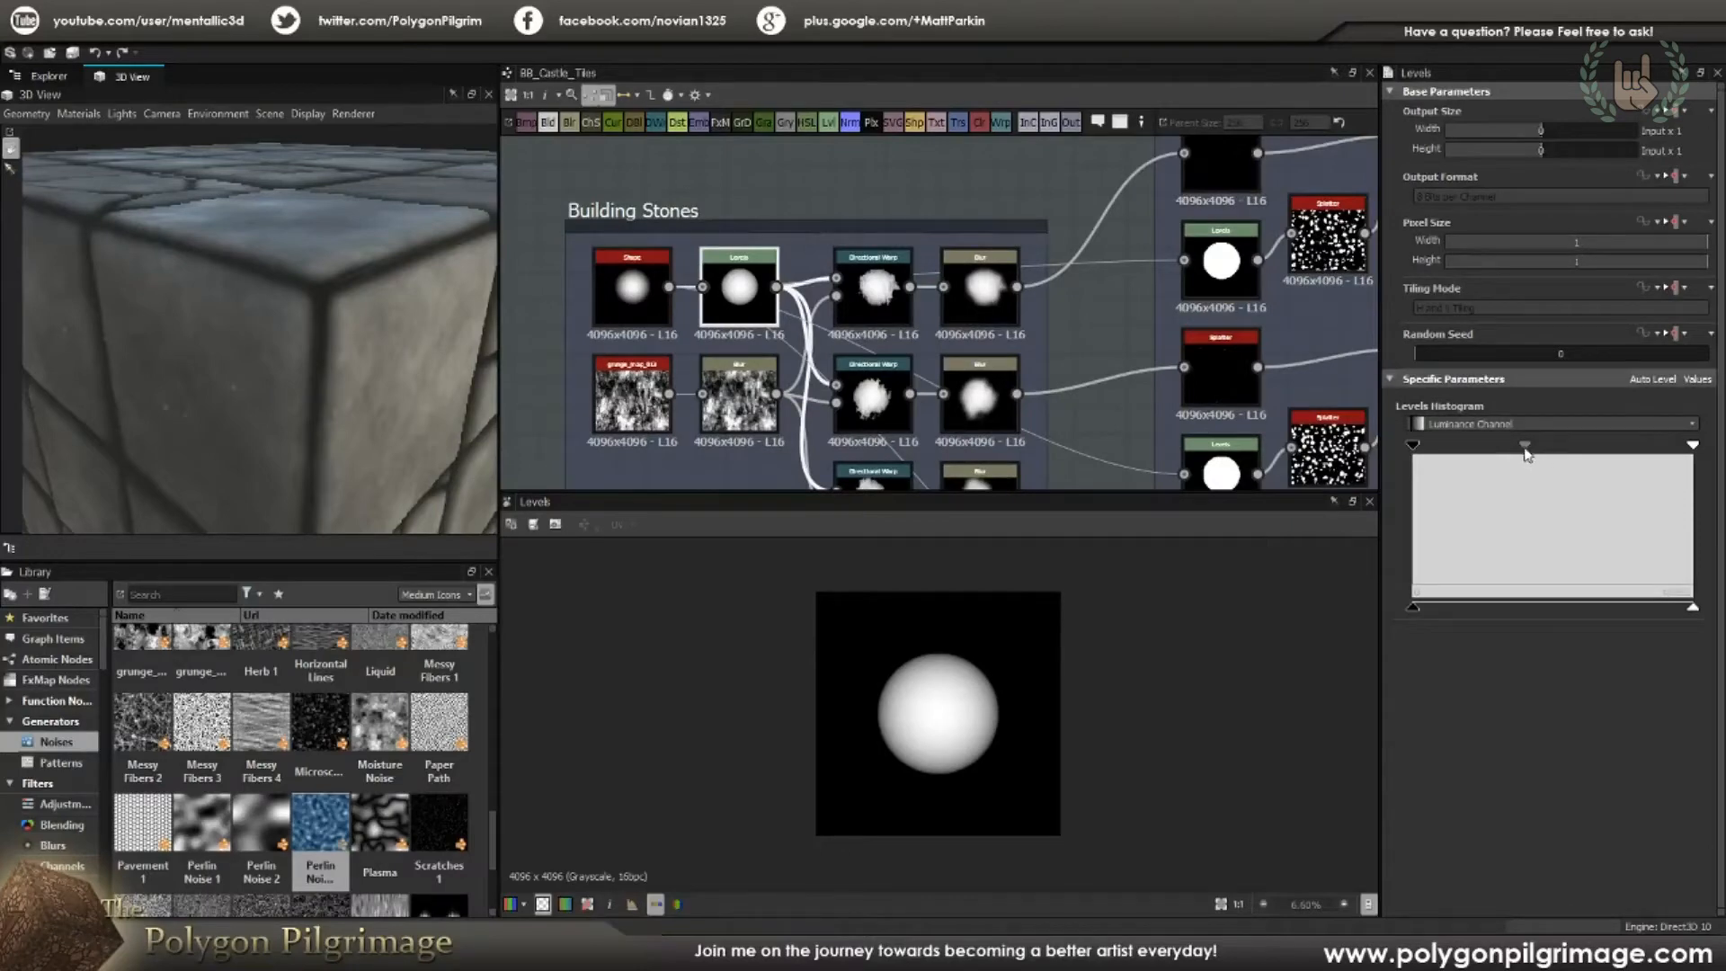
{"action": "scroll", "coordinate": [801, 698], "scroll_direction": "up", "scroll_amount": 2}
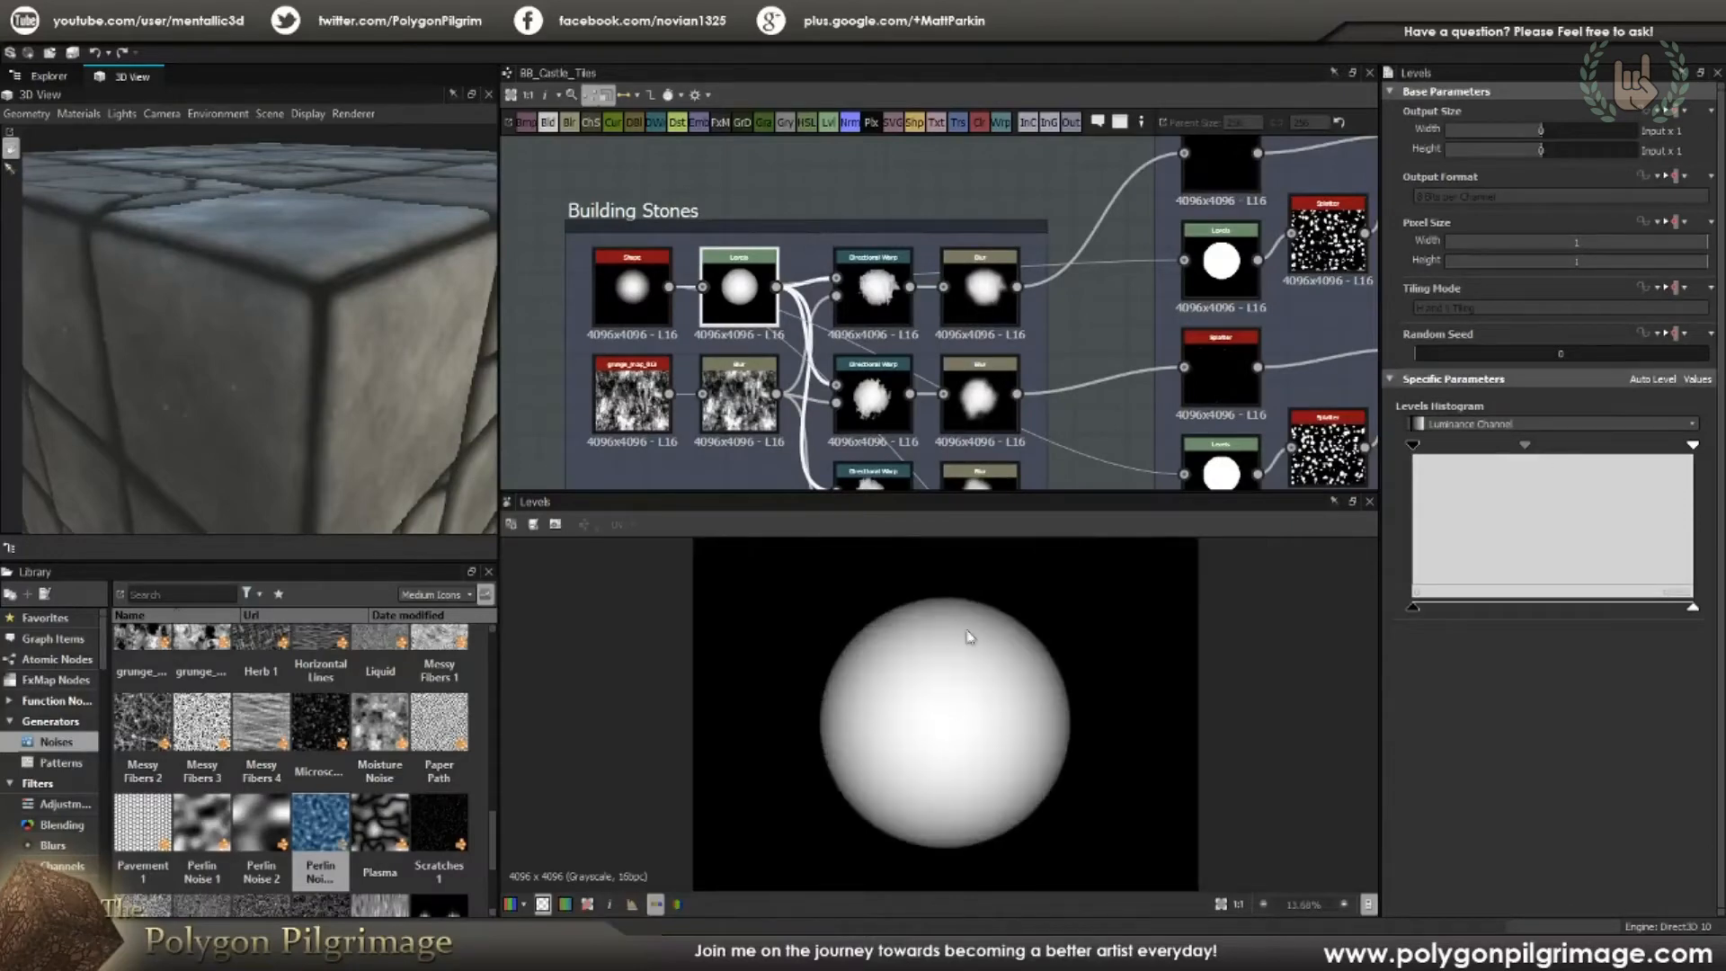
Step: Compare the three Directional Warp nodes in the Building Stones frame, ending on the first one's distorted stone shape
{"action": "middle_click_drag", "start_coordinate": [836, 214], "coordinate": [847, 171]}
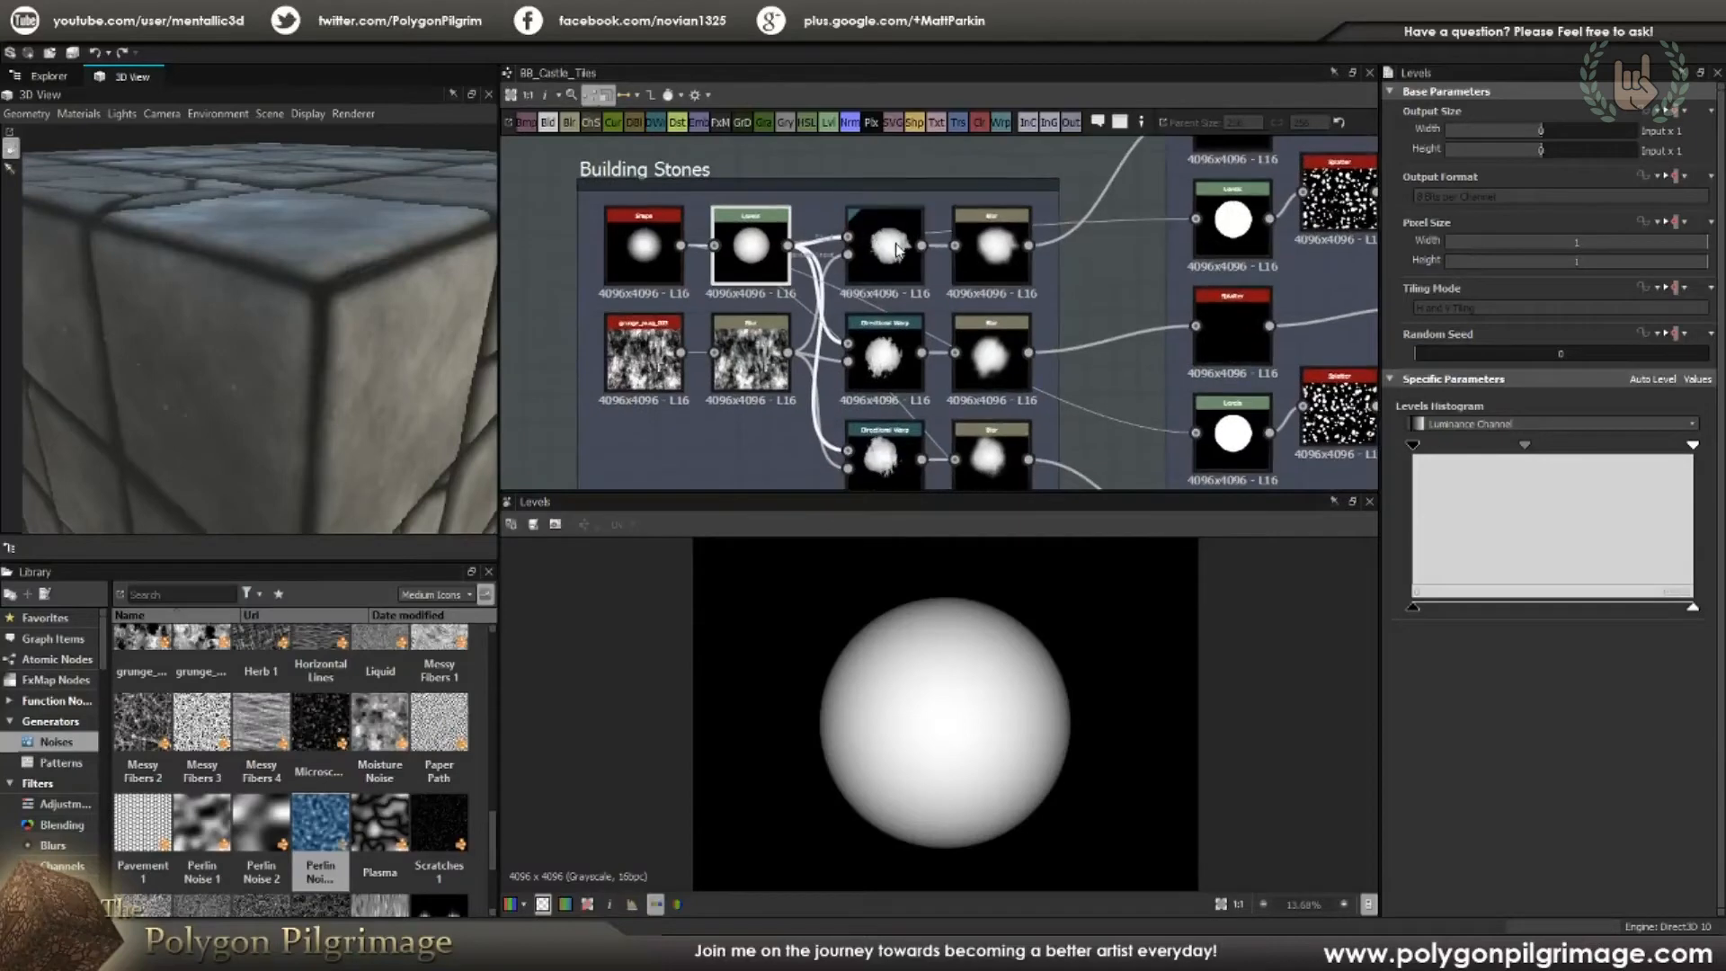
{"action": "double_click", "coordinate": [897, 249]}
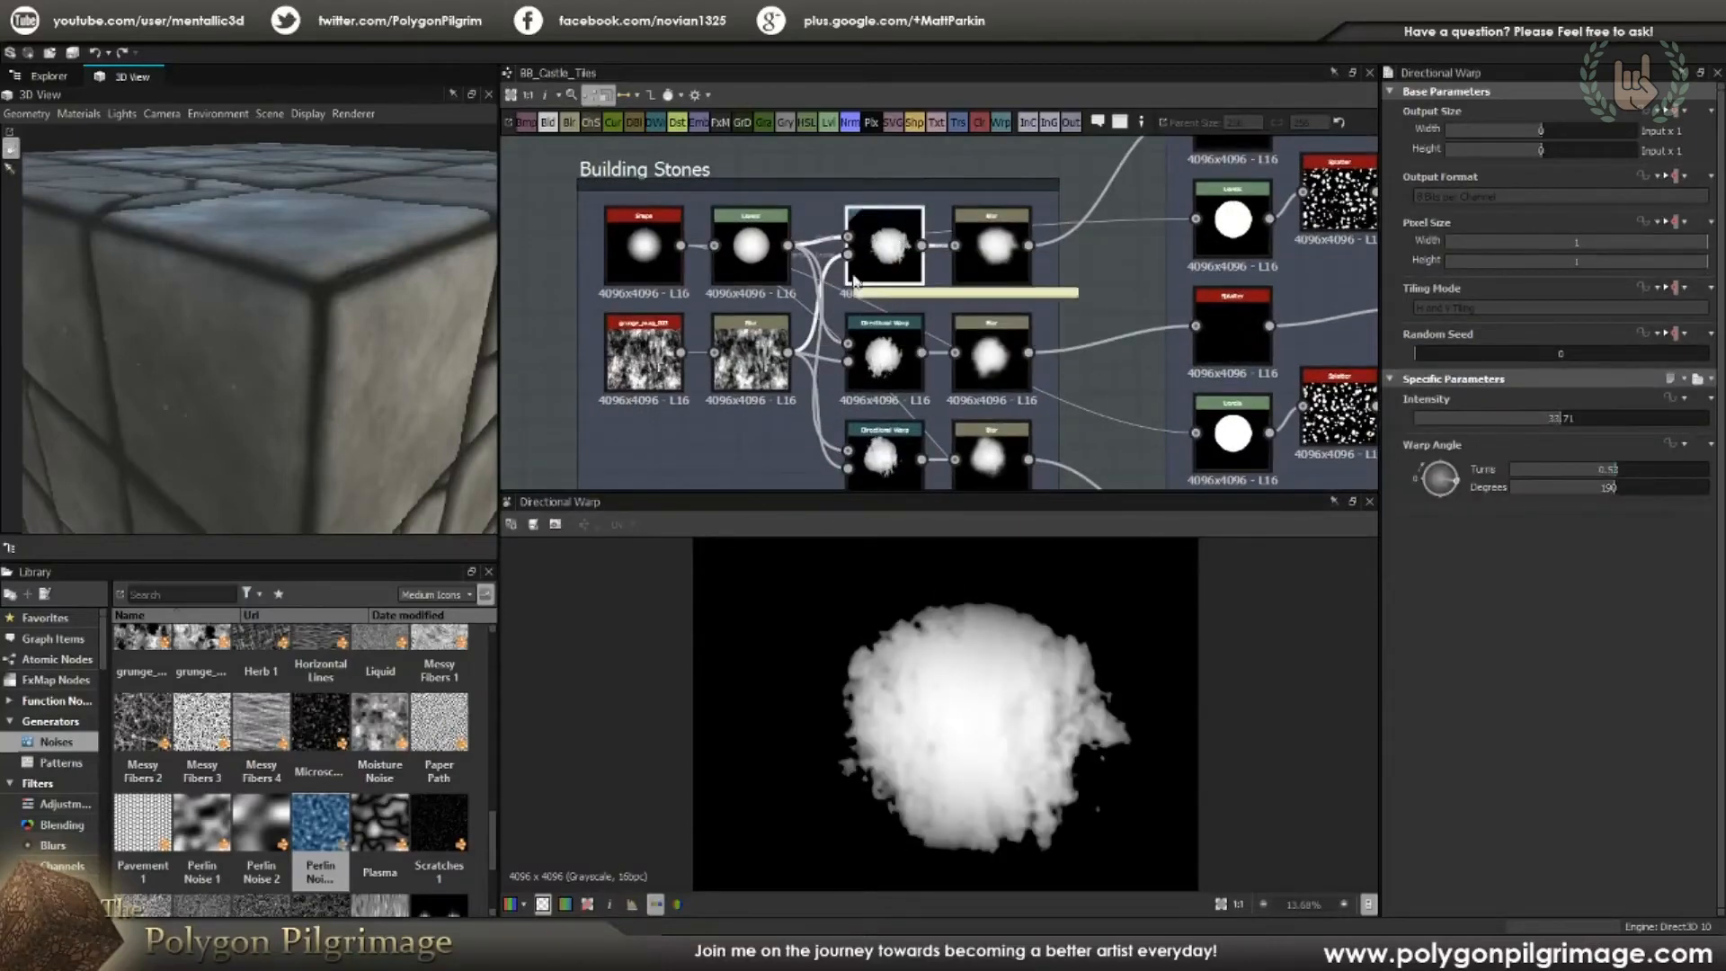
{"action": "double_click", "coordinate": [883, 358]}
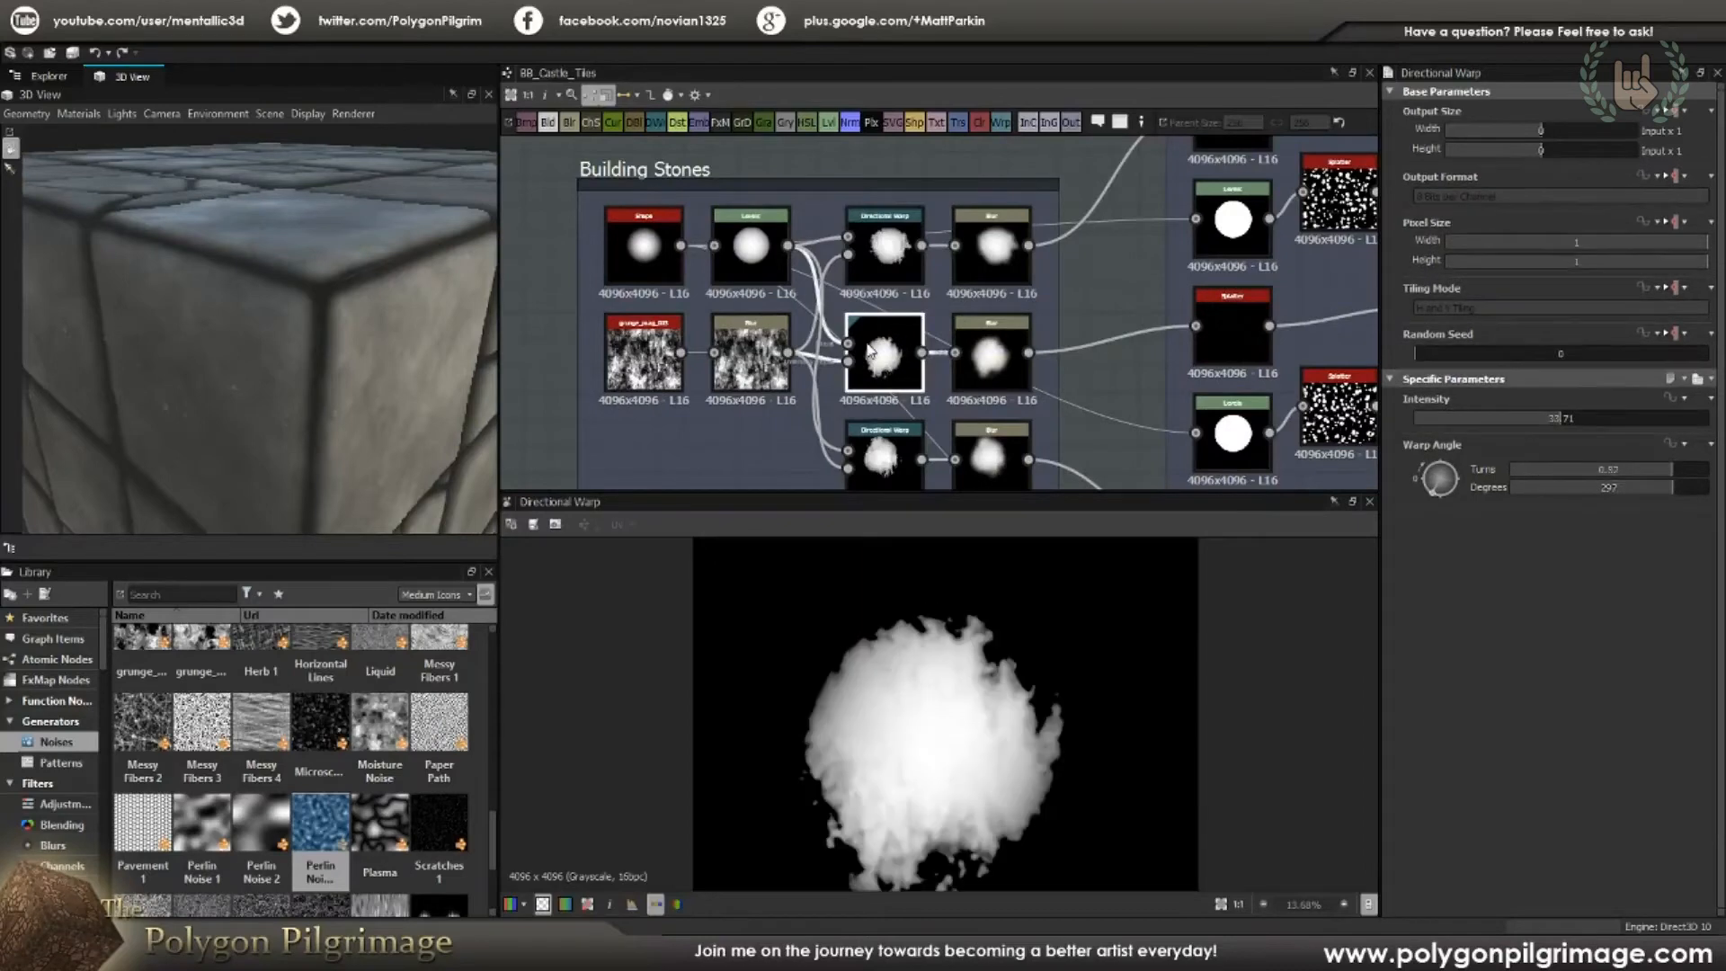
{"action": "double_click", "coordinate": [880, 446]}
{"action": "double_click", "coordinate": [908, 455]}
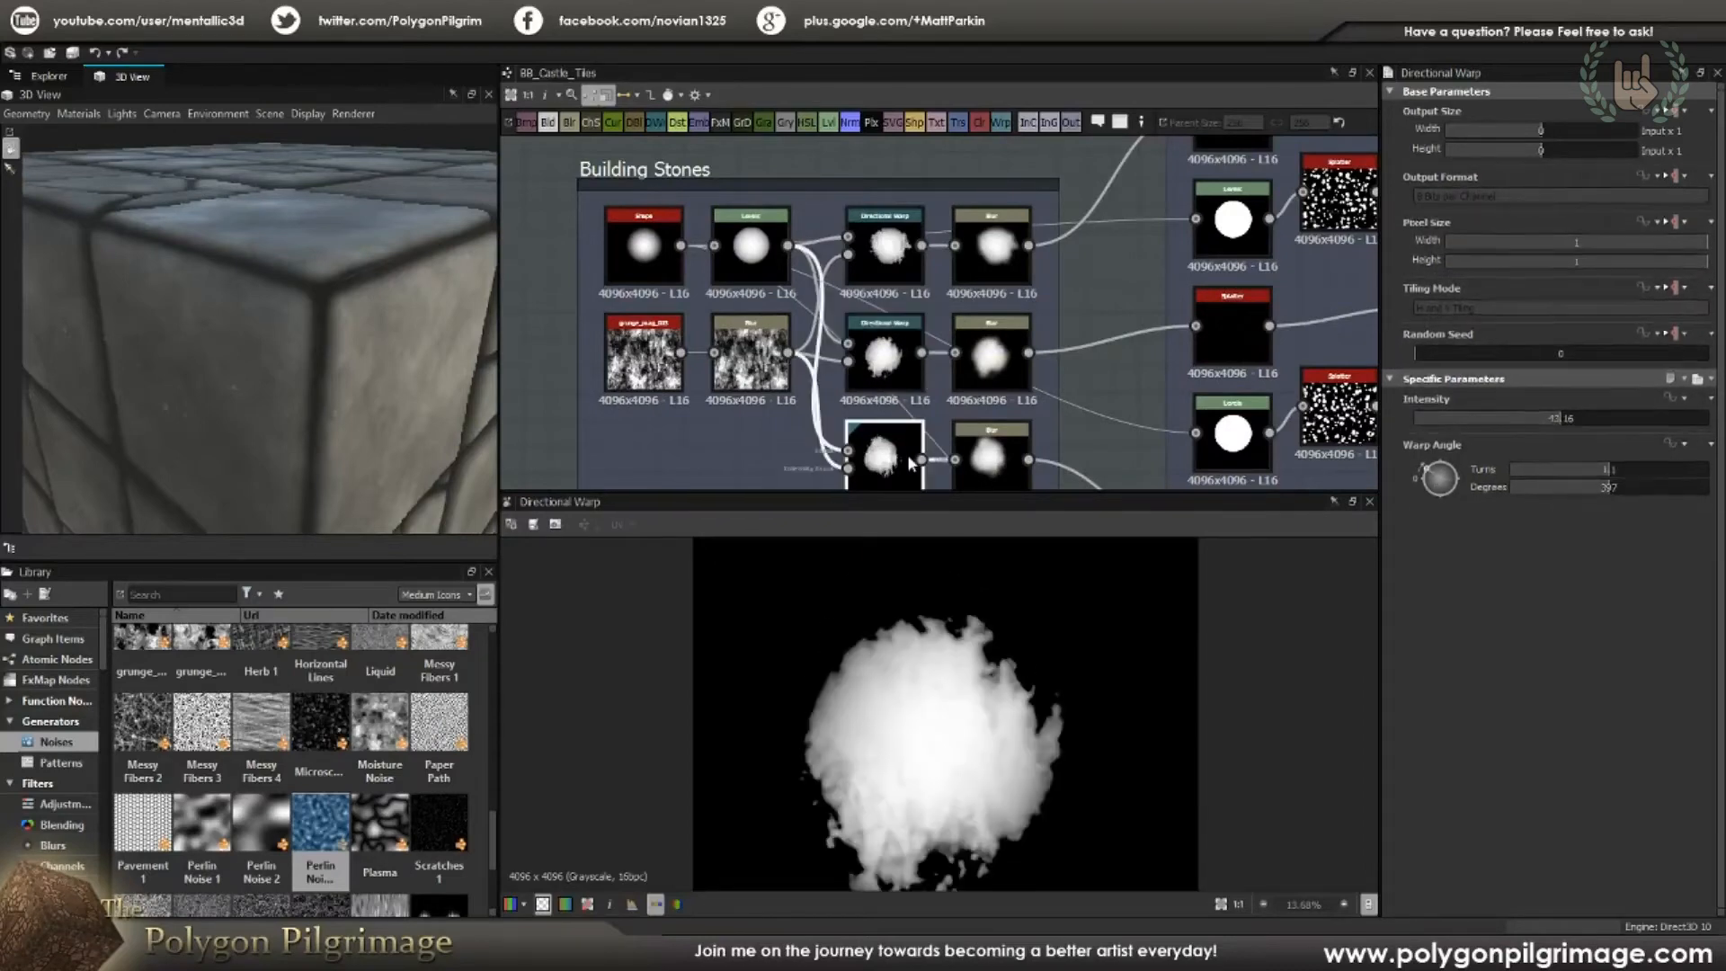
{"action": "double_click", "coordinate": [899, 268]}
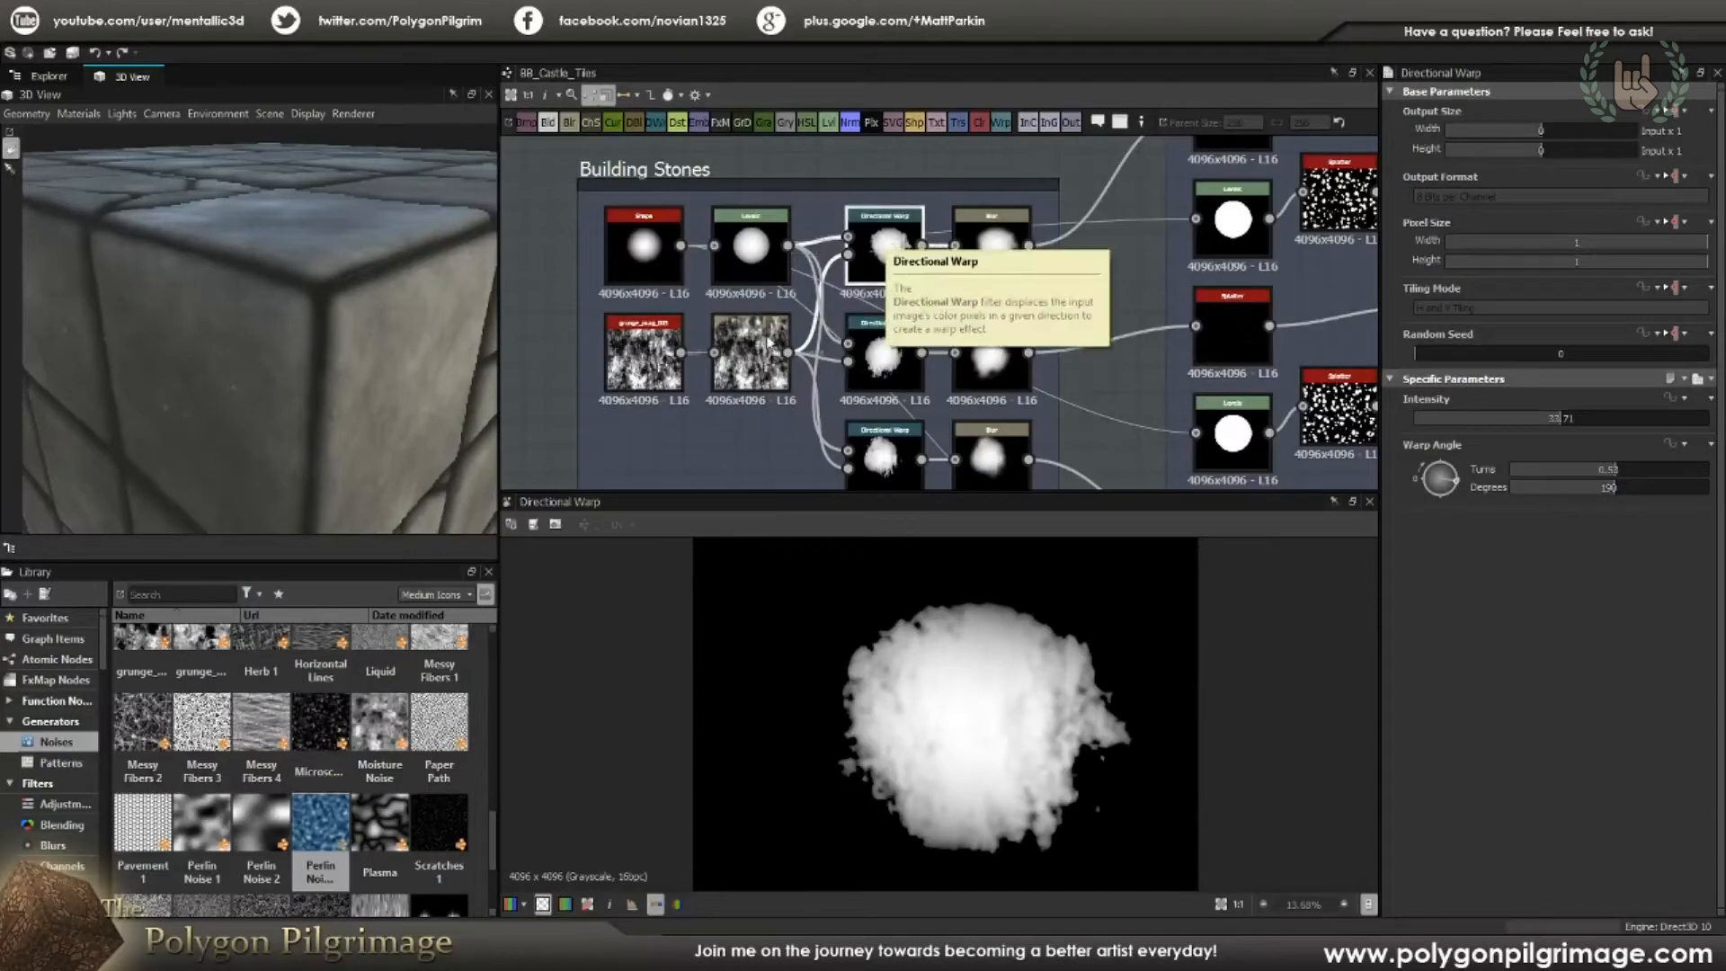
Step: Preview the grunge_map_013 noise and the Blur node after it, examining the Blur's Intensity and softened pattern at several magnifications
{"action": "double_click", "coordinate": [649, 354]}
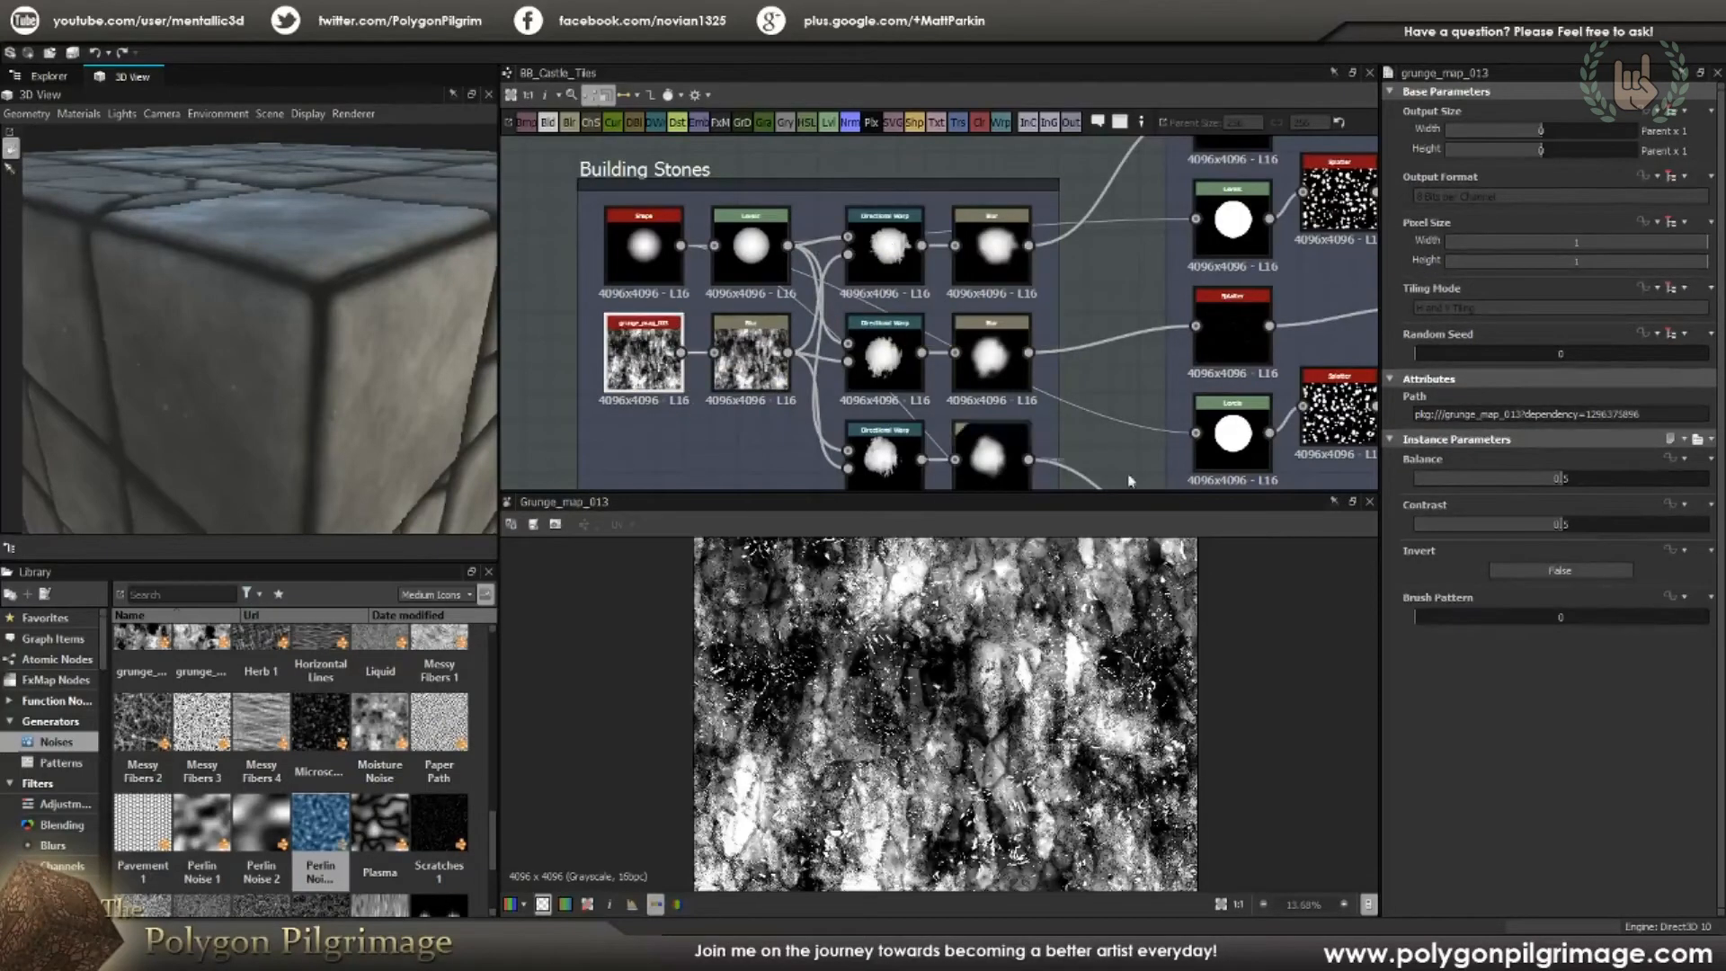
{"action": "scroll", "coordinate": [1041, 661], "scroll_direction": "up", "scroll_amount": 2}
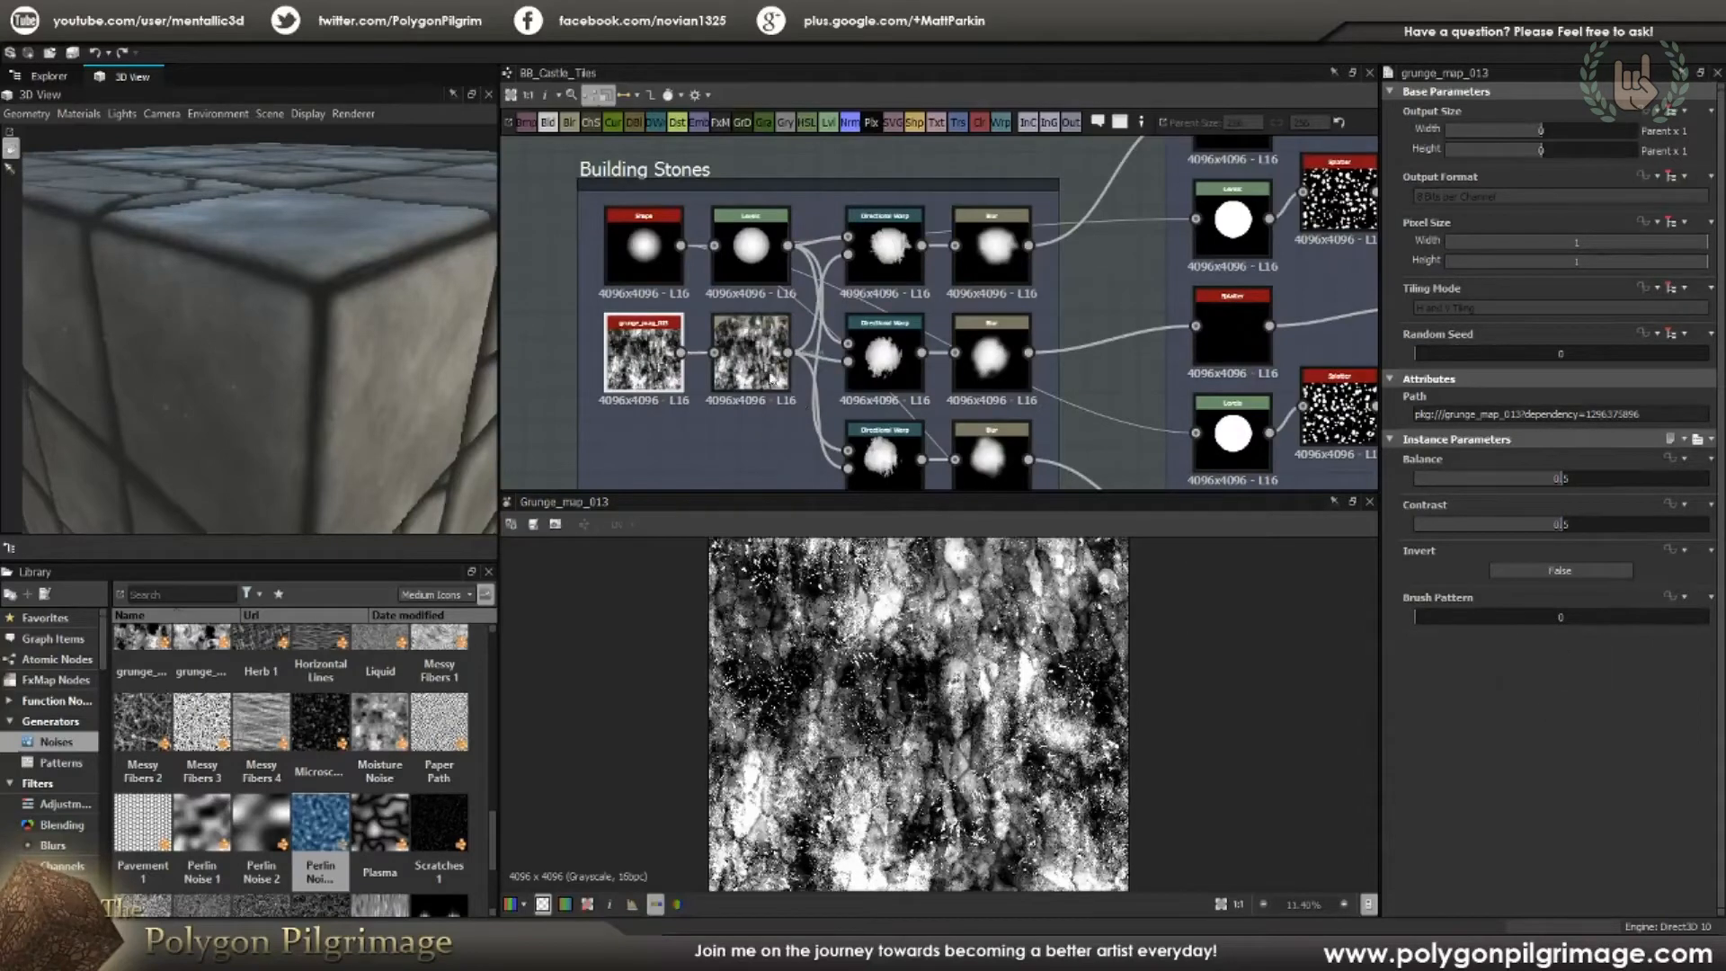
{"action": "double_click", "coordinate": [754, 360]}
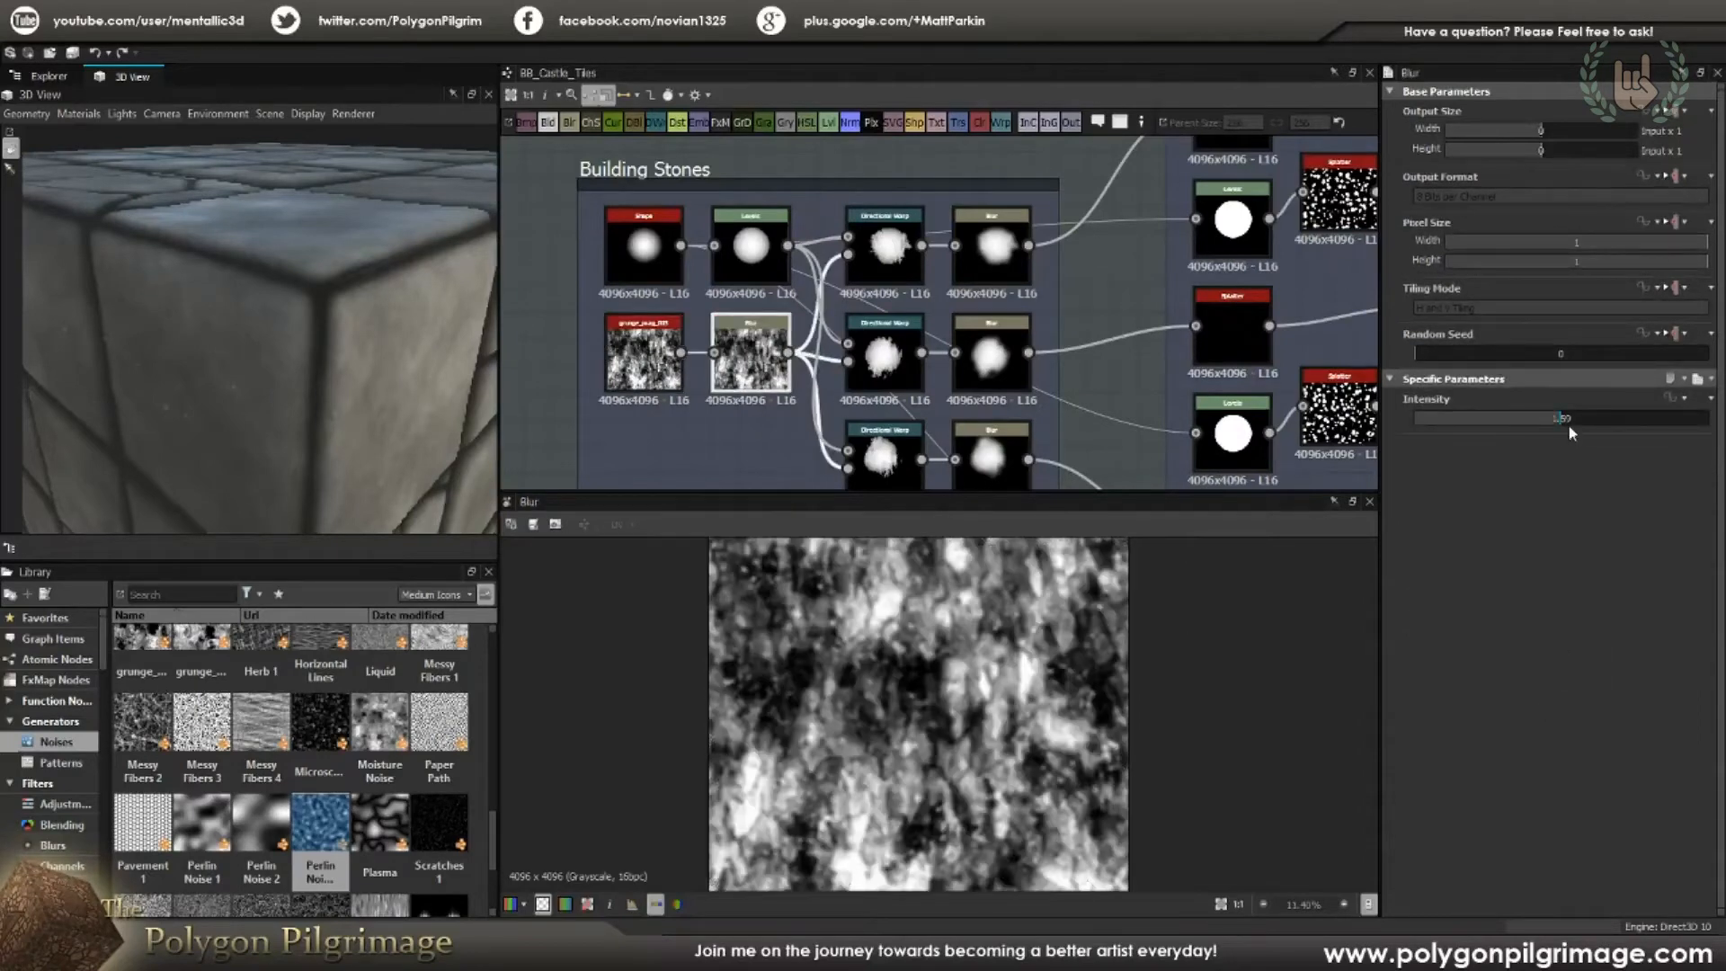
{"action": "scroll", "coordinate": [985, 669], "scroll_direction": "up", "scroll_amount": 2}
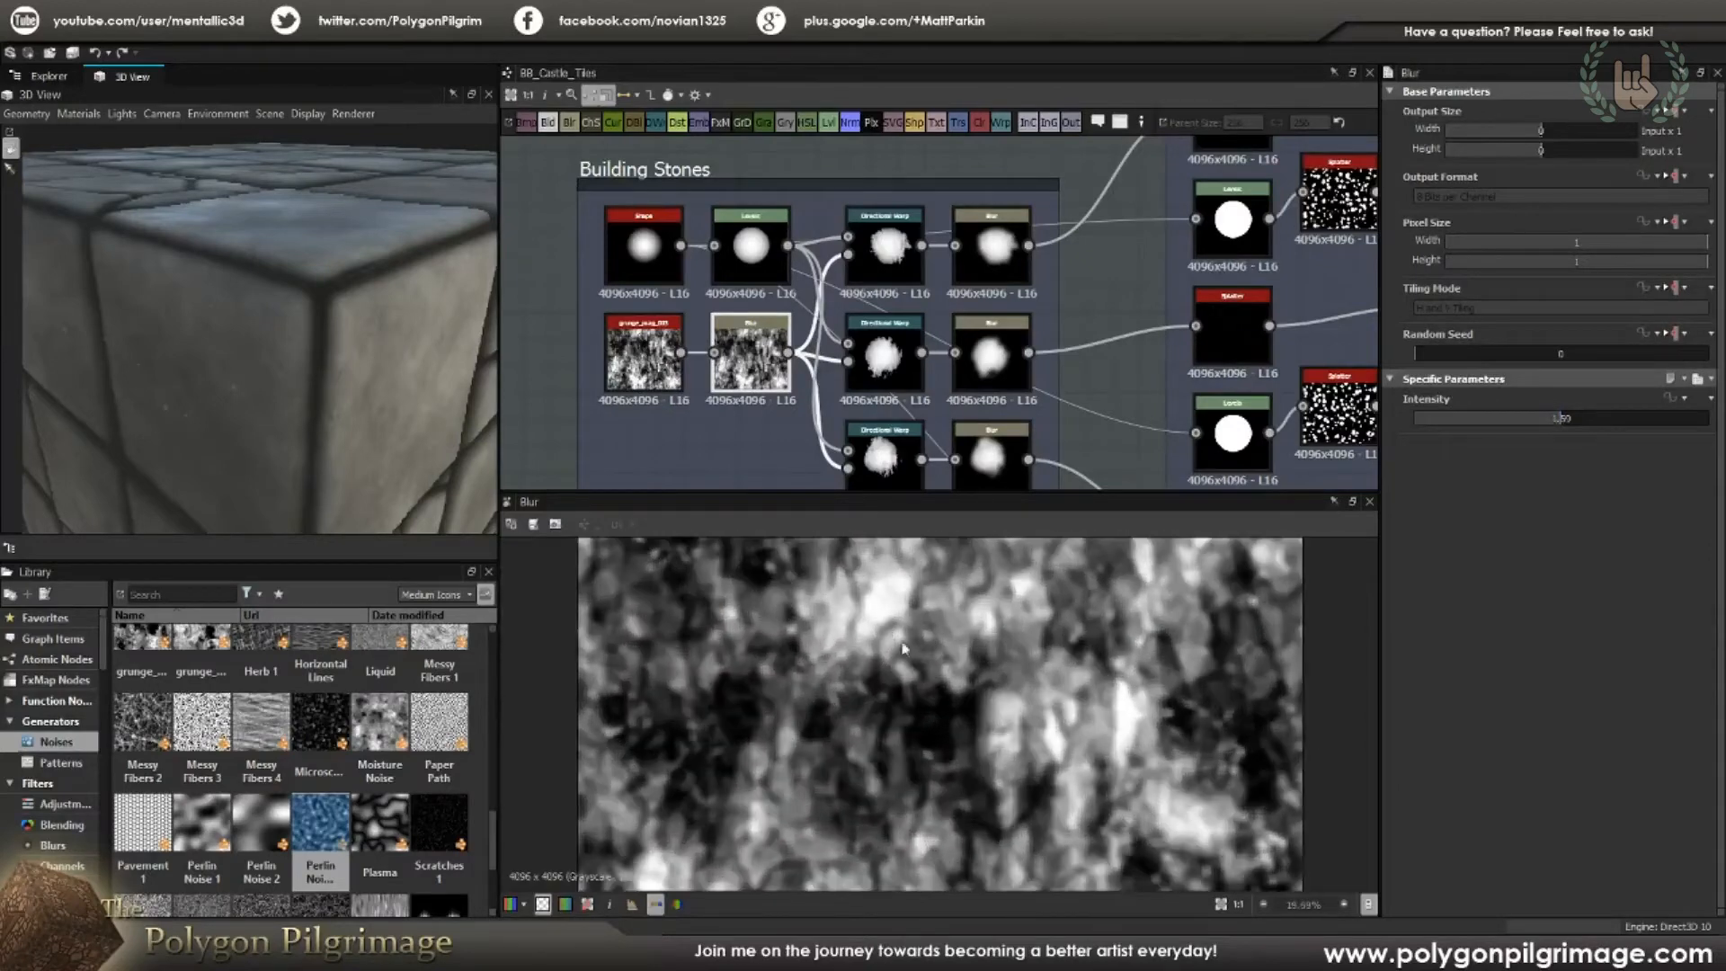
{"action": "scroll", "coordinate": [870, 660], "scroll_direction": "down", "scroll_amount": 1}
{"action": "scroll", "coordinate": [884, 747], "scroll_direction": "up", "scroll_amount": 2}
{"action": "scroll", "coordinate": [899, 748], "scroll_direction": "down", "scroll_amount": 4}
{"action": "scroll", "coordinate": [994, 719], "scroll_direction": "up", "scroll_amount": 4}
Step: Compare the first Directional Warp with the Blur that follows it, viewing the stone shape down to a very small size
{"action": "double_click", "coordinate": [885, 247]}
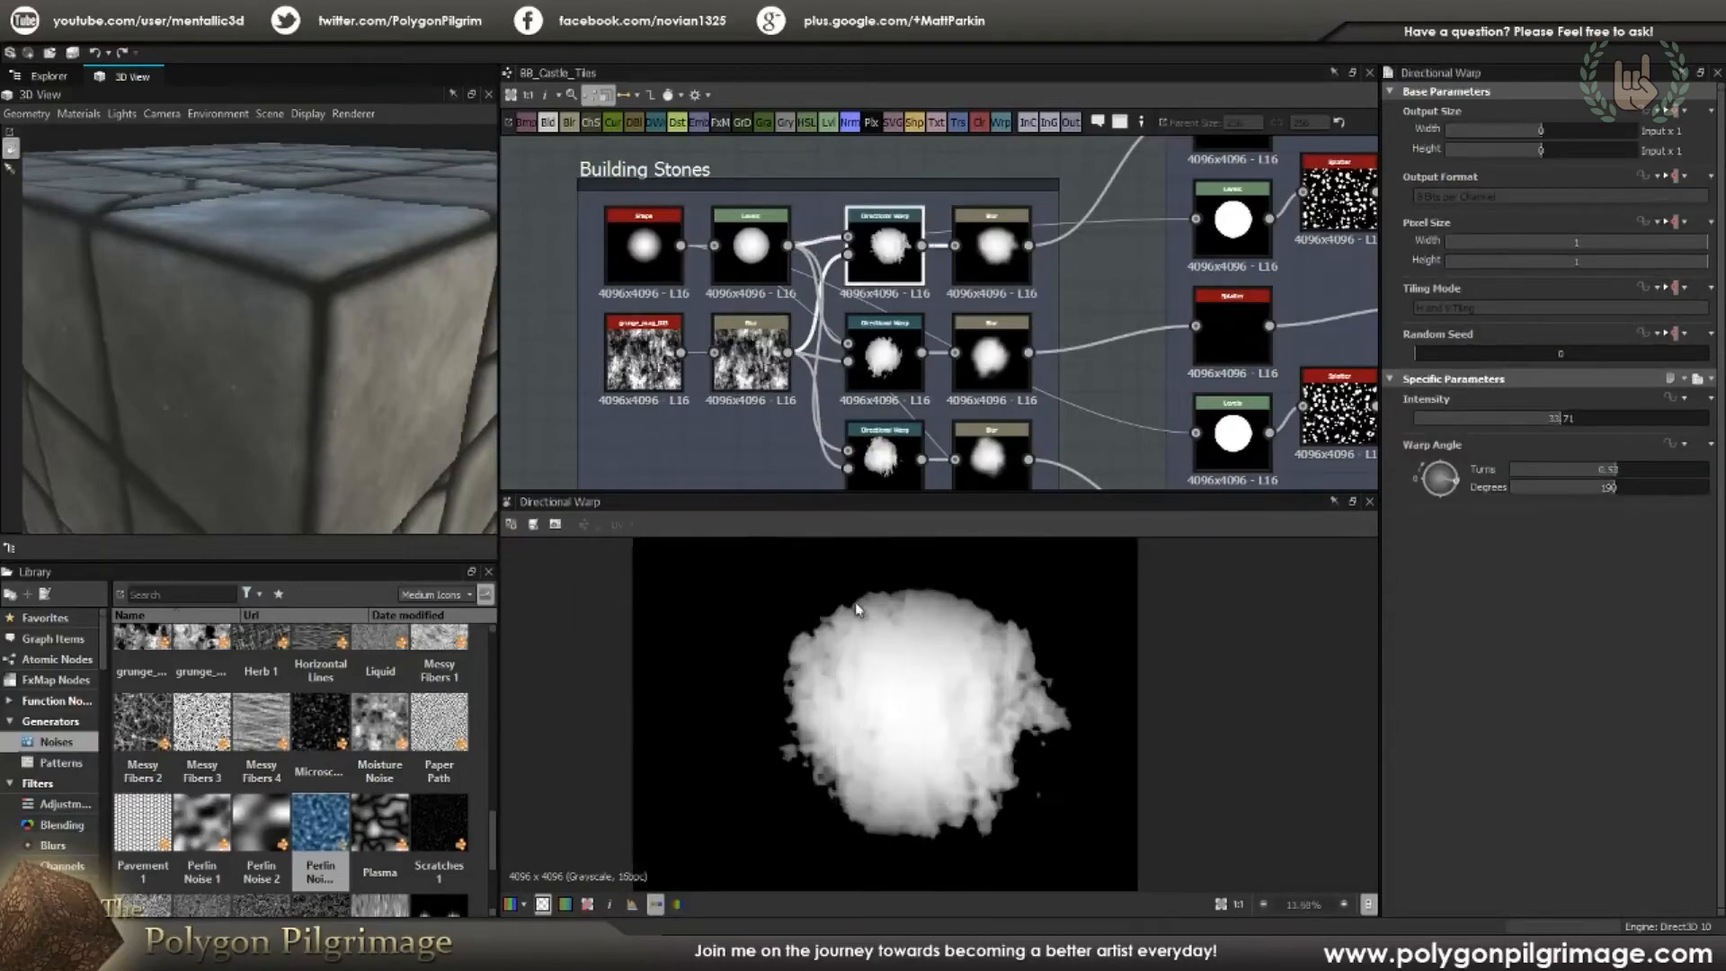
{"action": "scroll", "coordinate": [940, 720], "scroll_direction": "down", "scroll_amount": 4}
{"action": "scroll", "coordinate": [940, 720], "scroll_direction": "up", "scroll_amount": 1}
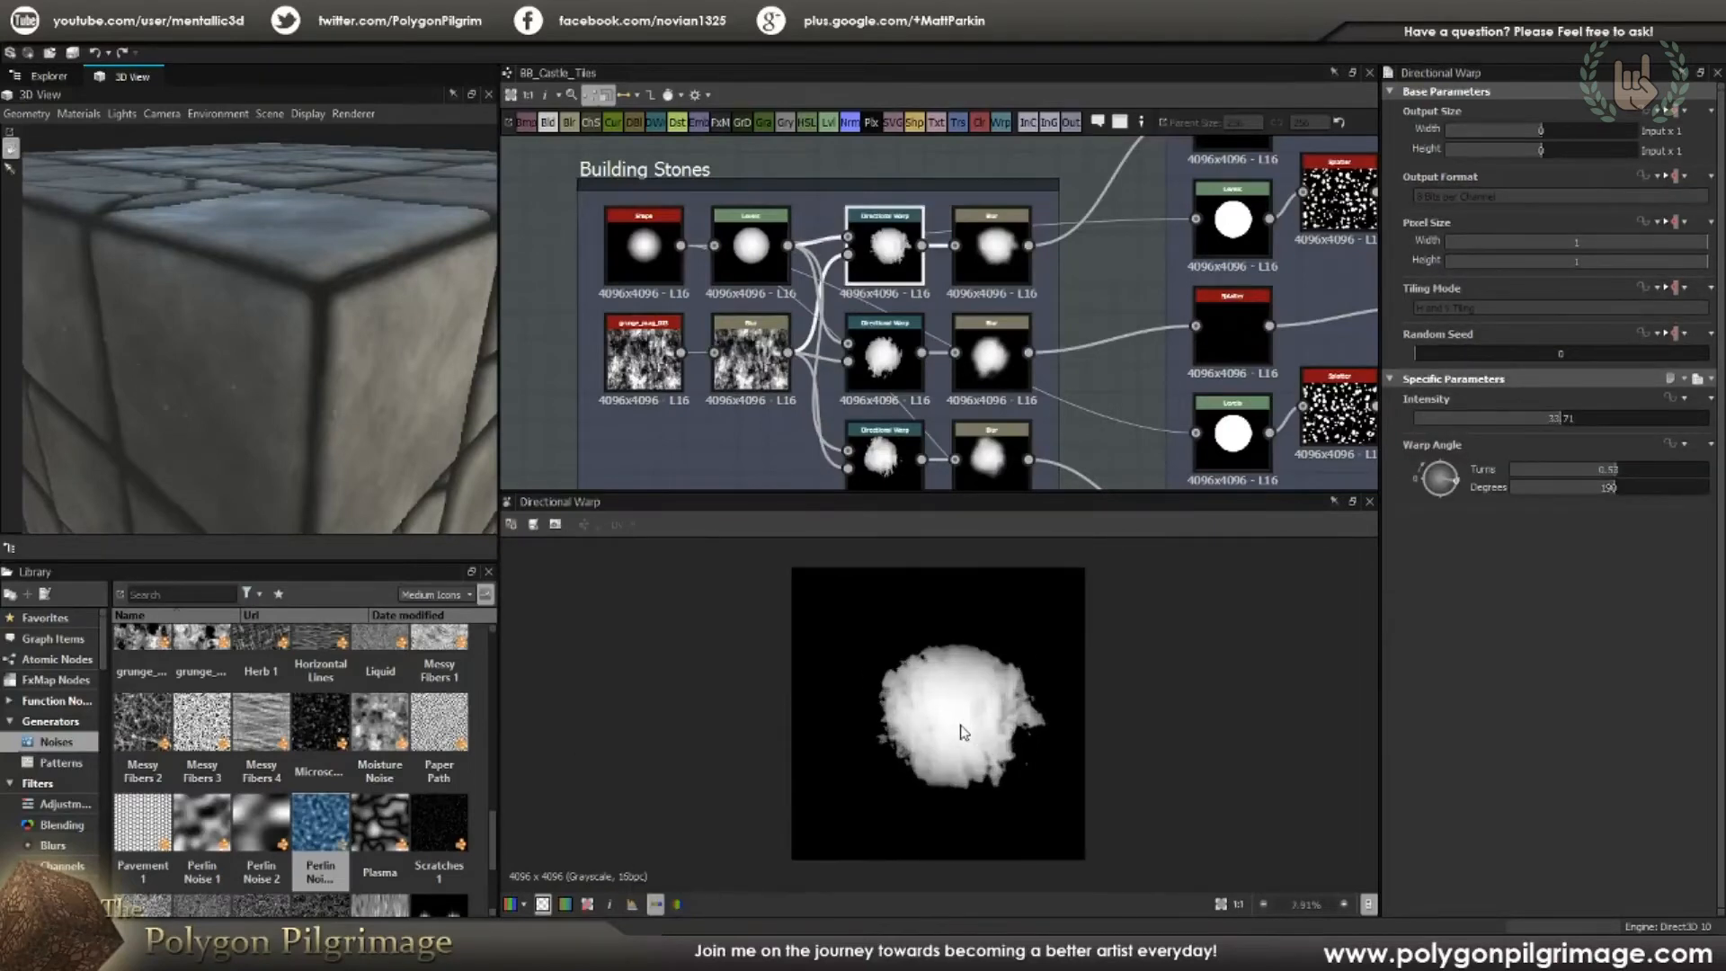
{"action": "double_click", "coordinate": [993, 248]}
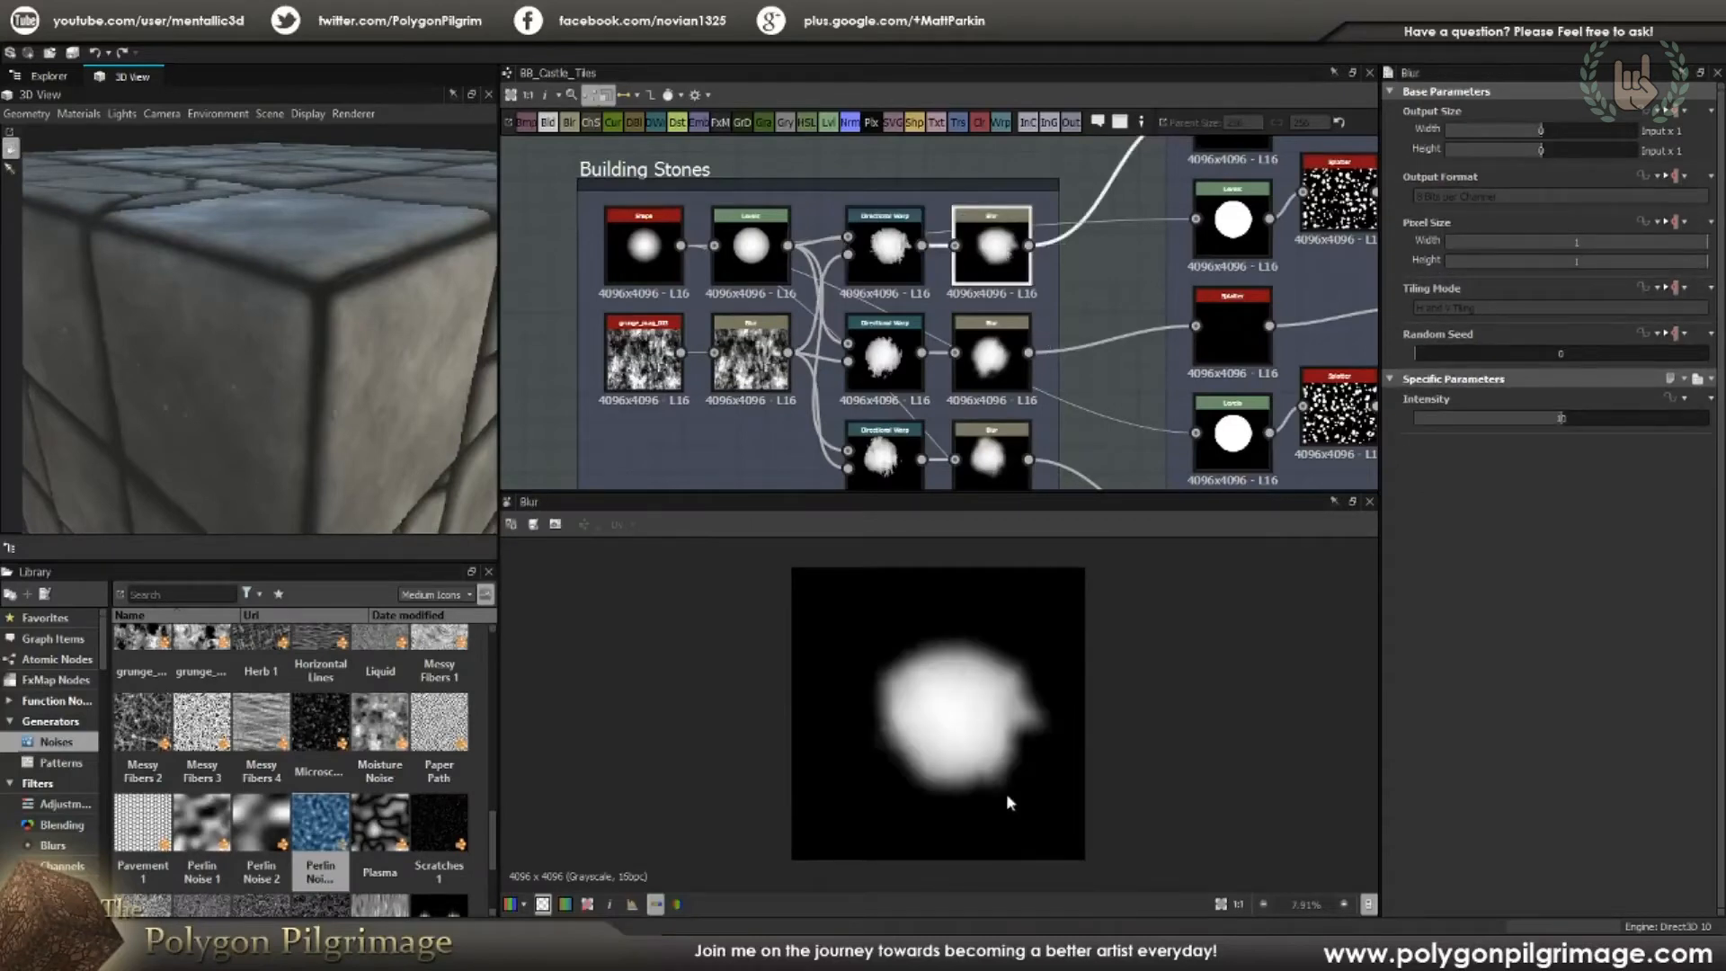
{"action": "scroll", "coordinate": [1011, 787], "scroll_direction": "down", "scroll_amount": 8}
{"action": "scroll", "coordinate": [953, 735], "scroll_direction": "up", "scroll_amount": 4}
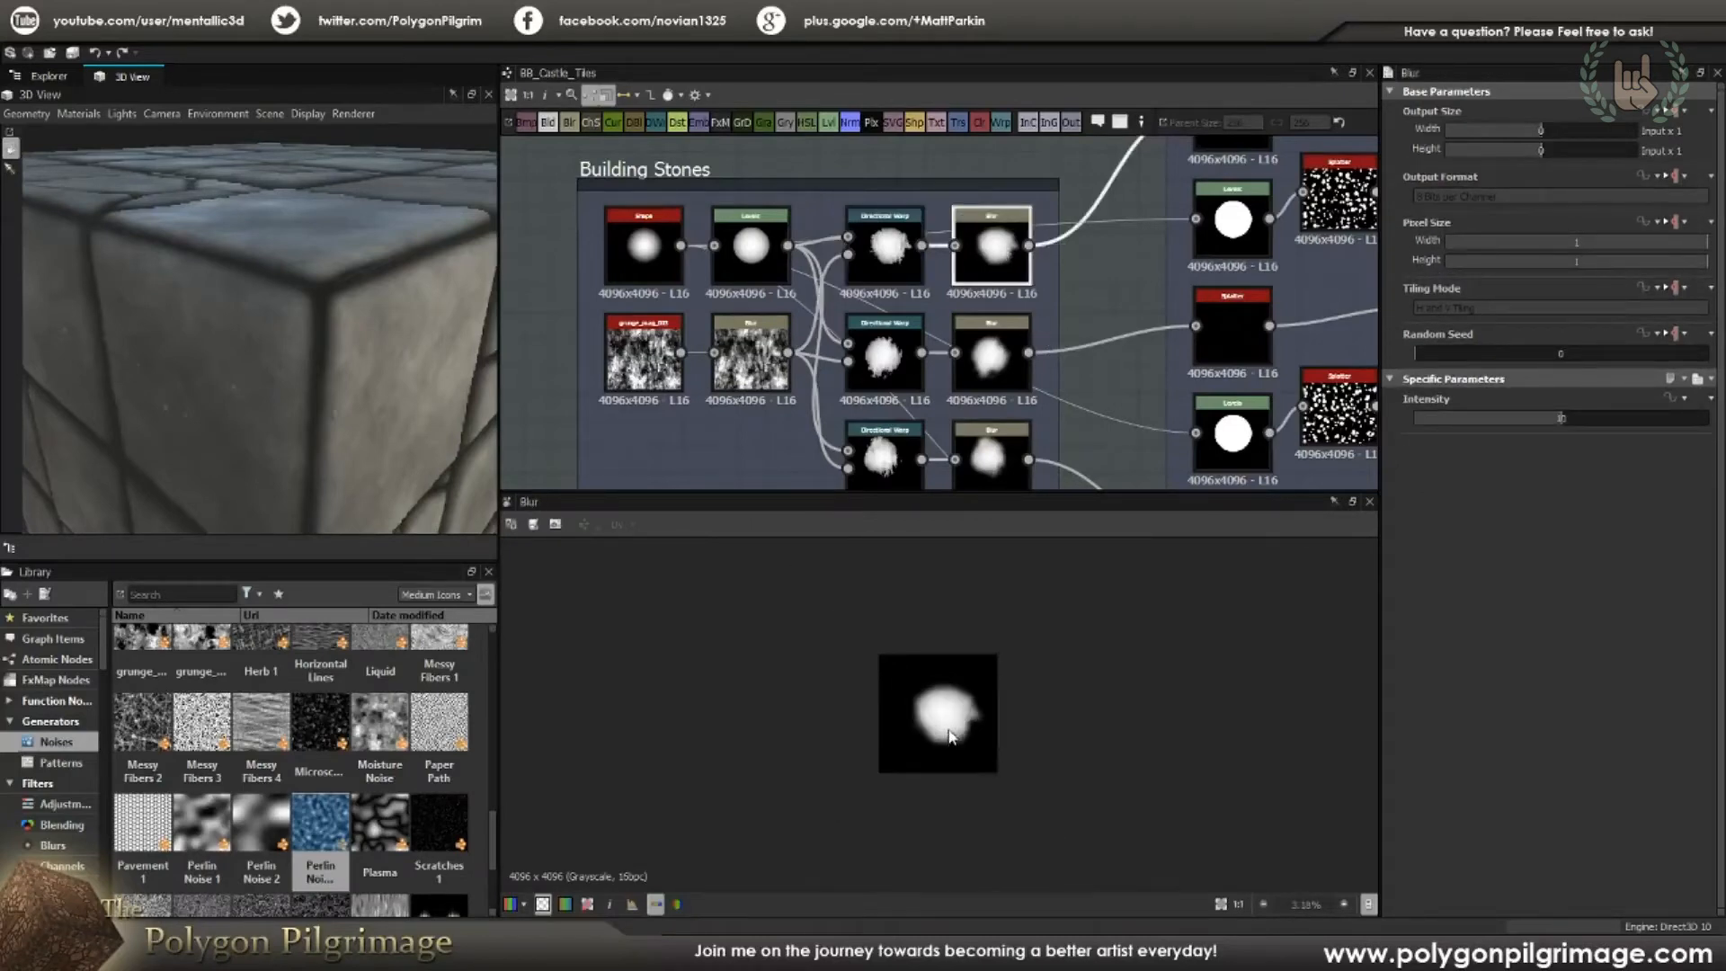
{"action": "scroll", "coordinate": [949, 732], "scroll_direction": "down", "scroll_amount": 4}
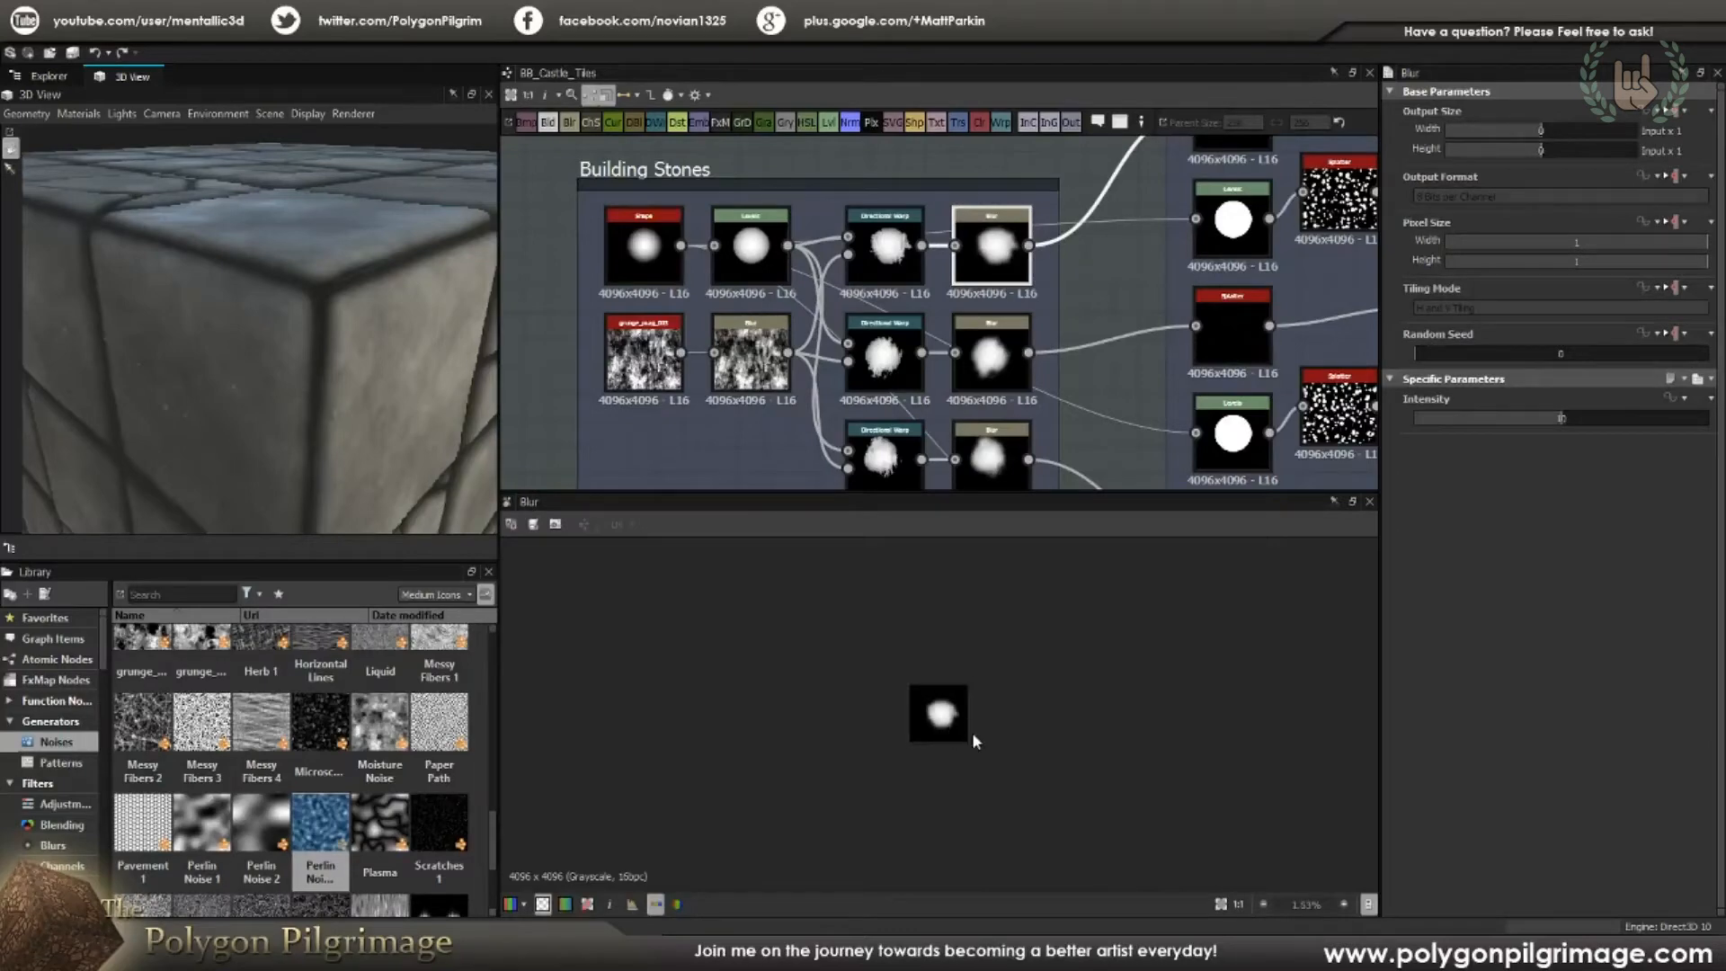
Step: Check the second and third Directional Warp and Blur pairs and trace their connections to the Splatter Stones frame
{"action": "middle_click_drag", "start_coordinate": [926, 371], "coordinate": [905, 332]}
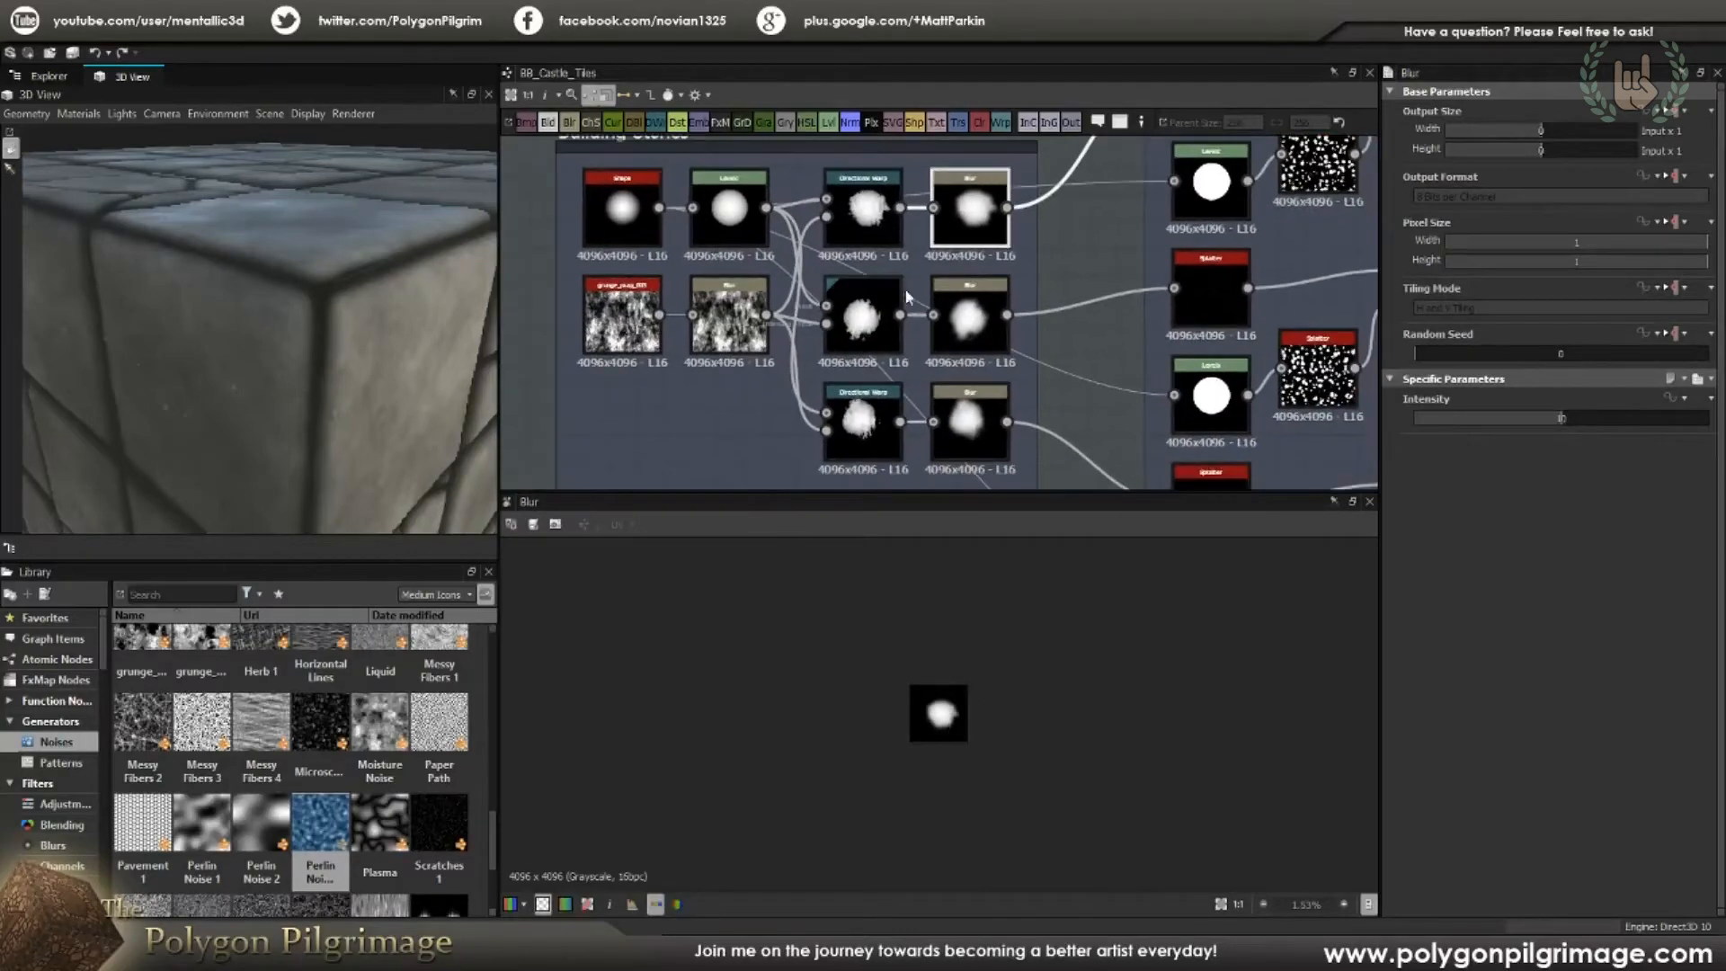
{"action": "left_click", "coordinate": [863, 310]}
{"action": "left_click", "coordinate": [973, 320]}
{"action": "left_click", "coordinate": [878, 431]}
{"action": "left_click", "coordinate": [988, 431]}
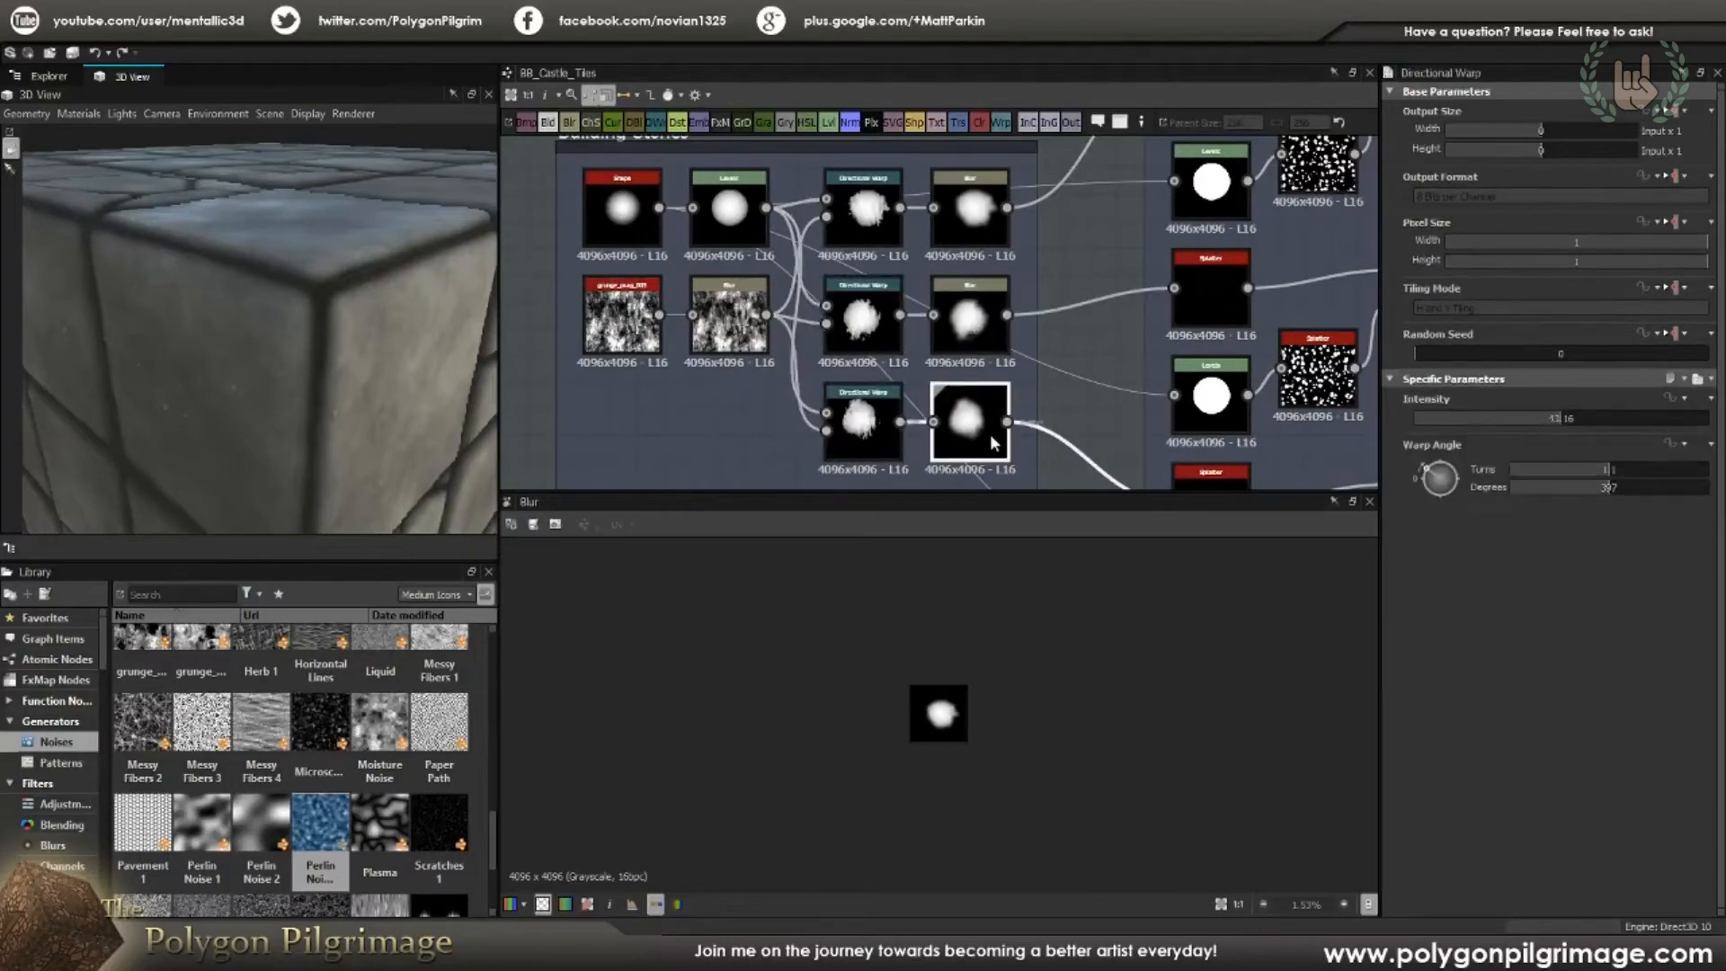
{"action": "middle_click_drag", "start_coordinate": [1048, 299], "coordinate": [934, 332]}
{"action": "scroll", "coordinate": [935, 330], "scroll_direction": "down", "scroll_amount": 4}
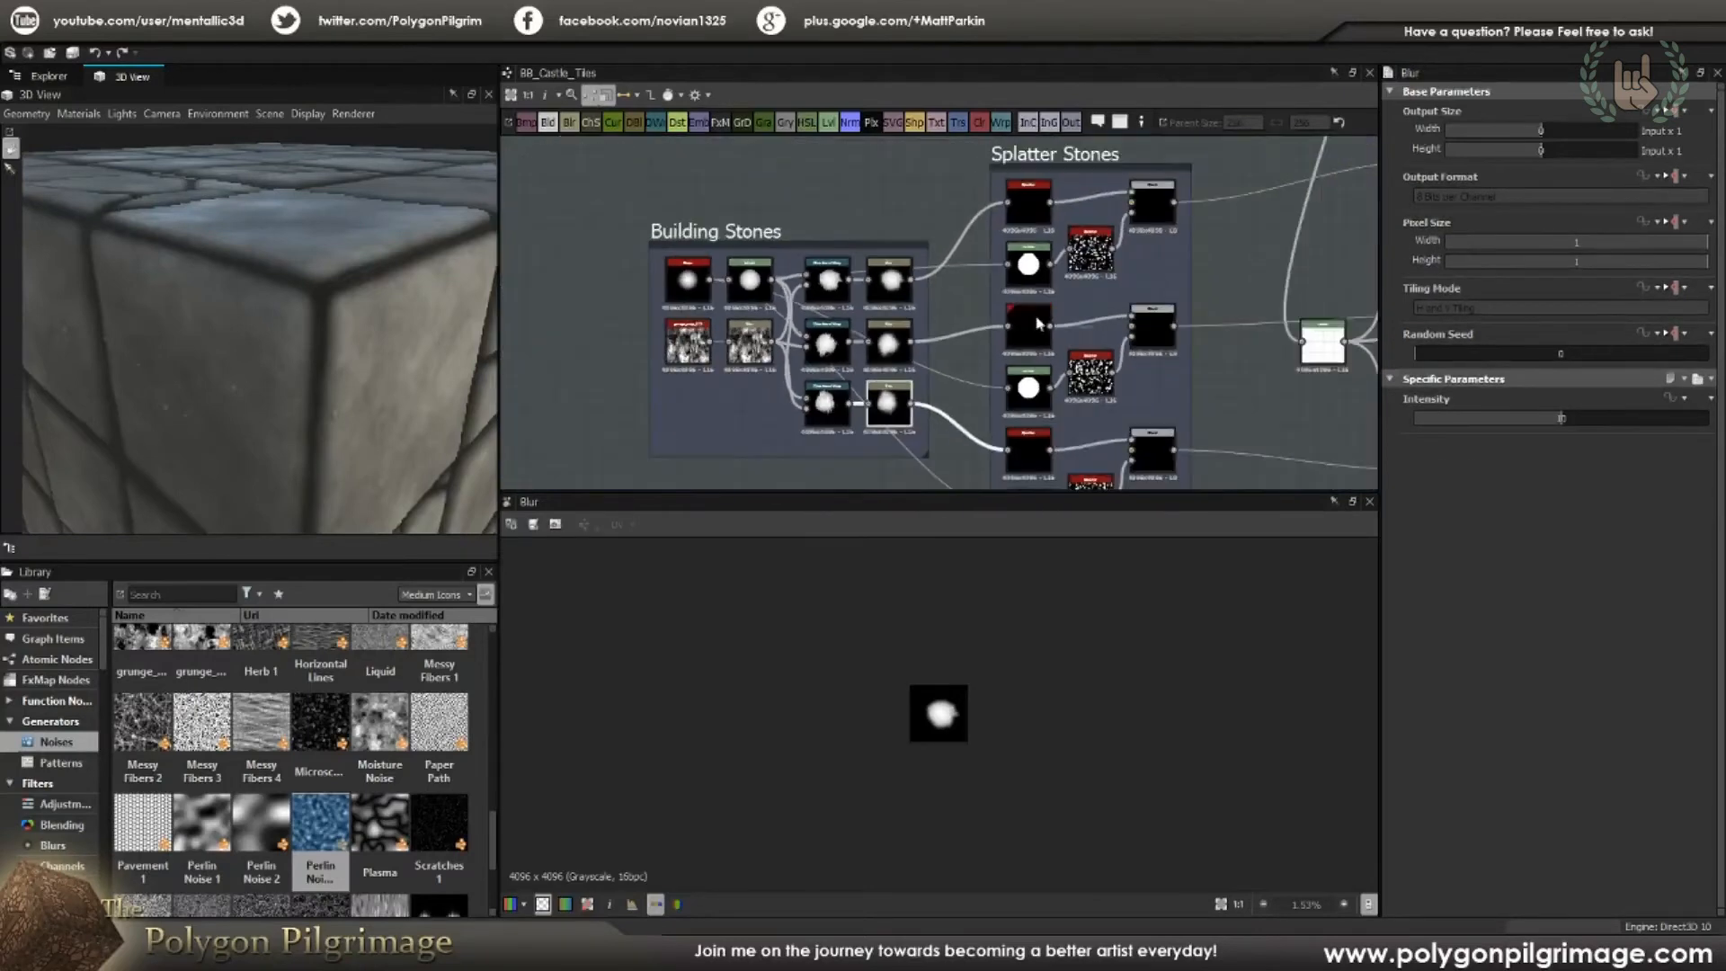
Step: Compare the Warp Angle settings of the first and second Directional Warp nodes and examine the second stone's shape
{"action": "scroll", "coordinate": [886, 295], "scroll_direction": "up", "scroll_amount": 5}
{"action": "left_click", "coordinate": [841, 270]}
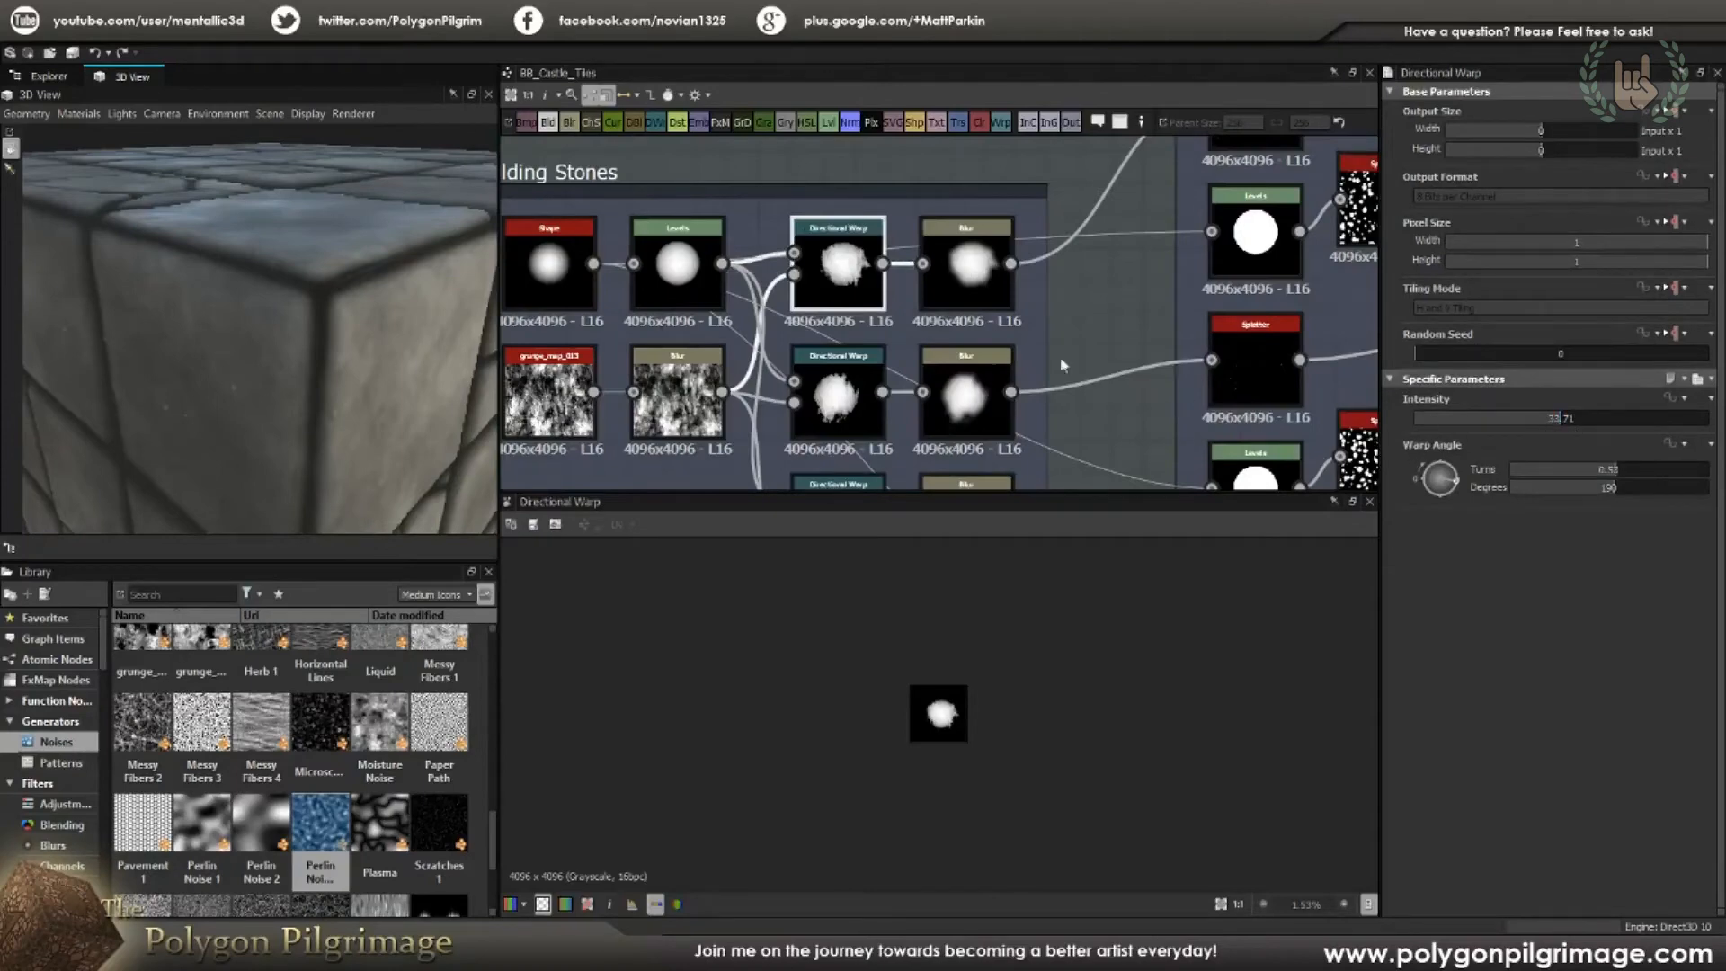
{"action": "middle_click_drag", "start_coordinate": [955, 349], "coordinate": [938, 284]}
{"action": "middle_click_drag", "start_coordinate": [921, 346], "coordinate": [944, 304]}
{"action": "left_click", "coordinate": [850, 301]}
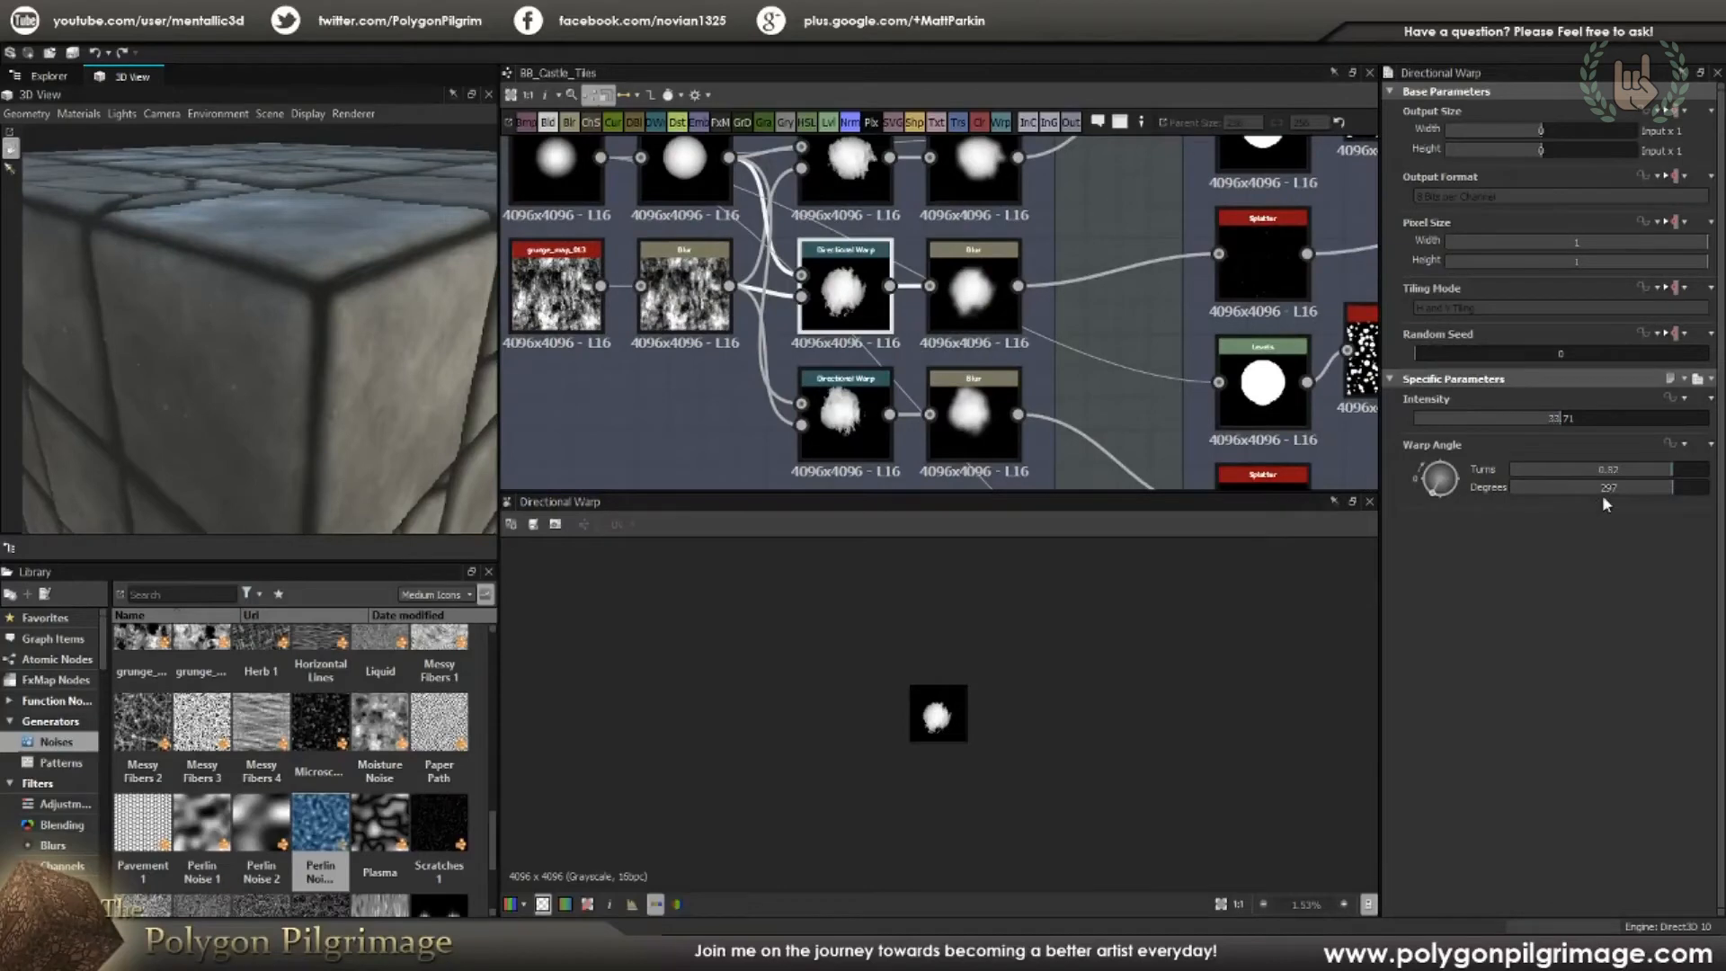
{"action": "scroll", "coordinate": [952, 719], "scroll_direction": "up", "scroll_amount": 5}
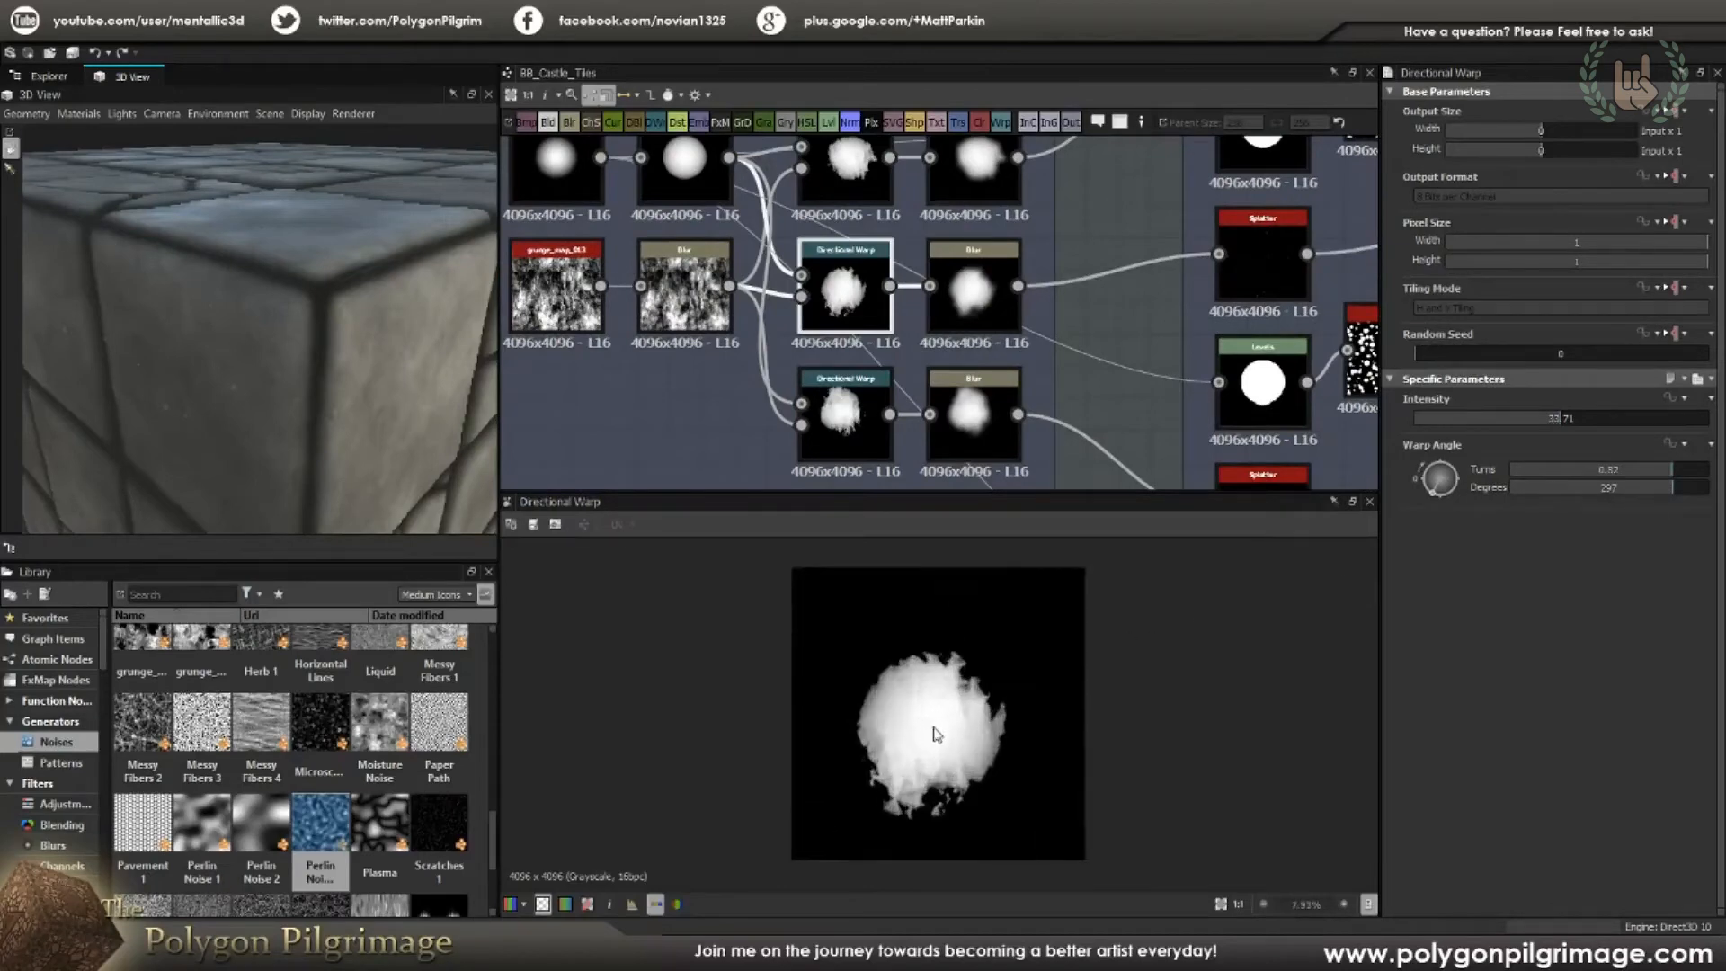
Step: Compare the Blur outputs of the stone variants and inspect the third Directional Warp's shape and Warp Angle
{"action": "left_click", "coordinate": [972, 297]}
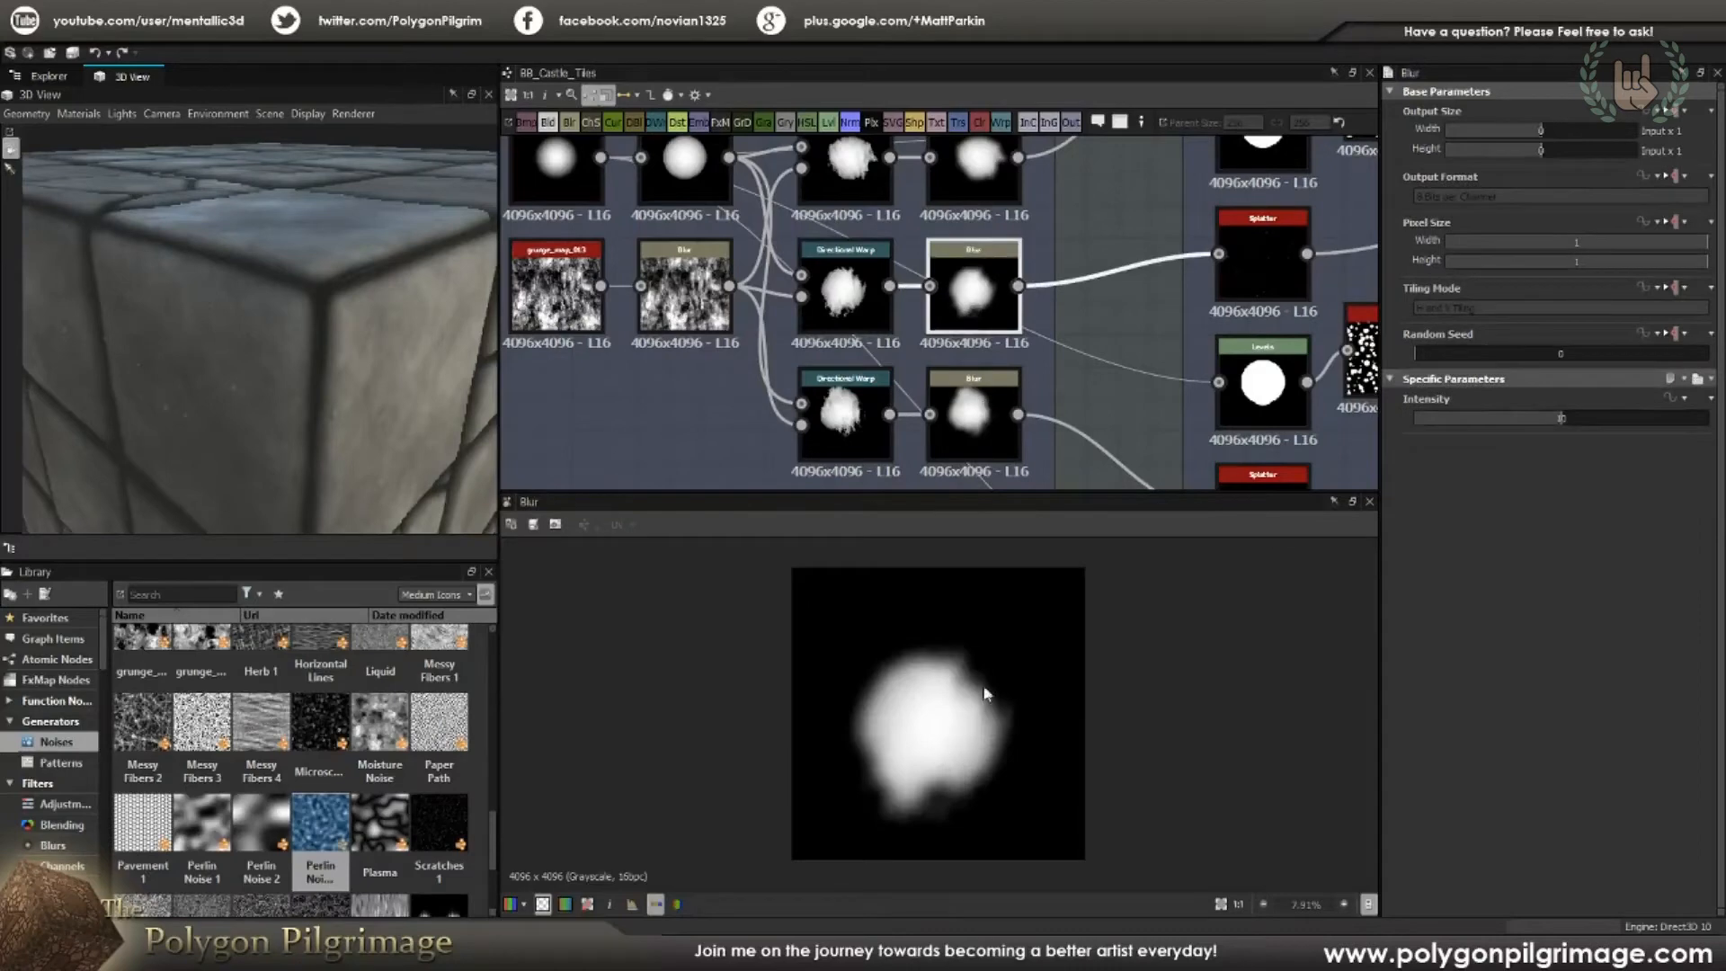
{"action": "left_click", "coordinate": [985, 176]}
{"action": "left_click", "coordinate": [986, 327]}
{"action": "double_click", "coordinate": [978, 403]}
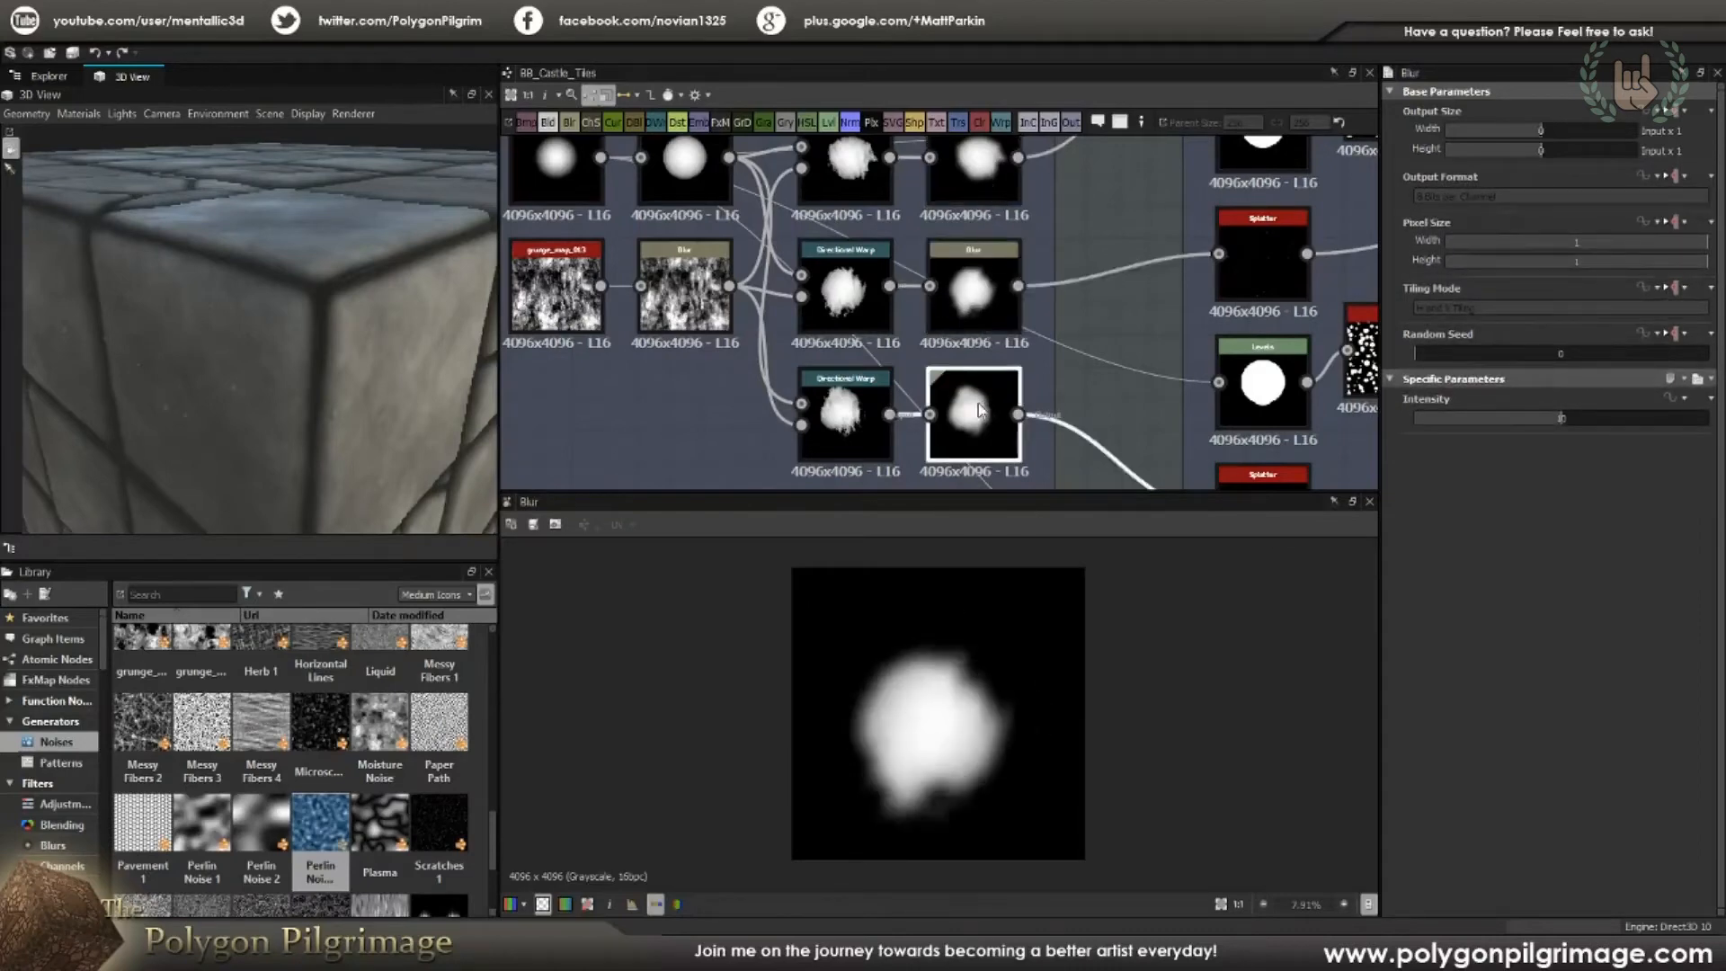
{"action": "double_click", "coordinate": [977, 311]}
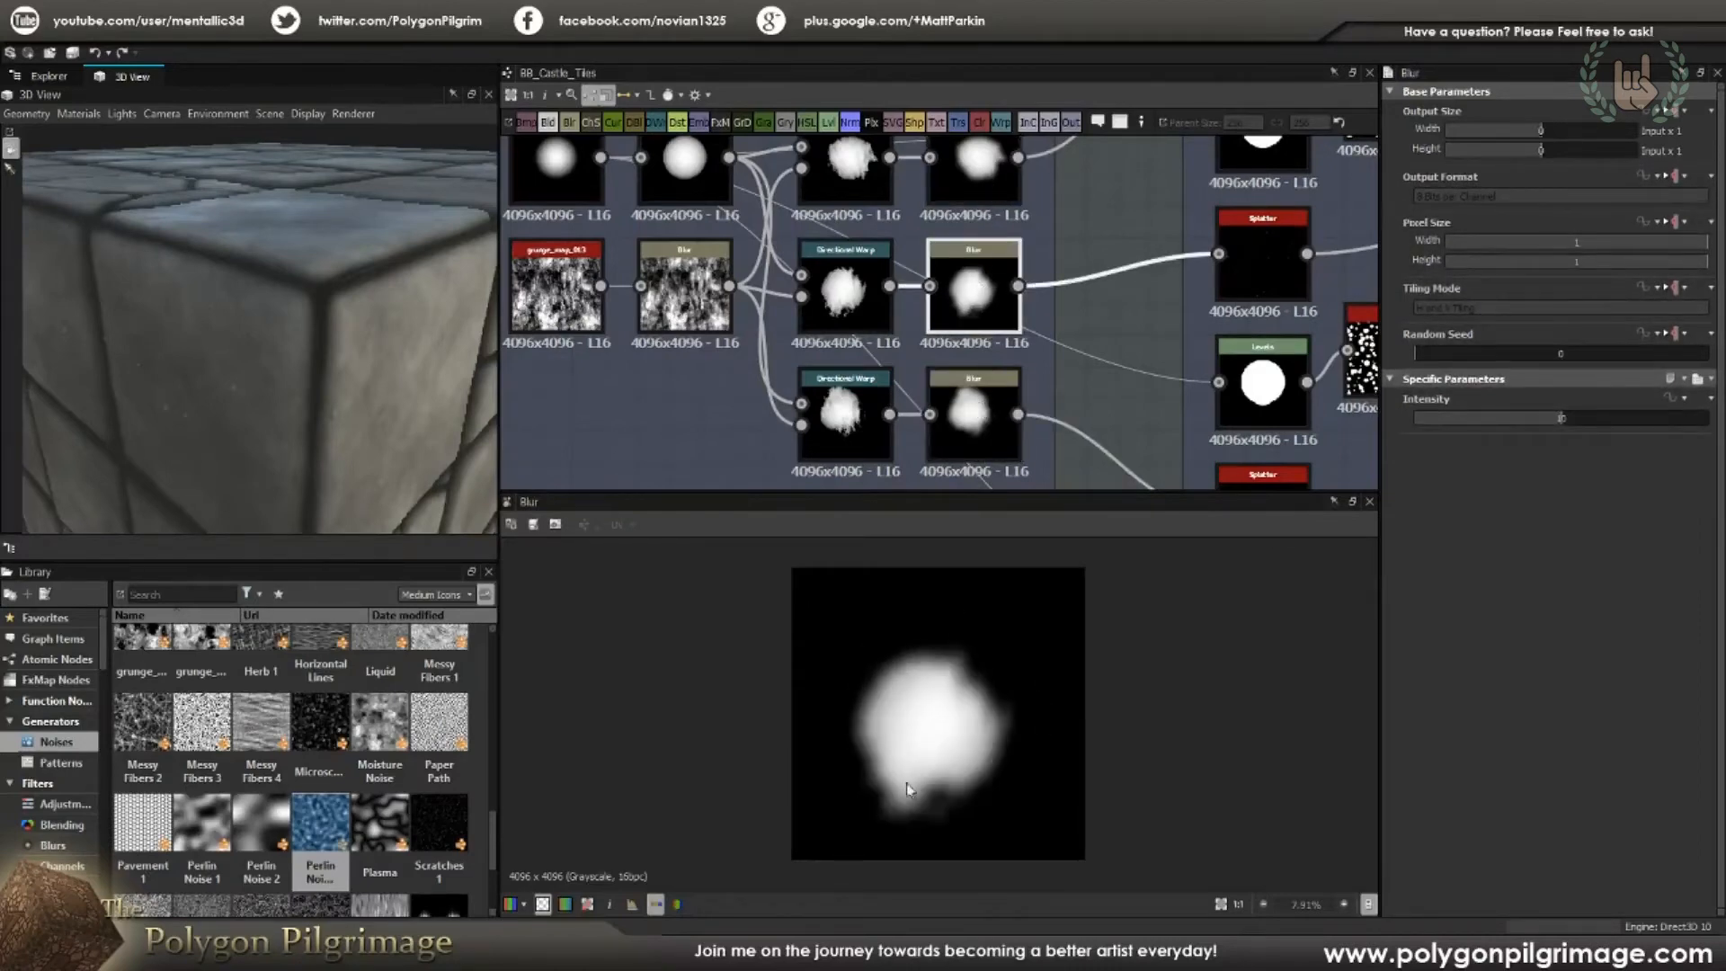
{"action": "double_click", "coordinate": [855, 436]}
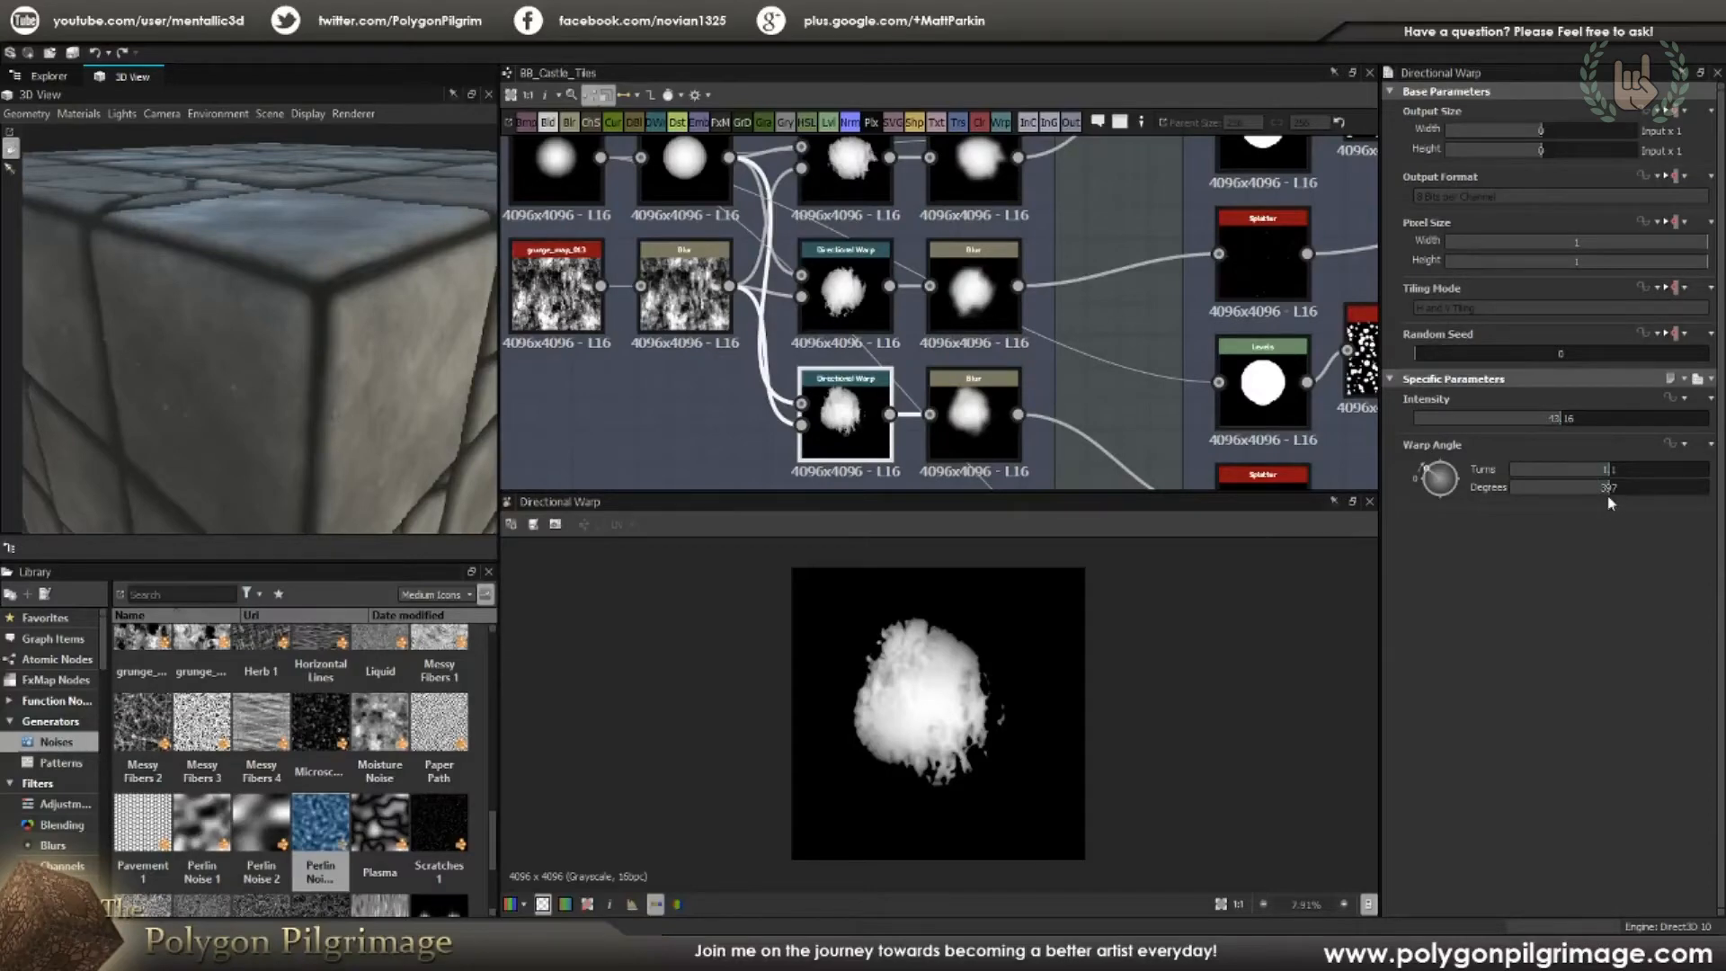
Step: Check the third stone's Blur output and follow the stone variants' connections into the Splatter Stones frame
{"action": "left_click", "coordinate": [1006, 422]}
{"action": "scroll", "coordinate": [971, 355], "scroll_direction": "down", "scroll_amount": 4}
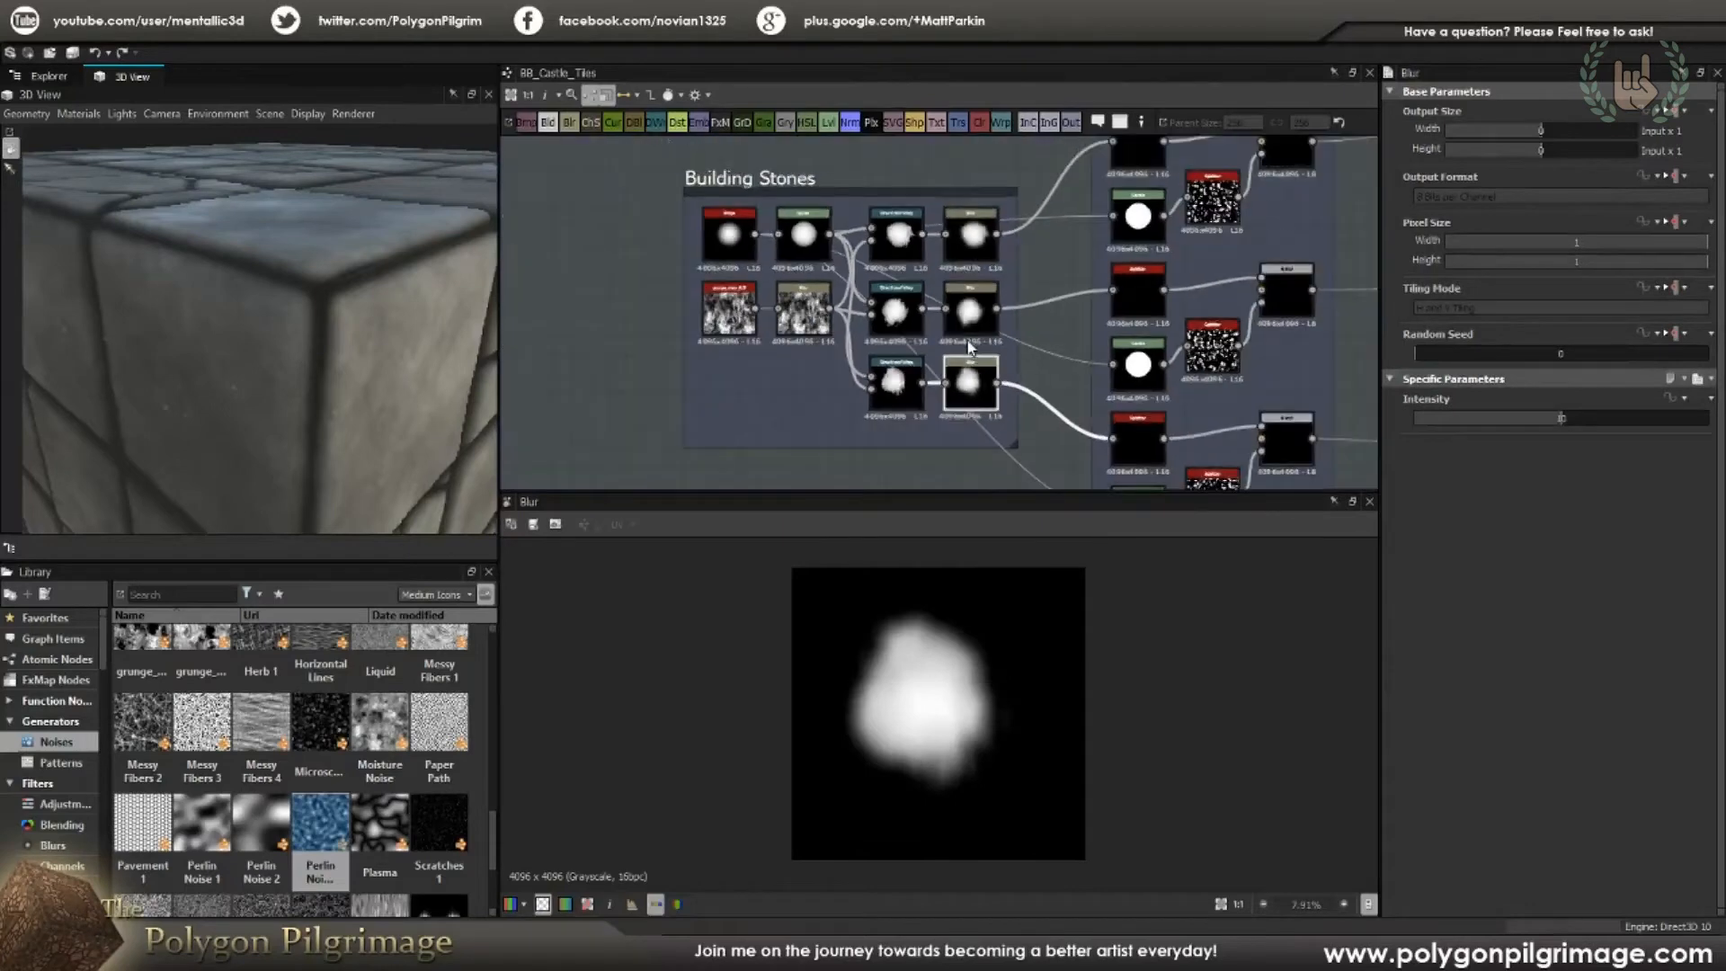
{"action": "middle_click_drag", "start_coordinate": [971, 289], "coordinate": [901, 327]}
{"action": "scroll", "coordinate": [877, 269], "scroll_direction": "up", "scroll_amount": 3}
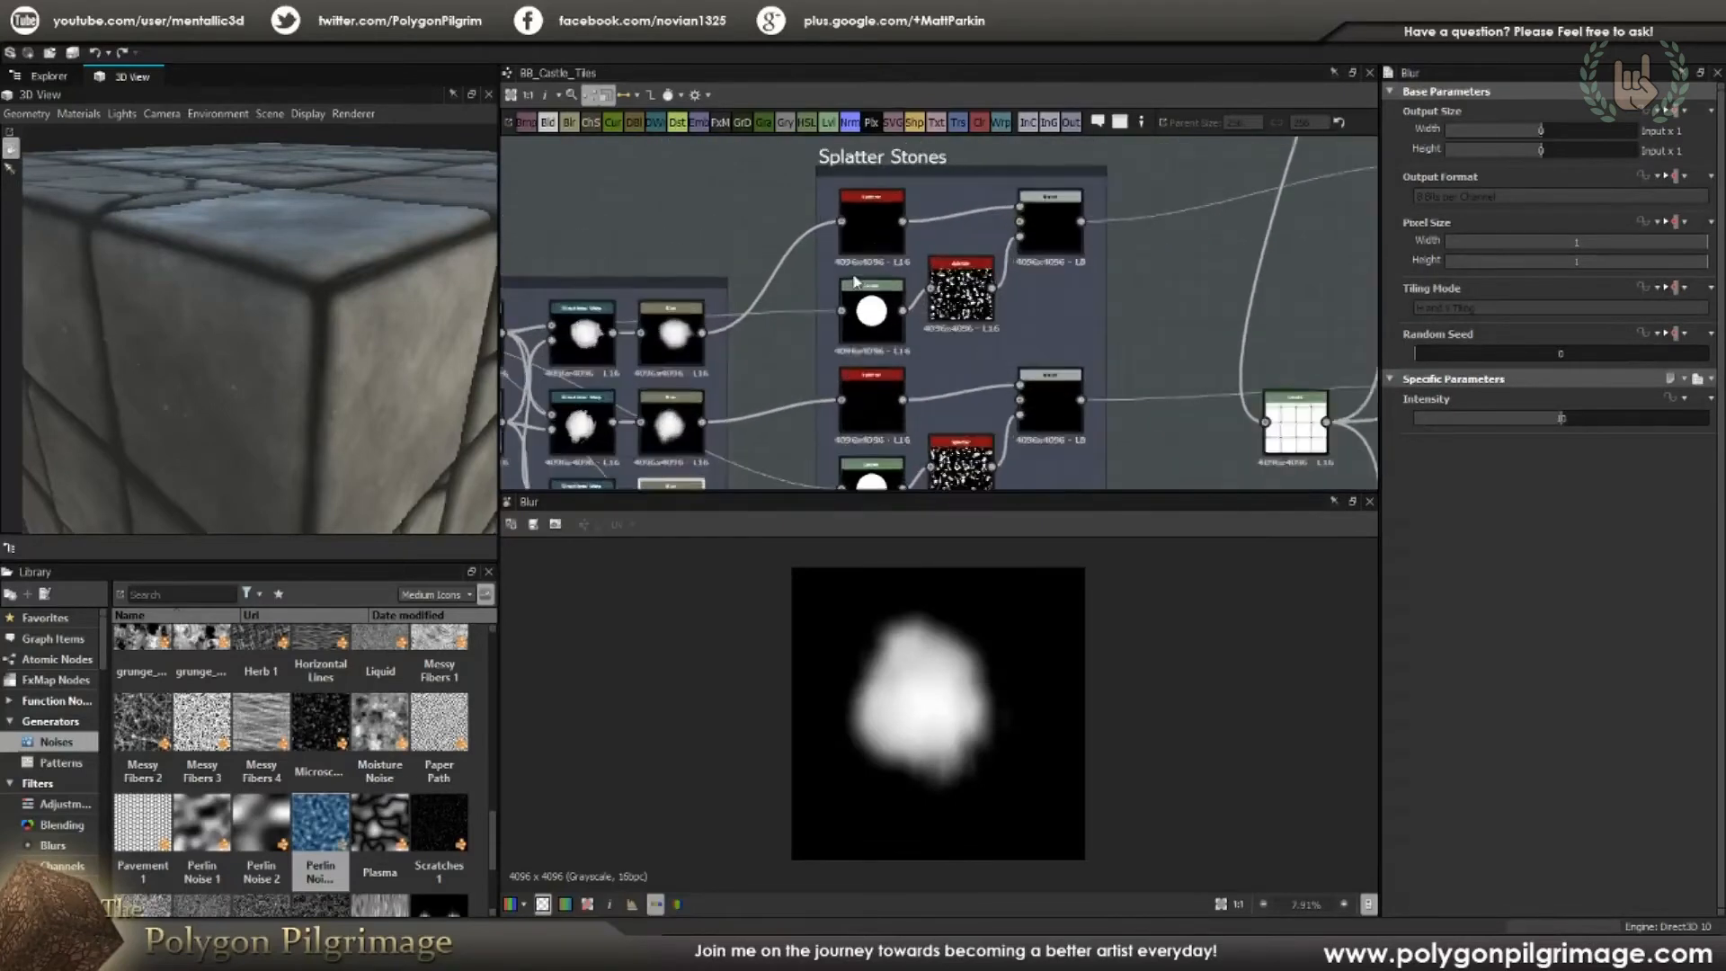
Step: Review the first stone Splatter node's parameters in the Splatter Stones frame, from pattern size and rotation variation through luminance variation
{"action": "left_click", "coordinate": [870, 205]}
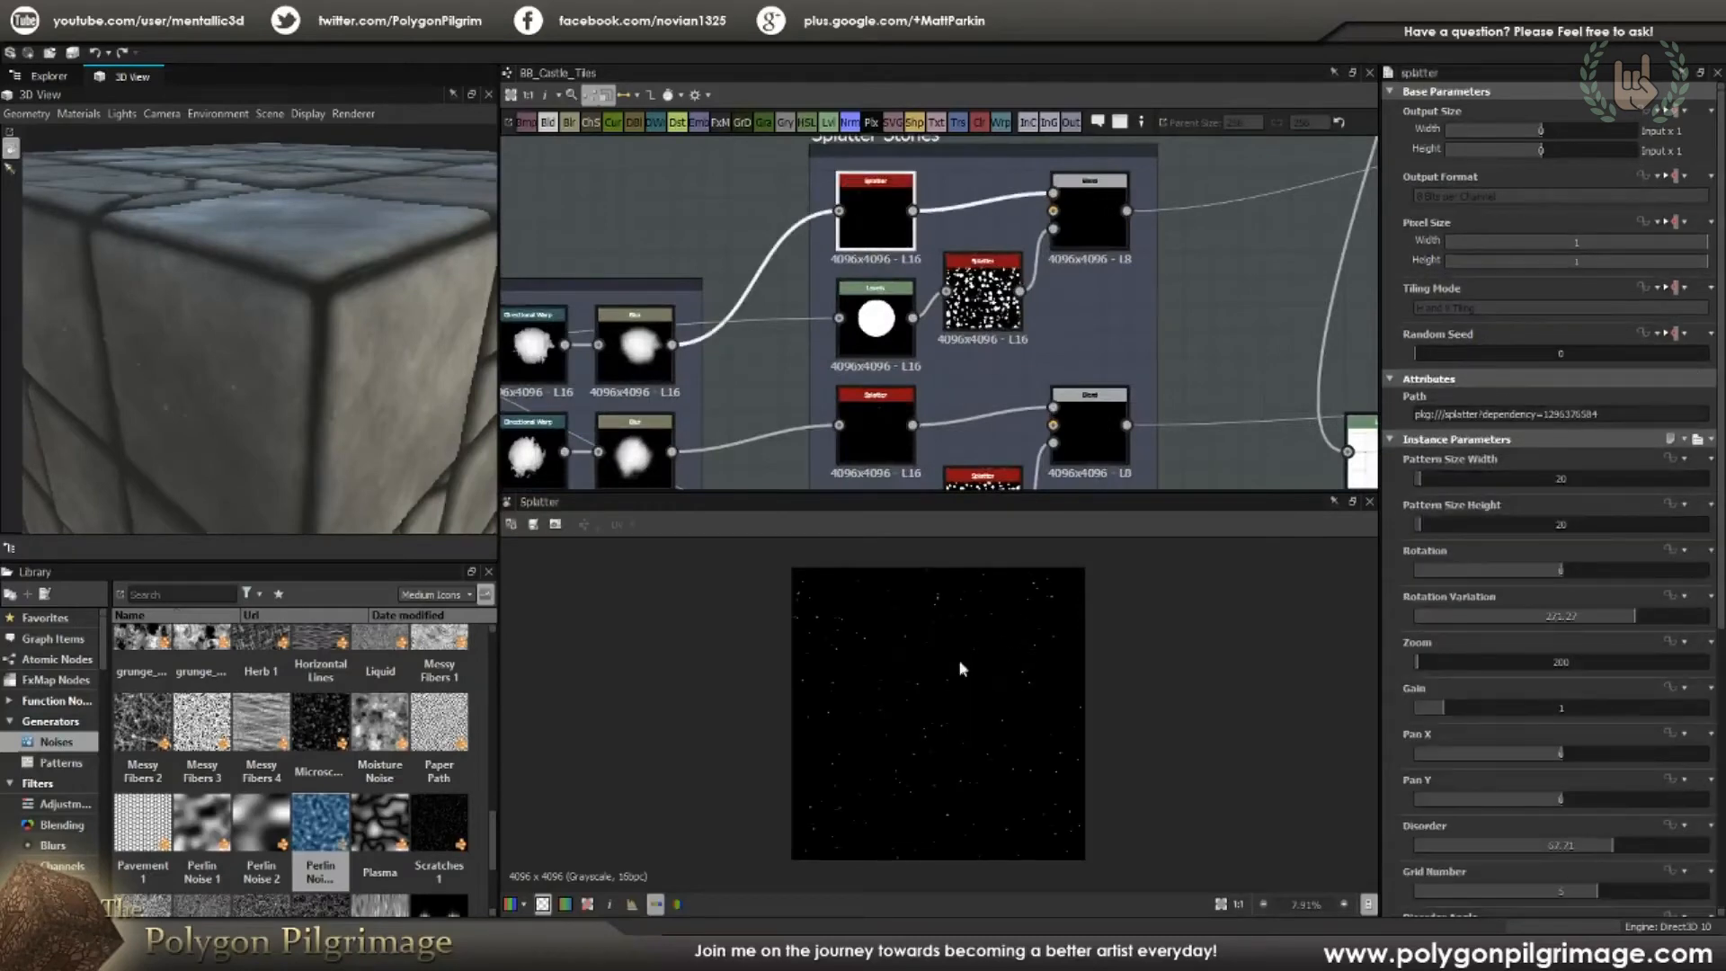
{"action": "scroll", "coordinate": [1409, 526], "scroll_direction": "down", "scroll_amount": 1}
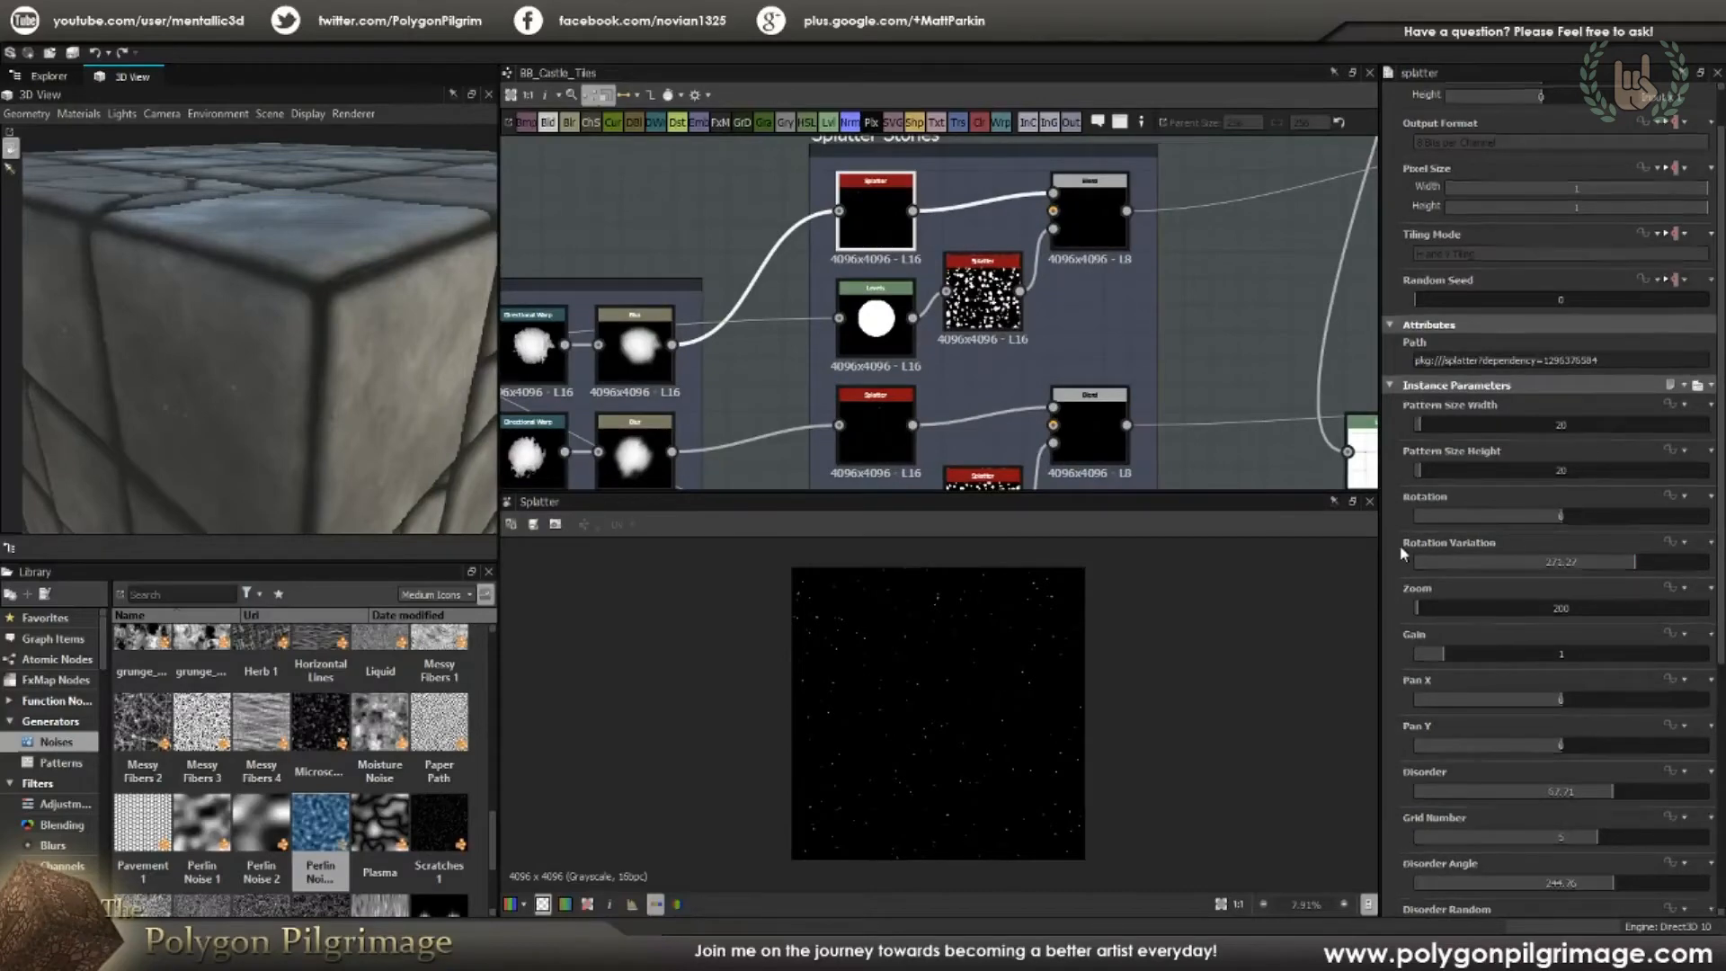
{"action": "scroll", "coordinate": [1438, 548], "scroll_direction": "down", "scroll_amount": 1}
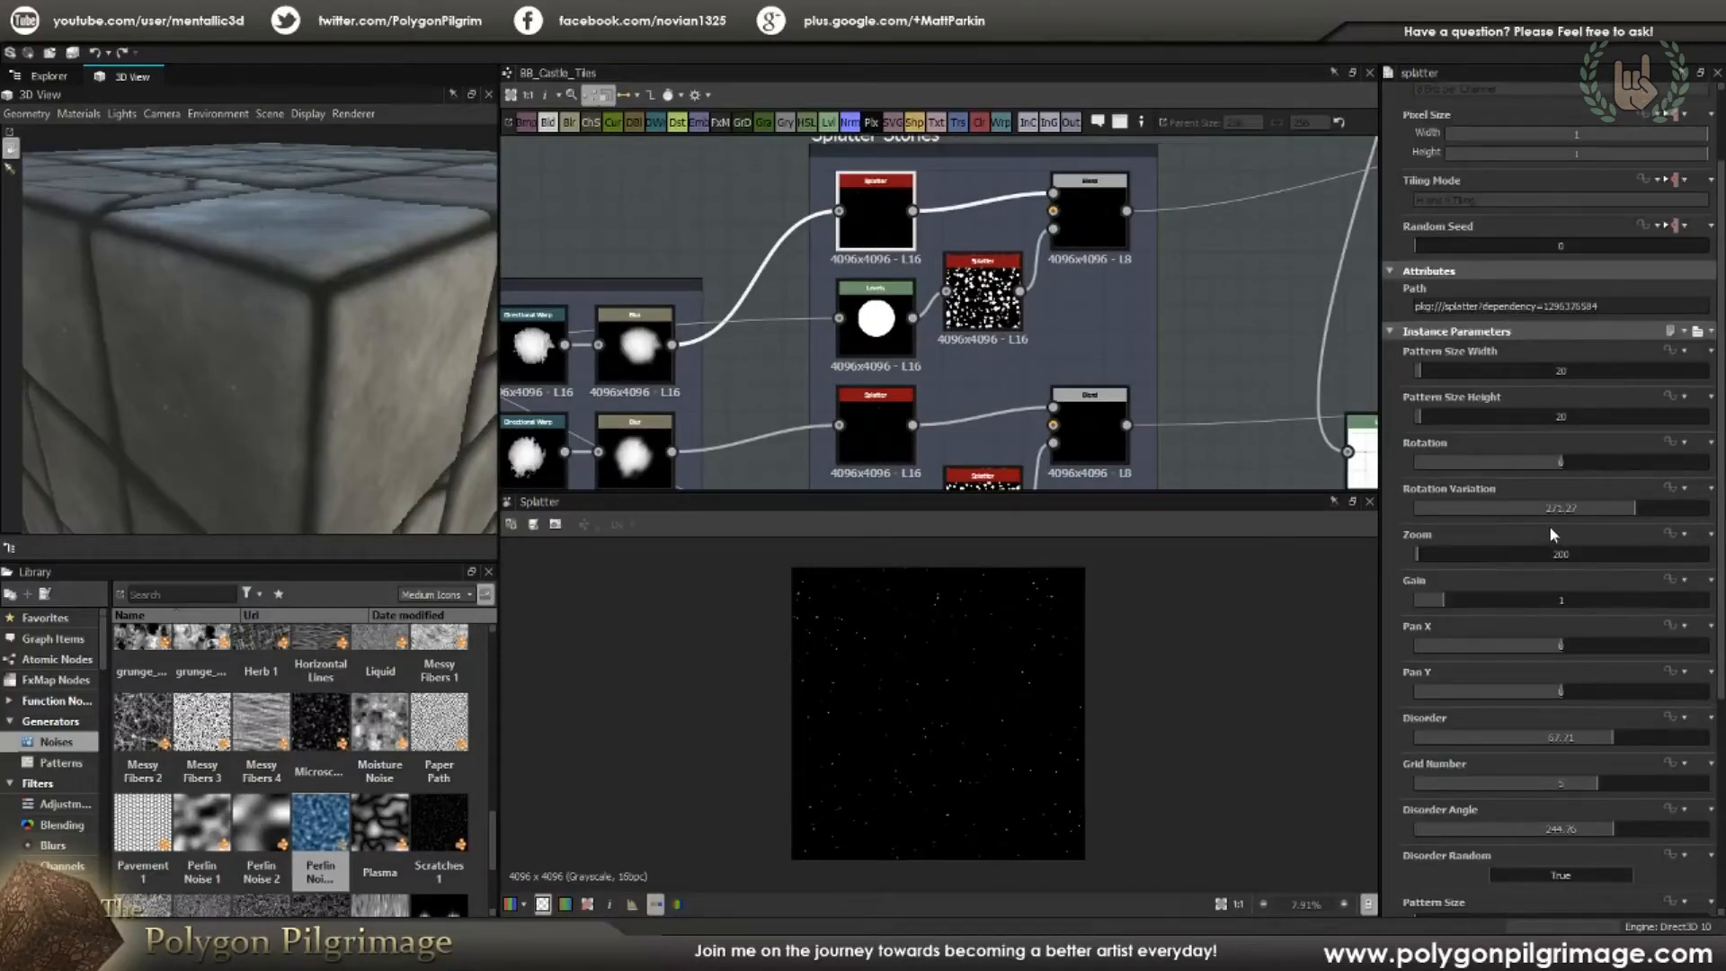
{"action": "scroll", "coordinate": [1407, 540], "scroll_direction": "down", "scroll_amount": 1}
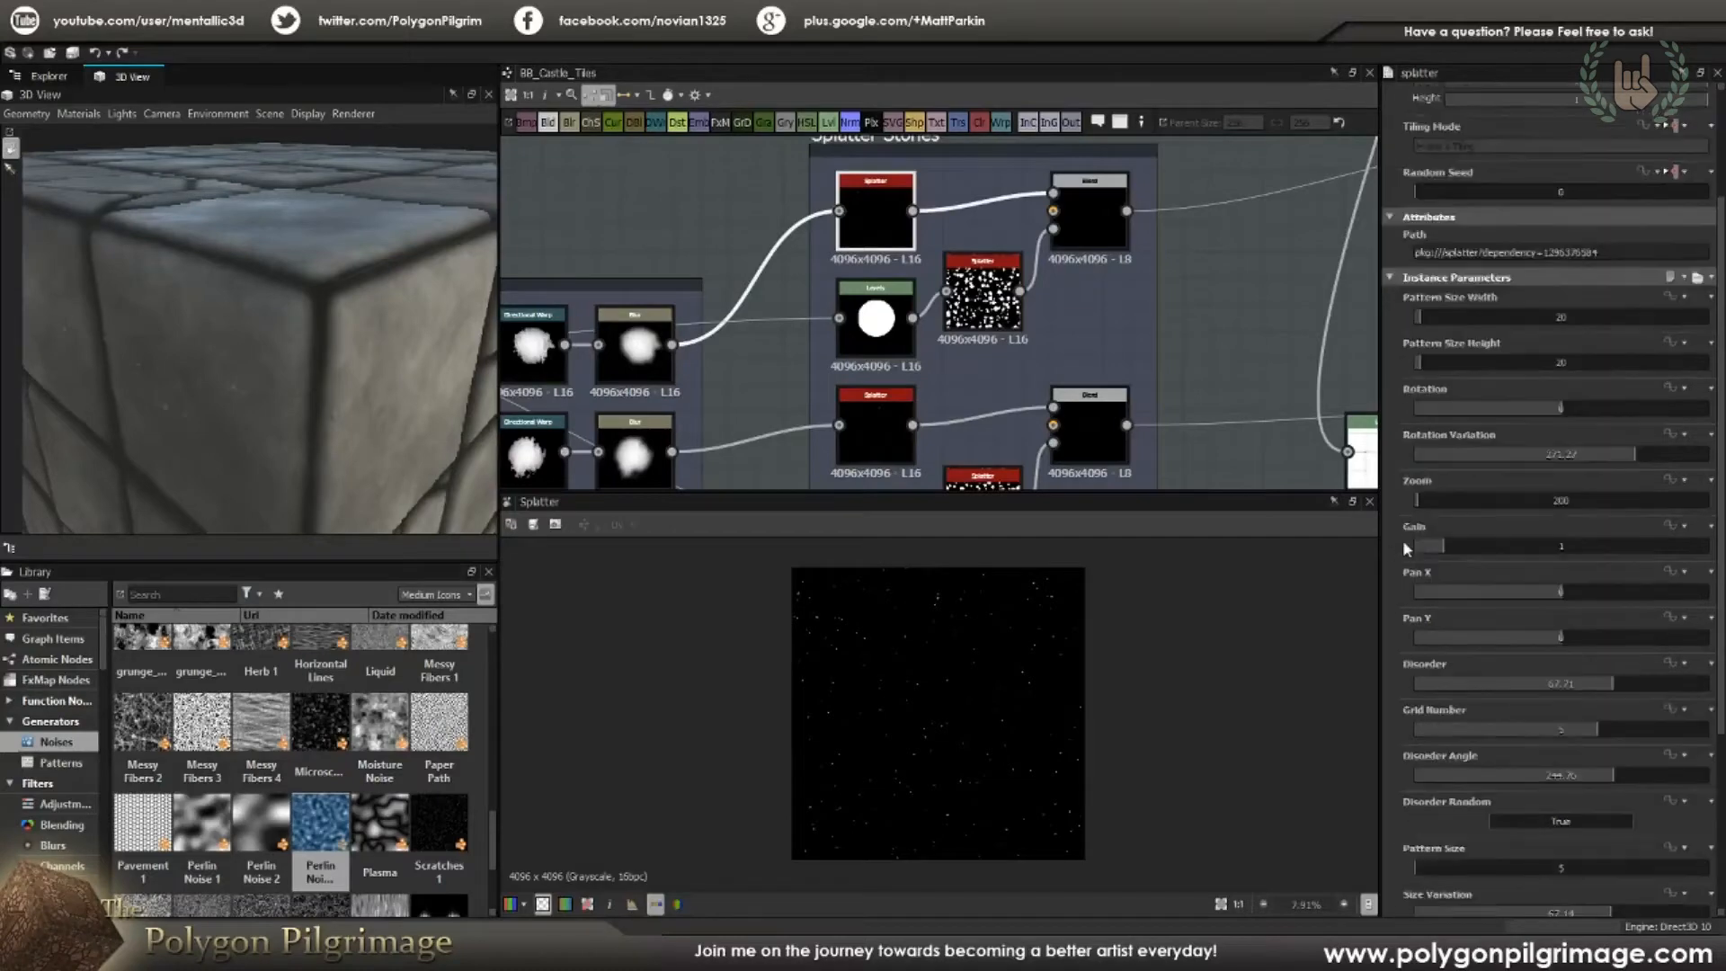
{"action": "scroll", "coordinate": [1398, 618], "scroll_direction": "down", "scroll_amount": 1}
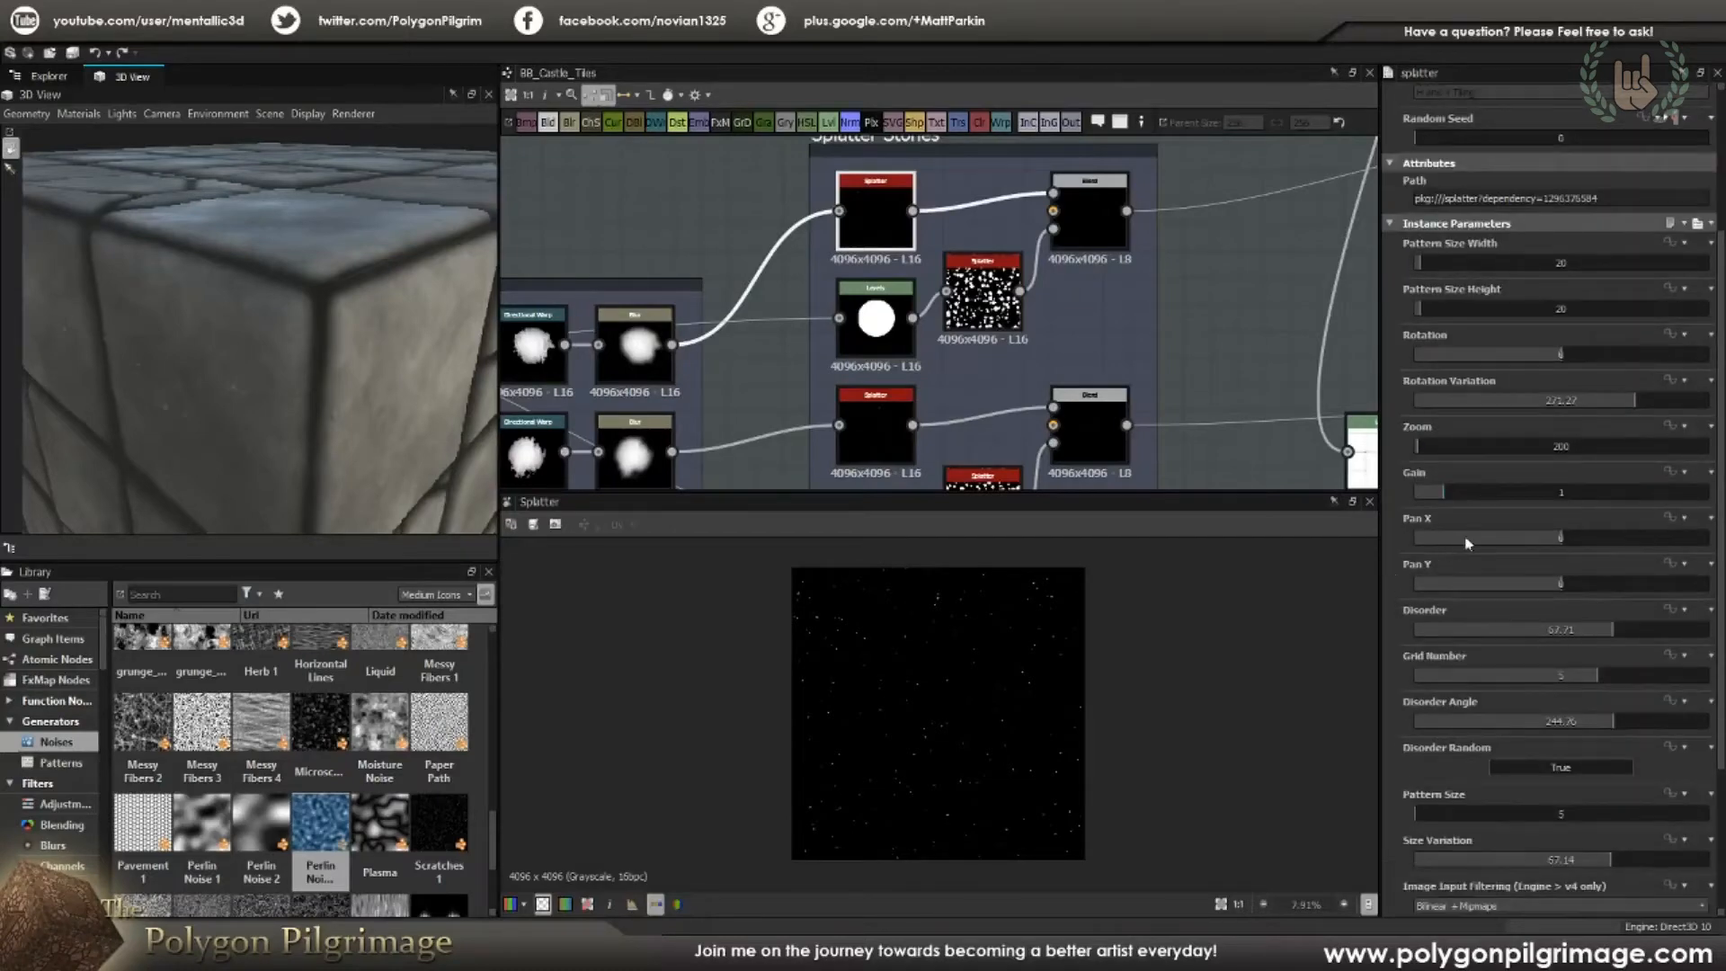
{"action": "scroll", "coordinate": [1414, 641], "scroll_direction": "down", "scroll_amount": 1}
{"action": "scroll", "coordinate": [1414, 641], "scroll_direction": "down", "scroll_amount": 1}
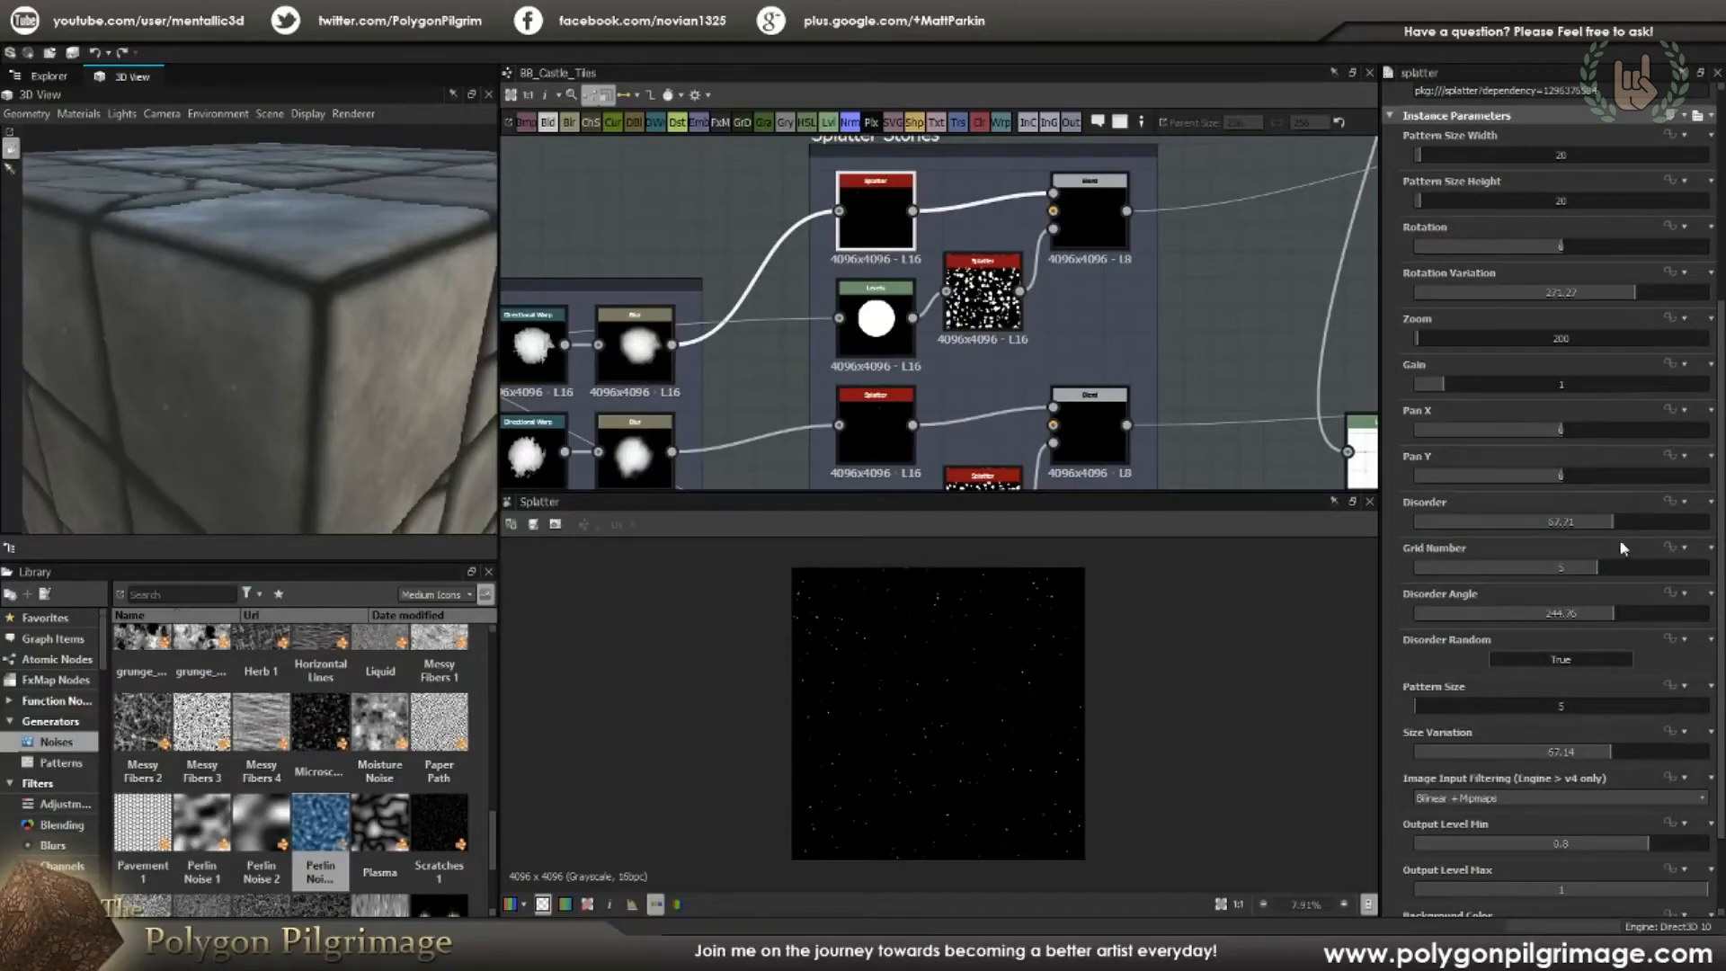
{"action": "scroll", "coordinate": [1399, 598], "scroll_direction": "down", "scroll_amount": 1}
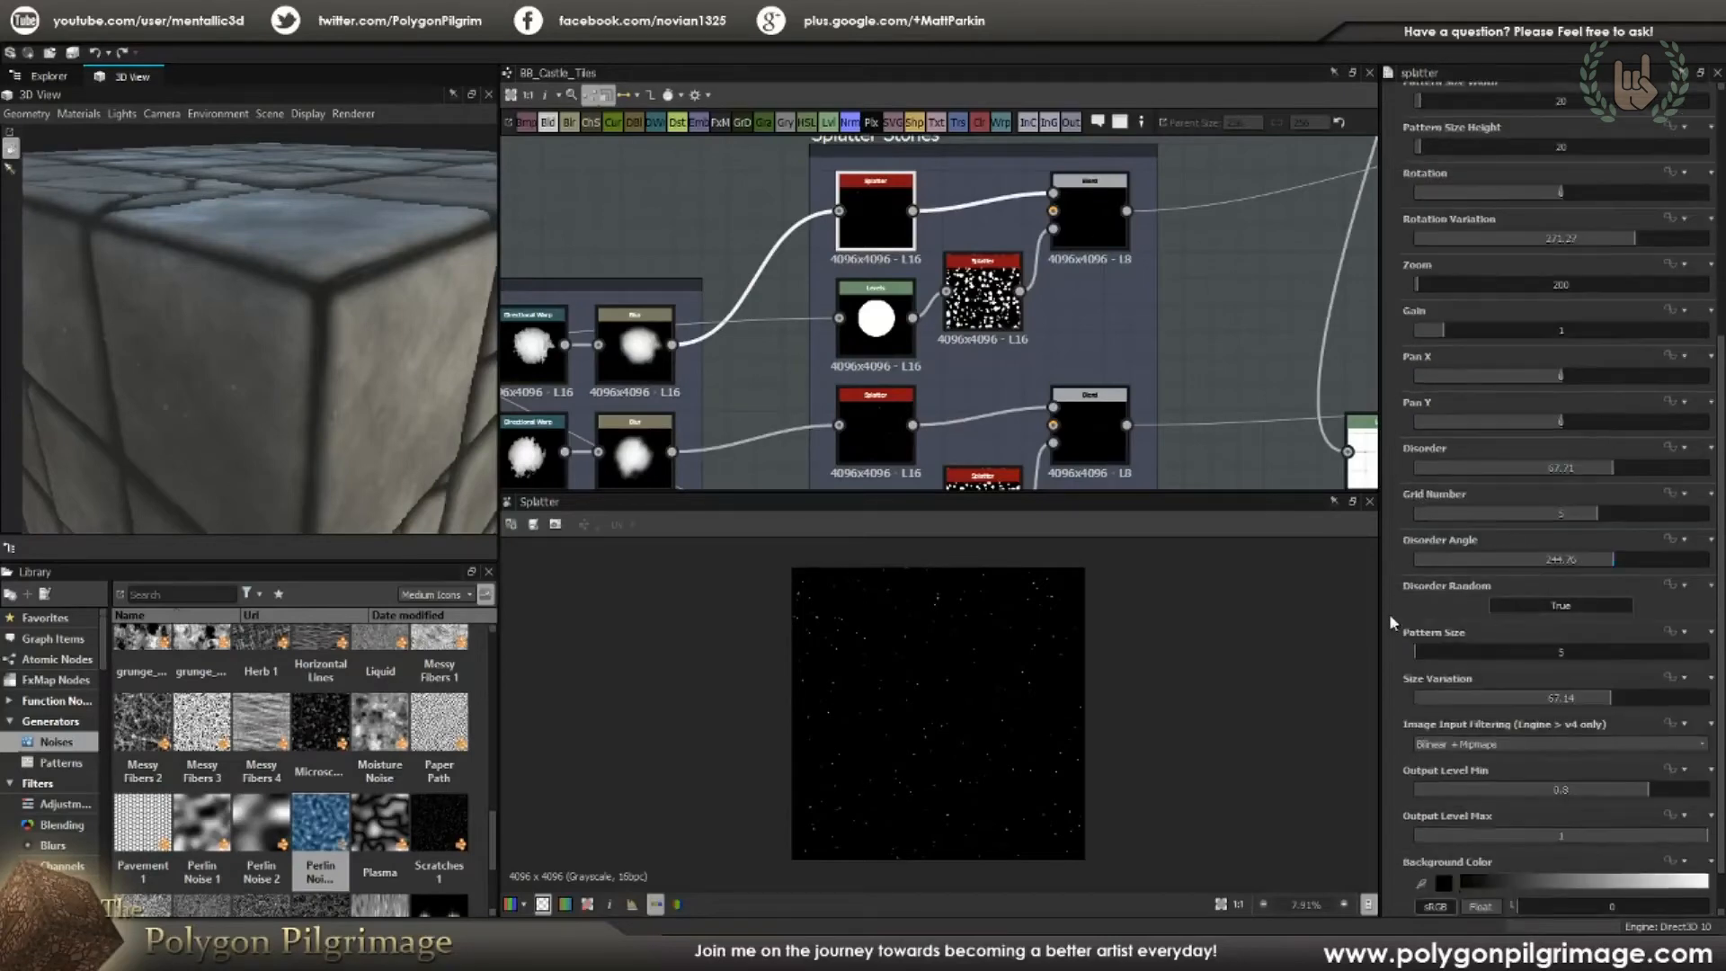
{"action": "scroll", "coordinate": [1393, 616], "scroll_direction": "down", "scroll_amount": 1}
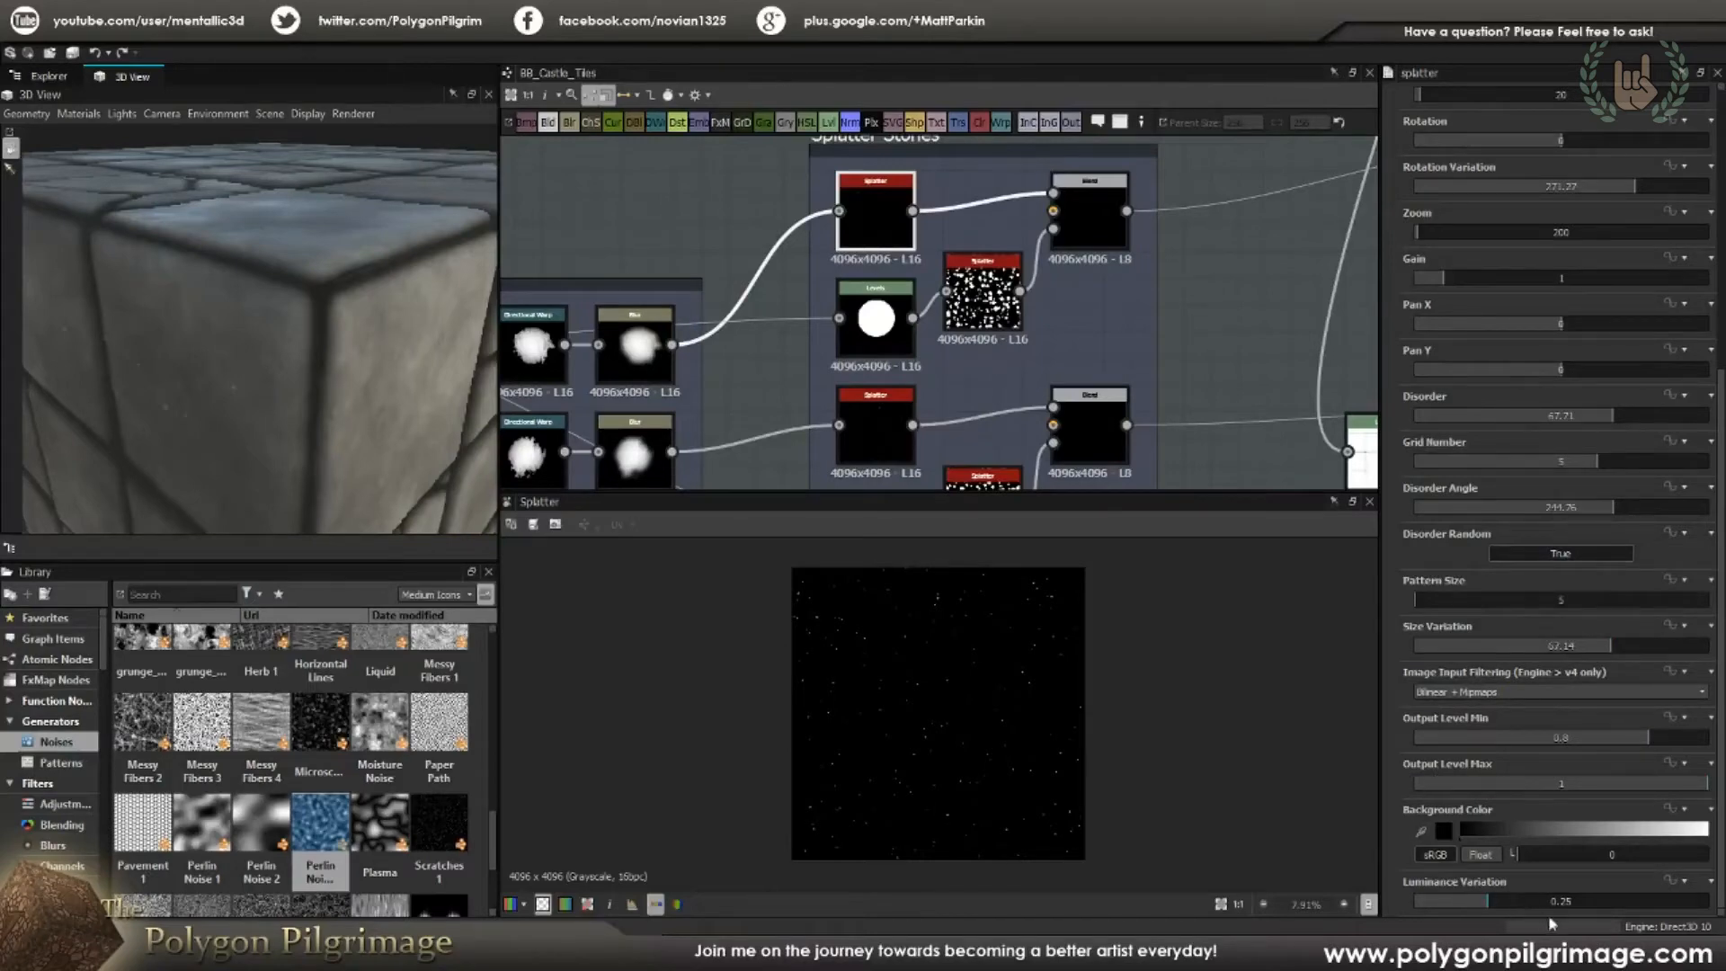
Step: Examine the scattered stones in the first Splatter's output up close, checking their differing sizes and brightness across the texture
{"action": "scroll", "coordinate": [915, 662], "scroll_direction": "up", "scroll_amount": 5}
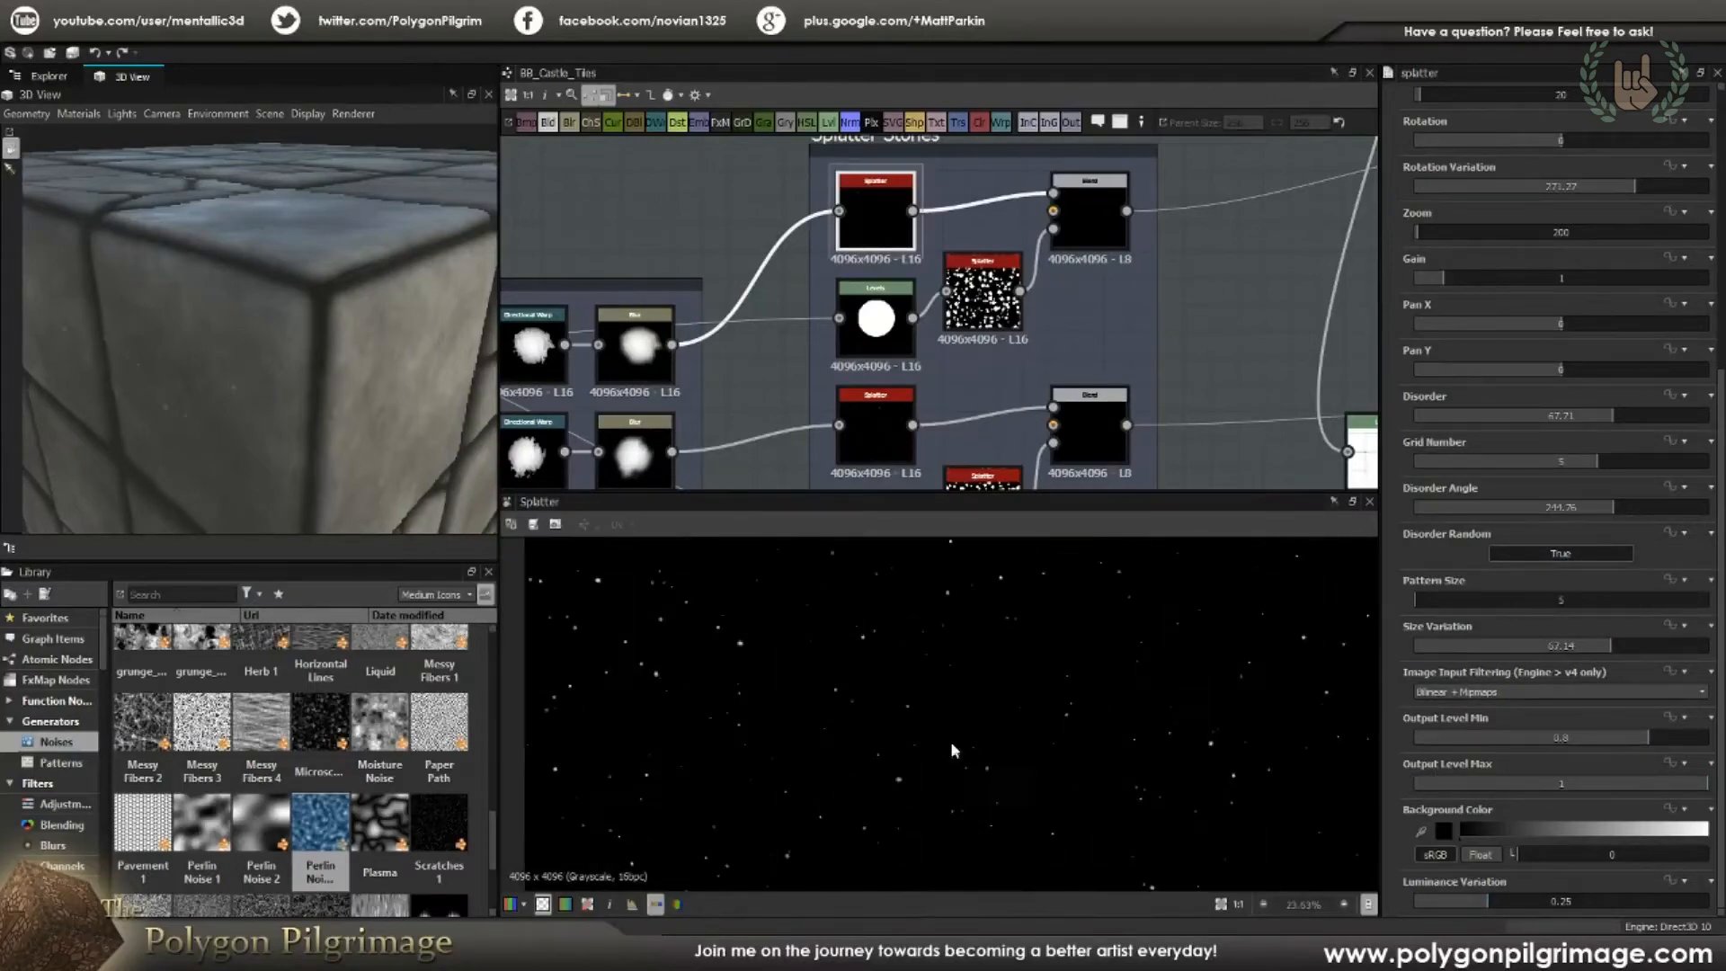
{"action": "scroll", "coordinate": [836, 710], "scroll_direction": "up", "scroll_amount": 1}
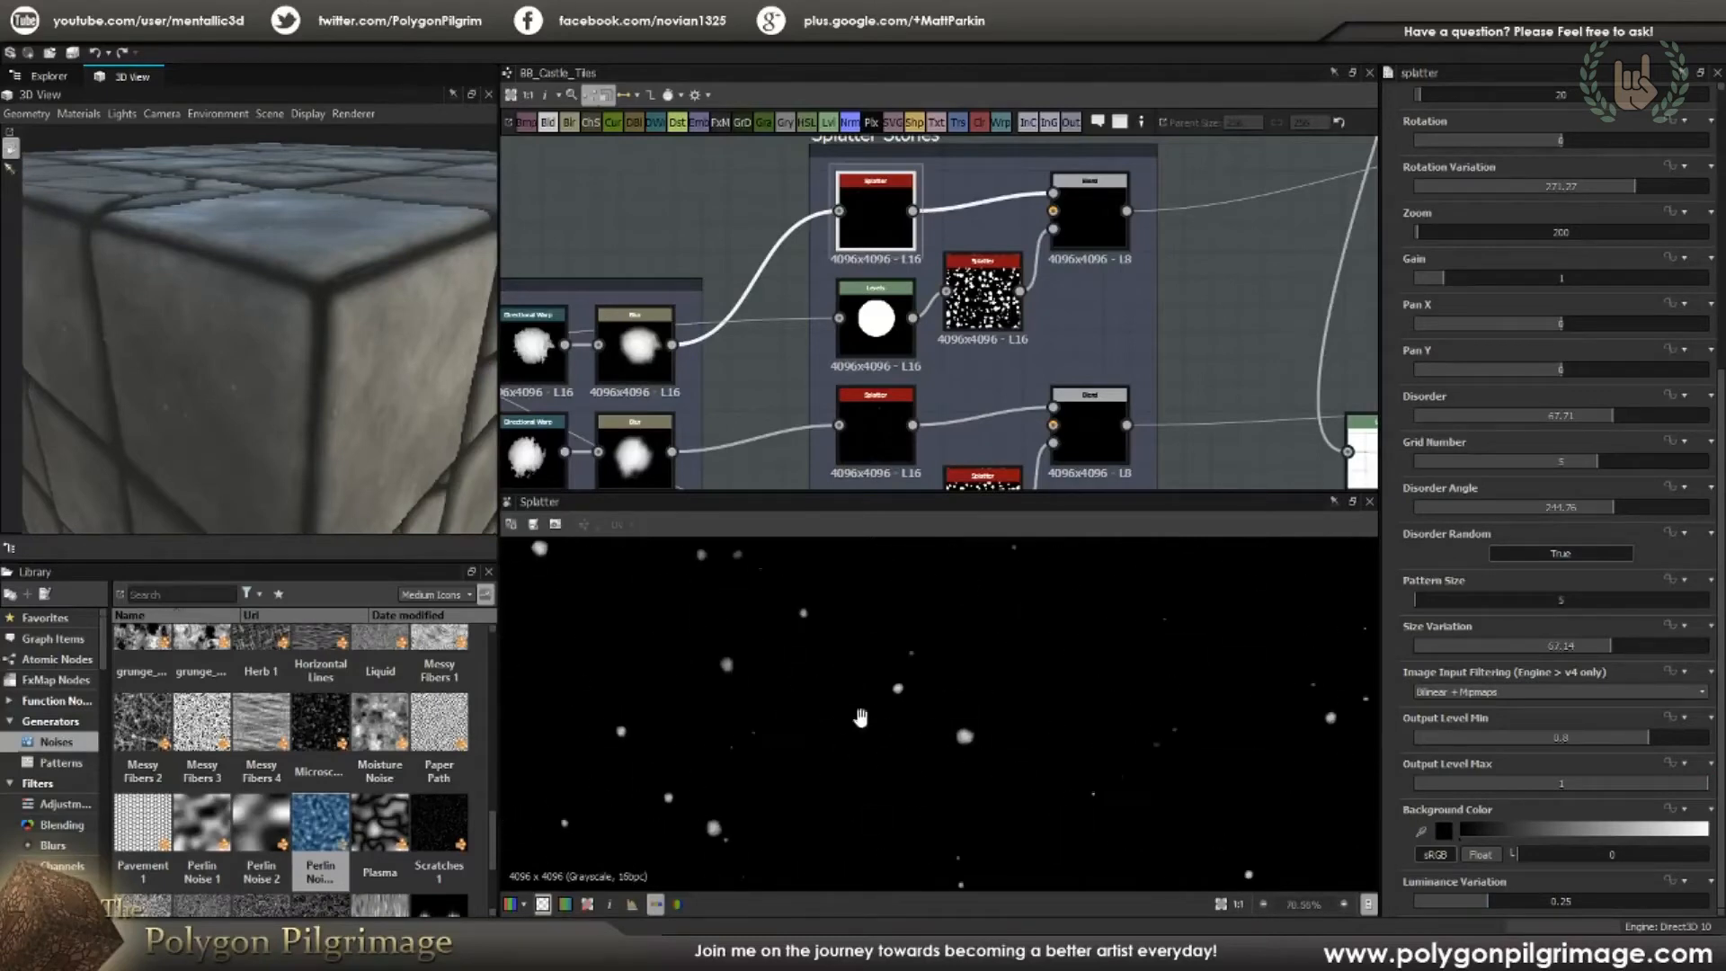
{"action": "middle_click_drag", "start_coordinate": [836, 710], "coordinate": [915, 794]}
{"action": "mouse_move", "coordinate": [926, 675]}
{"action": "middle_mouse_down"}
{"action": "mouse_move", "coordinate": [886, 657]}
{"action": "mouse_move", "coordinate": [685, 745]}
{"action": "middle_mouse_up"}
{"action": "middle_click_drag", "start_coordinate": [1049, 679], "coordinate": [886, 711]}
{"action": "middle_click_drag", "start_coordinate": [1024, 647], "coordinate": [923, 711]}
{"action": "mouse_move", "coordinate": [1173, 631]}
{"action": "middle_mouse_down"}
{"action": "mouse_move", "coordinate": [1011, 690]}
{"action": "mouse_move", "coordinate": [1035, 613]}
{"action": "middle_mouse_up"}
{"action": "middle_click_drag", "start_coordinate": [1124, 694], "coordinate": [977, 663]}
{"action": "middle_click_drag", "start_coordinate": [1090, 664], "coordinate": [952, 698]}
{"action": "scroll", "coordinate": [1033, 703], "scroll_direction": "down", "scroll_amount": 8}
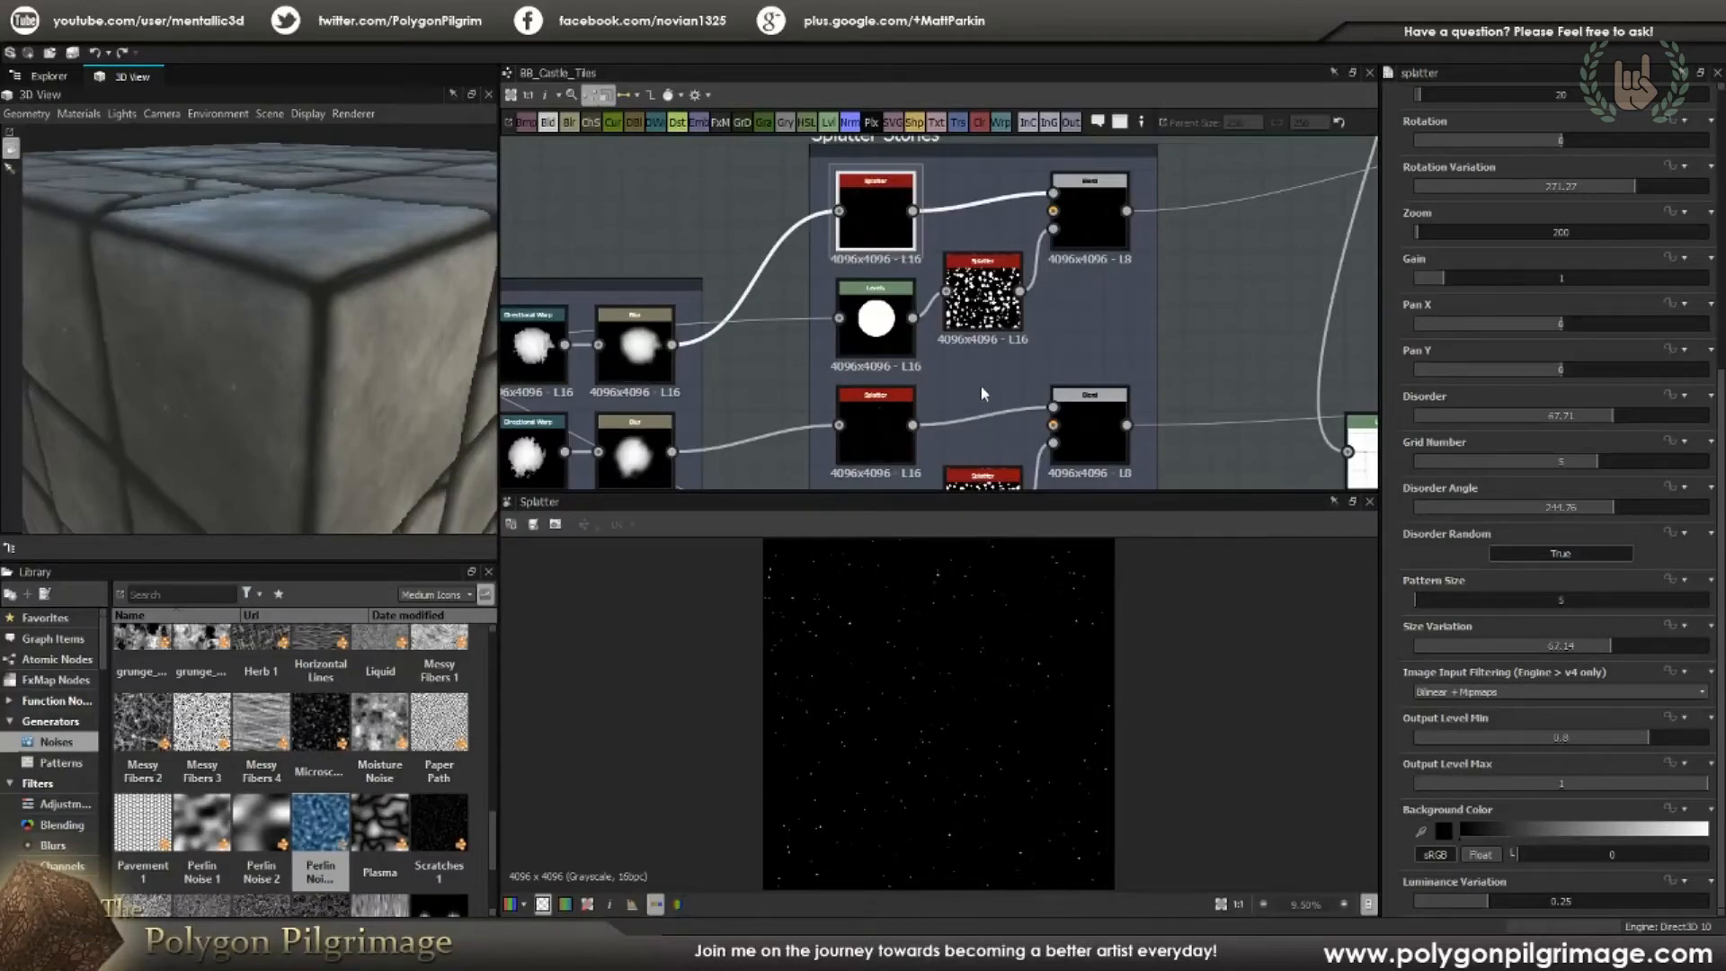
Step: Inspect the white-circle Levels node below the first Splatter and trace its input back to the Building Stones frame
{"action": "middle_click_drag", "start_coordinate": [982, 393], "coordinate": [980, 417]}
{"action": "left_click", "coordinate": [874, 364]}
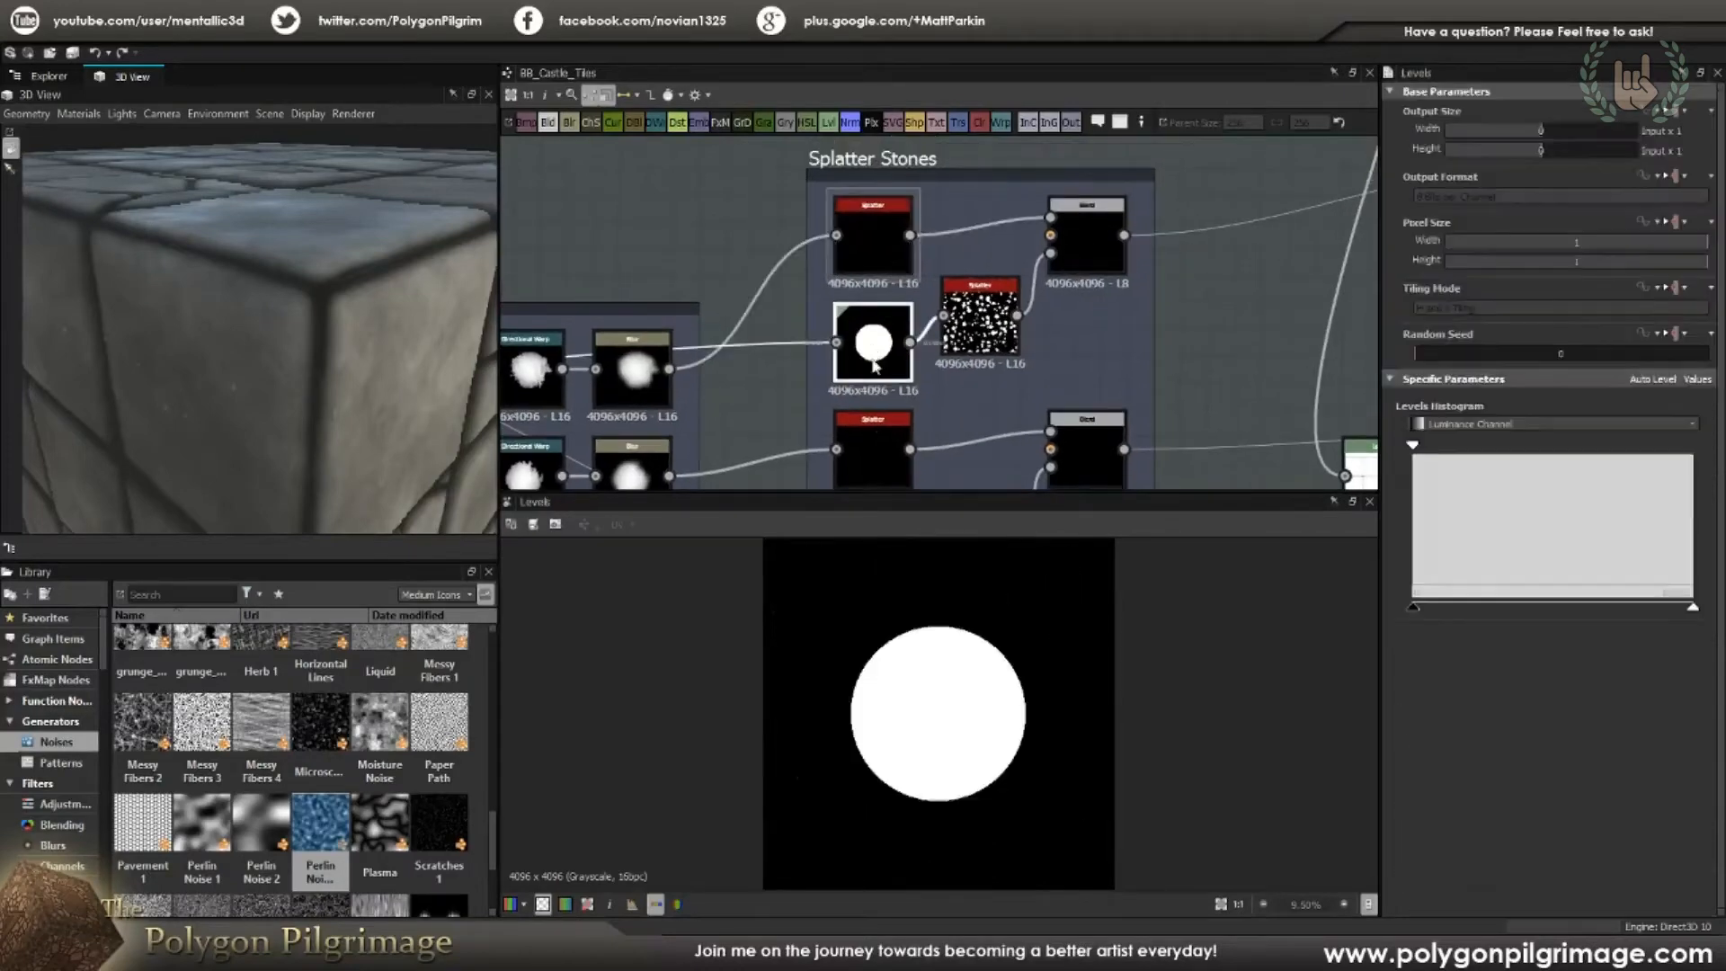
{"action": "middle_click_drag", "start_coordinate": [805, 341], "coordinate": [1098, 323]}
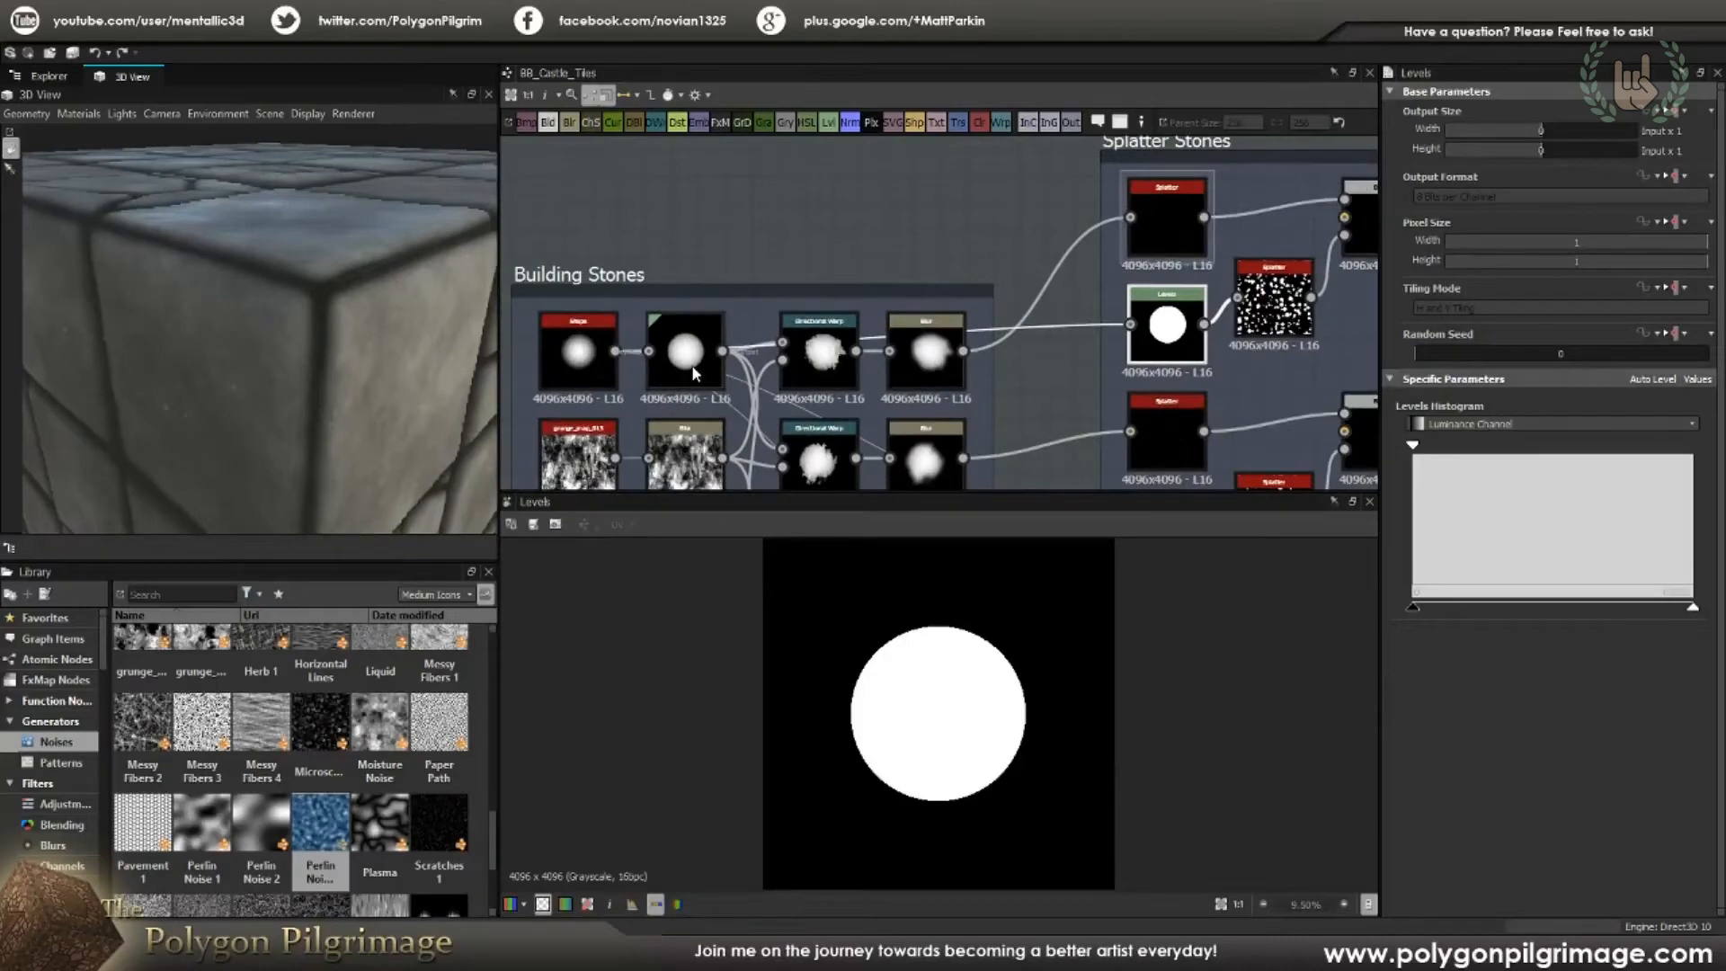
{"action": "middle_click_drag", "start_coordinate": [1306, 354], "coordinate": [1128, 381]}
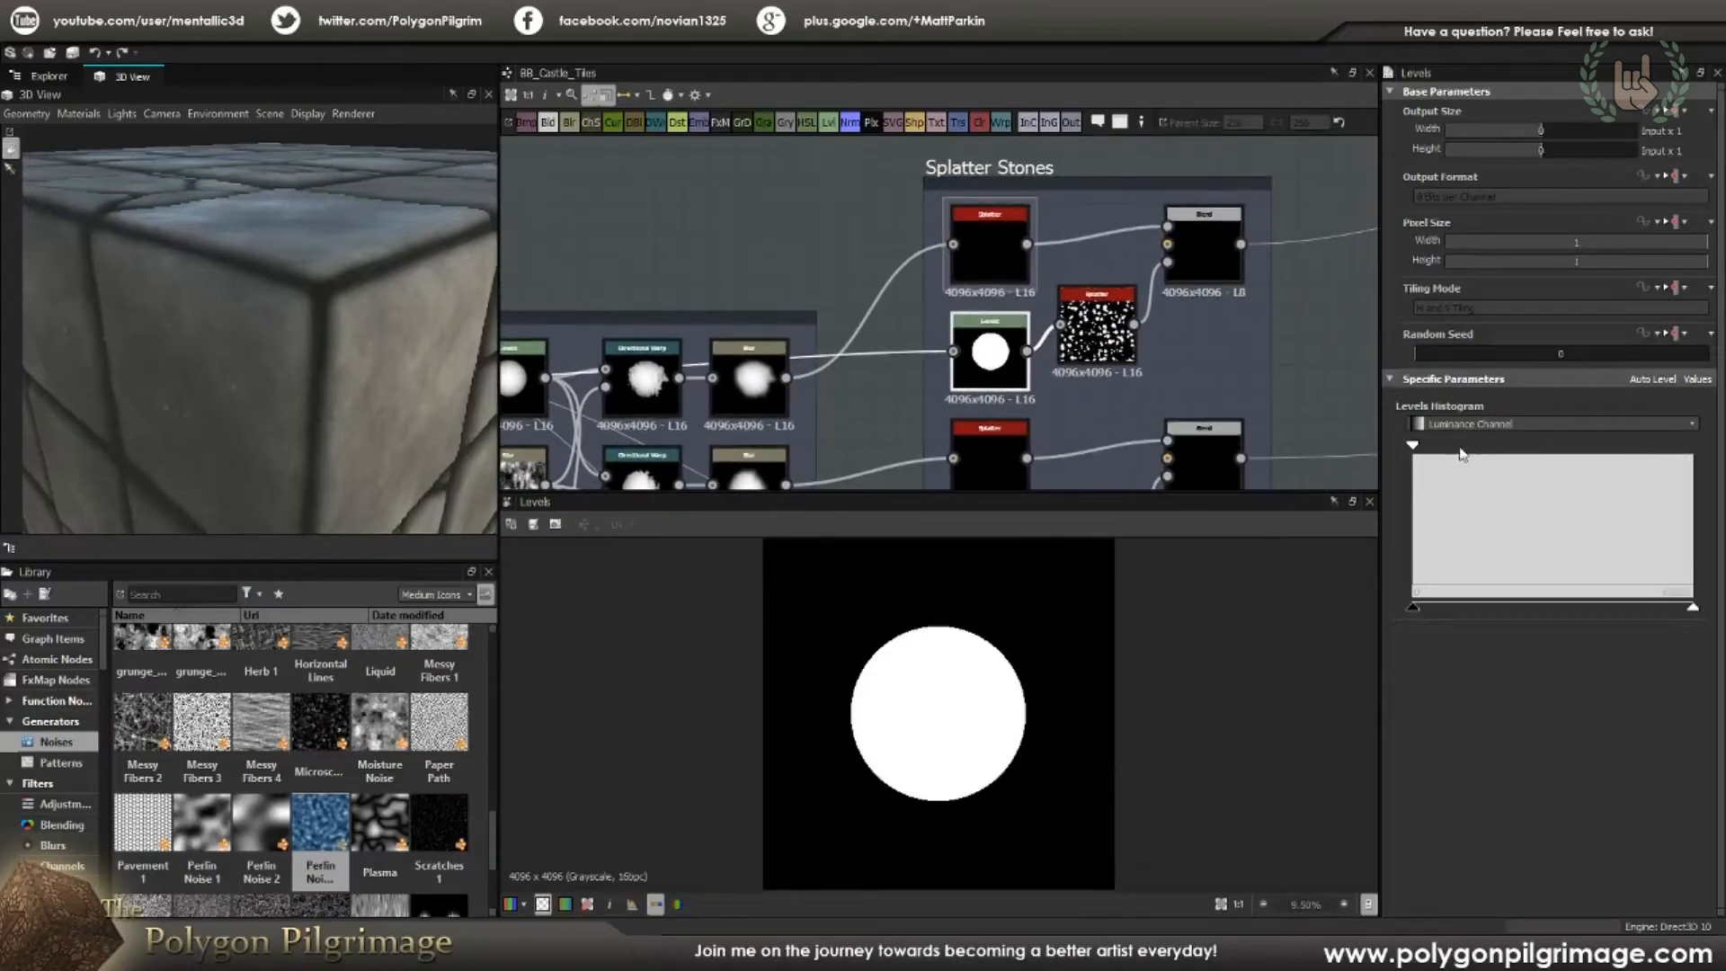
{"action": "middle_click_drag", "start_coordinate": [1165, 346], "coordinate": [1068, 354]}
Step: Review the parameters of the Splatter node fed by the white circle and examine its scattered dot mask
{"action": "left_click", "coordinate": [1001, 337]}
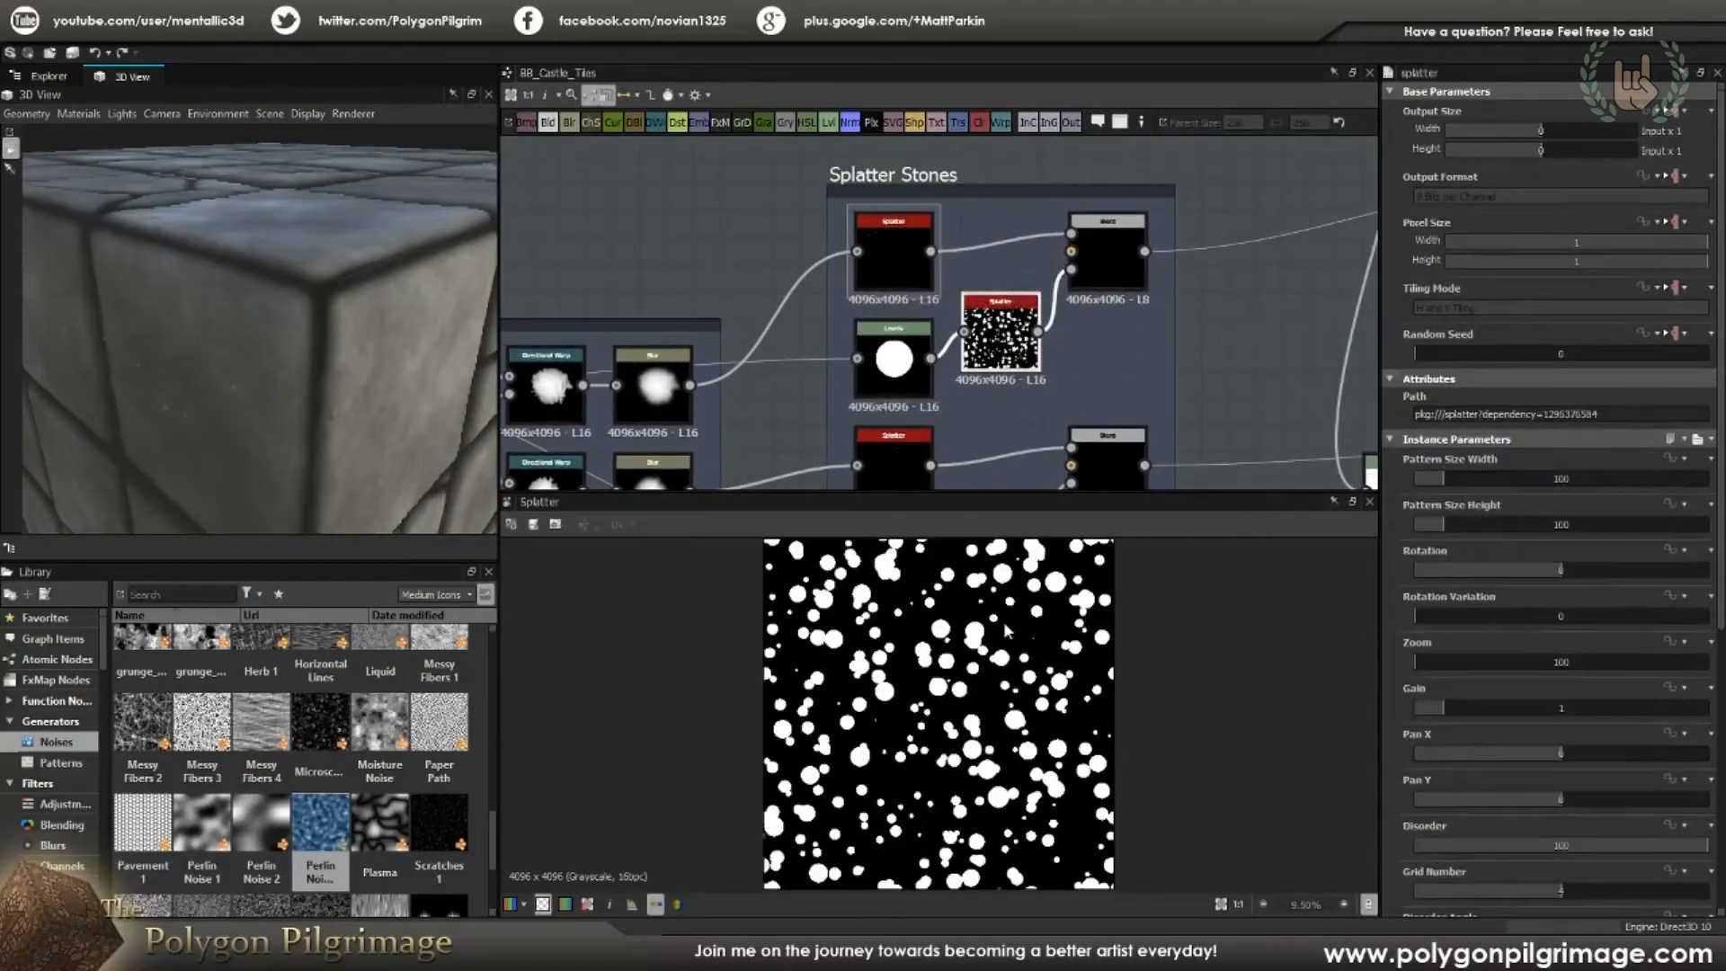
{"action": "scroll", "coordinate": [1139, 643], "scroll_direction": "down", "scroll_amount": 1}
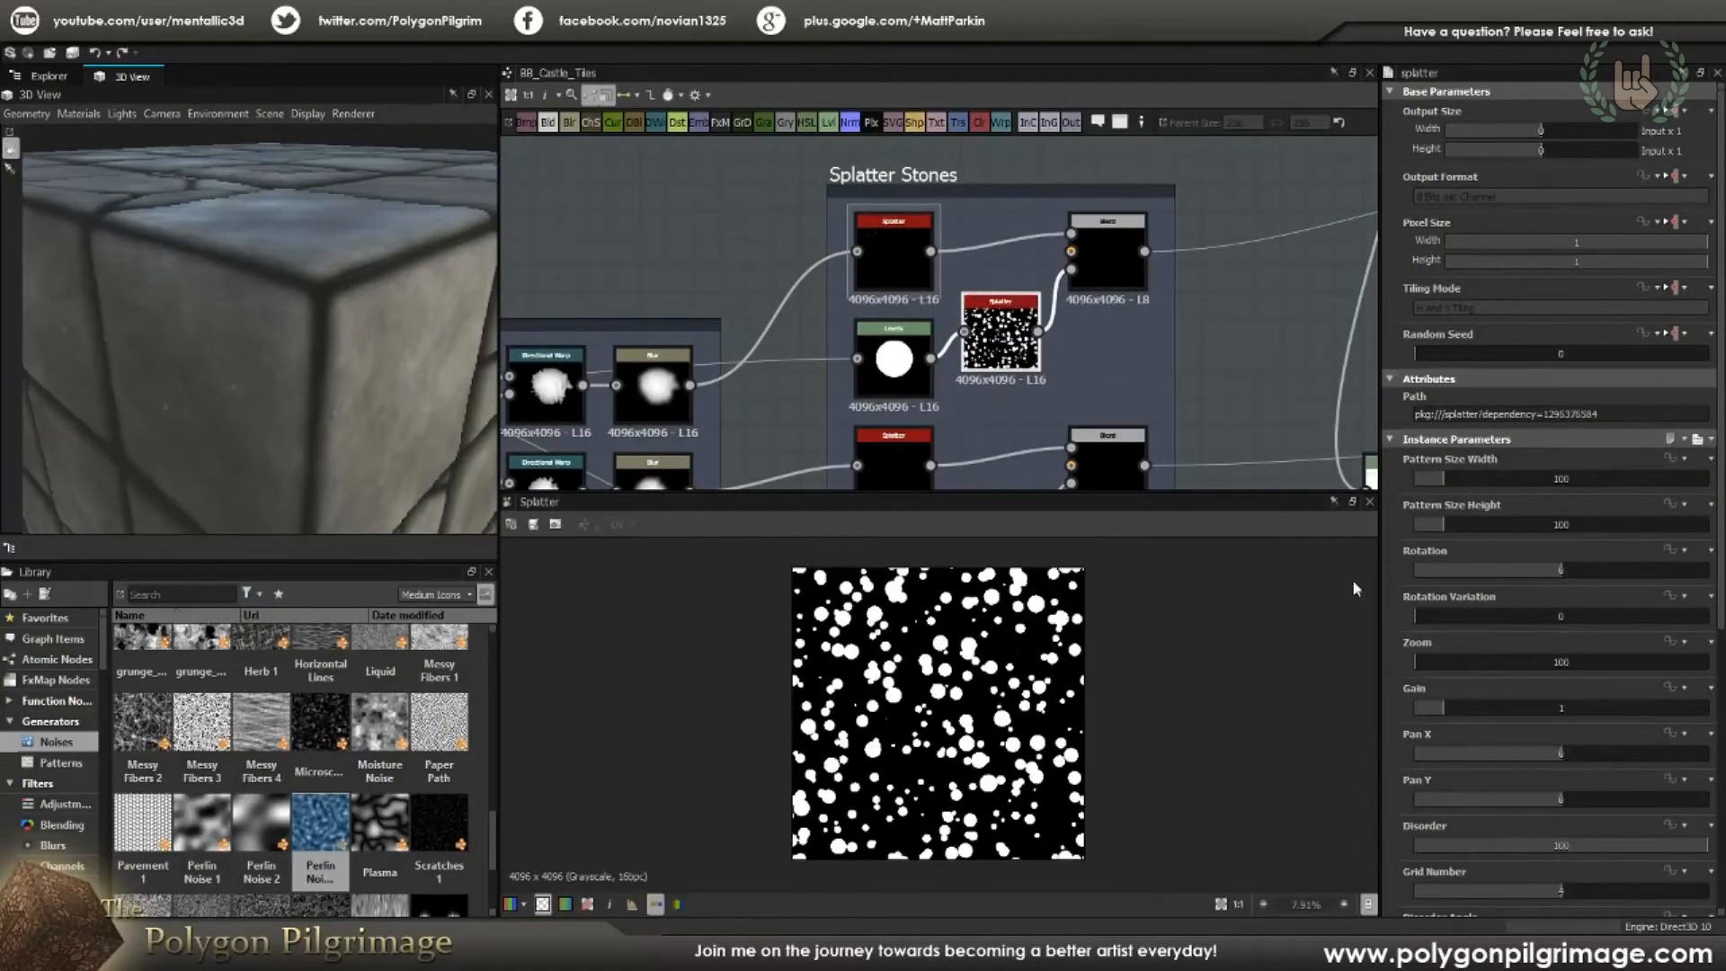
{"action": "scroll", "coordinate": [1398, 550], "scroll_direction": "down", "scroll_amount": 1}
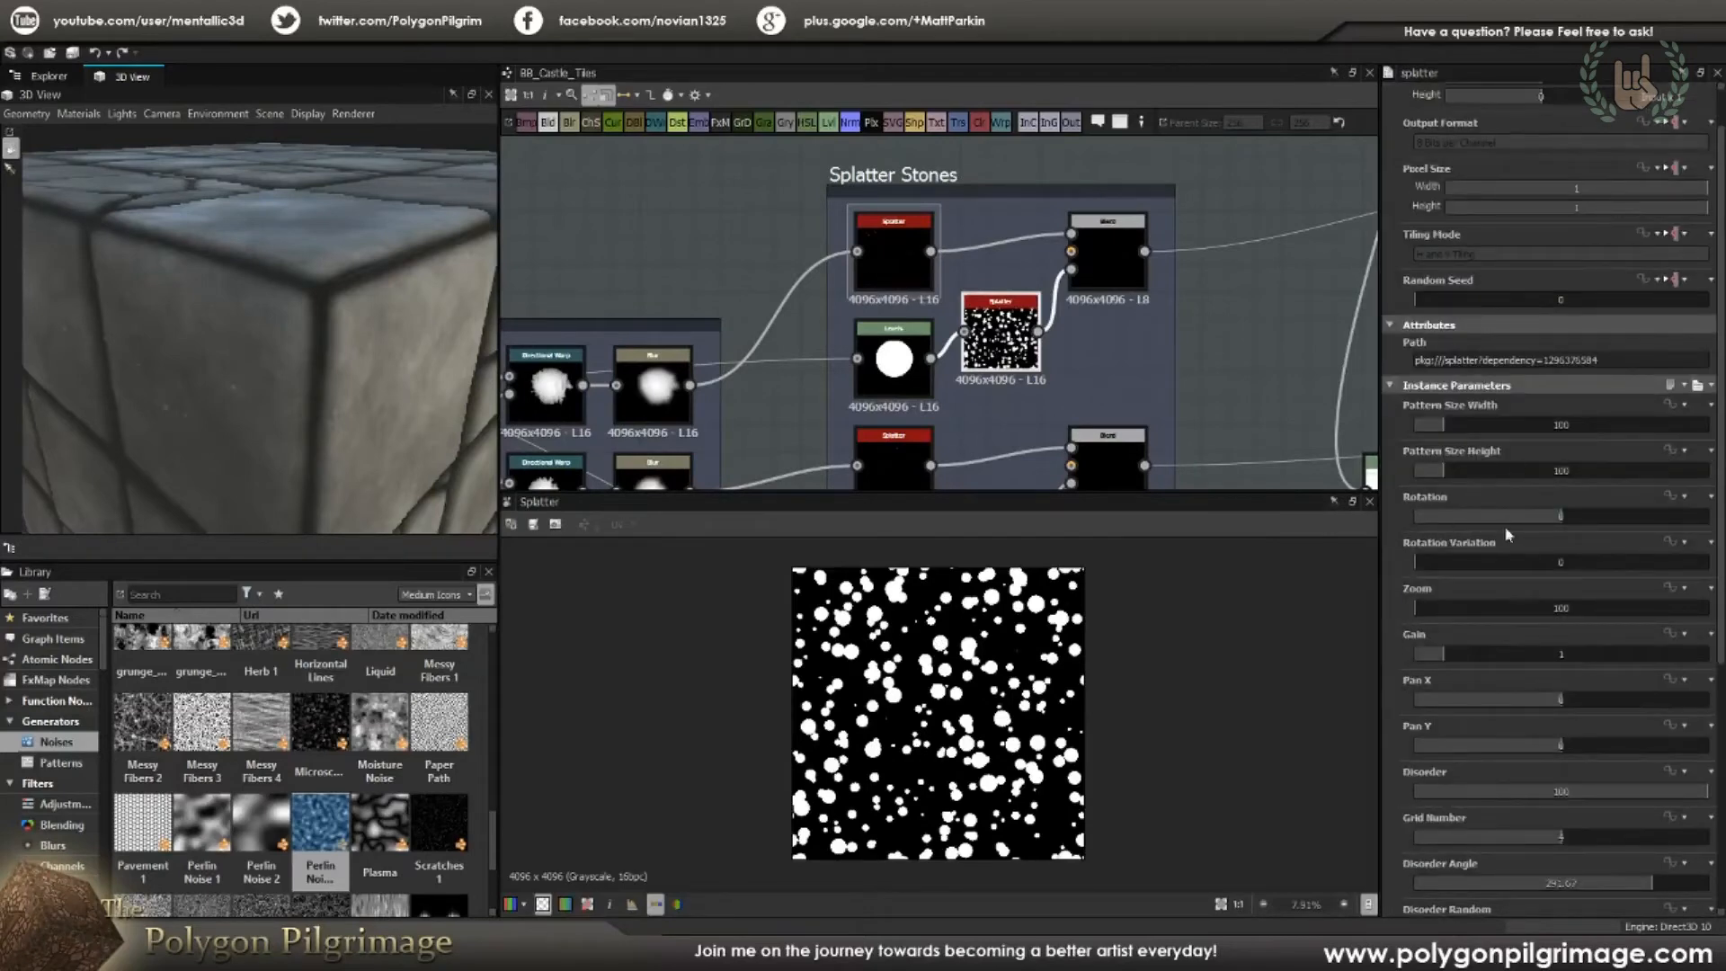
{"action": "scroll", "coordinate": [1439, 544], "scroll_direction": "down", "scroll_amount": 2}
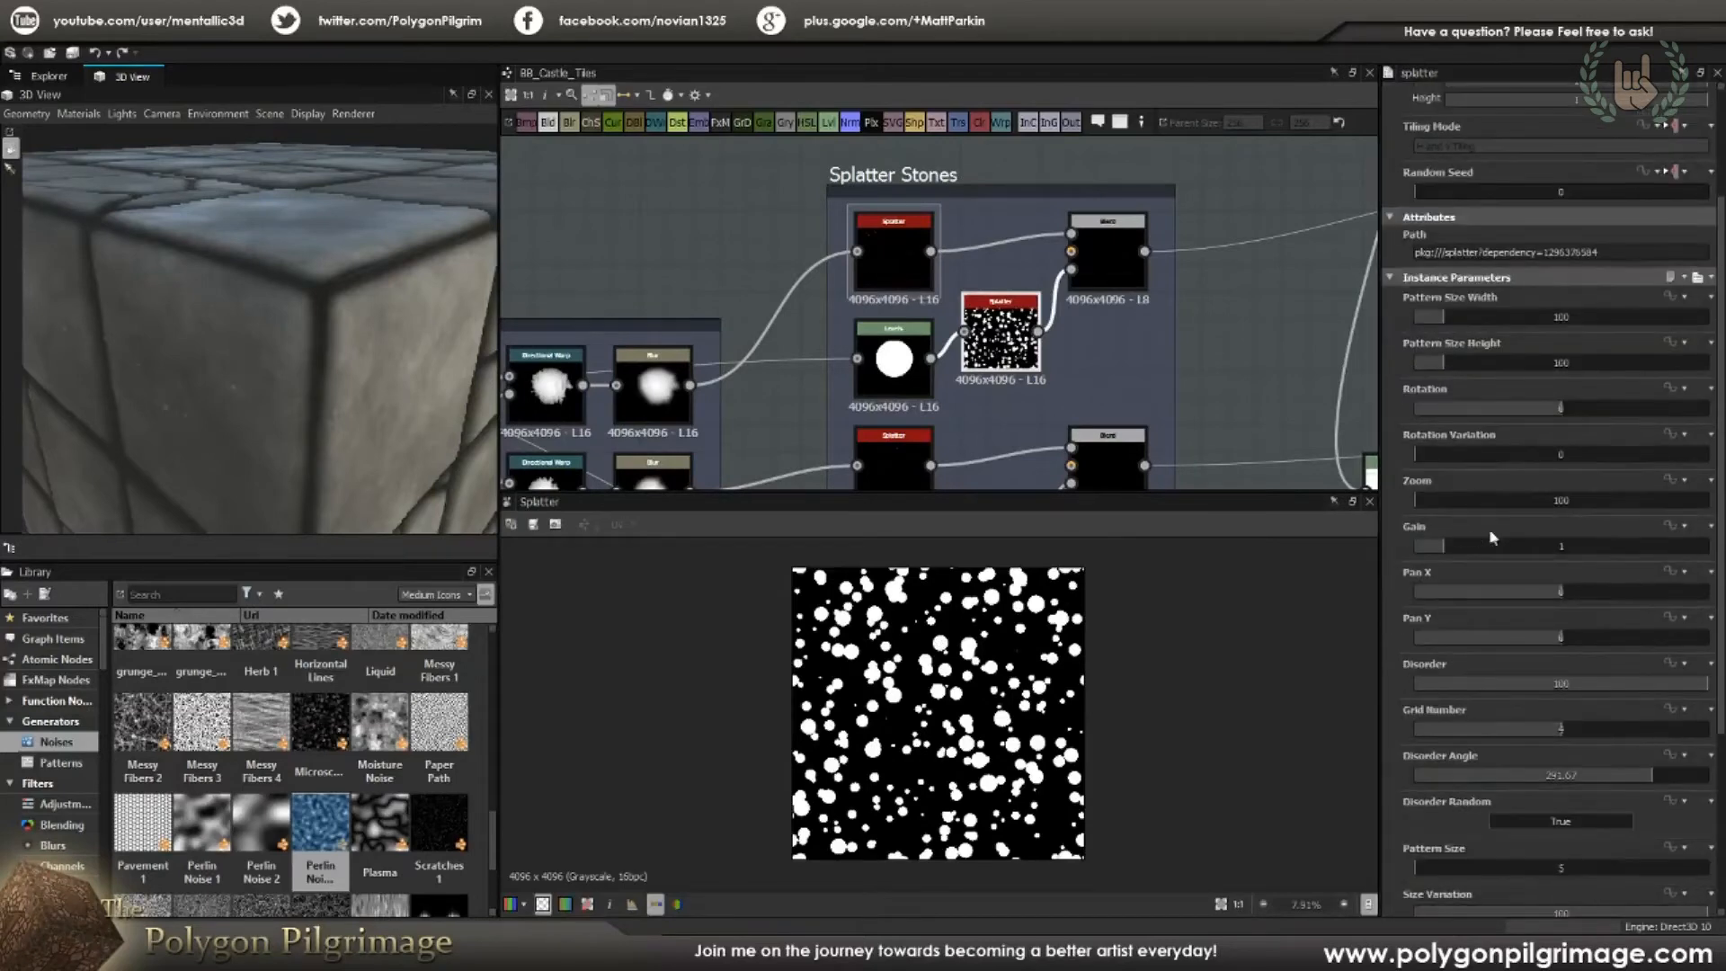
{"action": "scroll", "coordinate": [1409, 526], "scroll_direction": "down", "scroll_amount": 2}
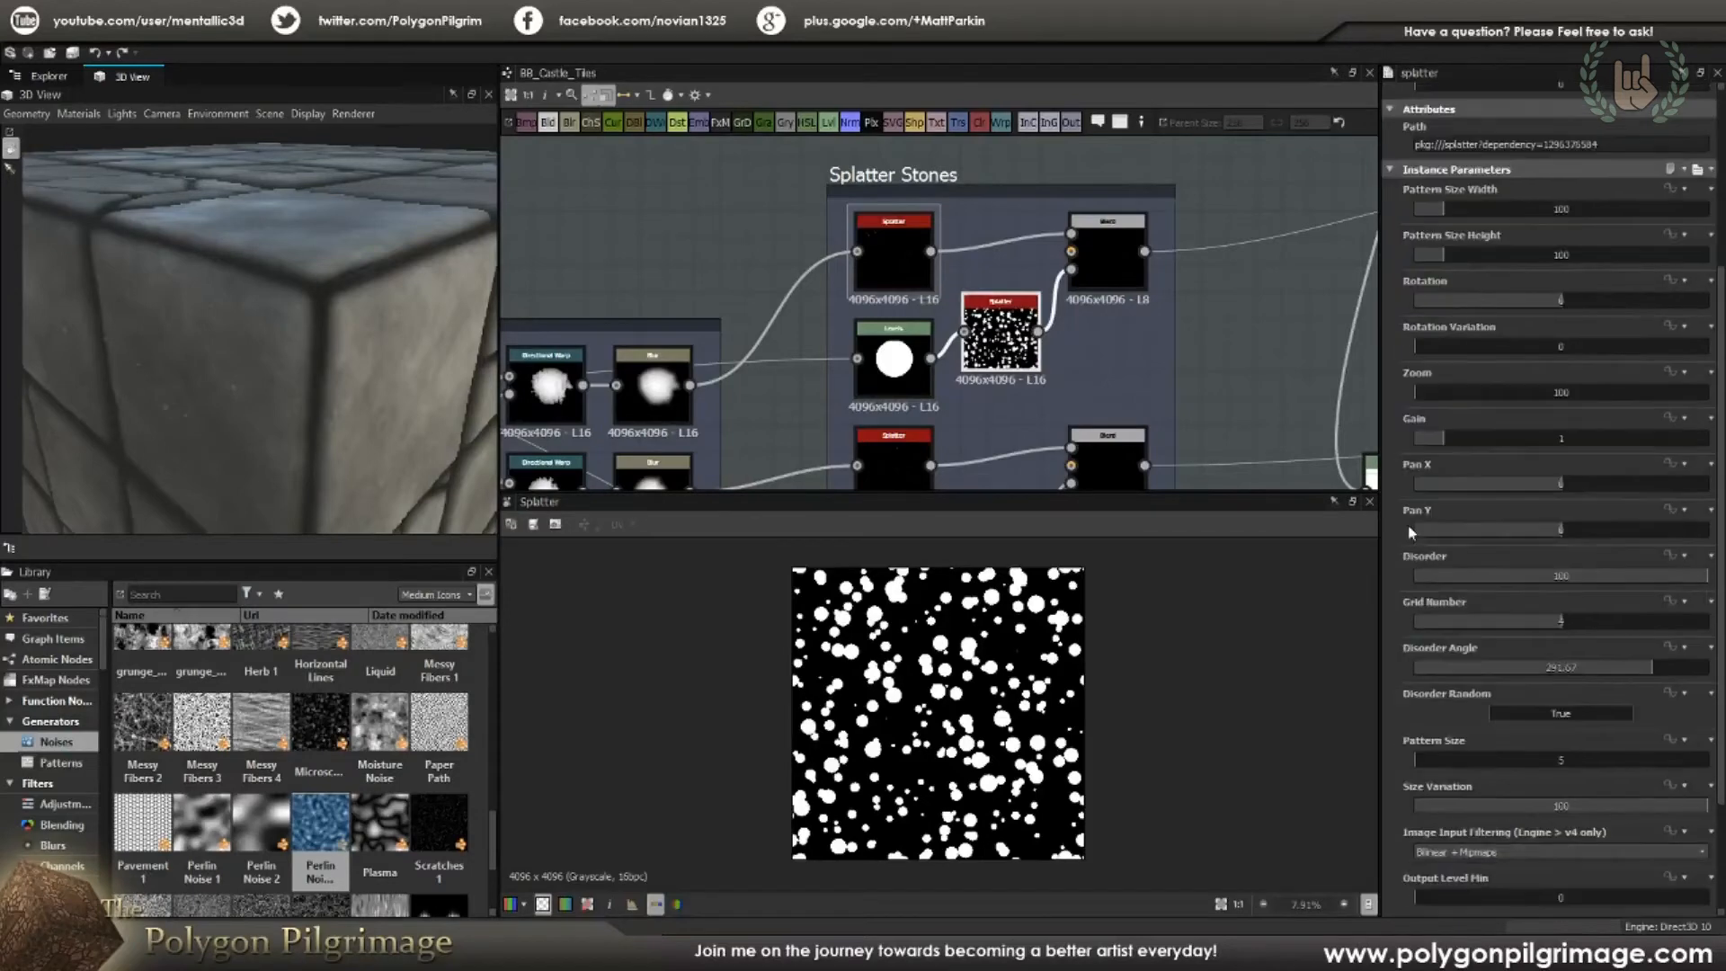
{"action": "scroll", "coordinate": [1408, 525], "scroll_direction": "down", "scroll_amount": 1}
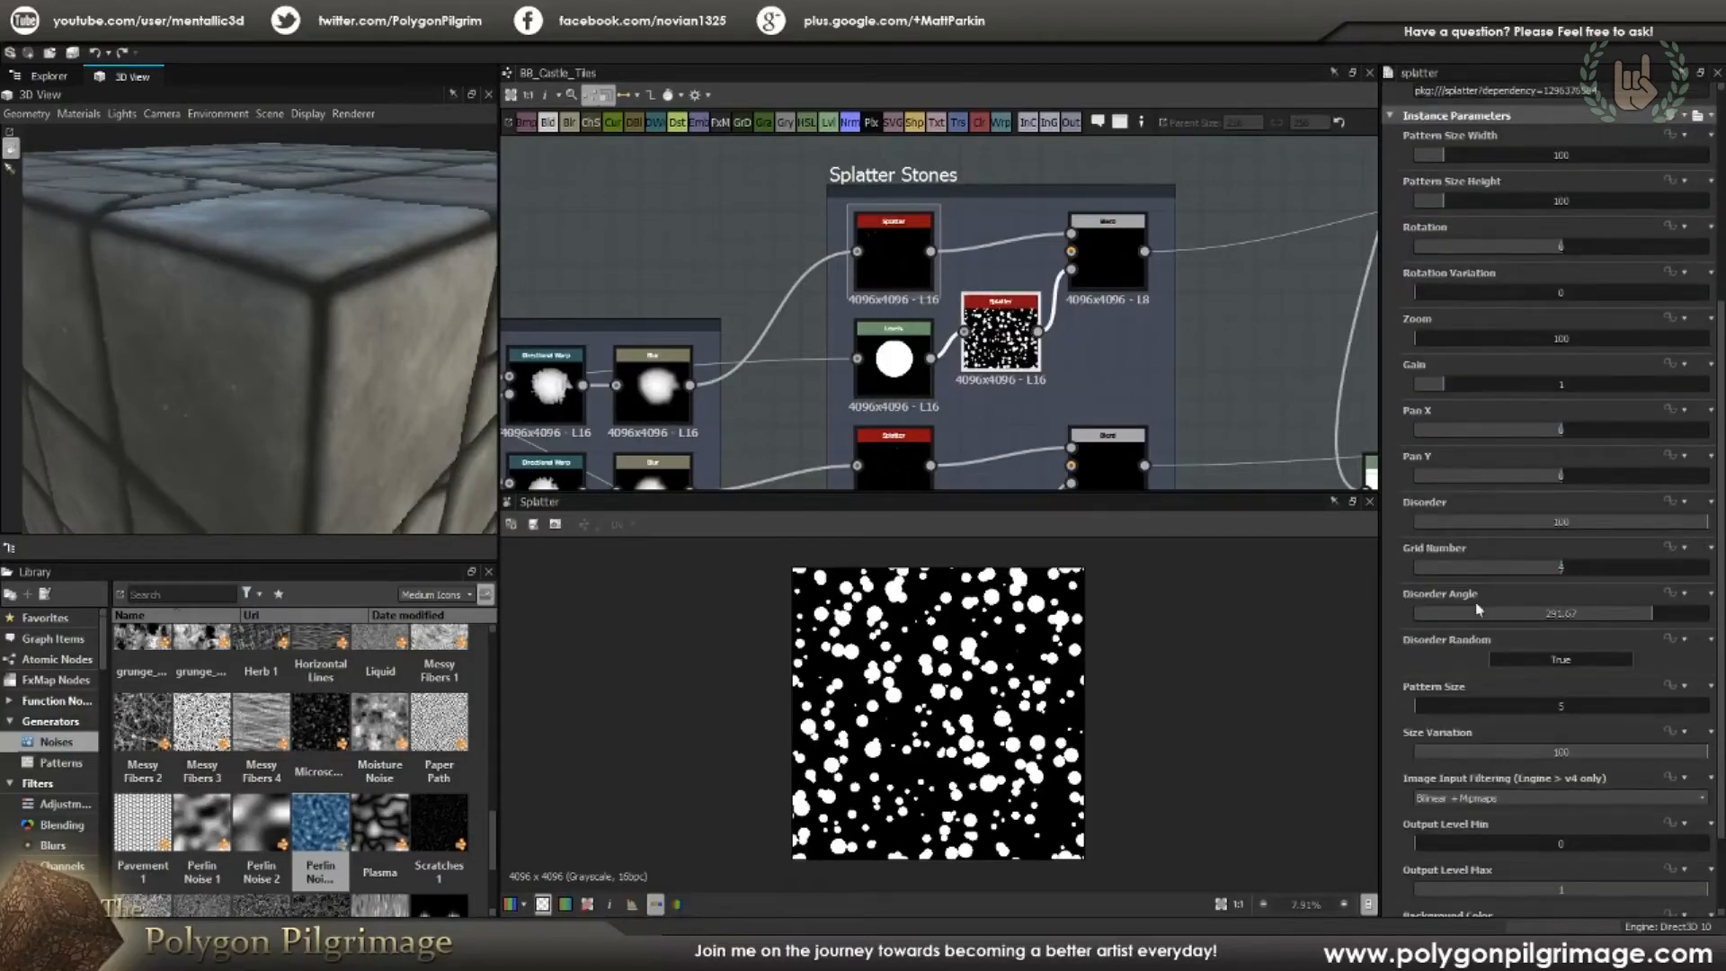
{"action": "scroll", "coordinate": [1409, 584], "scroll_direction": "down", "scroll_amount": 1}
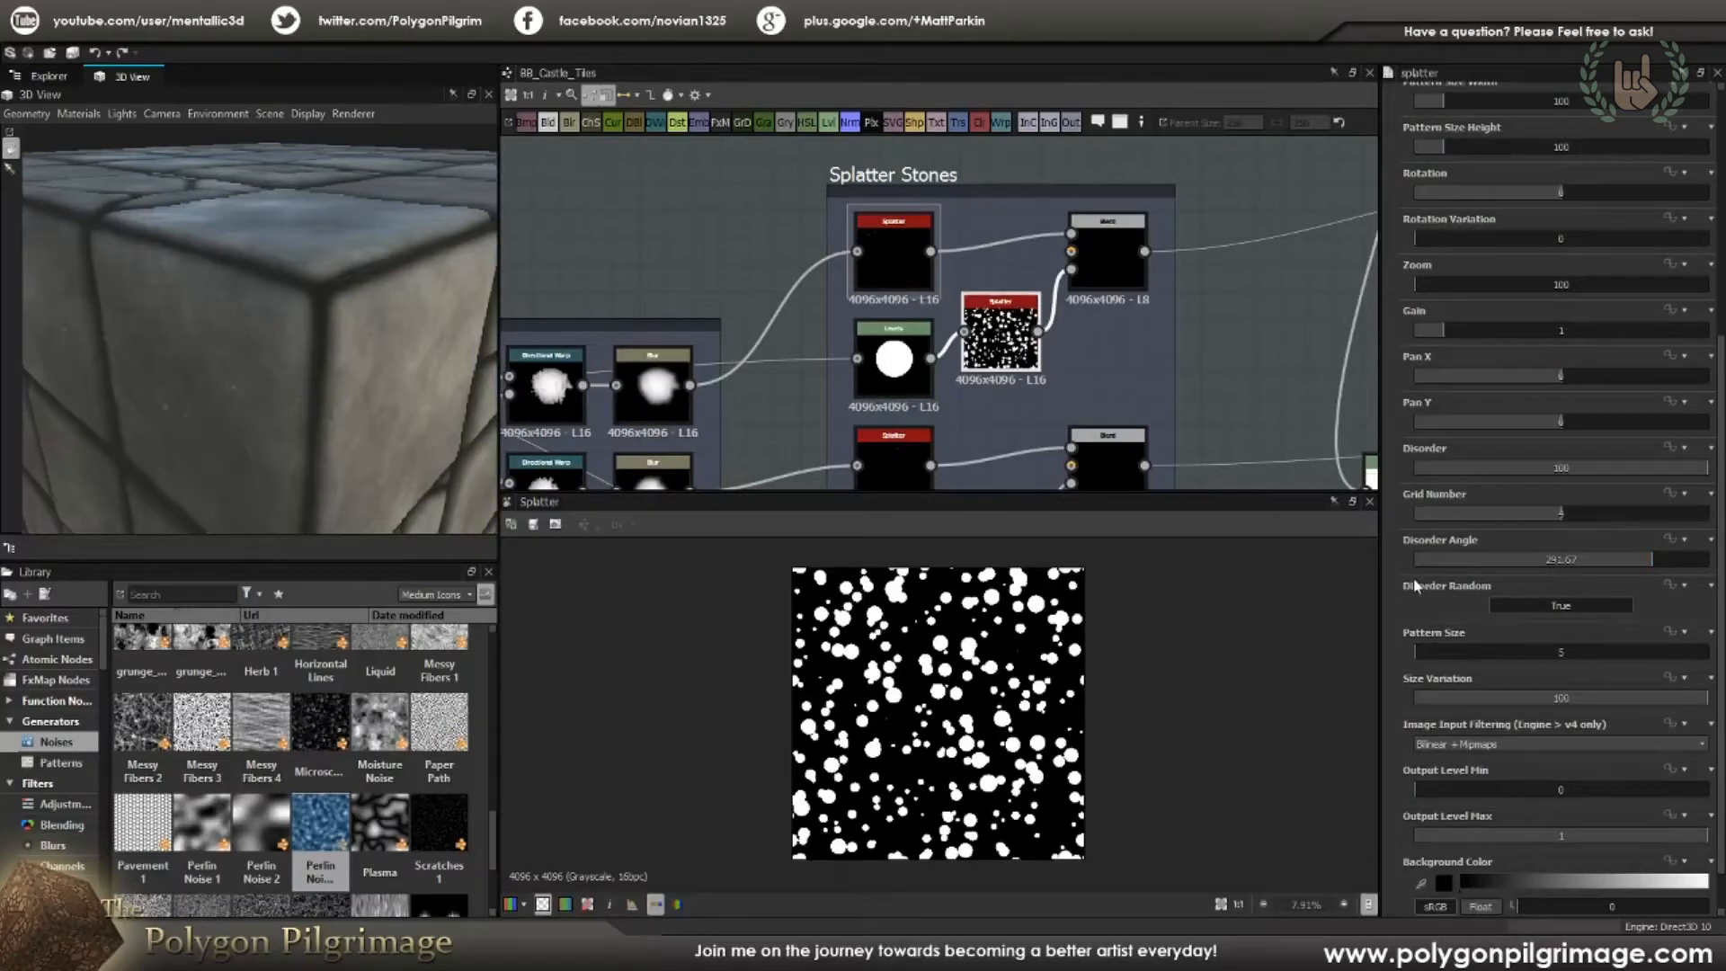
{"action": "scroll", "coordinate": [1416, 586], "scroll_direction": "down", "scroll_amount": 1}
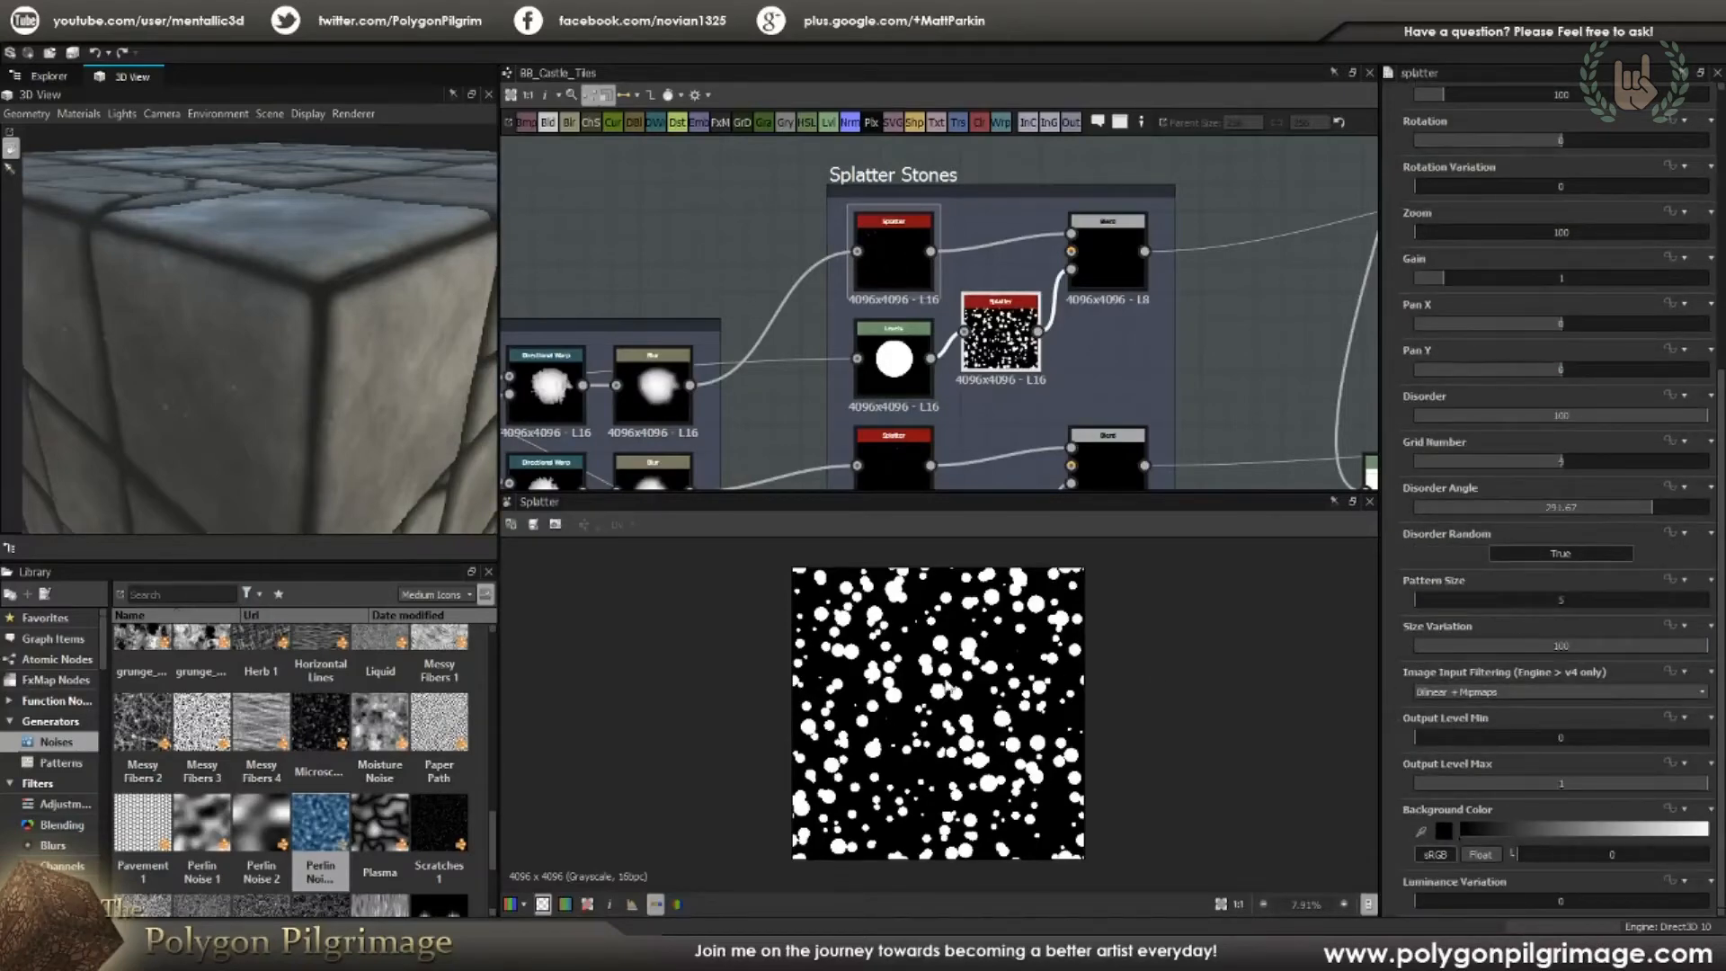
{"action": "scroll", "coordinate": [953, 691], "scroll_direction": "up", "scroll_amount": 3}
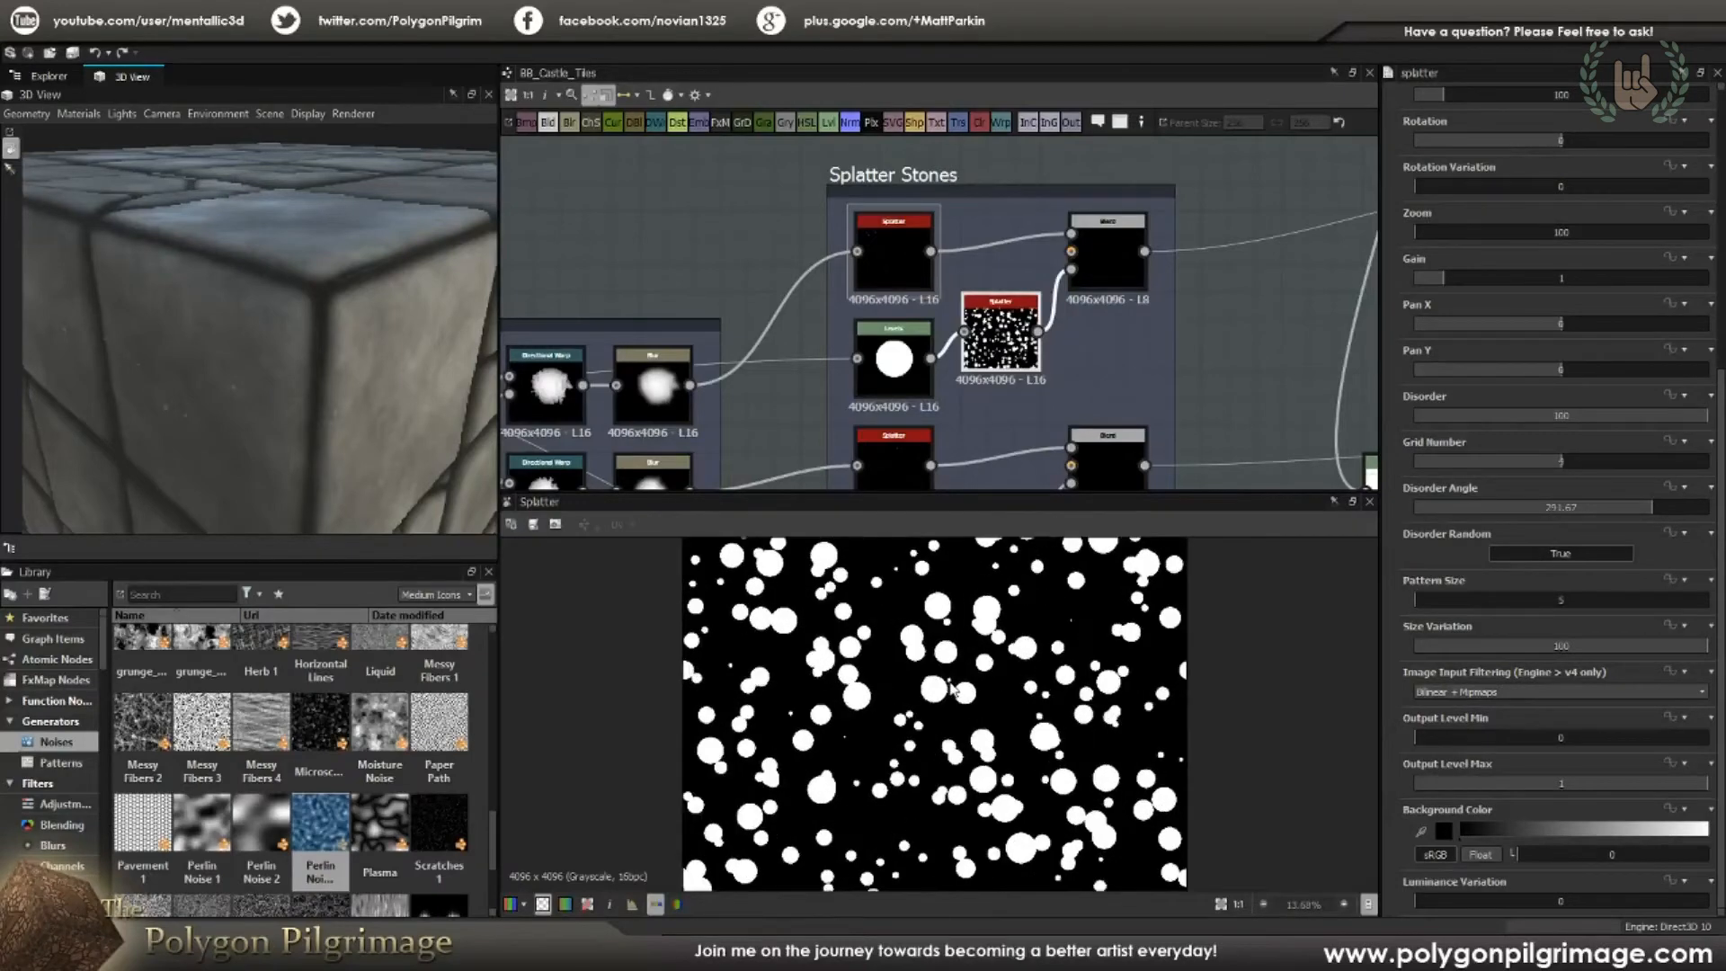
Step: Compare the first Blend's output with its dot-mask Splatter and stone Splatter inputs to see how the mask thins the stones
{"action": "left_click", "coordinate": [1115, 254]}
{"action": "scroll", "coordinate": [1014, 652], "scroll_direction": "up", "scroll_amount": 1}
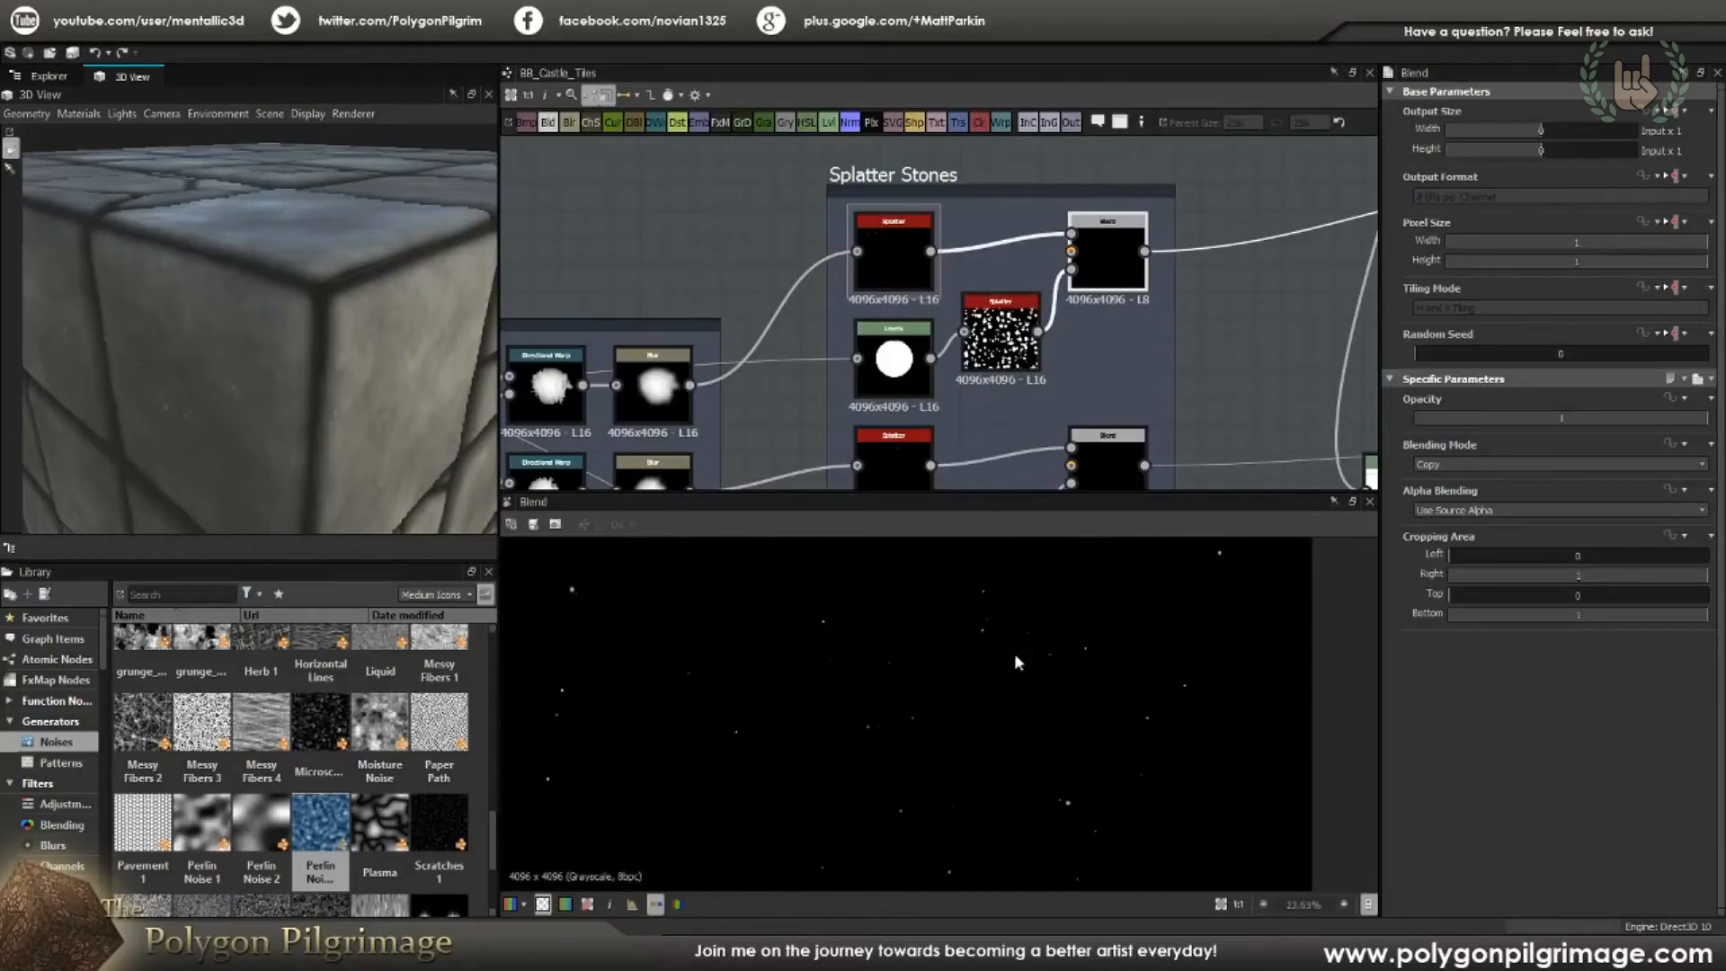
{"action": "left_click", "coordinate": [1014, 359]}
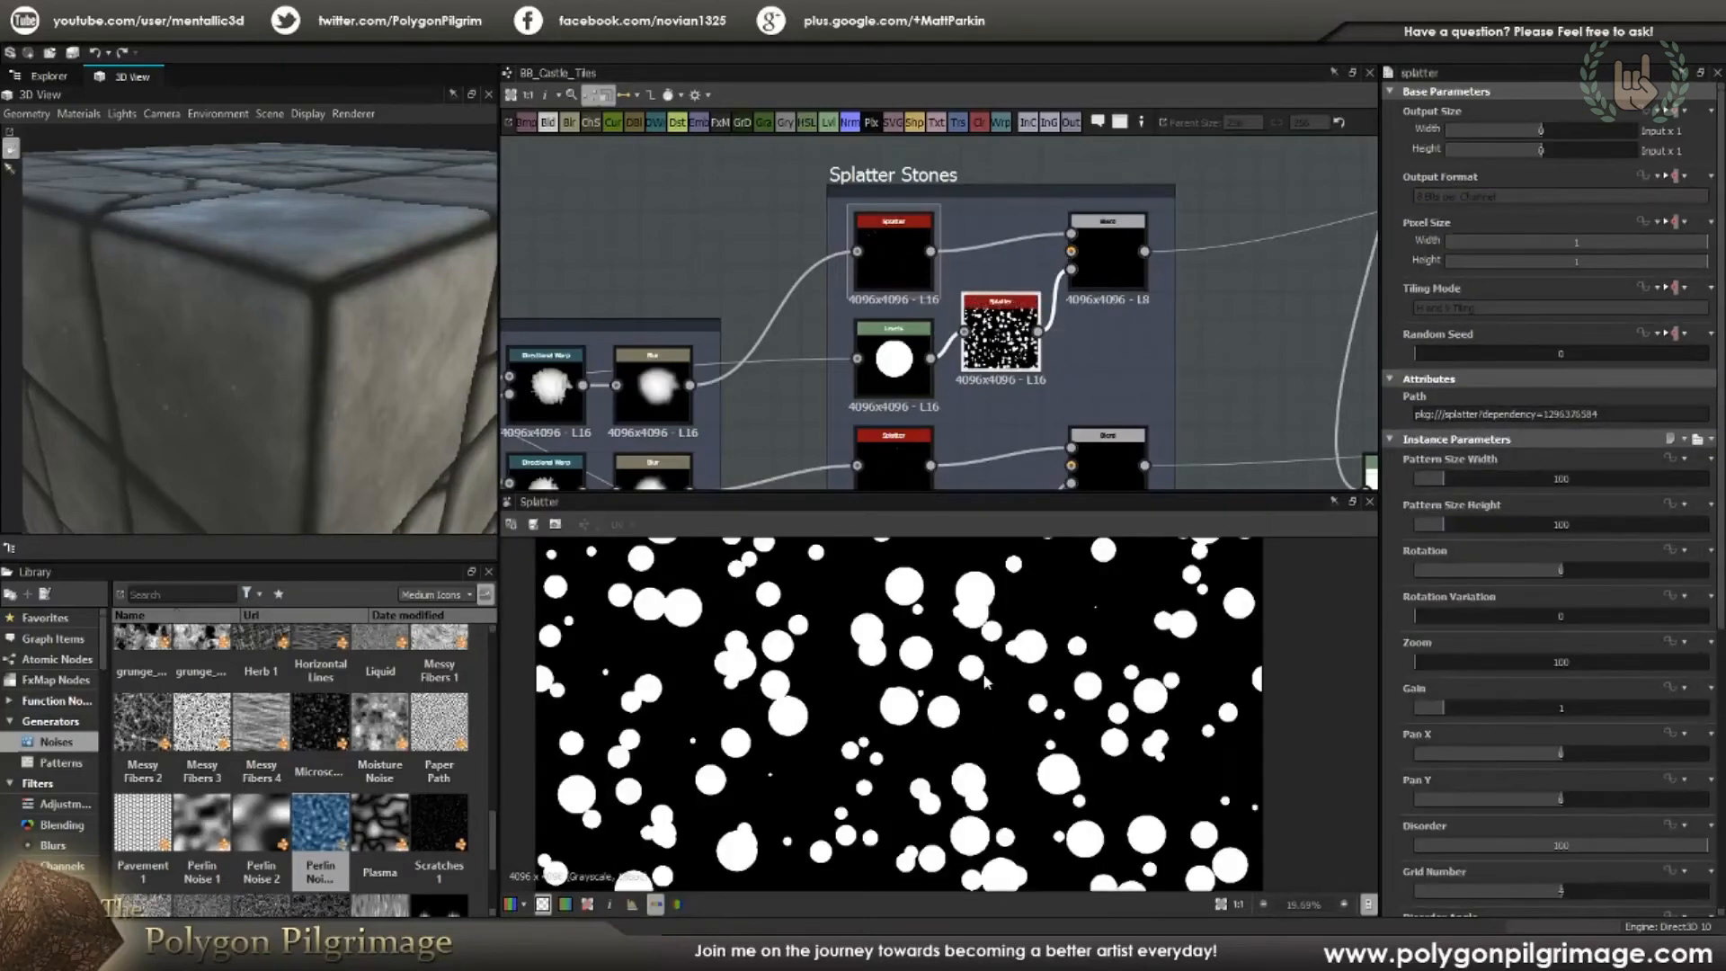
{"action": "scroll", "coordinate": [986, 683], "scroll_direction": "down", "scroll_amount": 2}
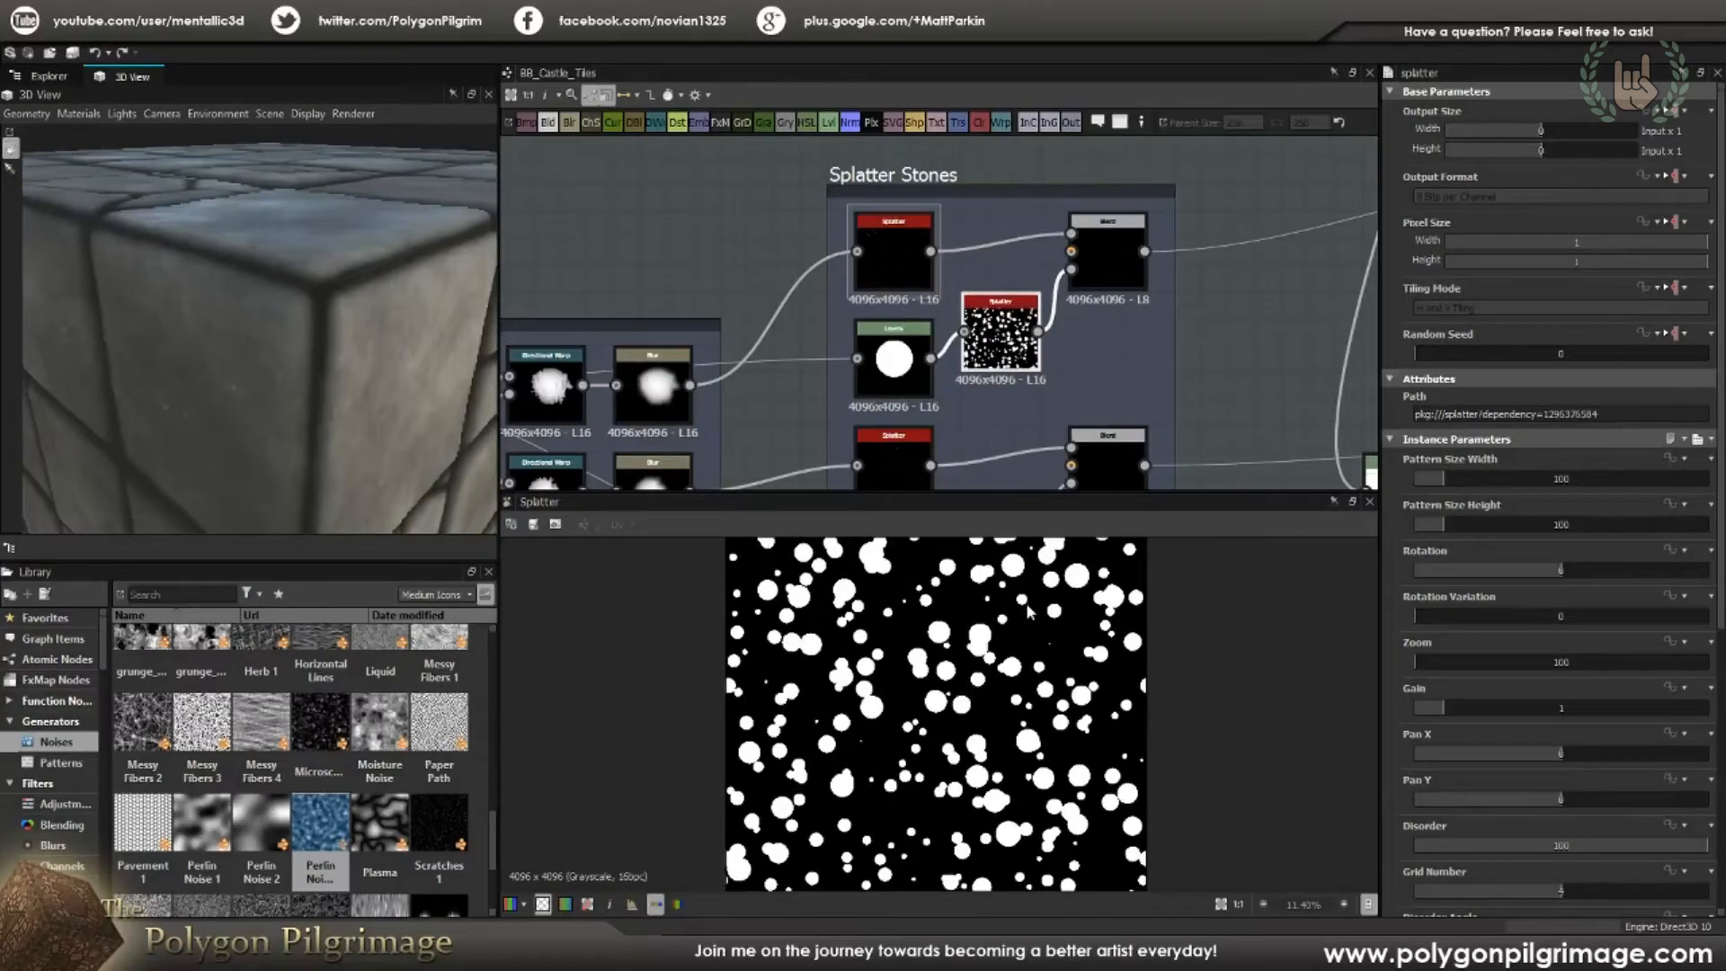
{"action": "left_click", "coordinate": [906, 245]}
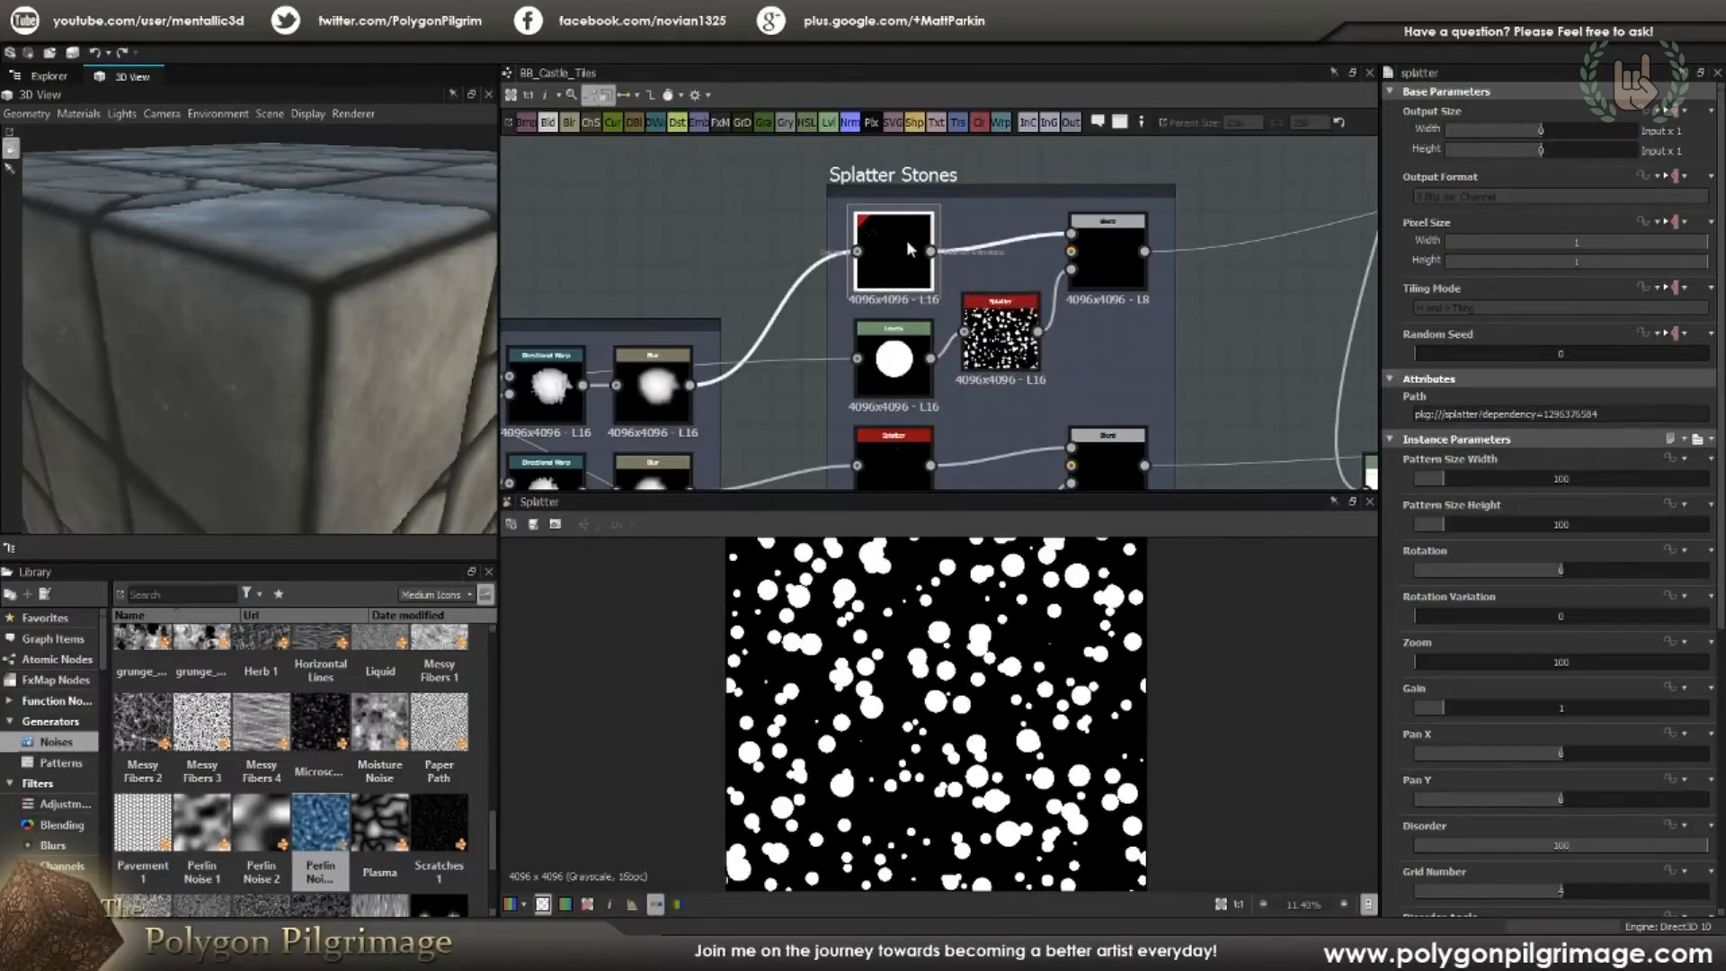
{"action": "scroll", "coordinate": [1011, 637], "scroll_direction": "up", "scroll_amount": 1}
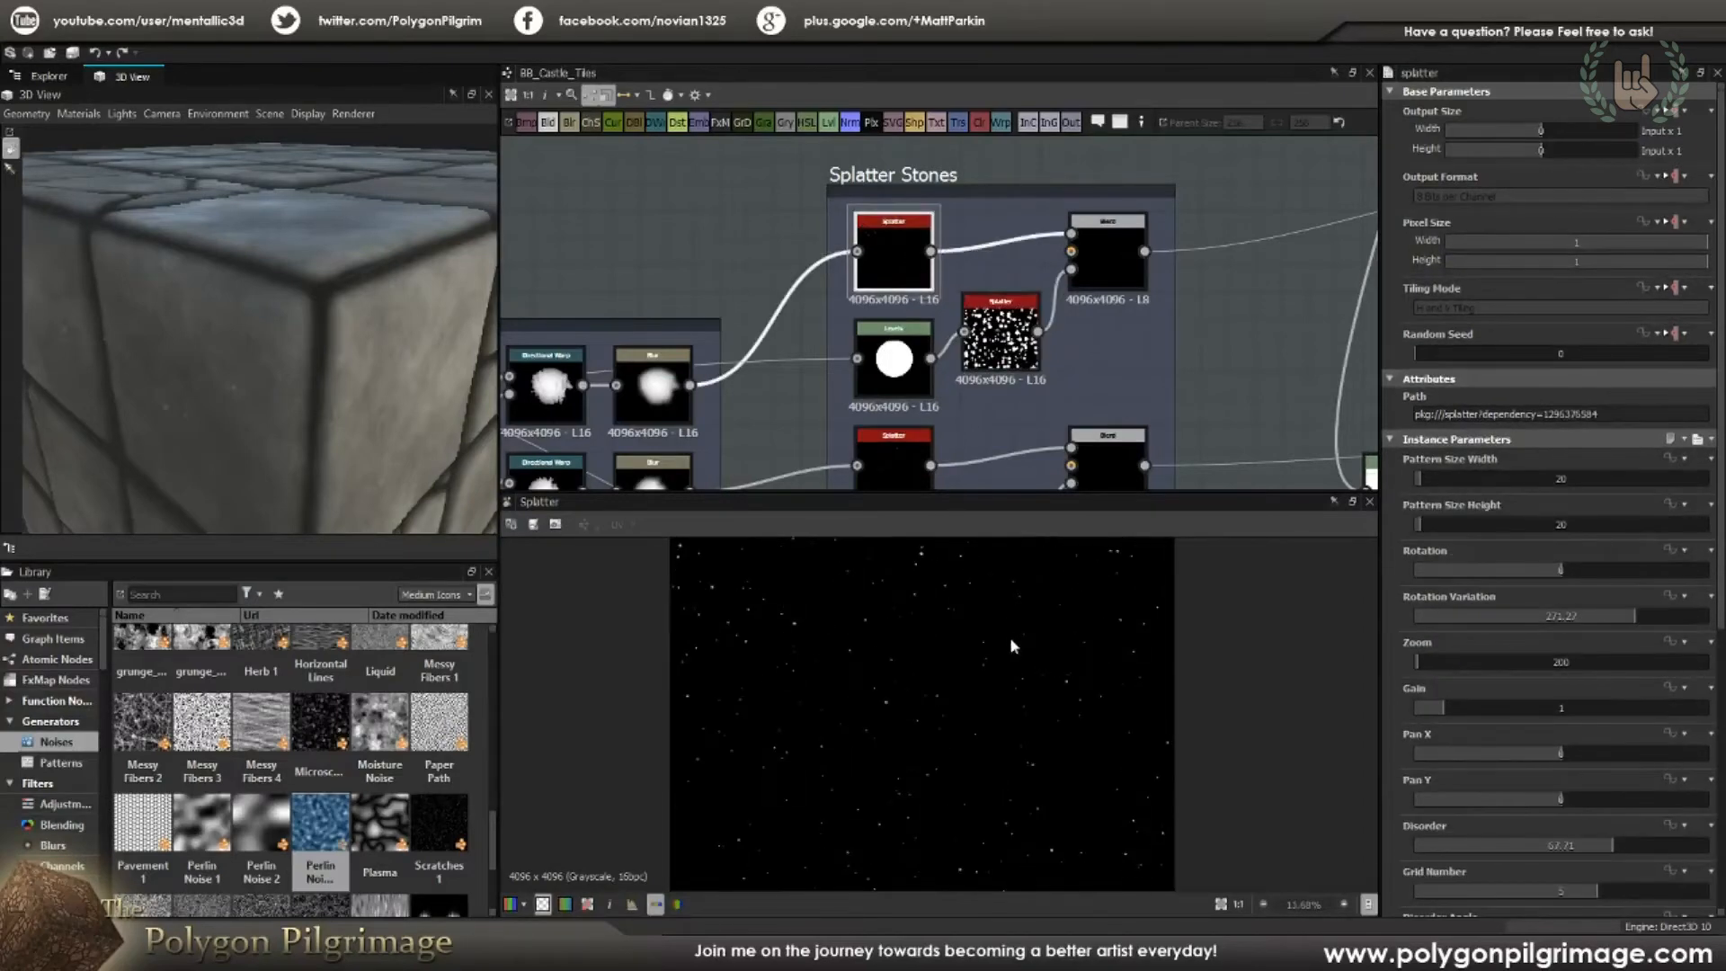
{"action": "left_click", "coordinate": [1108, 261]}
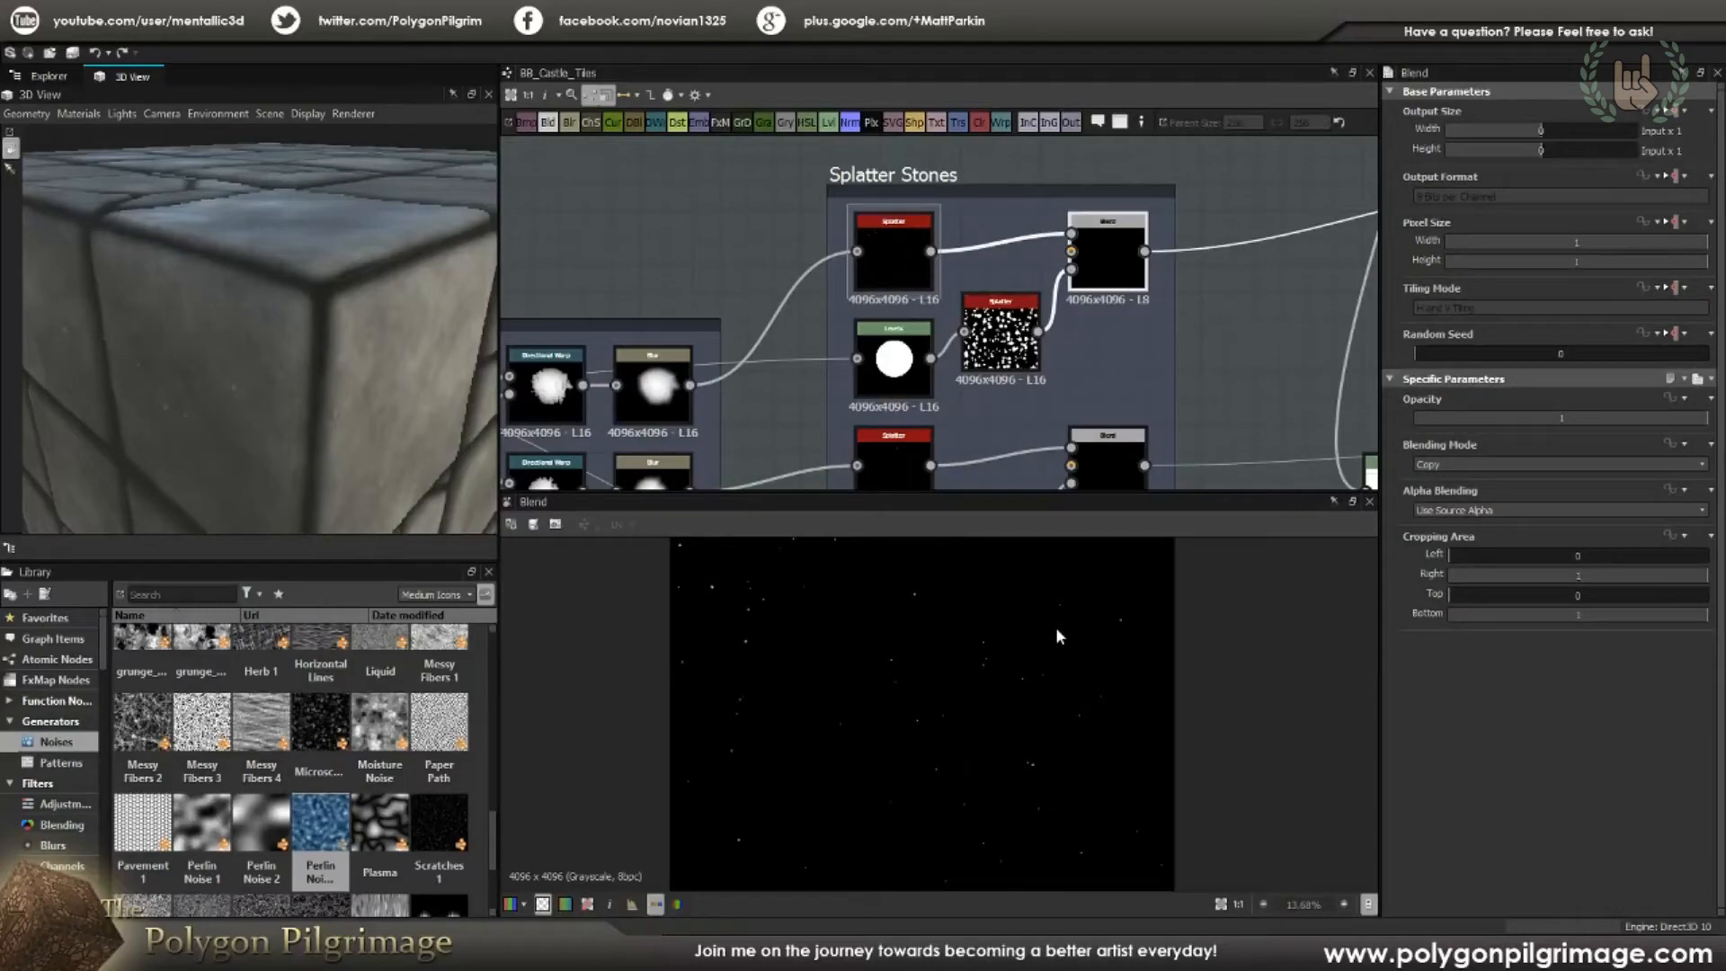
Step: Inspect the second row's stone Splatter output and settings, including its Random Seed, in the Splatter Stones frame
{"action": "scroll", "coordinate": [1007, 364], "scroll_direction": "down", "scroll_amount": 5}
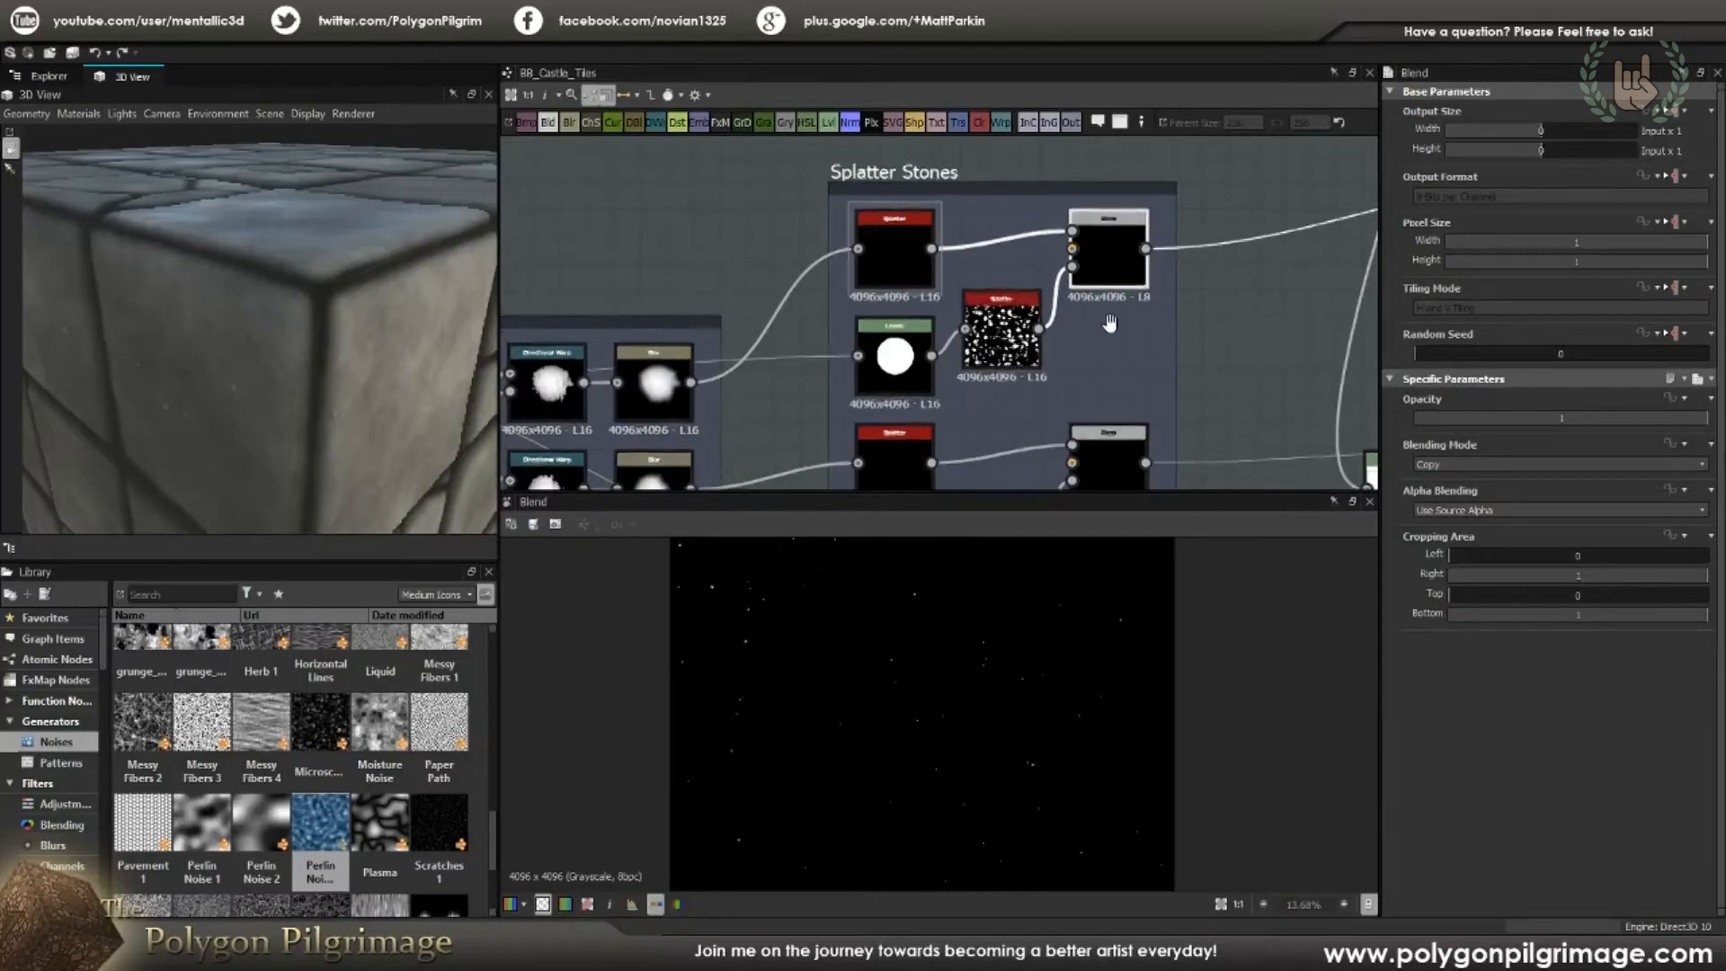
{"action": "middle_click_drag", "start_coordinate": [1004, 263], "coordinate": [966, 397]}
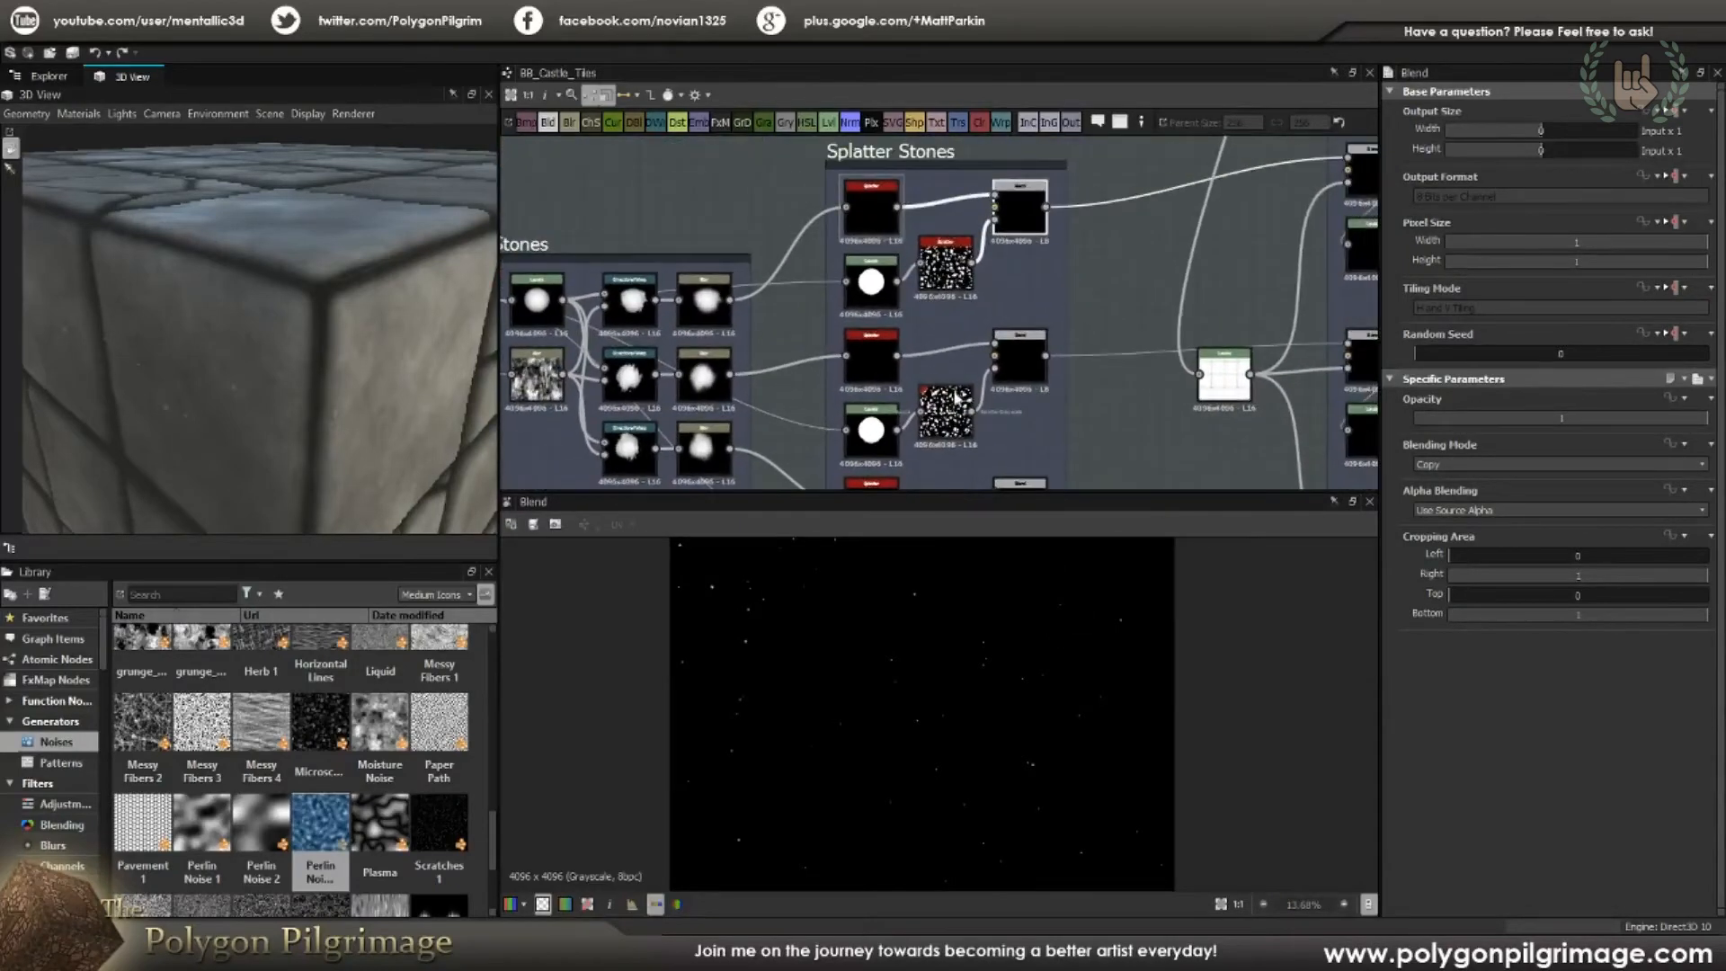
{"action": "left_click", "coordinate": [871, 355]}
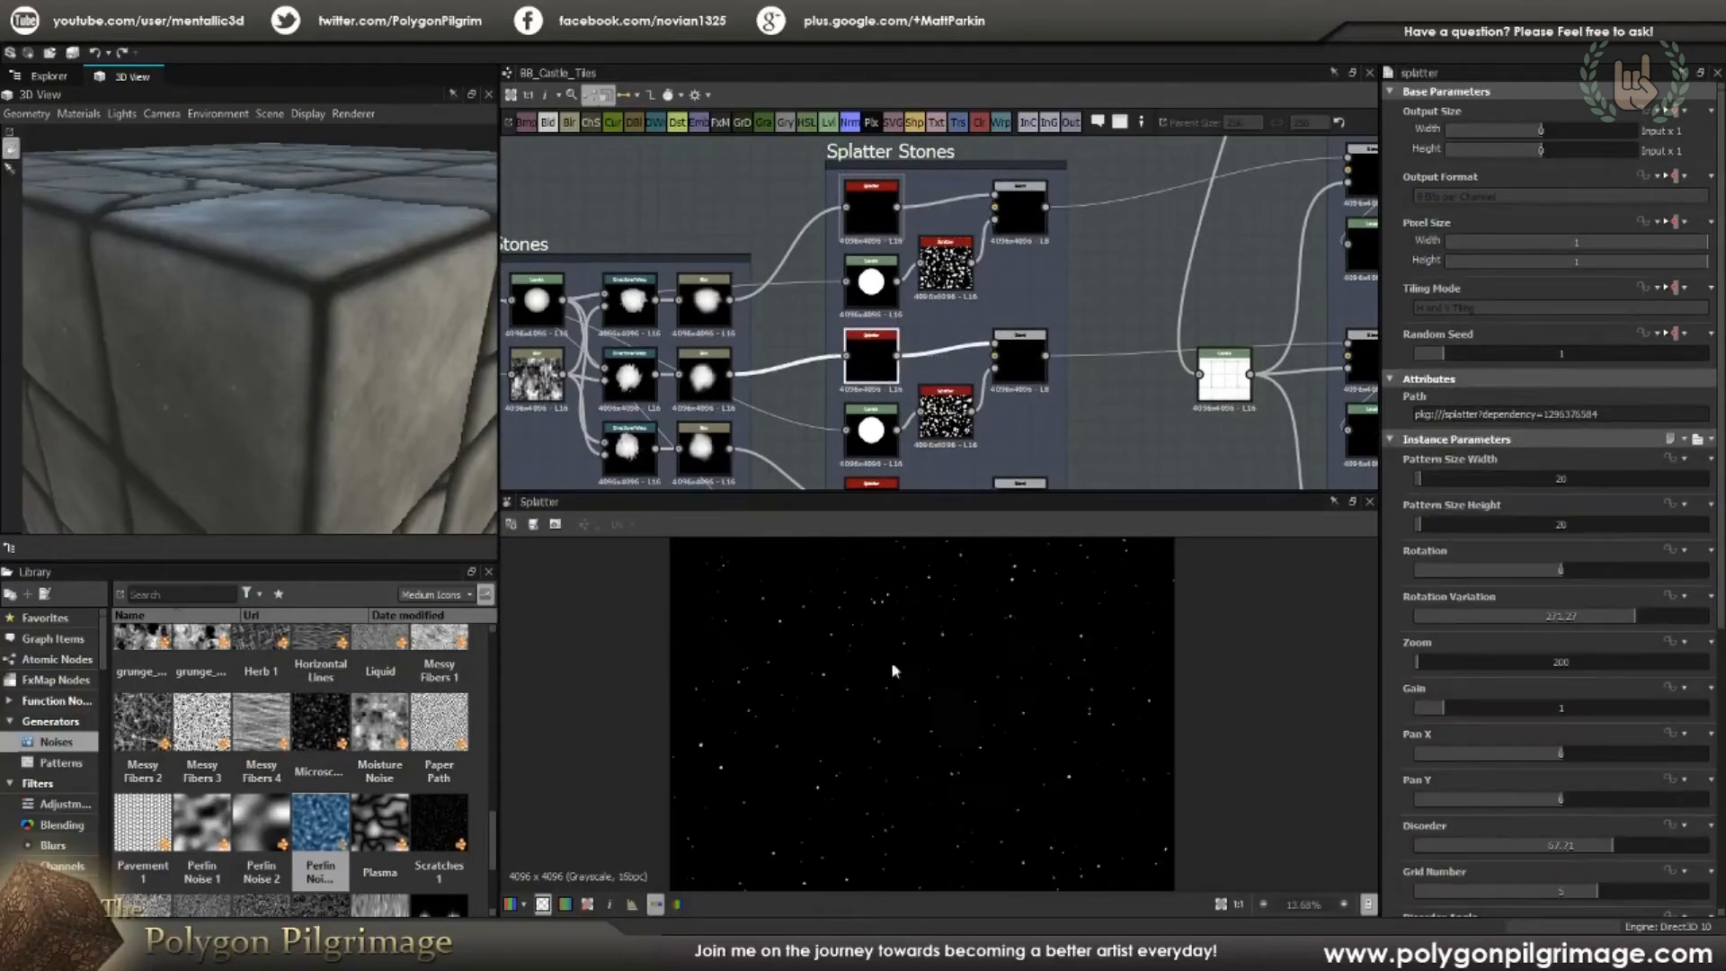
Step: Review the instance parameters of the middle stone Splatter node in the Splatter Stones frame
{"action": "scroll", "coordinate": [1431, 690], "scroll_direction": "down", "scroll_amount": 3}
{"action": "scroll", "coordinate": [1431, 690], "scroll_direction": "down", "scroll_amount": 1}
{"action": "scroll", "coordinate": [1429, 623], "scroll_direction": "down", "scroll_amount": 2}
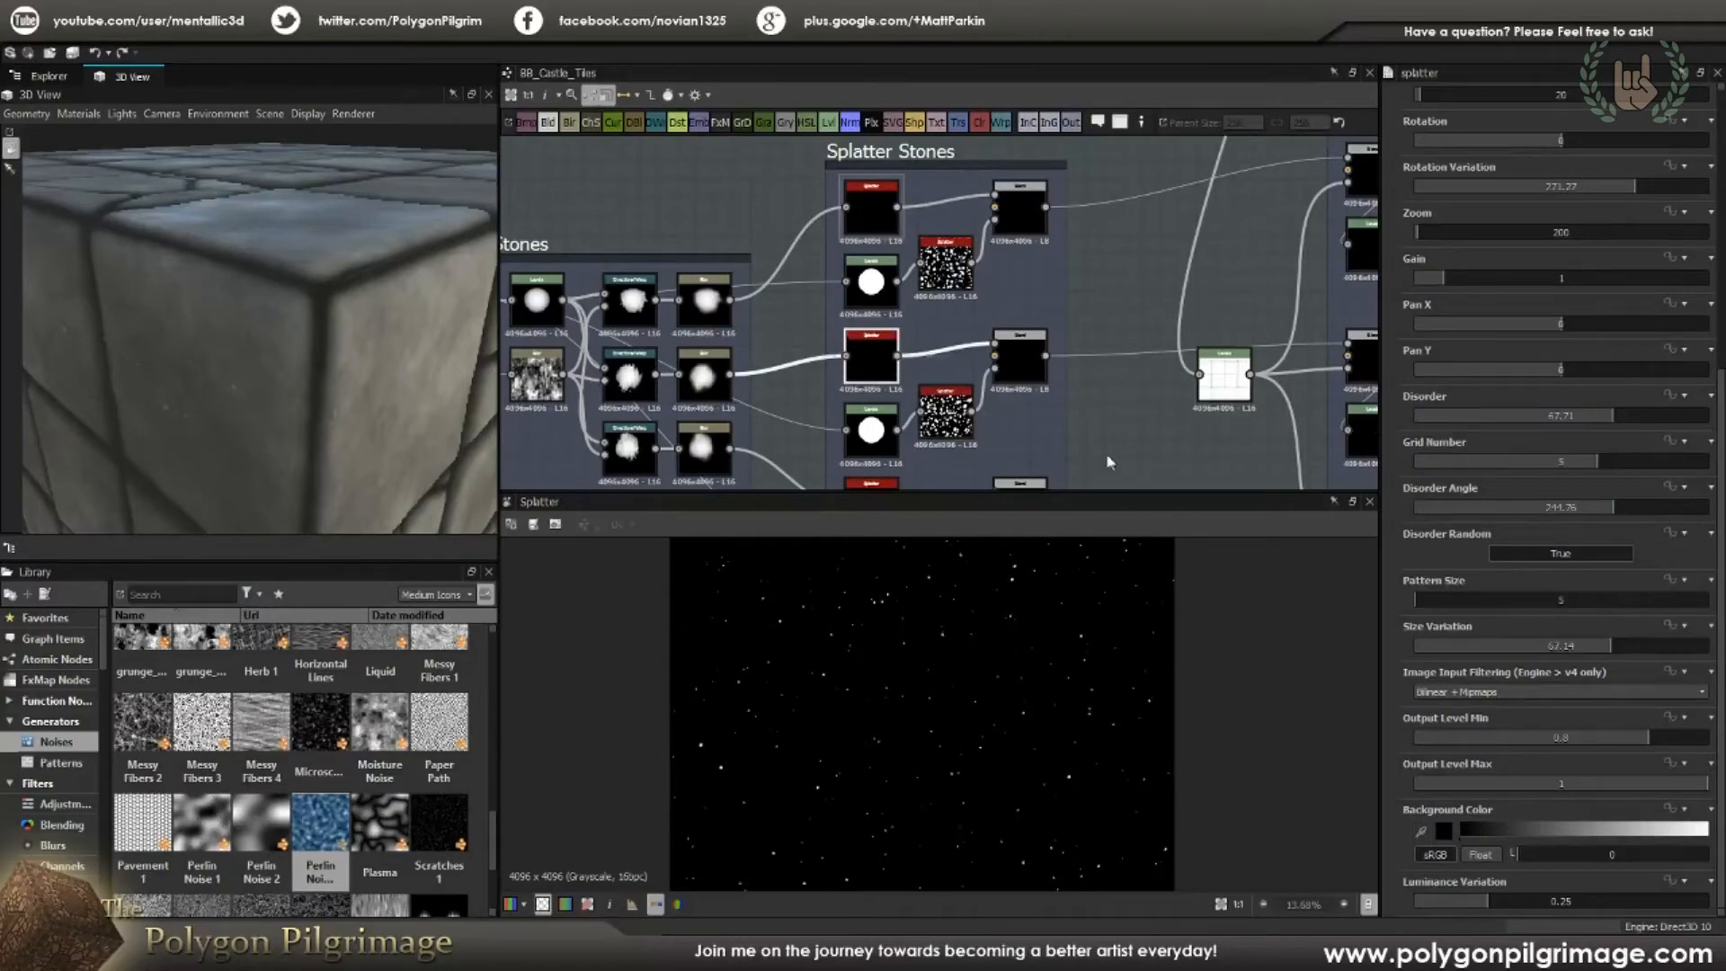
{"action": "scroll", "coordinate": [1459, 509], "scroll_direction": "up", "scroll_amount": 8}
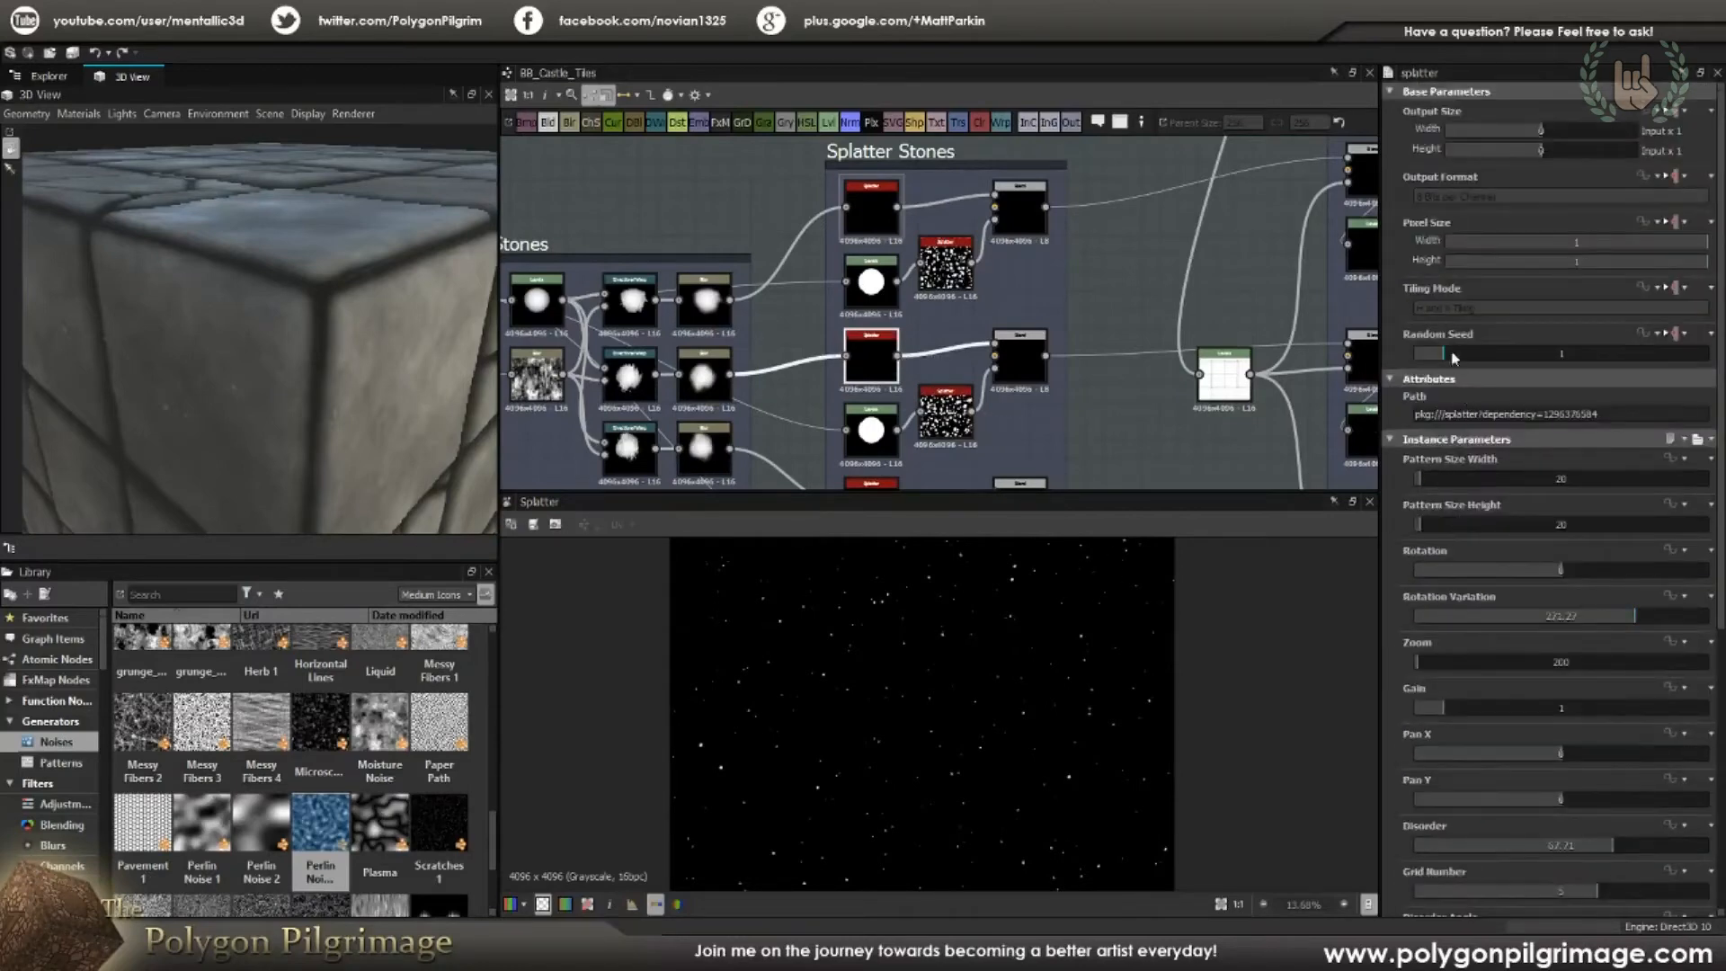
Step: Compare the random seeds and outputs of the three stone Splatter nodes in the Splatter Stones frame
{"action": "left_click", "coordinate": [871, 215]}
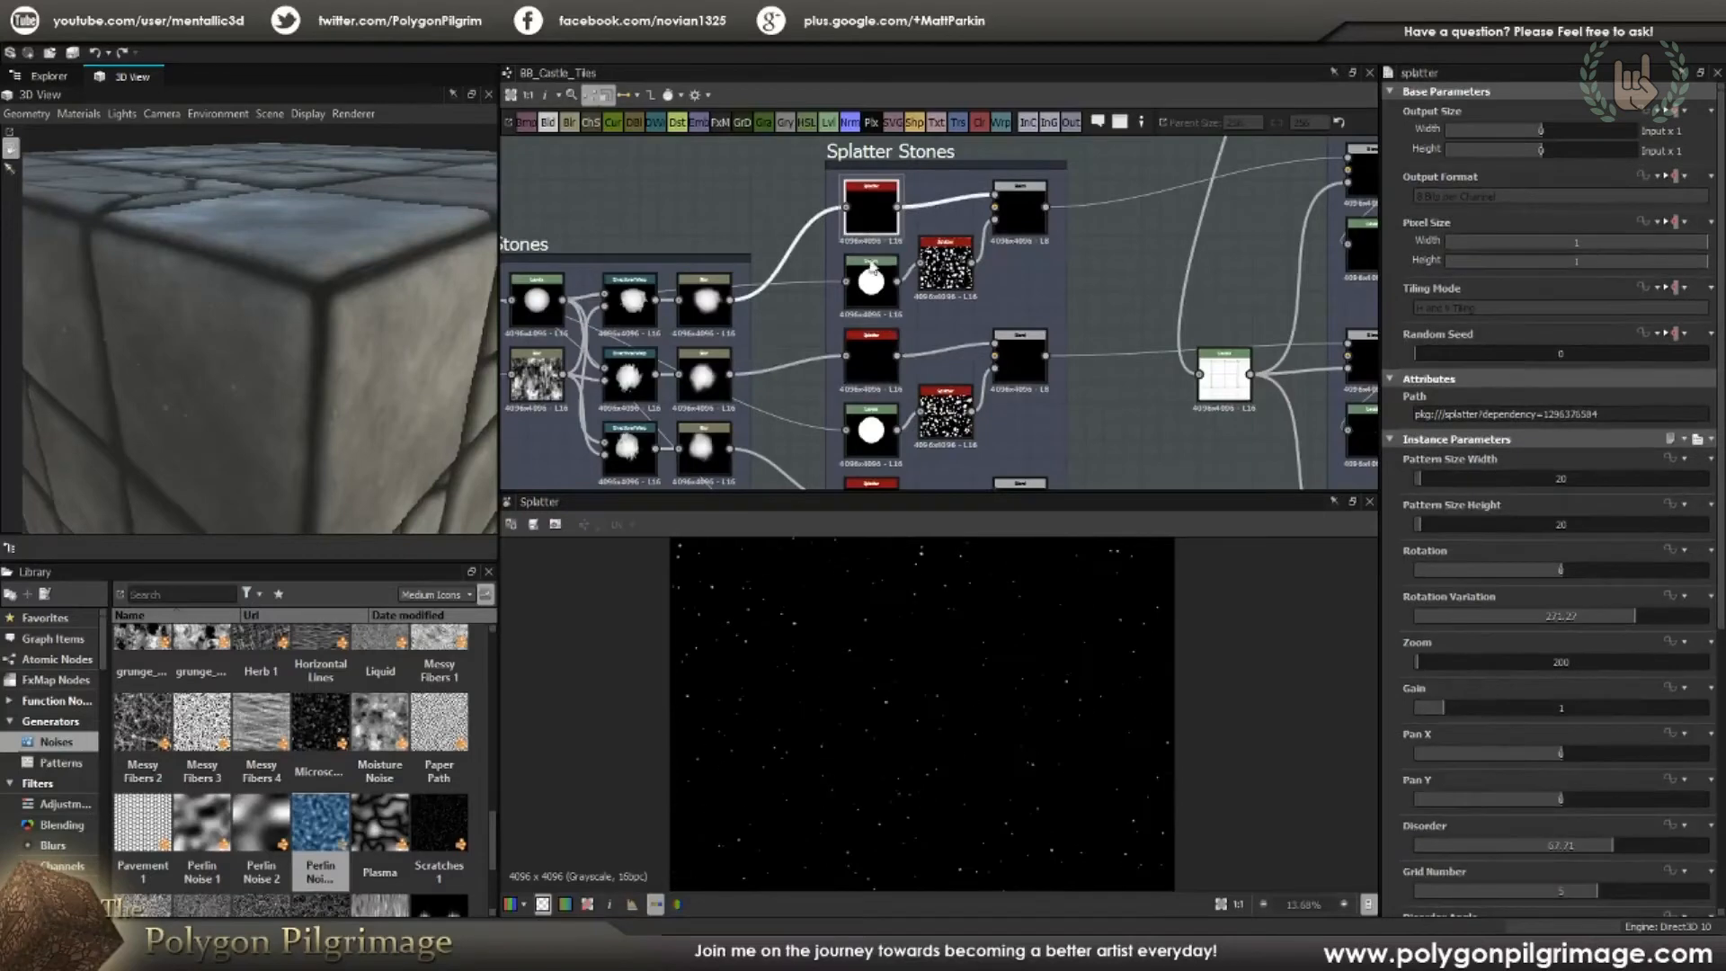
{"action": "left_click", "coordinate": [881, 356]}
{"action": "middle_click_drag", "start_coordinate": [881, 356], "coordinate": [867, 248]}
{"action": "left_click", "coordinate": [870, 392]}
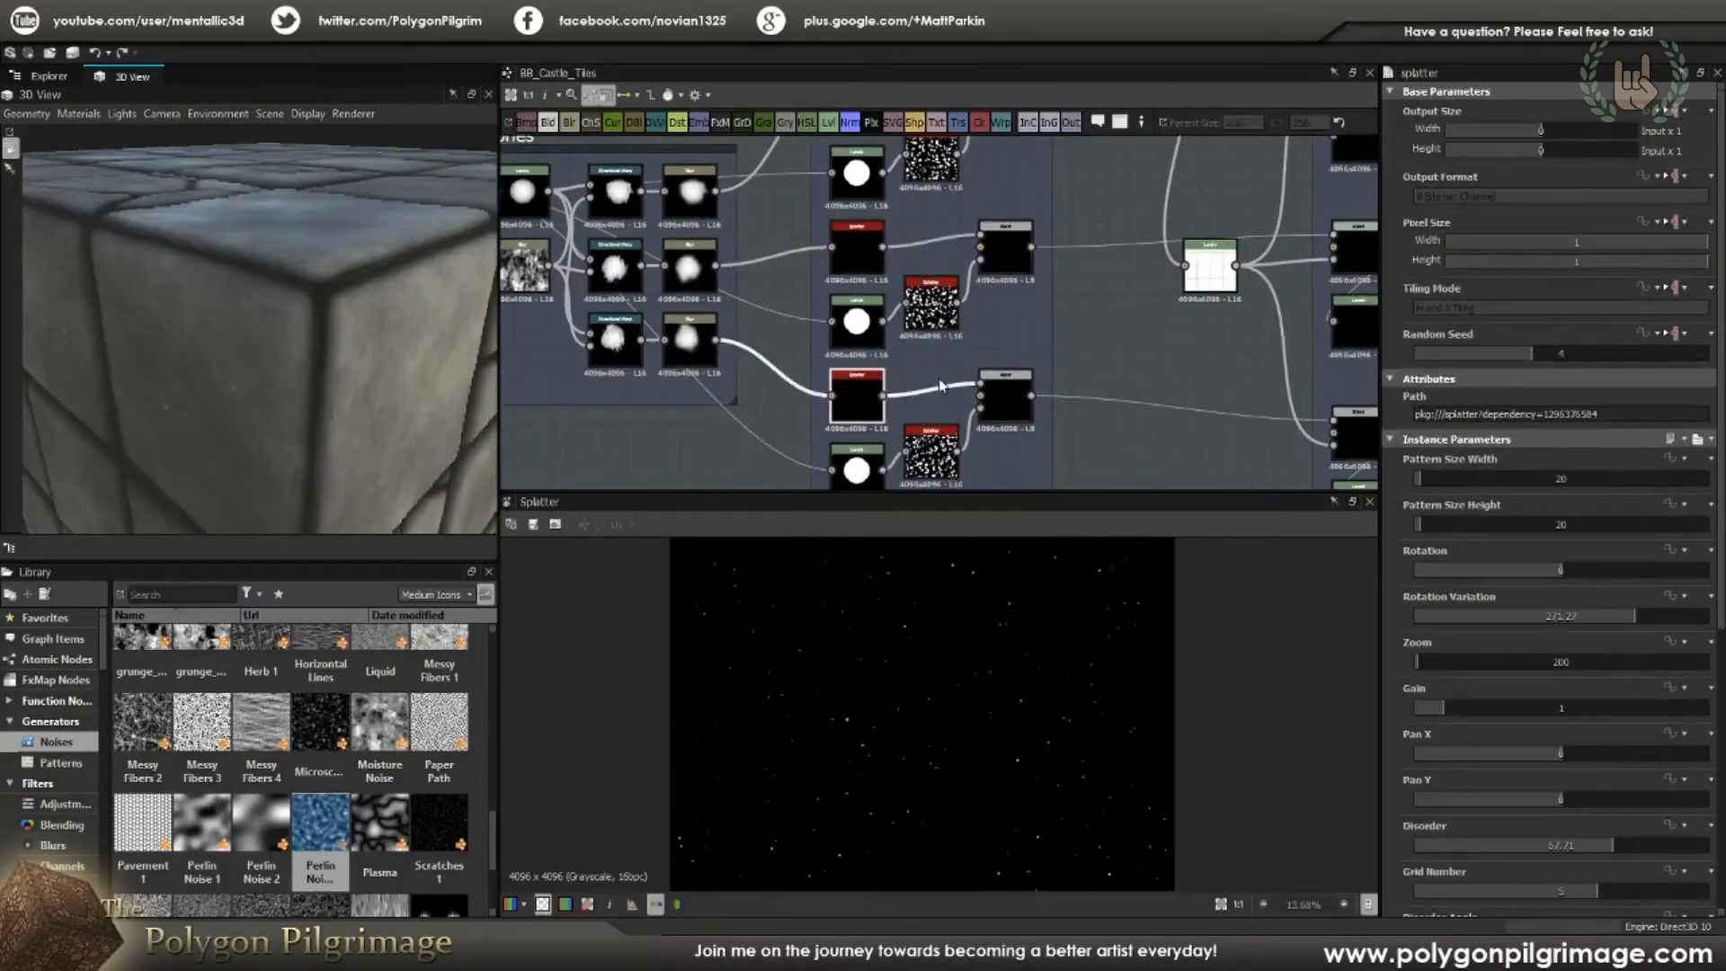
{"action": "scroll", "coordinate": [938, 376], "scroll_direction": "down", "scroll_amount": 1}
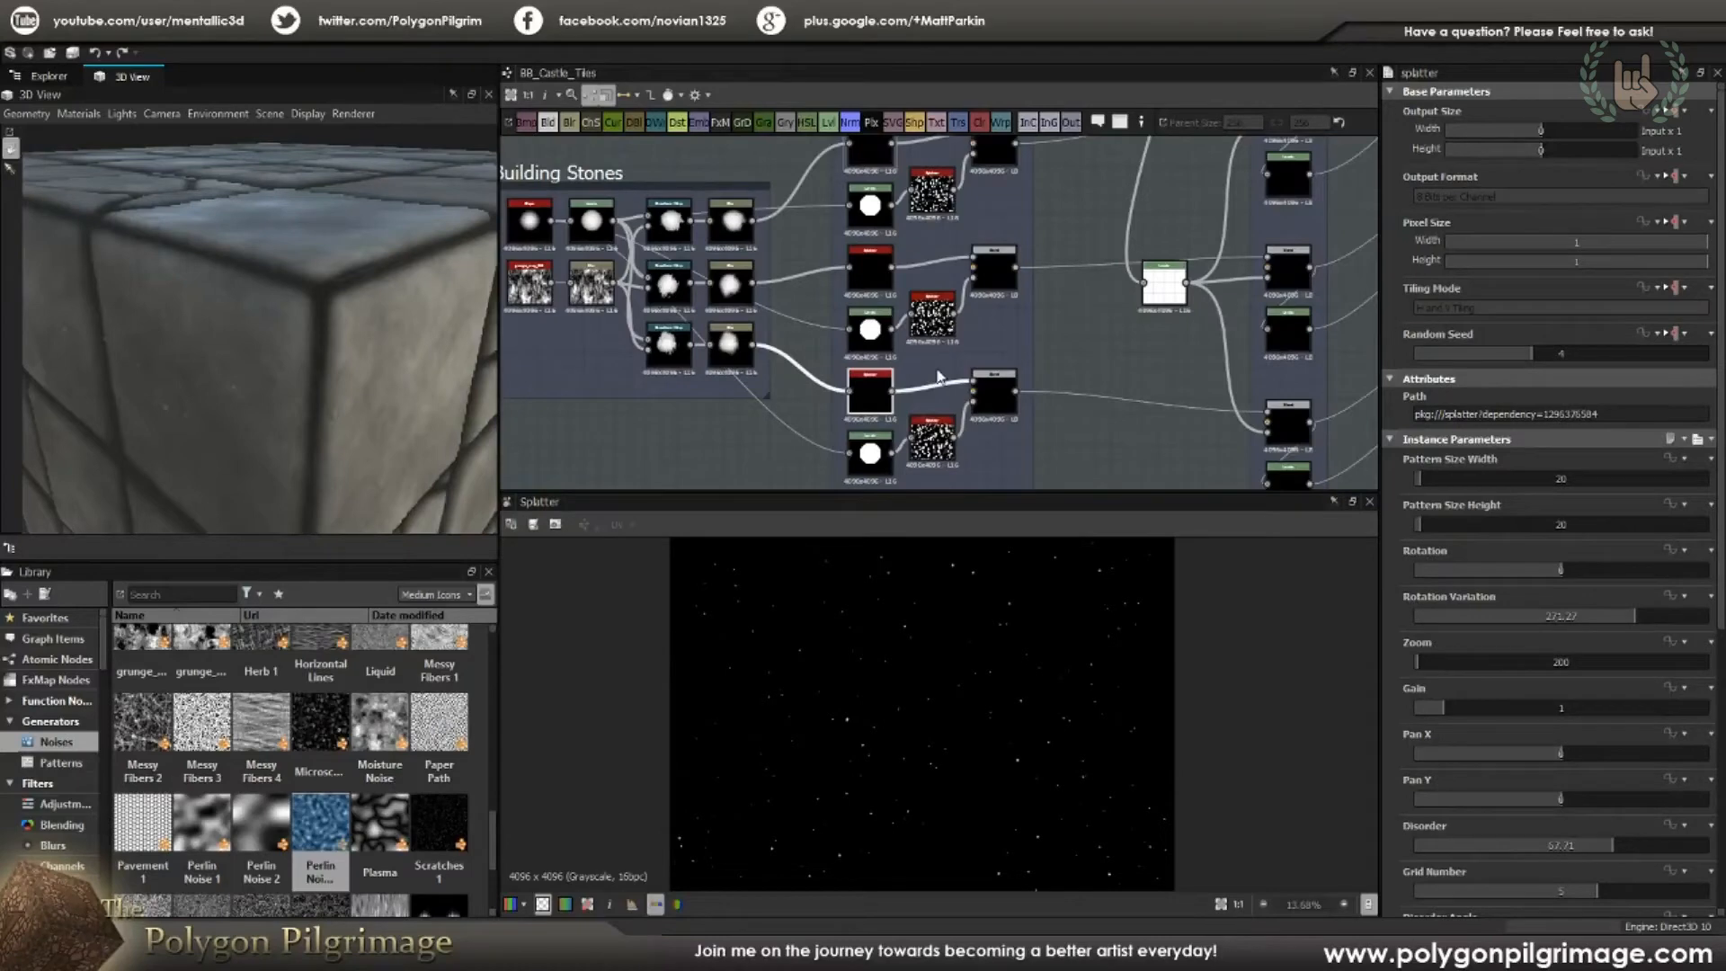
{"action": "middle_click_drag", "start_coordinate": [939, 358], "coordinate": [937, 374]}
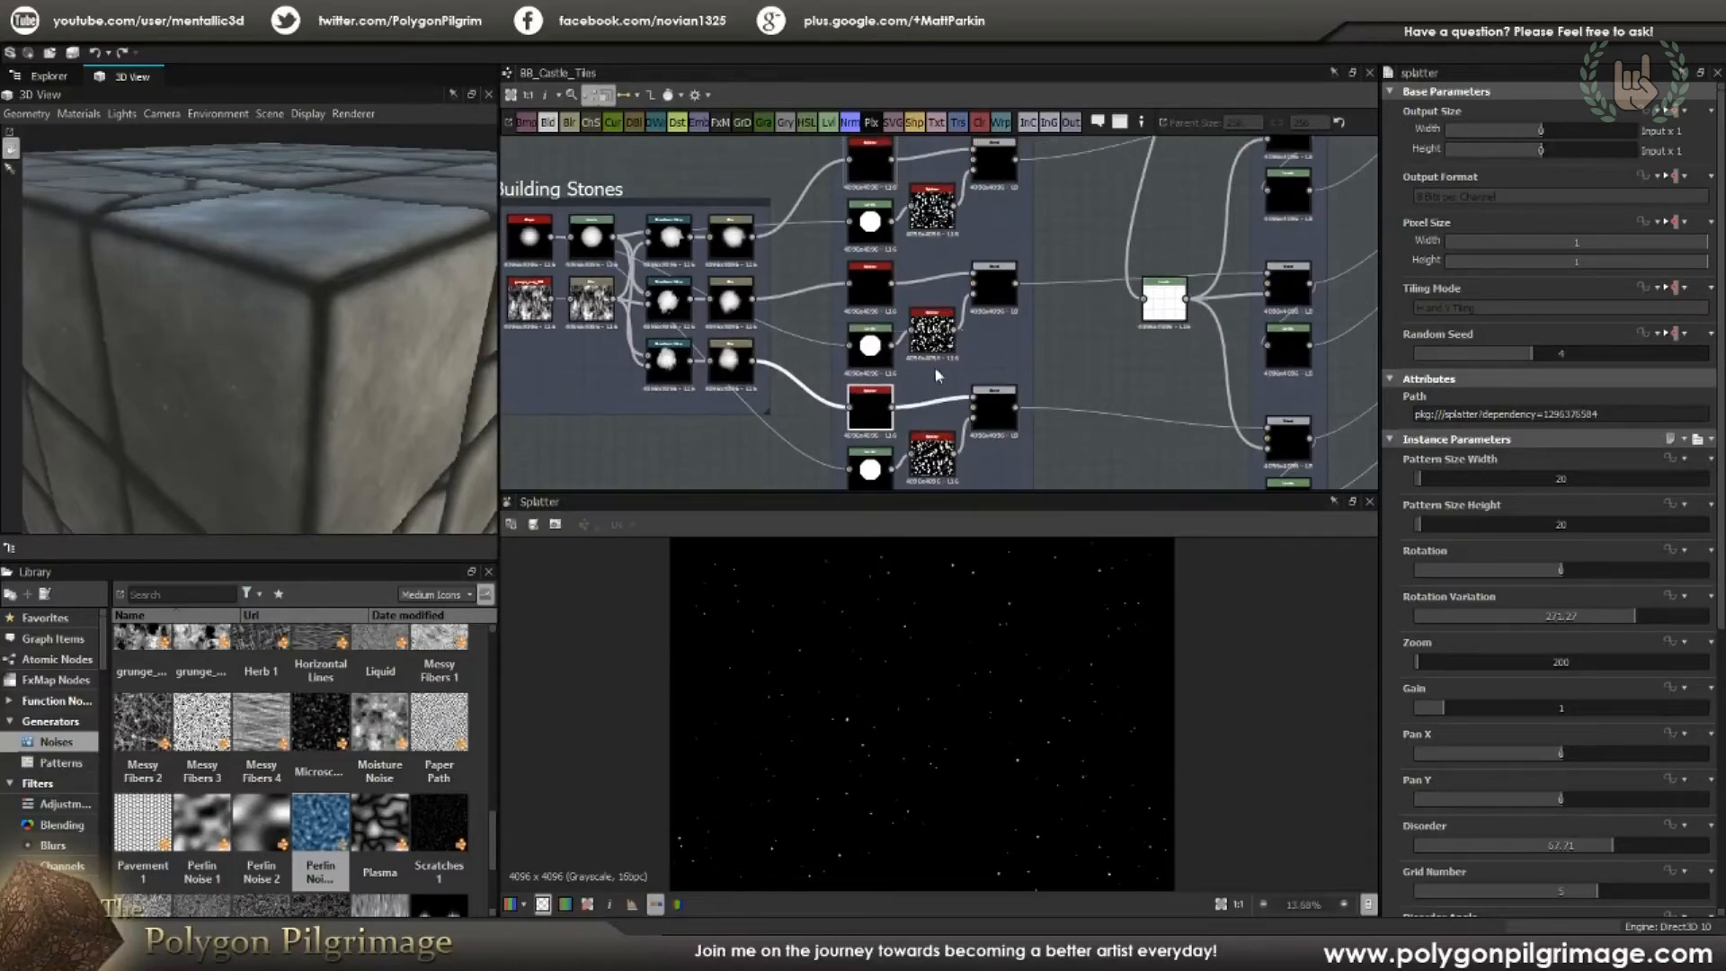
Step: Compare the outputs and random seeds of the three Splatter nodes that scatter the white circles
{"action": "left_click", "coordinate": [938, 218]}
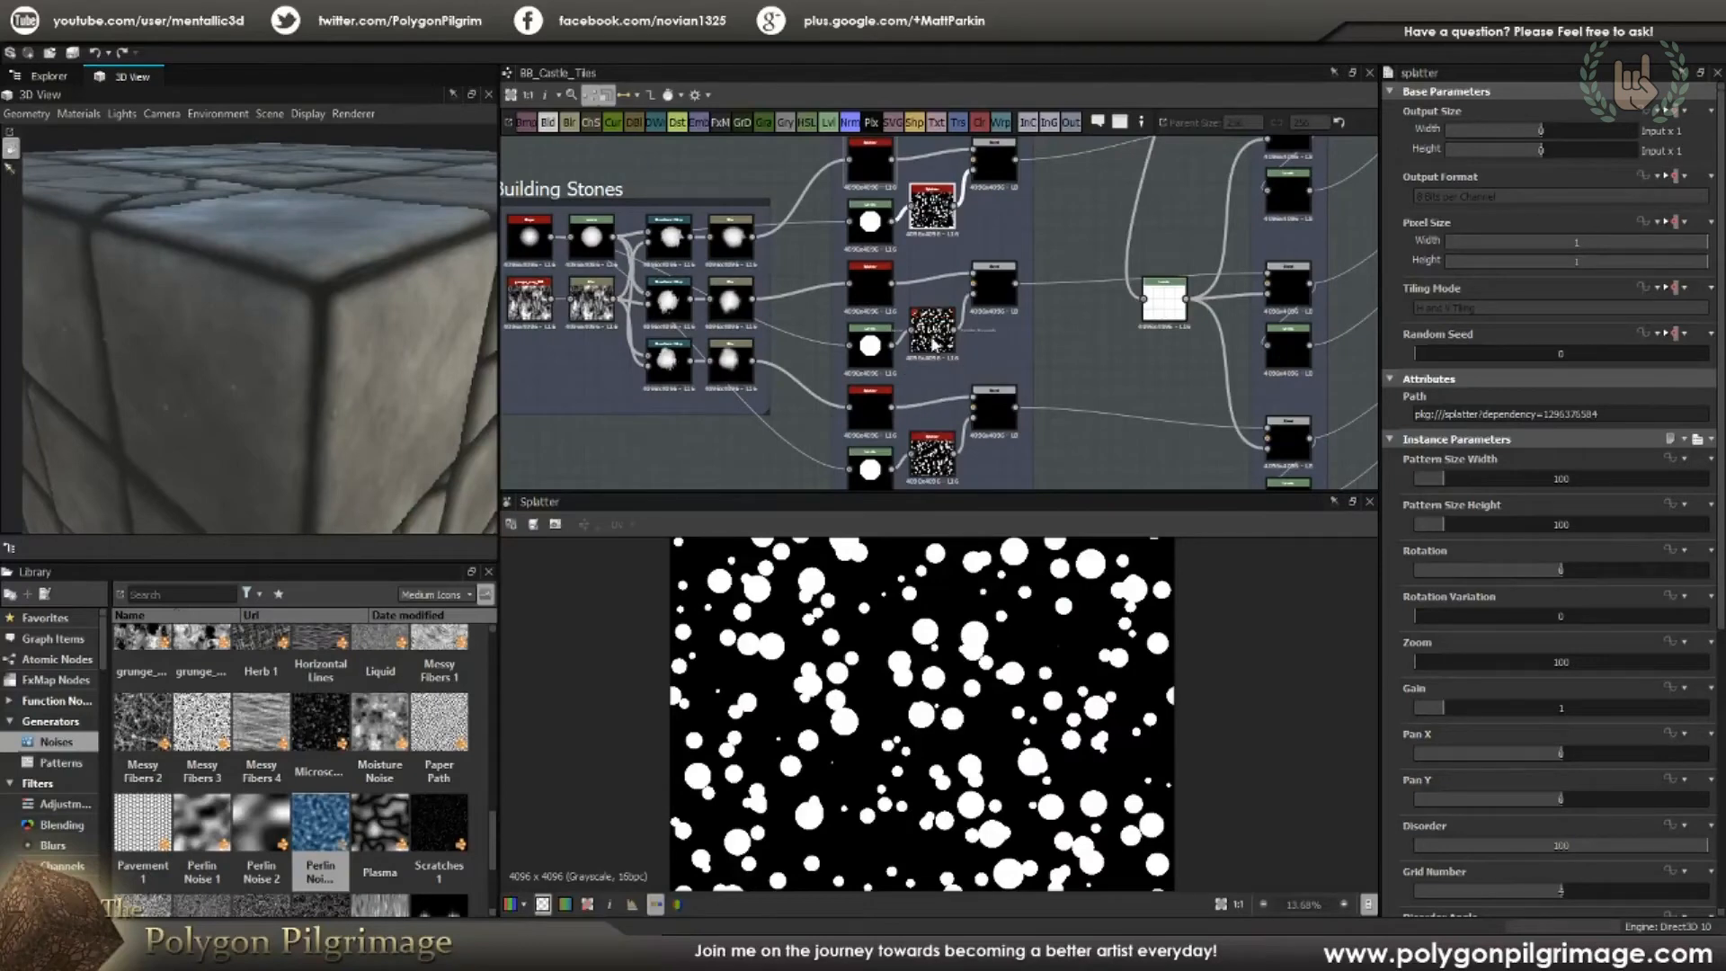
{"action": "left_click", "coordinate": [933, 340]}
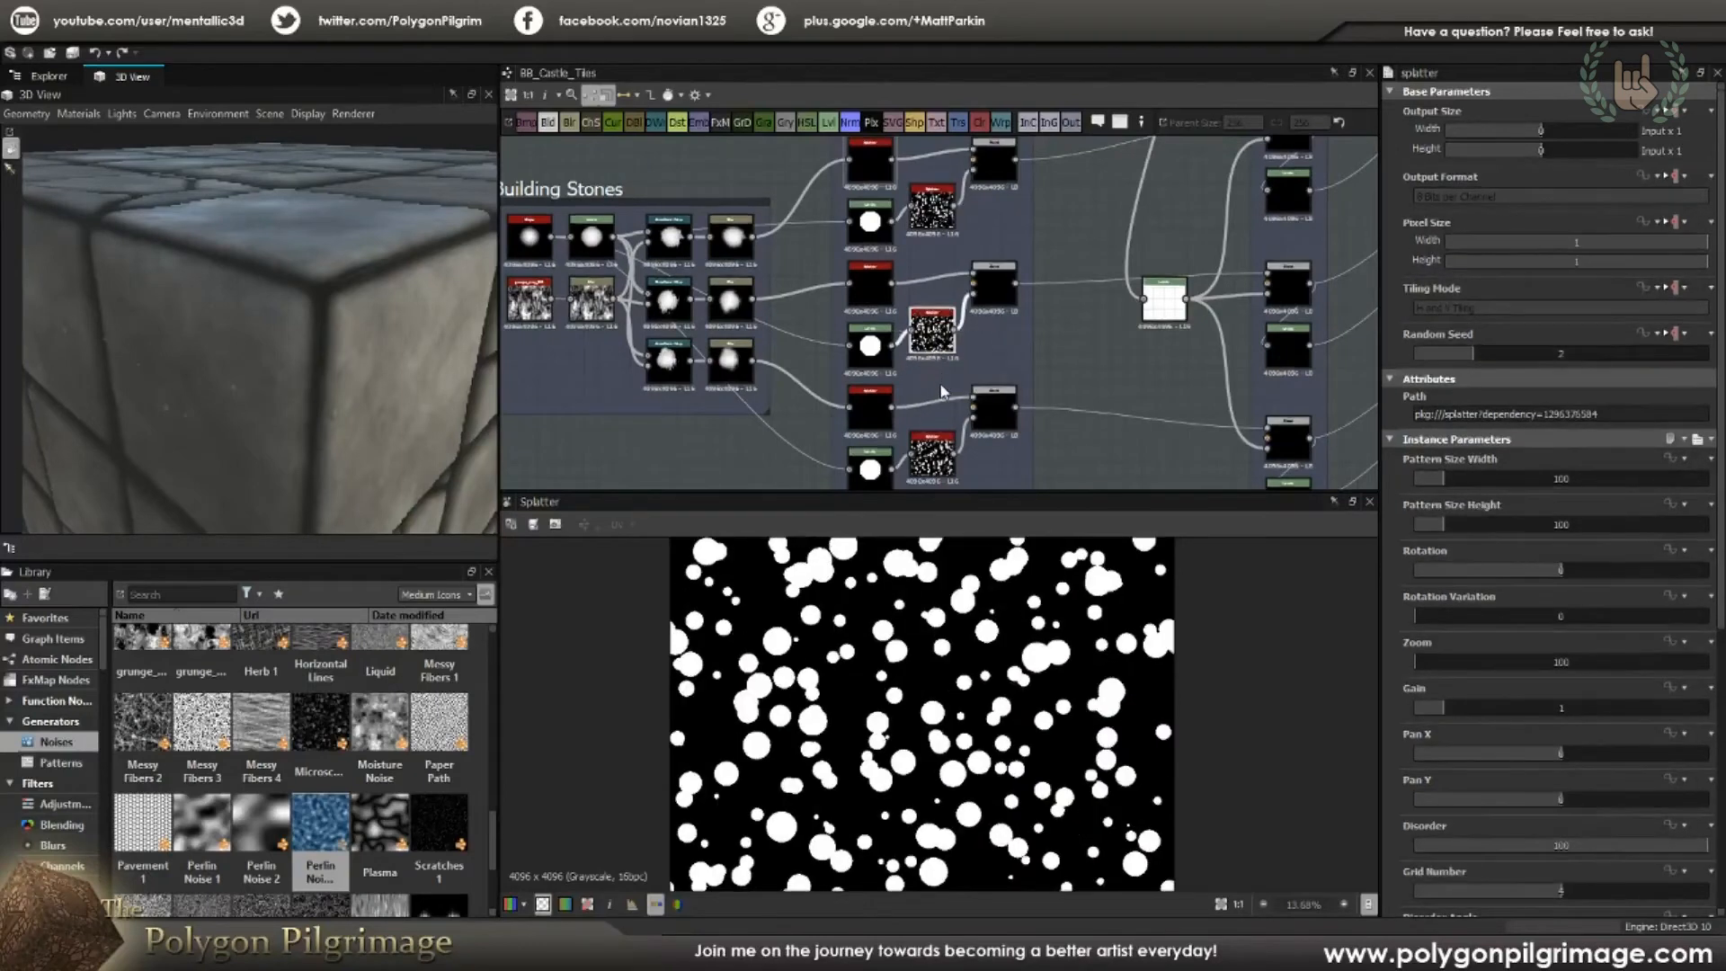
{"action": "middle_click_drag", "start_coordinate": [919, 473], "coordinate": [914, 386]}
{"action": "left_click", "coordinate": [937, 368]}
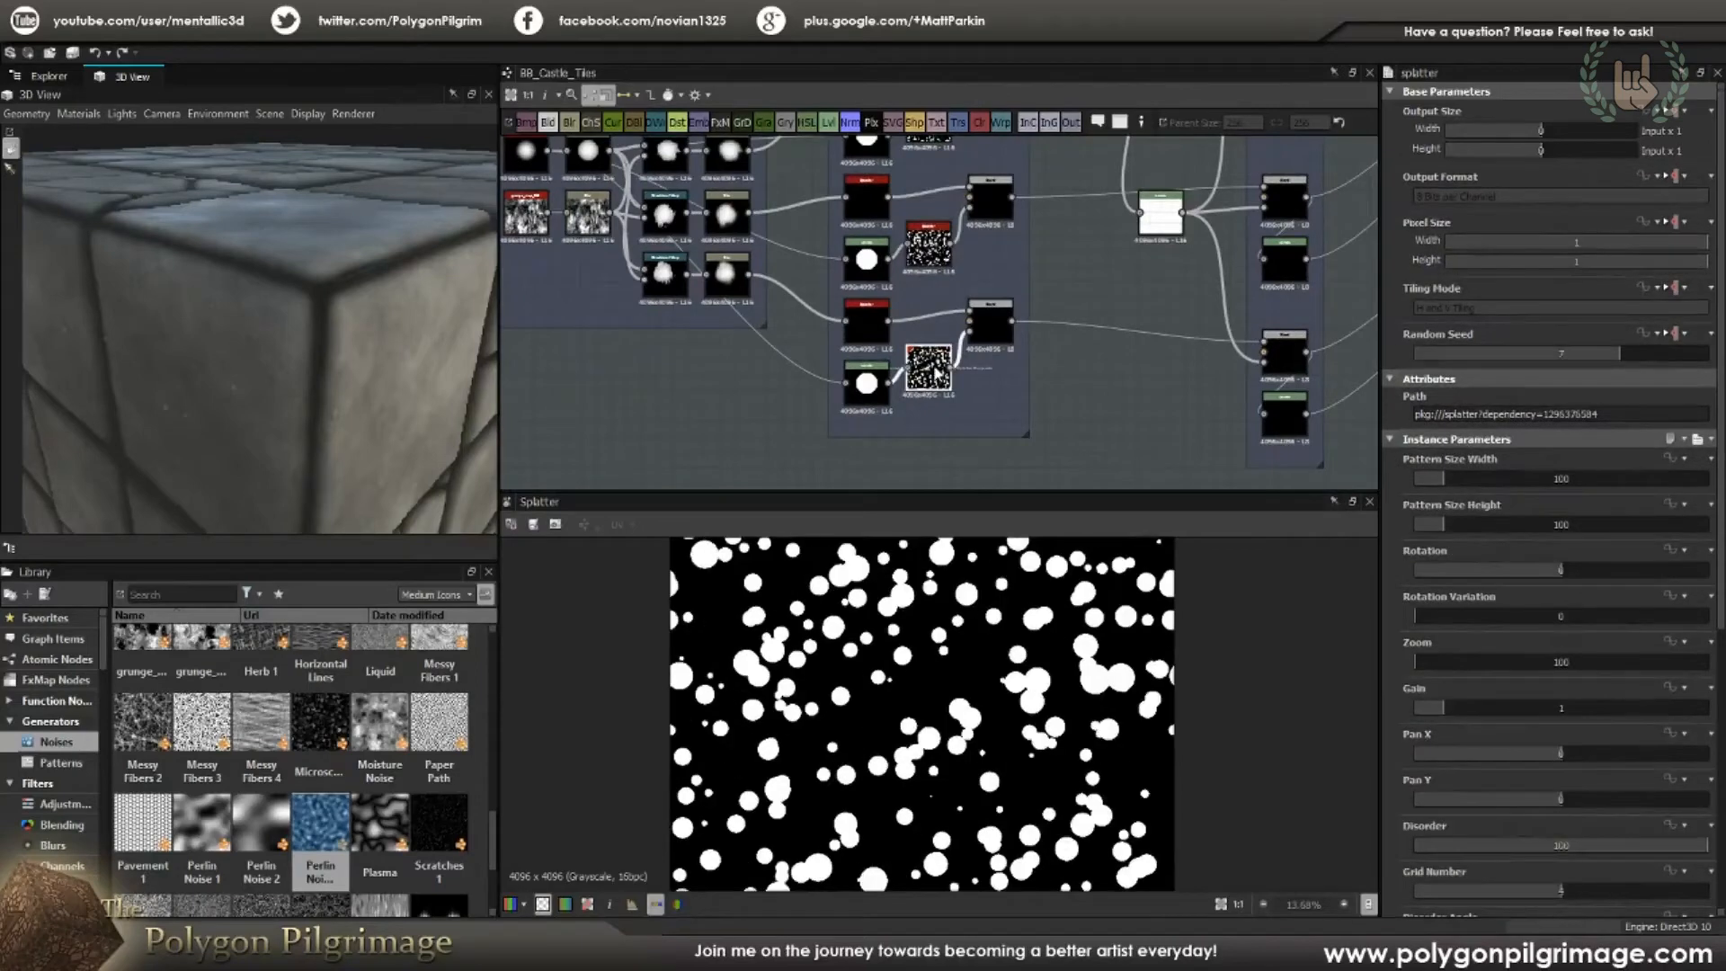
{"action": "scroll", "coordinate": [941, 719], "scroll_direction": "down", "scroll_amount": 2}
{"action": "scroll", "coordinate": [941, 719], "scroll_direction": "up", "scroll_amount": 1}
{"action": "middle_click_drag", "start_coordinate": [1007, 420], "coordinate": [983, 489]}
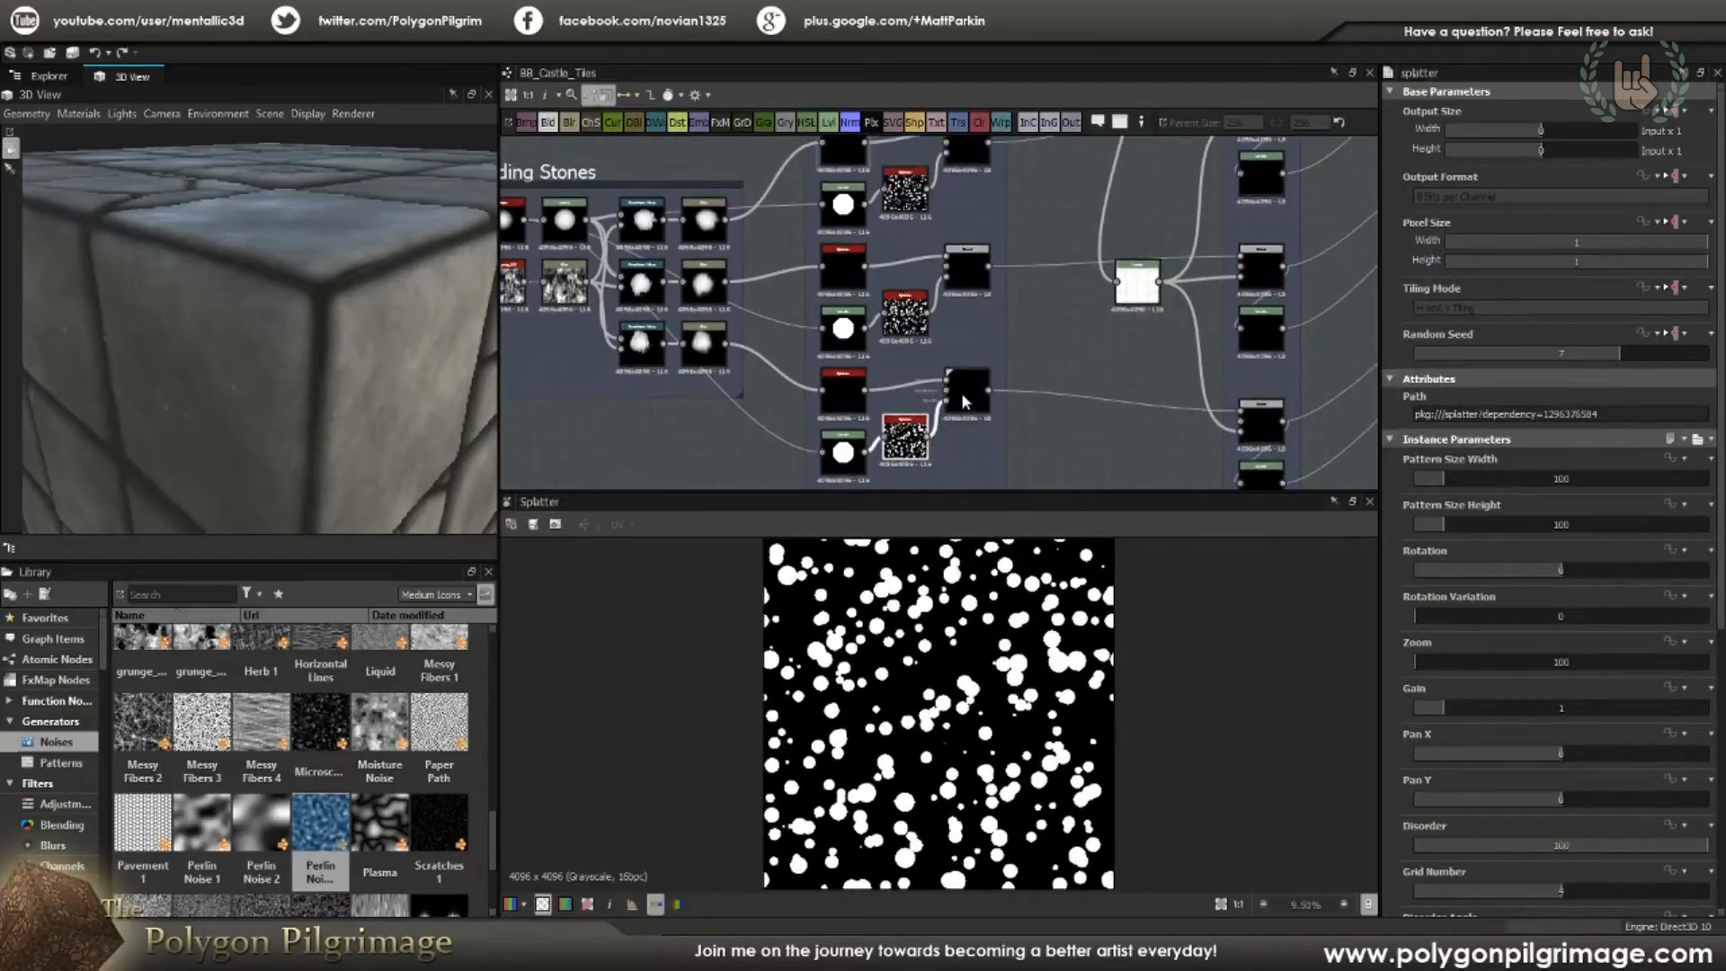
Step: Preview the three Blend nodes in the Splatter Stones frame one after another
{"action": "middle_click_drag", "start_coordinate": [957, 391], "coordinate": [948, 415]}
{"action": "double_click", "coordinate": [952, 180]}
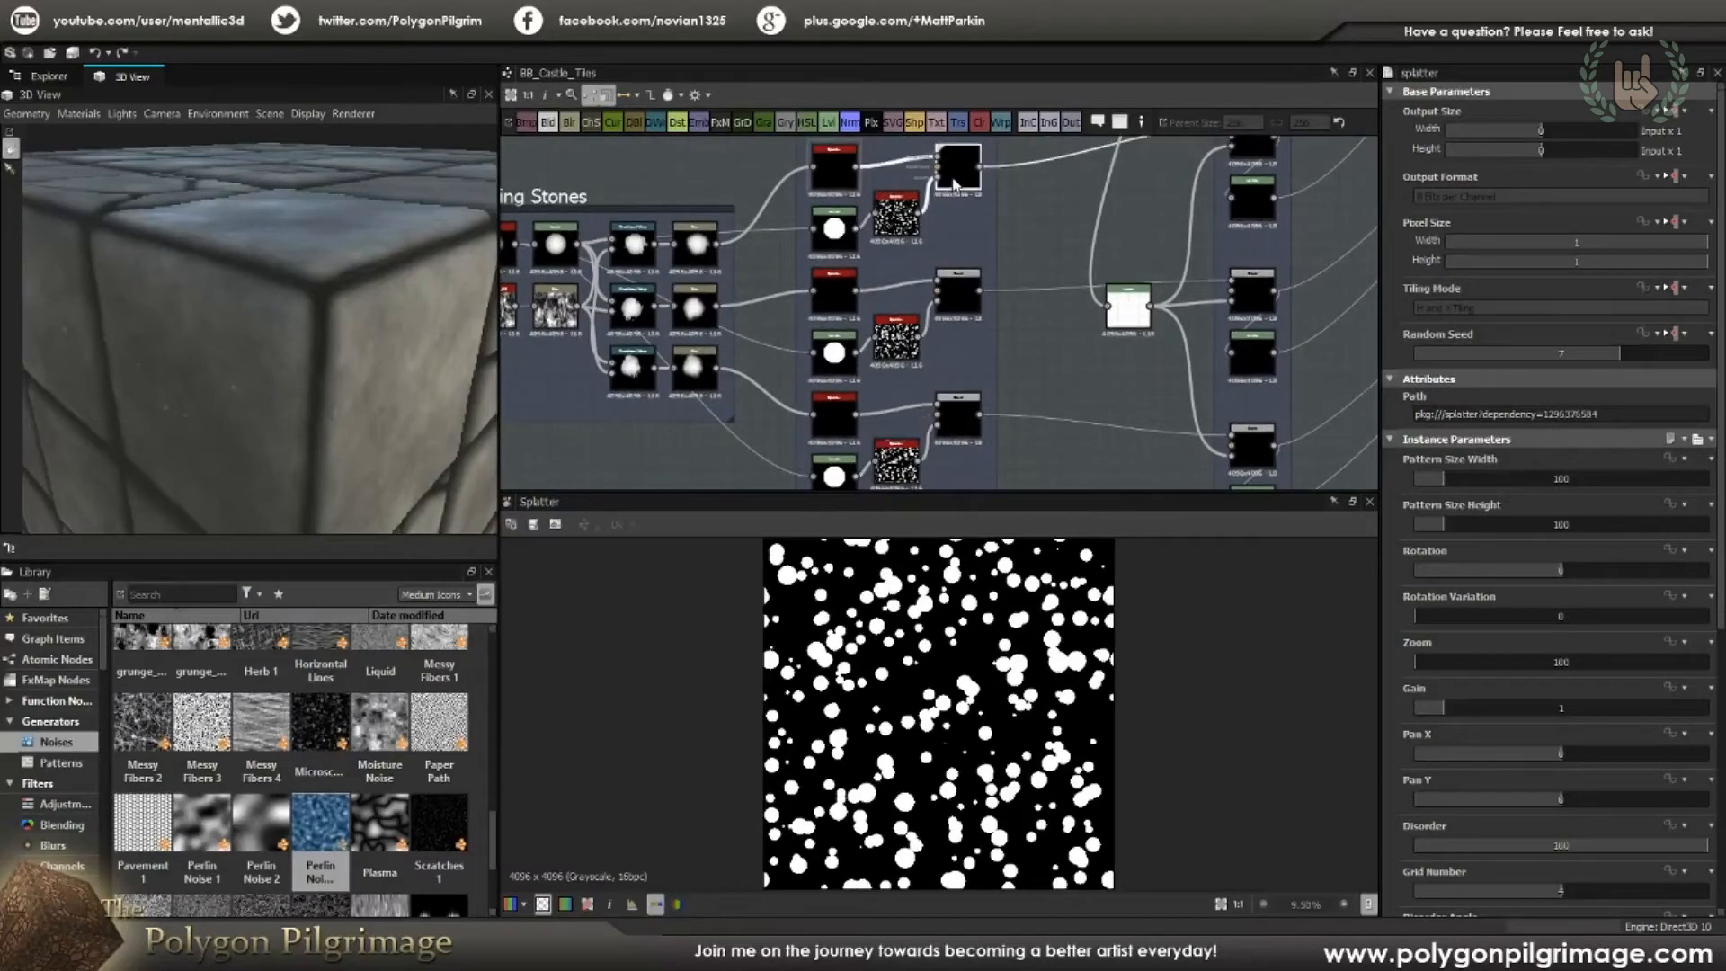
{"action": "double_click", "coordinate": [959, 292]}
{"action": "double_click", "coordinate": [955, 432]}
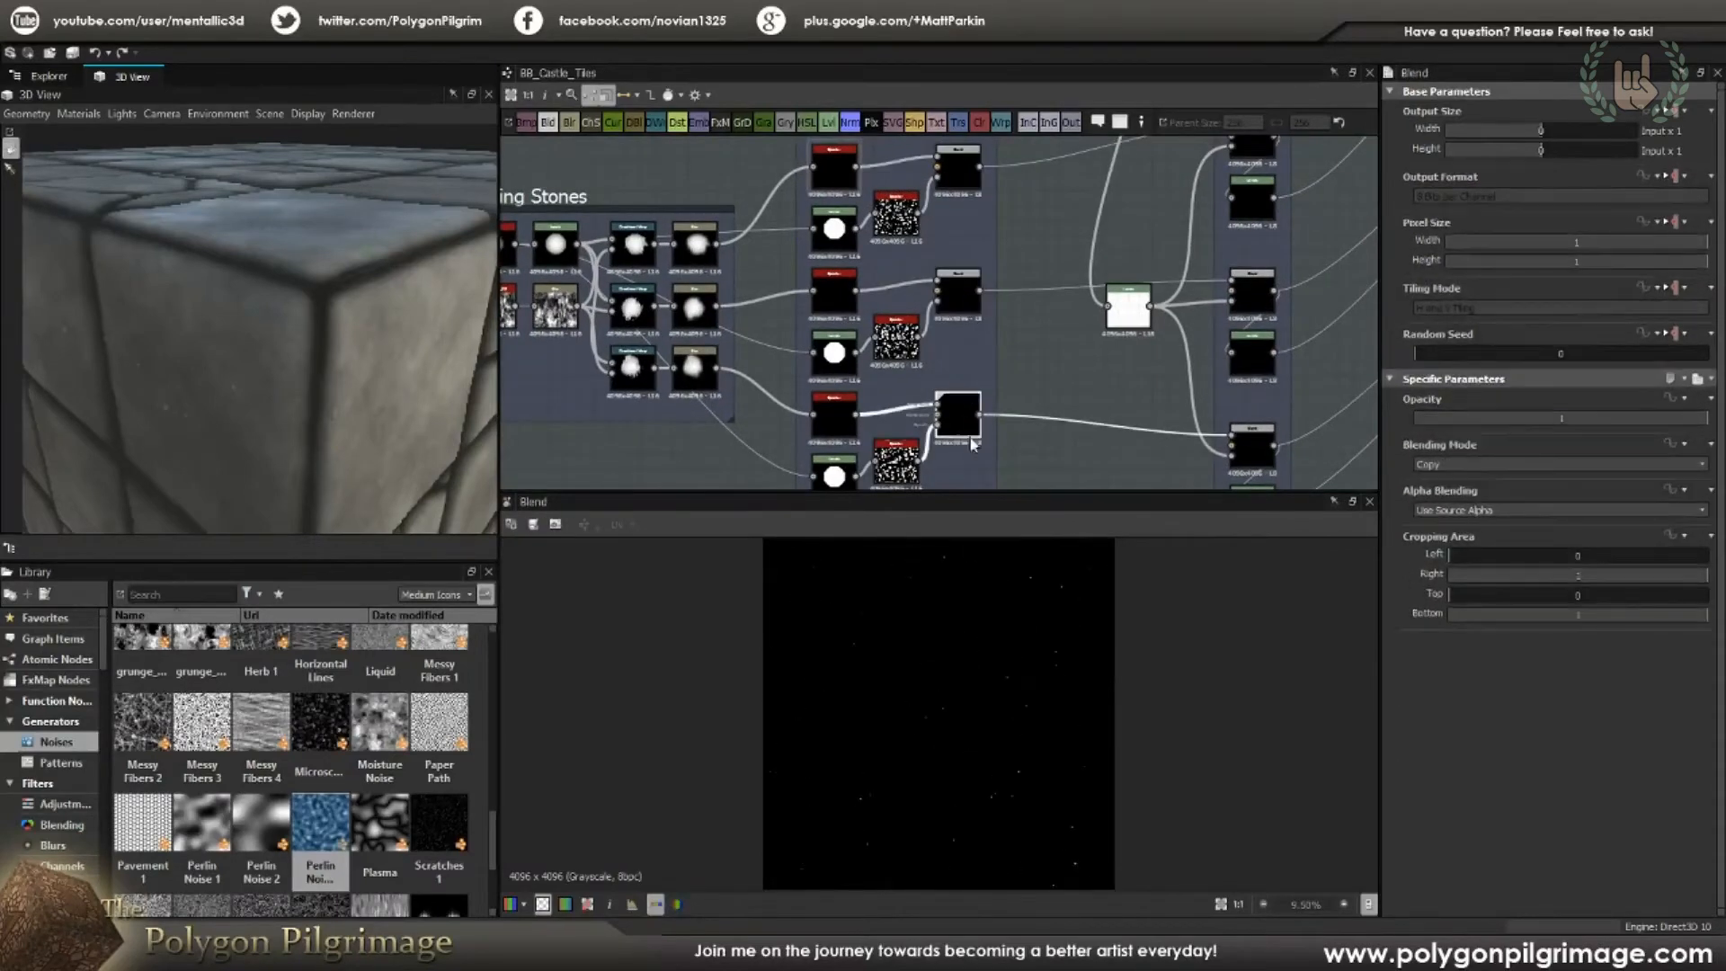
Step: Preview the Levels node that feeds the Stones + Mask blends and examine its grout lines up close
{"action": "scroll", "coordinate": [987, 368], "scroll_direction": "down", "scroll_amount": 2}
{"action": "middle_click_drag", "start_coordinate": [1022, 340], "coordinate": [904, 342]}
{"action": "middle_click_drag", "start_coordinate": [1106, 300], "coordinate": [1037, 309]}
{"action": "middle_click_drag", "start_coordinate": [980, 223], "coordinate": [1052, 229]}
{"action": "scroll", "coordinate": [935, 305], "scroll_direction": "up", "scroll_amount": 3}
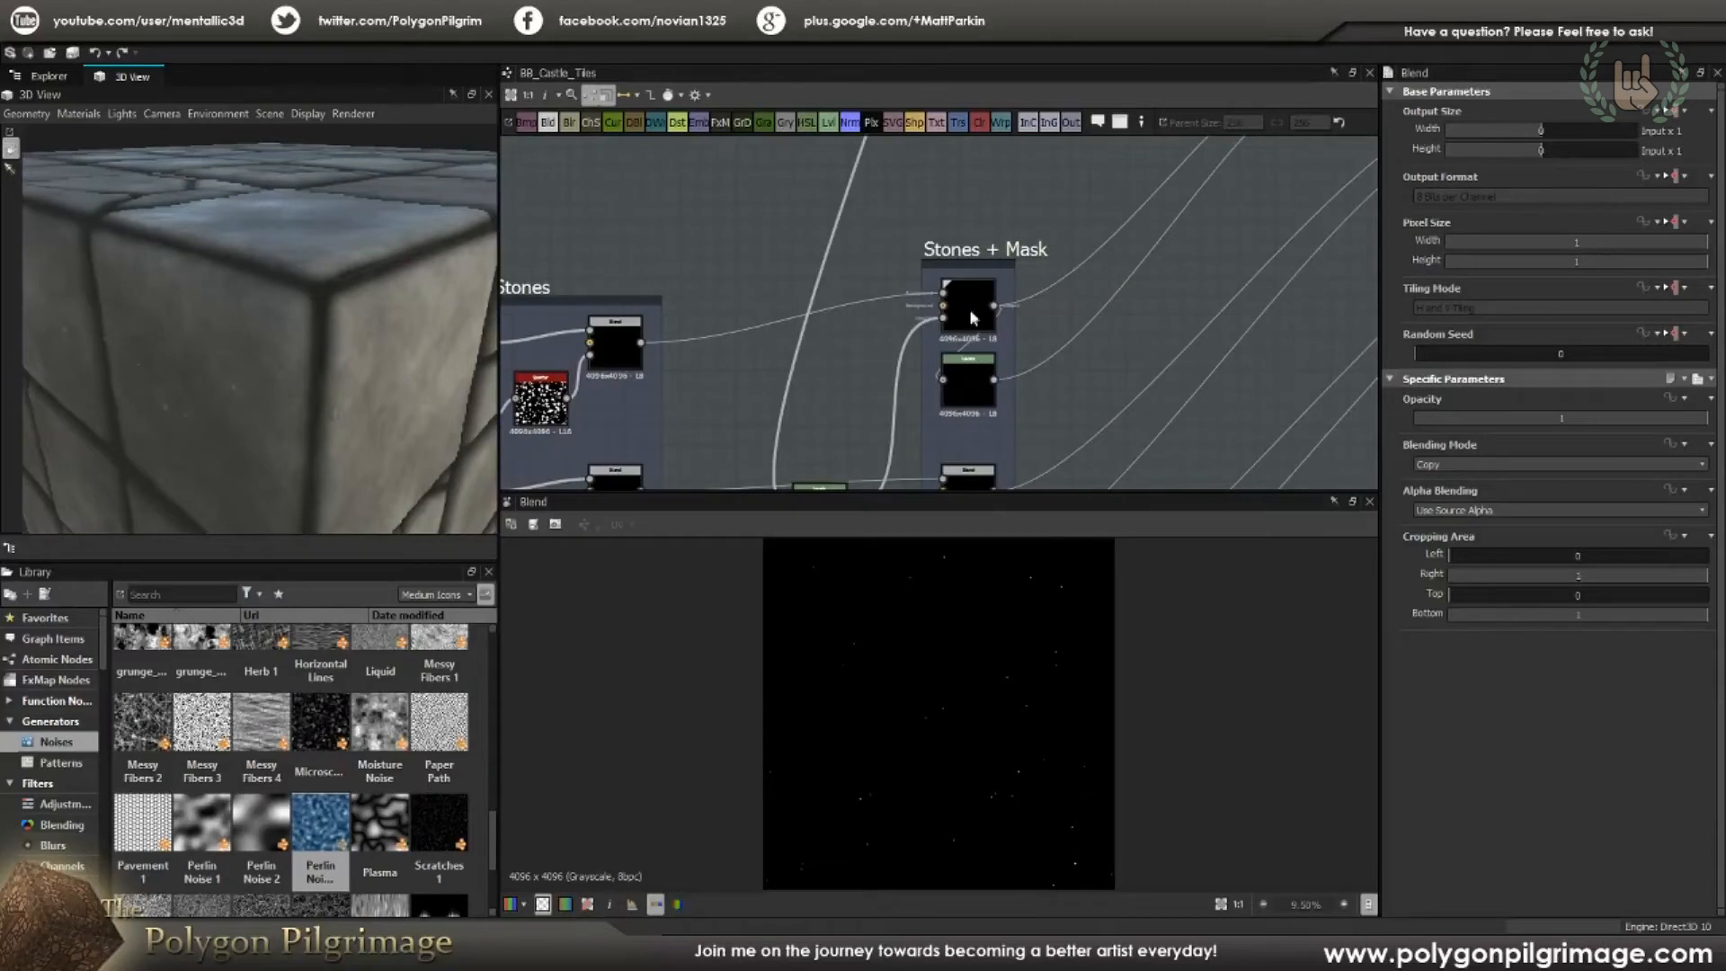
{"action": "scroll", "coordinate": [971, 315], "scroll_direction": "down", "scroll_amount": 2}
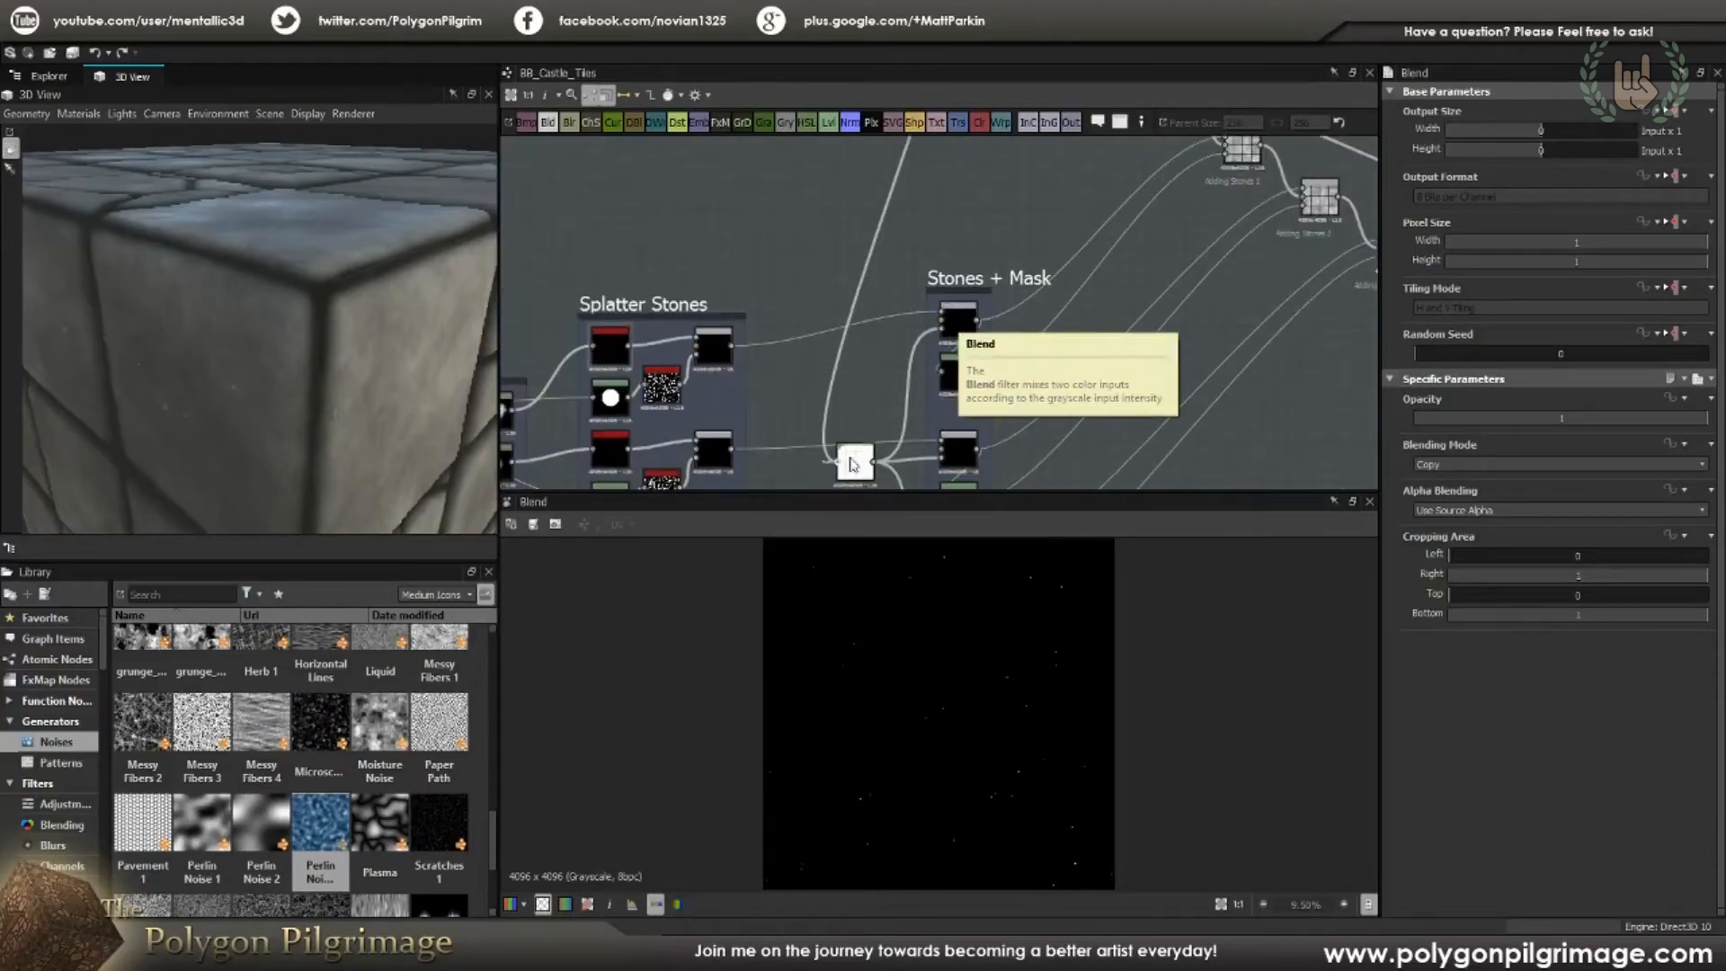
{"action": "double_click", "coordinate": [855, 463]}
{"action": "scroll", "coordinate": [975, 681], "scroll_direction": "up", "scroll_amount": 6}
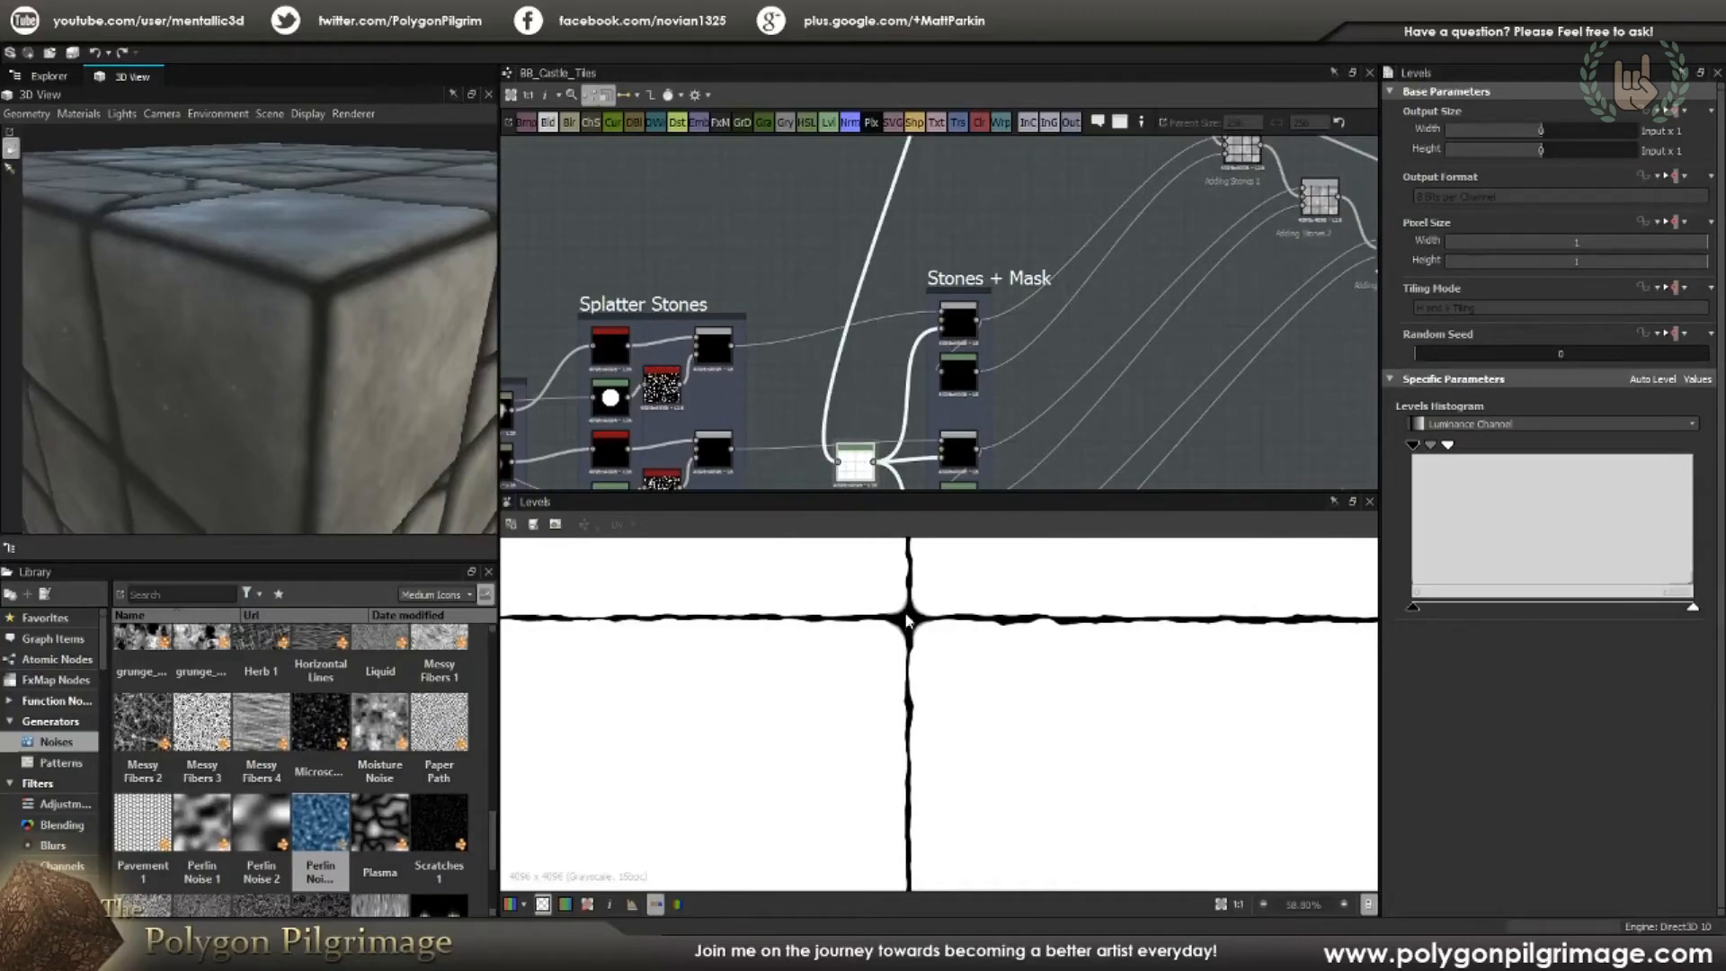
Step: Trace the Levels mask back to its source and preview the last node in the Build frame
{"action": "scroll", "coordinate": [949, 351], "scroll_direction": "down", "scroll_amount": 5}
{"action": "middle_click_drag", "start_coordinate": [944, 189], "coordinate": [952, 316]}
{"action": "scroll", "coordinate": [952, 316], "scroll_direction": "up", "scroll_amount": 7}
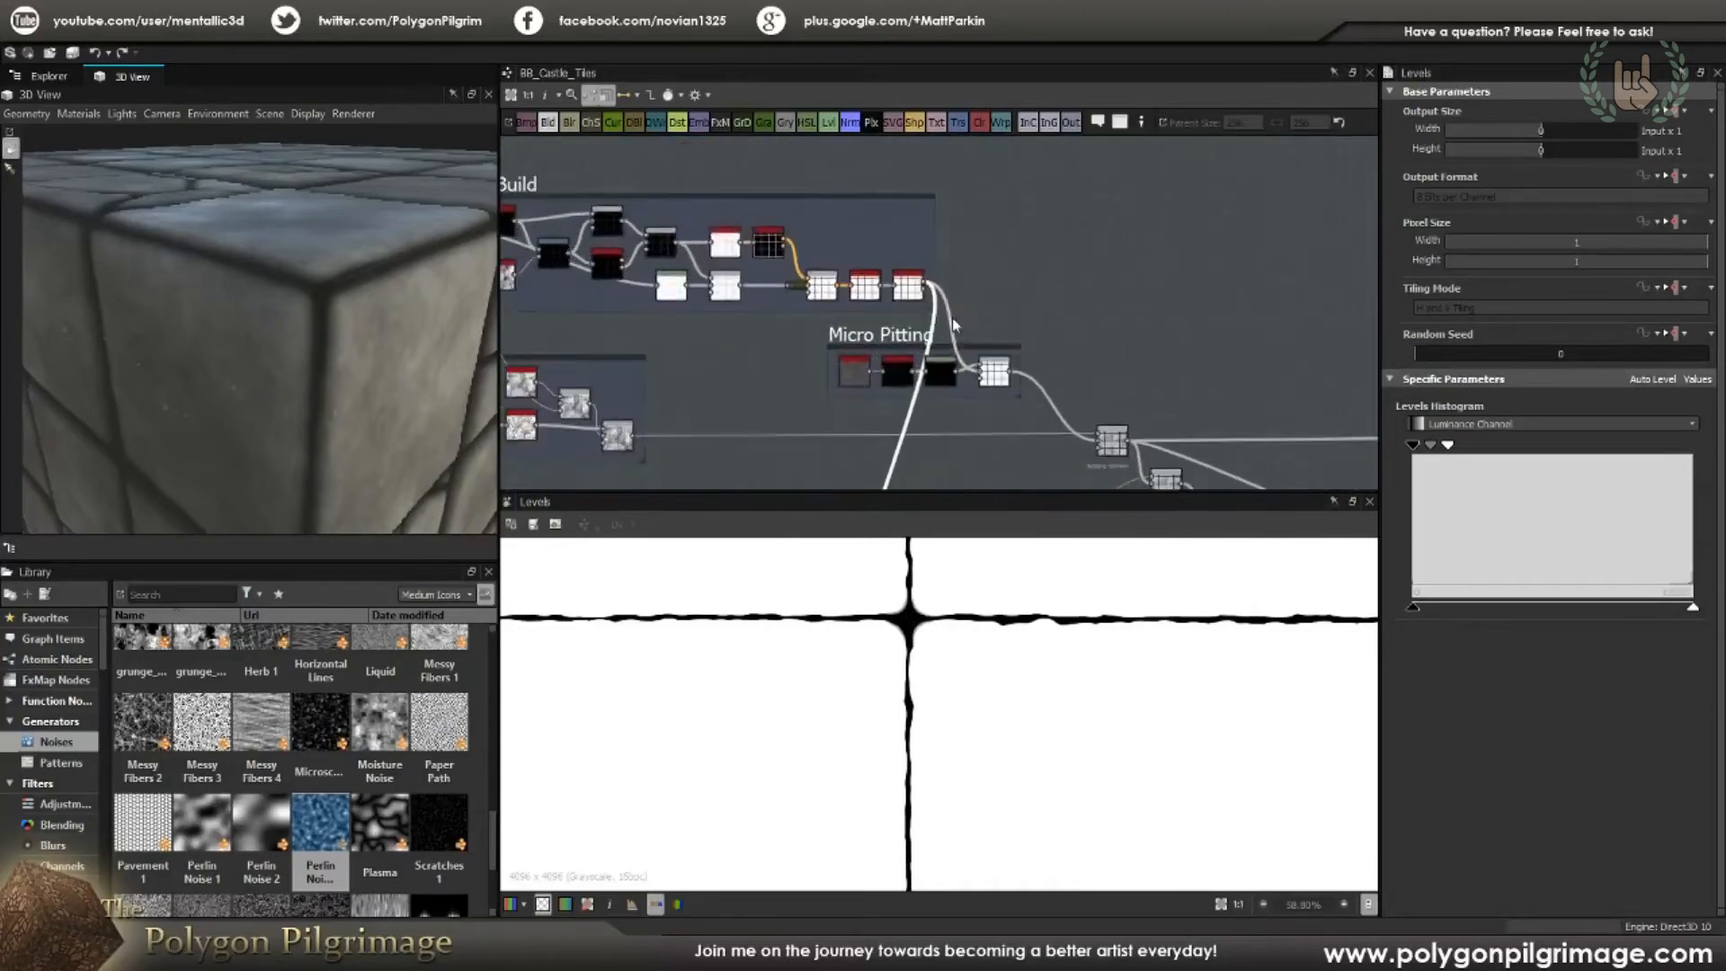
{"action": "double_click", "coordinate": [902, 273]}
{"action": "scroll", "coordinate": [931, 671], "scroll_direction": "down", "scroll_amount": 9}
Step: Return to the Levels mask node and examine its histogram settings and the gaps between tiles
{"action": "middle_click_drag", "start_coordinate": [902, 446], "coordinate": [925, 272]}
{"action": "middle_click_drag", "start_coordinate": [797, 456], "coordinate": [861, 238]}
{"action": "double_click", "coordinate": [854, 362]}
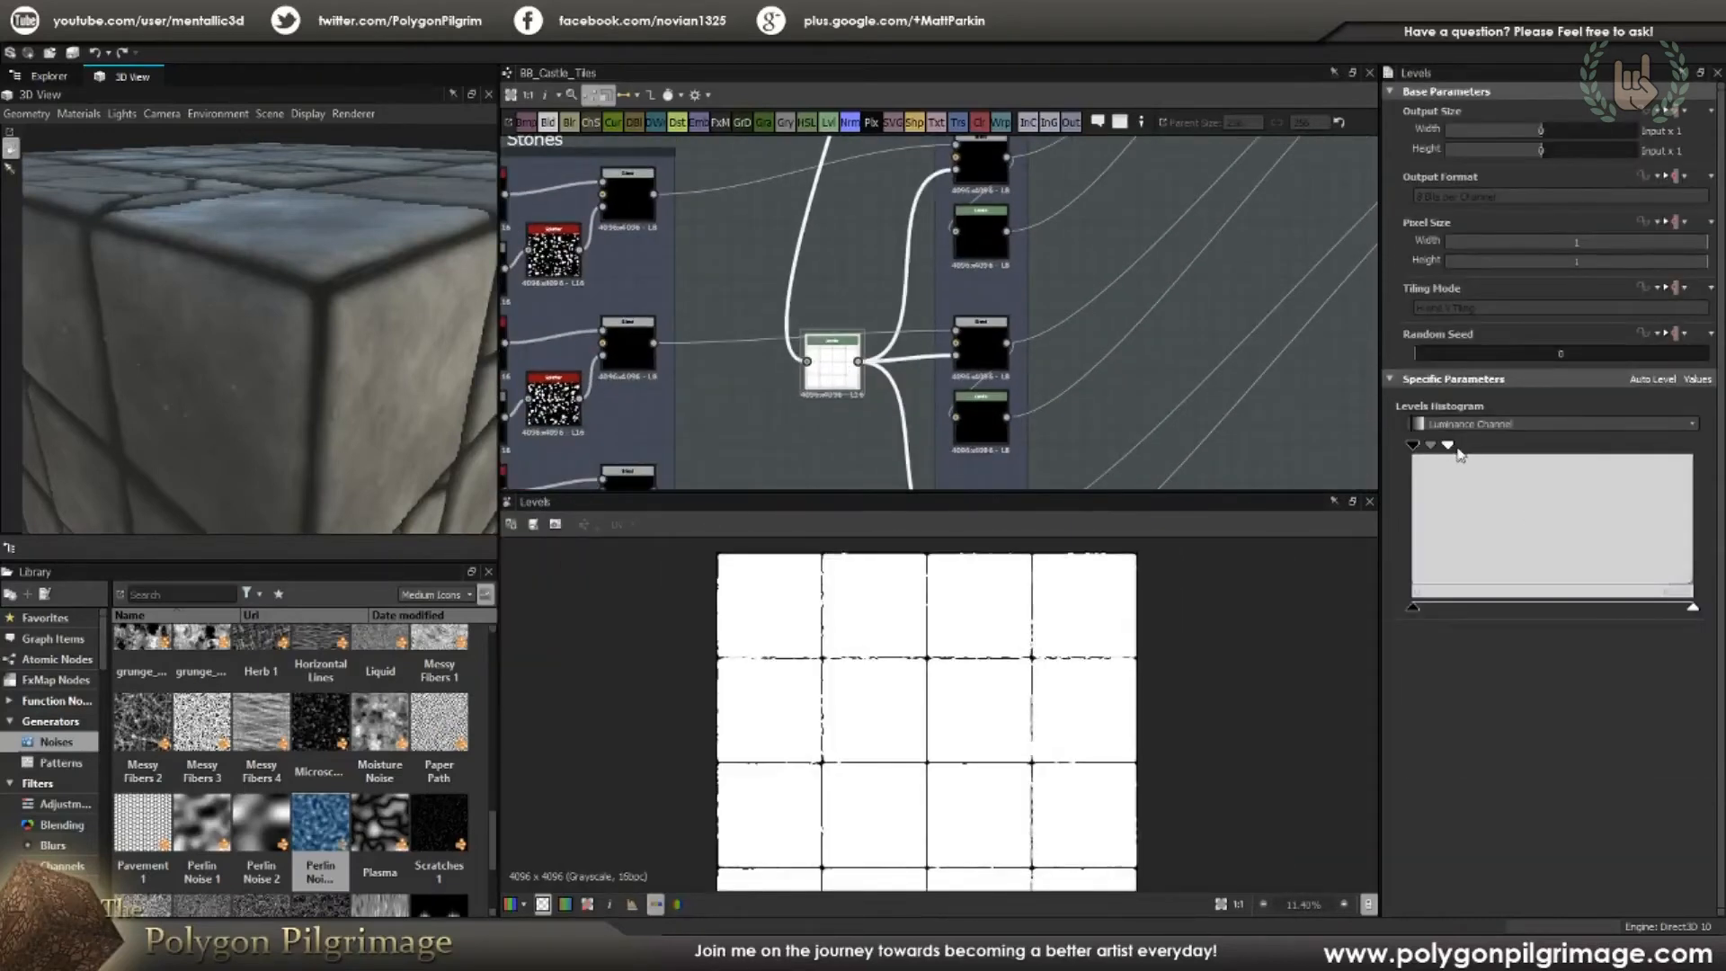
{"action": "scroll", "coordinate": [1134, 611], "scroll_direction": "up", "scroll_amount": 6}
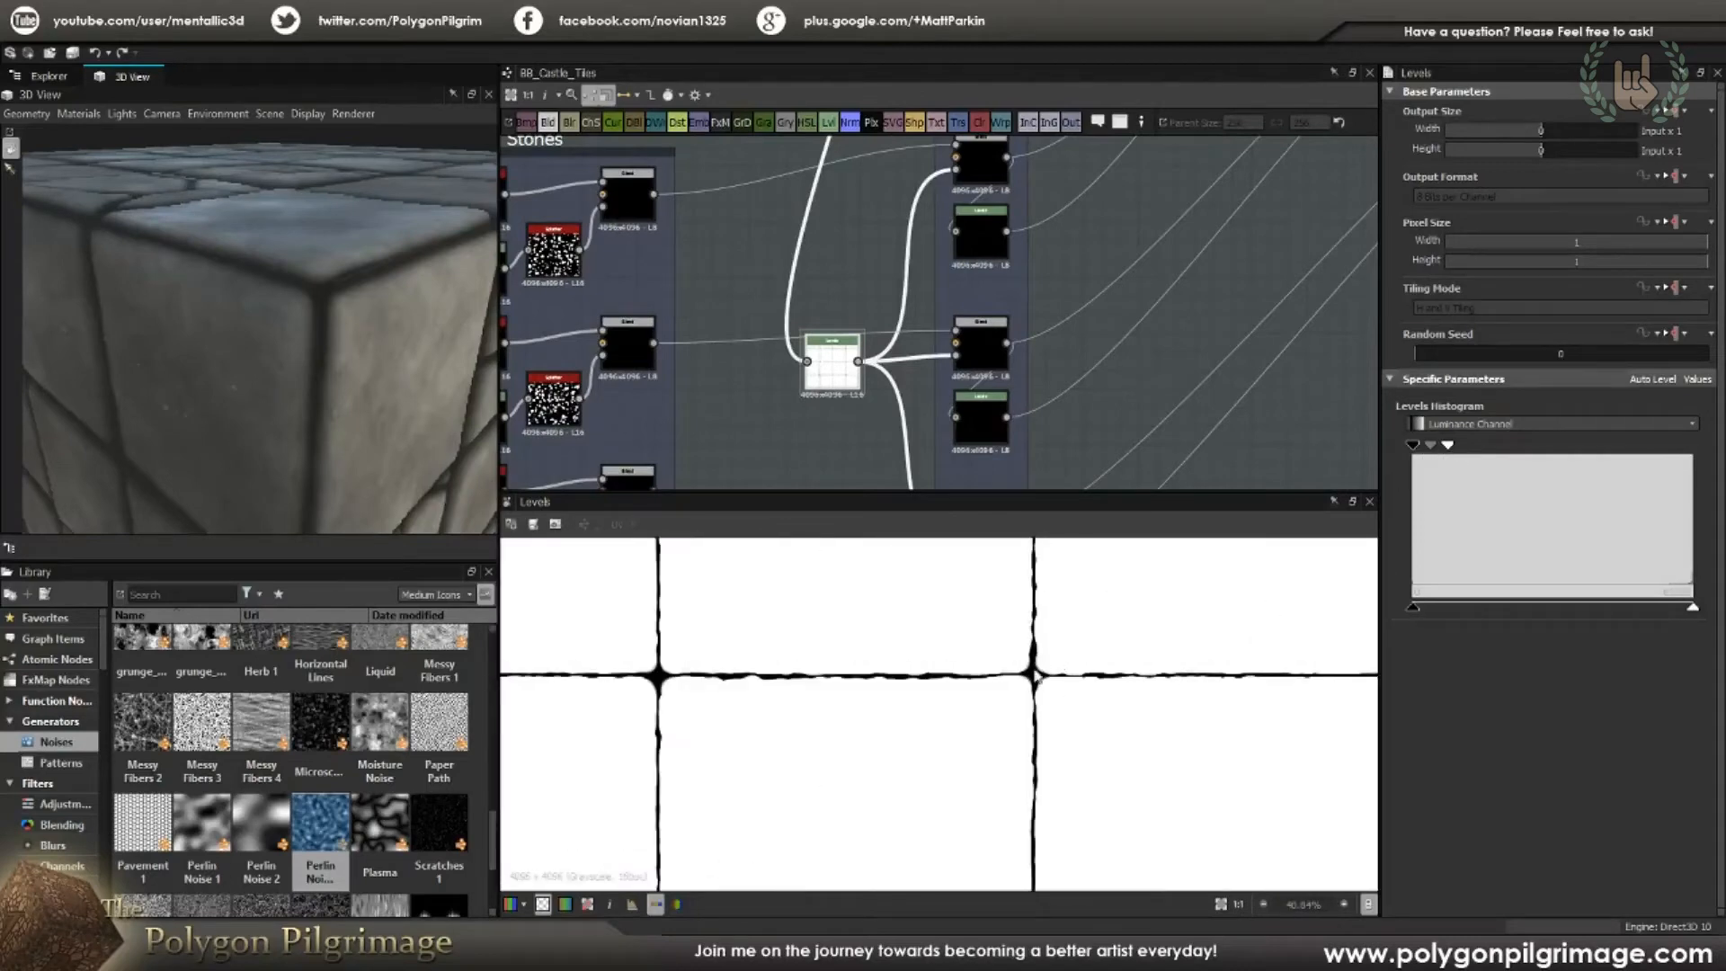
Step: Preview the top Blend node in the Stones + Mask frame and examine the masked stones
{"action": "scroll", "coordinate": [968, 371], "scroll_direction": "down", "scroll_amount": 2}
{"action": "middle_click_drag", "start_coordinate": [1019, 303], "coordinate": [1013, 353]}
{"action": "scroll", "coordinate": [967, 268], "scroll_direction": "up", "scroll_amount": 3}
{"action": "double_click", "coordinate": [969, 272]}
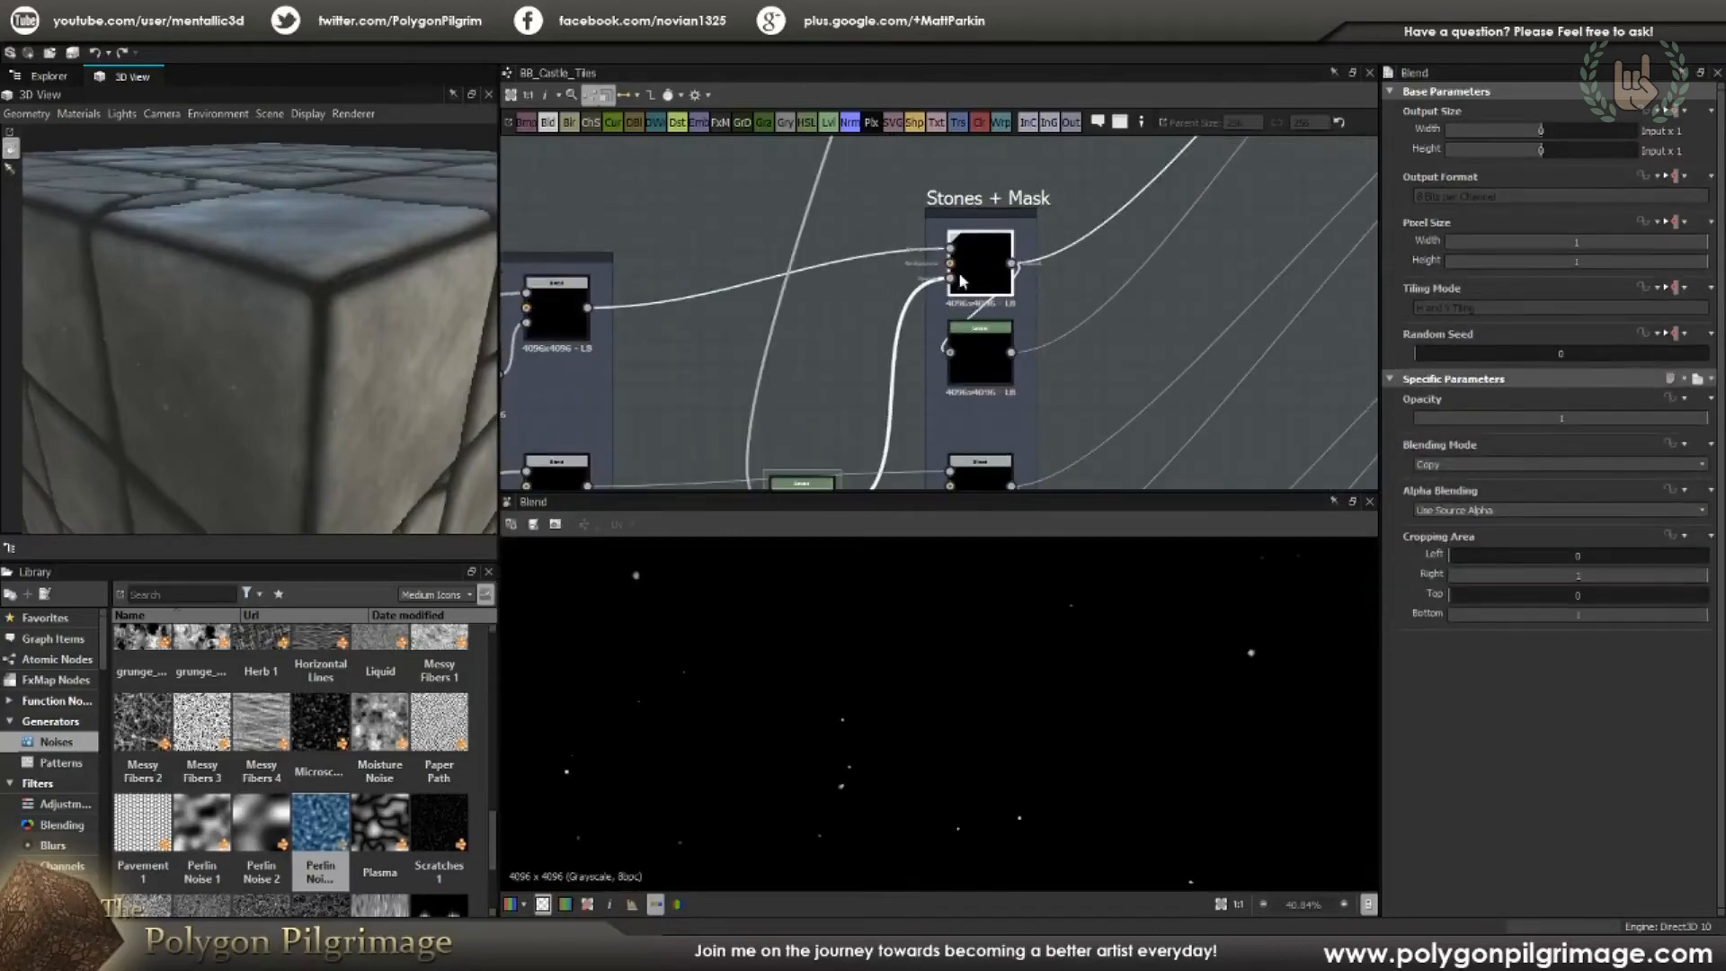
{"action": "scroll", "coordinate": [951, 661], "scroll_direction": "down", "scroll_amount": 4}
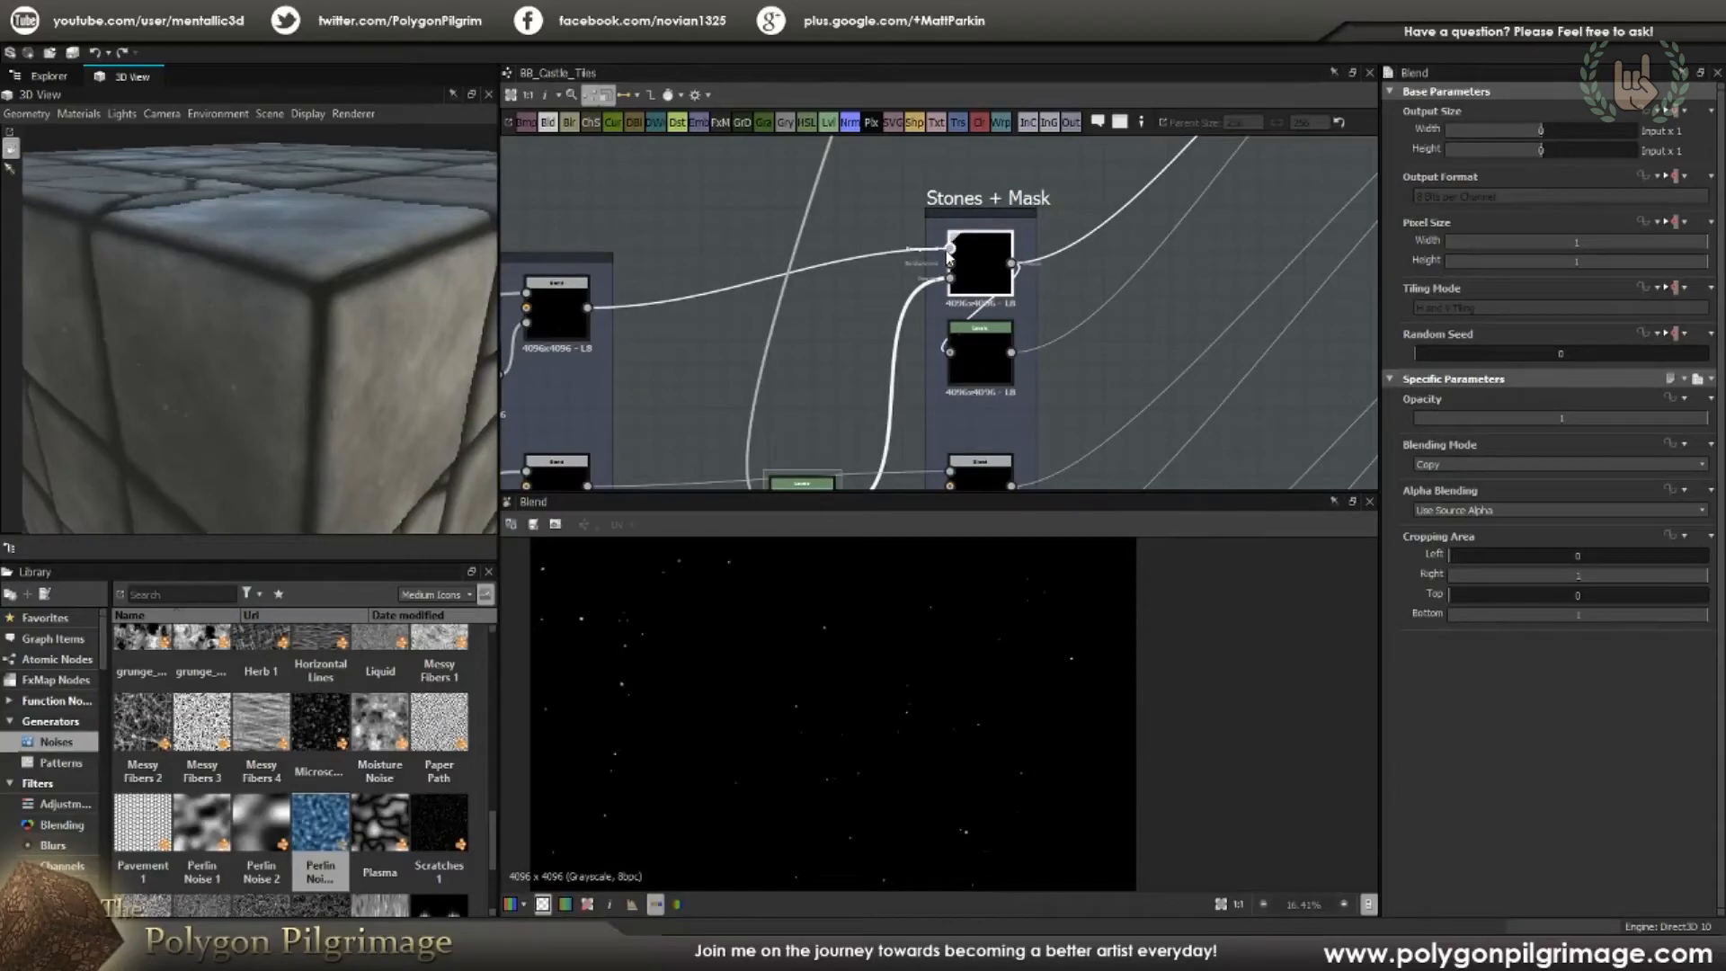
{"action": "scroll", "coordinate": [936, 654], "scroll_direction": "down", "scroll_amount": 2}
{"action": "scroll", "coordinate": [920, 661], "scroll_direction": "up", "scroll_amount": 2}
{"action": "scroll", "coordinate": [965, 659], "scroll_direction": "down", "scroll_amount": 2}
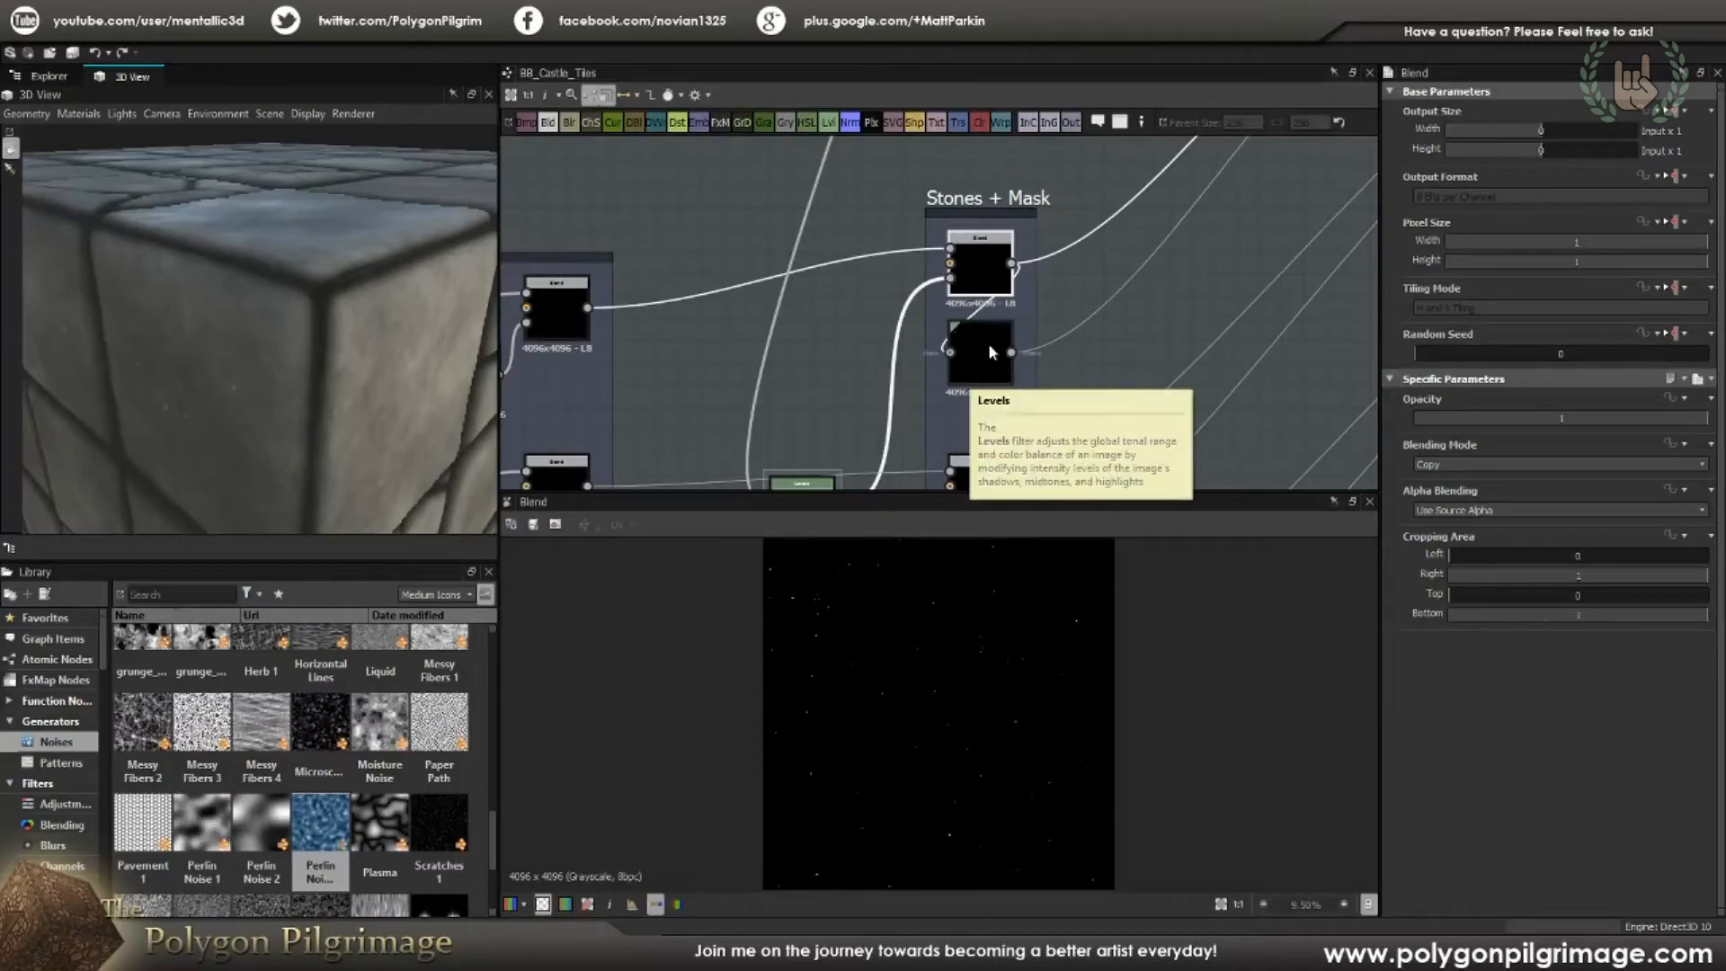
Step: Trace the Stones + Mask outputs to the Adding Stones 1, 2 and 3 blends
{"action": "middle_click_drag", "start_coordinate": [1134, 331], "coordinate": [871, 416]}
{"action": "scroll", "coordinate": [870, 414], "scroll_direction": "down", "scroll_amount": 3}
{"action": "middle_click_drag", "start_coordinate": [1029, 215], "coordinate": [1029, 272]}
{"action": "scroll", "coordinate": [1029, 271], "scroll_direction": "up", "scroll_amount": 2}
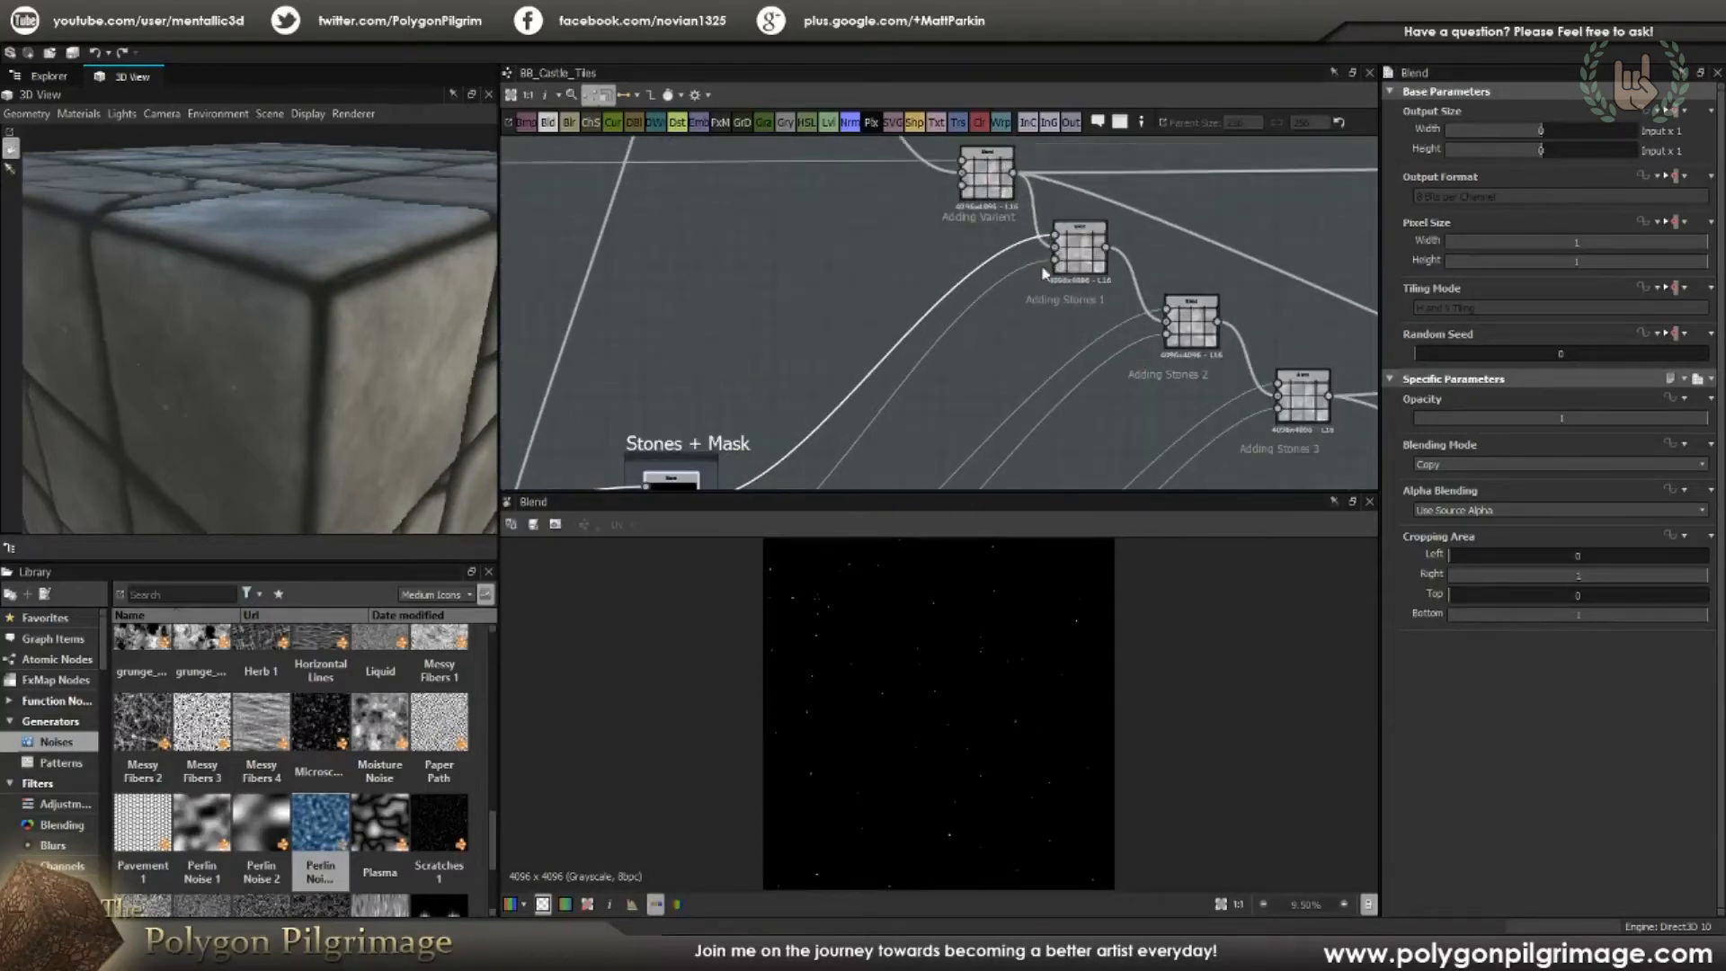
{"action": "middle_click_drag", "start_coordinate": [868, 414], "coordinate": [963, 291]}
{"action": "scroll", "coordinate": [908, 342], "scroll_direction": "down", "scroll_amount": 3}
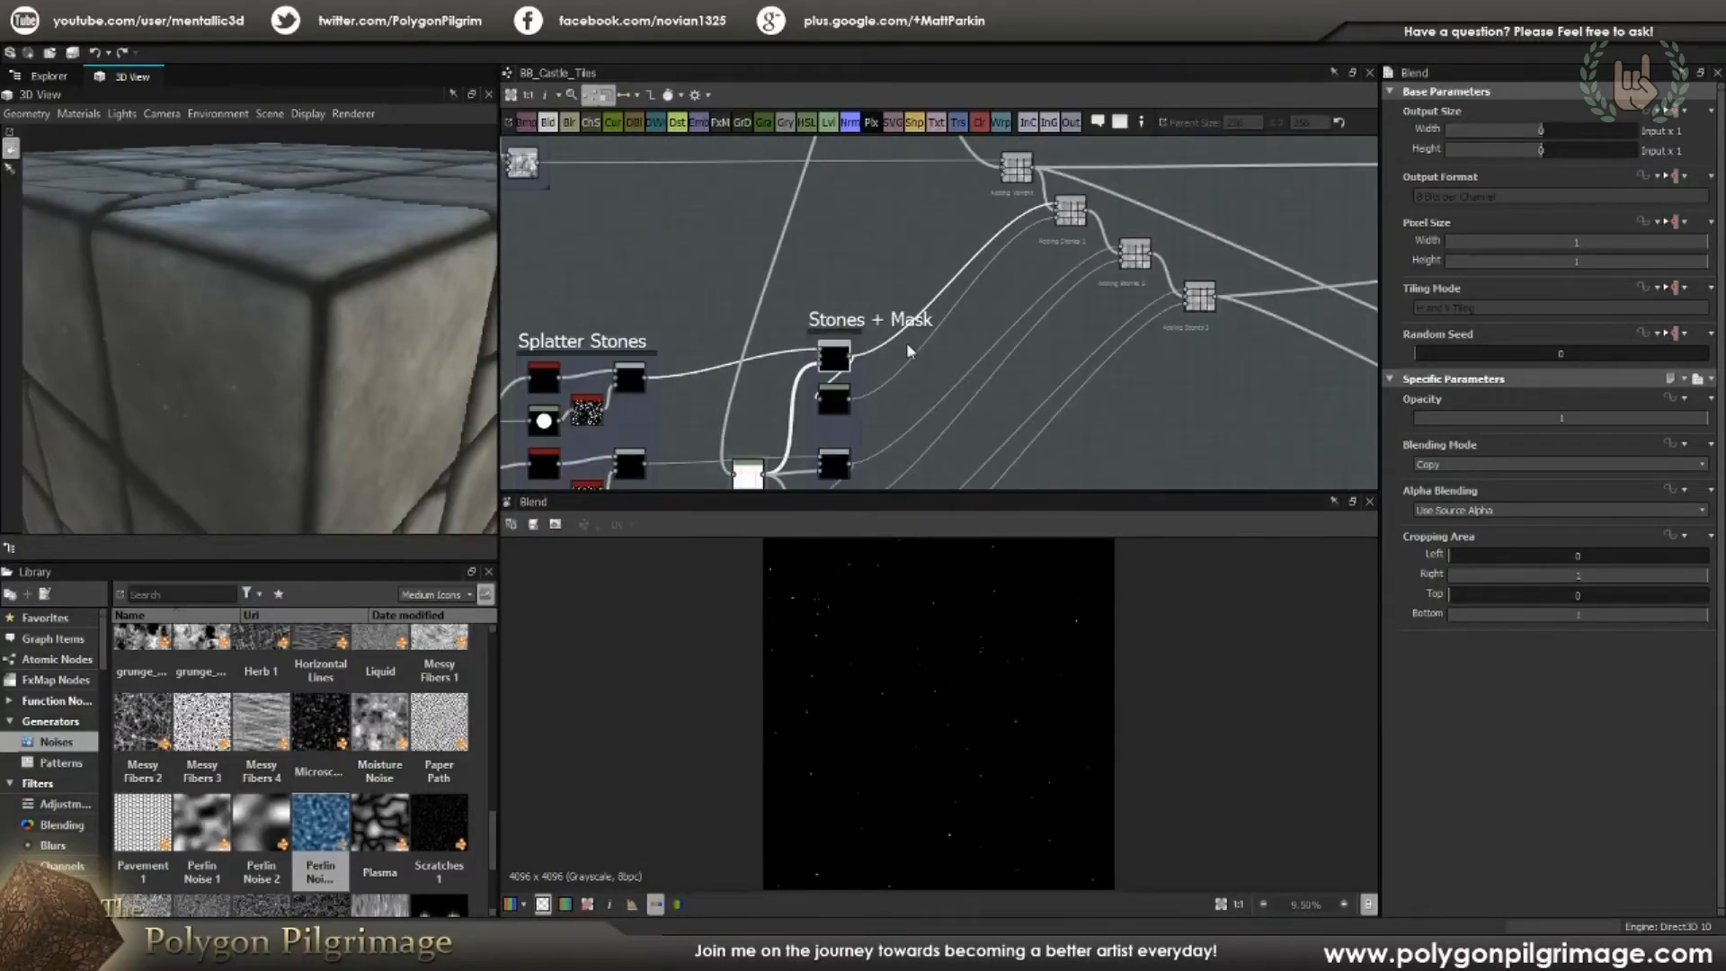
Step: Trace how the Levels mask node connects to the blends in the Stones + Mask frame
{"action": "middle_click_drag", "start_coordinate": [831, 431], "coordinate": [915, 279]}
{"action": "middle_click_drag", "start_coordinate": [921, 361], "coordinate": [916, 430]}
{"action": "scroll", "coordinate": [897, 286], "scroll_direction": "up", "scroll_amount": 2}
{"action": "middle_click_drag", "start_coordinate": [894, 286], "coordinate": [884, 357]}
{"action": "scroll", "coordinate": [911, 251], "scroll_direction": "up", "scroll_amount": 1}
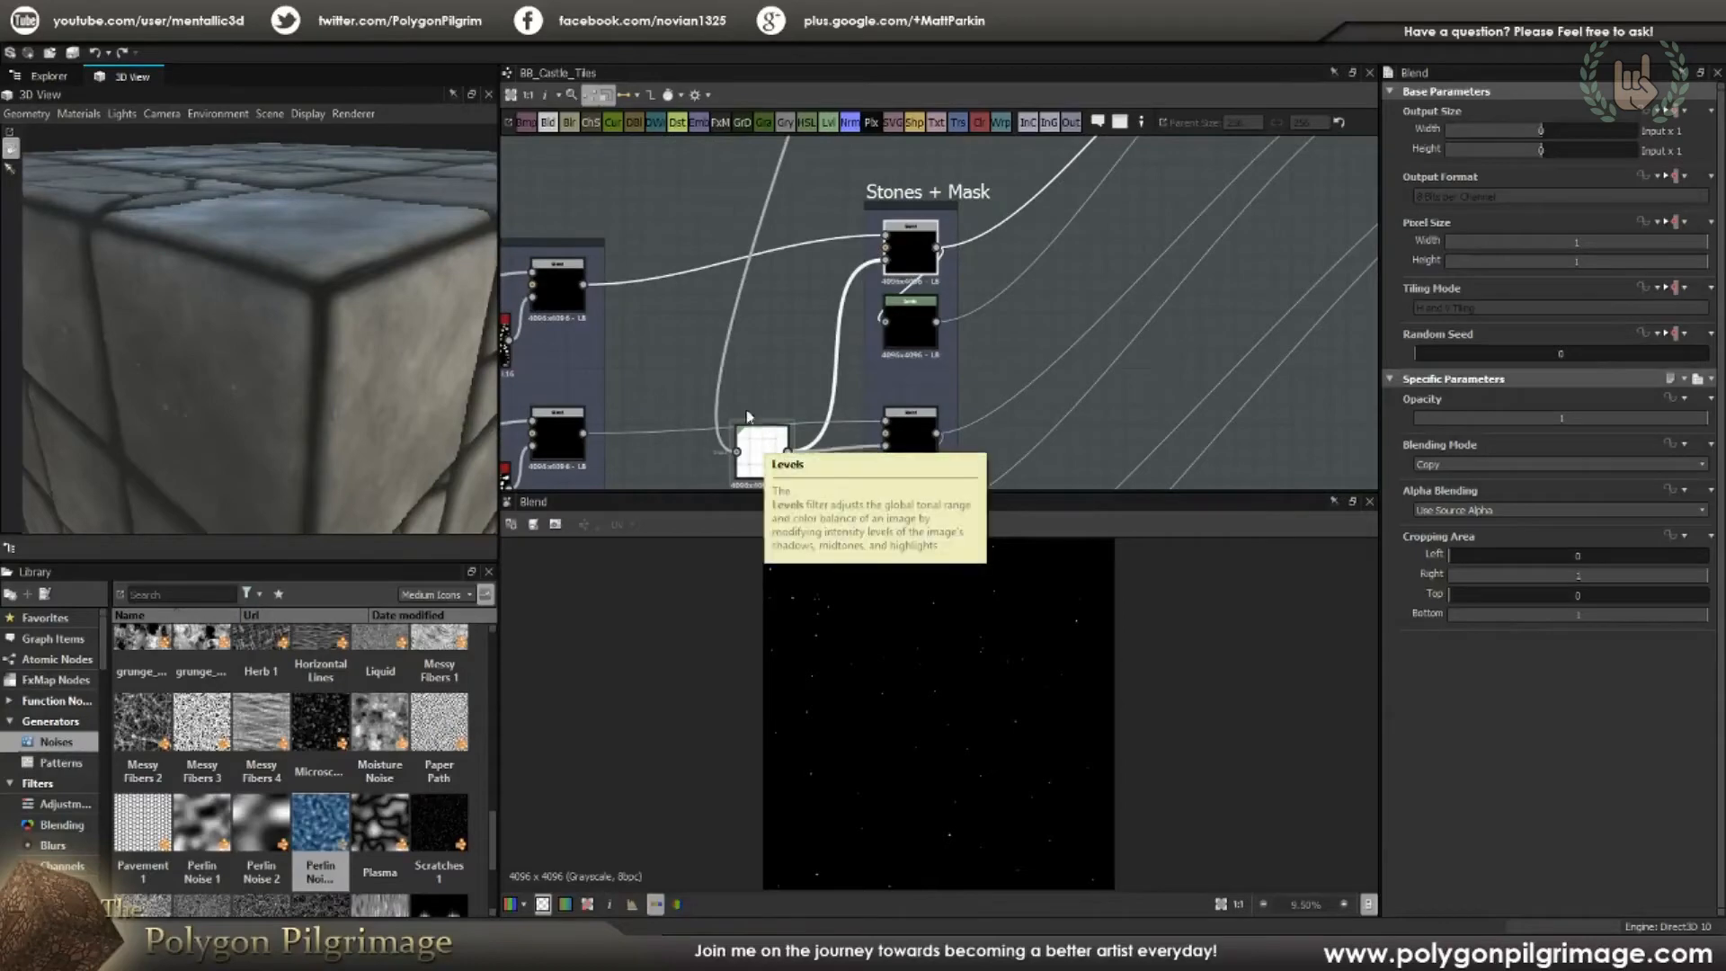
{"action": "middle_click_drag", "start_coordinate": [811, 401], "coordinate": [826, 308]}
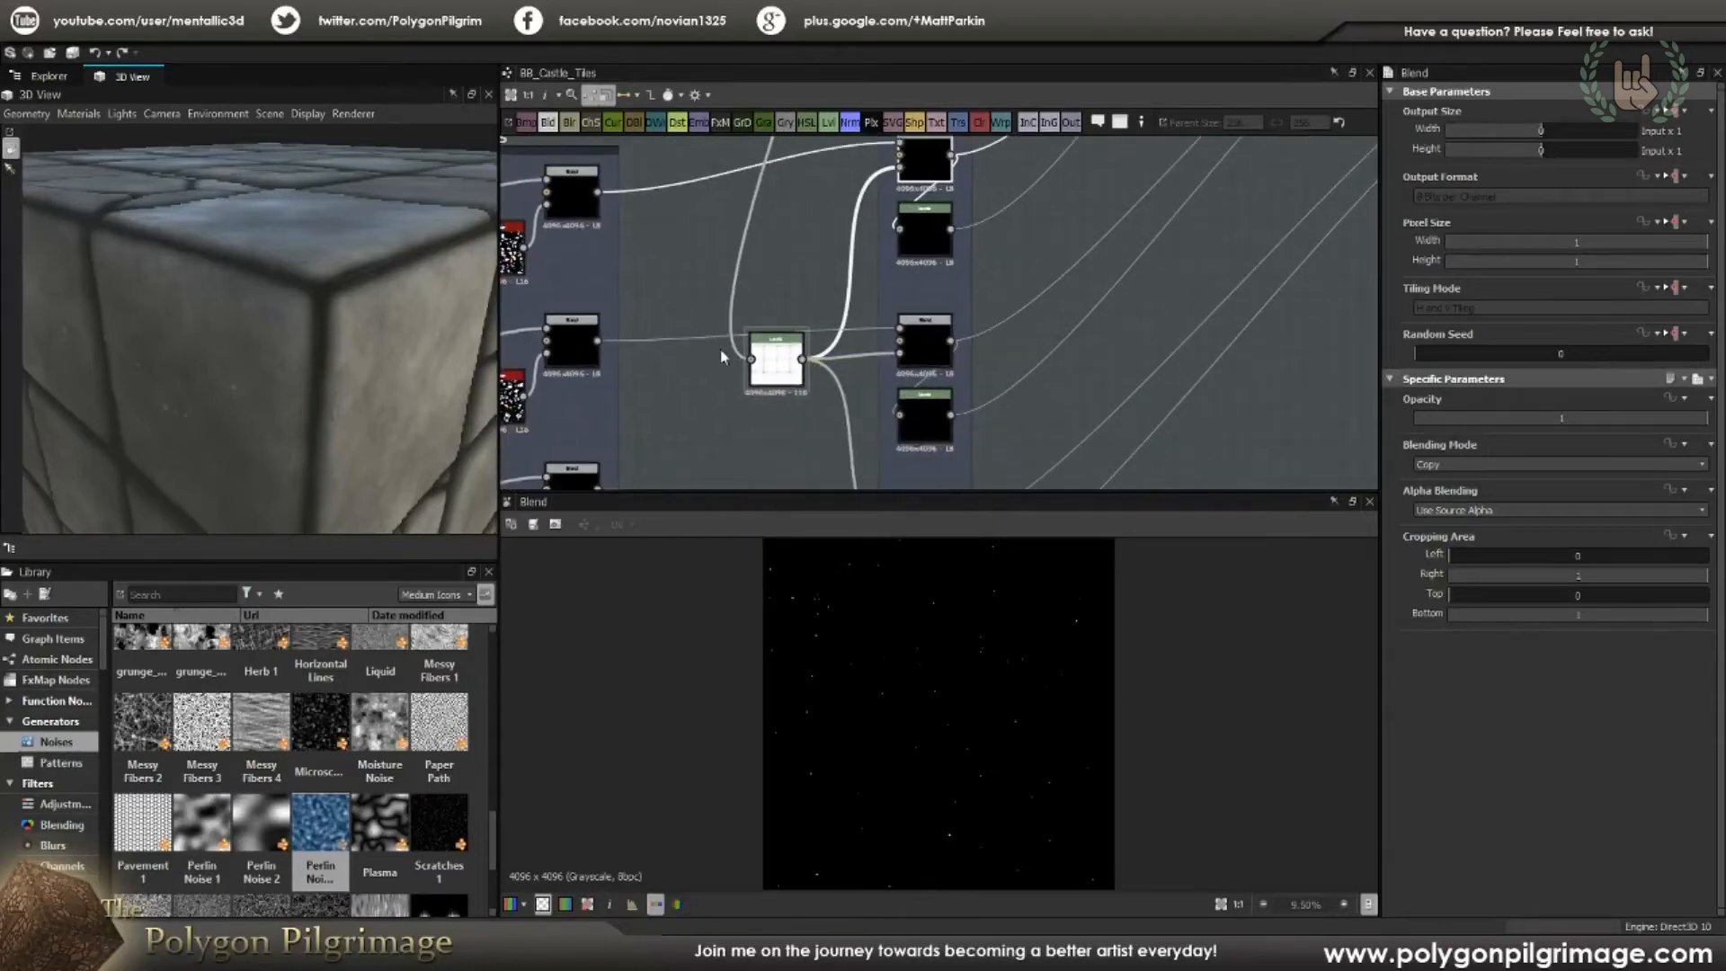
{"action": "scroll", "coordinate": [1011, 363], "scroll_direction": "down", "scroll_amount": 4}
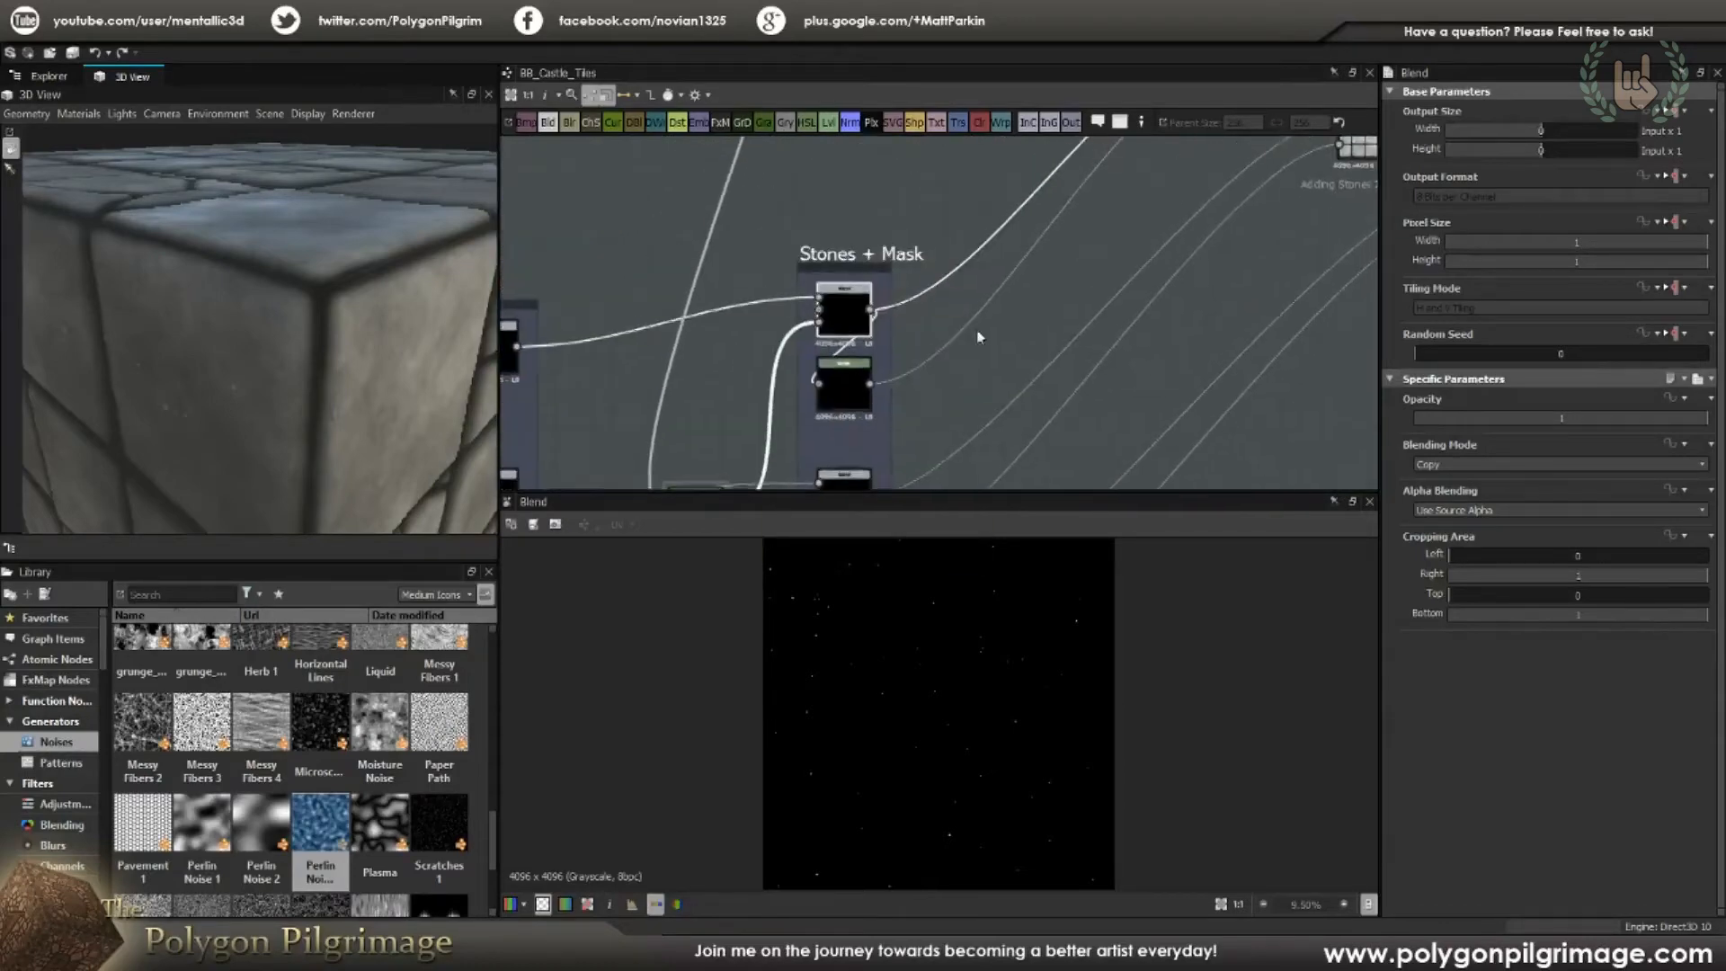
Step: Preview the Subtract Blend node in the Micro Pitting frame that feeds Adding Varient
{"action": "scroll", "coordinate": [1000, 290], "scroll_direction": "up", "scroll_amount": 3}
{"action": "double_click", "coordinate": [972, 339]}
{"action": "scroll", "coordinate": [958, 369], "scroll_direction": "up", "scroll_amount": 2}
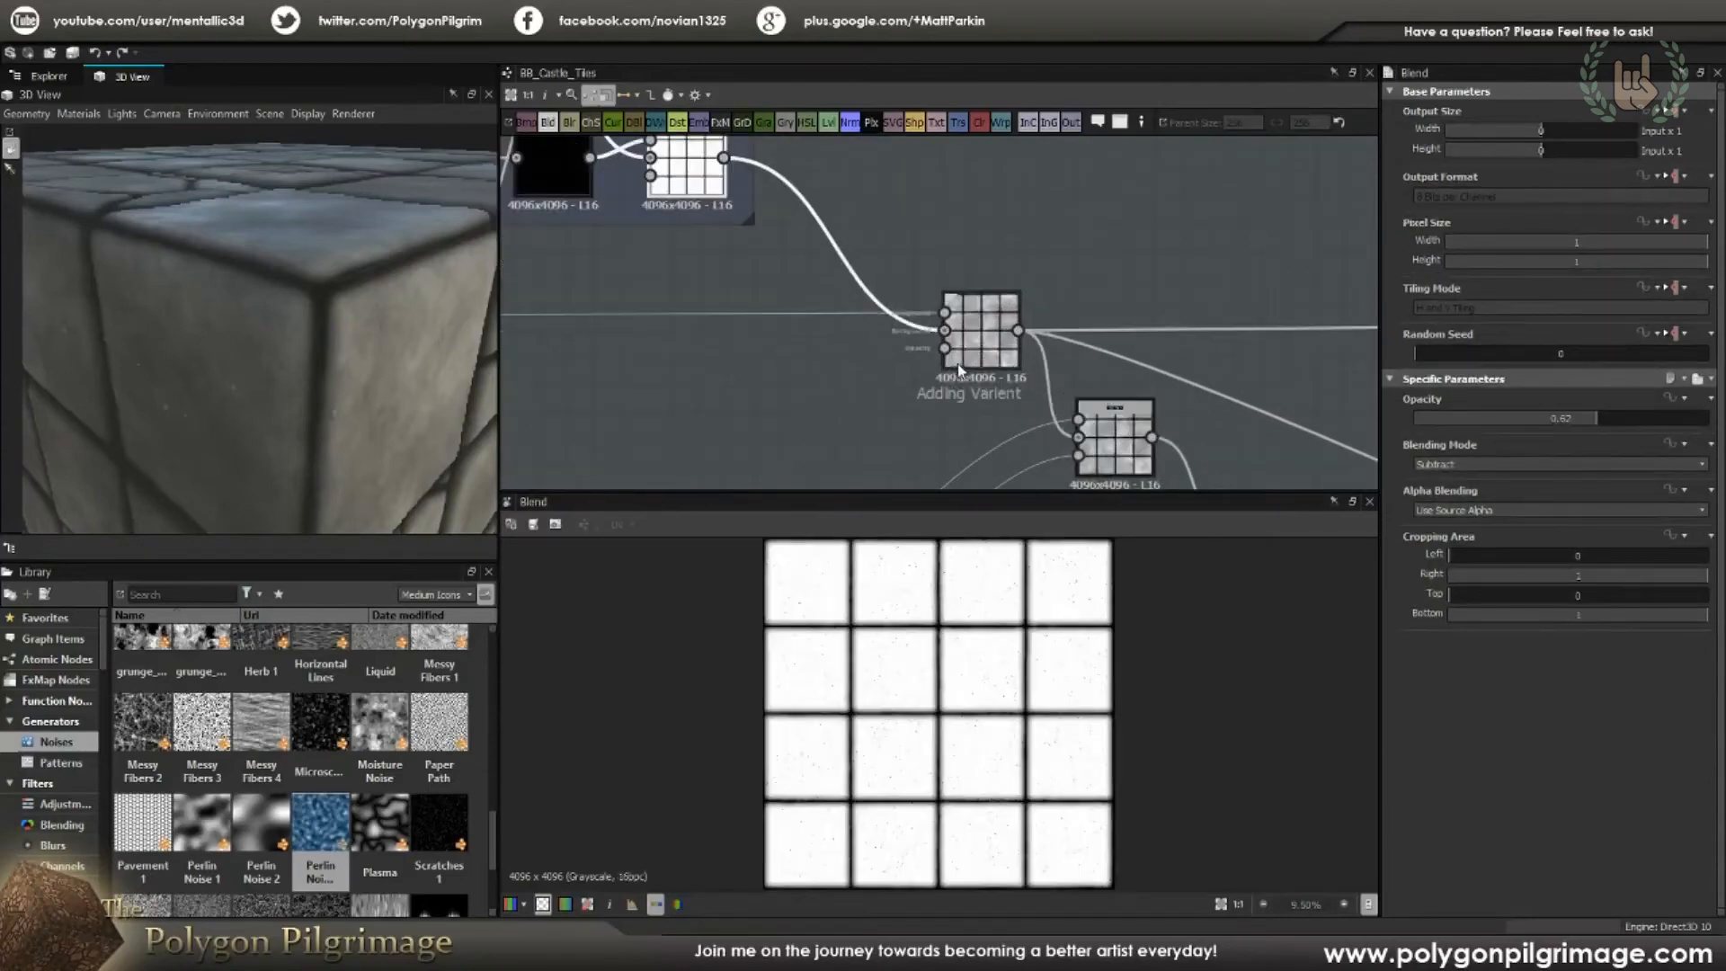
Step: Preview the Adding Varient blend and examine the tile surface variation up close
{"action": "double_click", "coordinate": [975, 343]}
{"action": "scroll", "coordinate": [975, 344], "scroll_direction": "down", "scroll_amount": 4}
{"action": "middle_click_drag", "start_coordinate": [917, 358], "coordinate": [1283, 356]}
{"action": "middle_click_drag", "start_coordinate": [1013, 360], "coordinate": [809, 366]}
{"action": "middle_click_drag", "start_coordinate": [1225, 356], "coordinate": [1063, 366]}
{"action": "scroll", "coordinate": [1054, 373], "scroll_direction": "up", "scroll_amount": 2}
{"action": "scroll", "coordinate": [1054, 371], "scroll_direction": "up", "scroll_amount": 2}
{"action": "scroll", "coordinate": [973, 646], "scroll_direction": "up", "scroll_amount": 5}
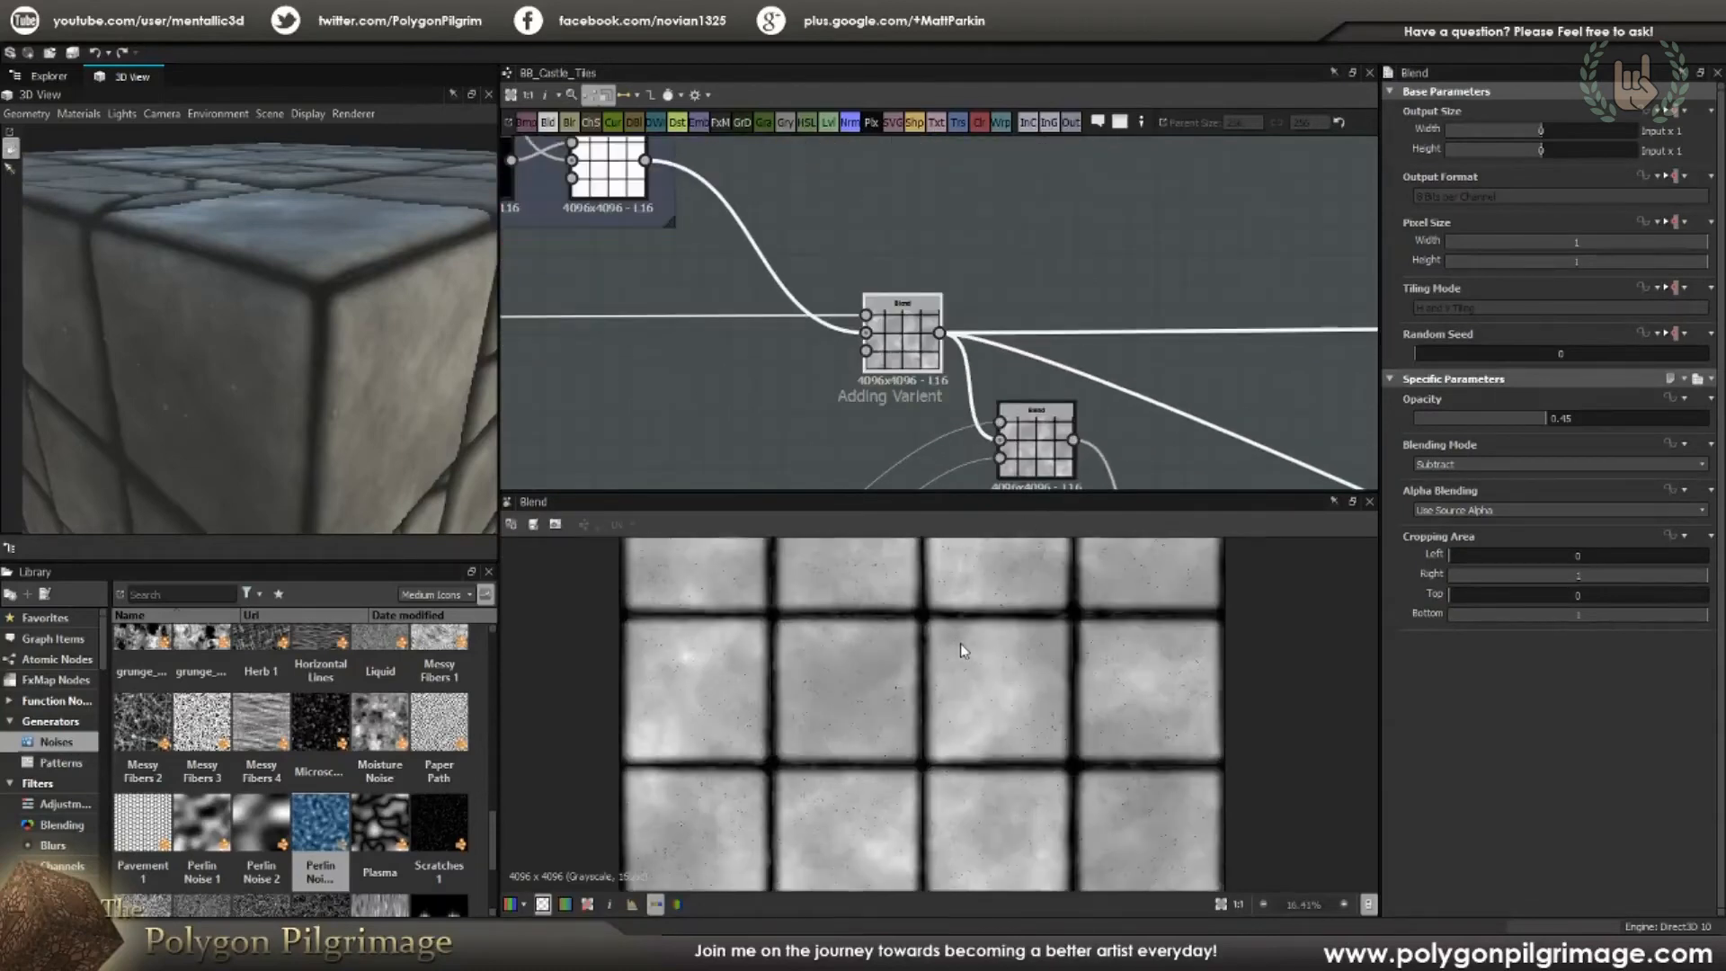
{"action": "middle_click_drag", "start_coordinate": [981, 655], "coordinate": [975, 681]}
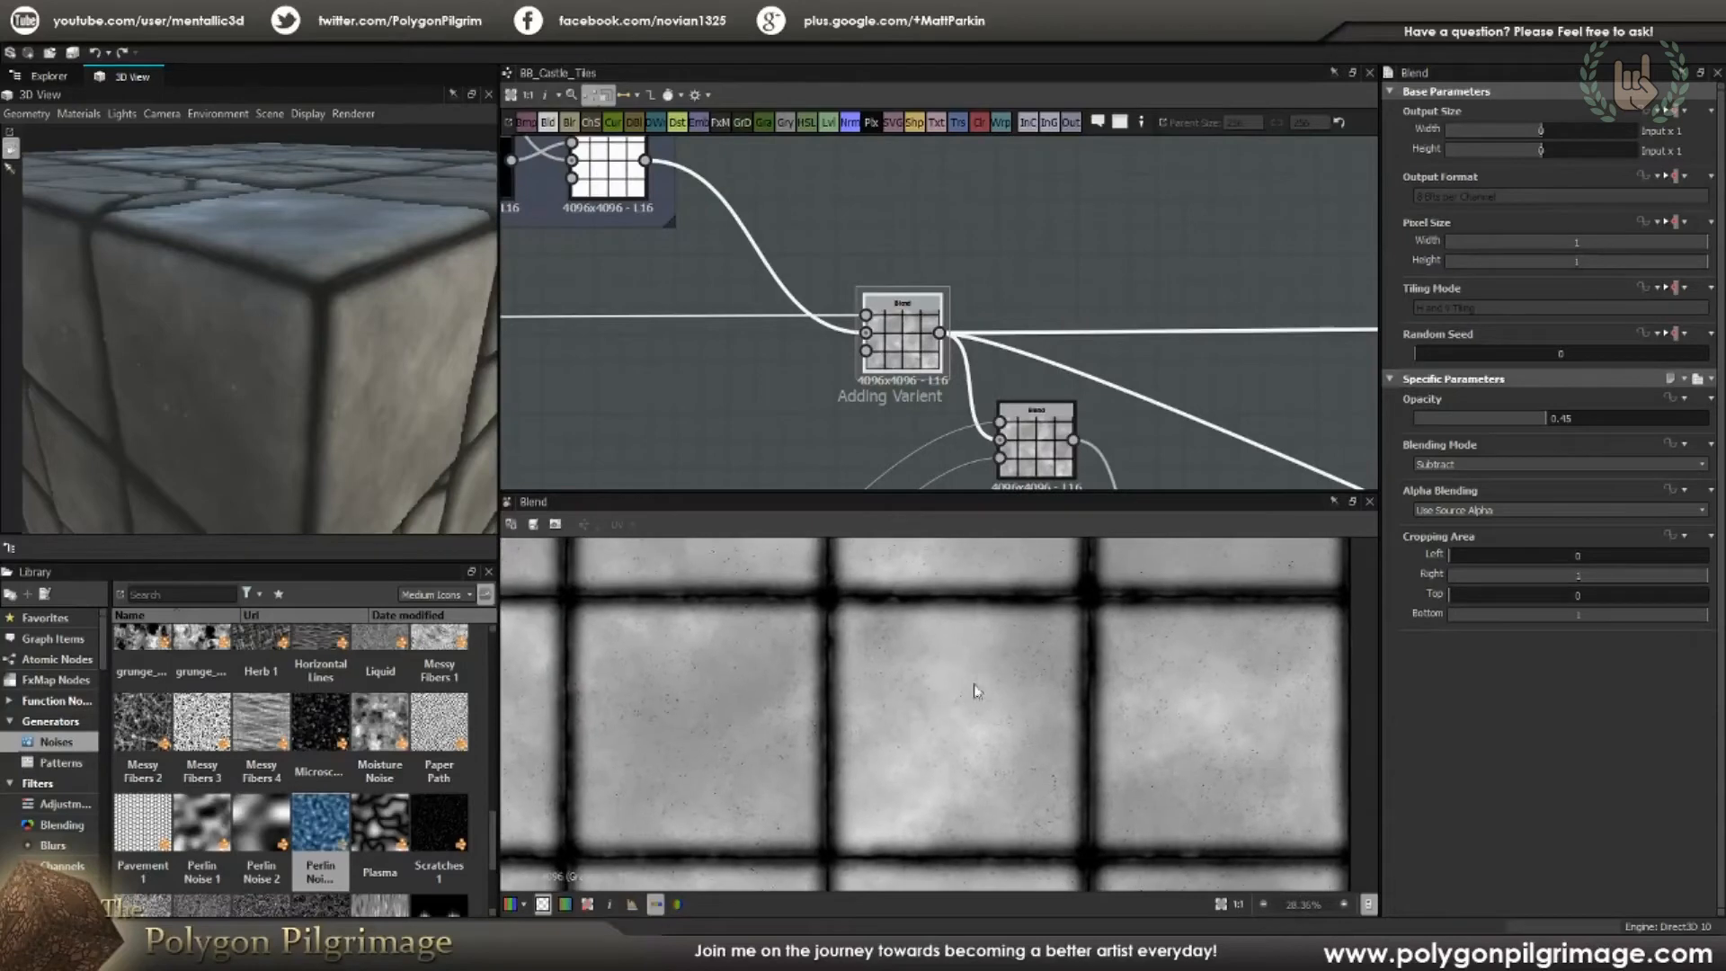
Step: Preview the Adding Stones 1 blend and examine the small stones added across the tiles
{"action": "middle_click_drag", "start_coordinate": [975, 442], "coordinate": [967, 323]}
{"action": "left_click", "coordinate": [1029, 342]}
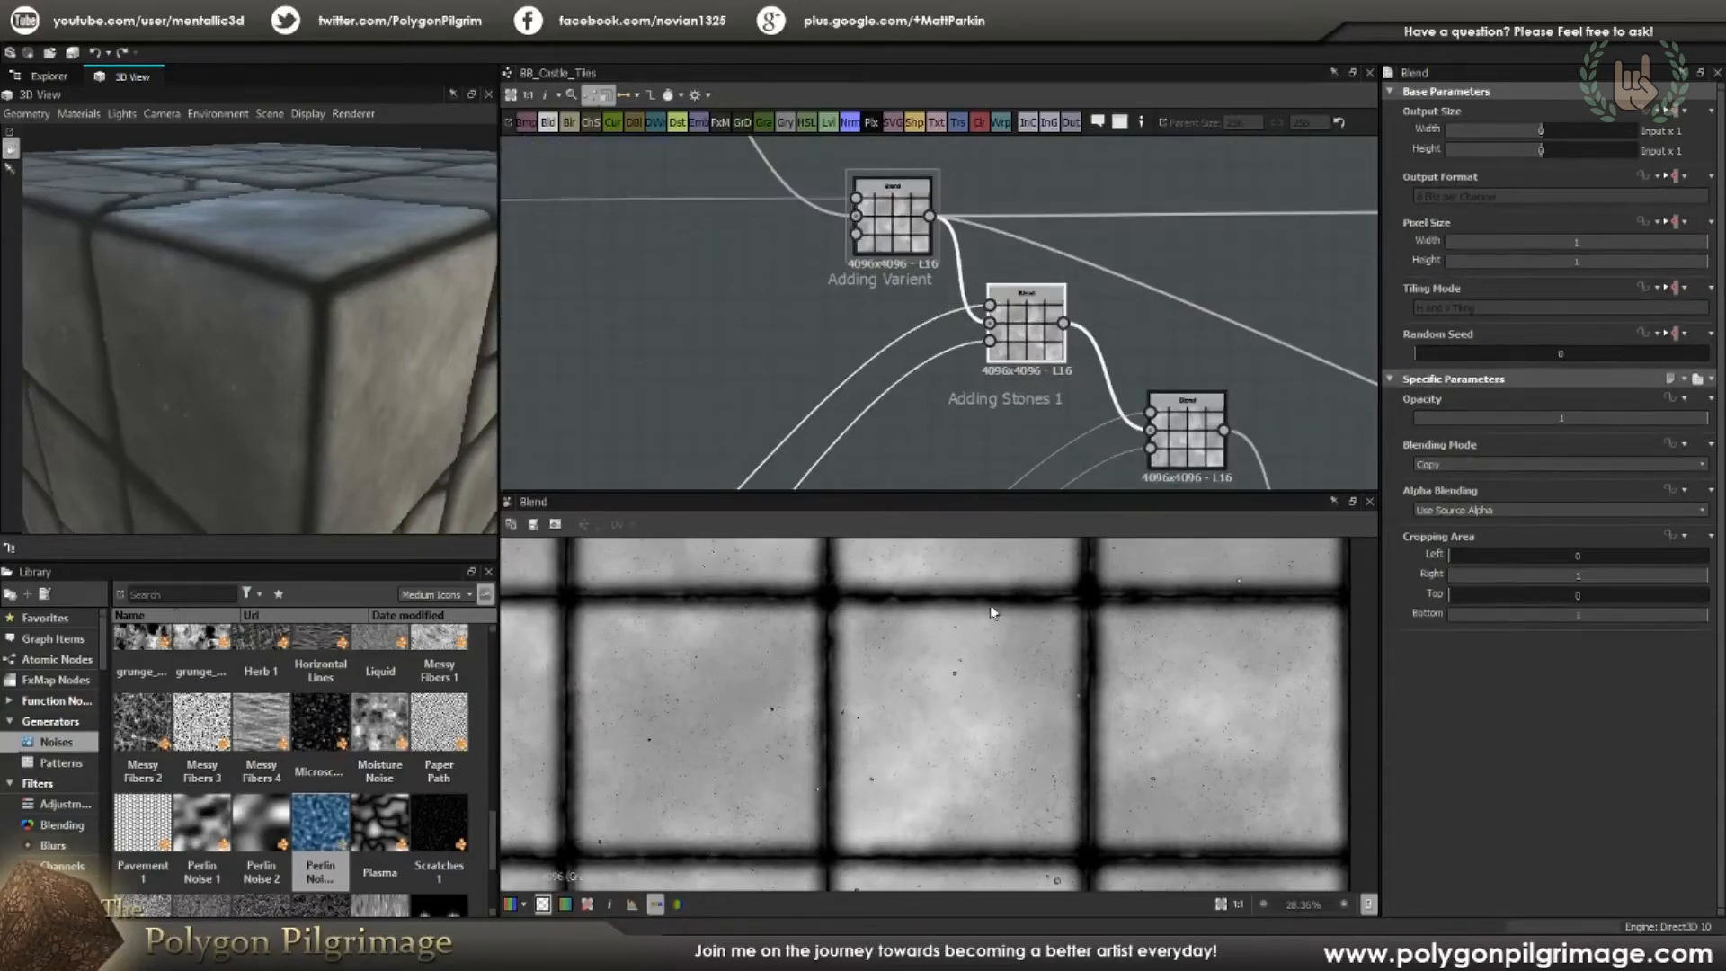
{"action": "mouse_move", "coordinate": [913, 684]}
{"action": "middle_mouse_down"}
{"action": "mouse_move", "coordinate": [1033, 630]}
{"action": "mouse_move", "coordinate": [1008, 738]}
{"action": "mouse_move", "coordinate": [902, 662]}
{"action": "mouse_move", "coordinate": [897, 807]}
{"action": "mouse_move", "coordinate": [929, 711]}
{"action": "middle_mouse_up"}
{"action": "middle_click_drag", "start_coordinate": [993, 658], "coordinate": [988, 696]}
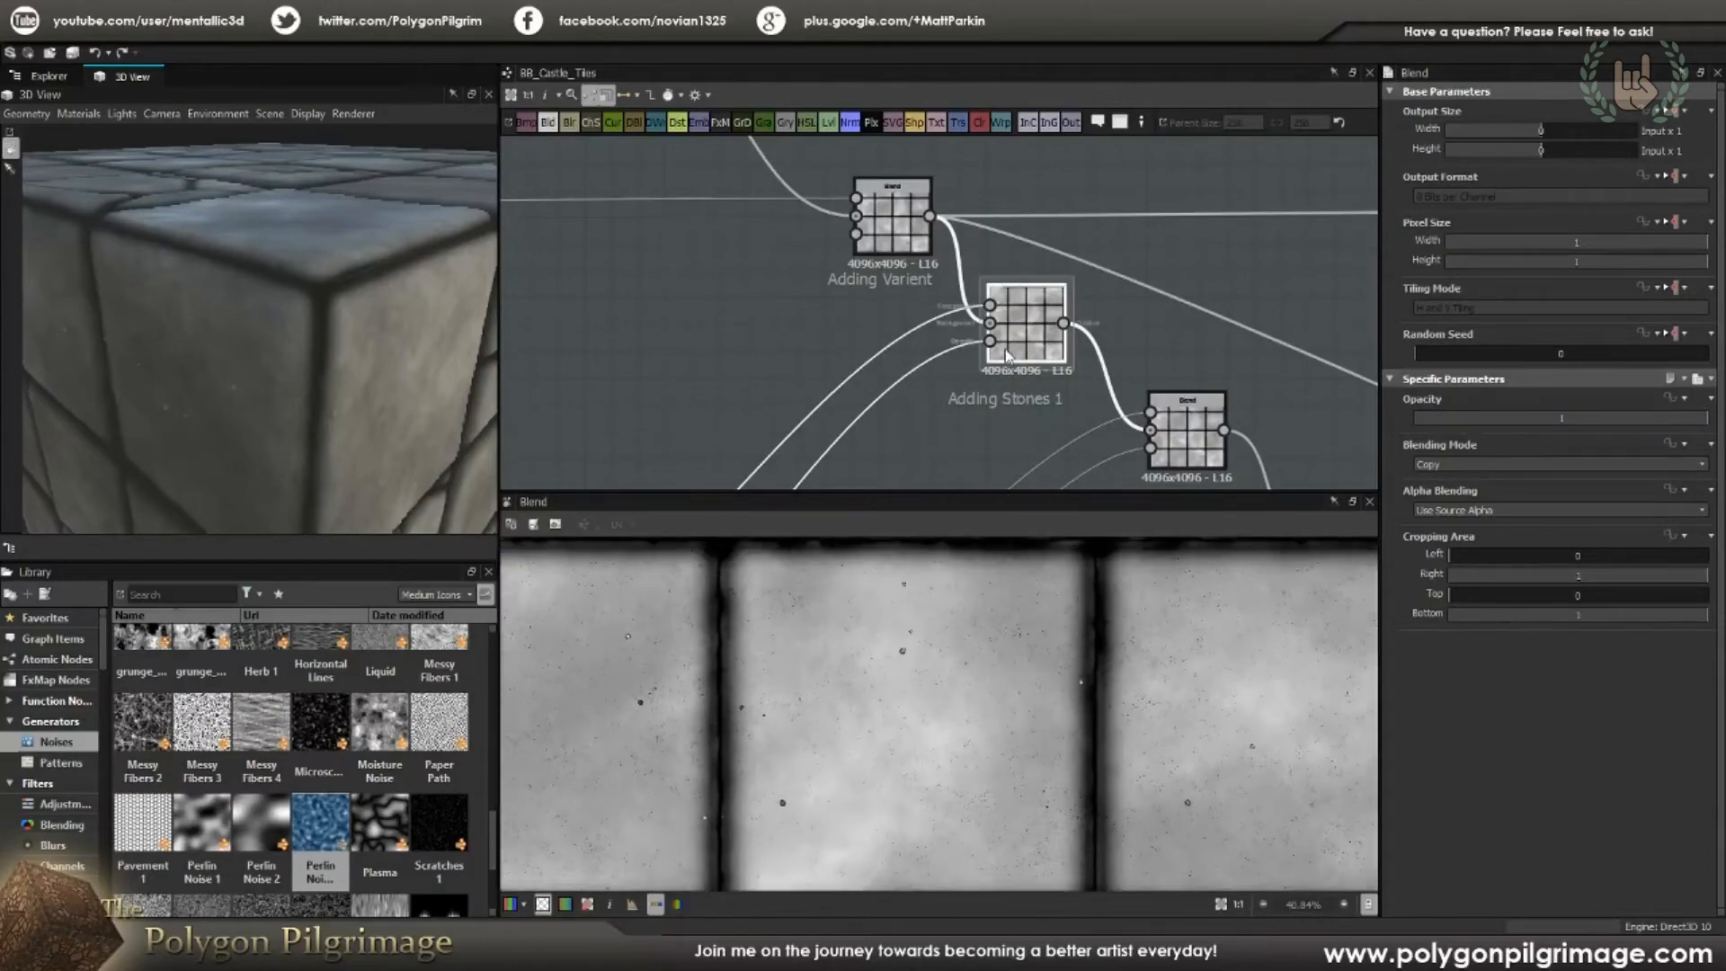
Step: Compare the outputs of the first Blend and Levels pair in the Stones + Mask frame
{"action": "scroll", "coordinate": [1012, 367], "scroll_direction": "down", "scroll_amount": 3}
{"action": "middle_click_drag", "start_coordinate": [947, 359], "coordinate": [987, 212]}
{"action": "middle_click_drag", "start_coordinate": [899, 370], "coordinate": [936, 297]}
{"action": "scroll", "coordinate": [822, 375], "scroll_direction": "up", "scroll_amount": 2}
{"action": "left_click", "coordinate": [803, 362]}
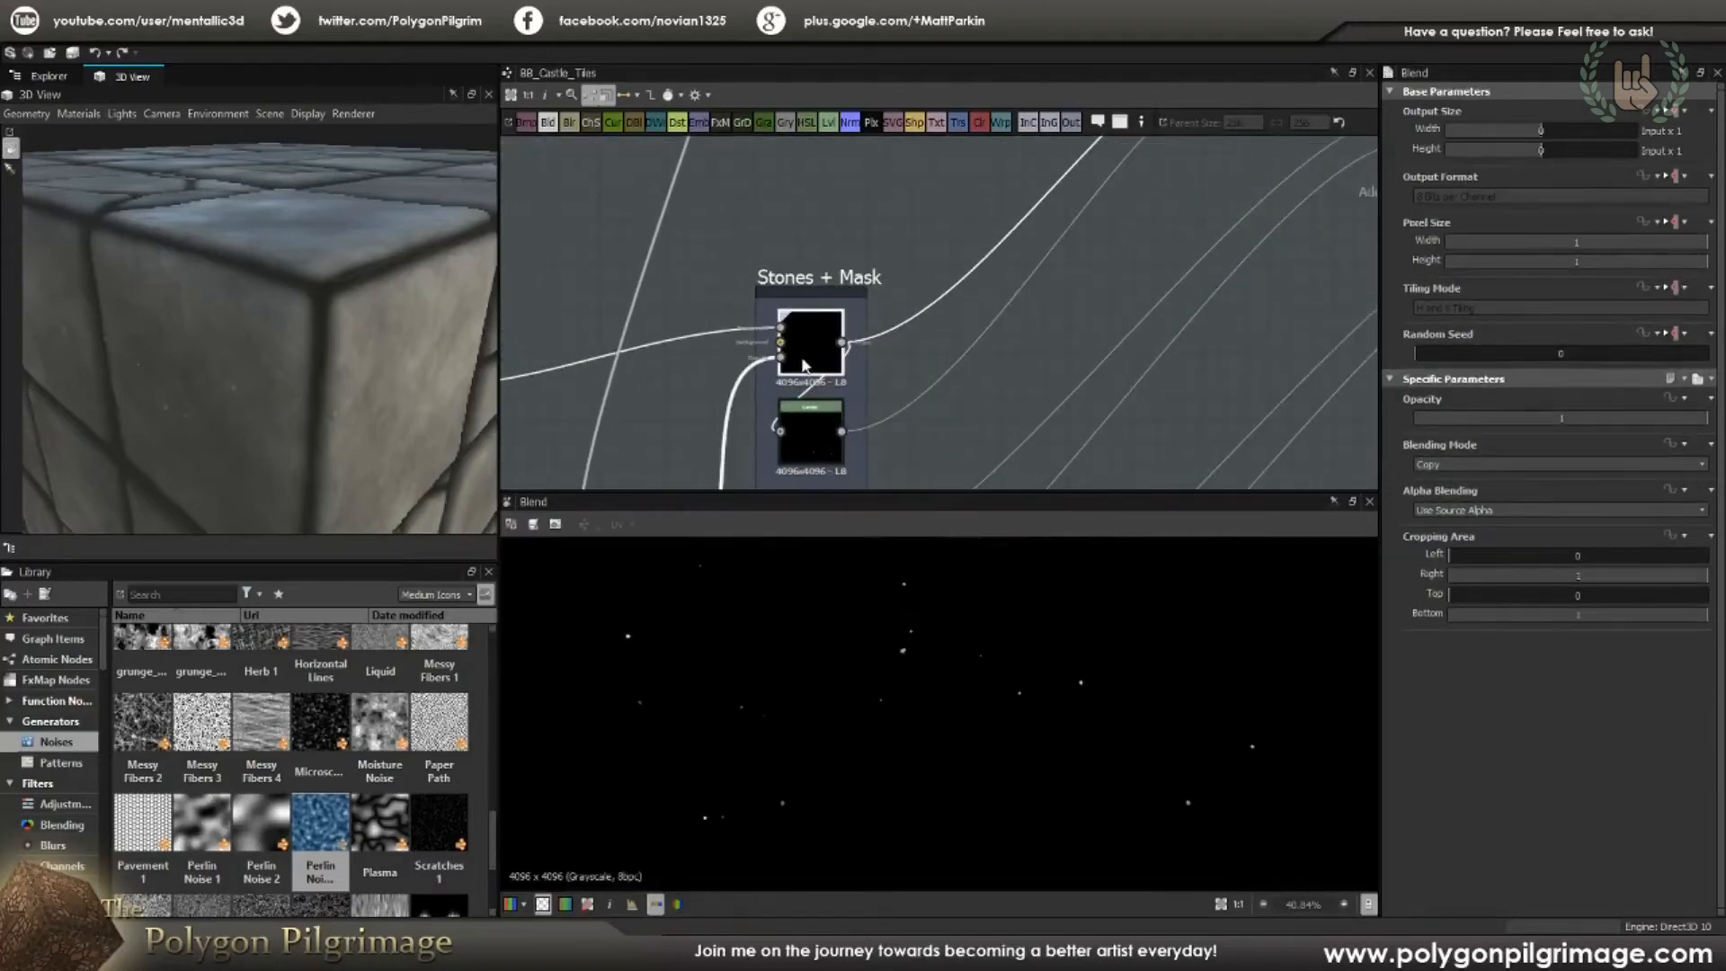
{"action": "double_click", "coordinate": [814, 418]}
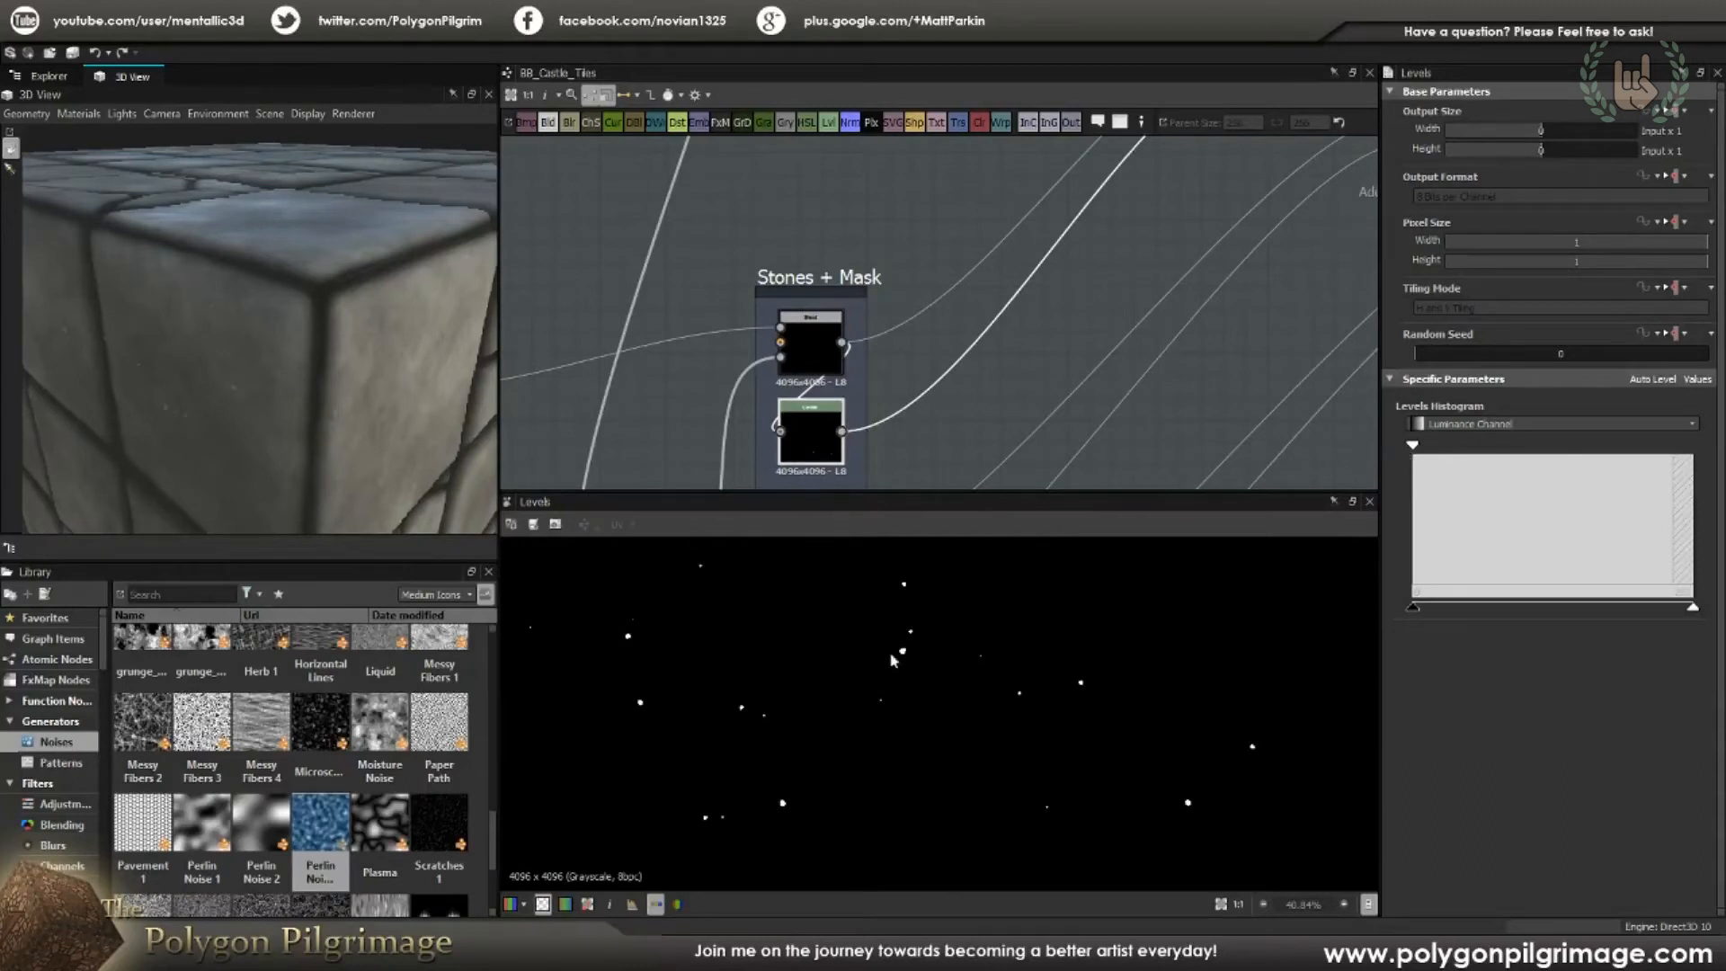
{"action": "scroll", "coordinate": [911, 661], "scroll_direction": "up", "scroll_amount": 1}
Step: Preview the Adding Stones 1 blend again to examine how its Levels mask places stones on the tiles
{"action": "scroll", "coordinate": [914, 645], "scroll_direction": "down", "scroll_amount": 4}
{"action": "middle_click_drag", "start_coordinate": [1050, 271], "coordinate": [785, 471]}
{"action": "double_click", "coordinate": [1037, 256]}
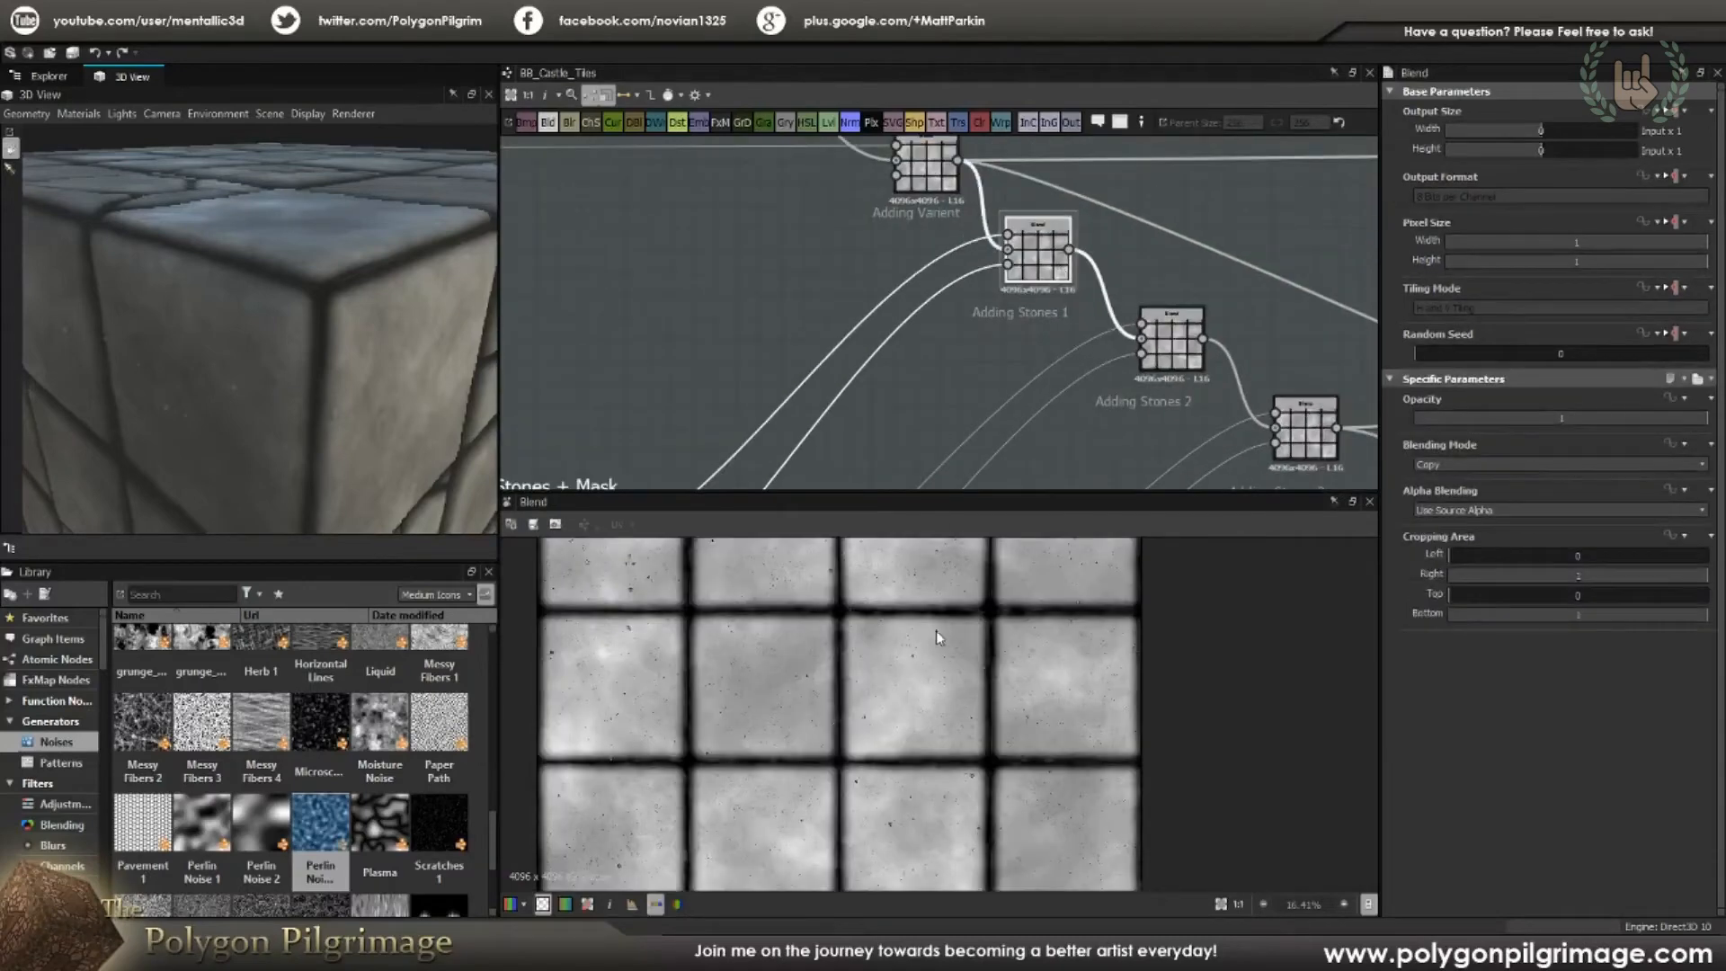
{"action": "scroll", "coordinate": [905, 676], "scroll_direction": "up", "scroll_amount": 5}
{"action": "scroll", "coordinate": [923, 697], "scroll_direction": "down", "scroll_amount": 6}
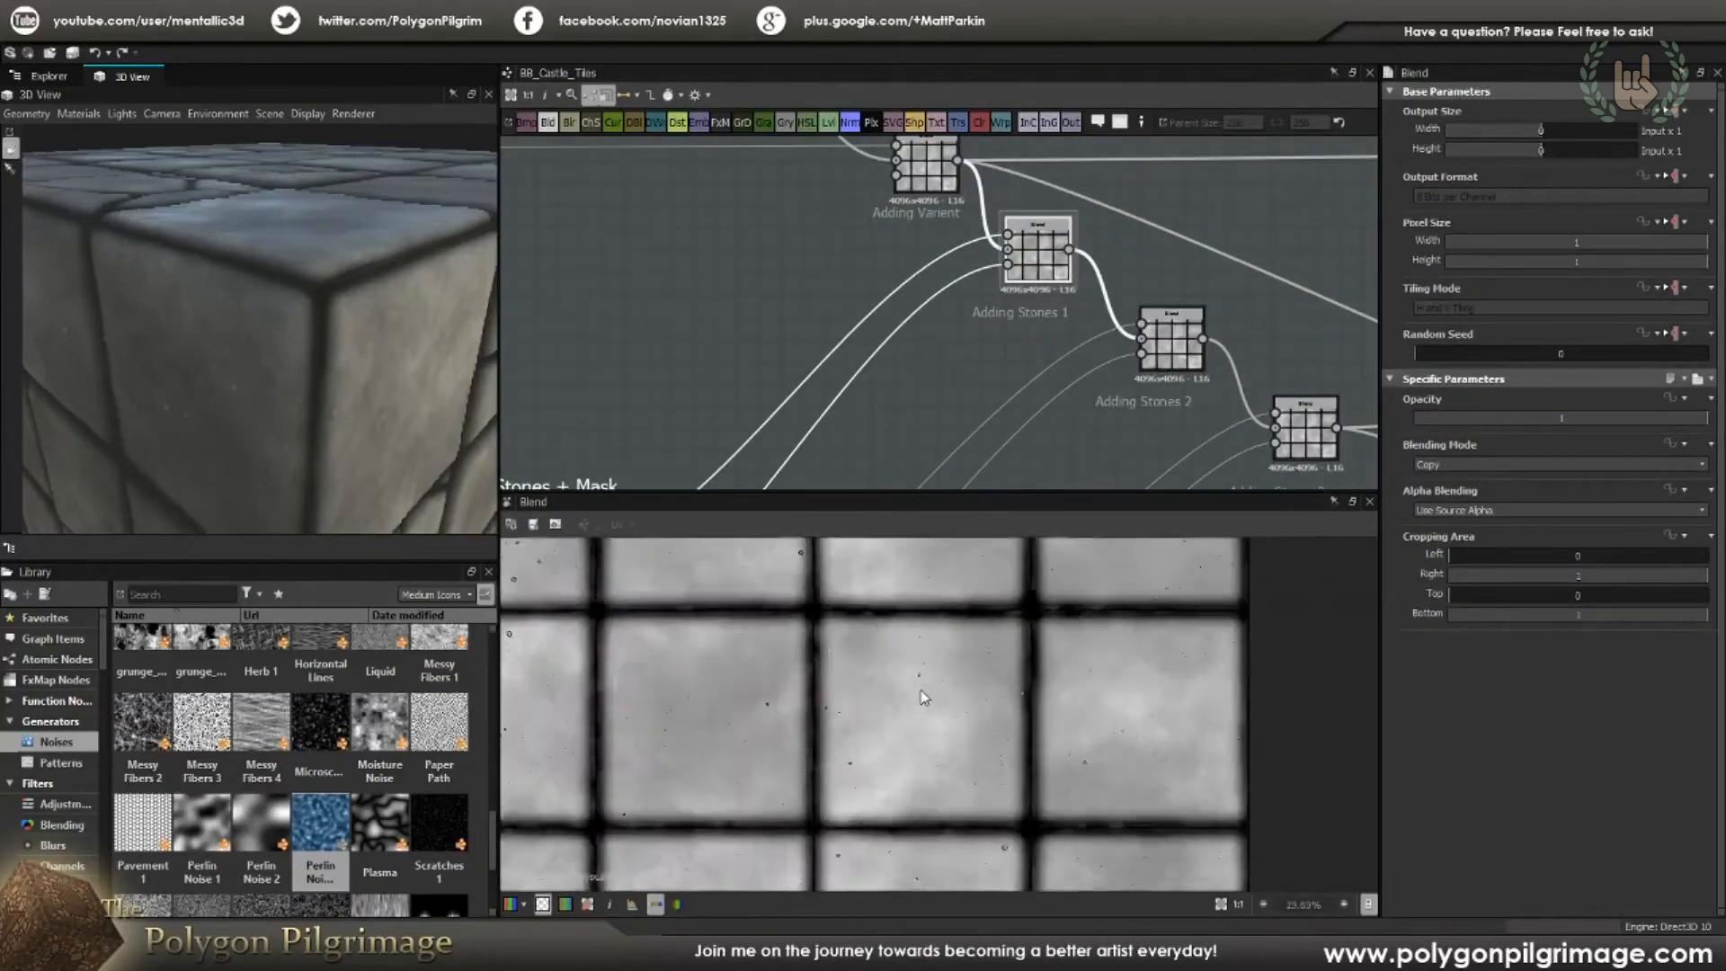
Step: Preview the Adding Stones 2 blend, compare it with Adding Stones 1, and check its opacity and blending mode
{"action": "middle_click_drag", "start_coordinate": [1073, 359], "coordinate": [1049, 302]}
{"action": "double_click", "coordinate": [1149, 310]}
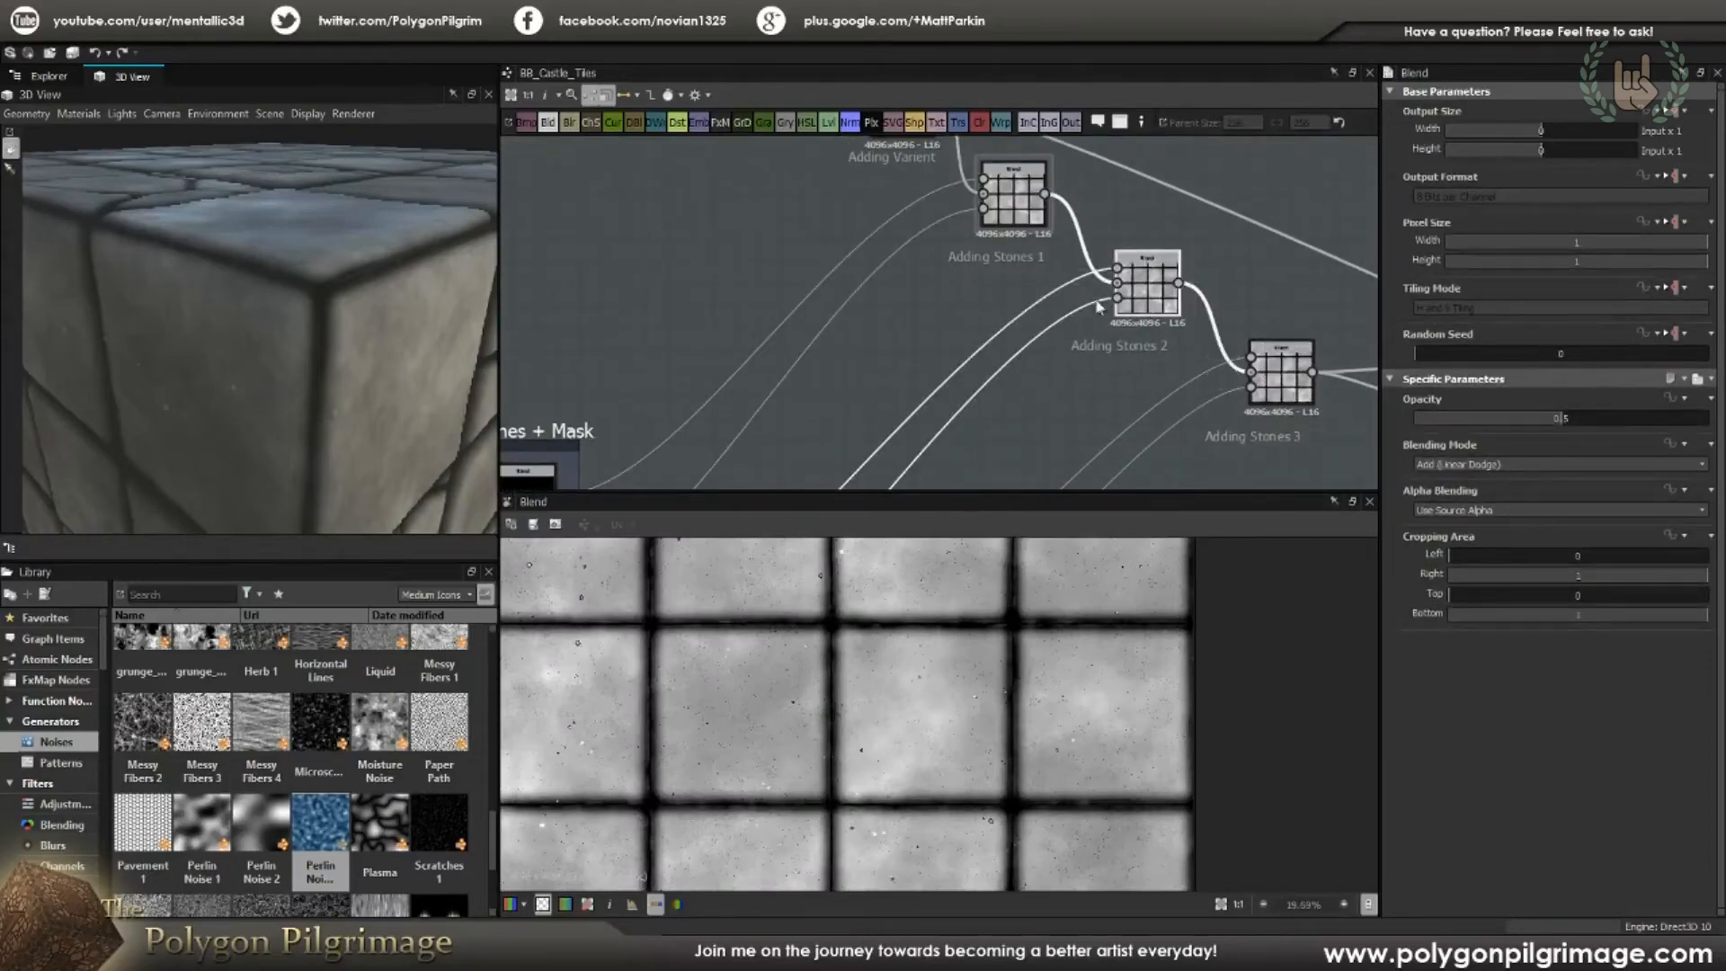
{"action": "middle_click_drag", "start_coordinate": [1033, 218], "coordinate": [984, 286]}
{"action": "double_click", "coordinate": [962, 261]}
{"action": "middle_click_drag", "start_coordinate": [1057, 337], "coordinate": [984, 297]}
{"action": "double_click", "coordinate": [1002, 299]}
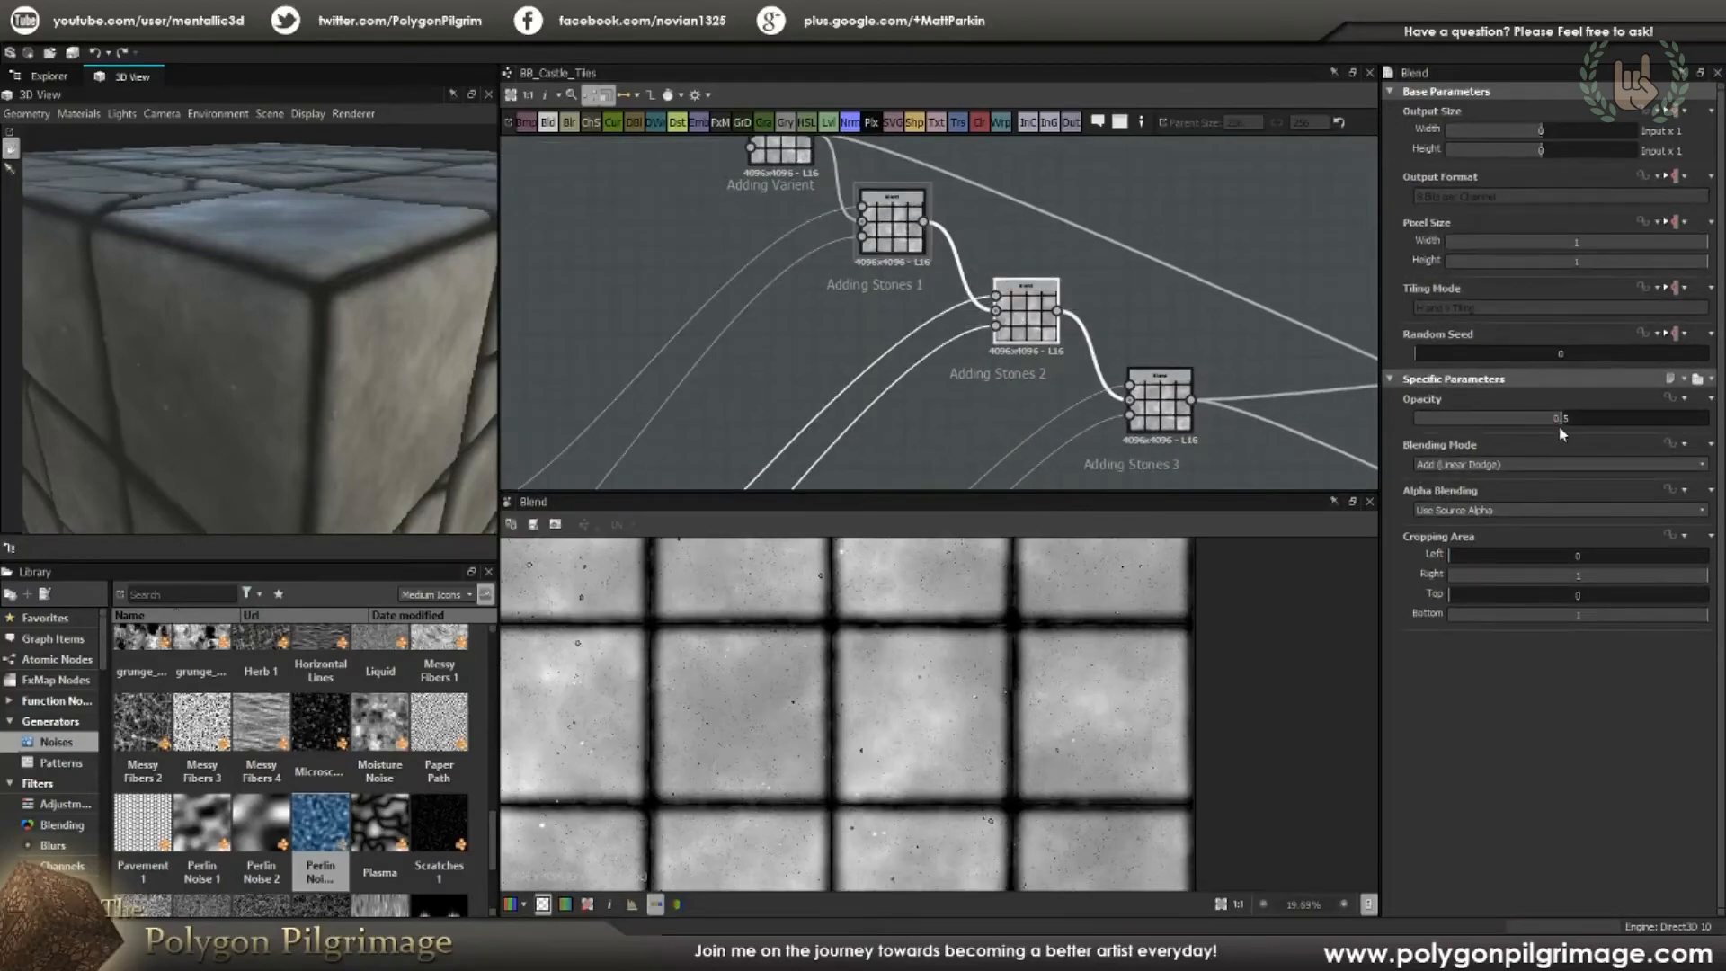
Step: Preview the Adding Stones 3 blend and examine the stones scattered over the individual tiles up close
{"action": "middle_click_drag", "start_coordinate": [1133, 382], "coordinate": [1088, 323]}
{"action": "double_click", "coordinate": [1090, 327]}
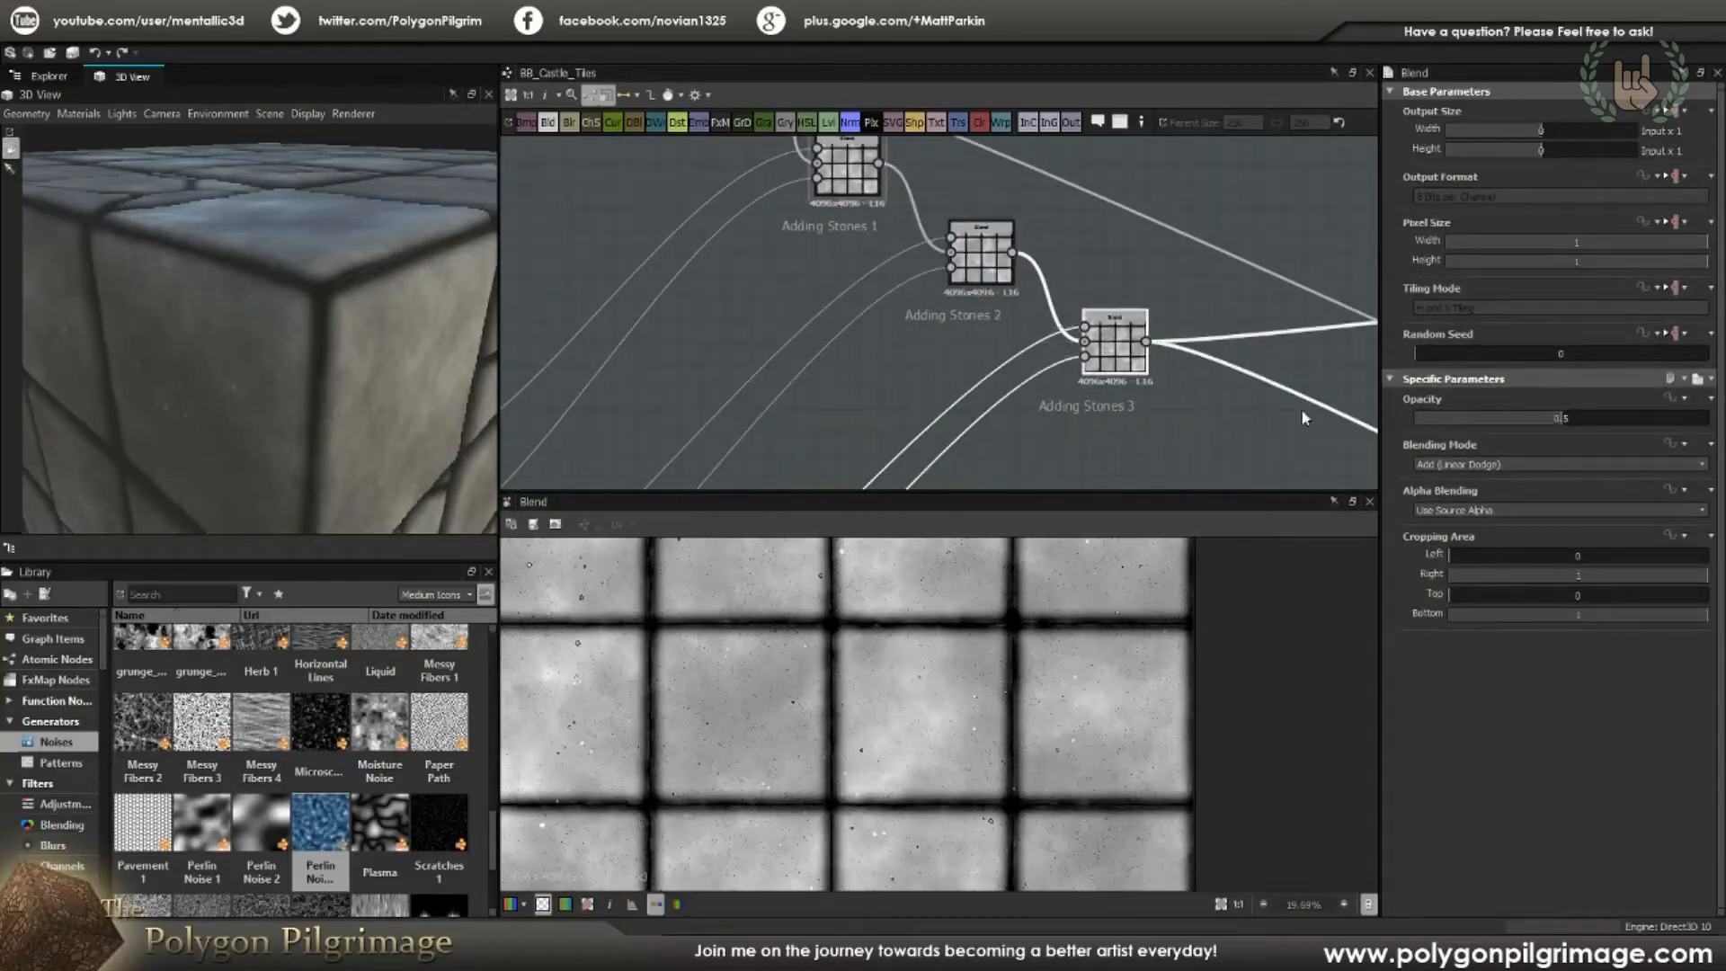
{"action": "scroll", "coordinate": [963, 758], "scroll_direction": "up", "scroll_amount": 2}
{"action": "middle_click_drag", "start_coordinate": [978, 667], "coordinate": [918, 703]}
{"action": "middle_click_drag", "start_coordinate": [1059, 632], "coordinate": [1061, 697]}
{"action": "middle_click_drag", "start_coordinate": [962, 652], "coordinate": [1039, 720]}
{"action": "middle_click_drag", "start_coordinate": [1027, 656], "coordinate": [924, 733]}
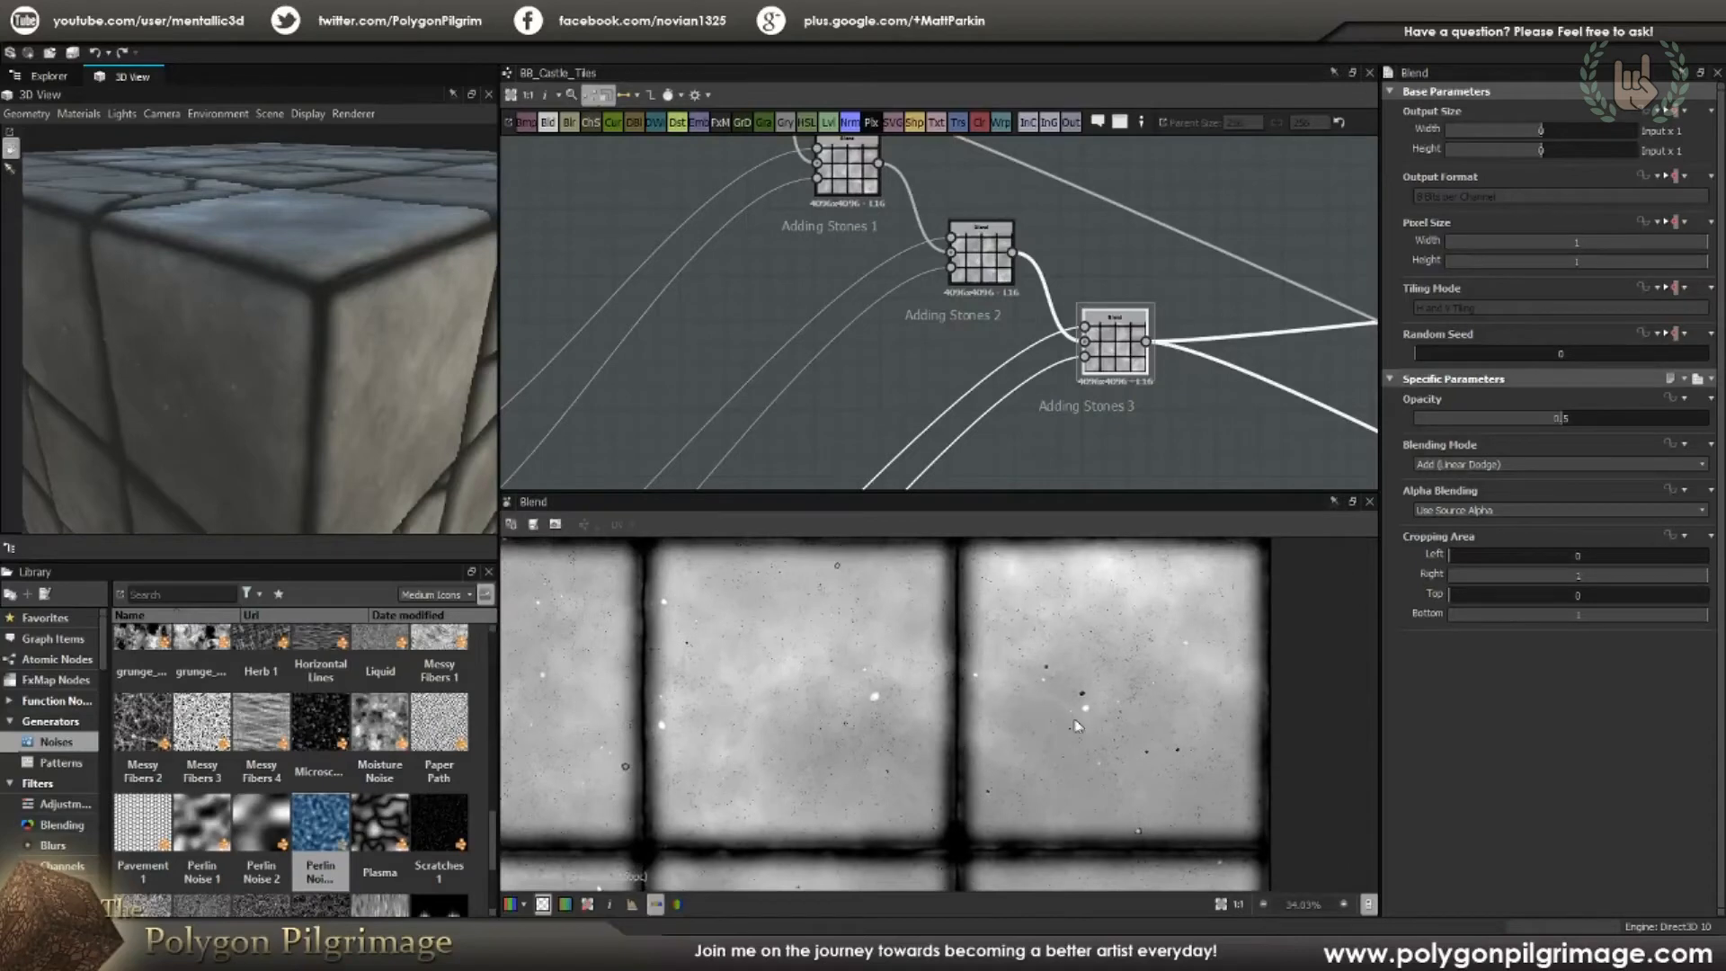
{"action": "middle_click_drag", "start_coordinate": [755, 722], "coordinate": [897, 691]}
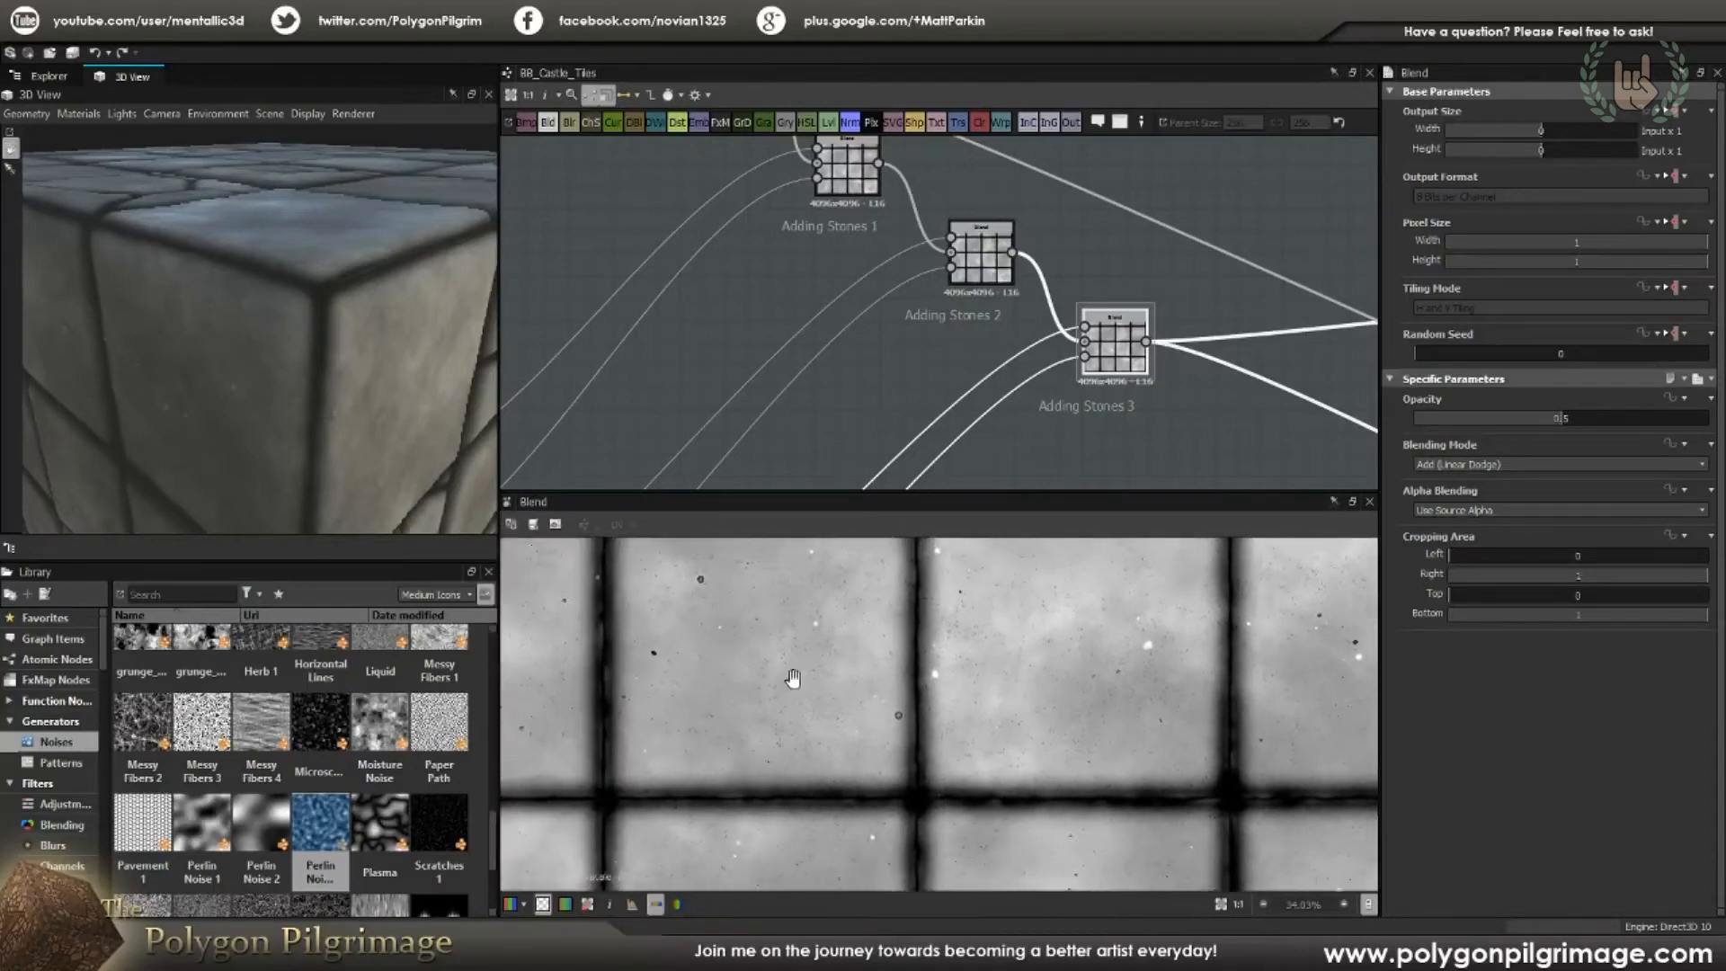
{"action": "middle_click_drag", "start_coordinate": [761, 672], "coordinate": [944, 728]}
{"action": "middle_click_drag", "start_coordinate": [807, 724], "coordinate": [935, 677]}
{"action": "mouse_move", "coordinate": [790, 755]}
{"action": "middle_mouse_down"}
{"action": "mouse_move", "coordinate": [790, 703]}
{"action": "mouse_move", "coordinate": [820, 730]}
{"action": "mouse_move", "coordinate": [819, 688]}
{"action": "middle_mouse_up"}
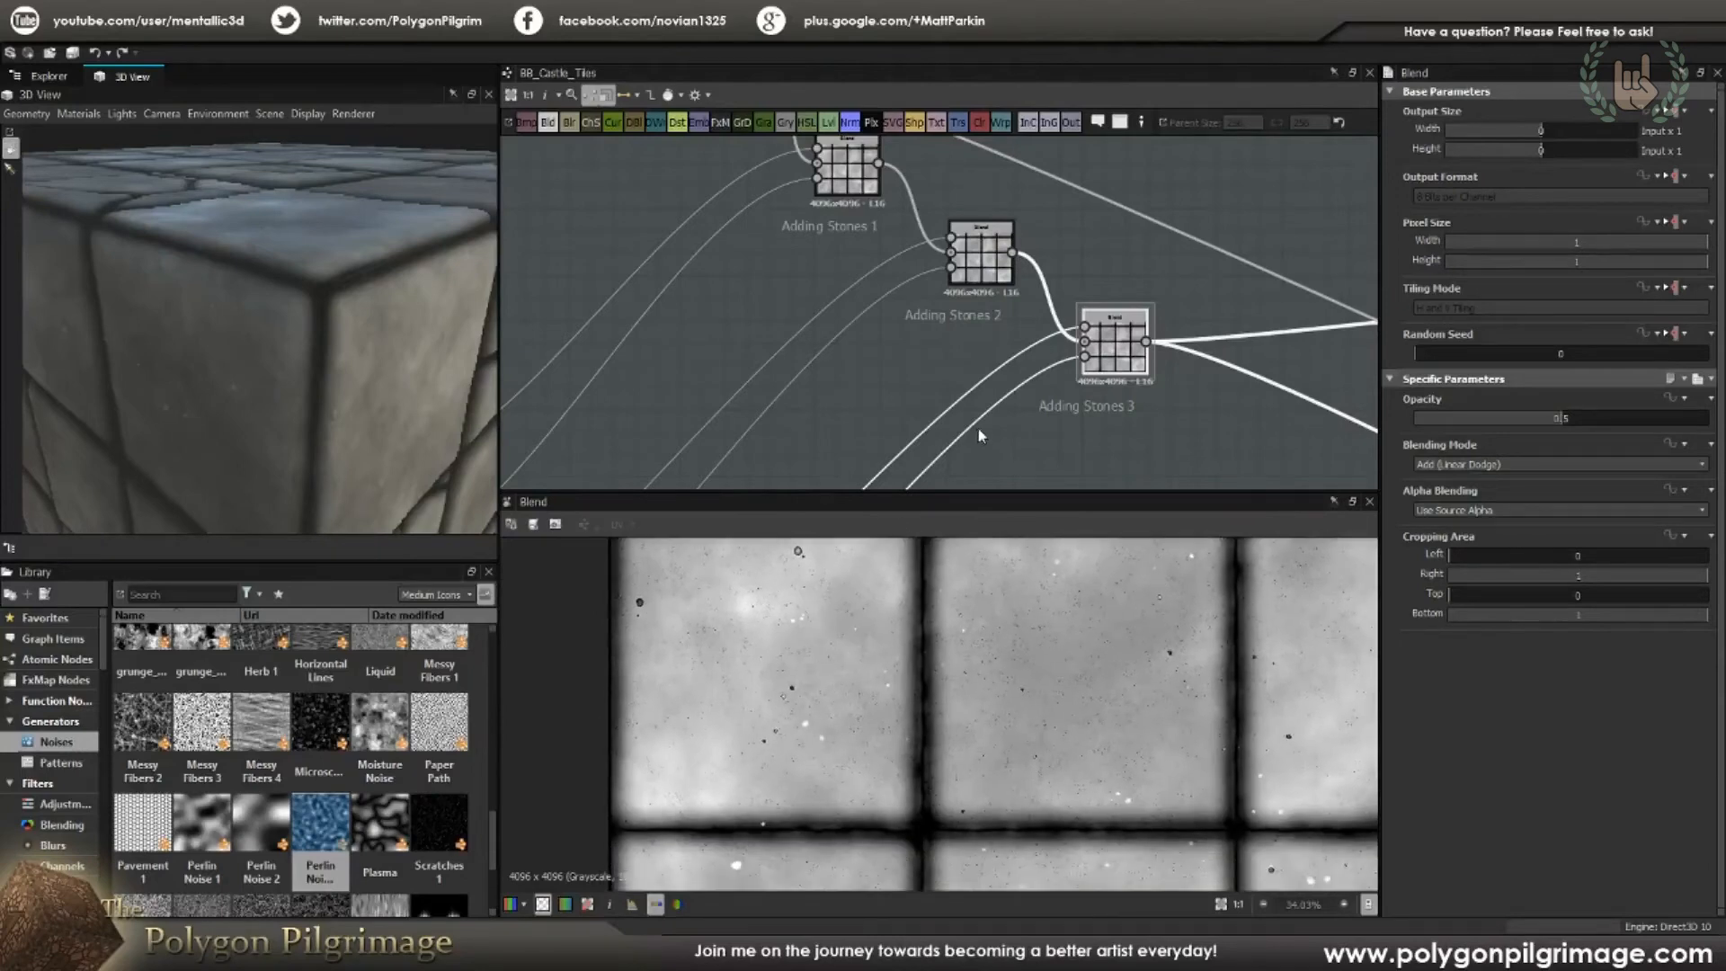
Step: Trace the chain of stone blends in the graph and inspect the combined result along the grout lines
{"action": "scroll", "coordinate": [1032, 342], "scroll_direction": "down", "scroll_amount": 3}
{"action": "scroll", "coordinate": [994, 349], "scroll_direction": "up", "scroll_amount": 2}
{"action": "scroll", "coordinate": [946, 350], "scroll_direction": "down", "scroll_amount": 4}
{"action": "scroll", "coordinate": [993, 344], "scroll_direction": "up", "scroll_amount": 2}
{"action": "scroll", "coordinate": [1032, 337], "scroll_direction": "up", "scroll_amount": 1}
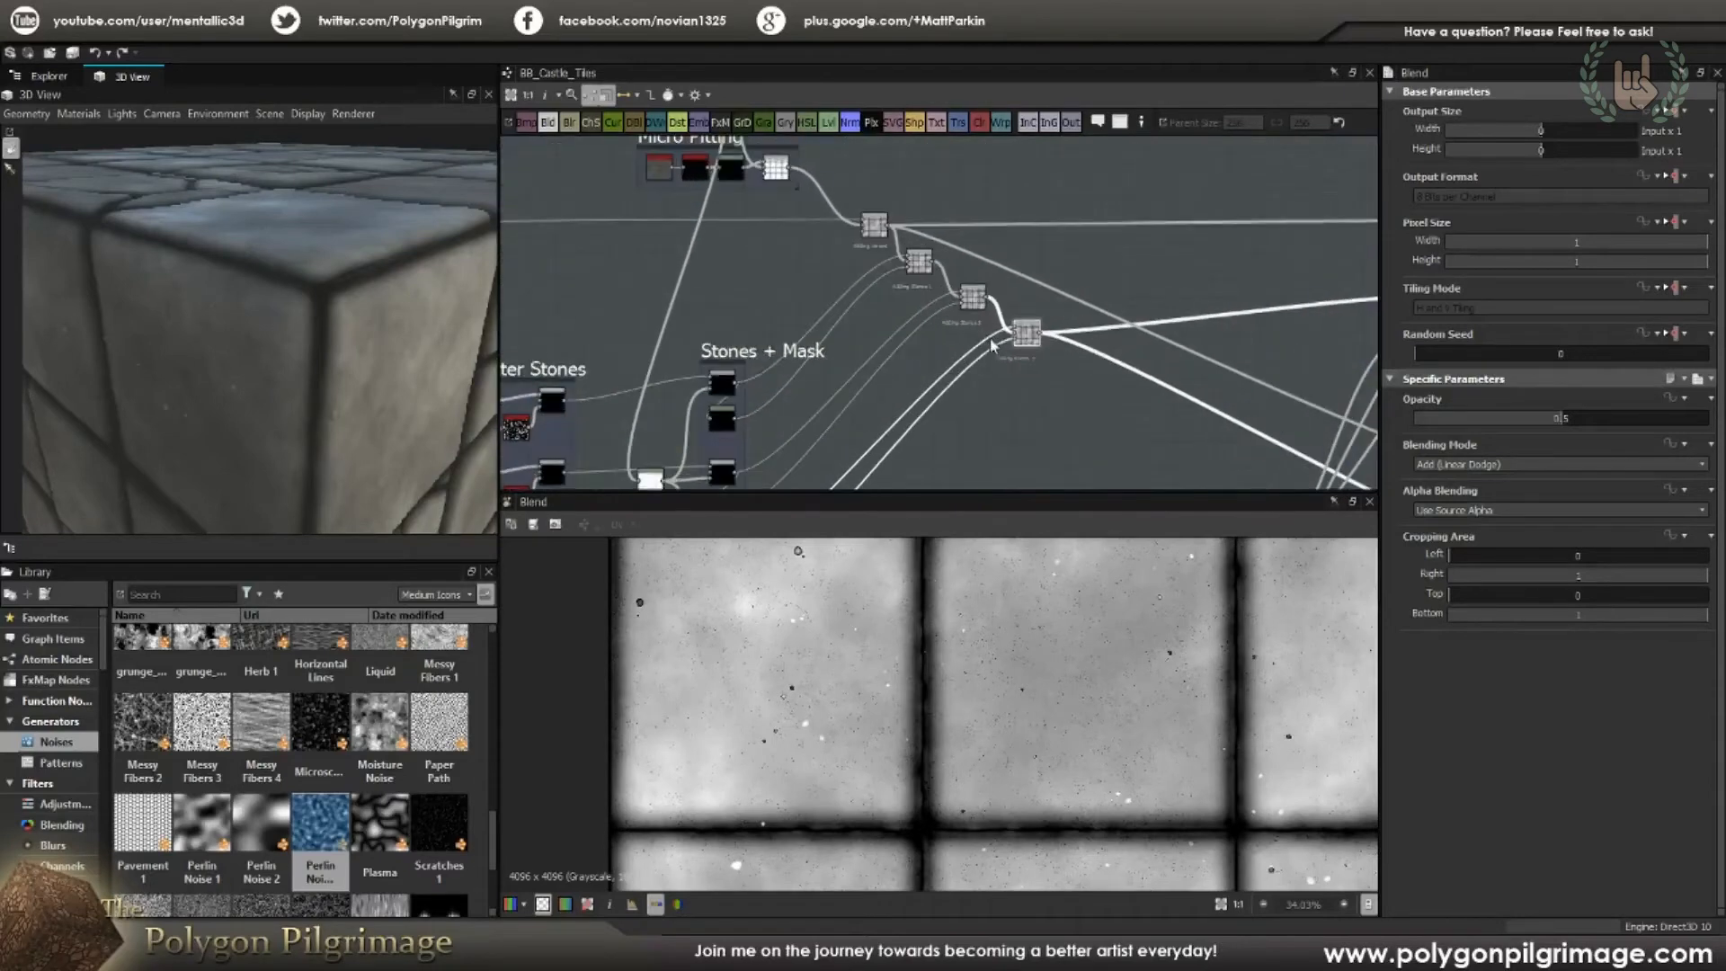
{"action": "scroll", "coordinate": [1158, 744], "scroll_direction": "down", "scroll_amount": 3}
{"action": "scroll", "coordinate": [1007, 688], "scroll_direction": "up", "scroll_amount": 1}
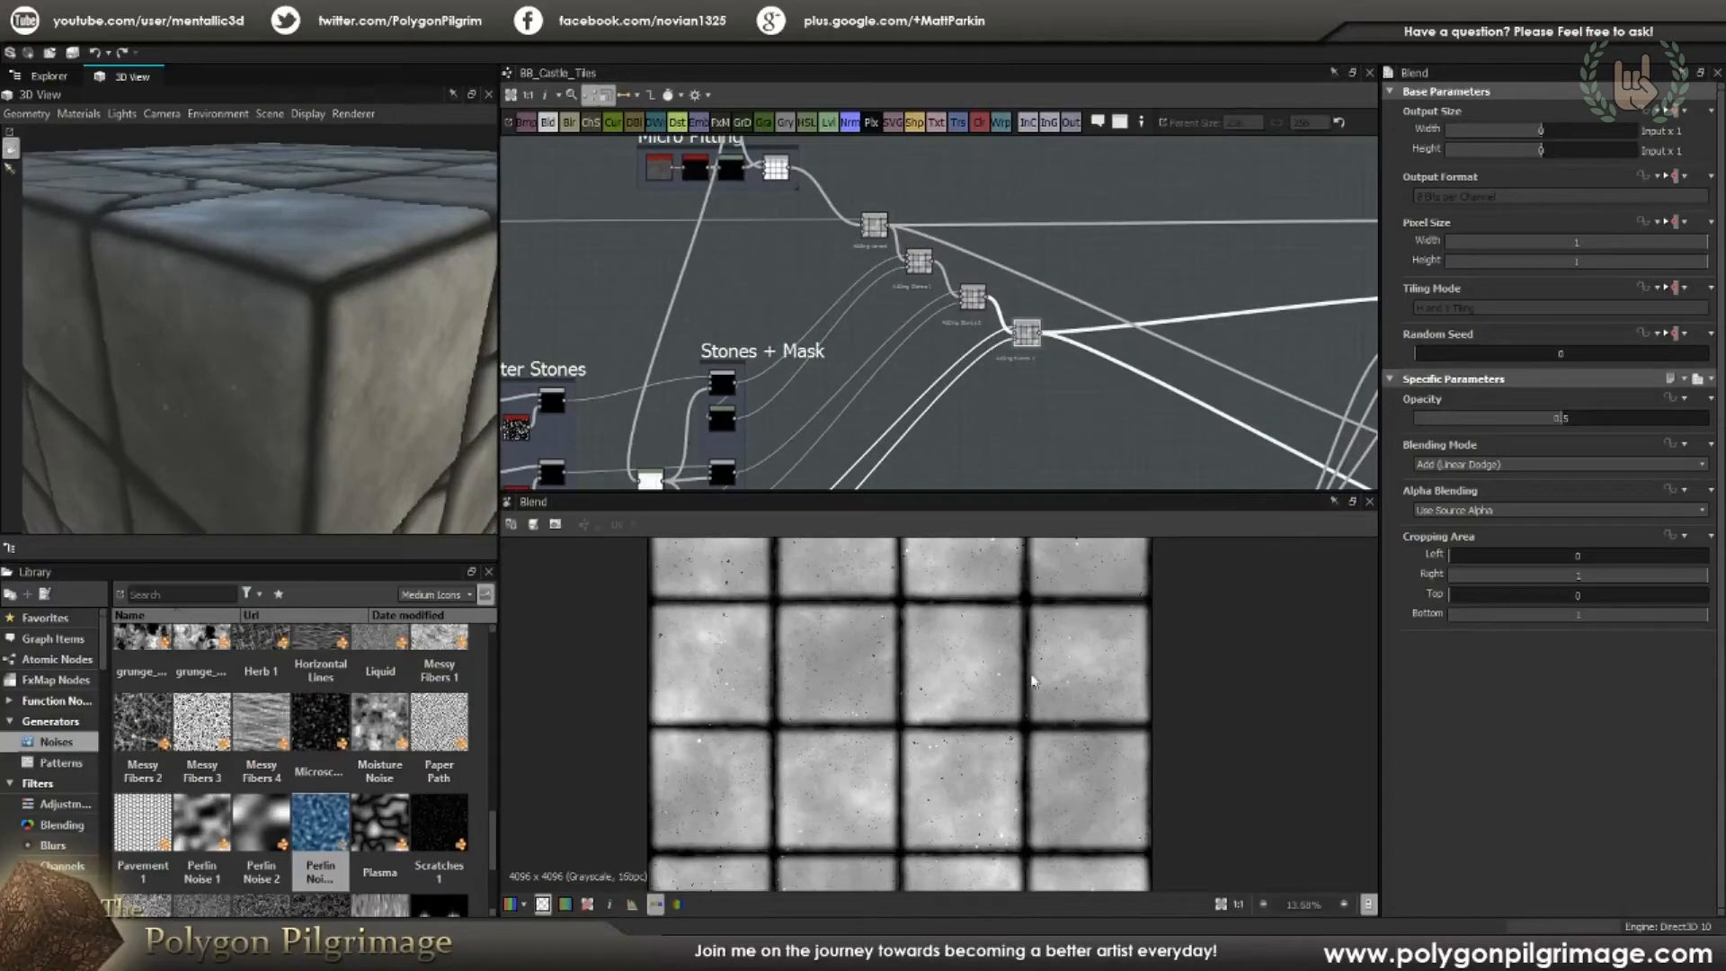
{"action": "scroll", "coordinate": [1025, 622], "scroll_direction": "up", "scroll_amount": 3}
{"action": "scroll", "coordinate": [1016, 629], "scroll_direction": "down", "scroll_amount": 2}
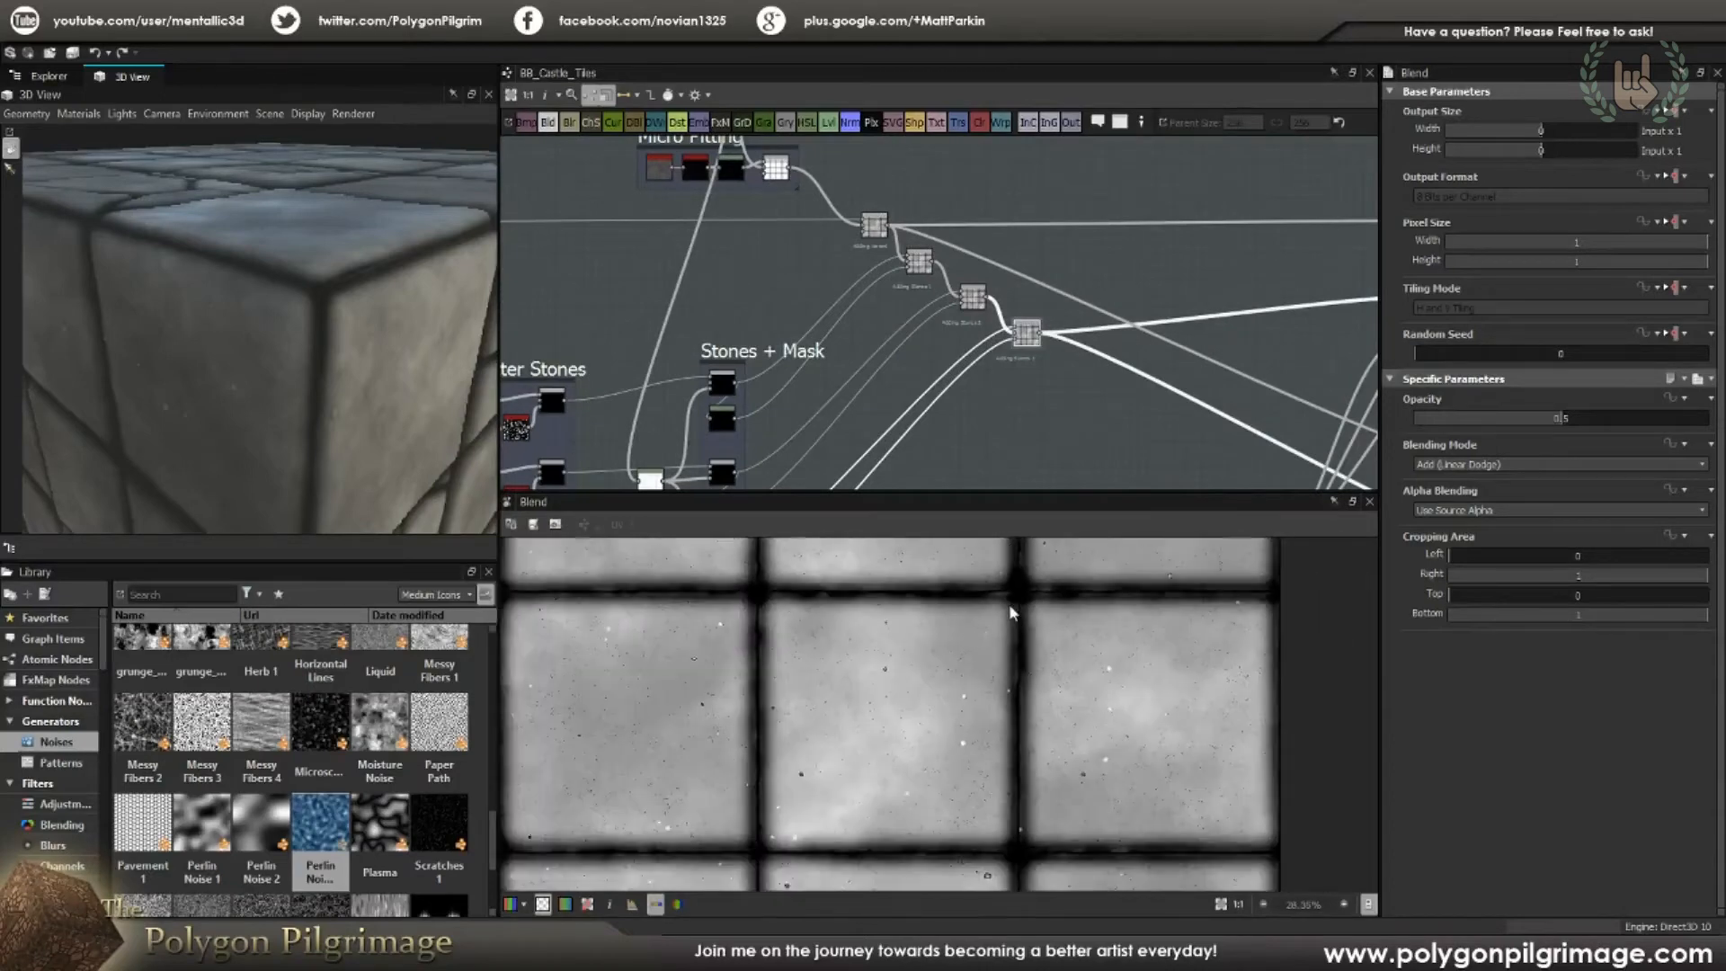
{"action": "scroll", "coordinate": [1025, 611], "scroll_direction": "up", "scroll_amount": 3}
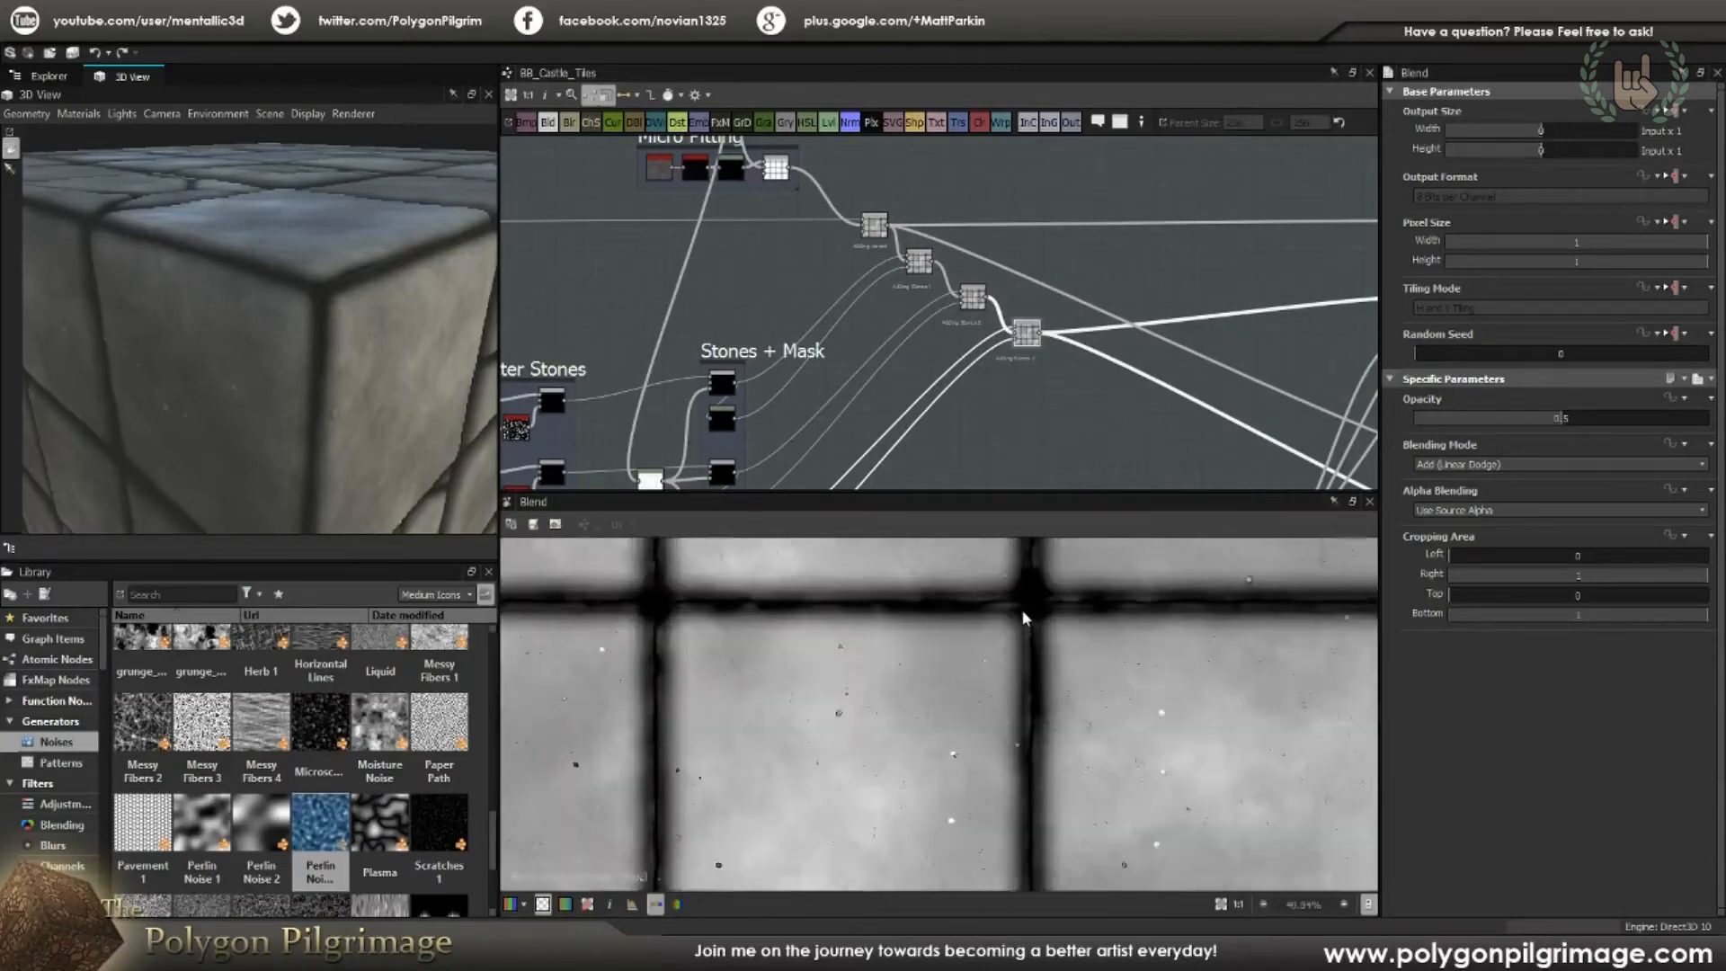
{"action": "scroll", "coordinate": [919, 689], "scroll_direction": "down", "scroll_amount": 2}
{"action": "middle_click_drag", "start_coordinate": [899, 721], "coordinate": [979, 645]}
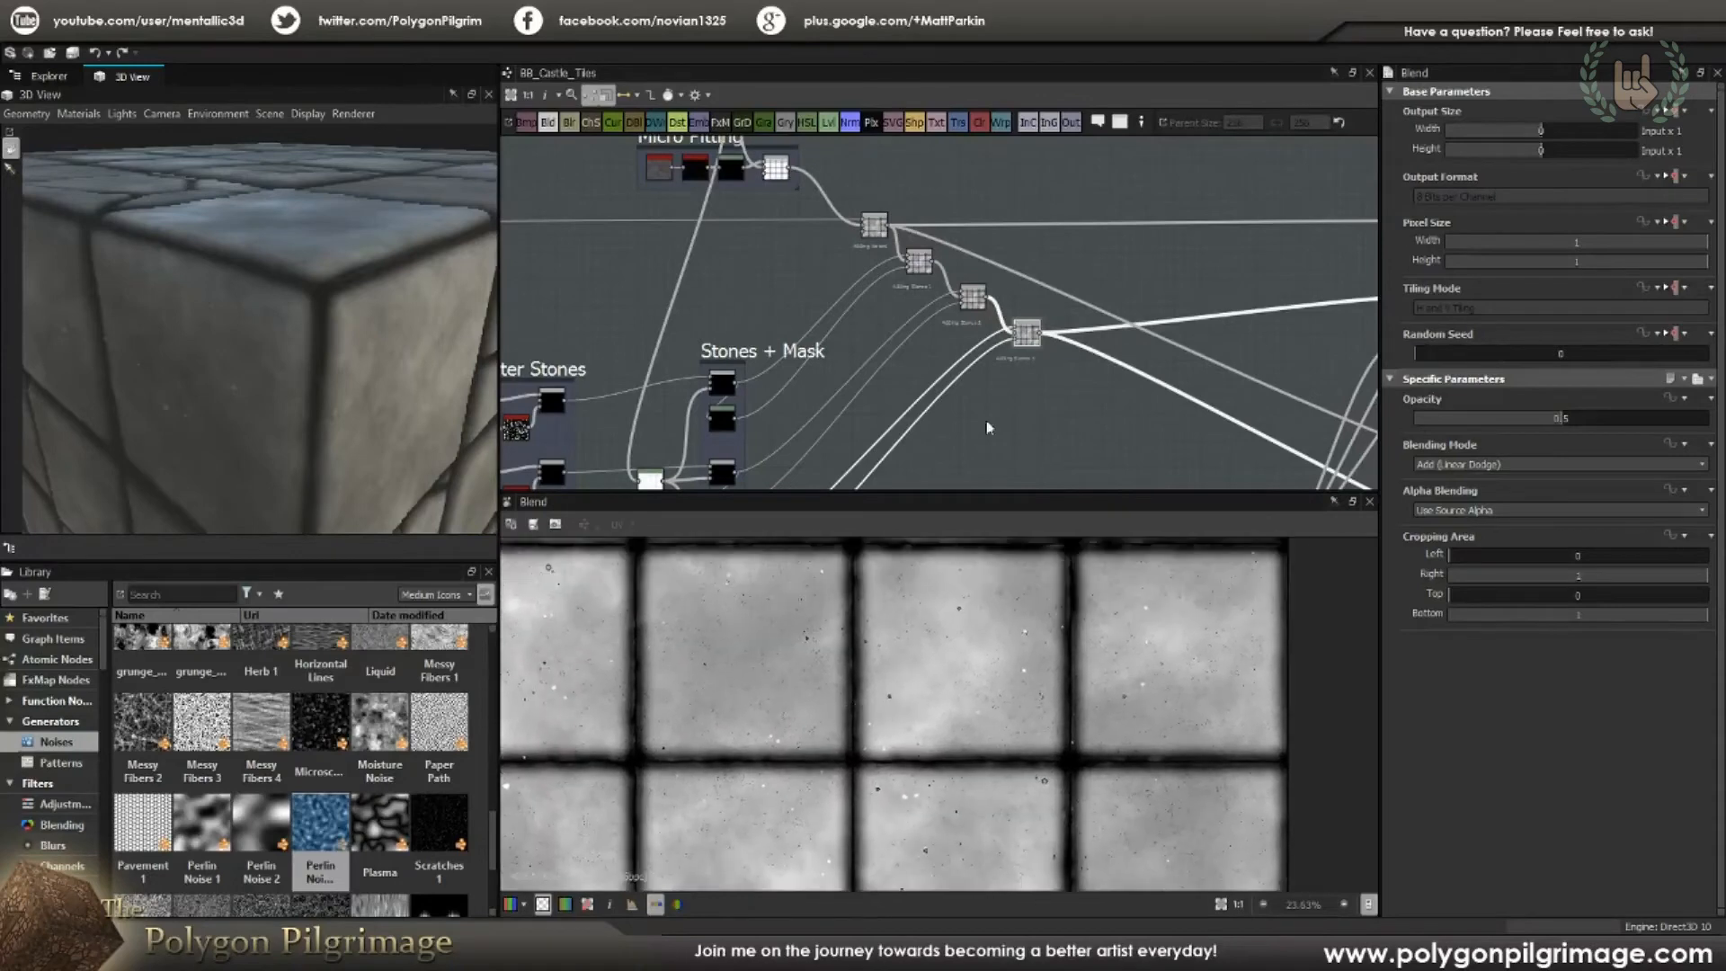
Step: Locate the Cracks - Build frame in the graph and examine the cracked tiles on the 3D cube
{"action": "scroll", "coordinate": [1022, 417], "scroll_direction": "down", "scroll_amount": 3}
{"action": "scroll", "coordinate": [1043, 394], "scroll_direction": "up", "scroll_amount": 2}
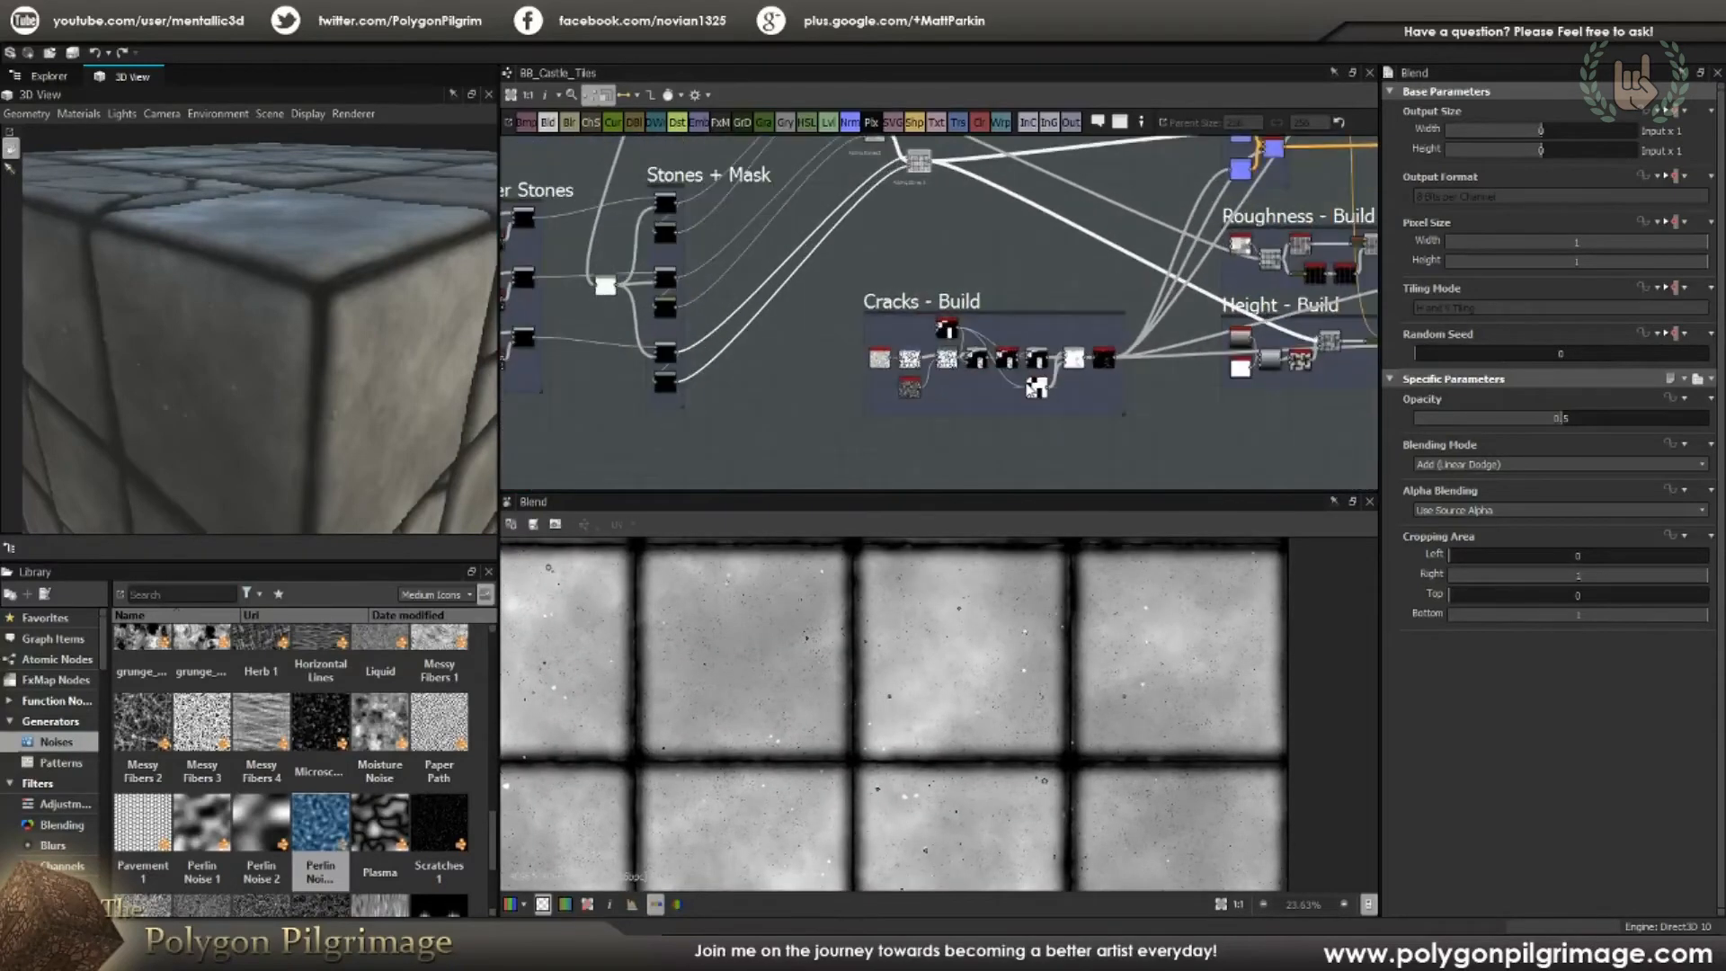
{"action": "scroll", "coordinate": [1033, 315], "scroll_direction": "down", "scroll_amount": 3}
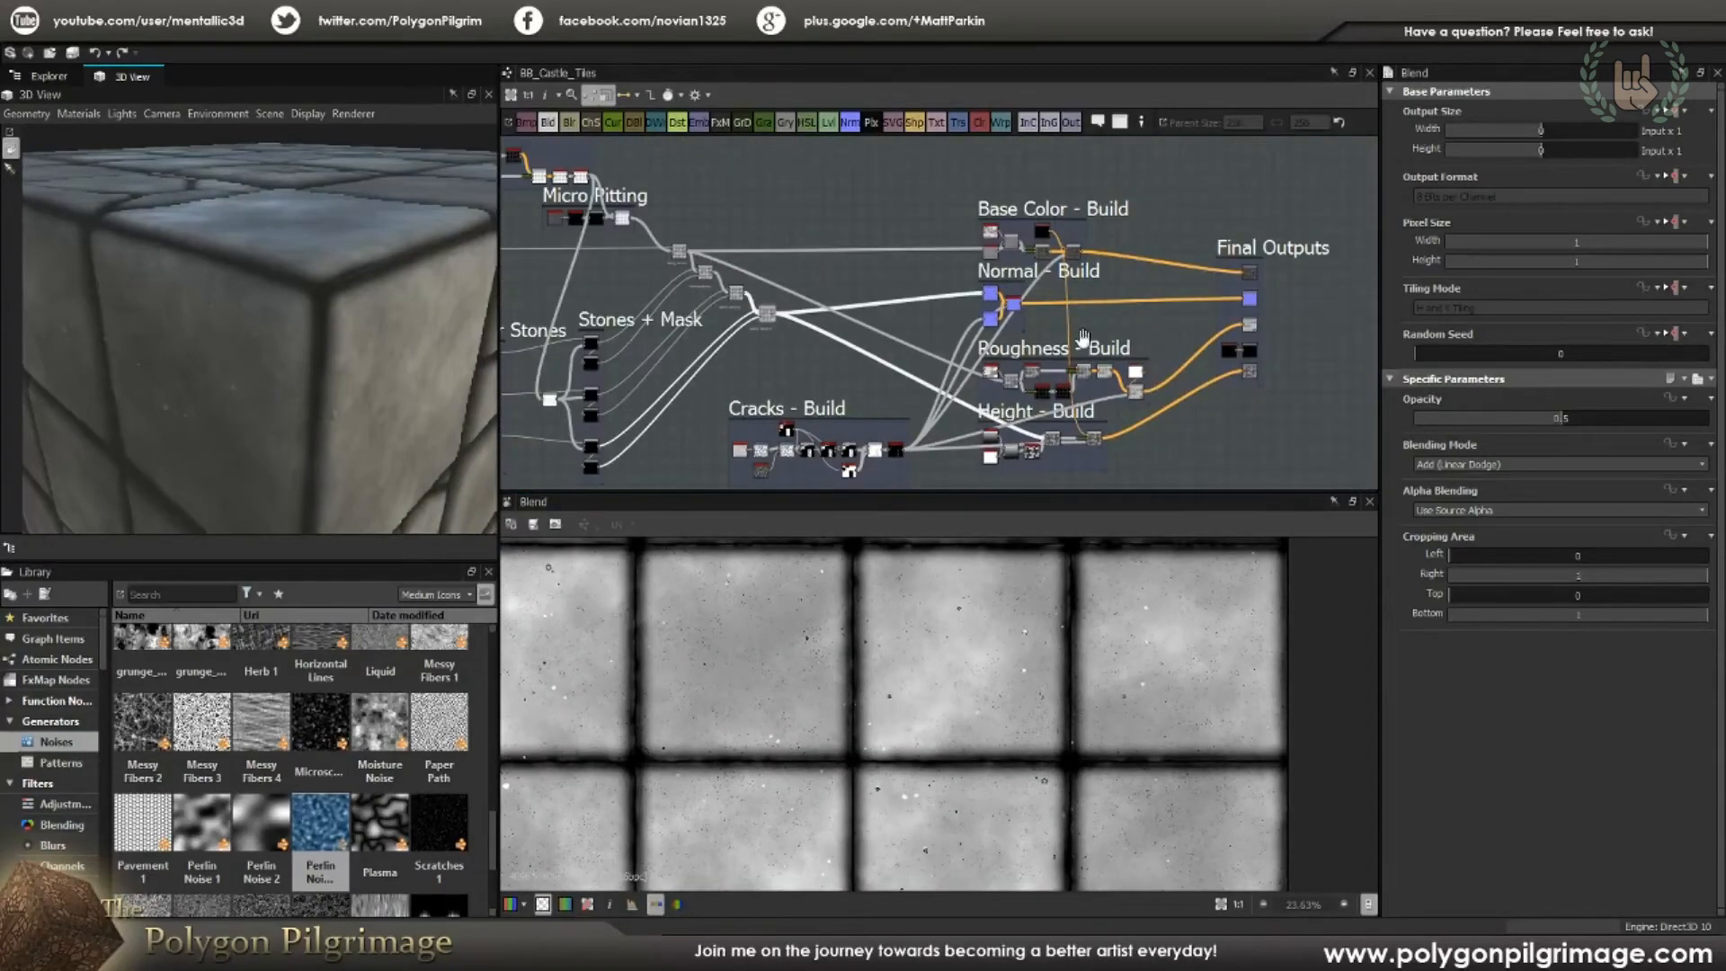
{"action": "scroll", "coordinate": [855, 381], "scroll_direction": "up", "scroll_amount": 5}
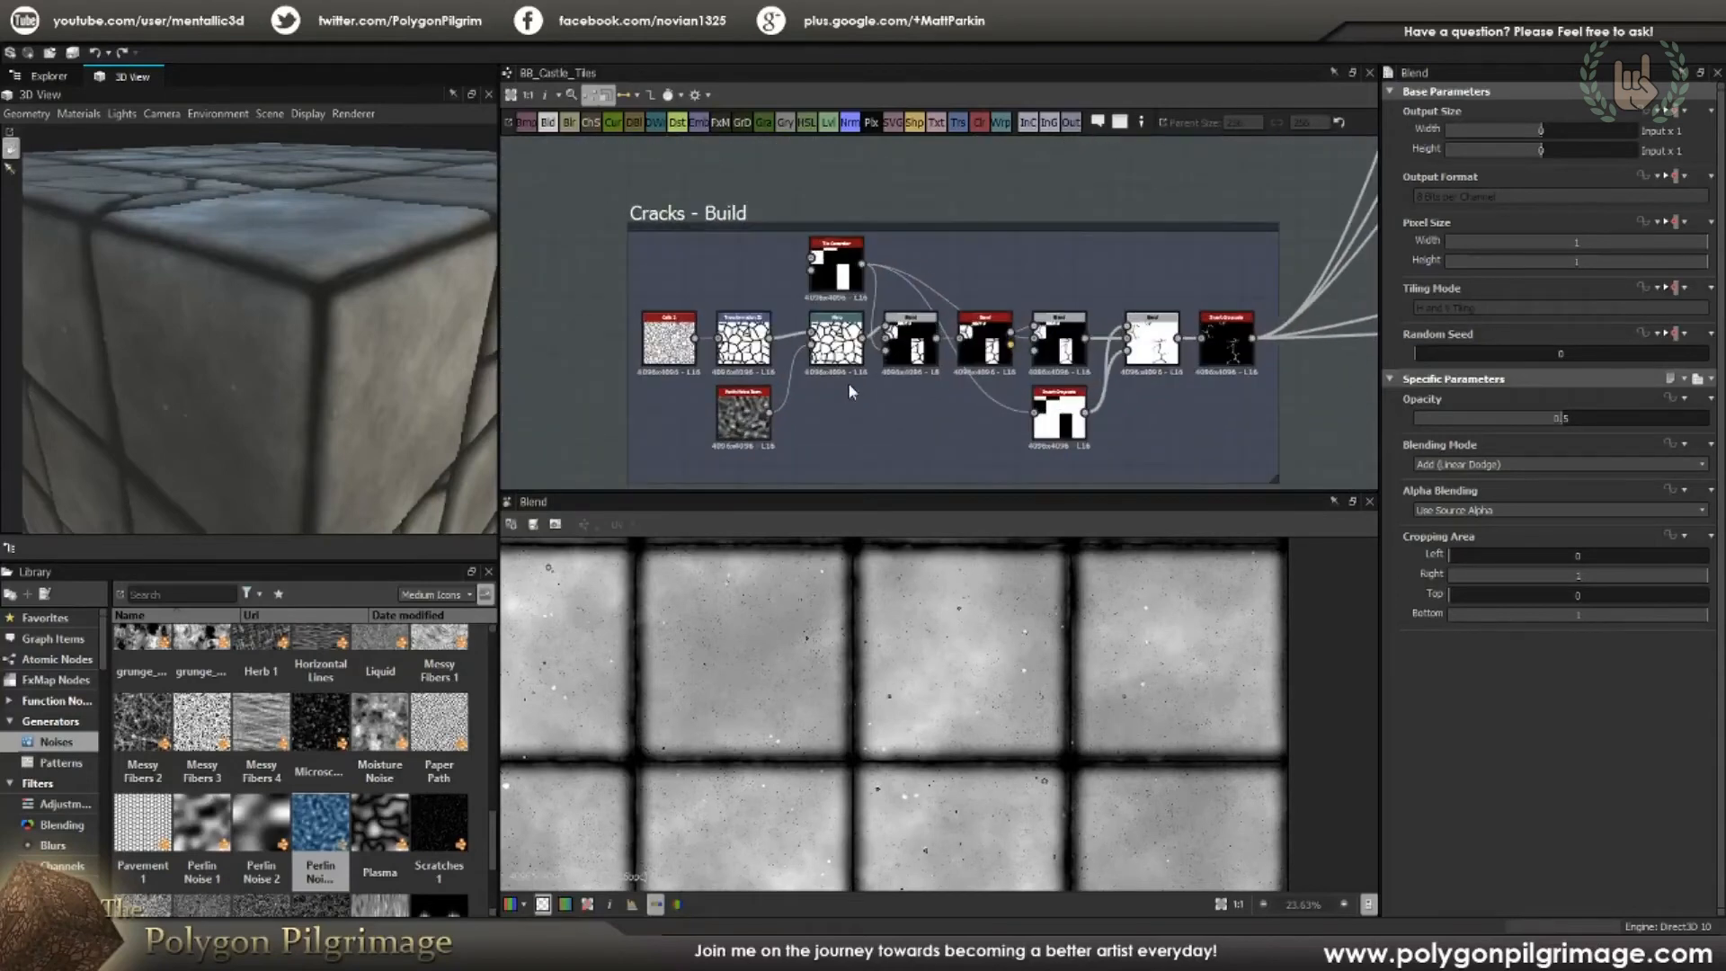
{"action": "scroll", "coordinate": [328, 391], "scroll_direction": "down", "scroll_amount": 5}
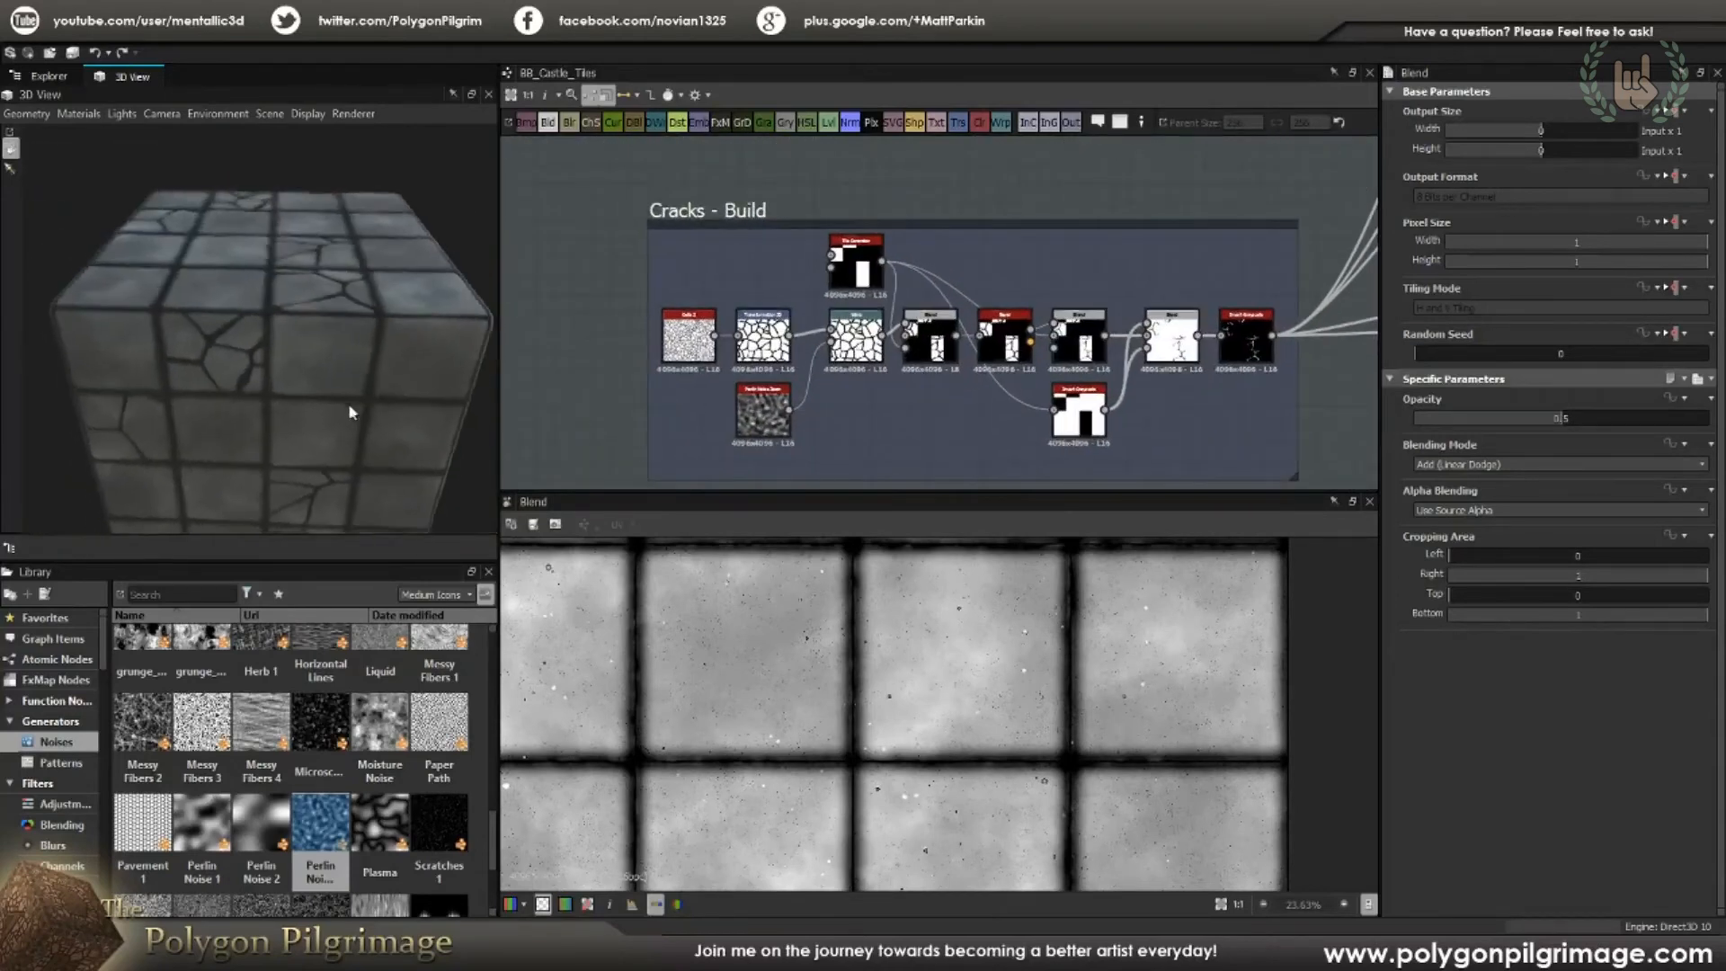
{"action": "left_click_drag", "start_coordinate": [409, 391], "coordinate": [351, 357]}
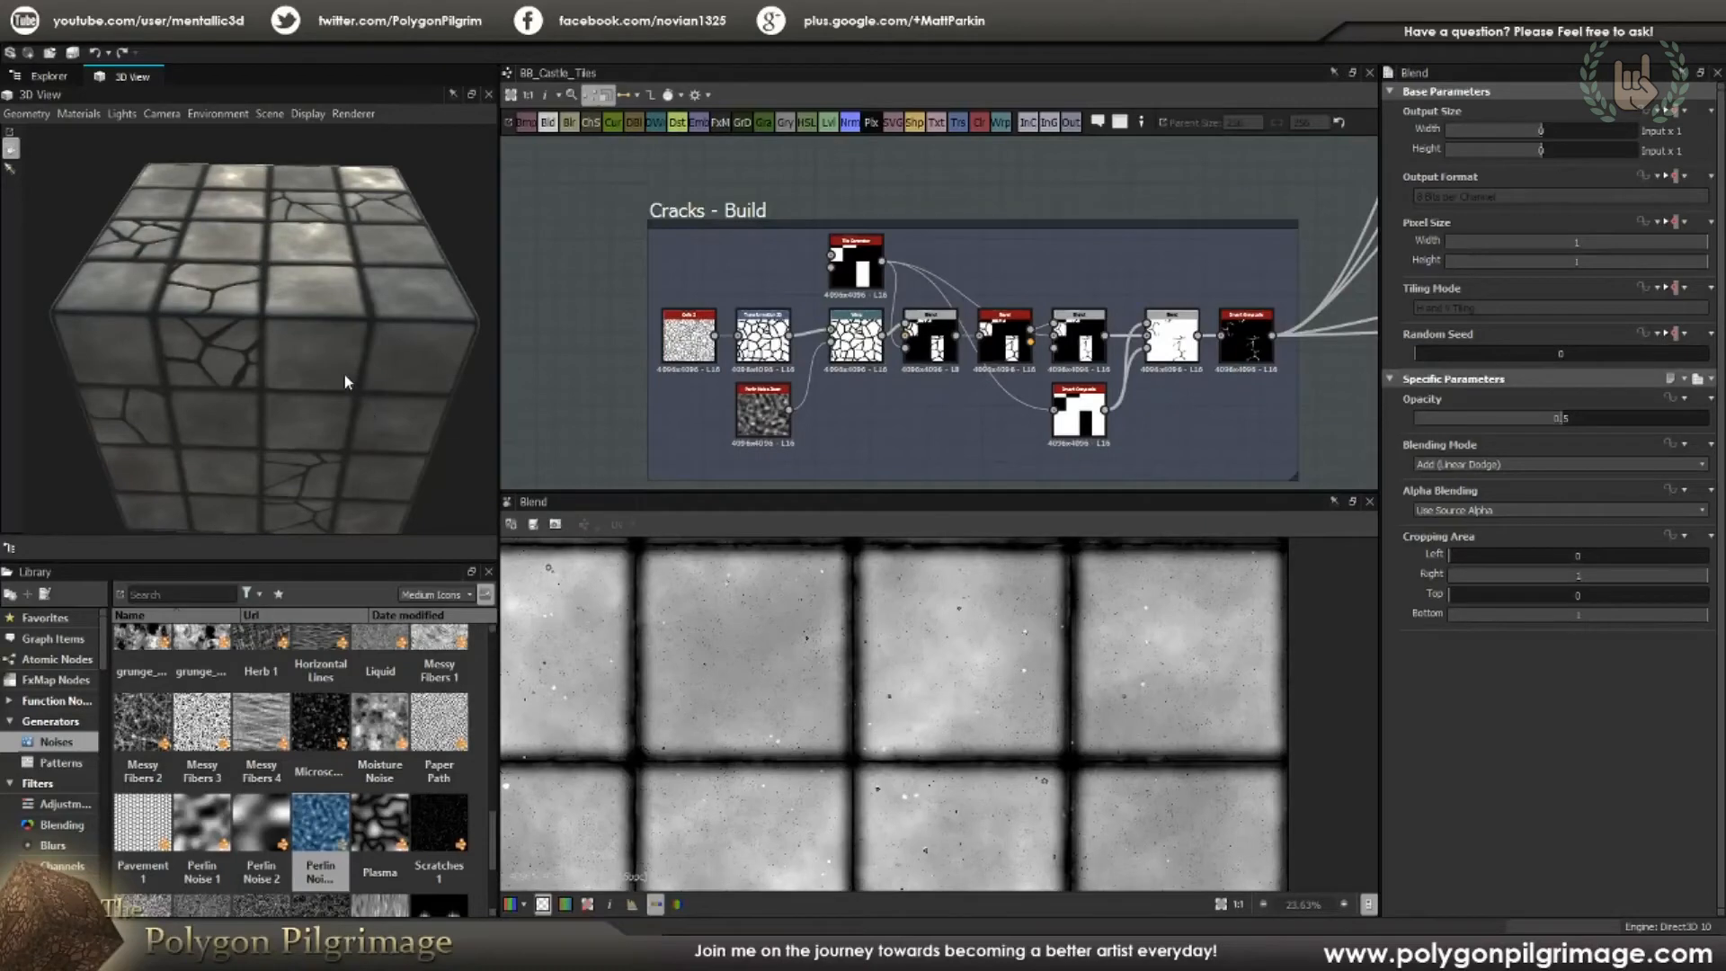
{"action": "left_click_drag", "start_coordinate": [310, 353], "coordinate": [273, 370]}
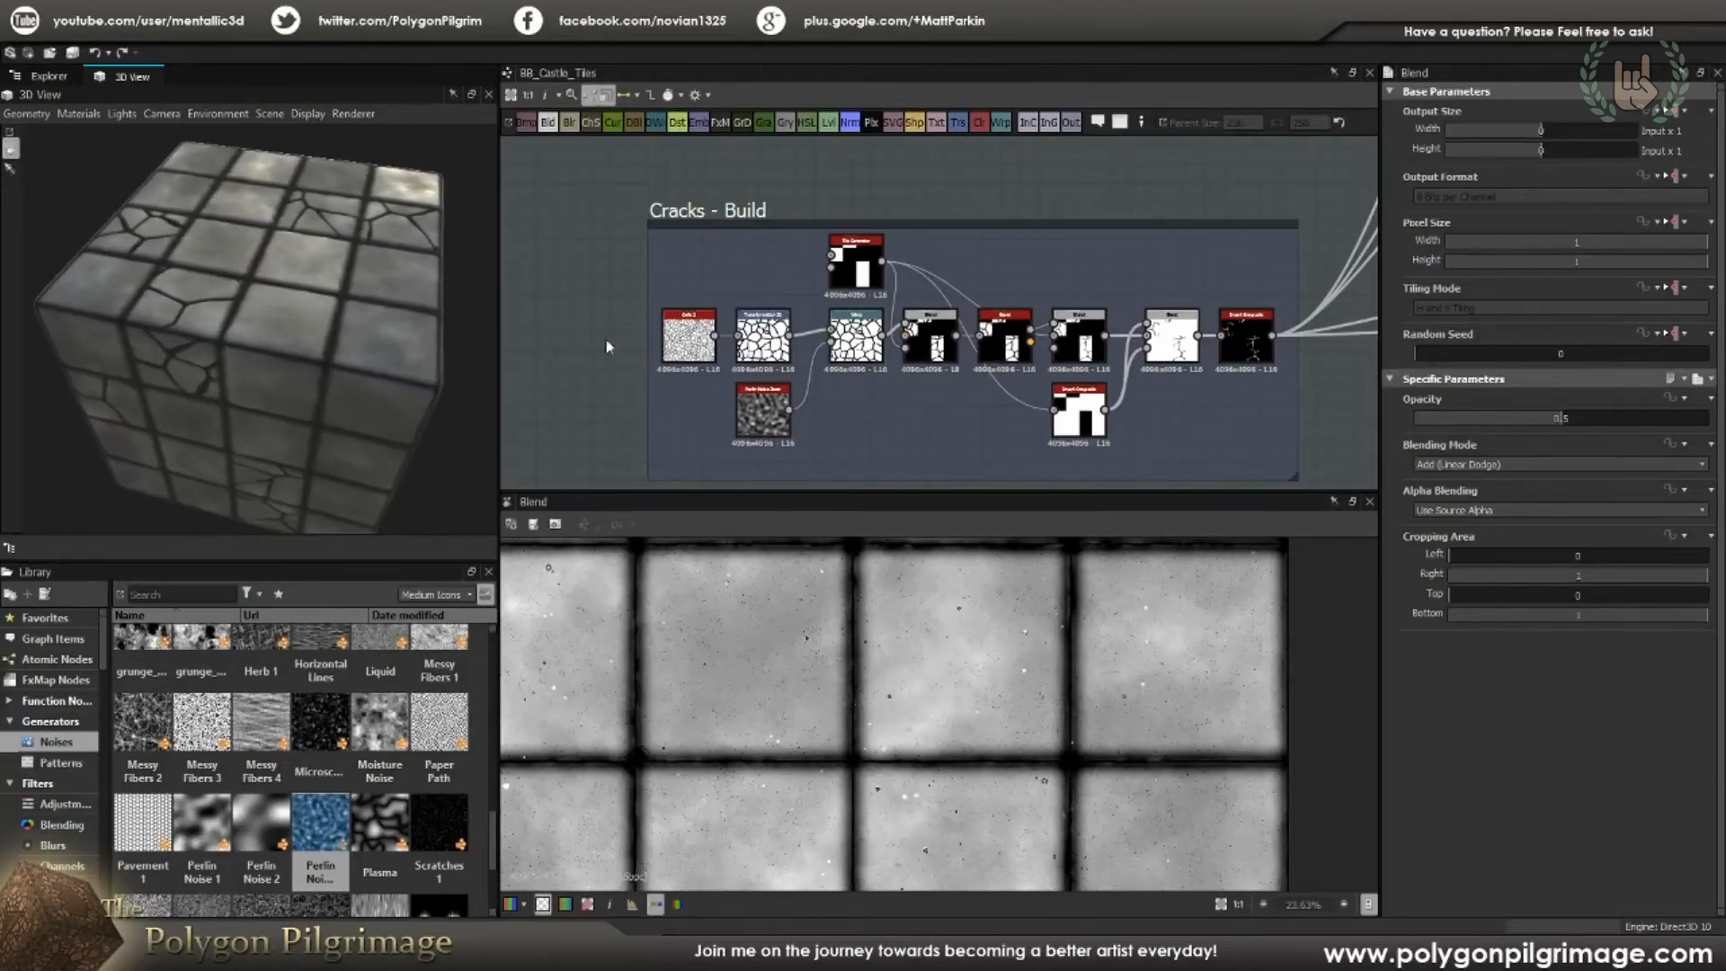
Step: Preview the Cells 2 pattern in the Cracks - Build frame and the Transformation 2D node that enlarges it
{"action": "scroll", "coordinate": [797, 353], "scroll_direction": "up", "scroll_amount": 2}
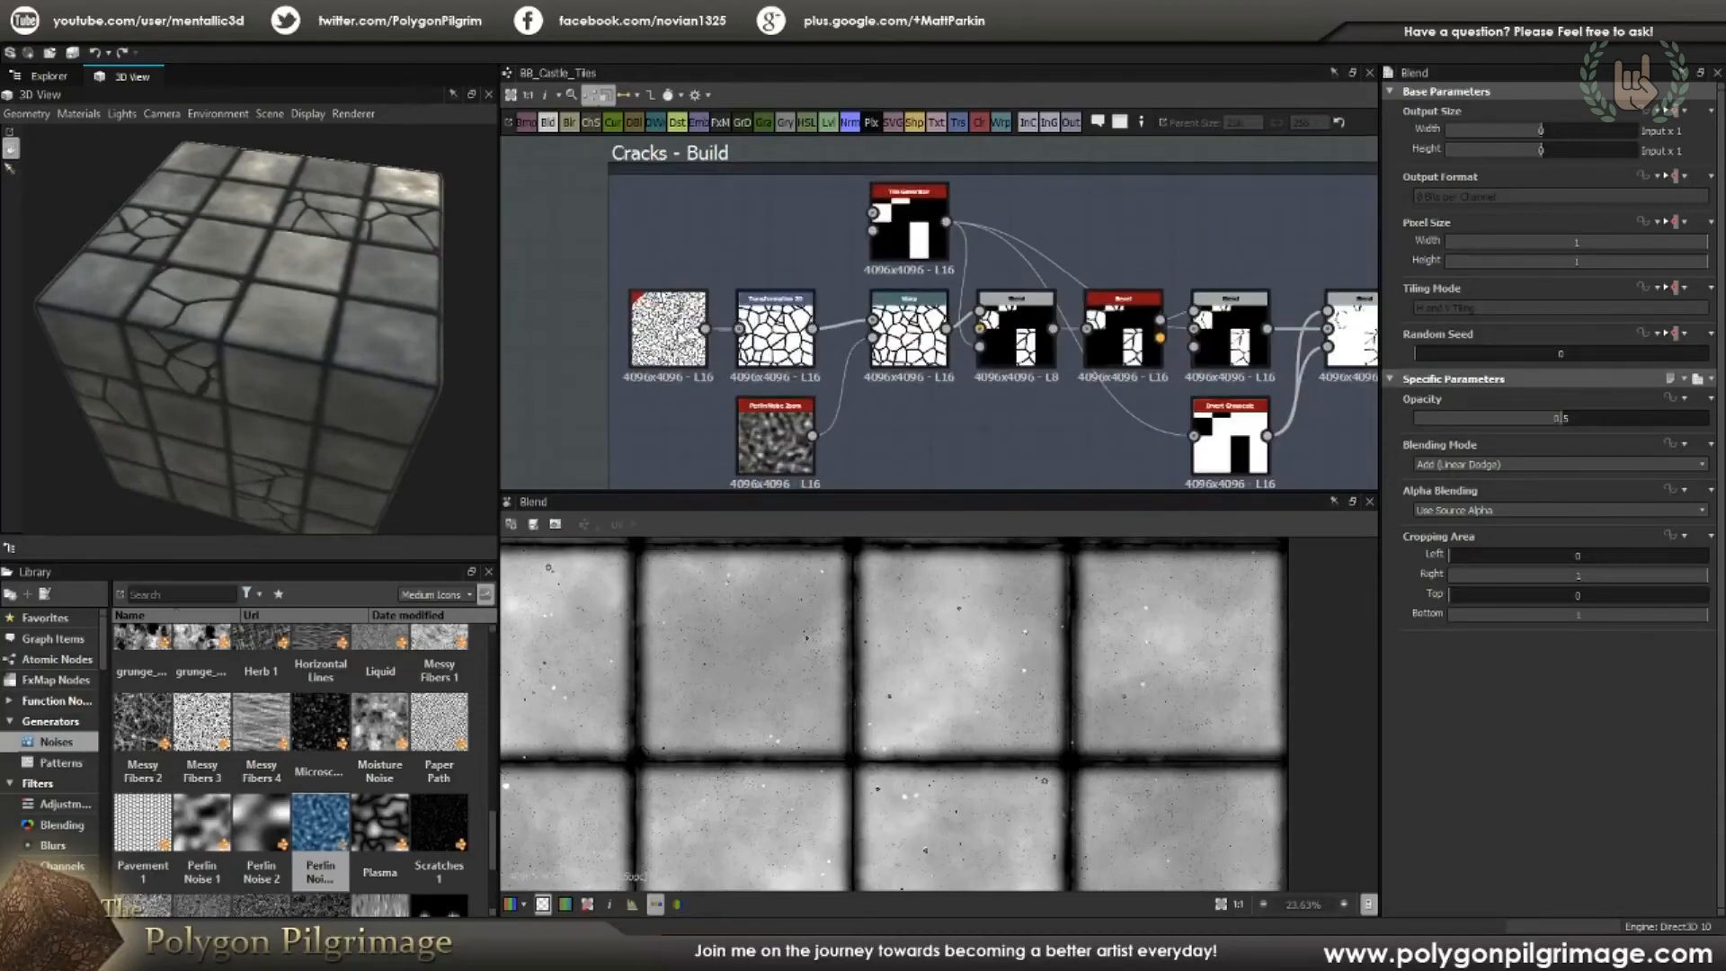
{"action": "left_click", "coordinate": [674, 339]}
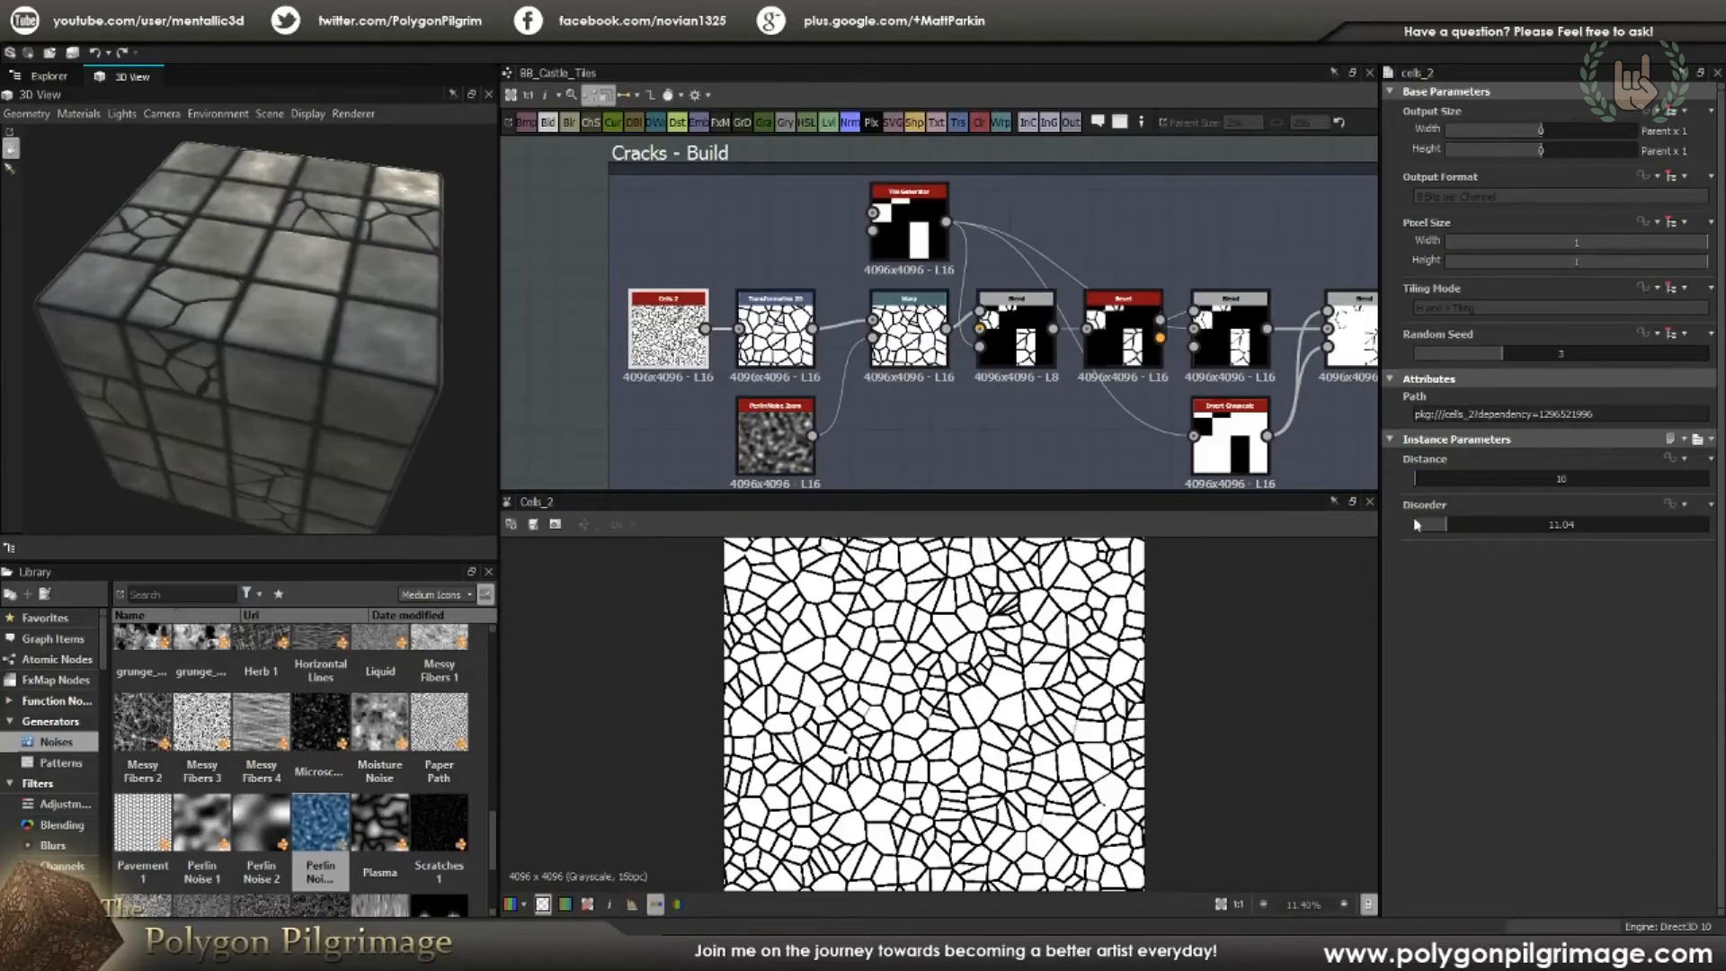
{"action": "middle_click_drag", "start_coordinate": [786, 269], "coordinate": [767, 232]}
{"action": "left_click", "coordinate": [759, 288]}
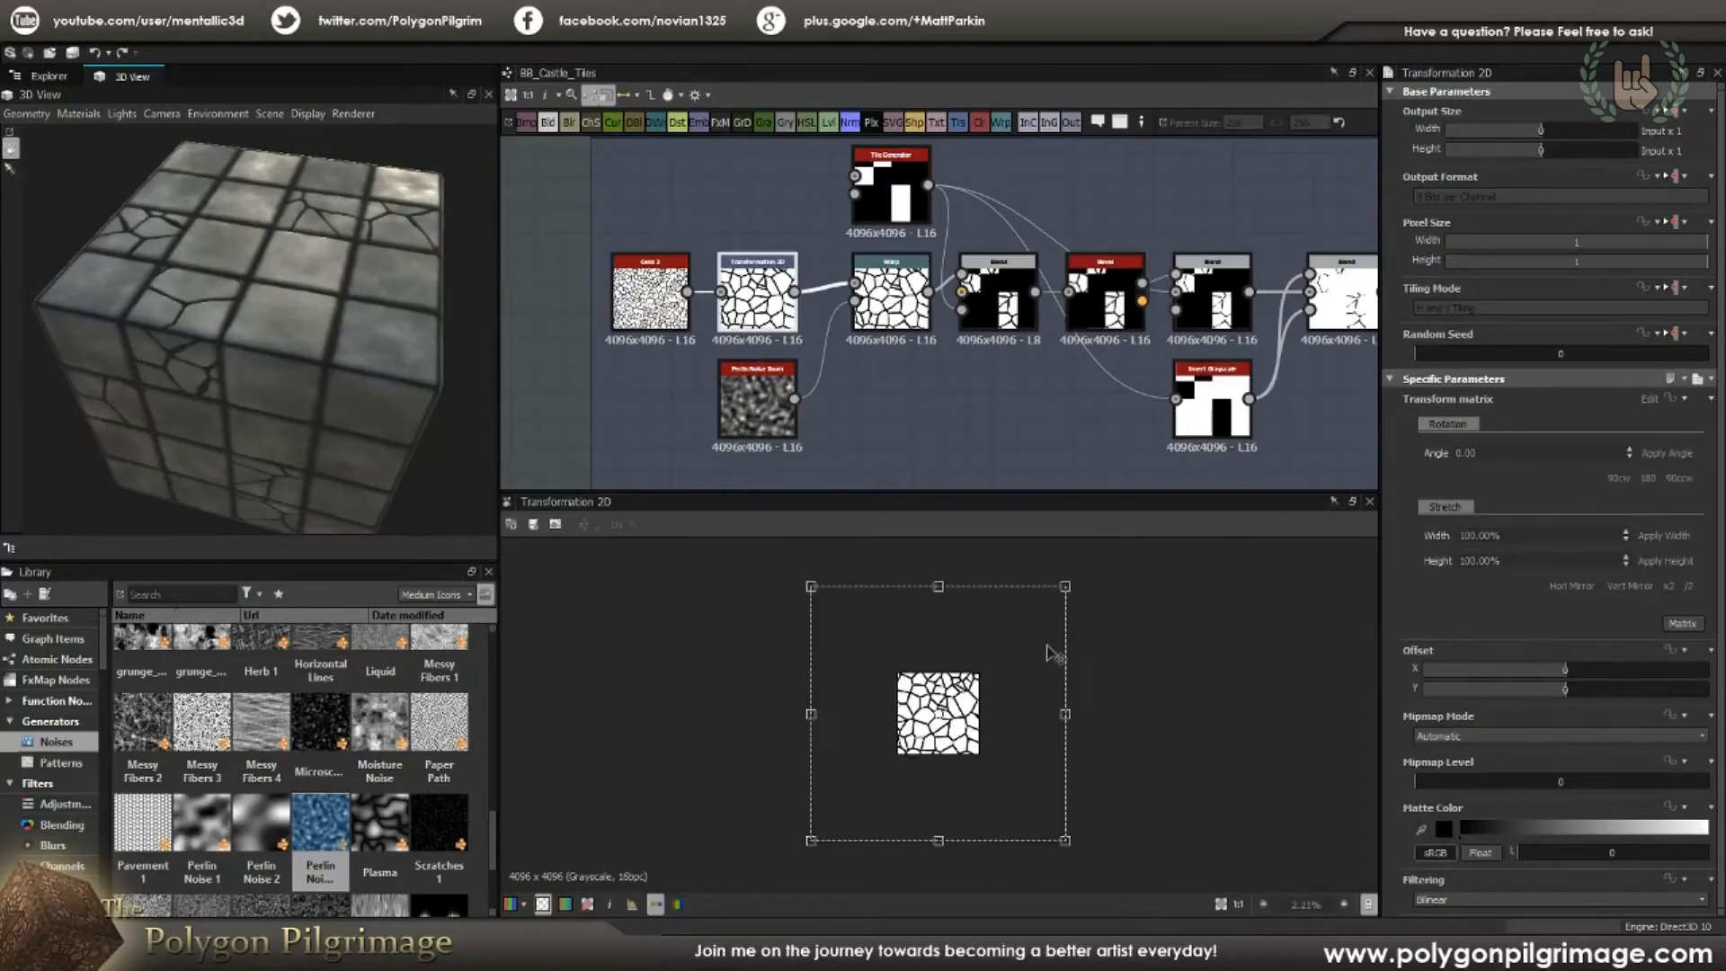
{"action": "scroll", "coordinate": [1074, 663], "scroll_direction": "down", "scroll_amount": 1}
{"action": "scroll", "coordinate": [978, 688], "scroll_direction": "up", "scroll_amount": 4}
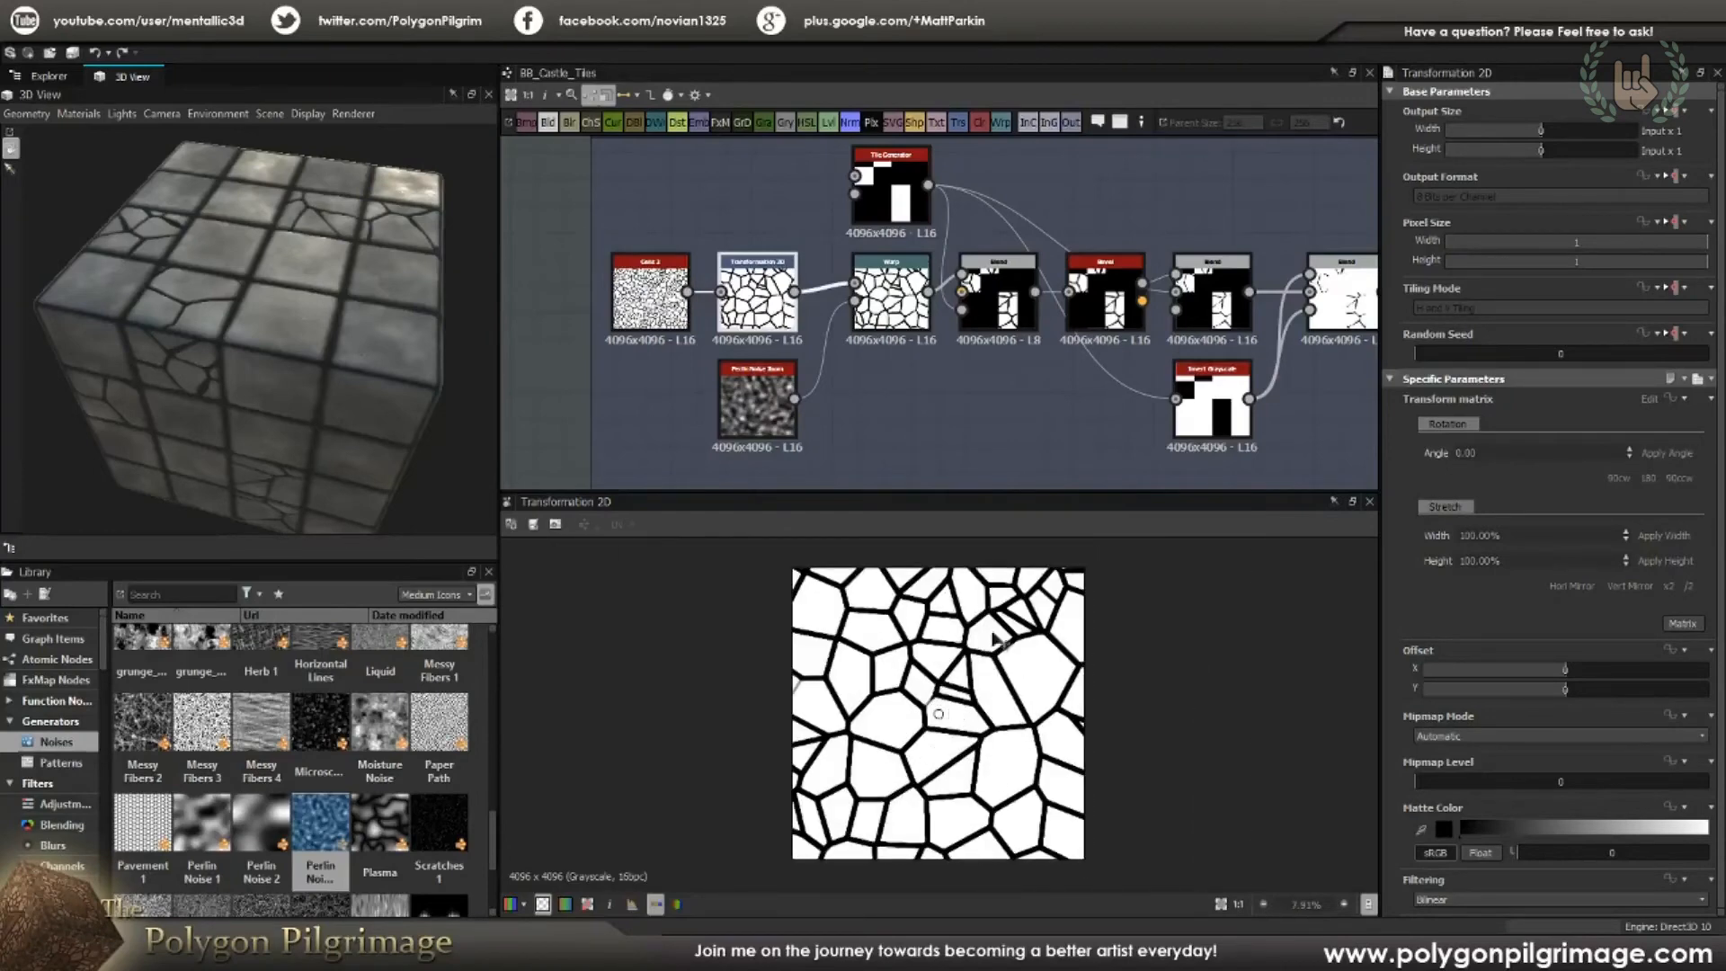
{"action": "scroll", "coordinate": [909, 662], "scroll_direction": "down", "scroll_amount": 1}
{"action": "scroll", "coordinate": [910, 663], "scroll_direction": "down", "scroll_amount": 1}
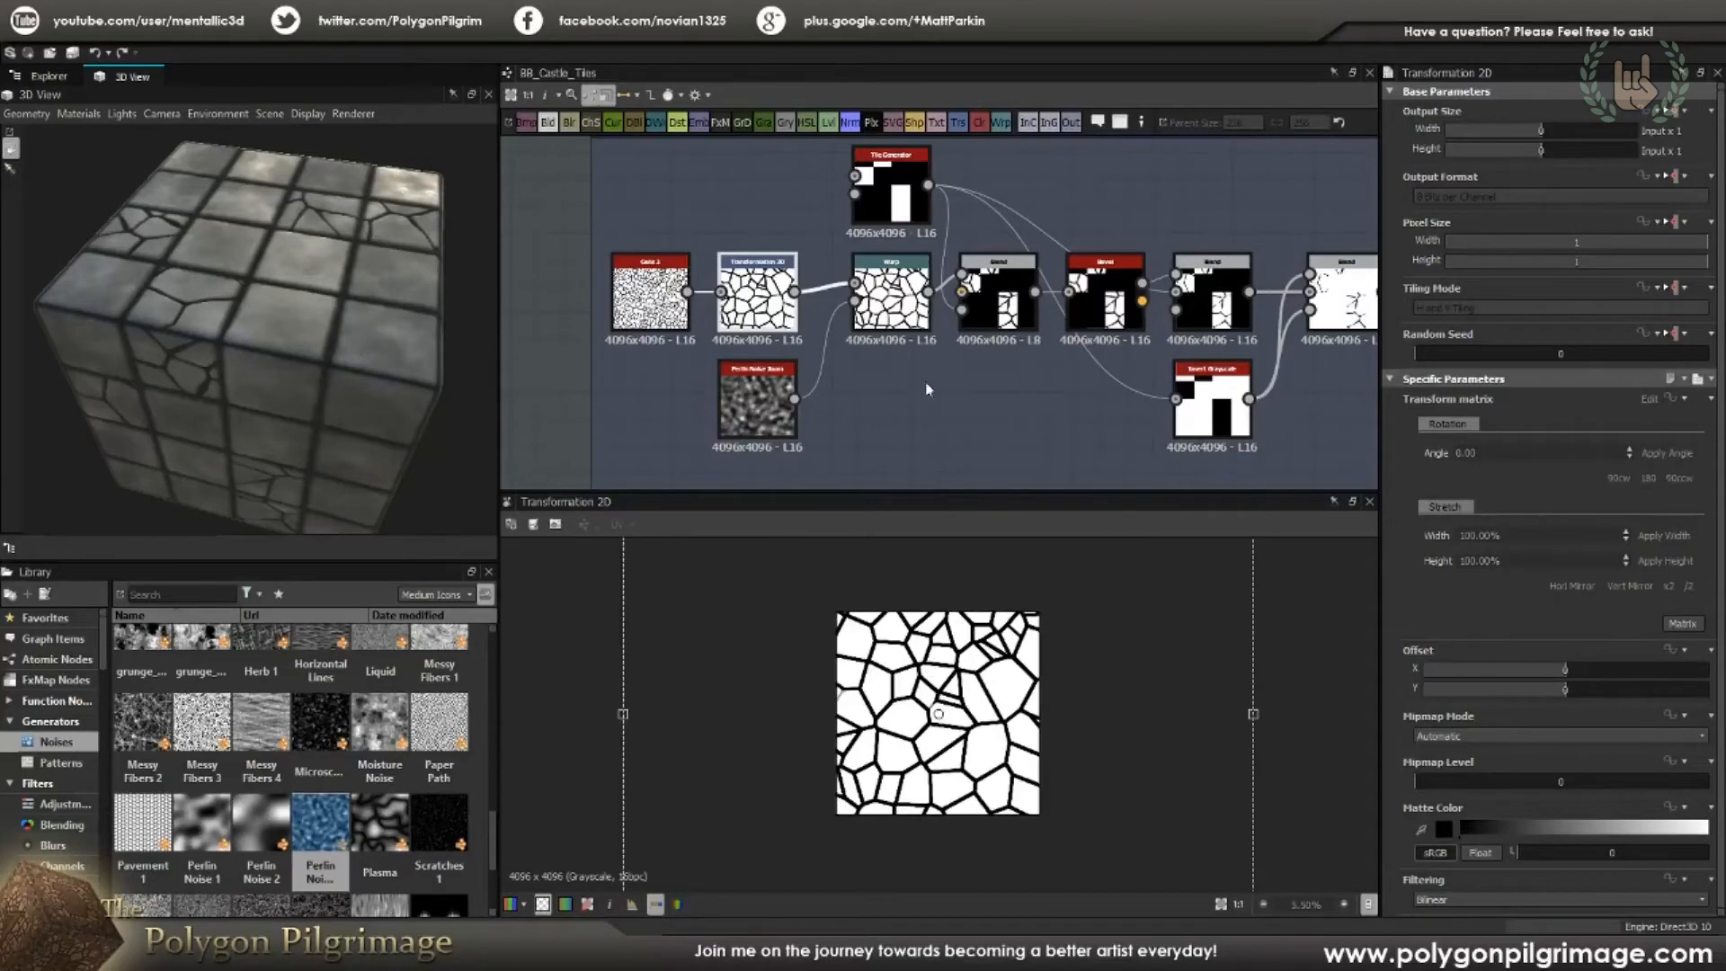
{"action": "scroll", "coordinate": [810, 382], "scroll_direction": "down", "scroll_amount": 2}
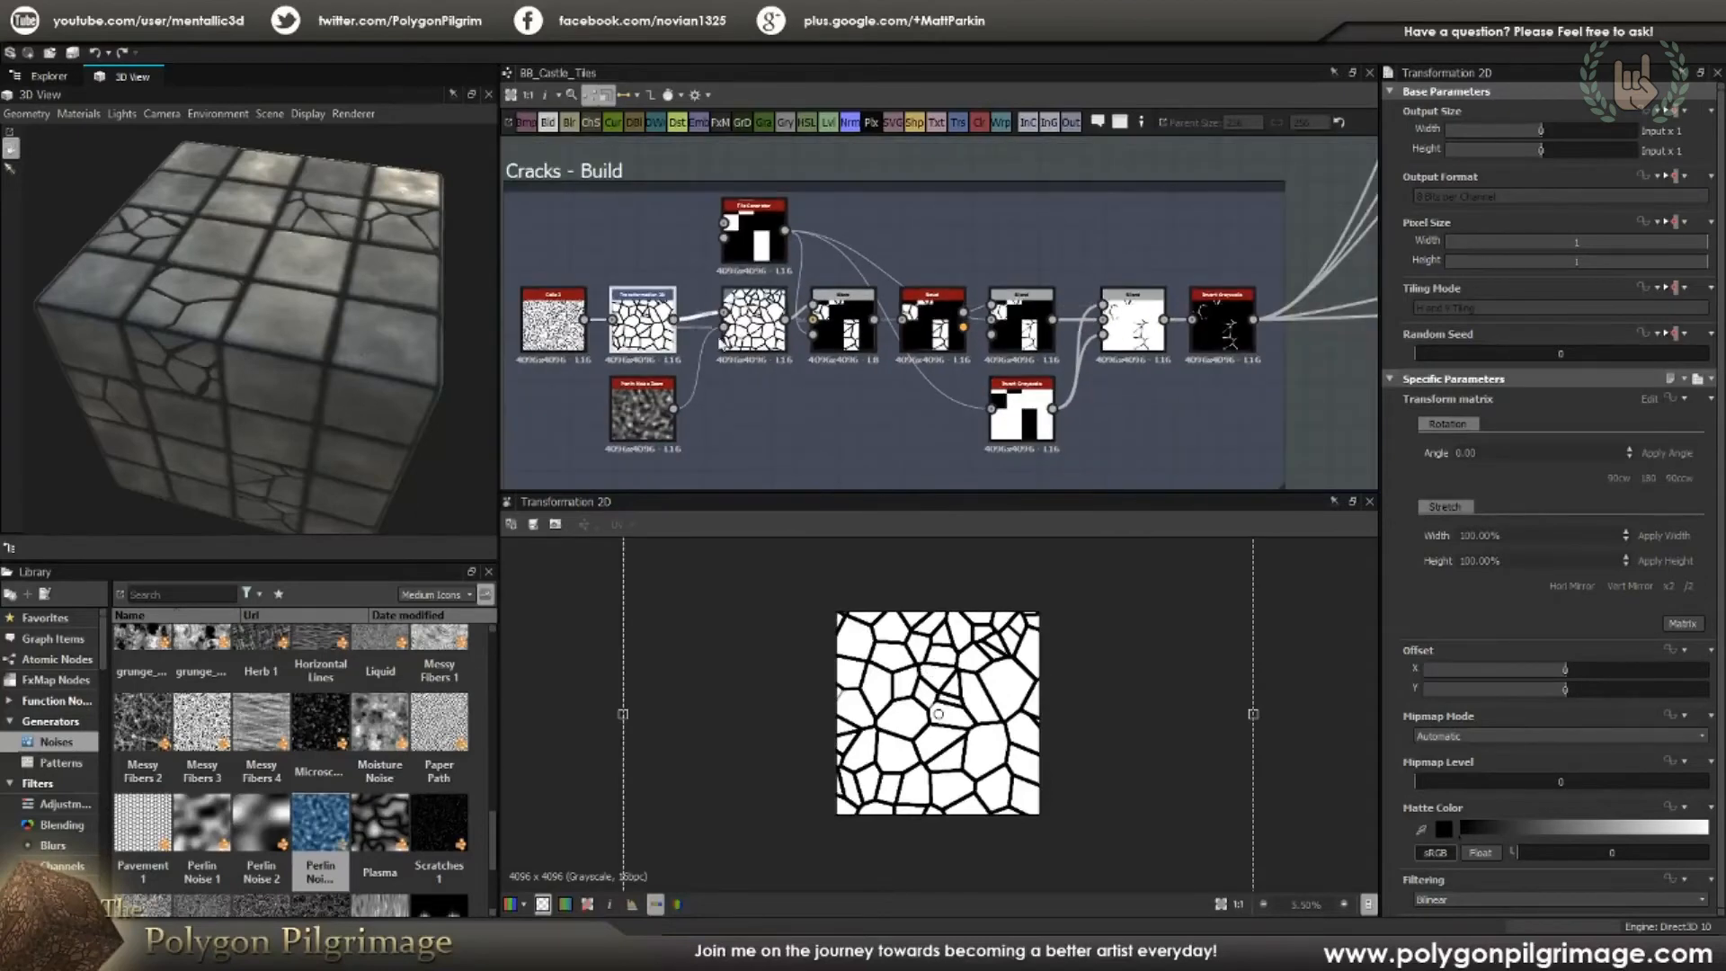
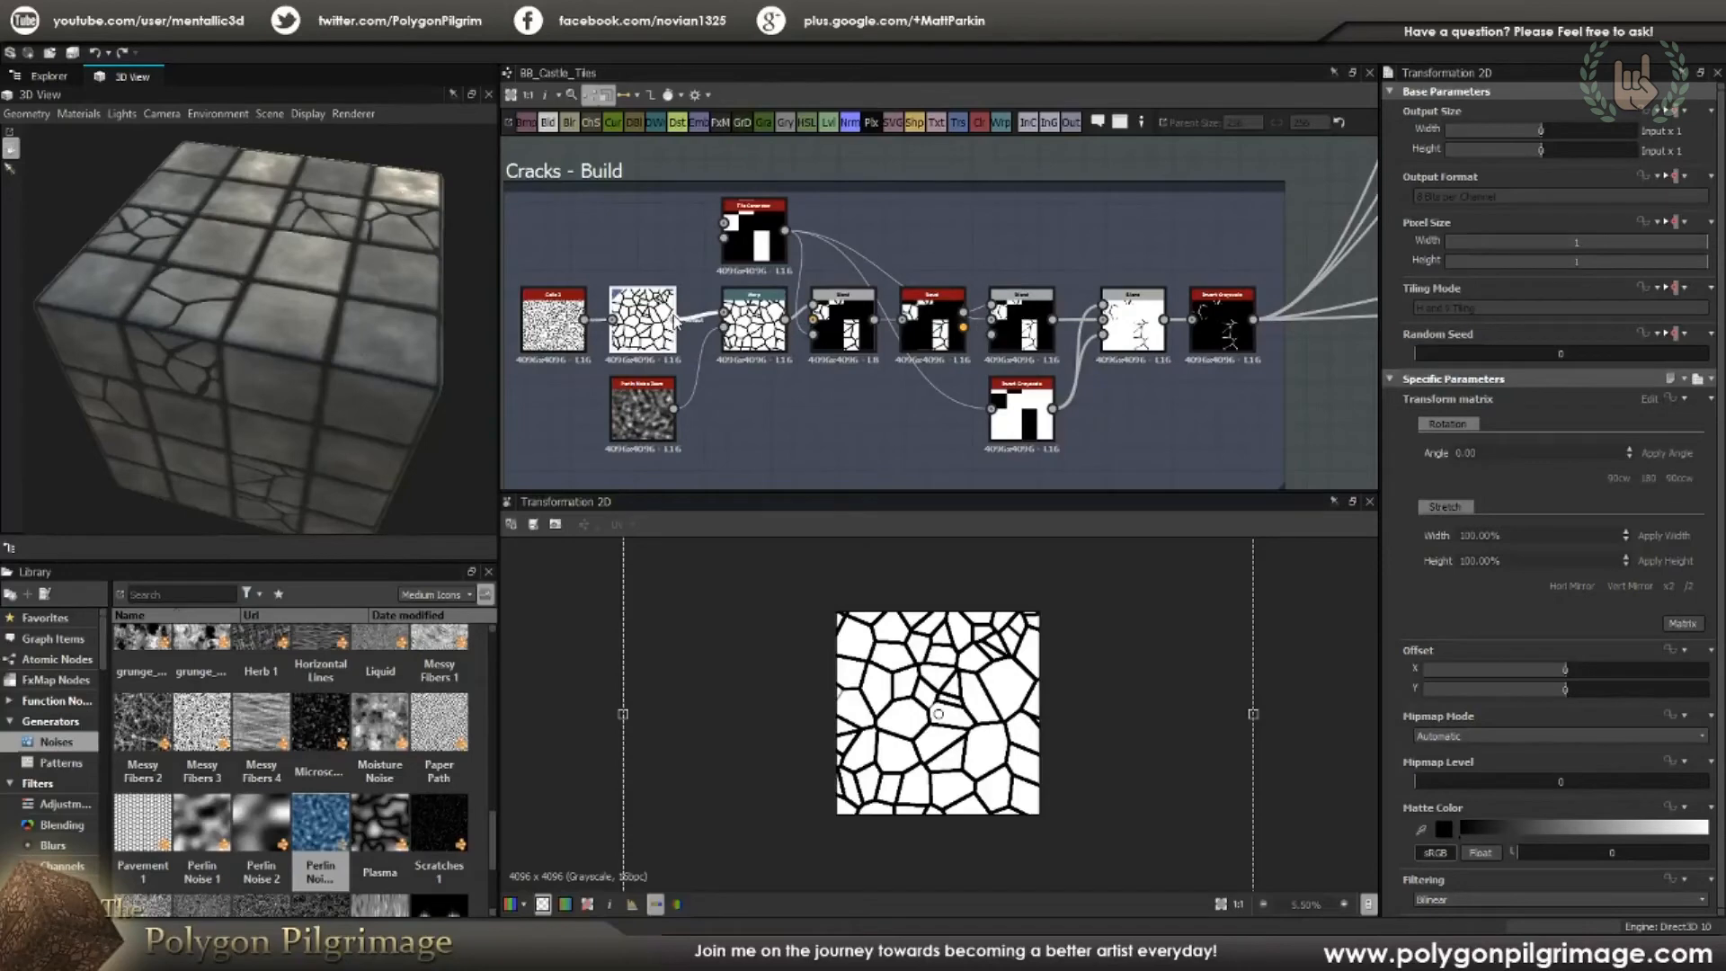
Step: Preview the Warp node applied to the enlarged cell pattern and check its intensity
{"action": "scroll", "coordinate": [674, 319], "scroll_direction": "up", "scroll_amount": 3}
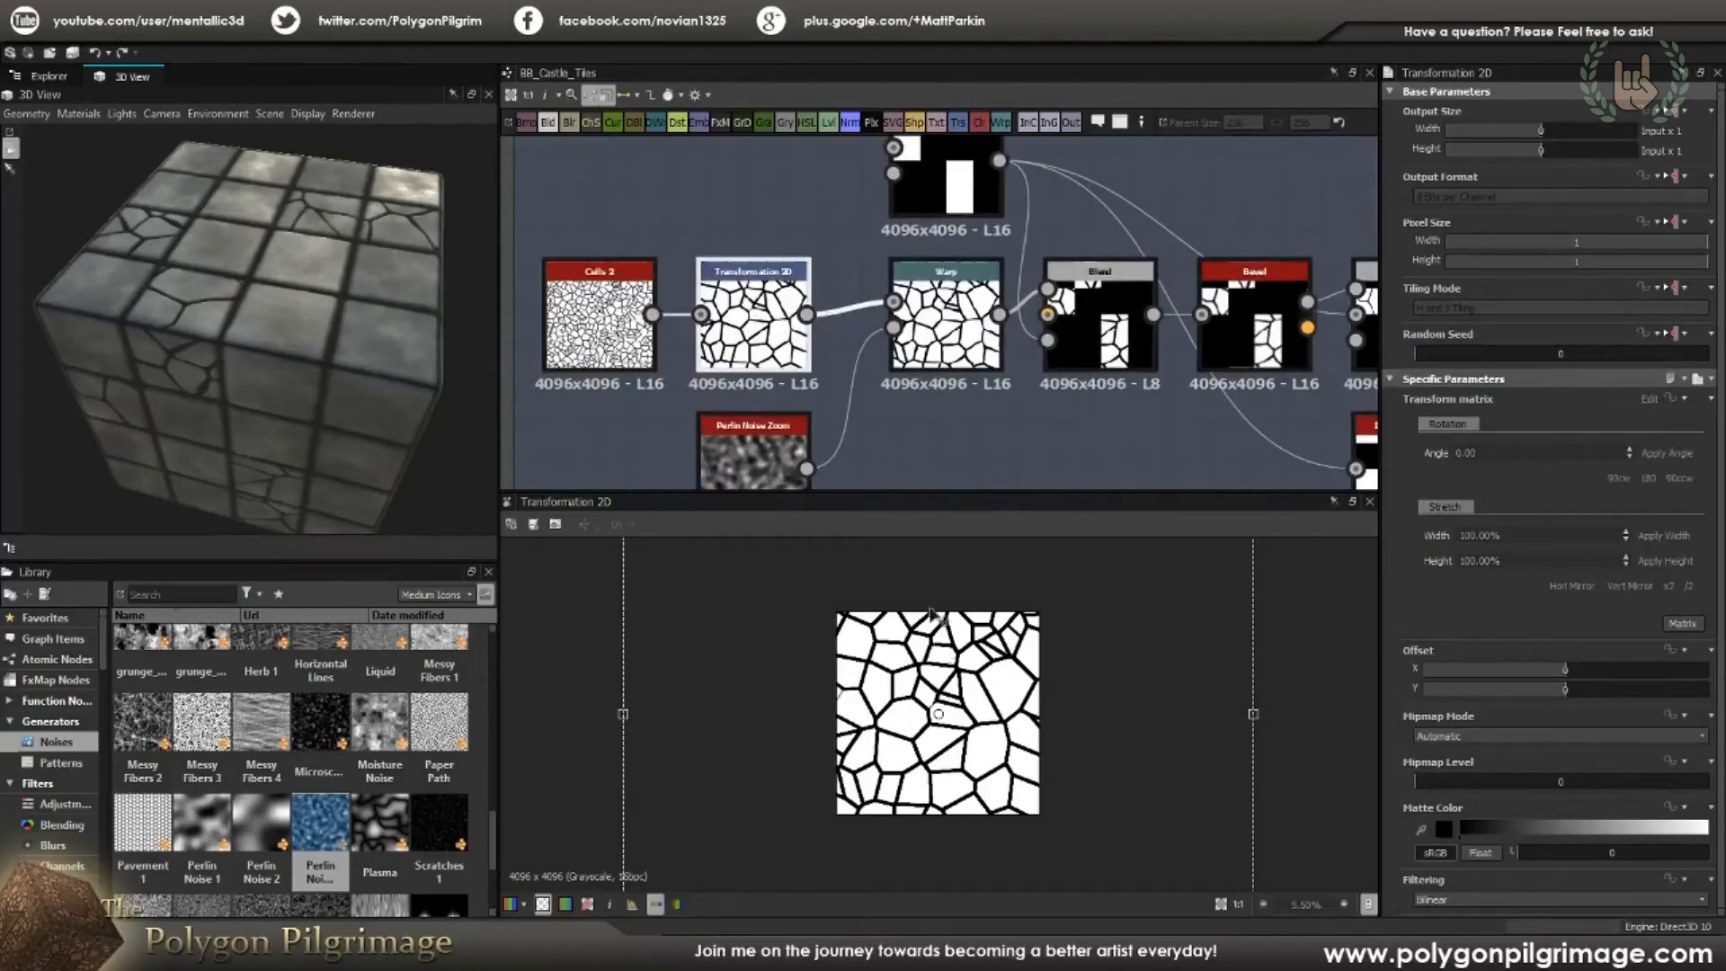
{"action": "double_click", "coordinate": [945, 324]}
{"action": "scroll", "coordinate": [983, 713], "scroll_direction": "up", "scroll_amount": 4}
{"action": "scroll", "coordinate": [982, 714], "scroll_direction": "down", "scroll_amount": 2}
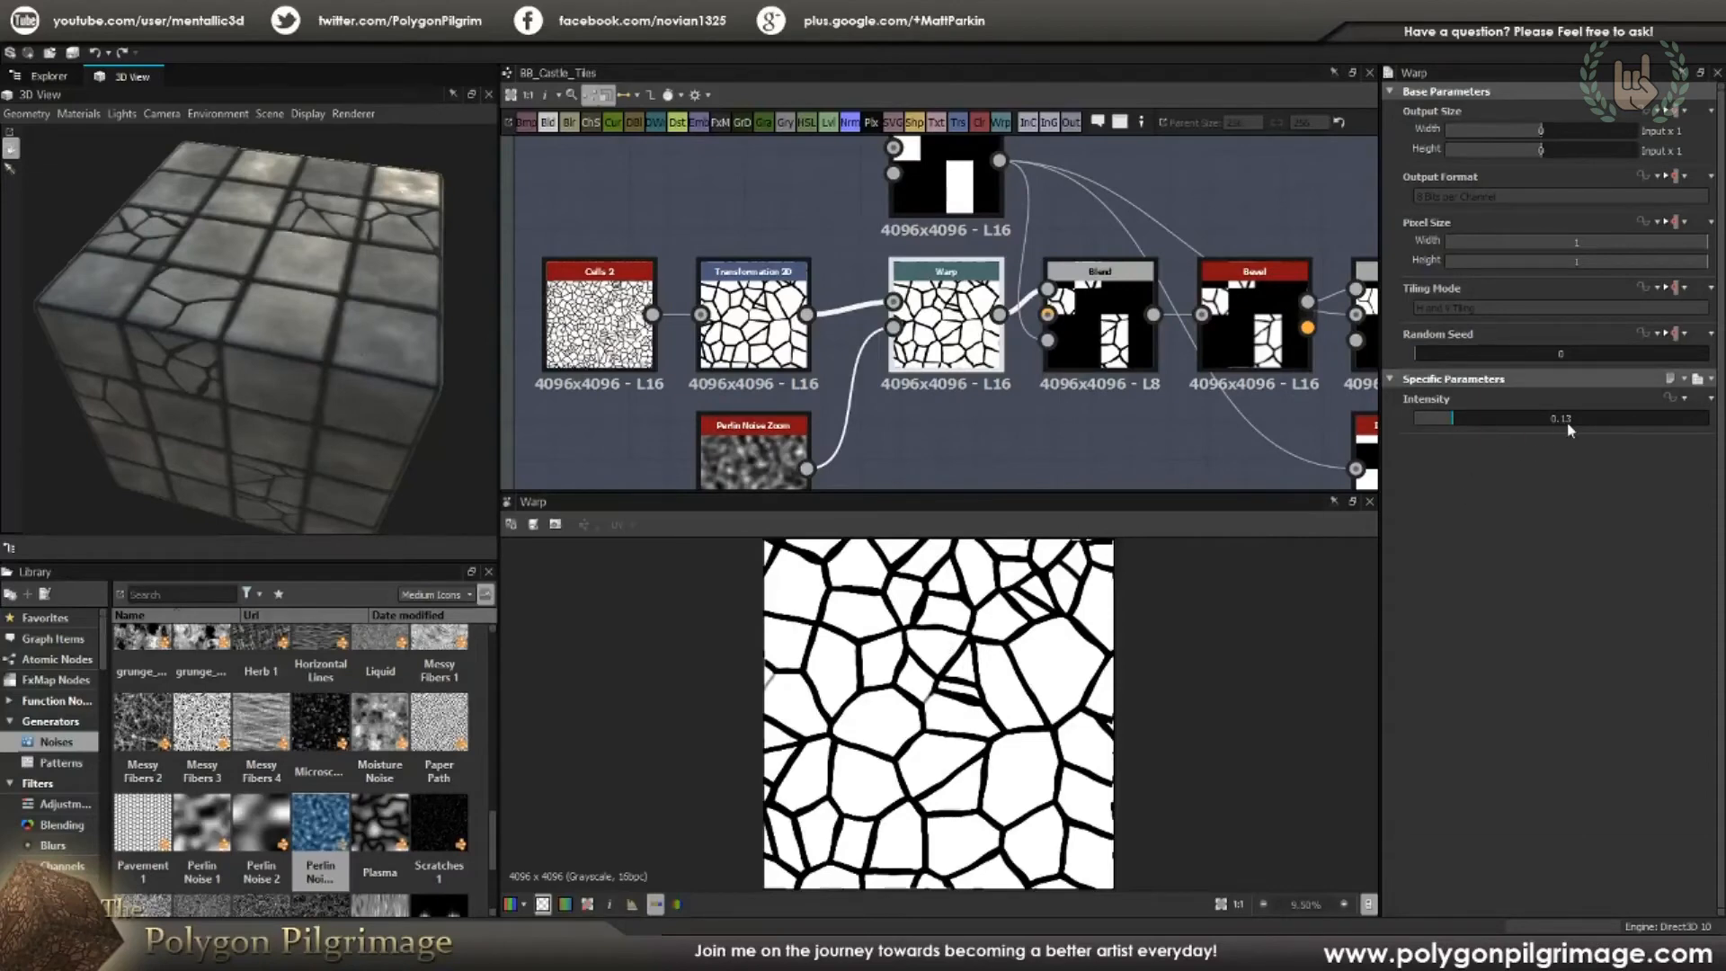
Step: Compare the Perlin Noise Zoom map with the output of the Warp node it drives
{"action": "middle_click_drag", "start_coordinate": [719, 429], "coordinate": [716, 367]}
{"action": "double_click", "coordinate": [760, 396]}
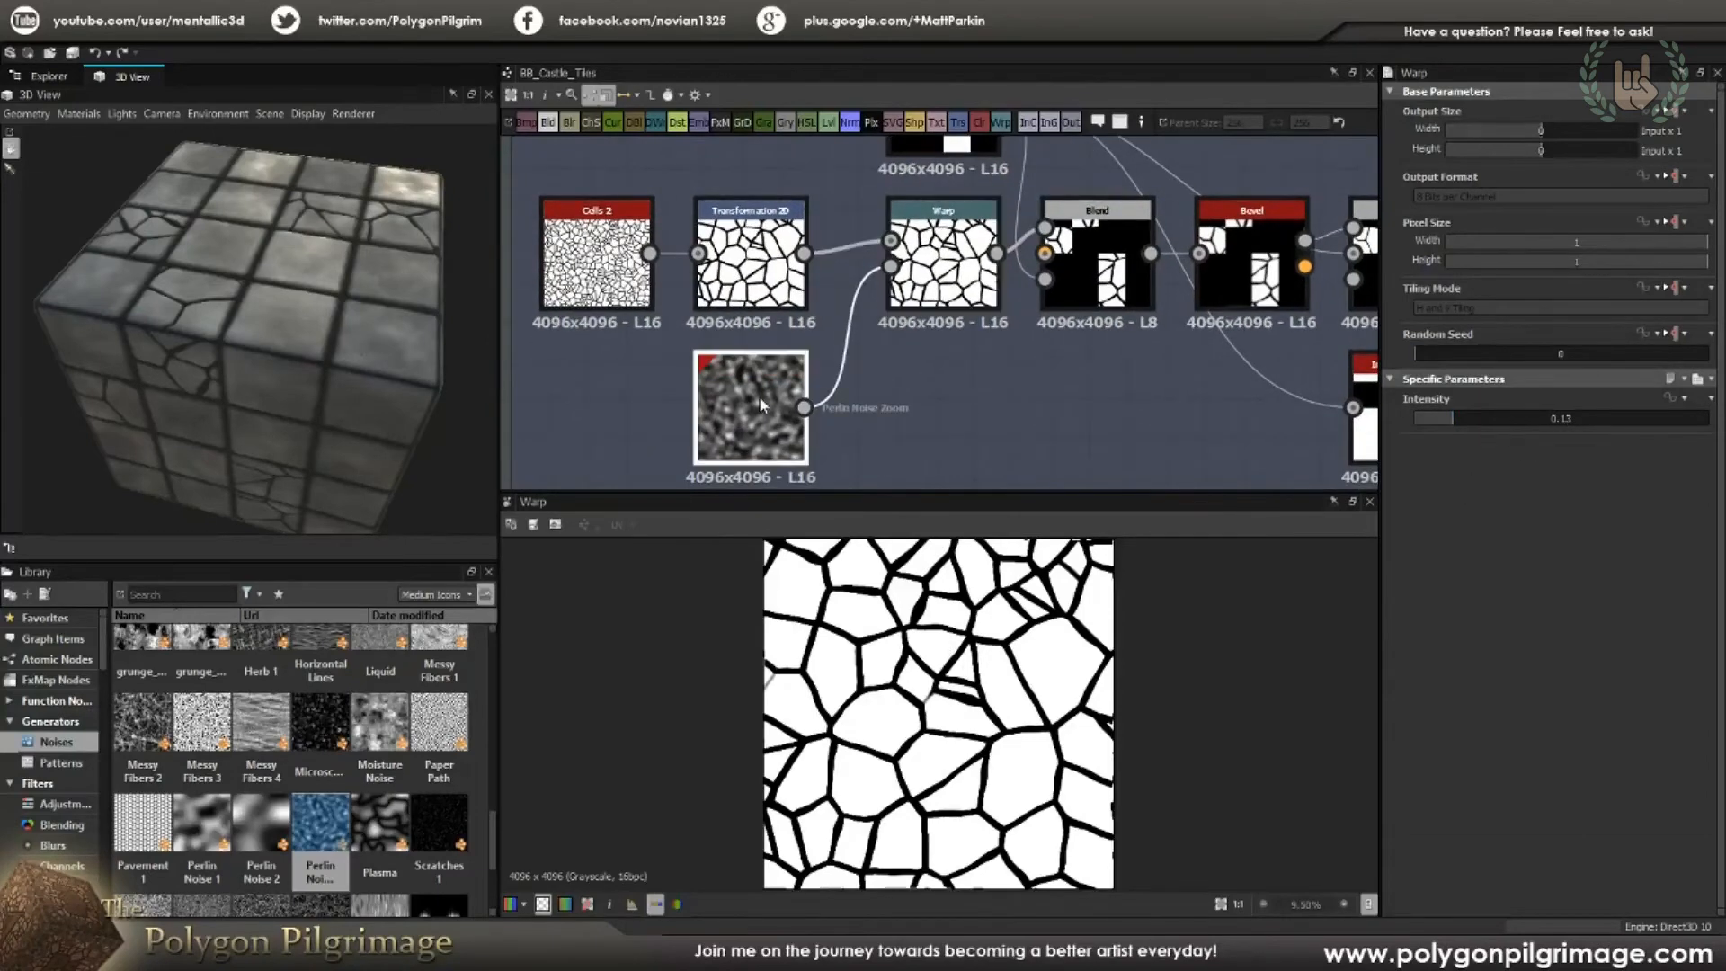
{"action": "scroll", "coordinate": [1084, 623], "scroll_direction": "down", "scroll_amount": 1}
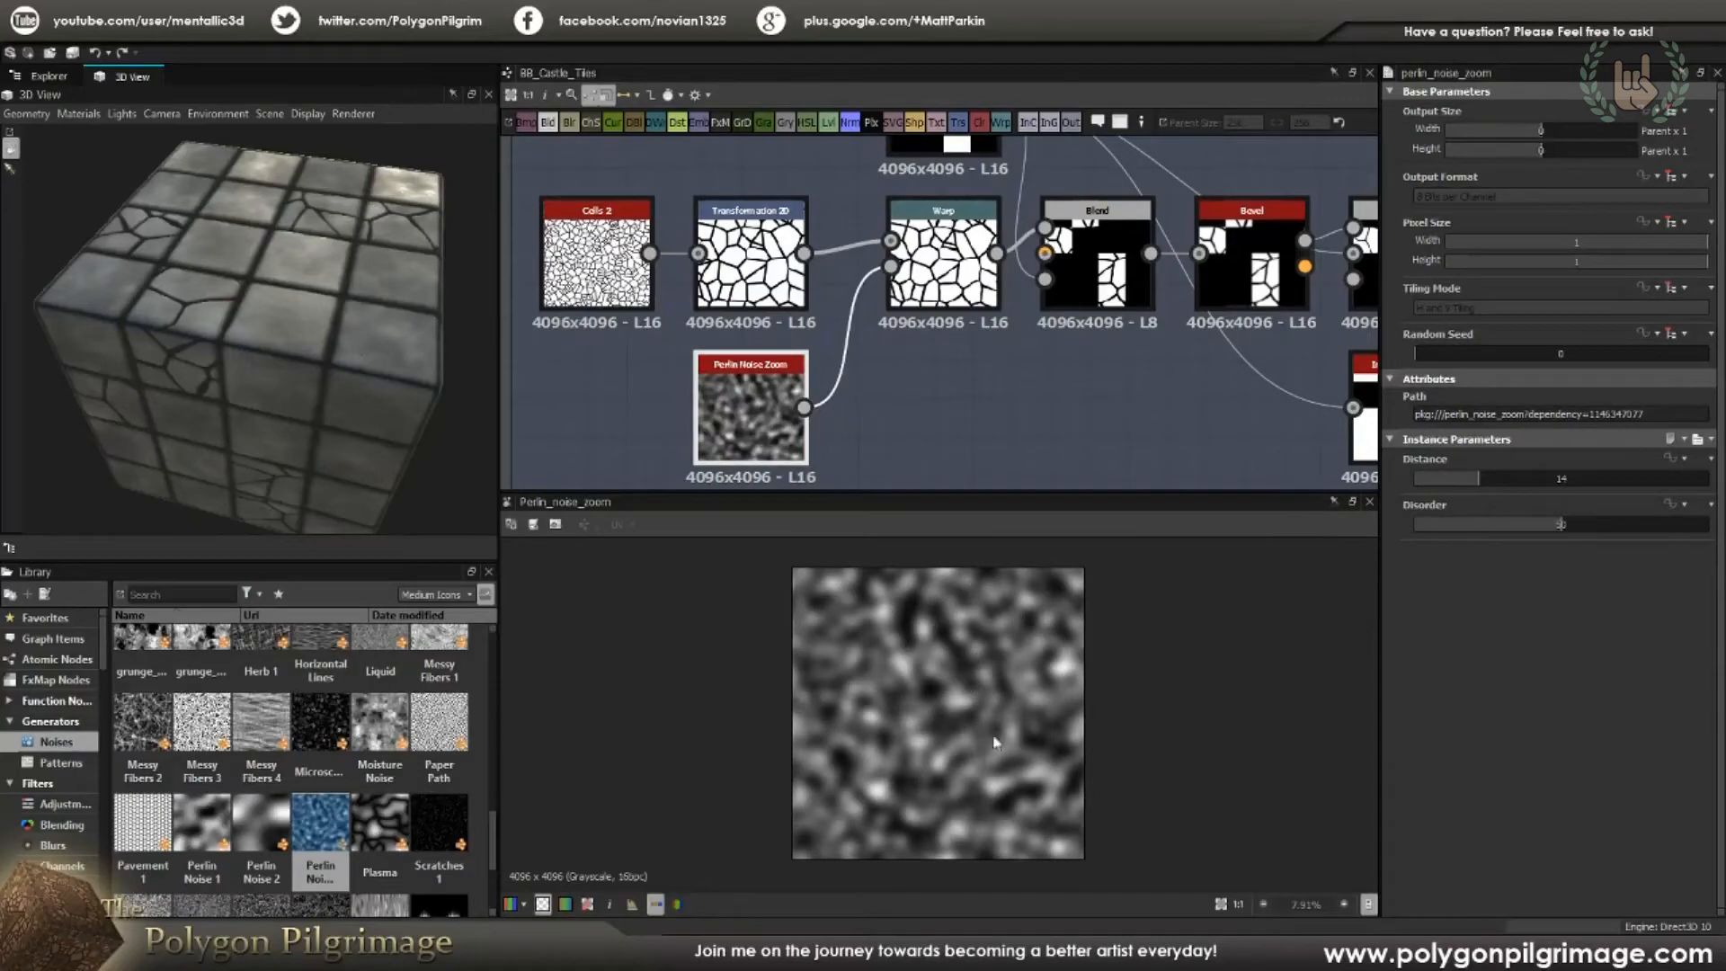
{"action": "double_click", "coordinate": [938, 267]}
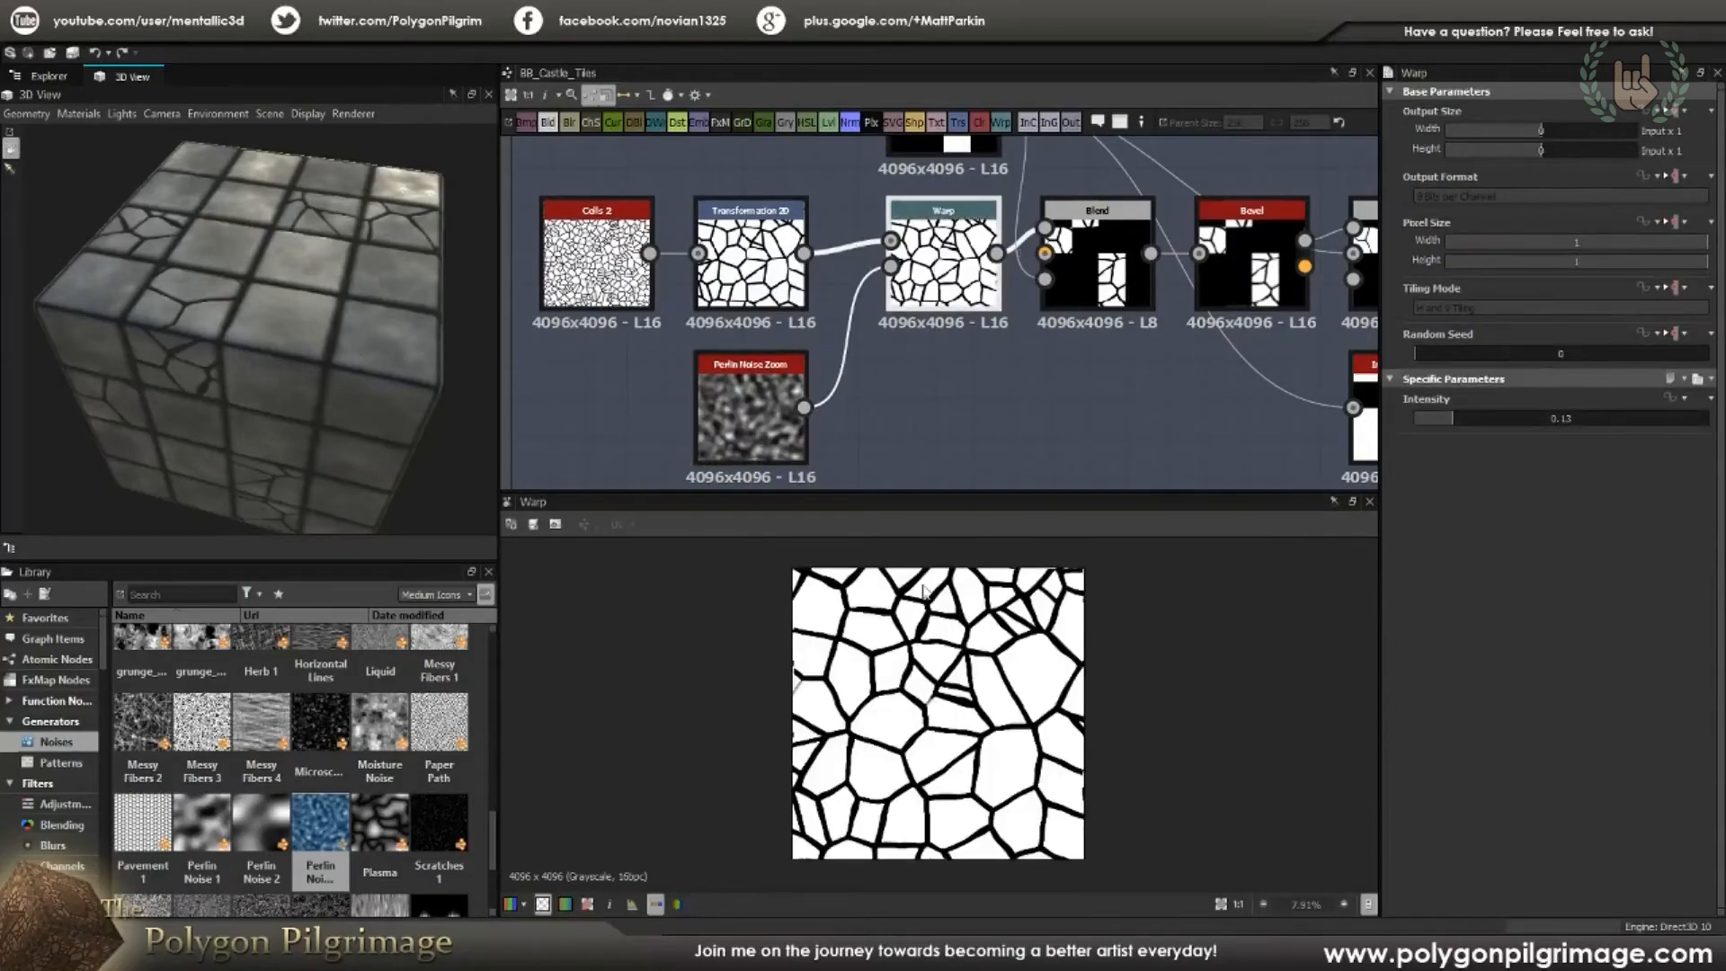
{"action": "scroll", "coordinate": [930, 710], "scroll_direction": "up", "scroll_amount": 1}
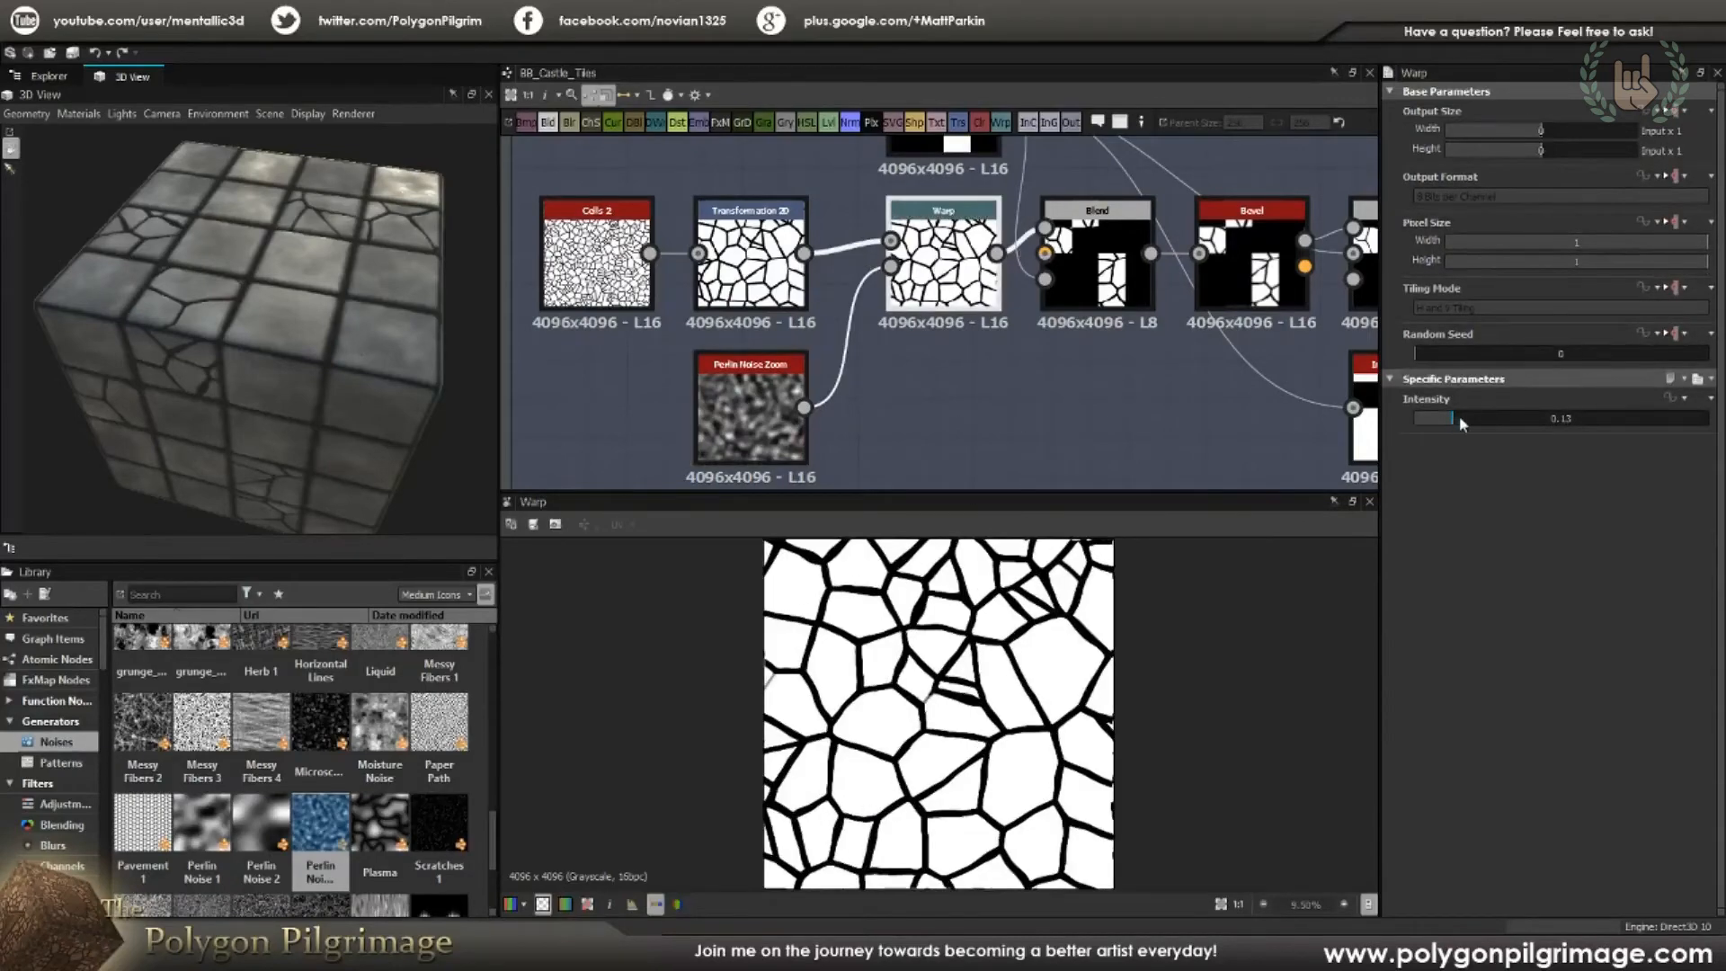
{"action": "double_click", "coordinate": [750, 412]}
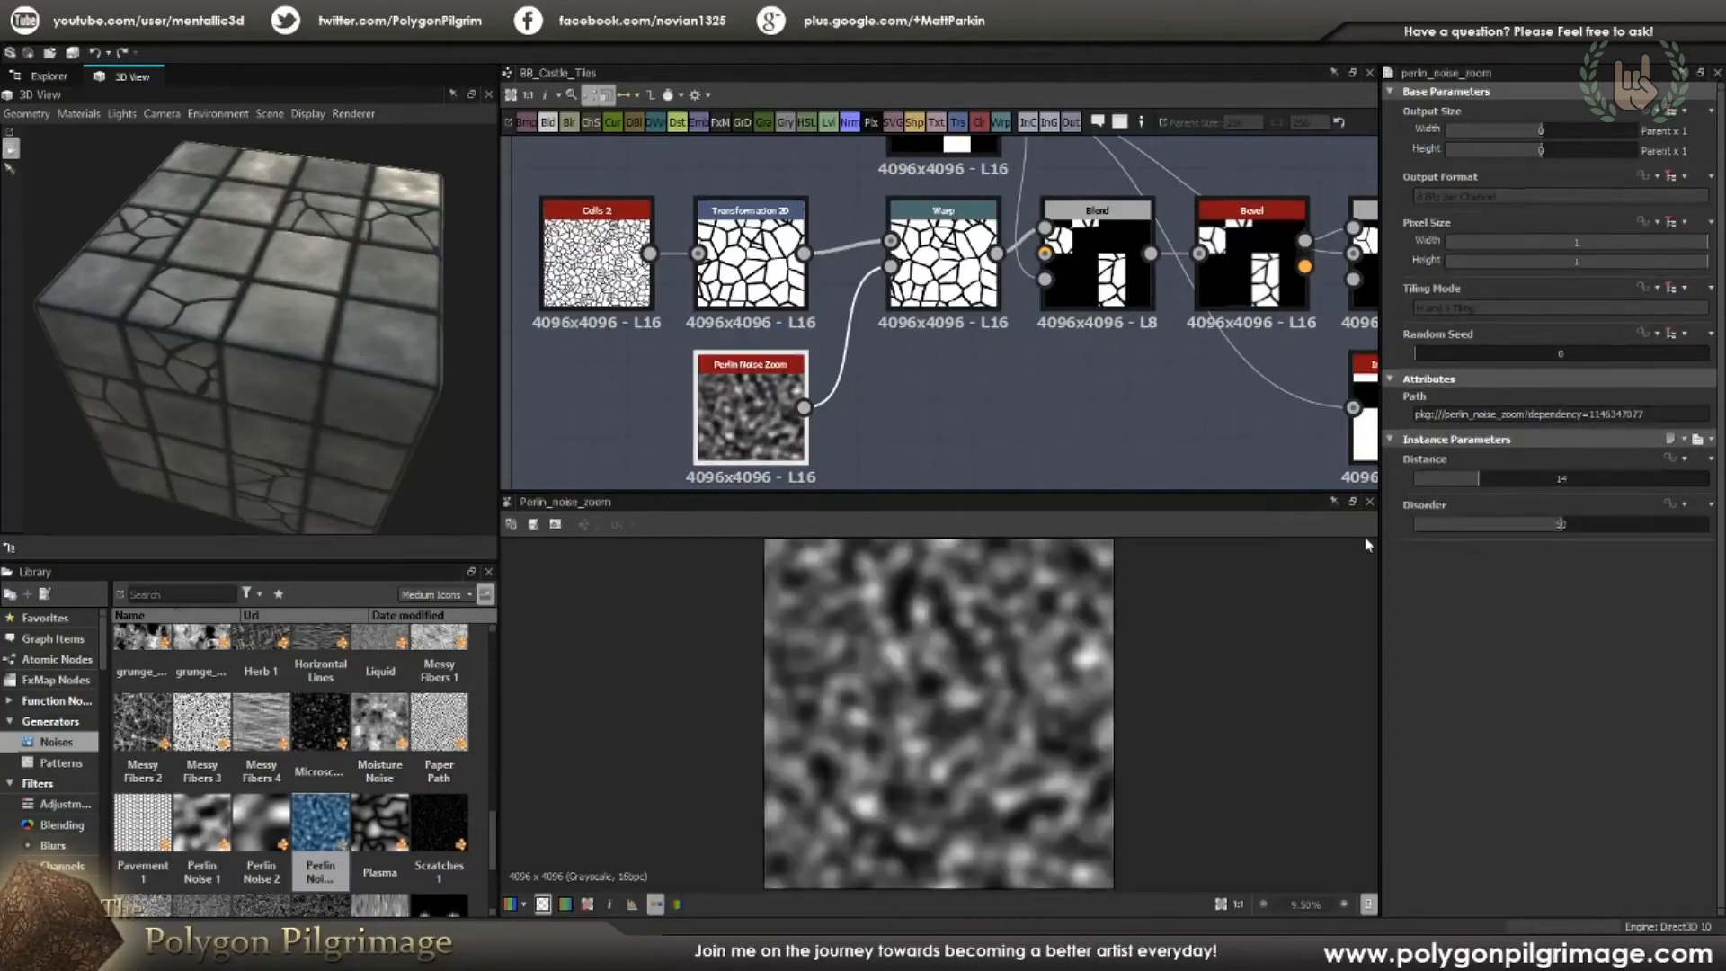
{"action": "double_click", "coordinate": [943, 267]}
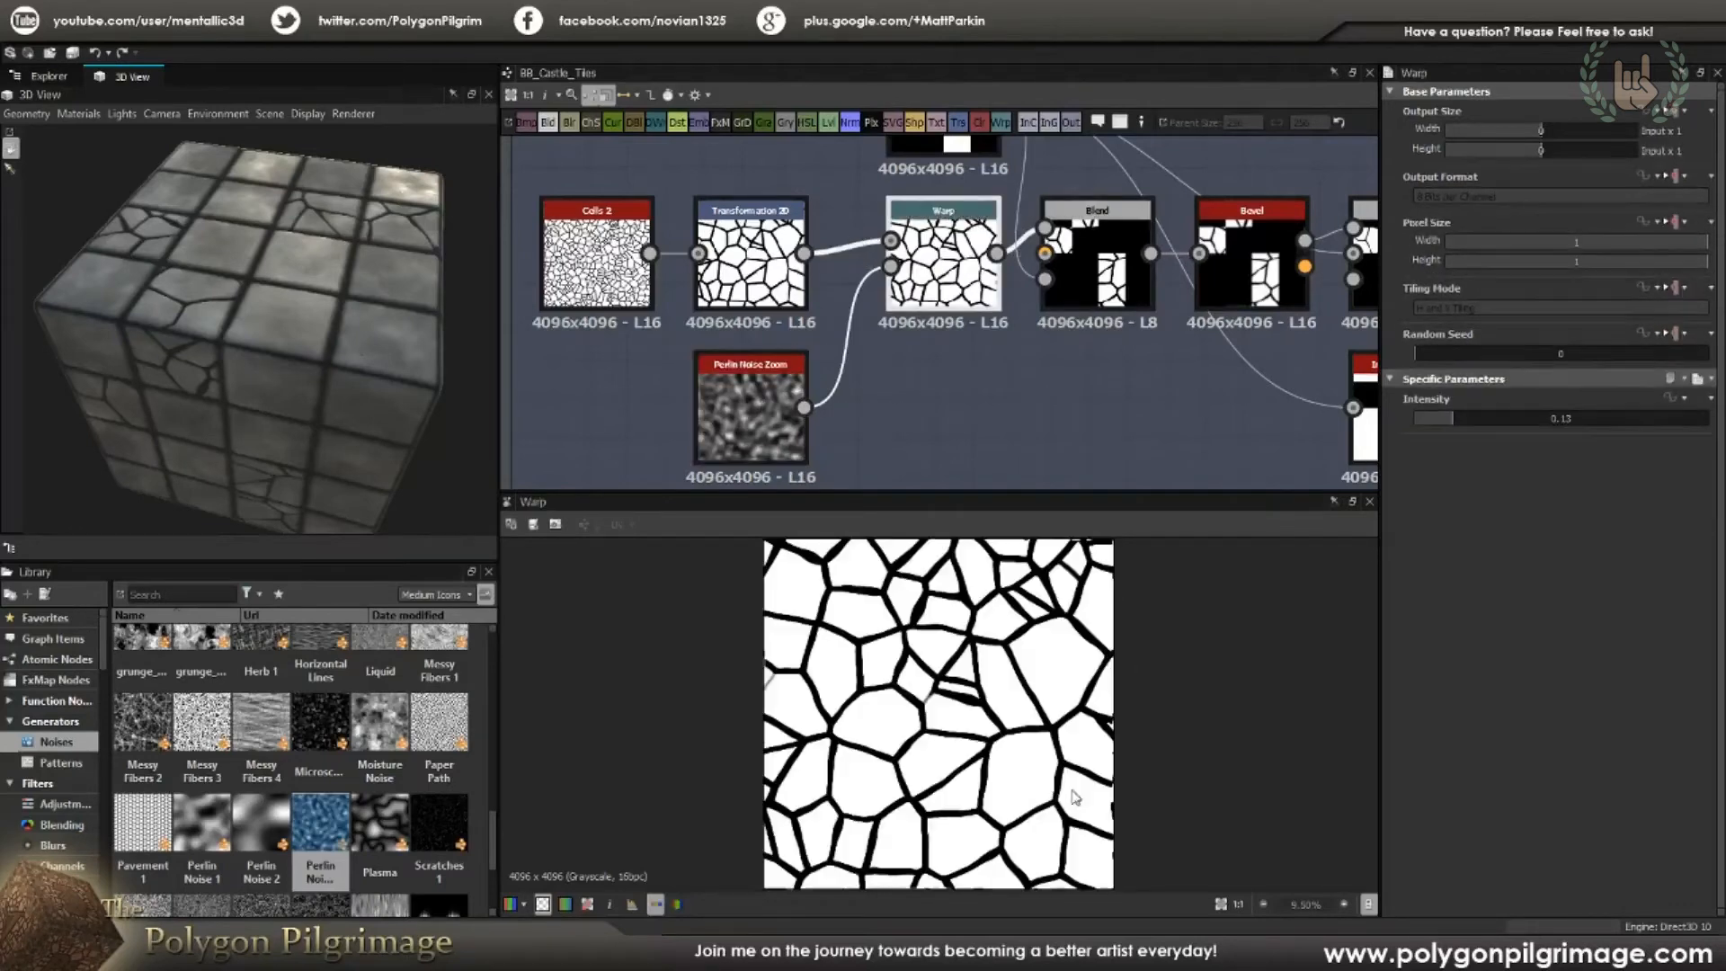
Step: Examine the warped crack lines on the 3D cube up close and from several angles
{"action": "left_click_drag", "start_coordinate": [375, 282], "coordinate": [247, 323]}
{"action": "right_click_drag", "start_coordinate": [247, 323], "coordinate": [349, 366]}
{"action": "left_click_drag", "start_coordinate": [347, 365], "coordinate": [224, 356]}
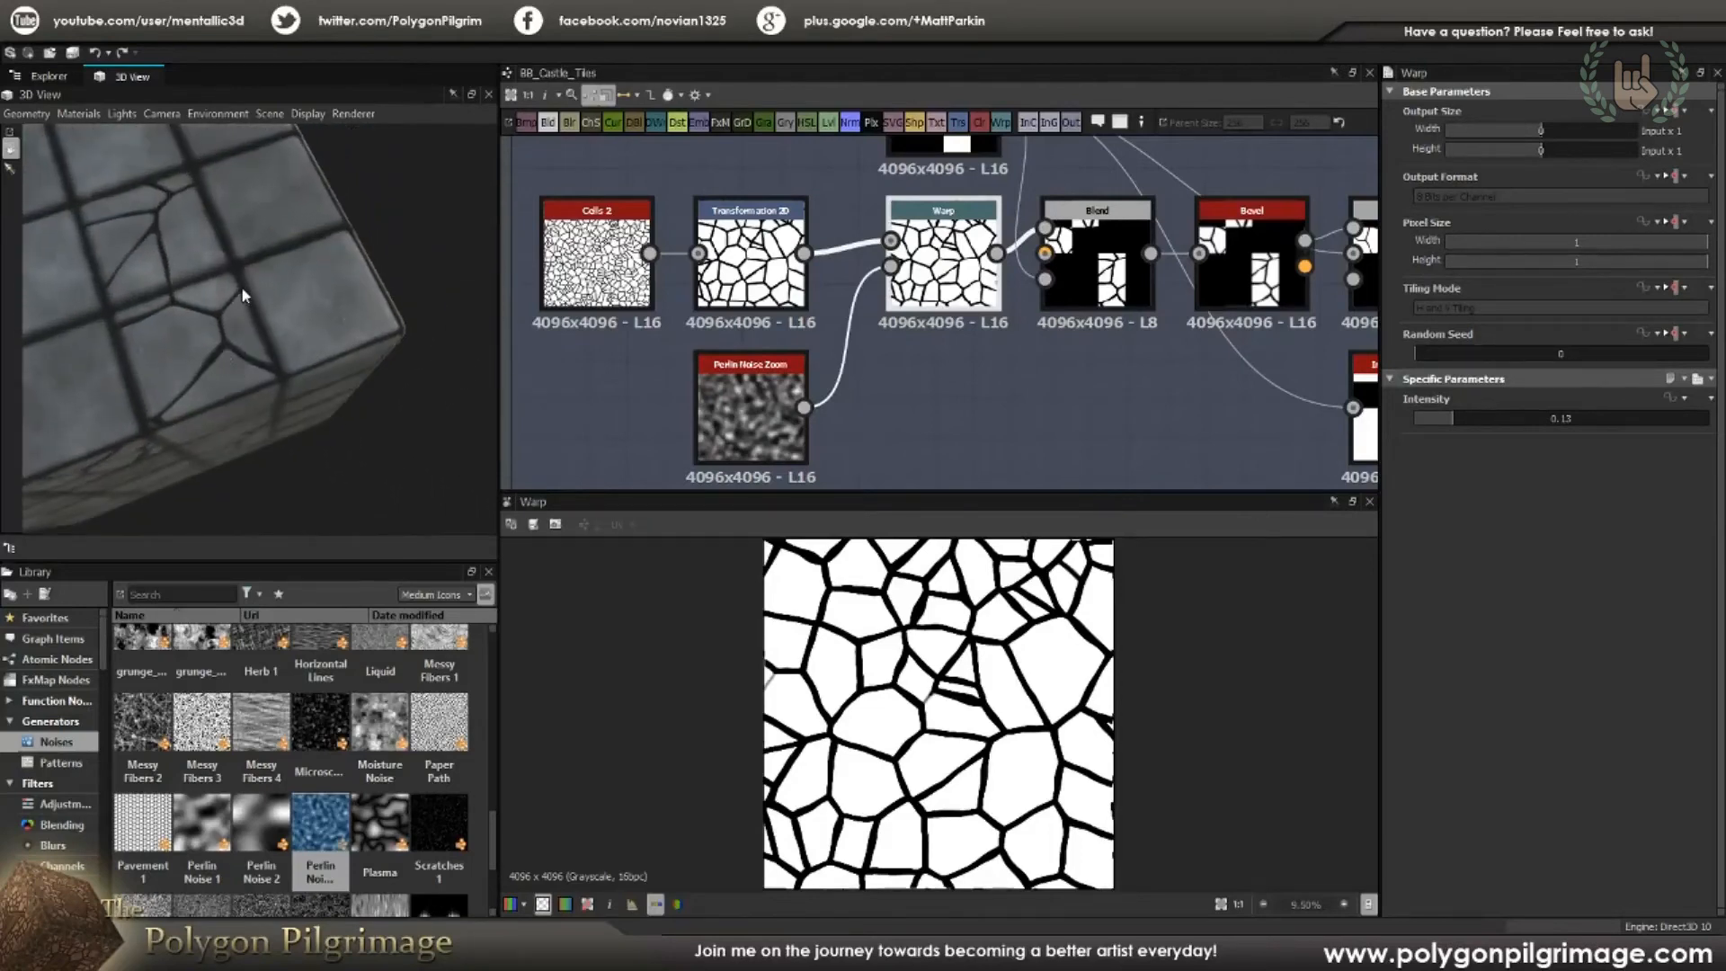
{"action": "left_click_drag", "start_coordinate": [369, 396], "coordinate": [303, 304]}
Step: Preview the Tile Generator in the Cracks - Build frame and view its parameters
{"action": "middle_click_drag", "start_coordinate": [952, 334], "coordinate": [831, 424]}
{"action": "scroll", "coordinate": [832, 424], "scroll_direction": "down", "scroll_amount": 1}
{"action": "scroll", "coordinate": [822, 422], "scroll_direction": "up", "scroll_amount": 1}
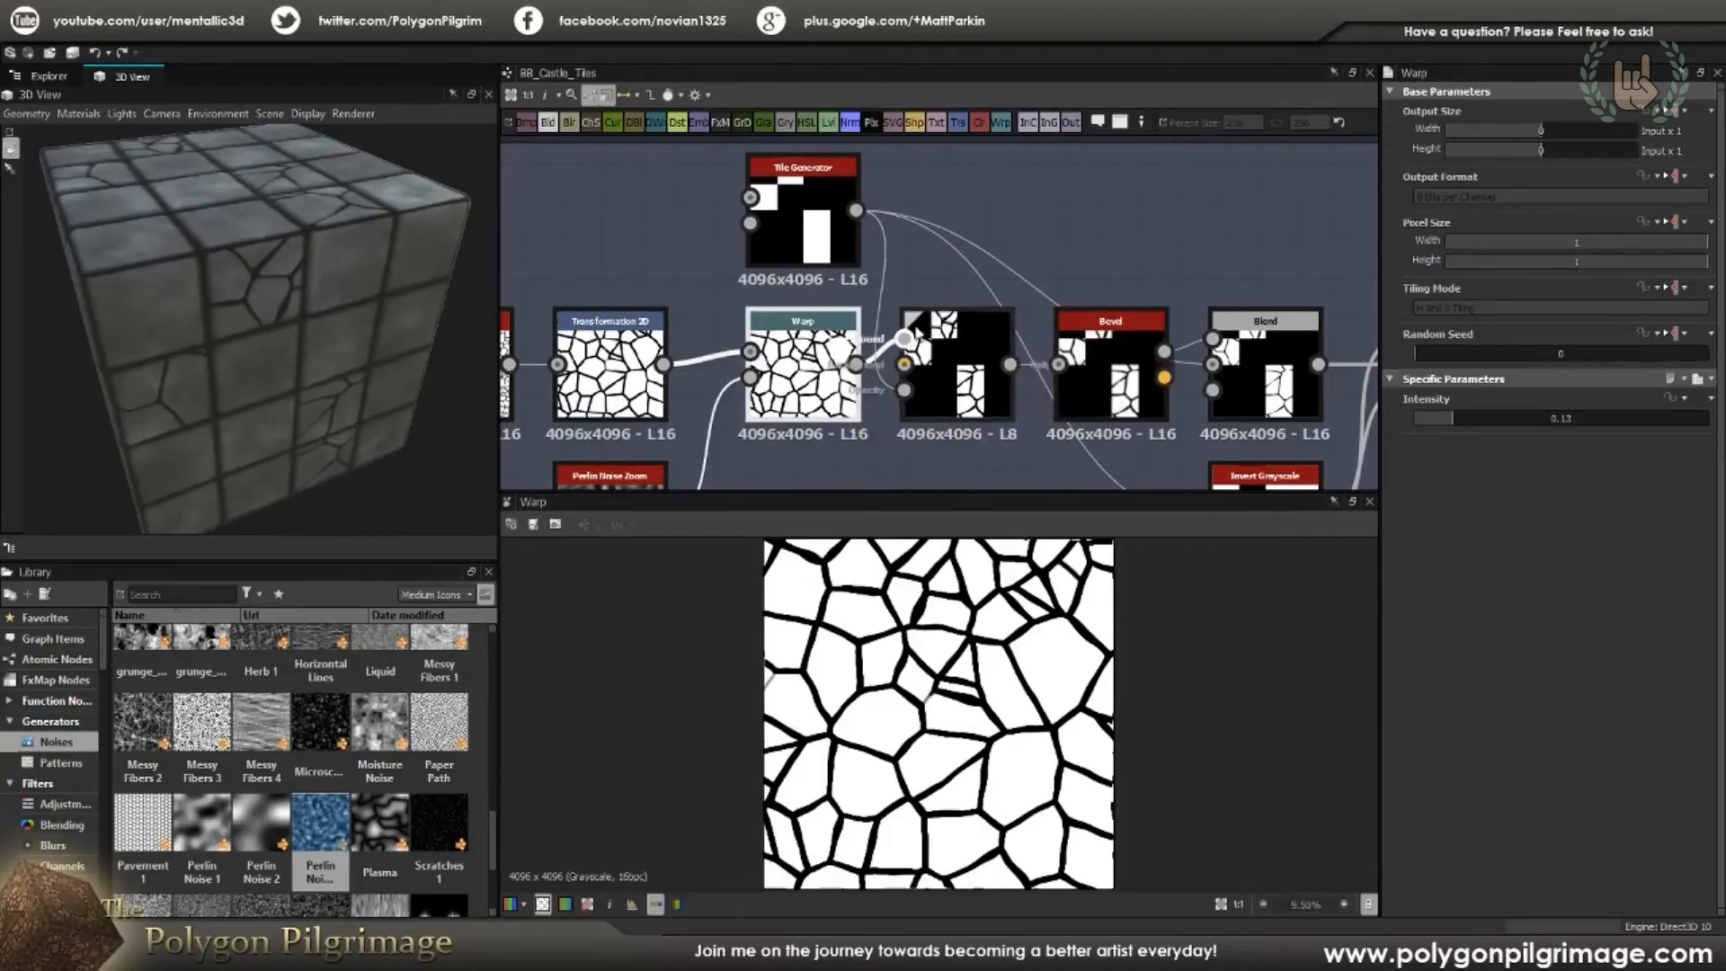
{"action": "scroll", "coordinate": [908, 342], "scroll_direction": "down", "scroll_amount": 2}
{"action": "double_click", "coordinate": [843, 284]}
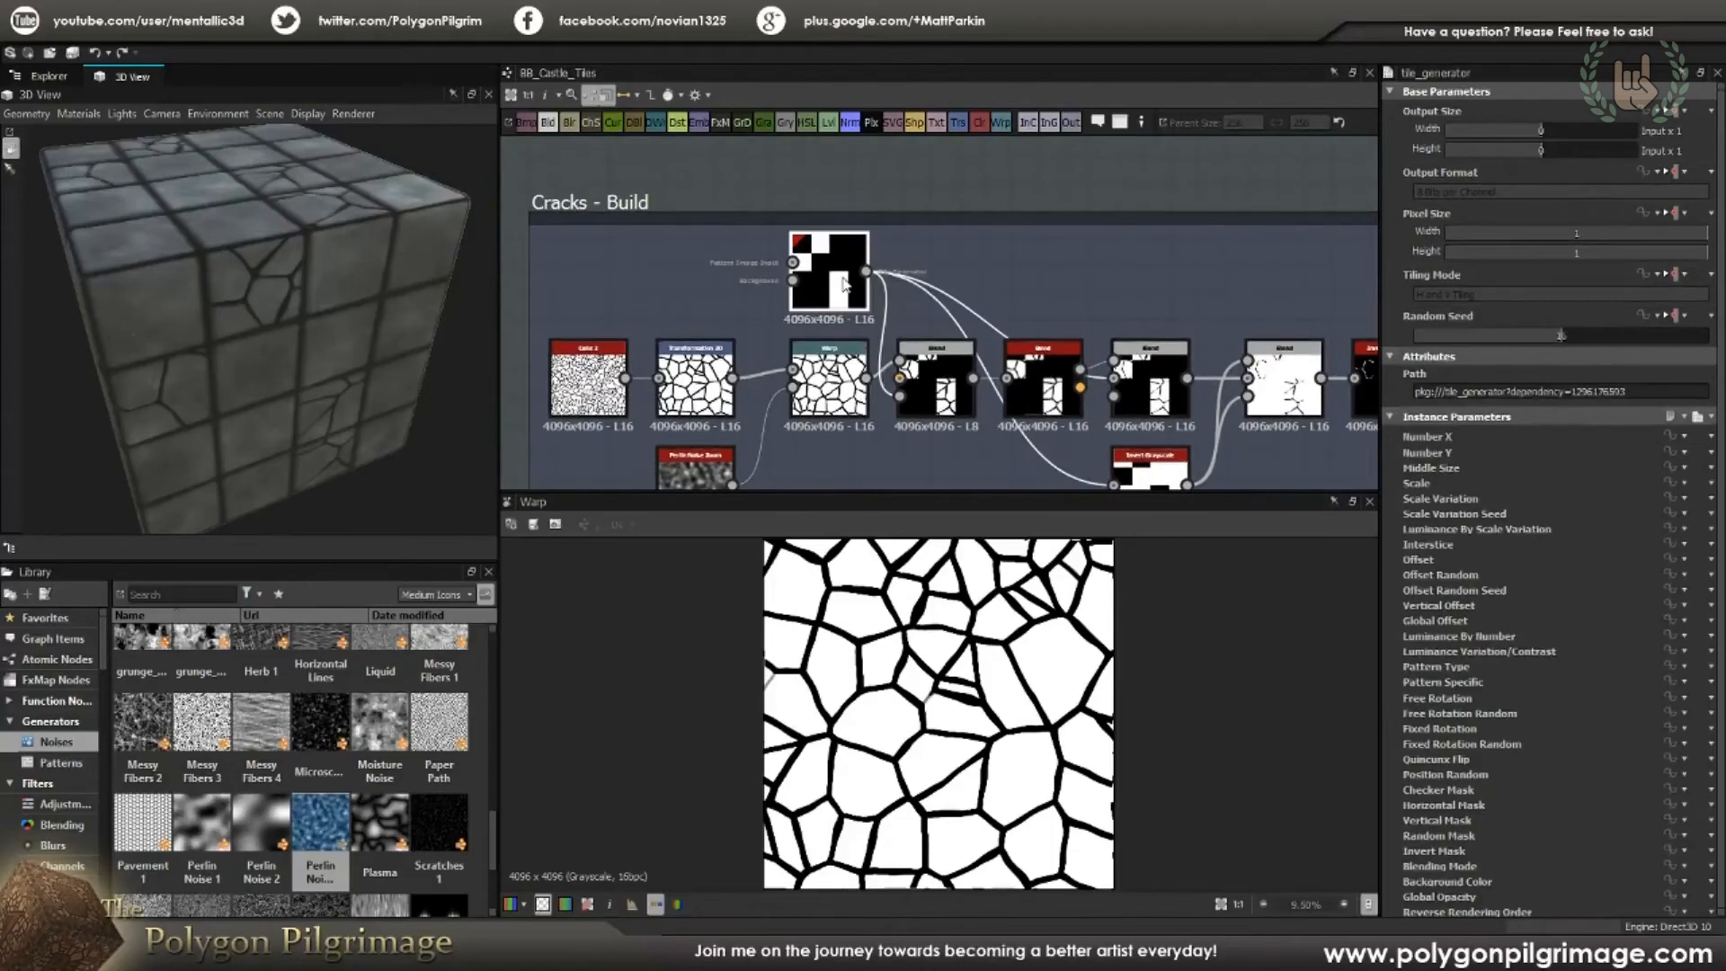
Step: Review the Tile Generator's instance parameters, including its tile numbers, Random Mask and Invert Mask settings
{"action": "scroll", "coordinate": [1404, 536], "scroll_direction": "down", "scroll_amount": 8}
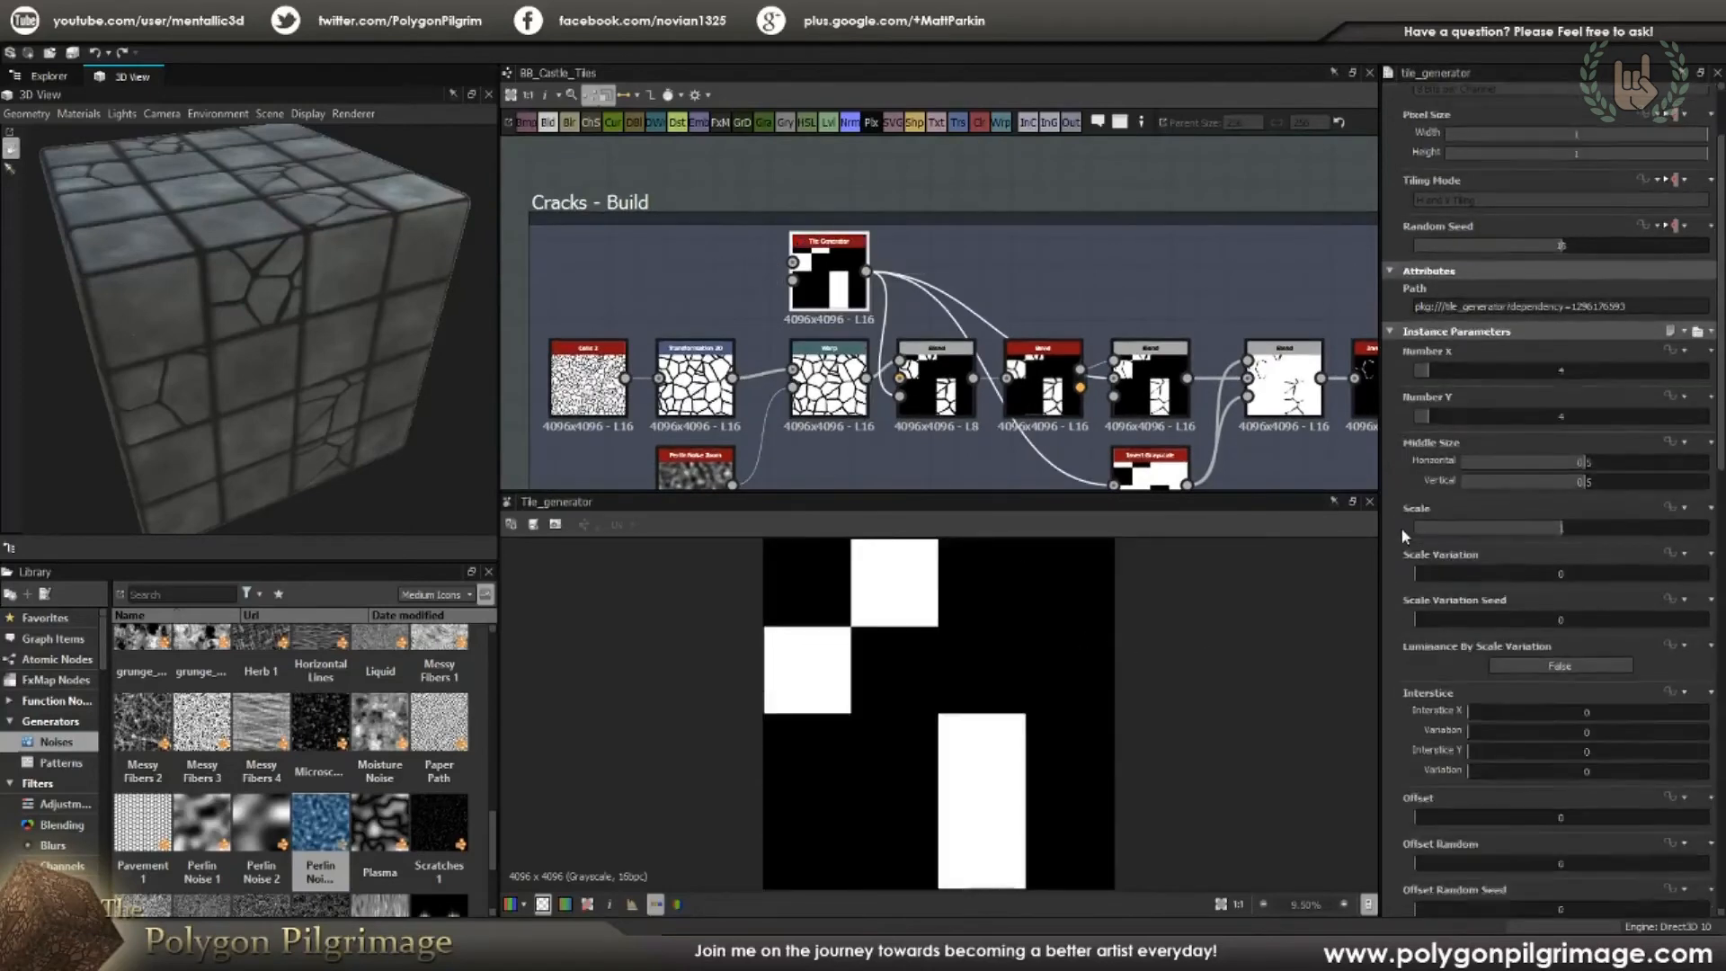
{"action": "scroll", "coordinate": [1402, 535], "scroll_direction": "down", "scroll_amount": 9}
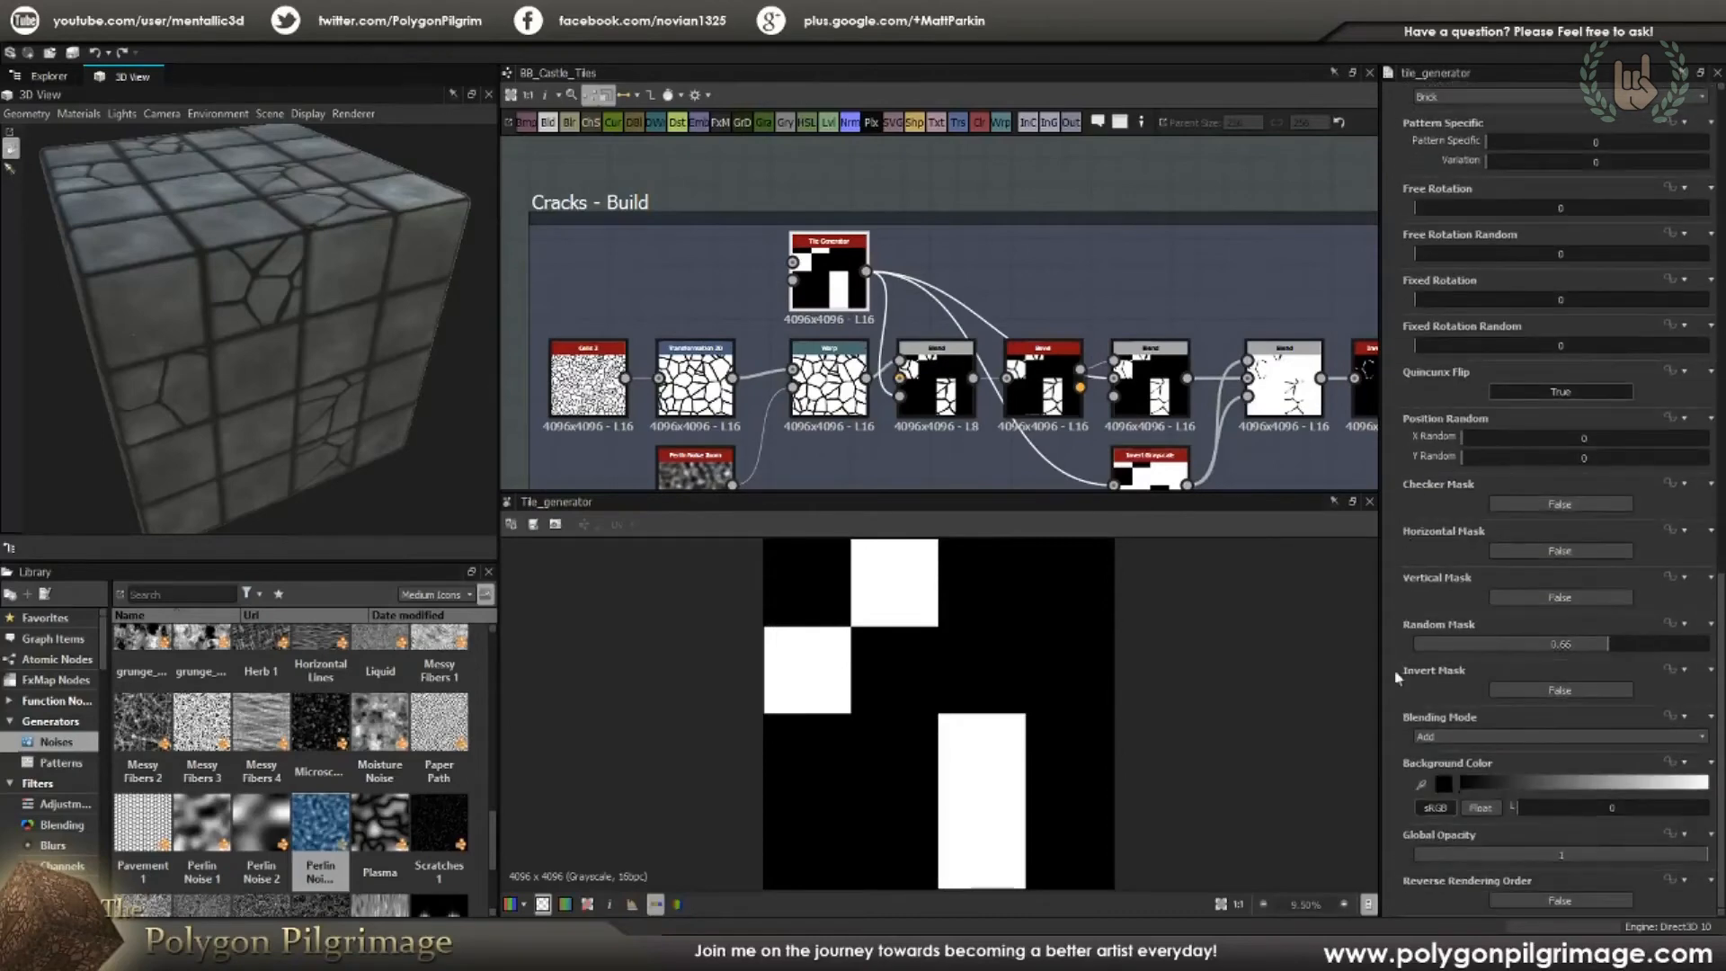
{"action": "scroll", "coordinate": [1403, 662], "scroll_direction": "up", "scroll_amount": 2}
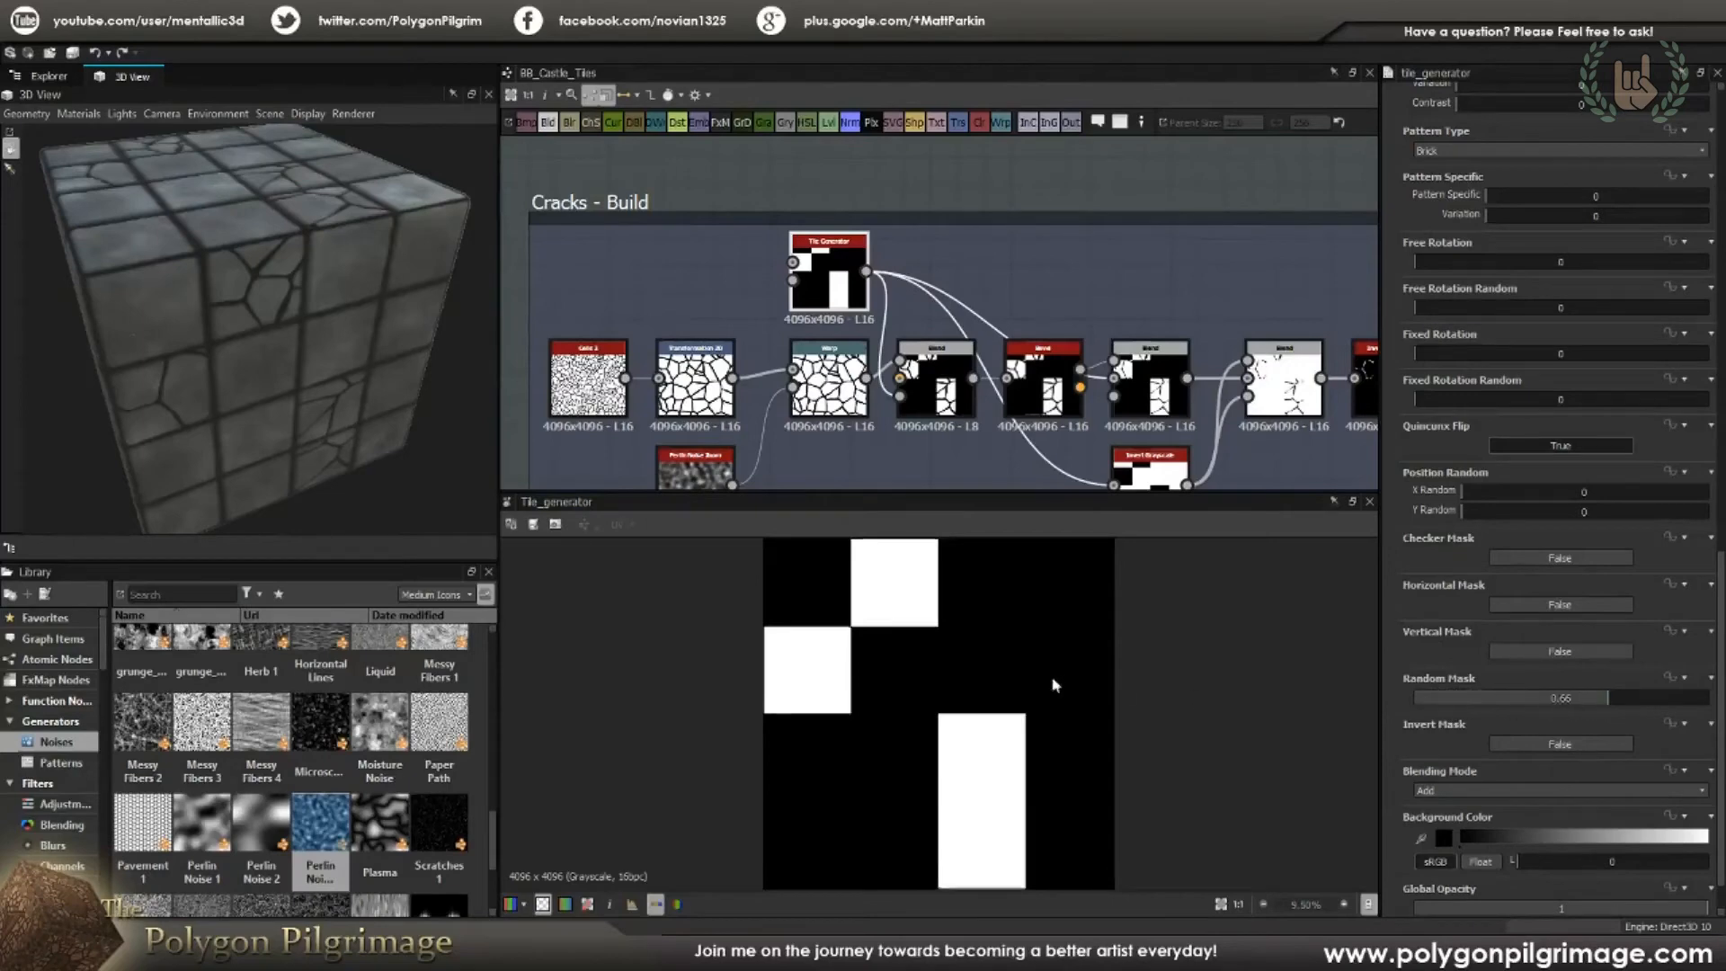
{"action": "scroll", "coordinate": [1055, 676], "scroll_direction": "down", "scroll_amount": 2}
{"action": "scroll", "coordinate": [1419, 488], "scroll_direction": "up", "scroll_amount": 15}
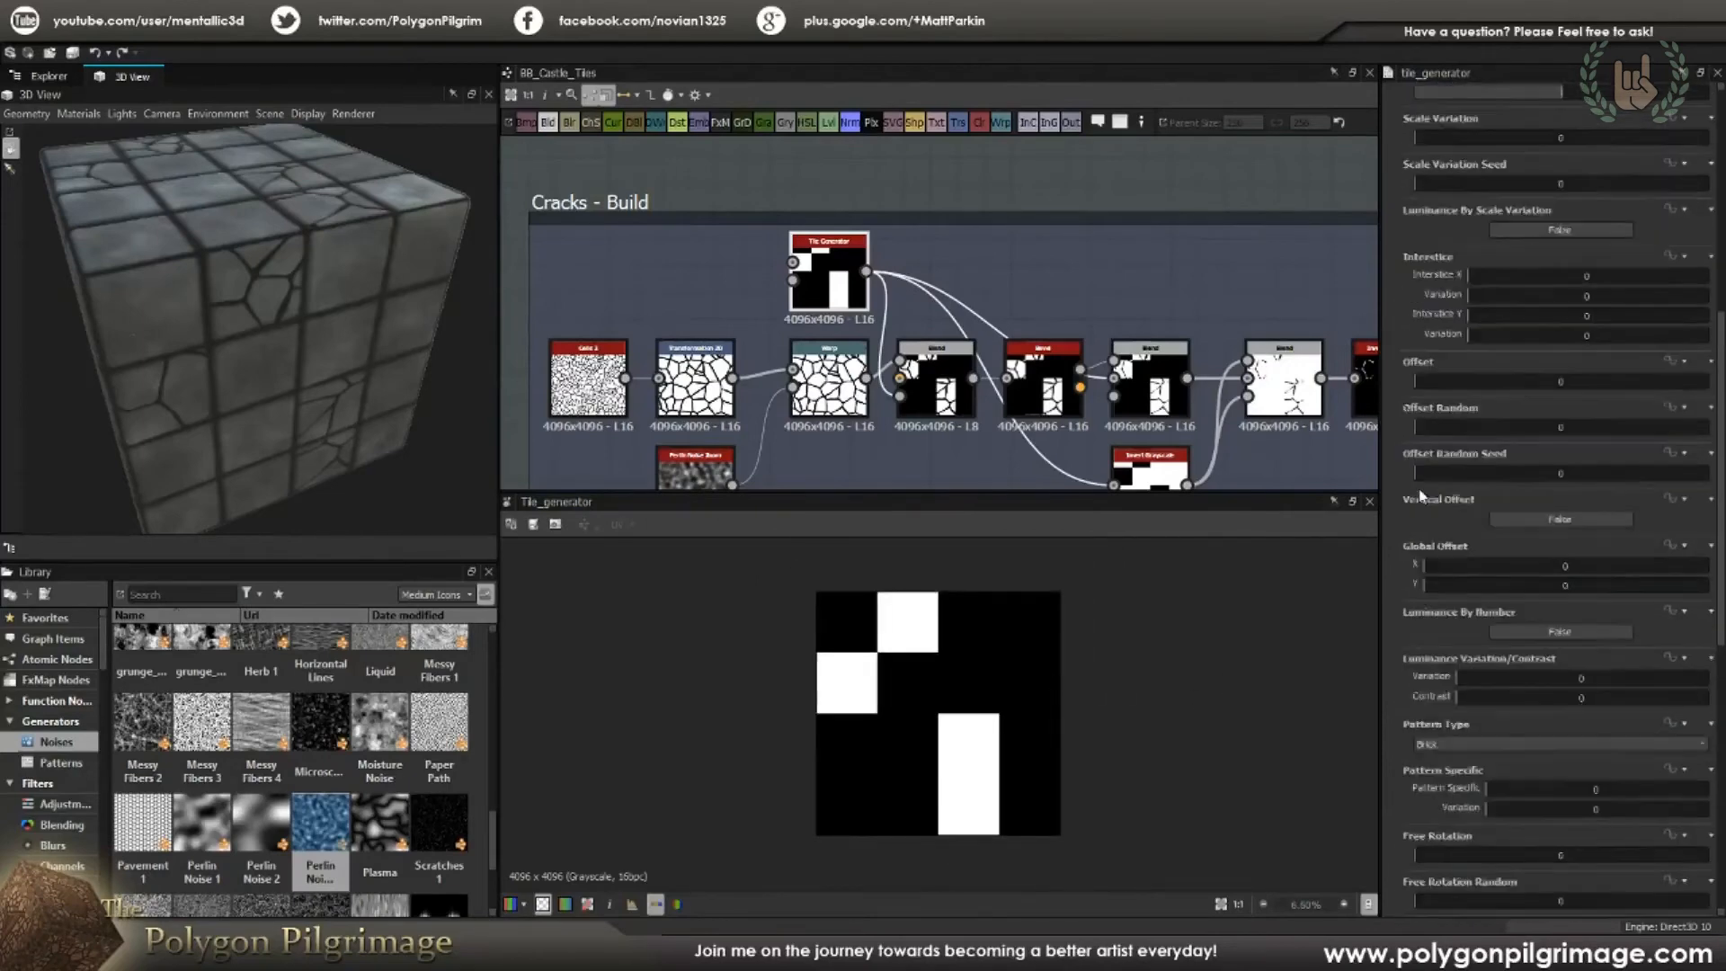
{"action": "scroll", "coordinate": [1419, 488], "scroll_direction": "up", "scroll_amount": 6}
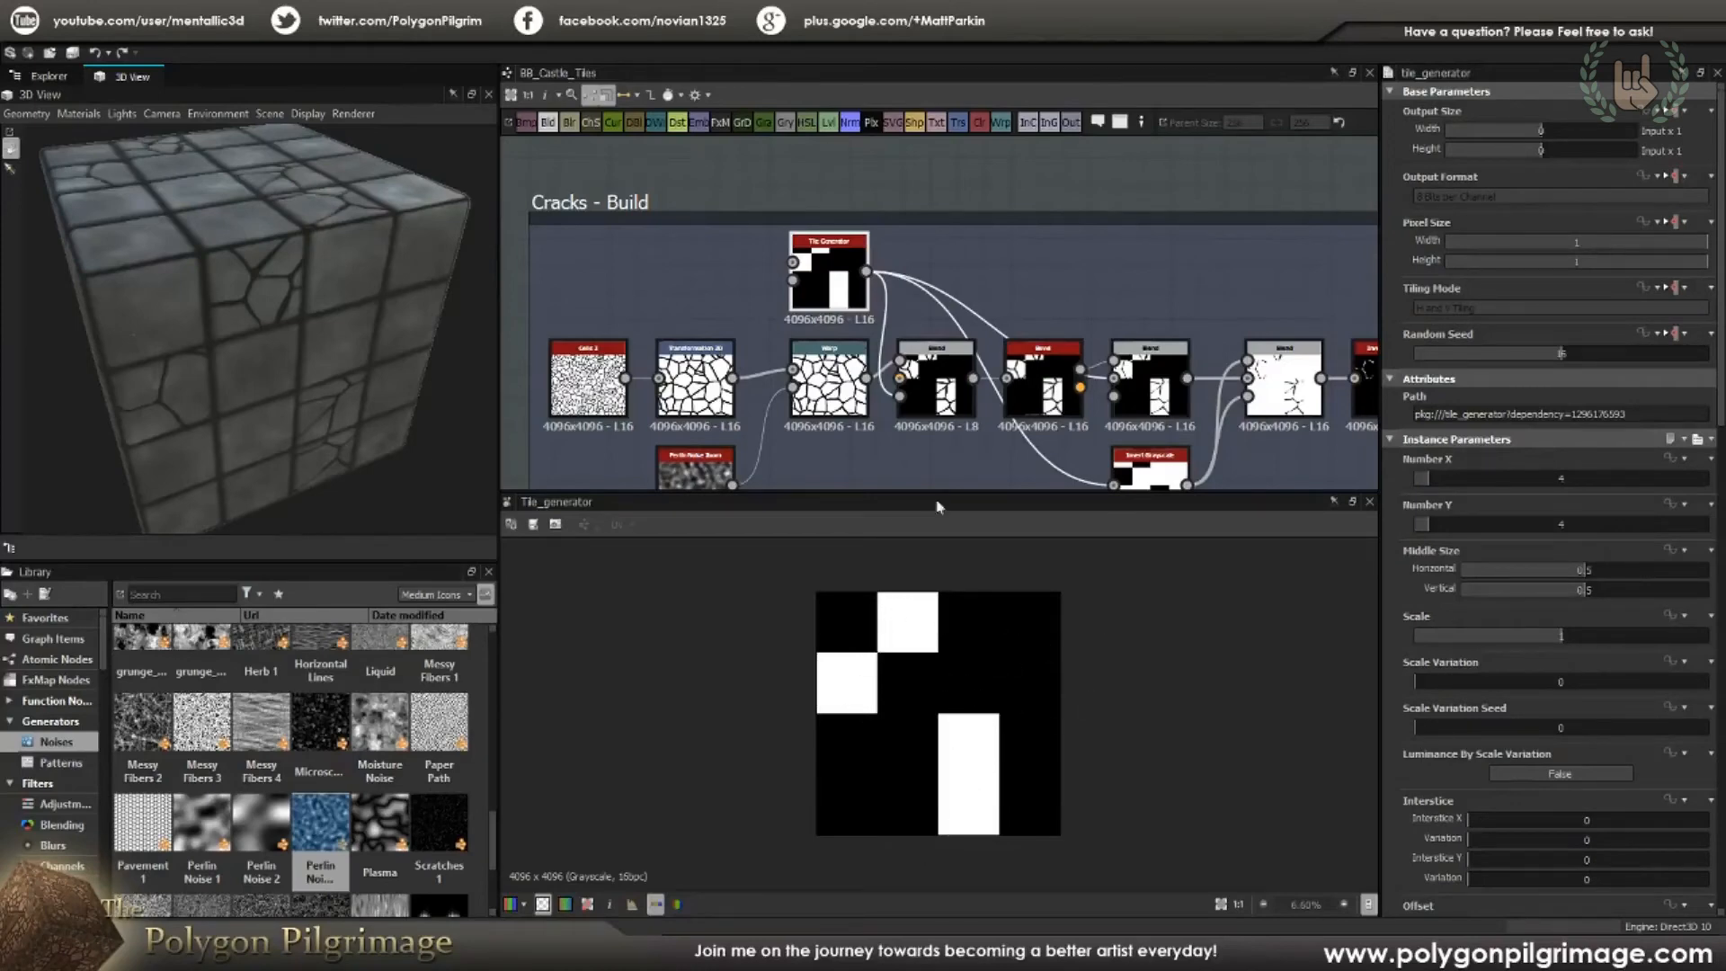
Step: Compare the Blend that limits the warped cells to selected tiles with the Bevel it feeds, checking the softened edges up close
{"action": "scroll", "coordinate": [894, 409], "scroll_direction": "up", "scroll_amount": 2}
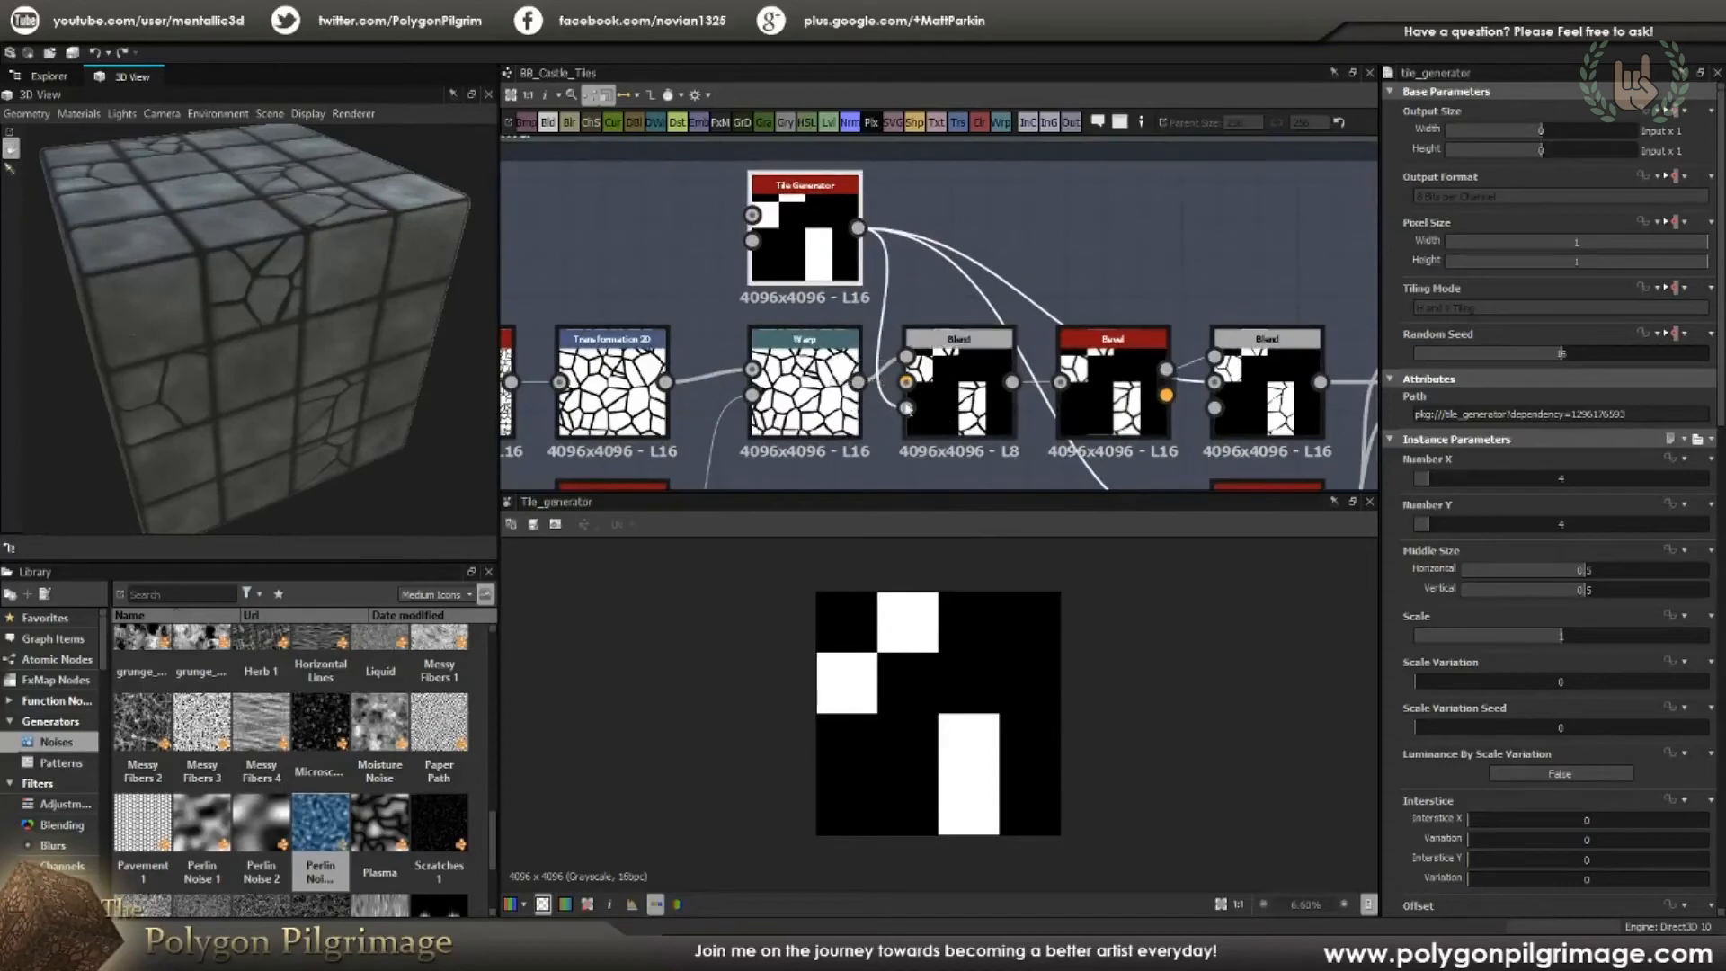
{"action": "double_click", "coordinate": [926, 396]}
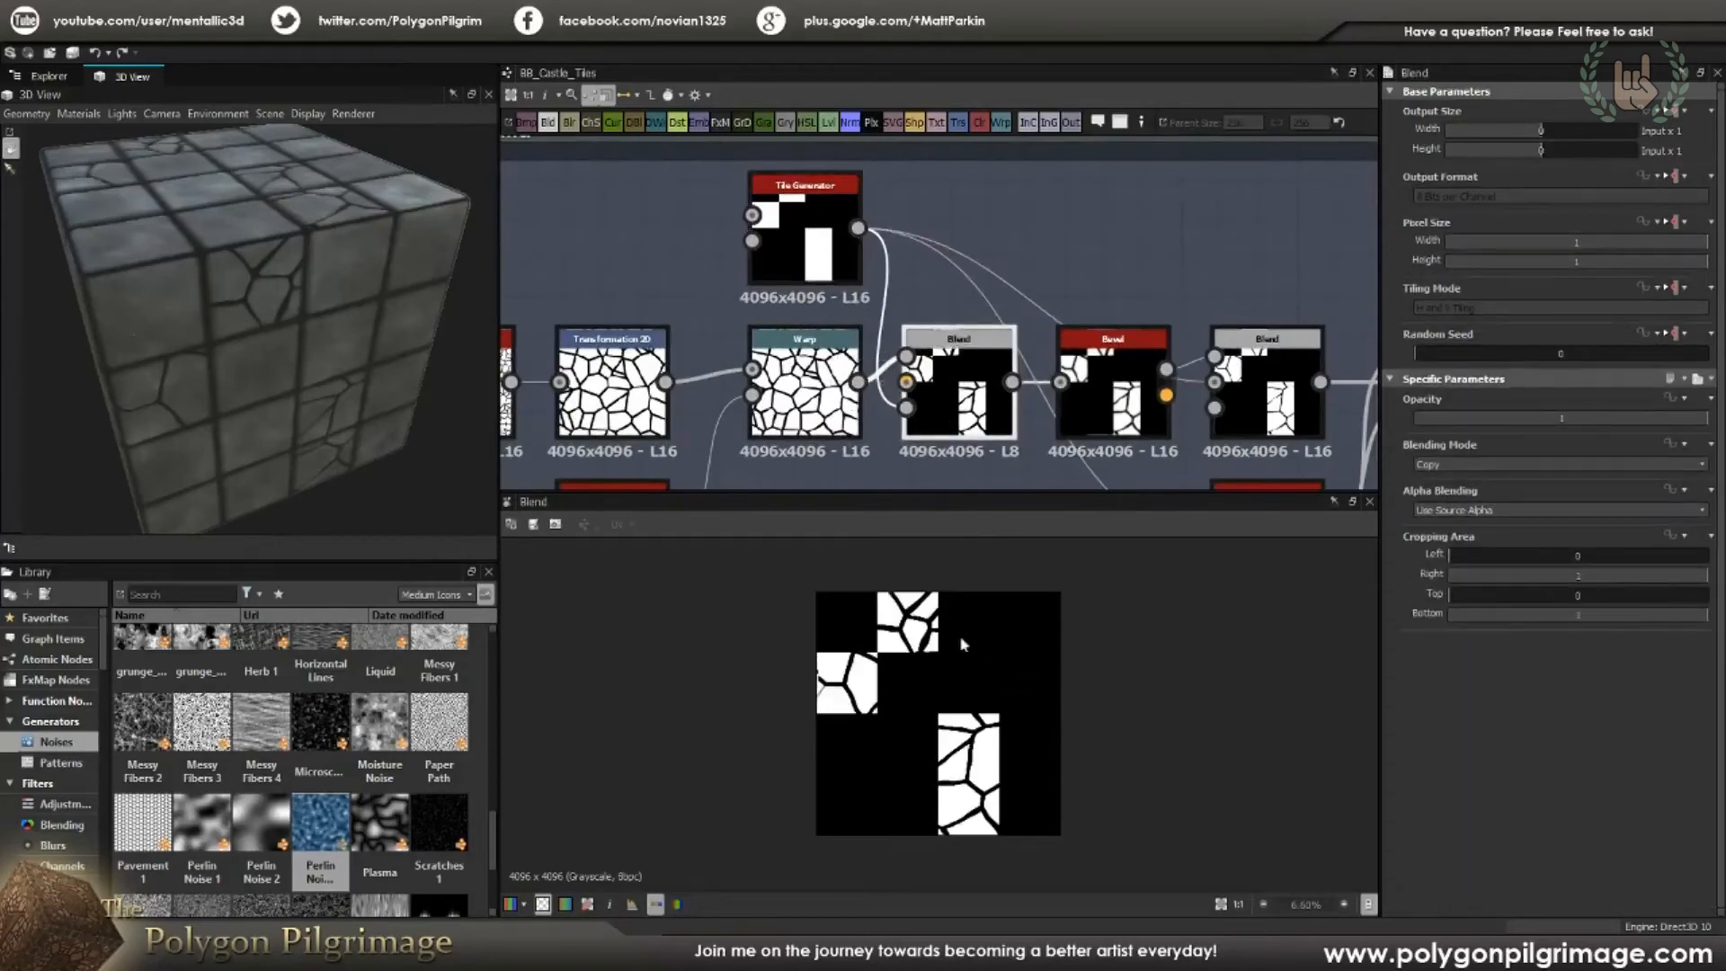
{"action": "middle_click_drag", "start_coordinate": [1131, 186], "coordinate": [1010, 142]}
{"action": "double_click", "coordinate": [993, 346]}
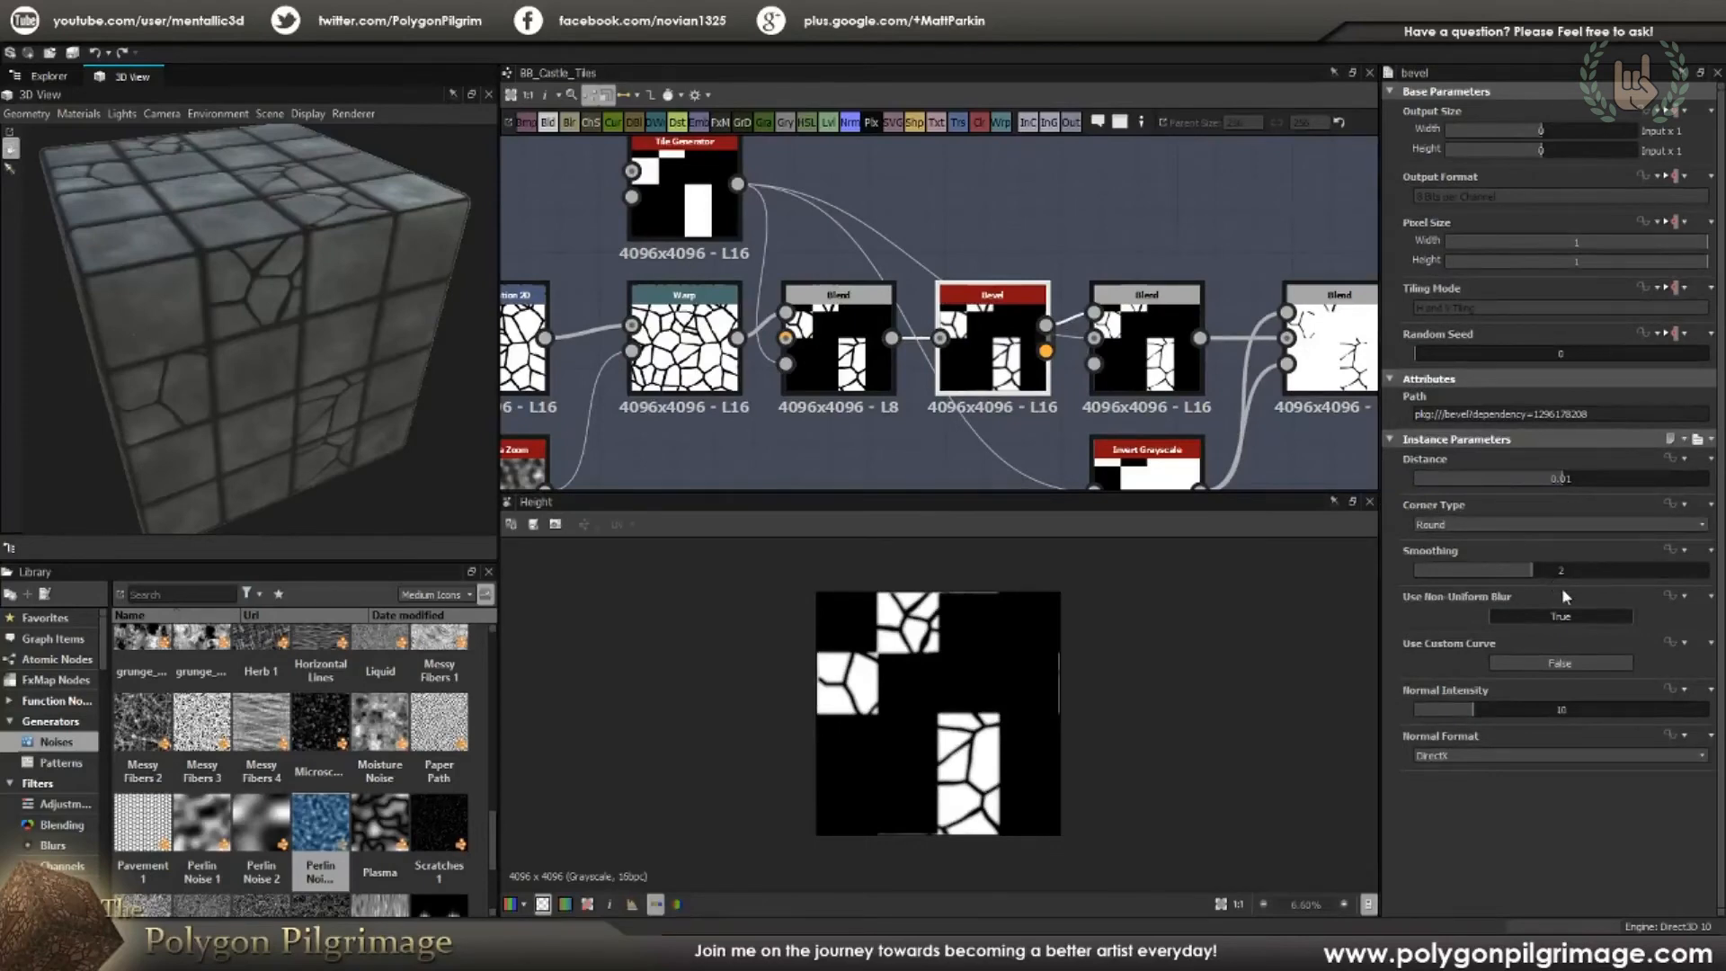
{"action": "scroll", "coordinate": [919, 640], "scroll_direction": "up", "scroll_amount": 5}
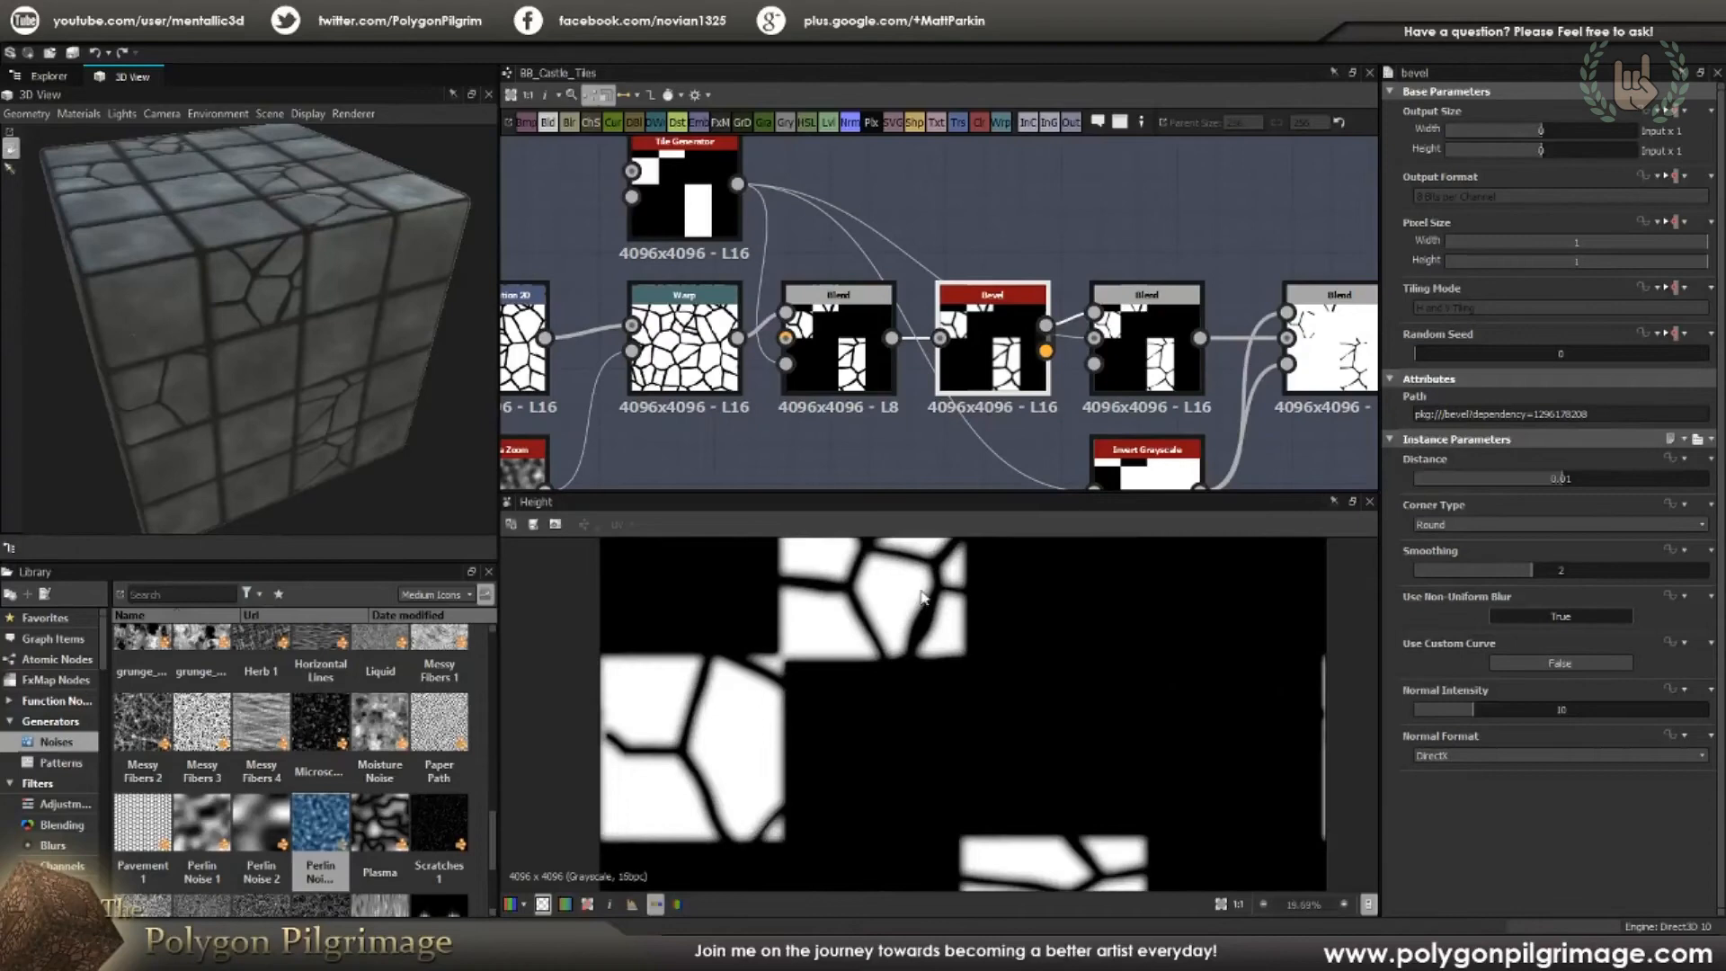
{"action": "scroll", "coordinate": [920, 639], "scroll_direction": "up", "scroll_amount": 8}
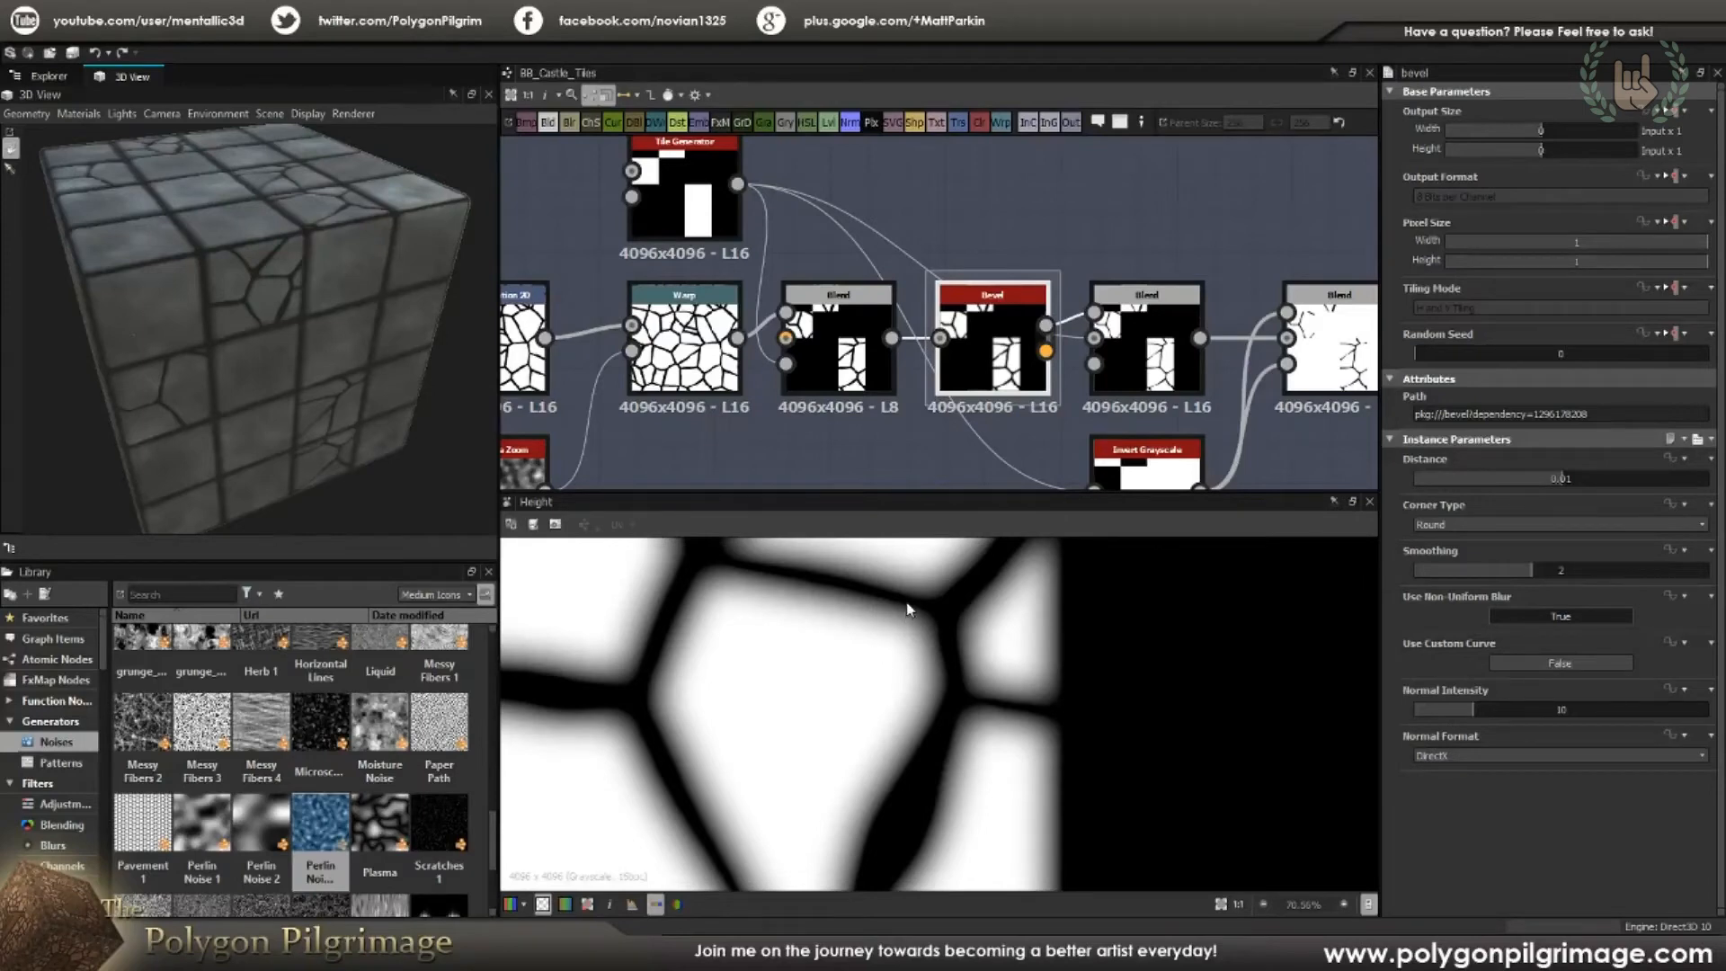
Step: Move the Add Sub Blend above the Bevel's row in the graph and view its settings and Tile Generator input
{"action": "scroll", "coordinate": [994, 337], "scroll_direction": "down", "scroll_amount": 3}
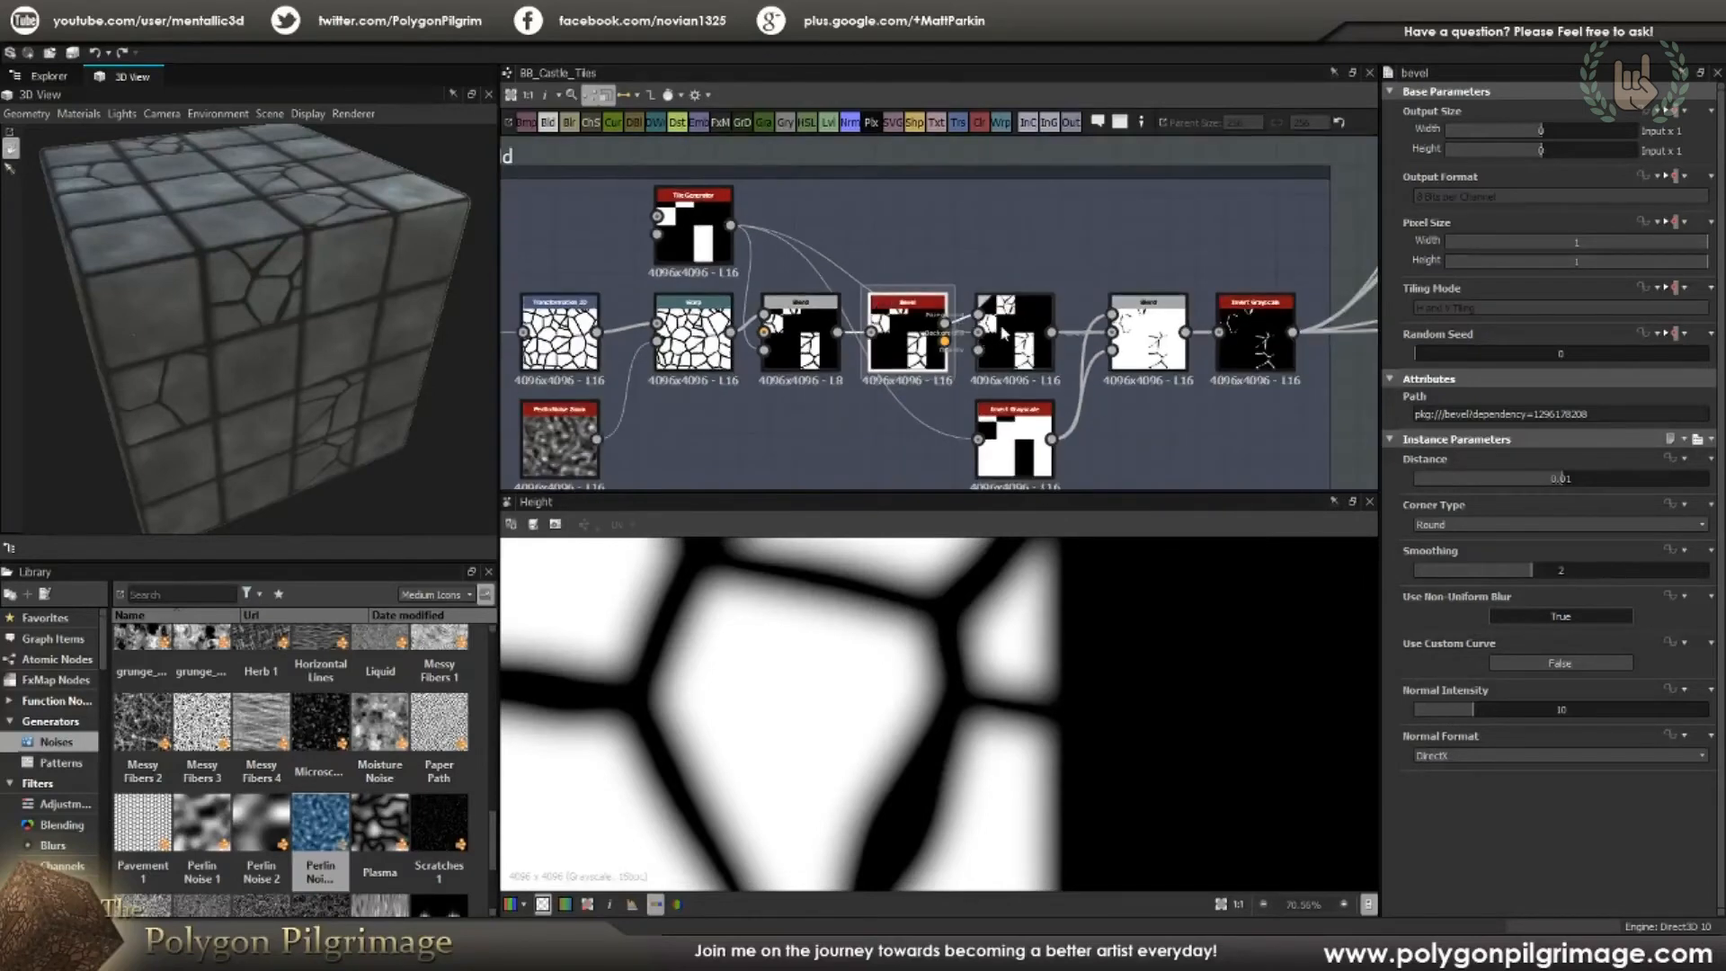
{"action": "double_click", "coordinate": [1000, 324]}
{"action": "left_click_drag", "start_coordinate": [1006, 336], "coordinate": [1010, 262]}
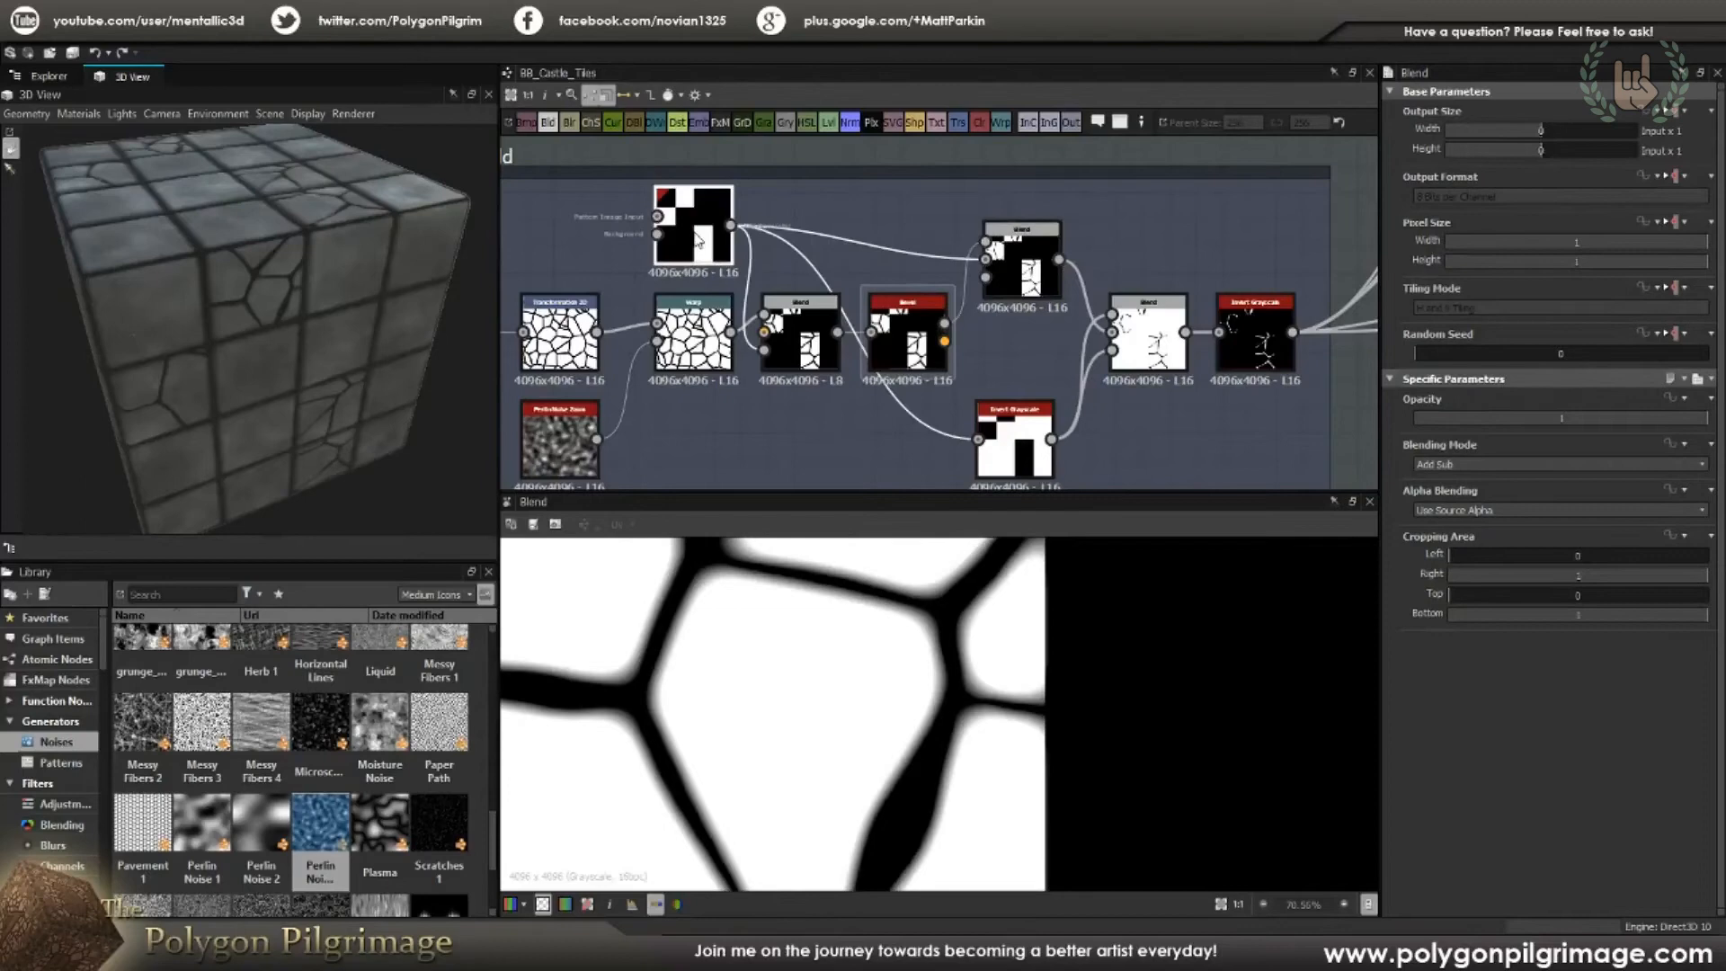
{"action": "double_click", "coordinate": [698, 241]}
{"action": "double_click", "coordinate": [1017, 258]}
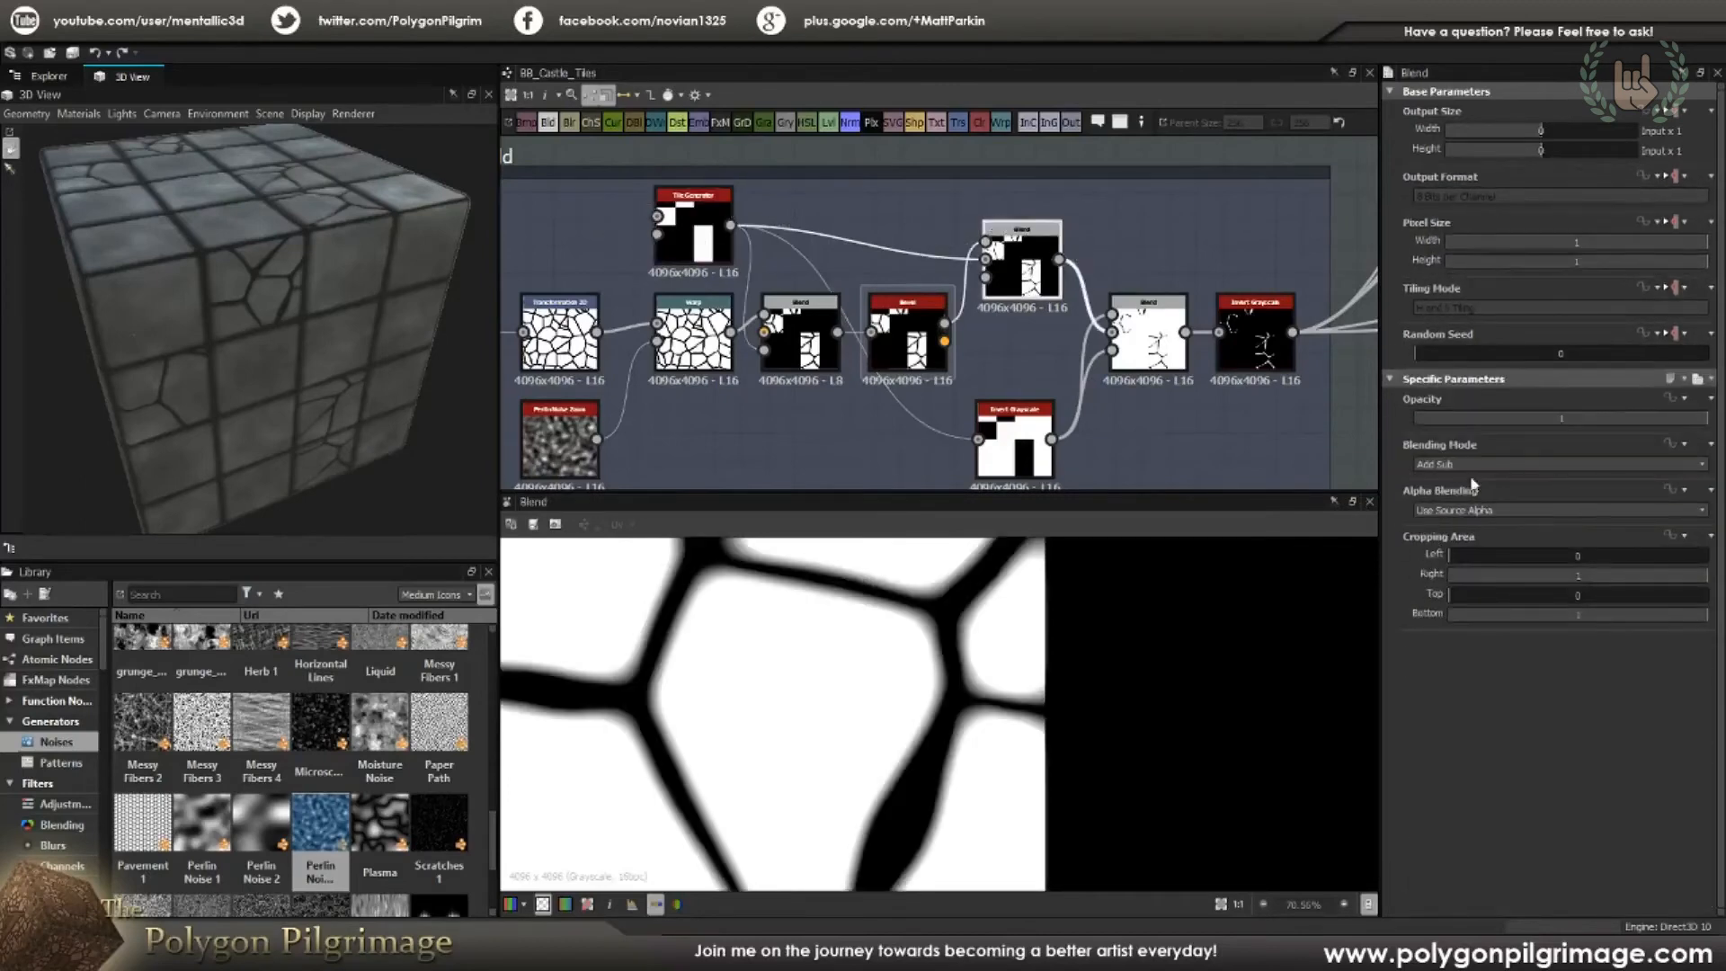
Step: Compare the Bevel's height output with the Add Sub Blend at the crack lines and tile edges up close
{"action": "scroll", "coordinate": [1003, 582], "scroll_direction": "up", "scroll_amount": 1}
{"action": "double_click", "coordinate": [915, 359]}
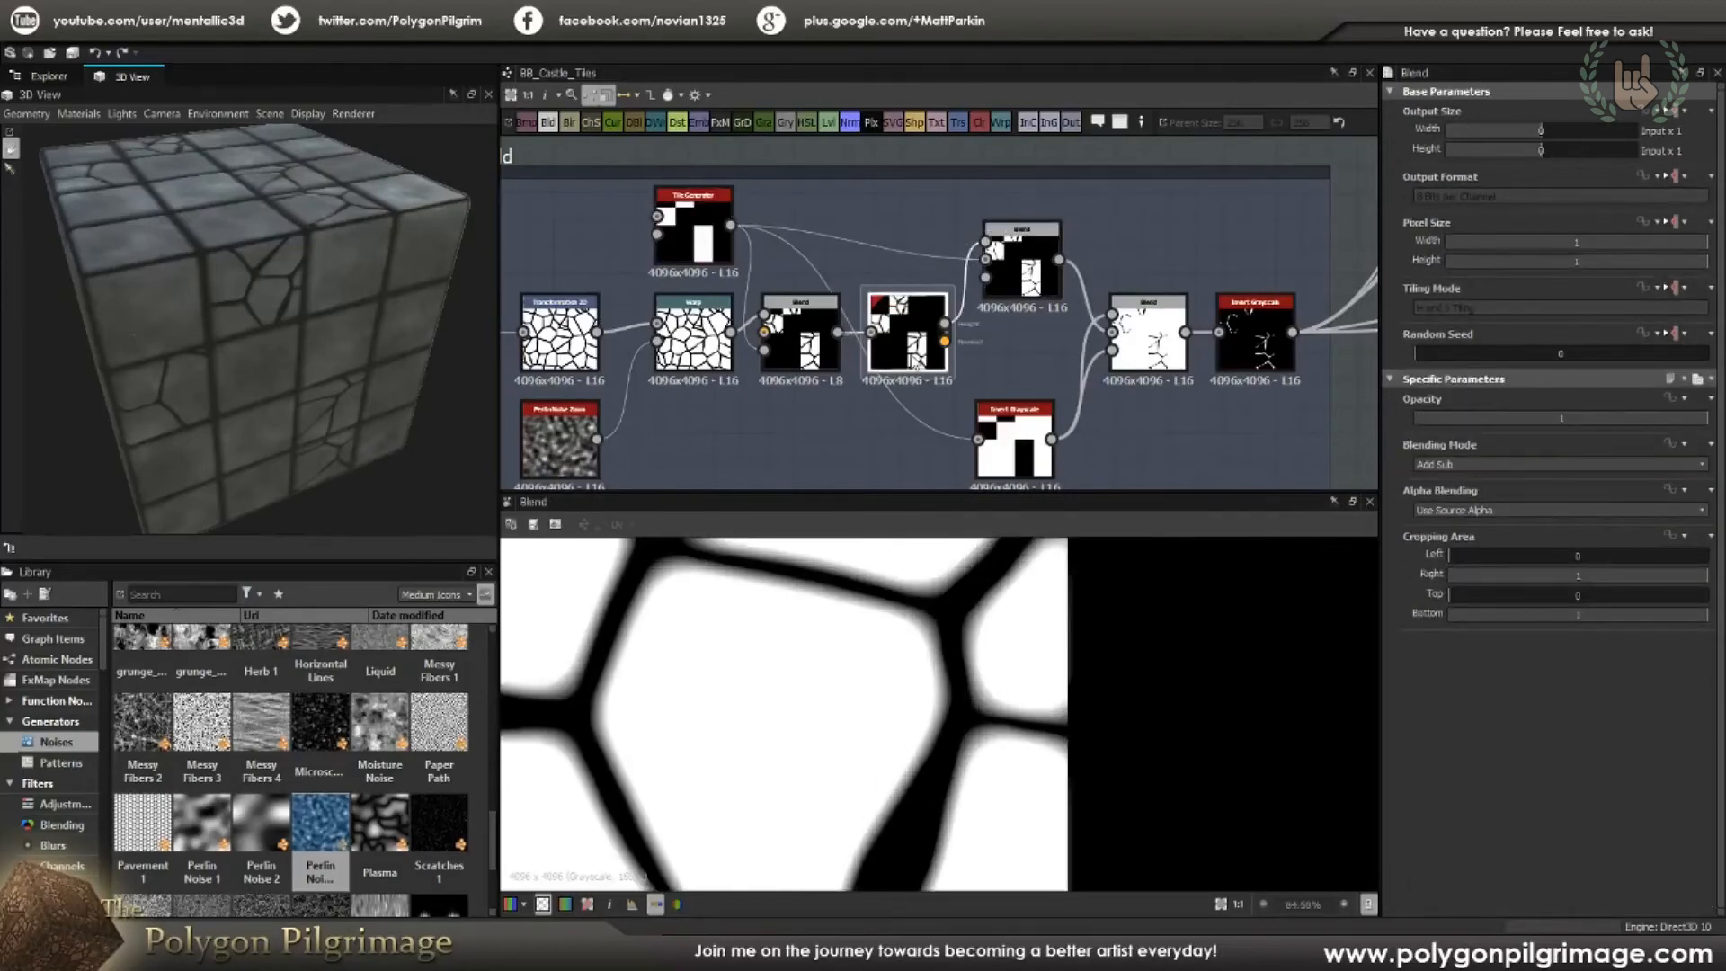
{"action": "double_click", "coordinate": [1020, 265]}
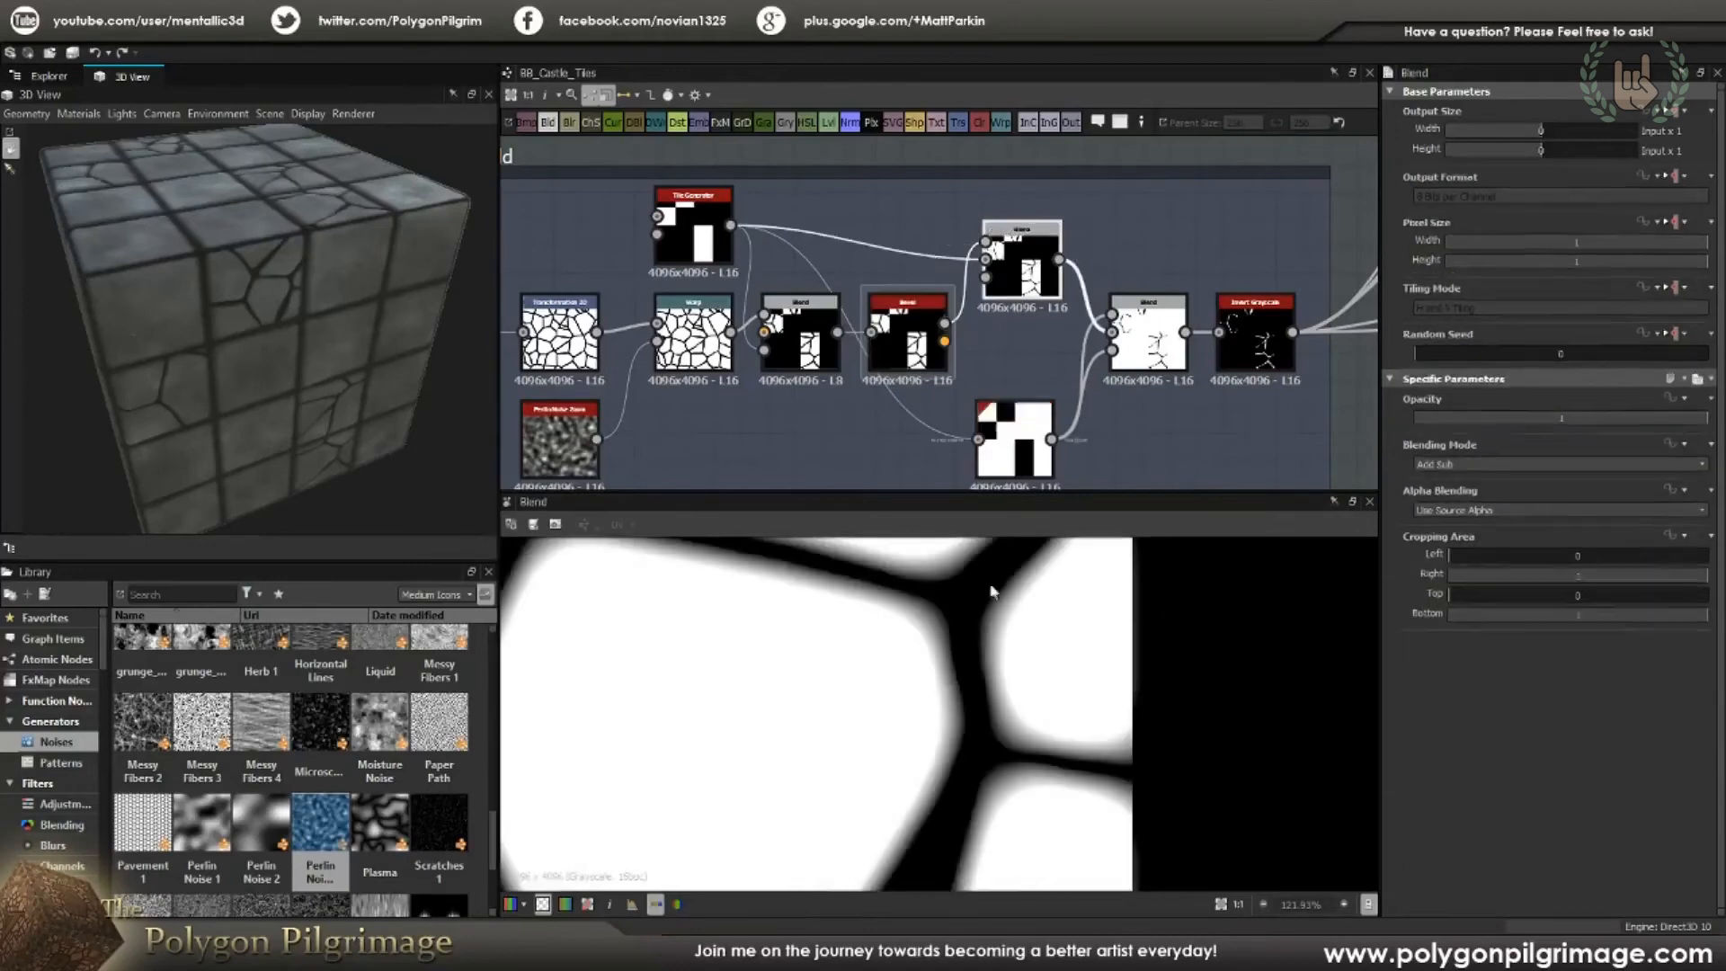
{"action": "scroll", "coordinate": [981, 666], "scroll_direction": "down", "scroll_amount": 2}
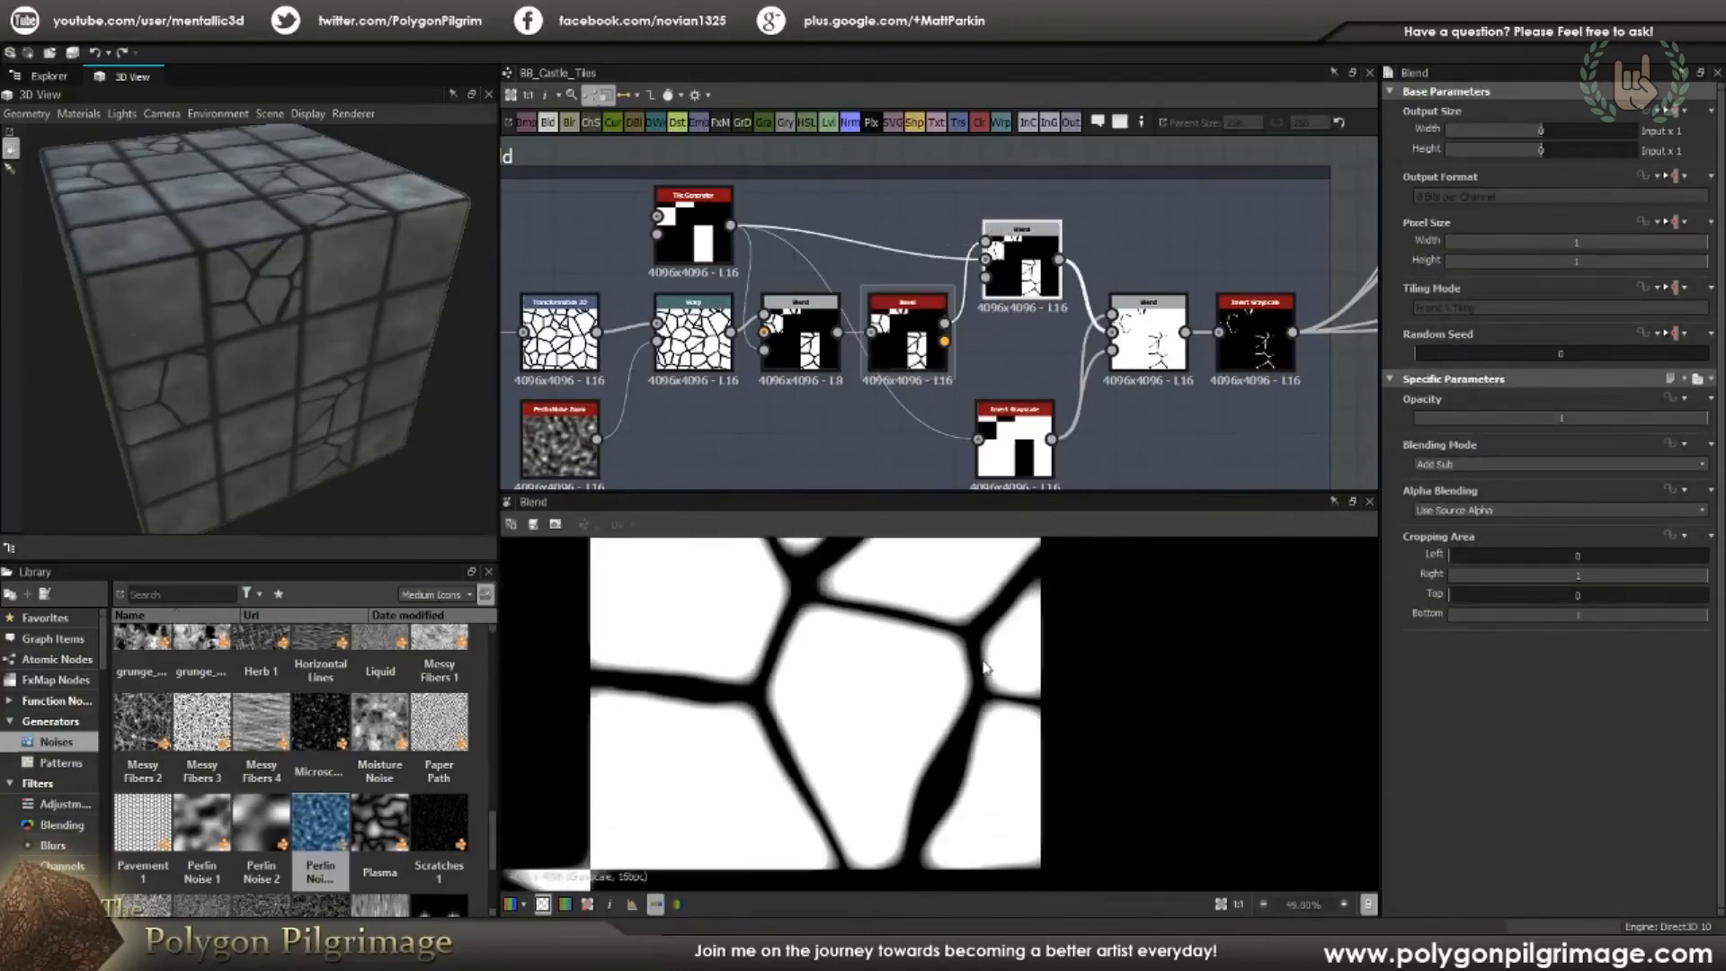
{"action": "double_click", "coordinate": [908, 342]}
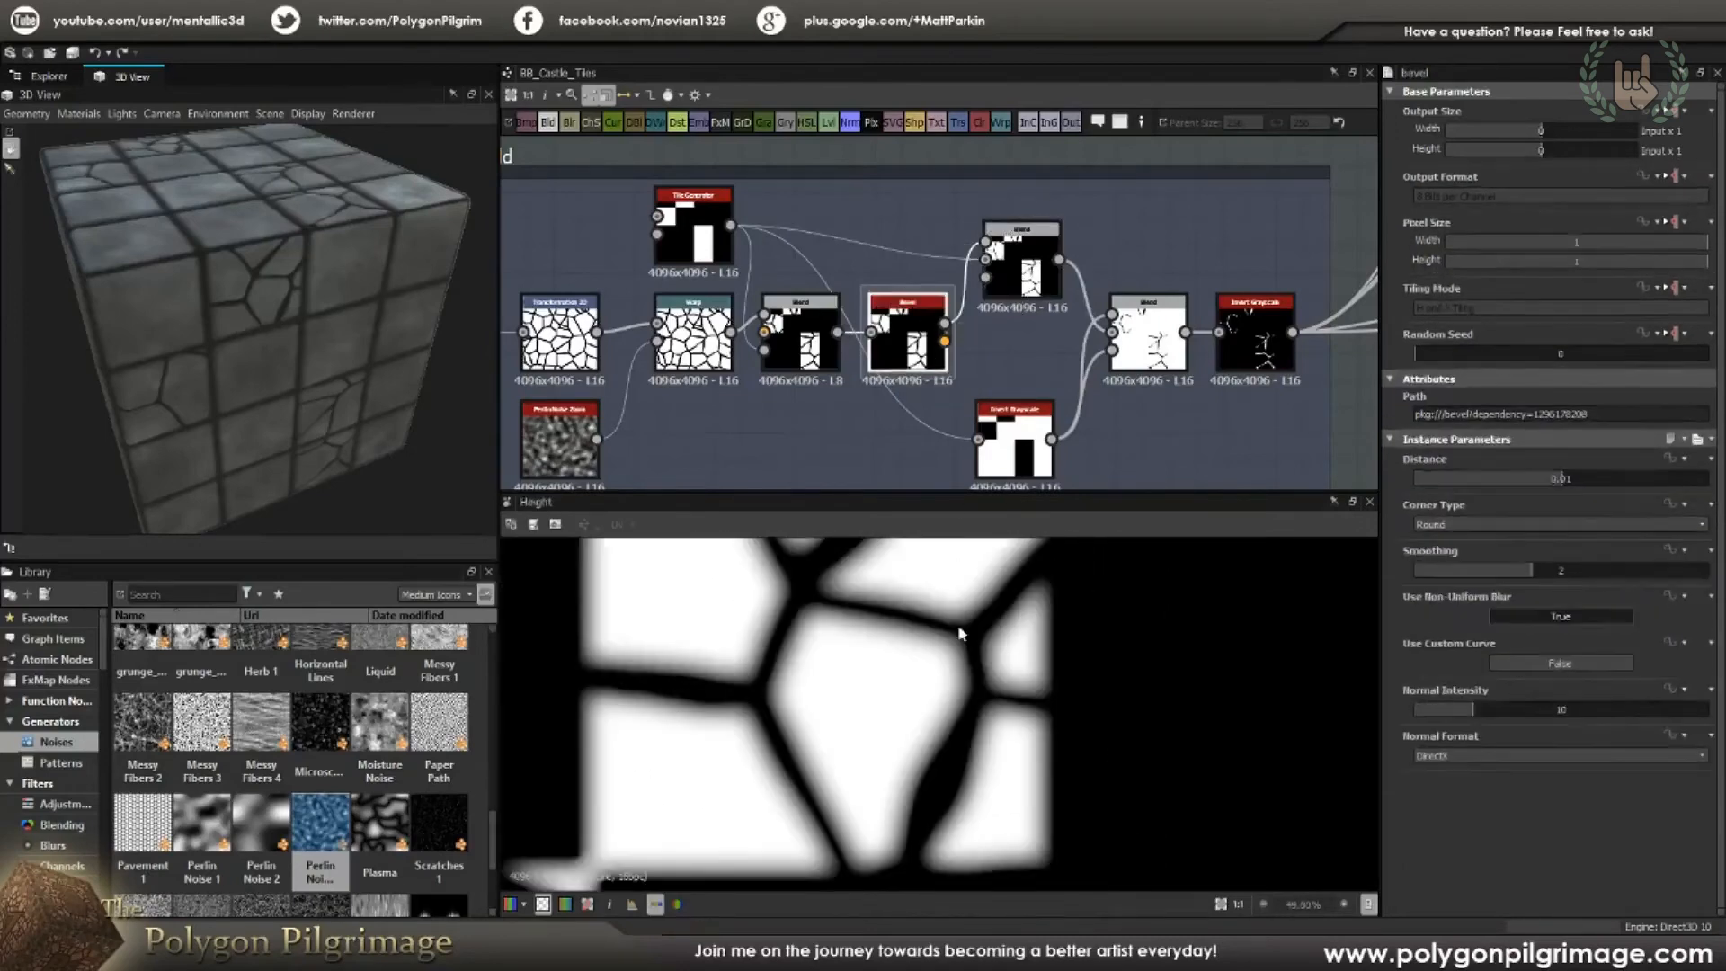
{"action": "scroll", "coordinate": [953, 627], "scroll_direction": "up", "scroll_amount": 1}
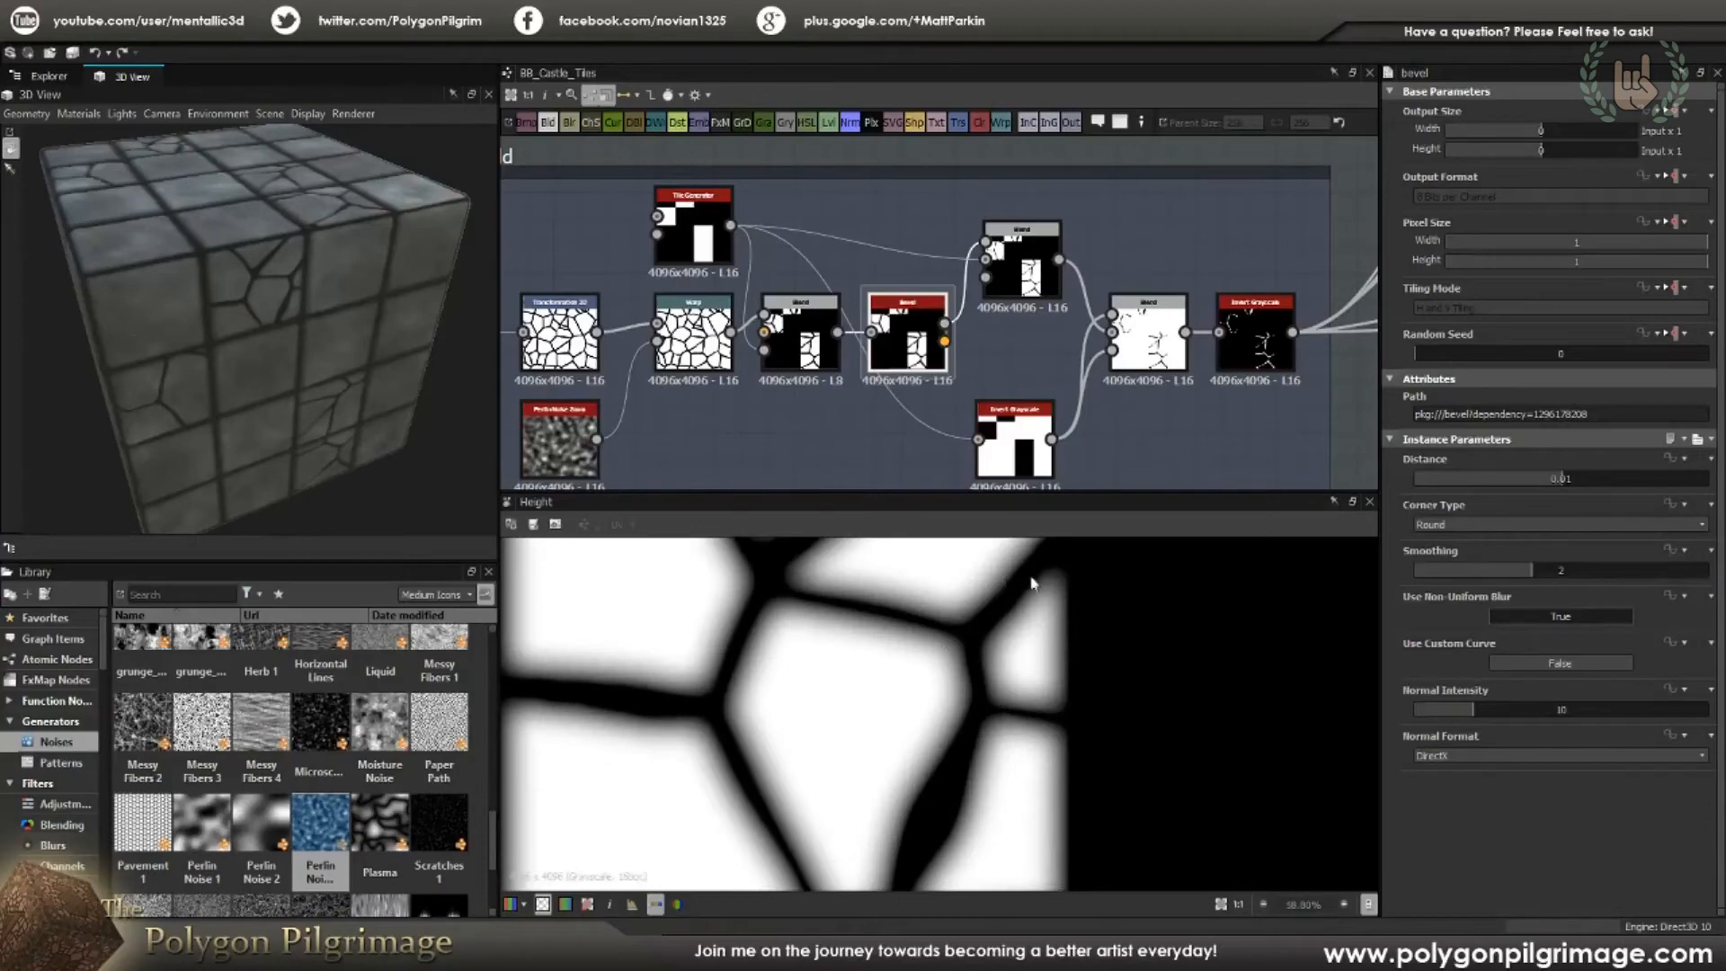
{"action": "double_click", "coordinate": [1022, 270]}
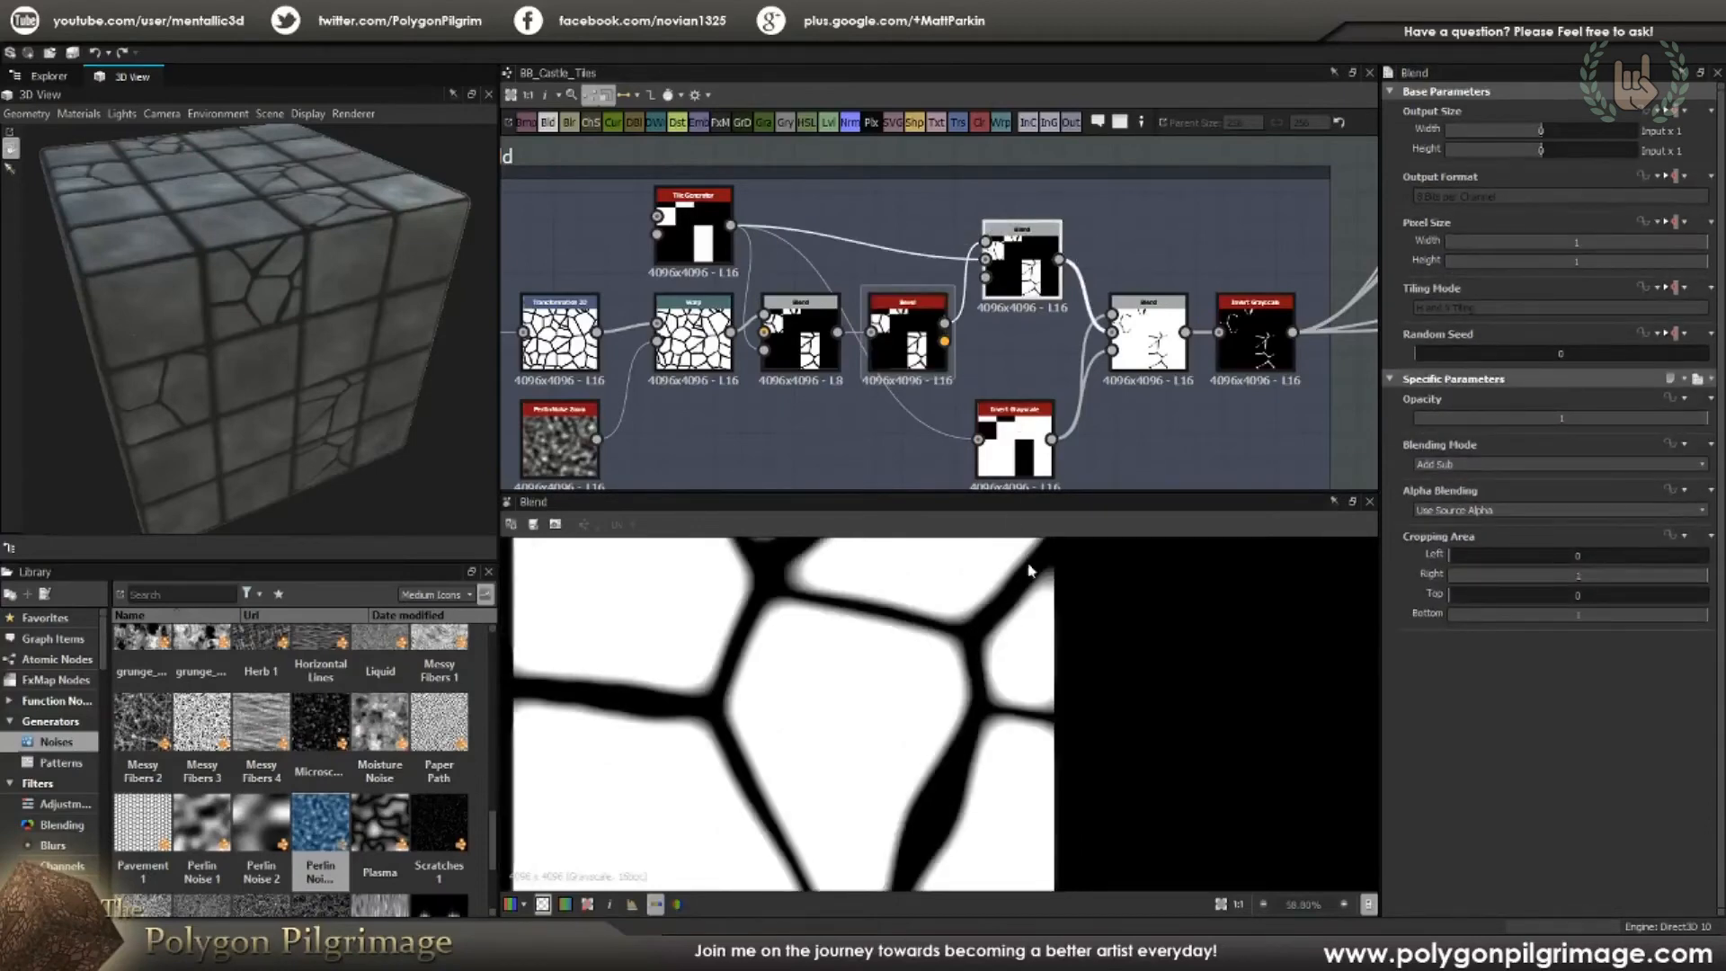
{"action": "scroll", "coordinate": [963, 652], "scroll_direction": "up", "scroll_amount": 3}
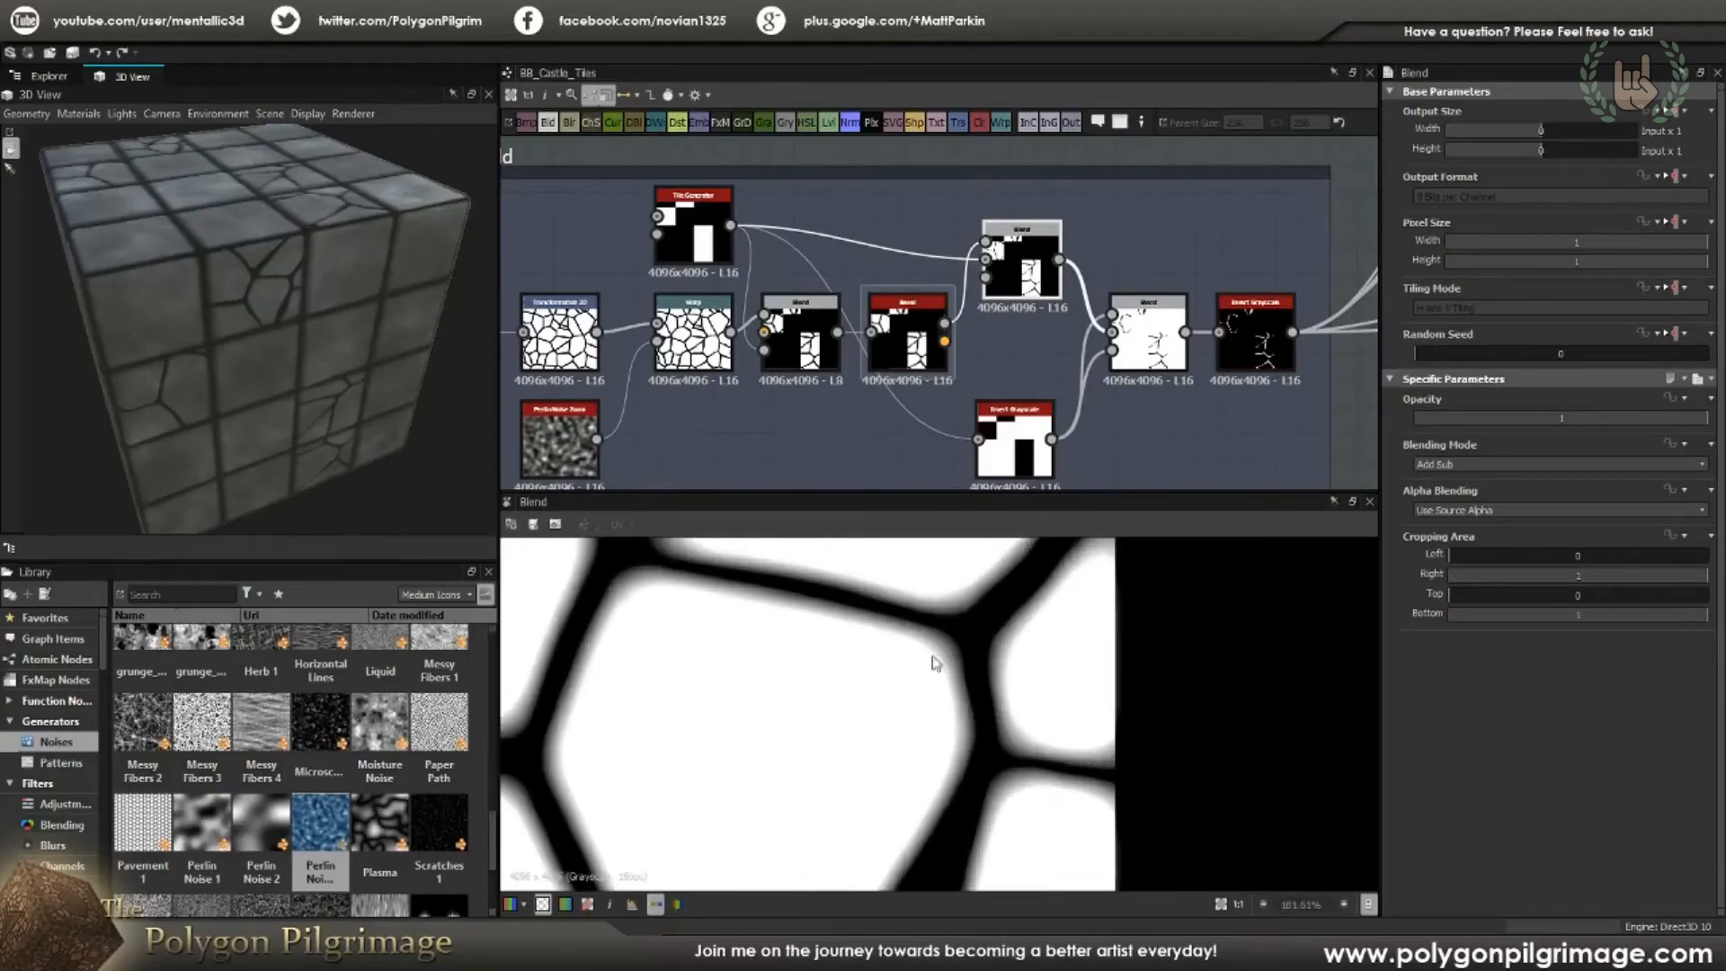
Step: Move the Add Sub Blend back down beside the Bevel in the Cracks - Build frame
{"action": "scroll", "coordinate": [910, 691], "scroll_direction": "down", "scroll_amount": 3}
{"action": "left_click_drag", "start_coordinate": [1032, 294], "coordinate": [1031, 347]}
{"action": "scroll", "coordinate": [1176, 355], "scroll_direction": "up", "scroll_amount": 2}
{"action": "scroll", "coordinate": [1098, 312], "scroll_direction": "down", "scroll_amount": 2}
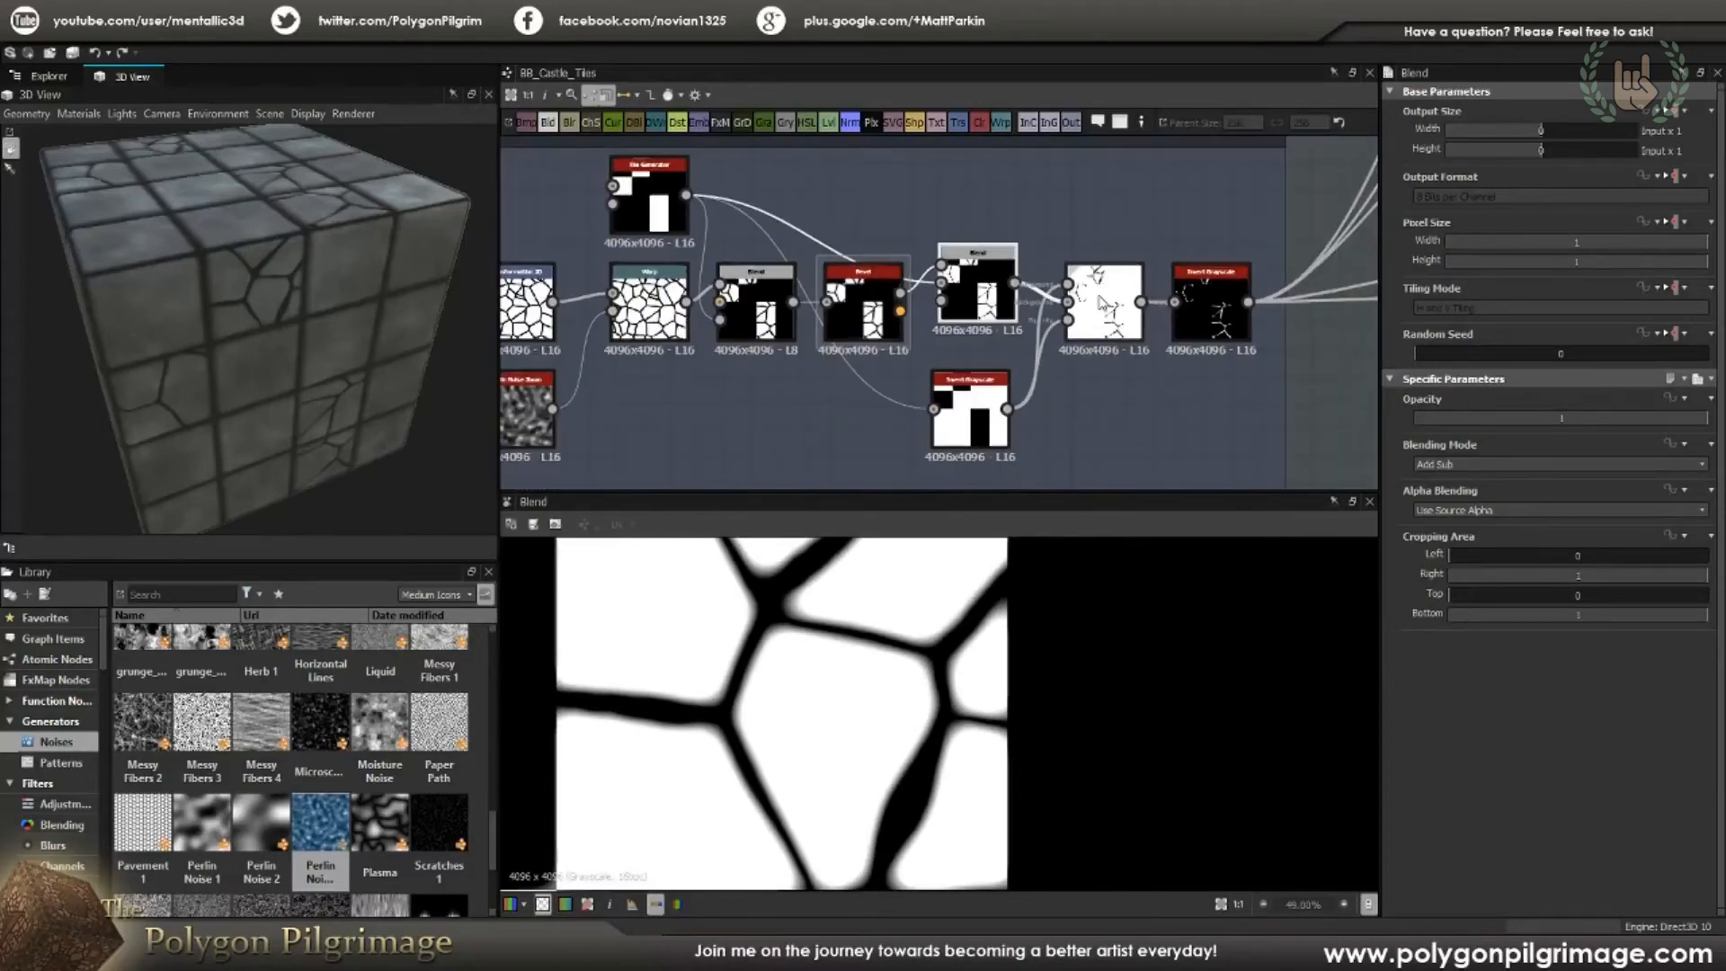
Step: Preview the full output of the Copy Blend that follows the Add Sub Blend
{"action": "double_click", "coordinate": [1101, 310]}
{"action": "scroll", "coordinate": [1104, 315], "scroll_direction": "down", "scroll_amount": 2}
{"action": "scroll", "coordinate": [941, 644], "scroll_direction": "down", "scroll_amount": 5}
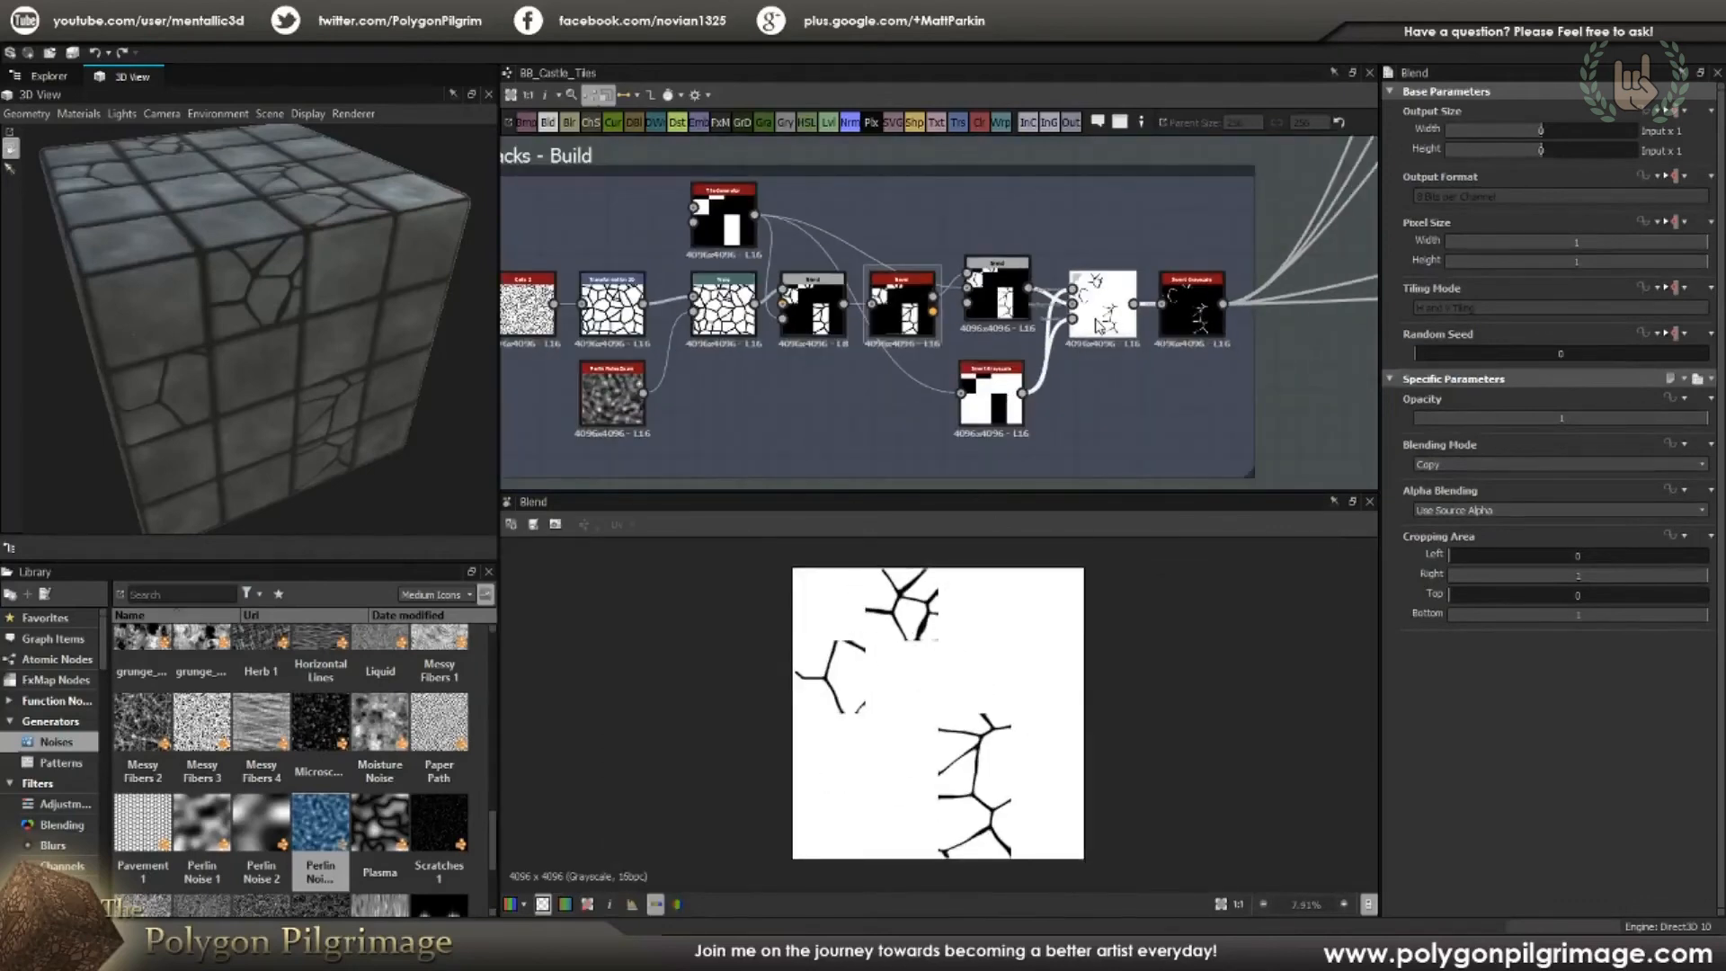
Step: Compare the Invert Grayscale tile mask and the Add Sub Blend with the Copy Blend they both feed
{"action": "scroll", "coordinate": [1099, 326], "scroll_direction": "up", "scroll_amount": 1}
{"action": "left_click", "coordinate": [969, 418]}
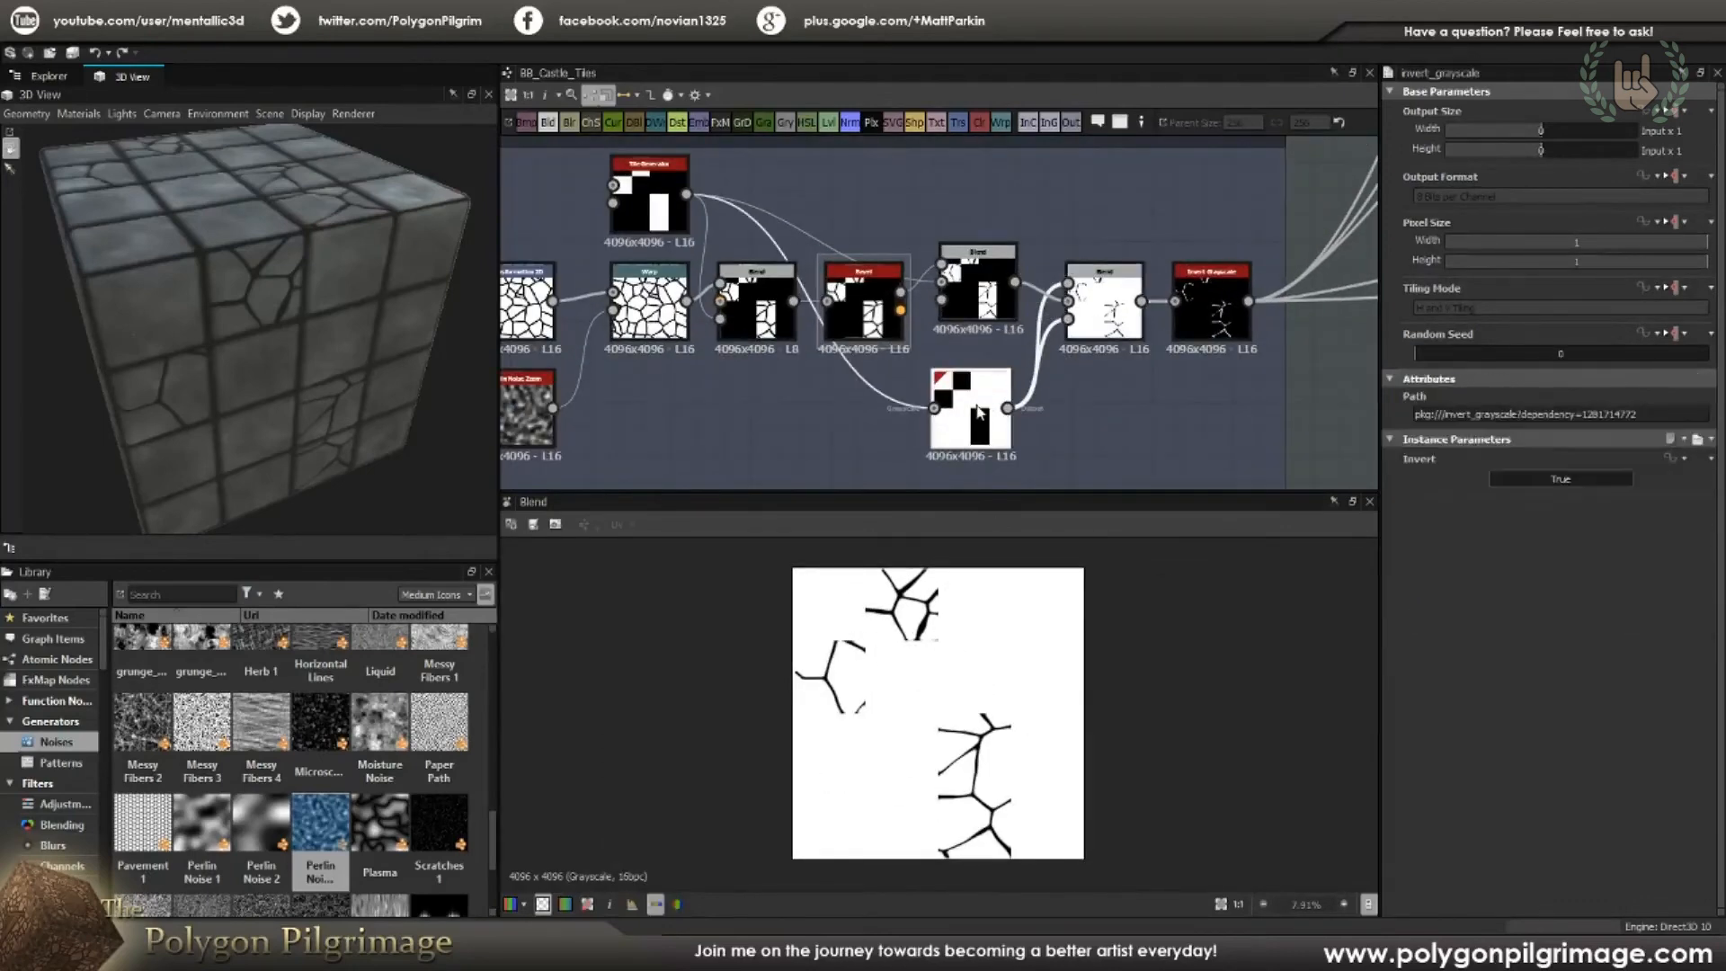
{"action": "left_click", "coordinate": [971, 411]}
{"action": "left_click", "coordinate": [986, 412]}
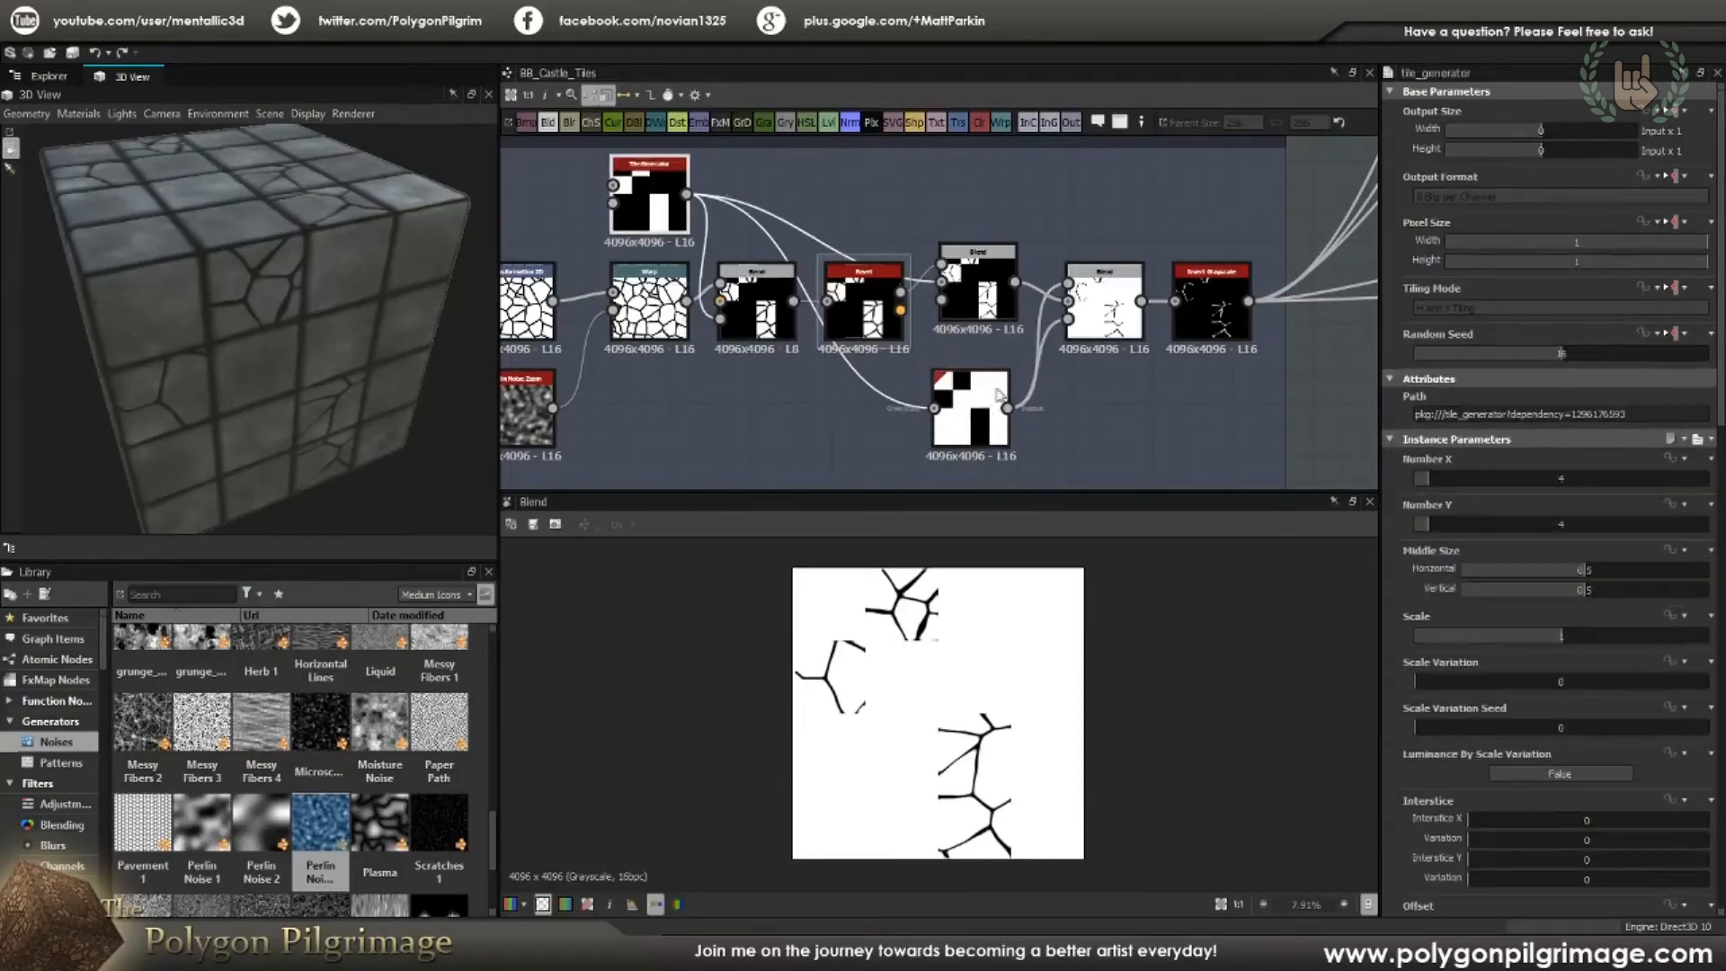
{"action": "left_click", "coordinate": [1108, 327]}
{"action": "double_click", "coordinate": [985, 300]}
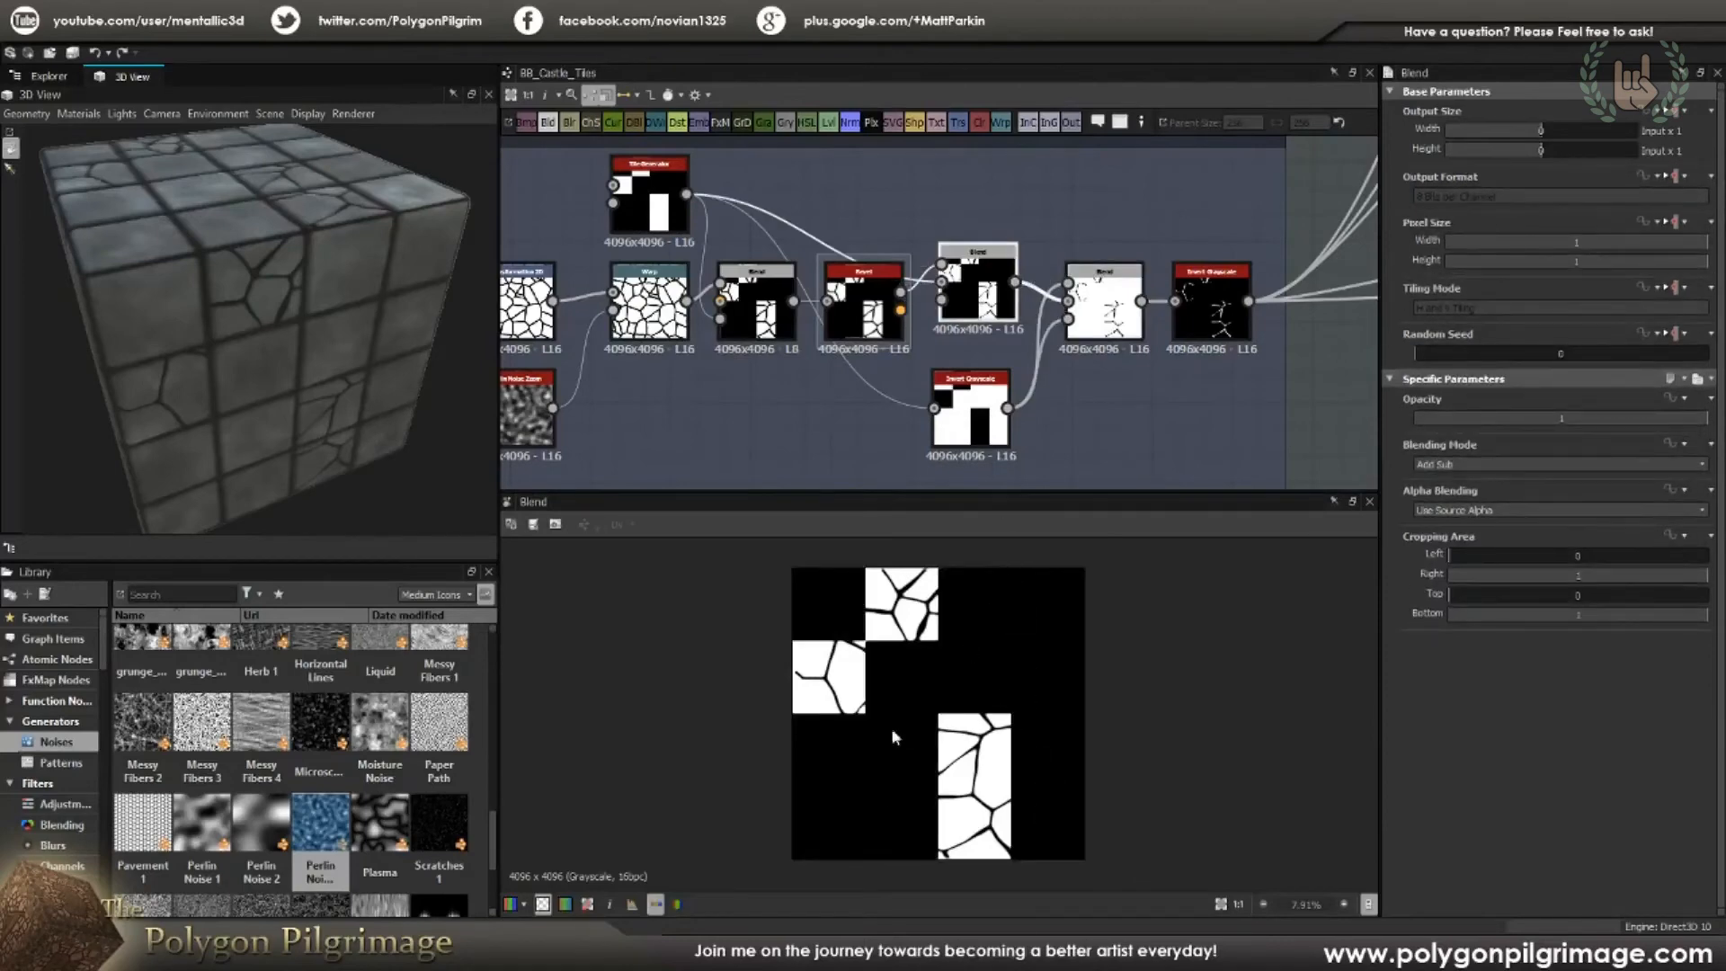
{"action": "double_click", "coordinate": [992, 418]}
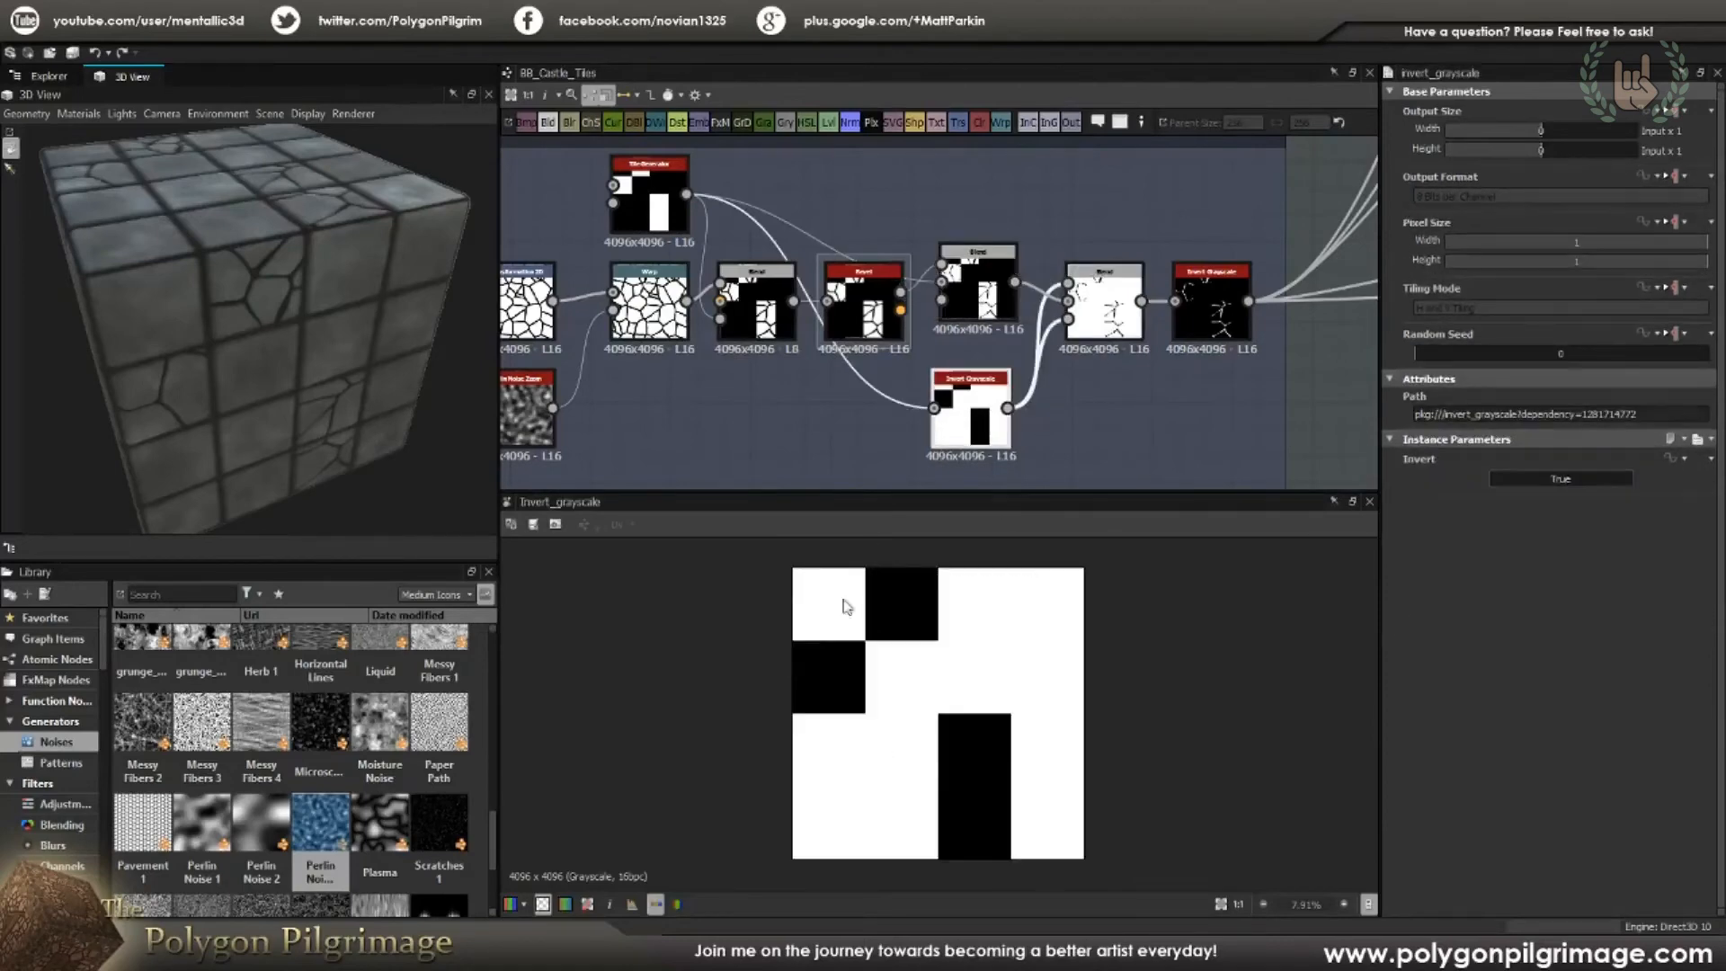
{"action": "double_click", "coordinate": [1099, 297]}
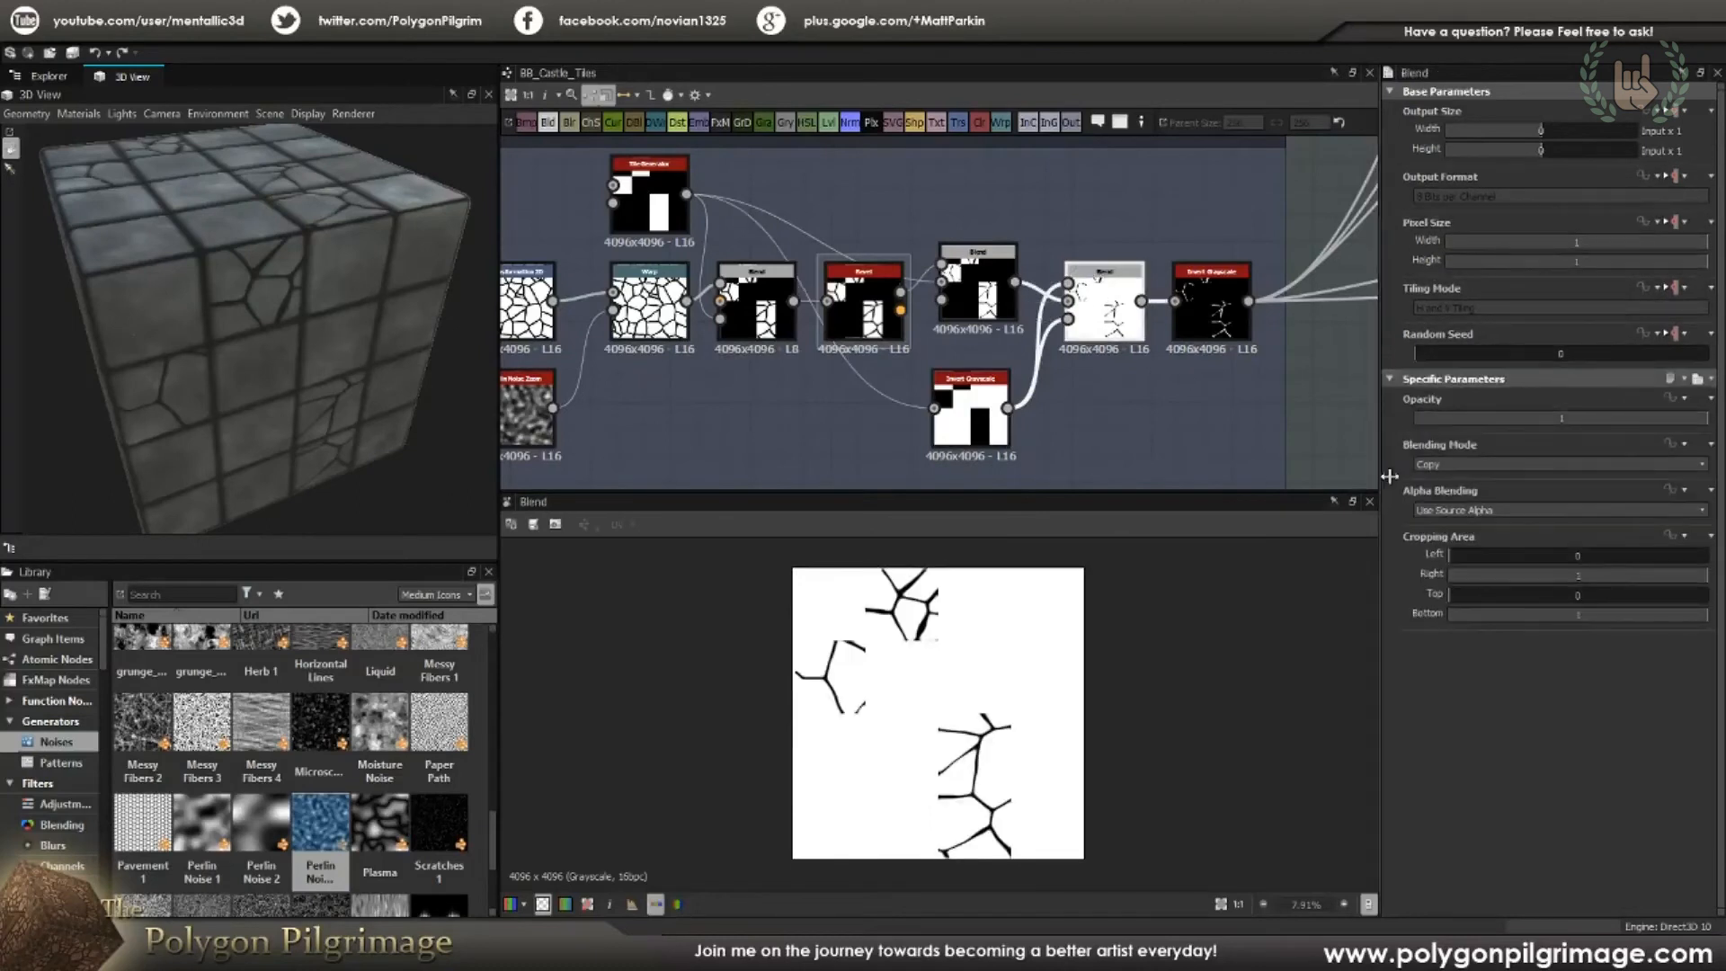
Step: Examine the Copy Blend's isolated crack lines up close and compare them with the cracked tiles on the 3D cube
{"action": "scroll", "coordinate": [894, 657], "scroll_direction": "up", "scroll_amount": 5}
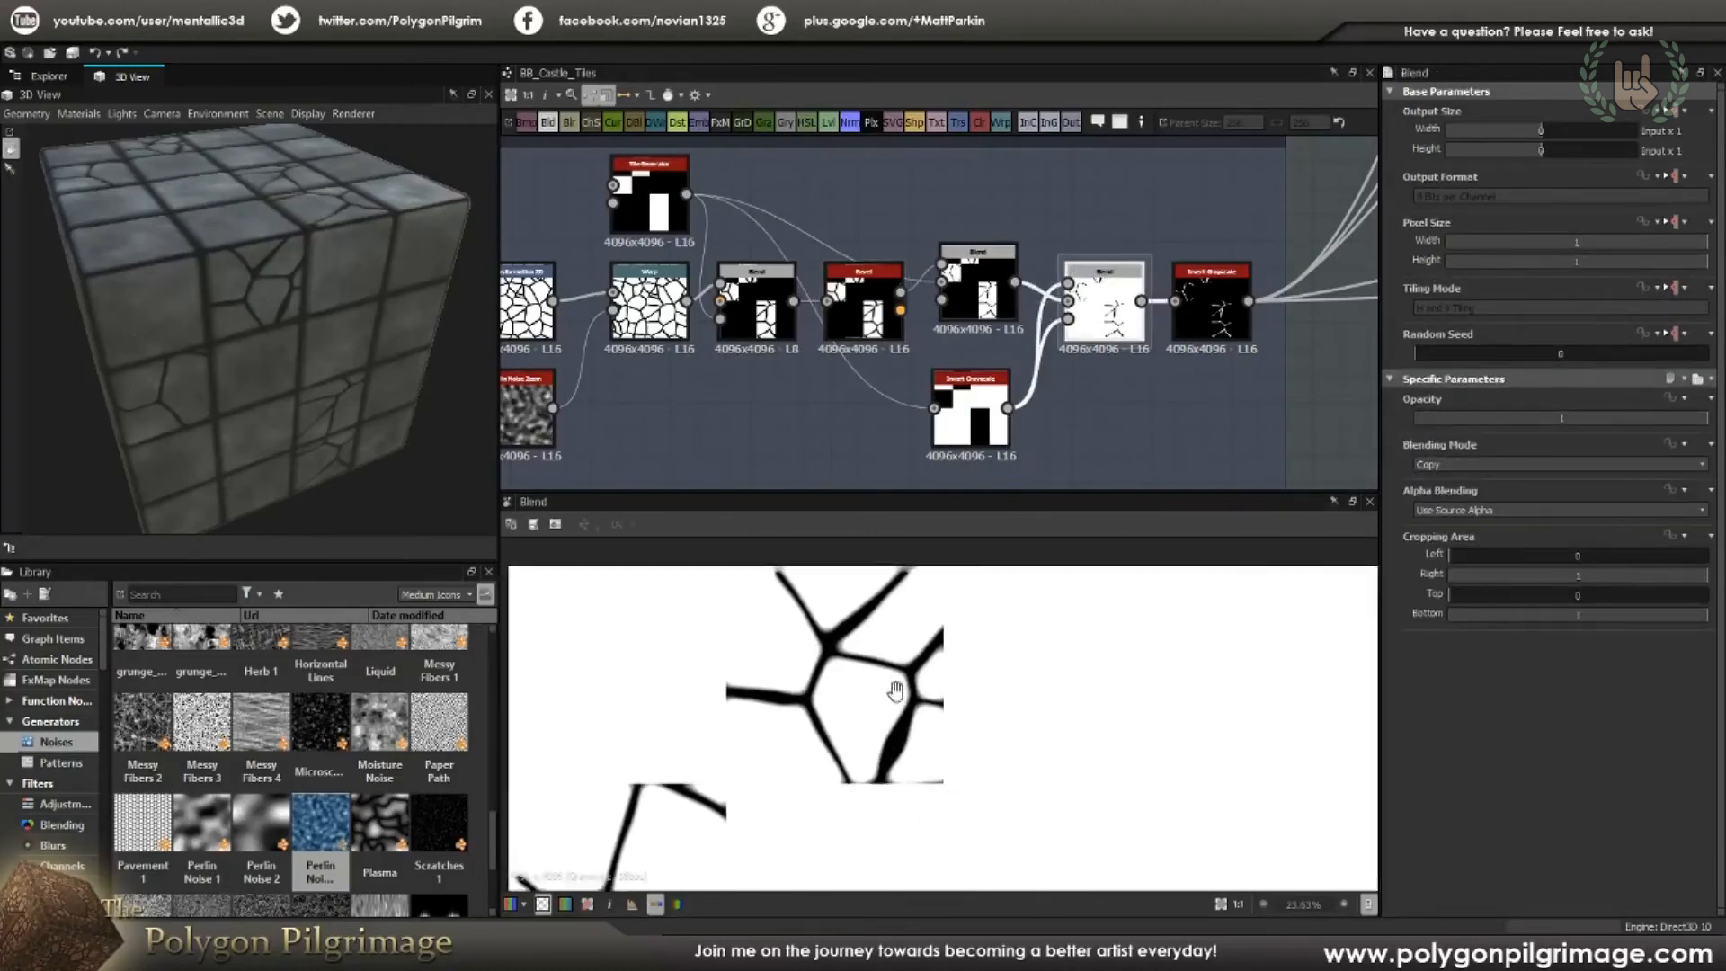
{"action": "middle_click_drag", "start_coordinate": [895, 690], "coordinate": [907, 702]}
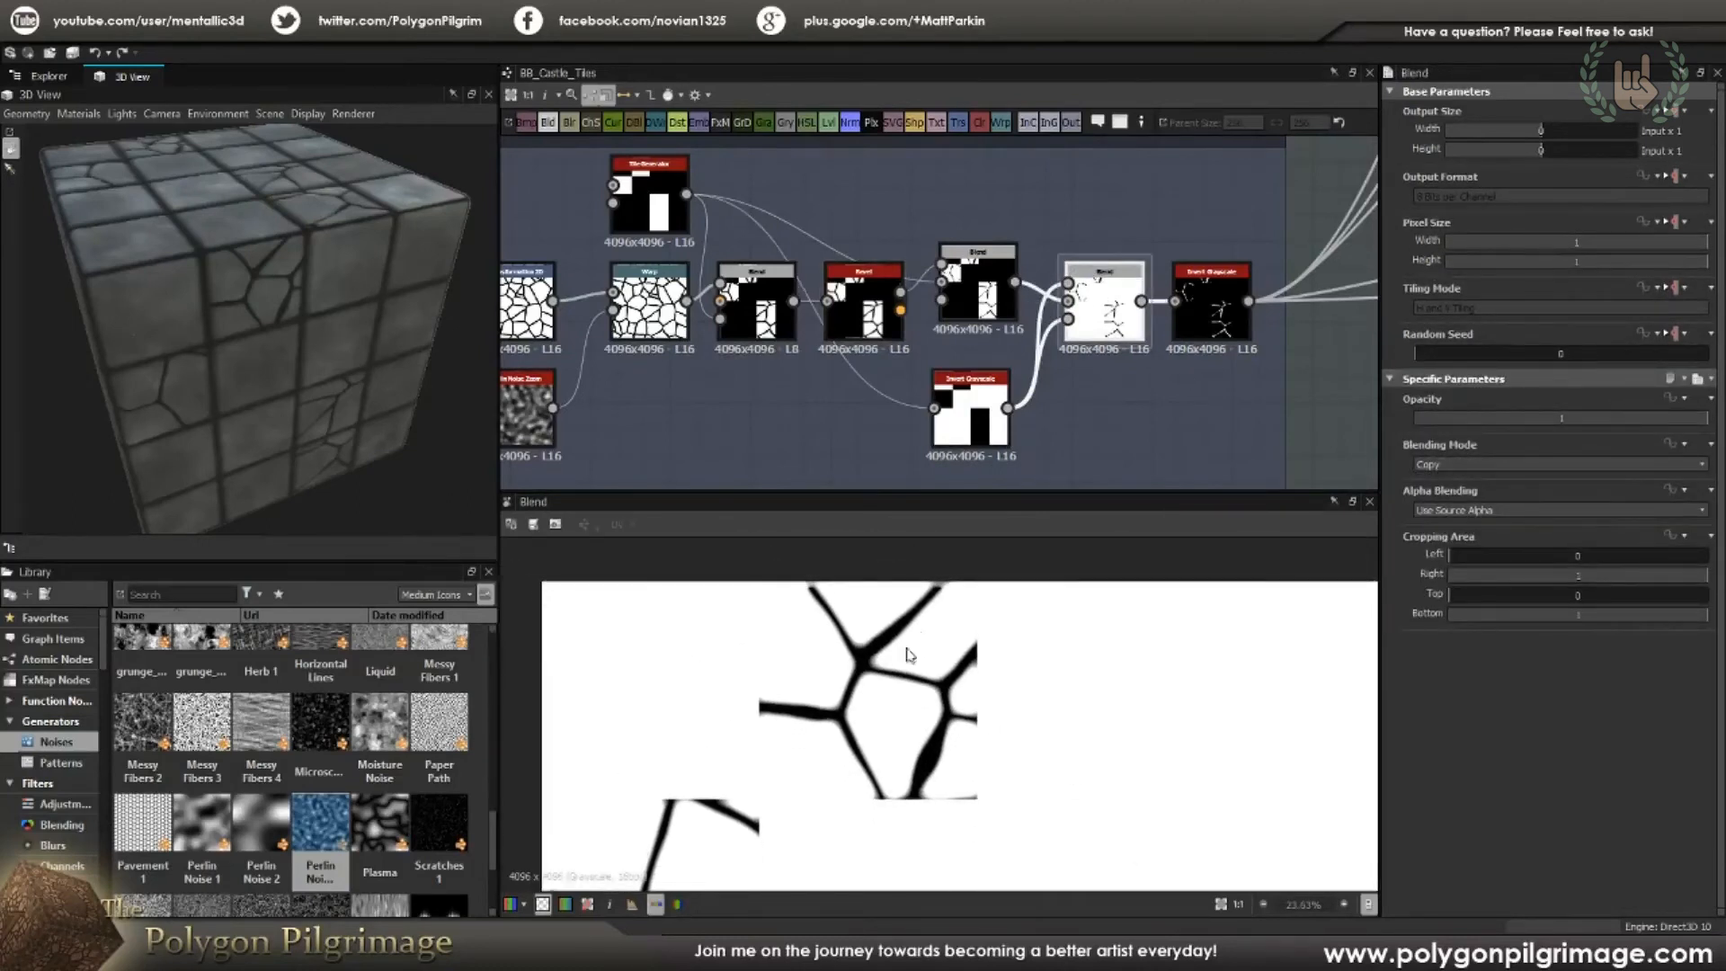
{"action": "scroll", "coordinate": [935, 688], "scroll_direction": "down", "scroll_amount": 4}
{"action": "scroll", "coordinate": [941, 683], "scroll_direction": "down", "scroll_amount": 2}
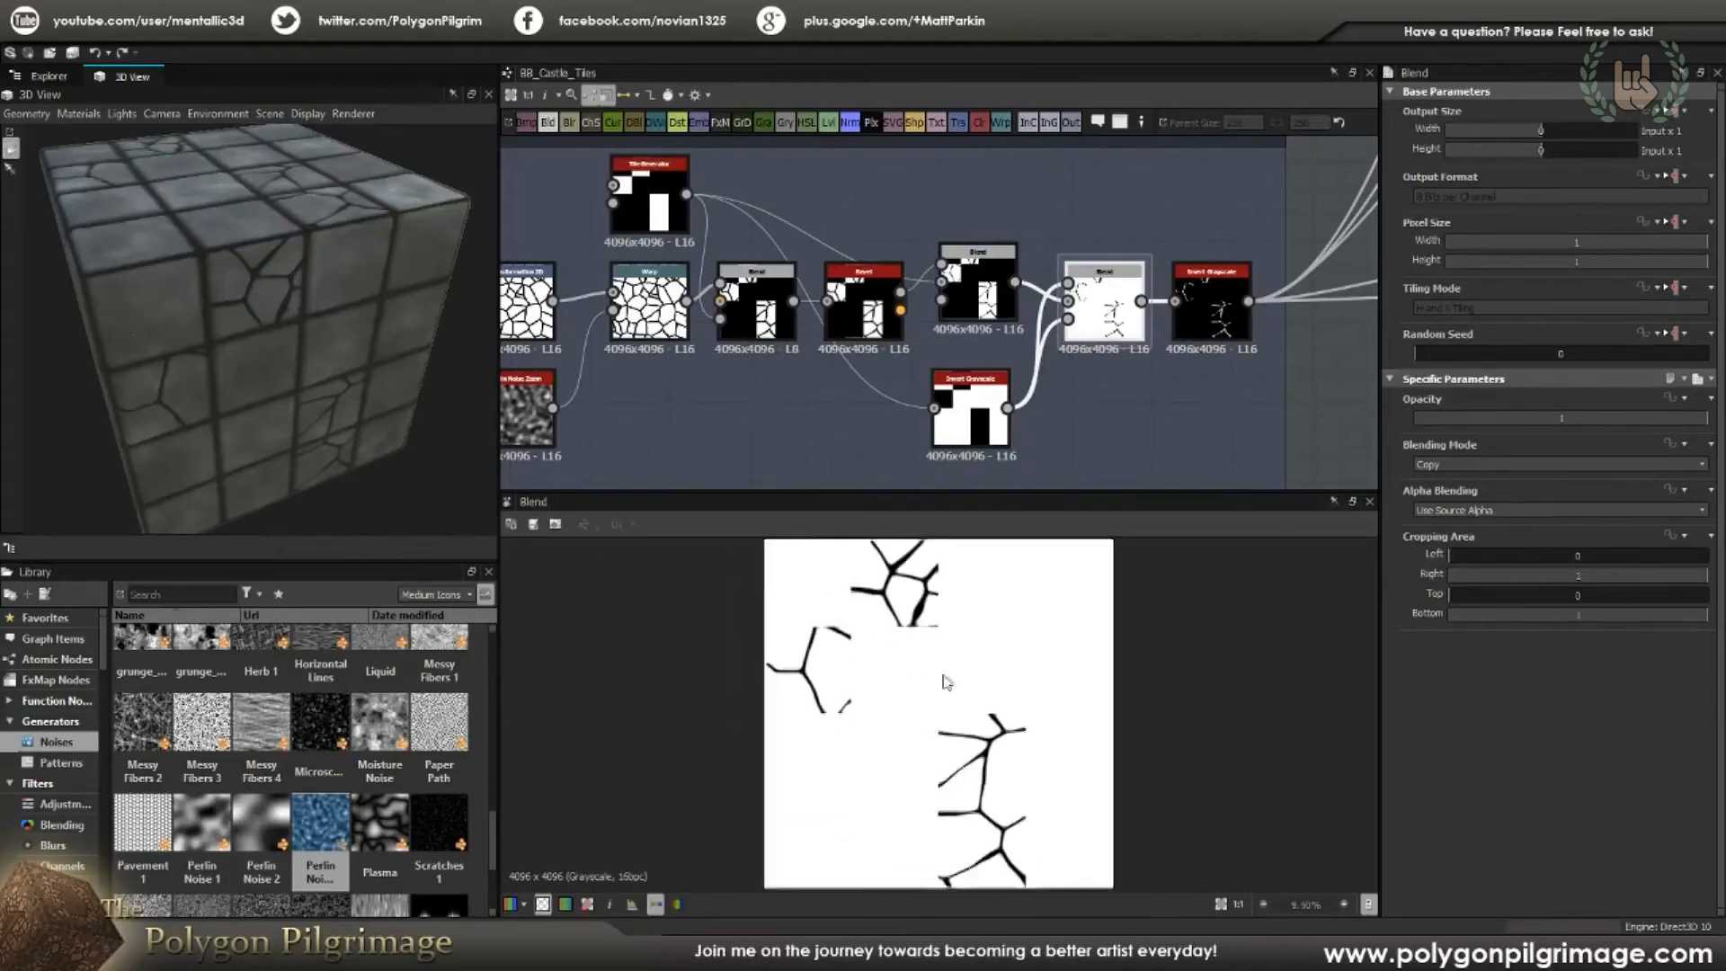
{"action": "left_click_drag", "start_coordinate": [375, 413], "coordinate": [340, 390]}
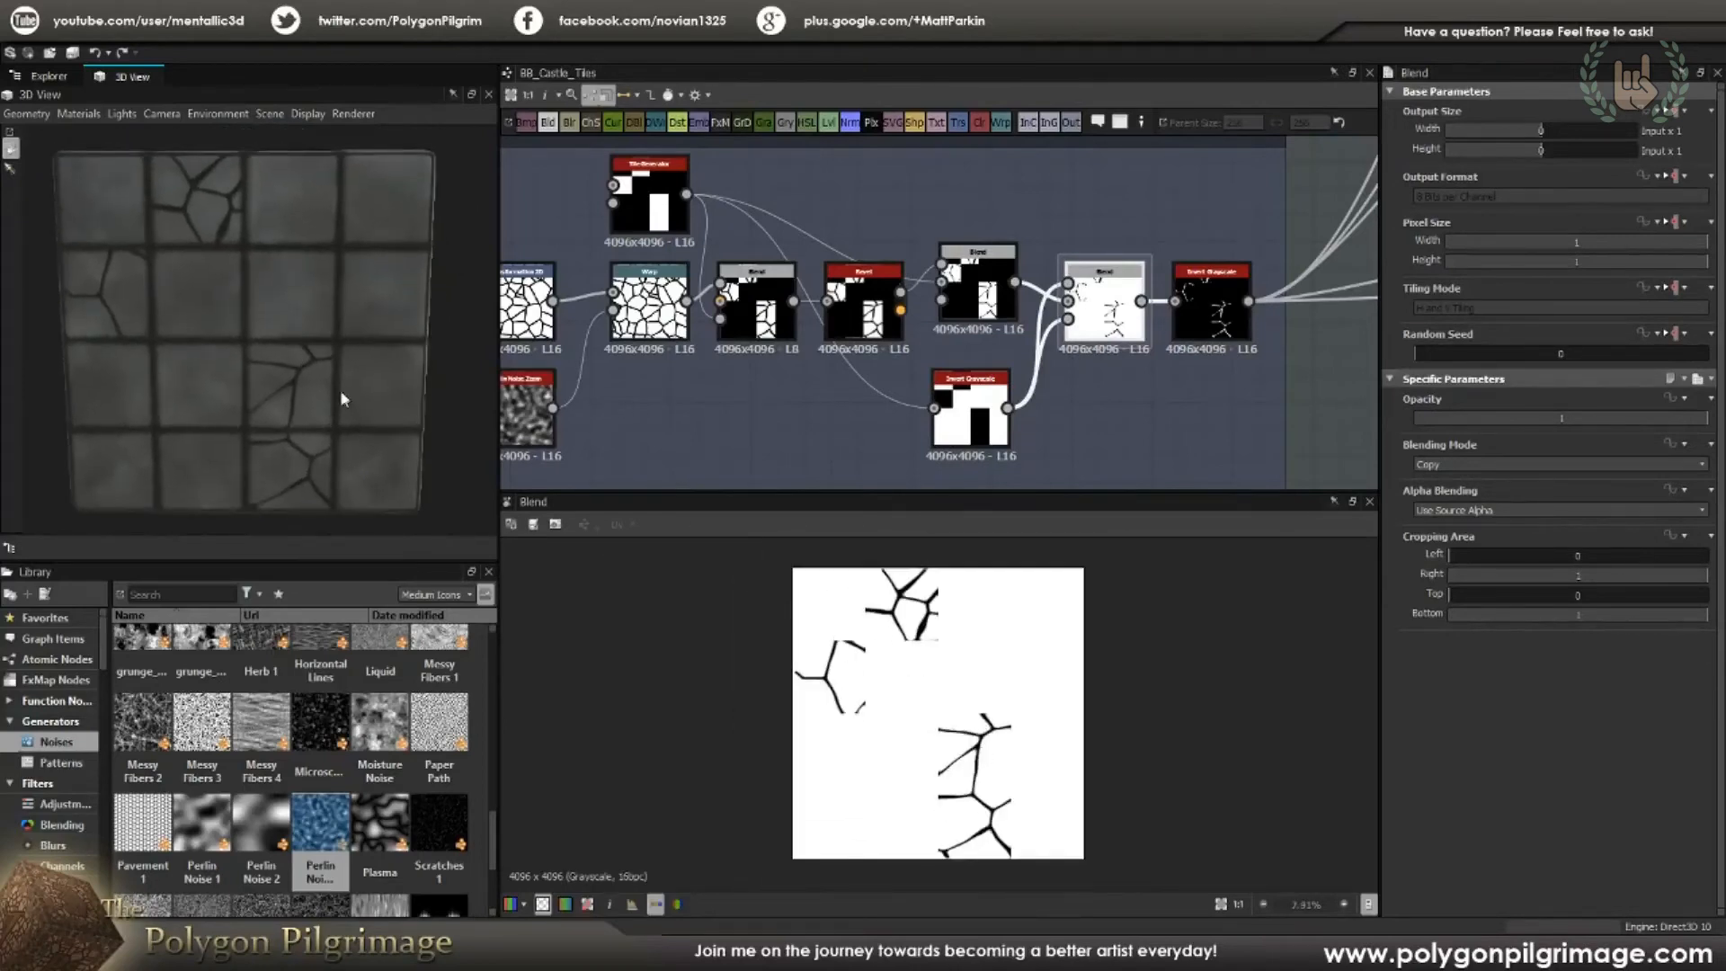
{"action": "left_click_drag", "start_coordinate": [256, 230], "coordinate": [359, 301]}
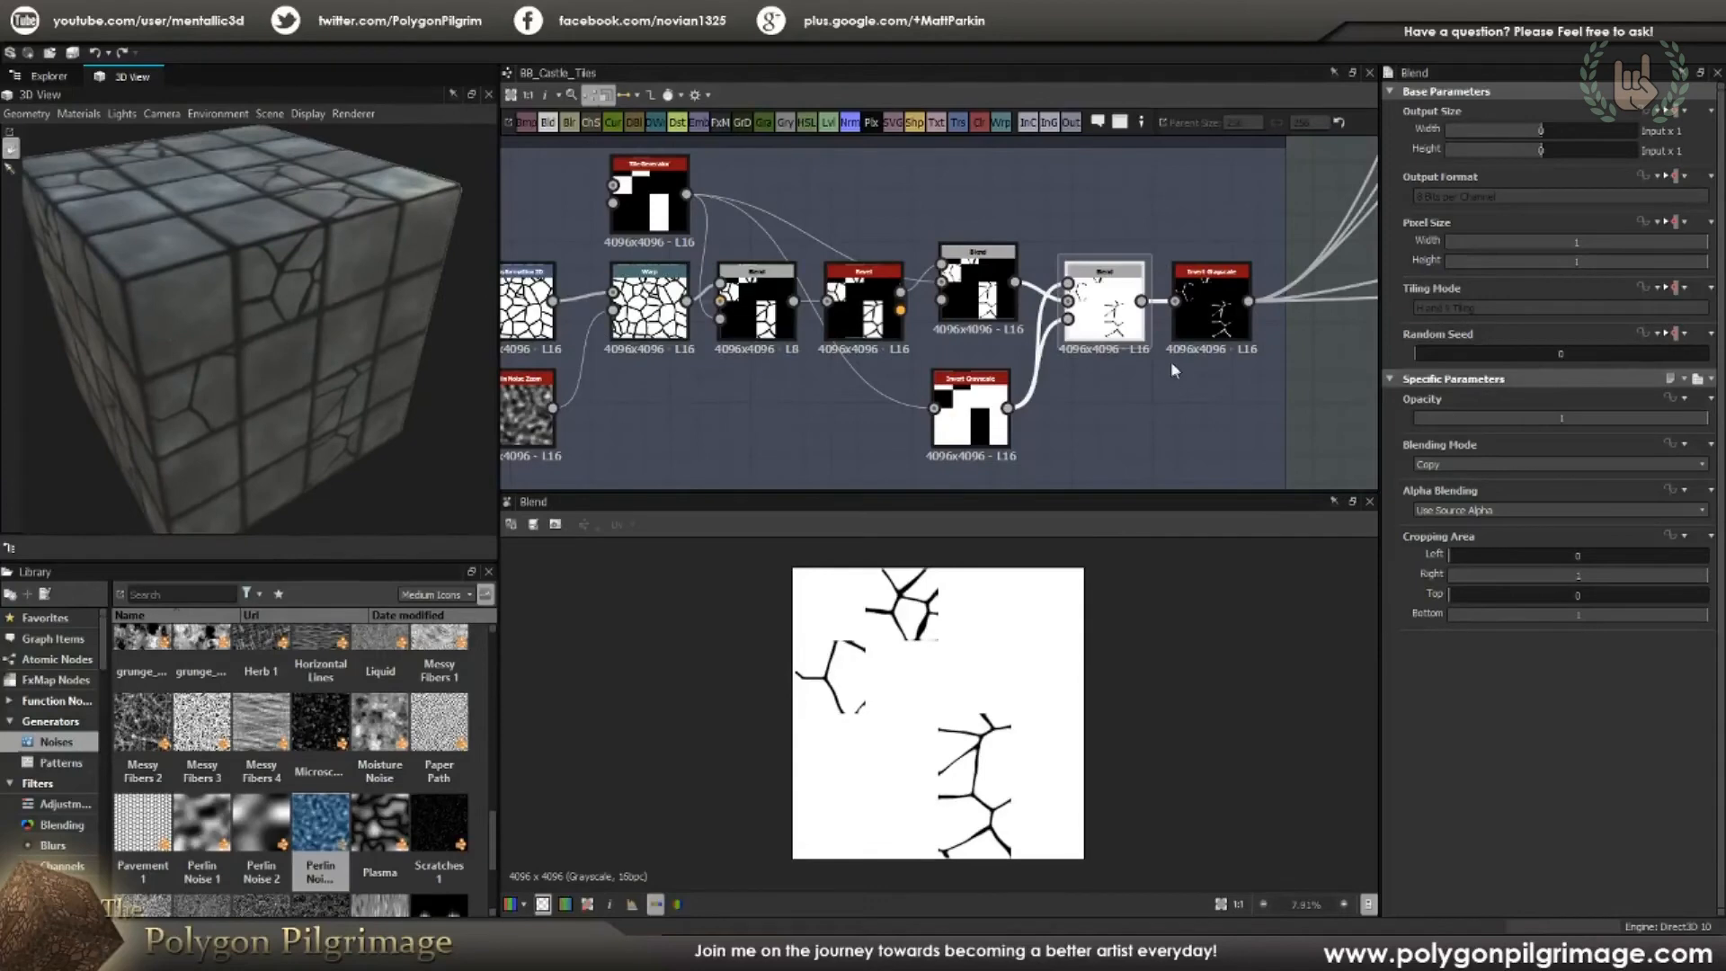
Step: Preview the final Invert Grayscale node of the crack chain and inspect its crack lines up close
{"action": "middle_click_drag", "start_coordinate": [1171, 360], "coordinate": [1041, 402]}
{"action": "scroll", "coordinate": [1066, 372], "scroll_direction": "up", "scroll_amount": 3}
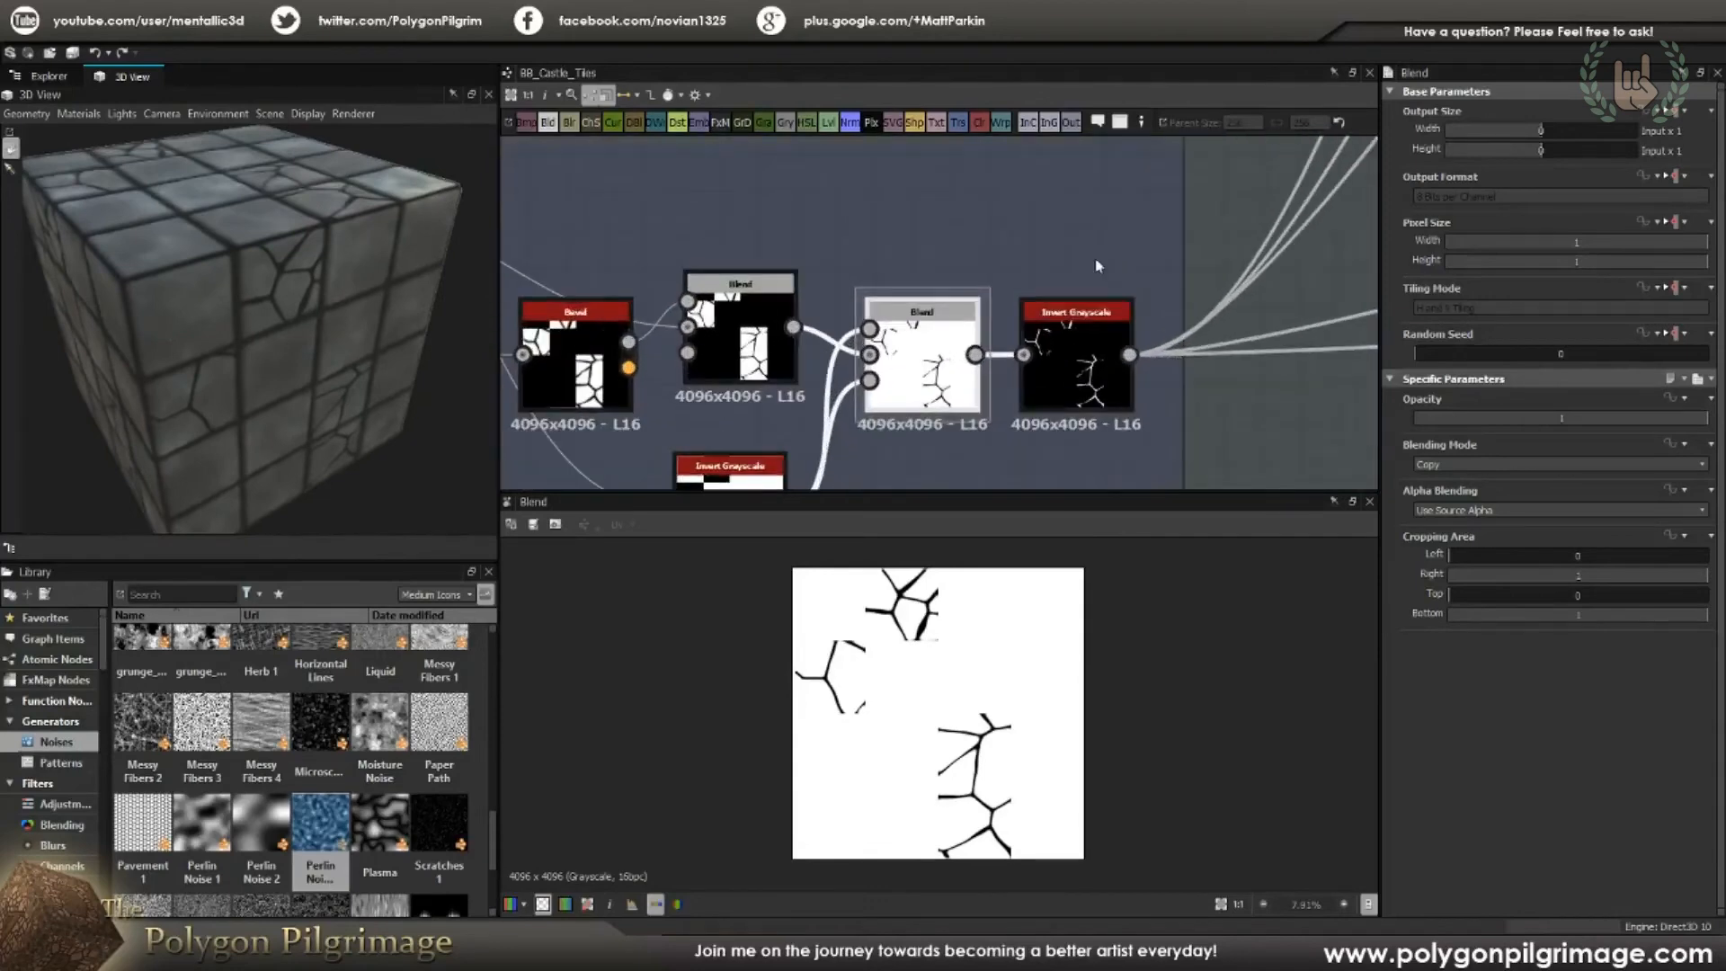
{"action": "left_click", "coordinate": [1088, 353]}
{"action": "scroll", "coordinate": [1025, 607], "scroll_direction": "up", "scroll_amount": 4}
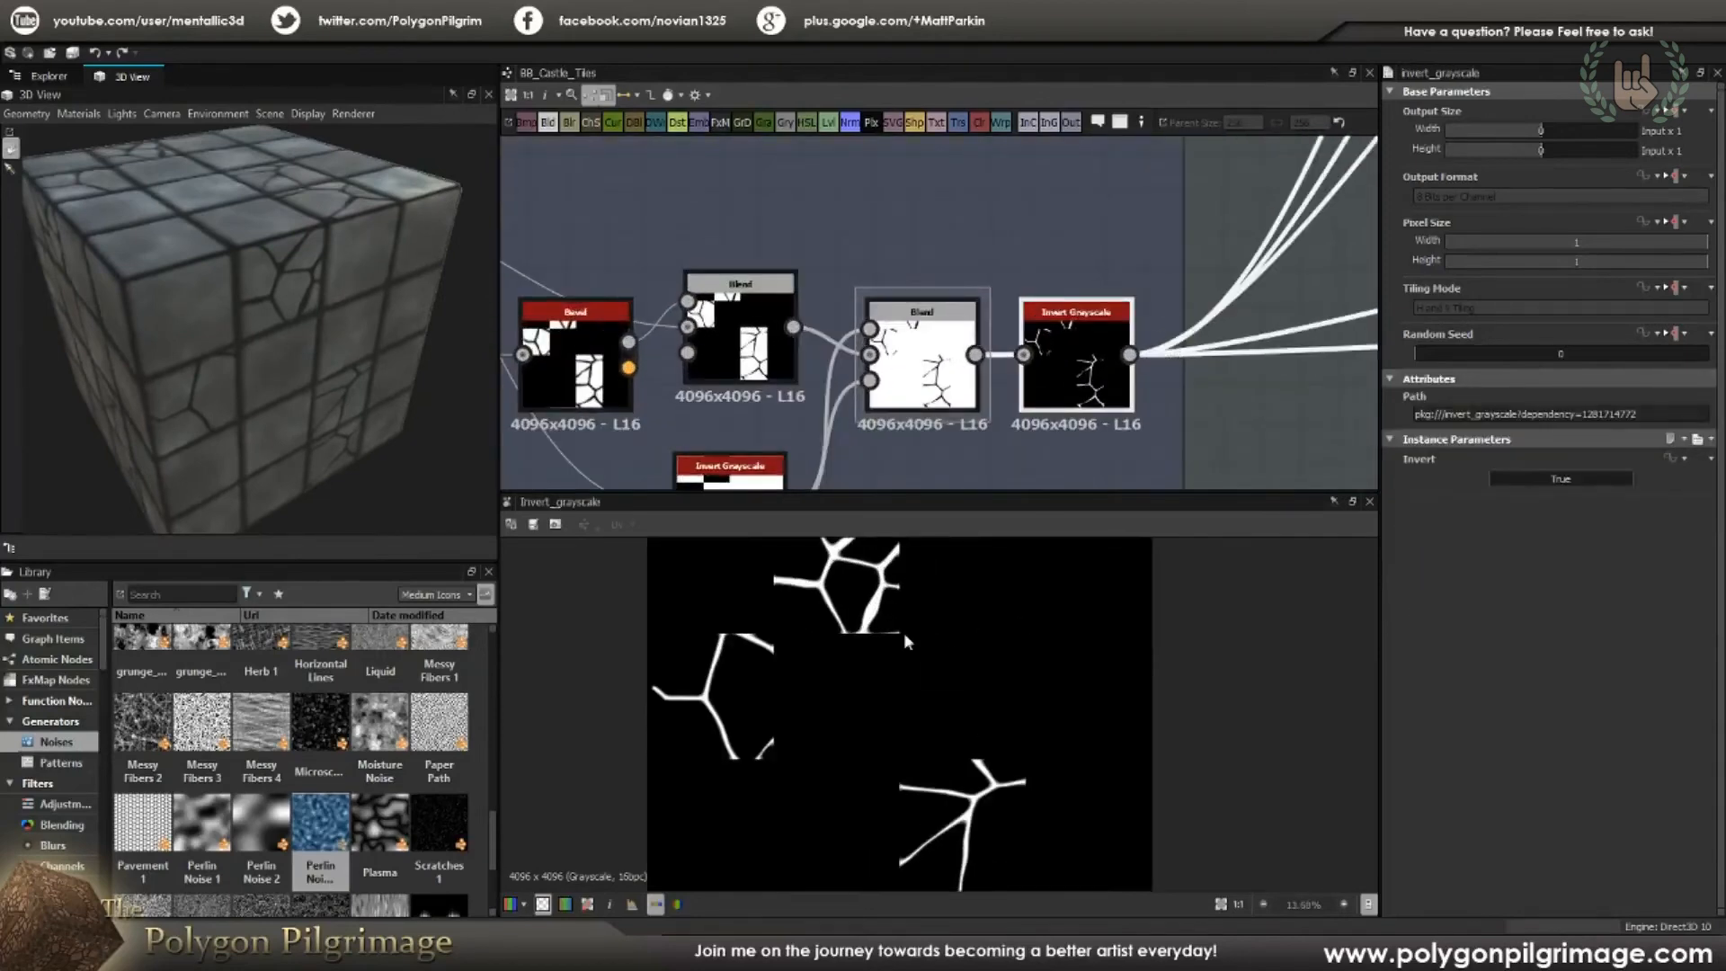
{"action": "scroll", "coordinate": [935, 627], "scroll_direction": "up", "scroll_amount": 4}
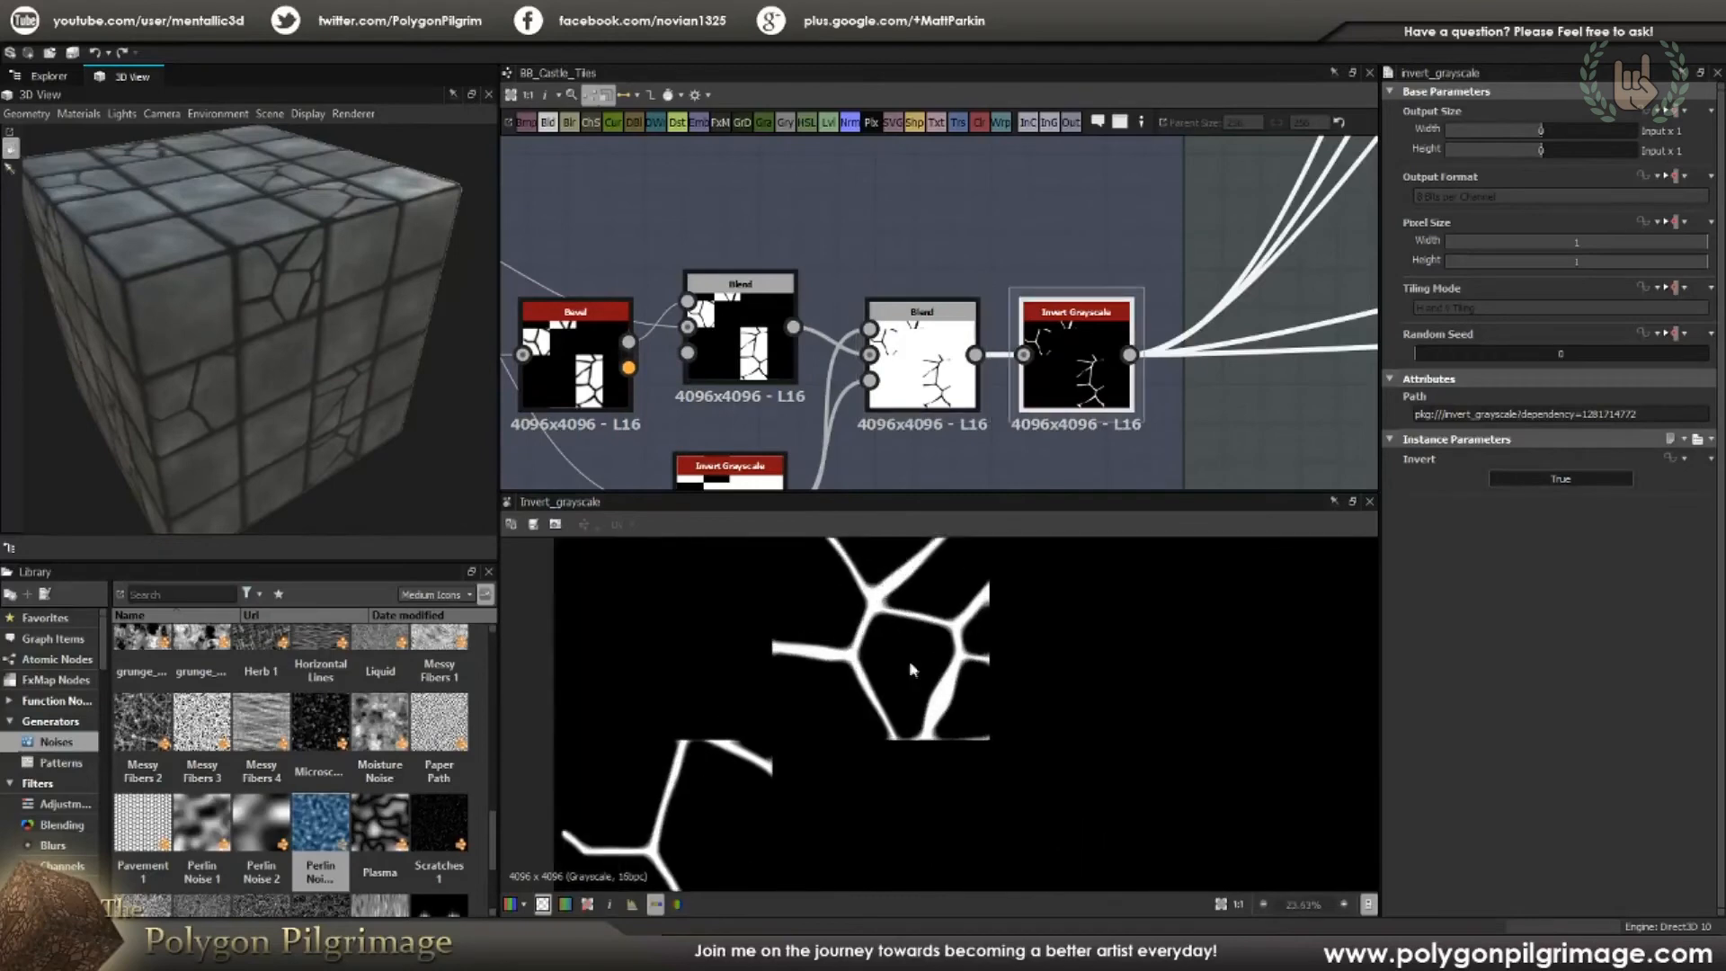
Step: Preview the Clouds 2 and Fractal Sum Base noises at the start of the Base Color - Build frame
{"action": "scroll", "coordinate": [975, 659], "scroll_direction": "down", "scroll_amount": 5}
{"action": "scroll", "coordinate": [1024, 358], "scroll_direction": "down", "scroll_amount": 4}
{"action": "scroll", "coordinate": [955, 364], "scroll_direction": "down", "scroll_amount": 2}
{"action": "middle_click_drag", "start_coordinate": [1061, 263], "coordinate": [908, 342]}
{"action": "scroll", "coordinate": [956, 257], "scroll_direction": "up", "scroll_amount": 6}
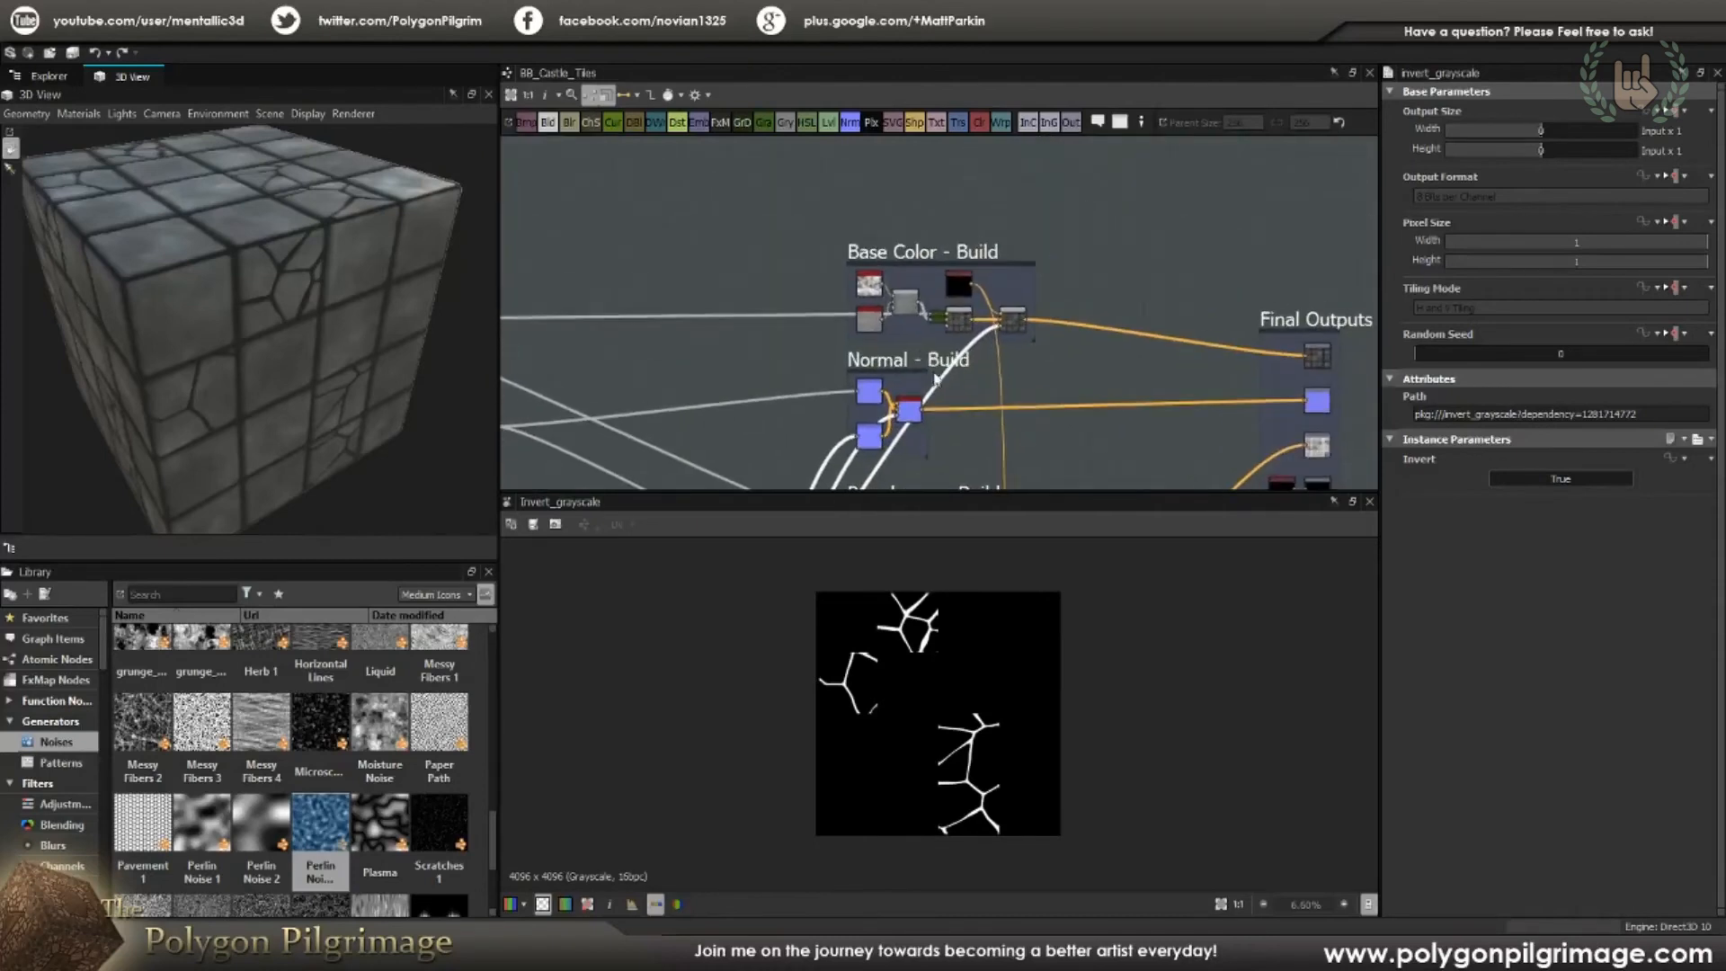
{"action": "scroll", "coordinate": [959, 312], "scroll_direction": "up", "scroll_amount": 2}
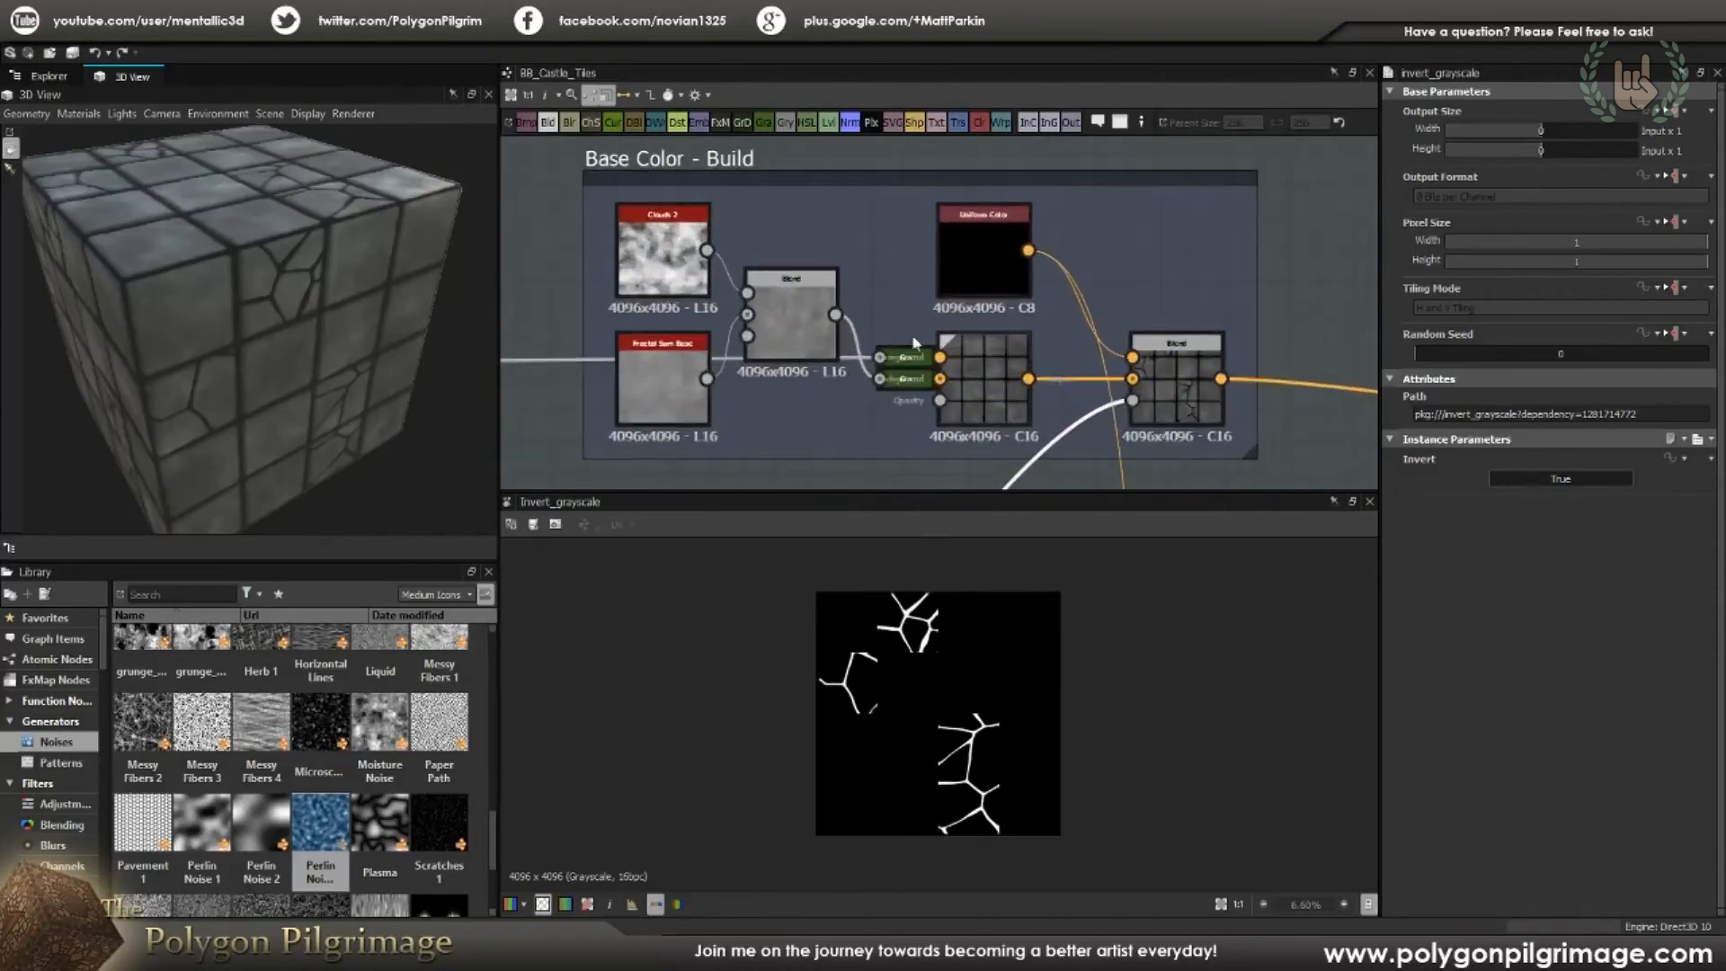
{"action": "scroll", "coordinate": [810, 333], "scroll_direction": "up", "scroll_amount": 1}
{"action": "left_click", "coordinate": [633, 235]}
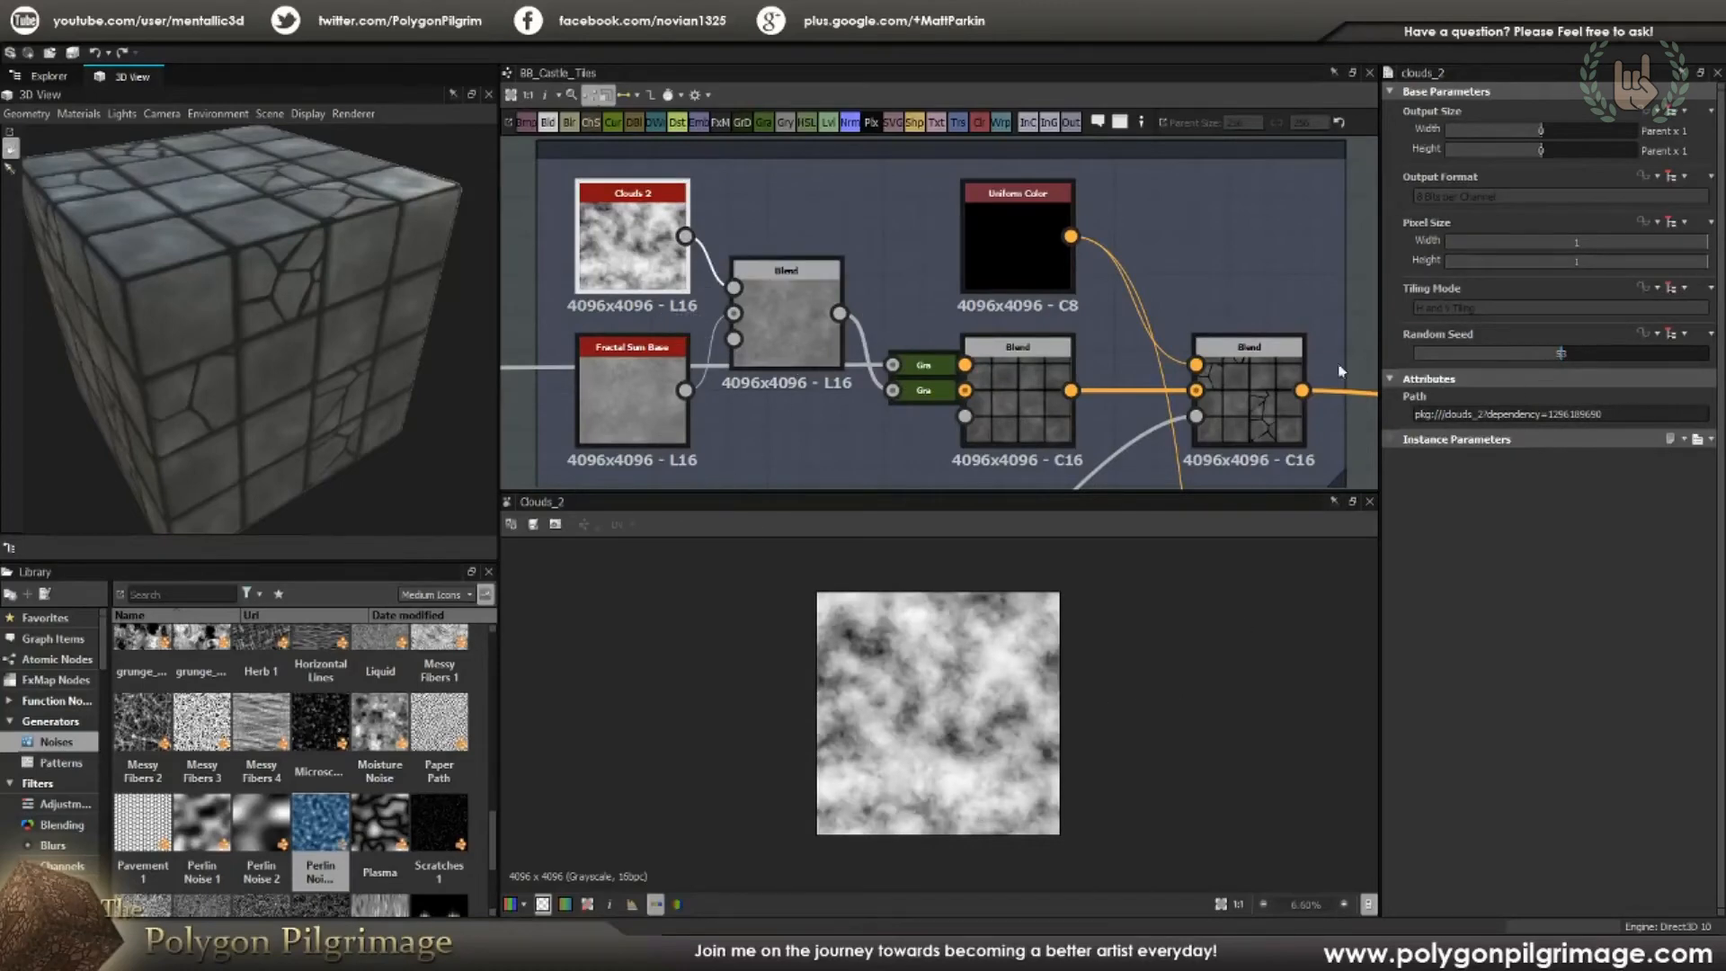
{"action": "left_click", "coordinate": [632, 379]}
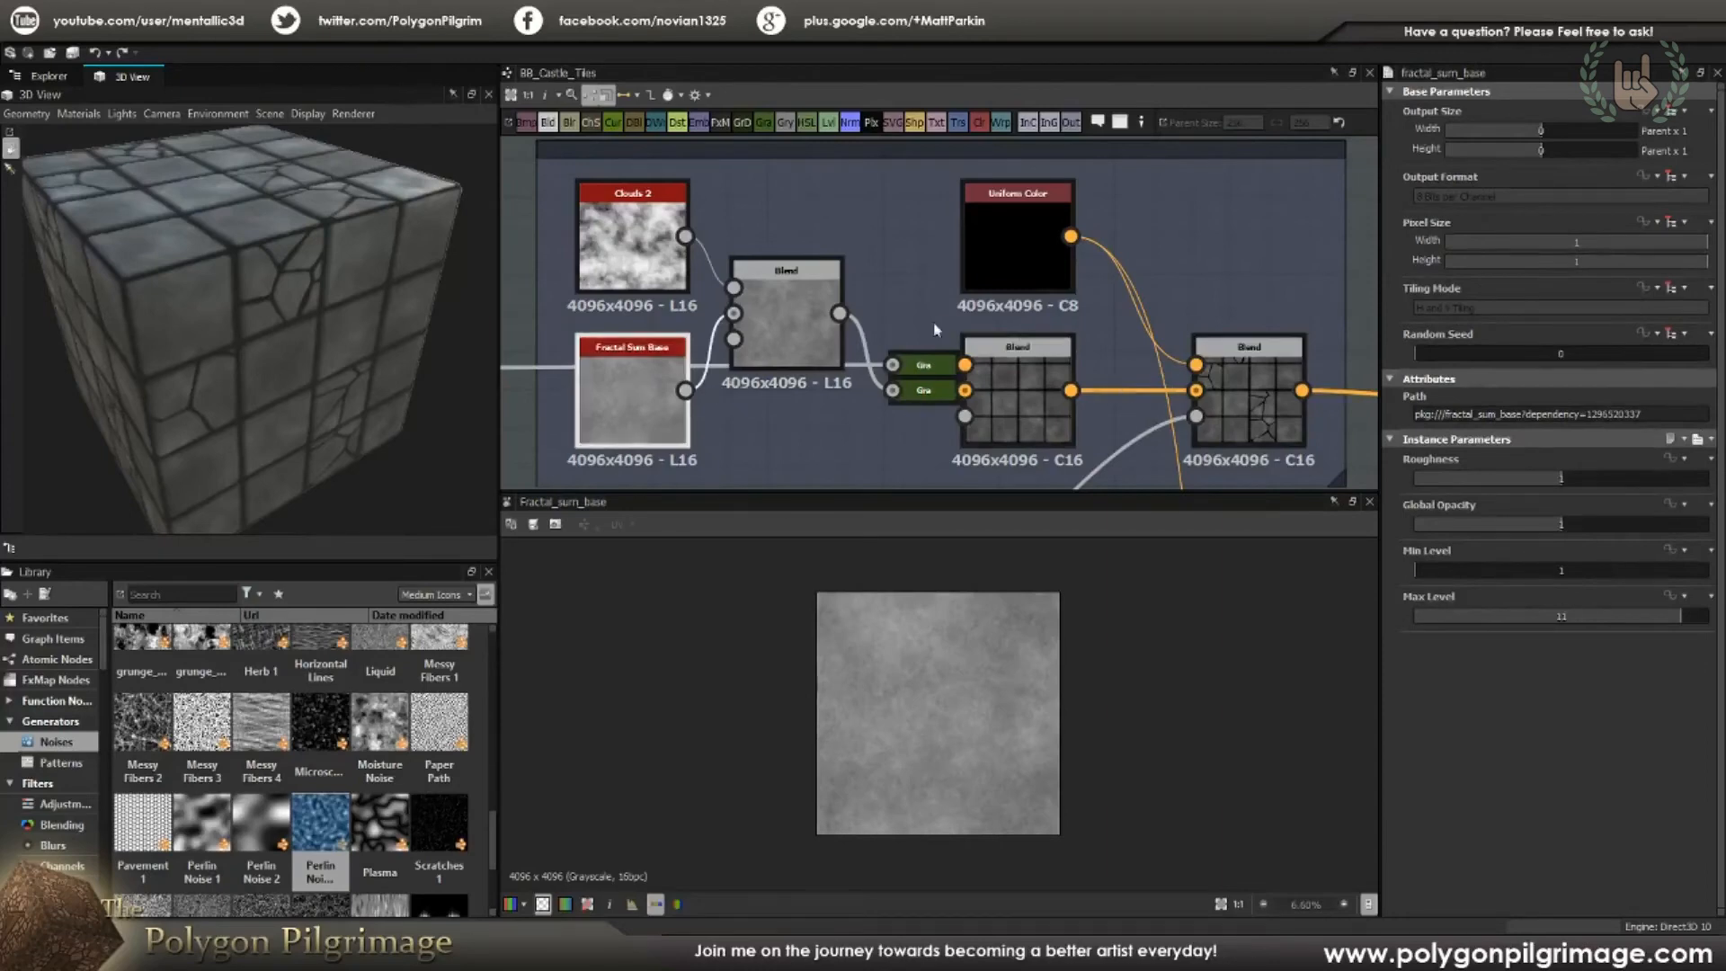
Step: Preview the Multiply Blend of the Clouds 2 and Fractal Sum Base noises and inspect it up close
{"action": "left_click", "coordinate": [791, 308]}
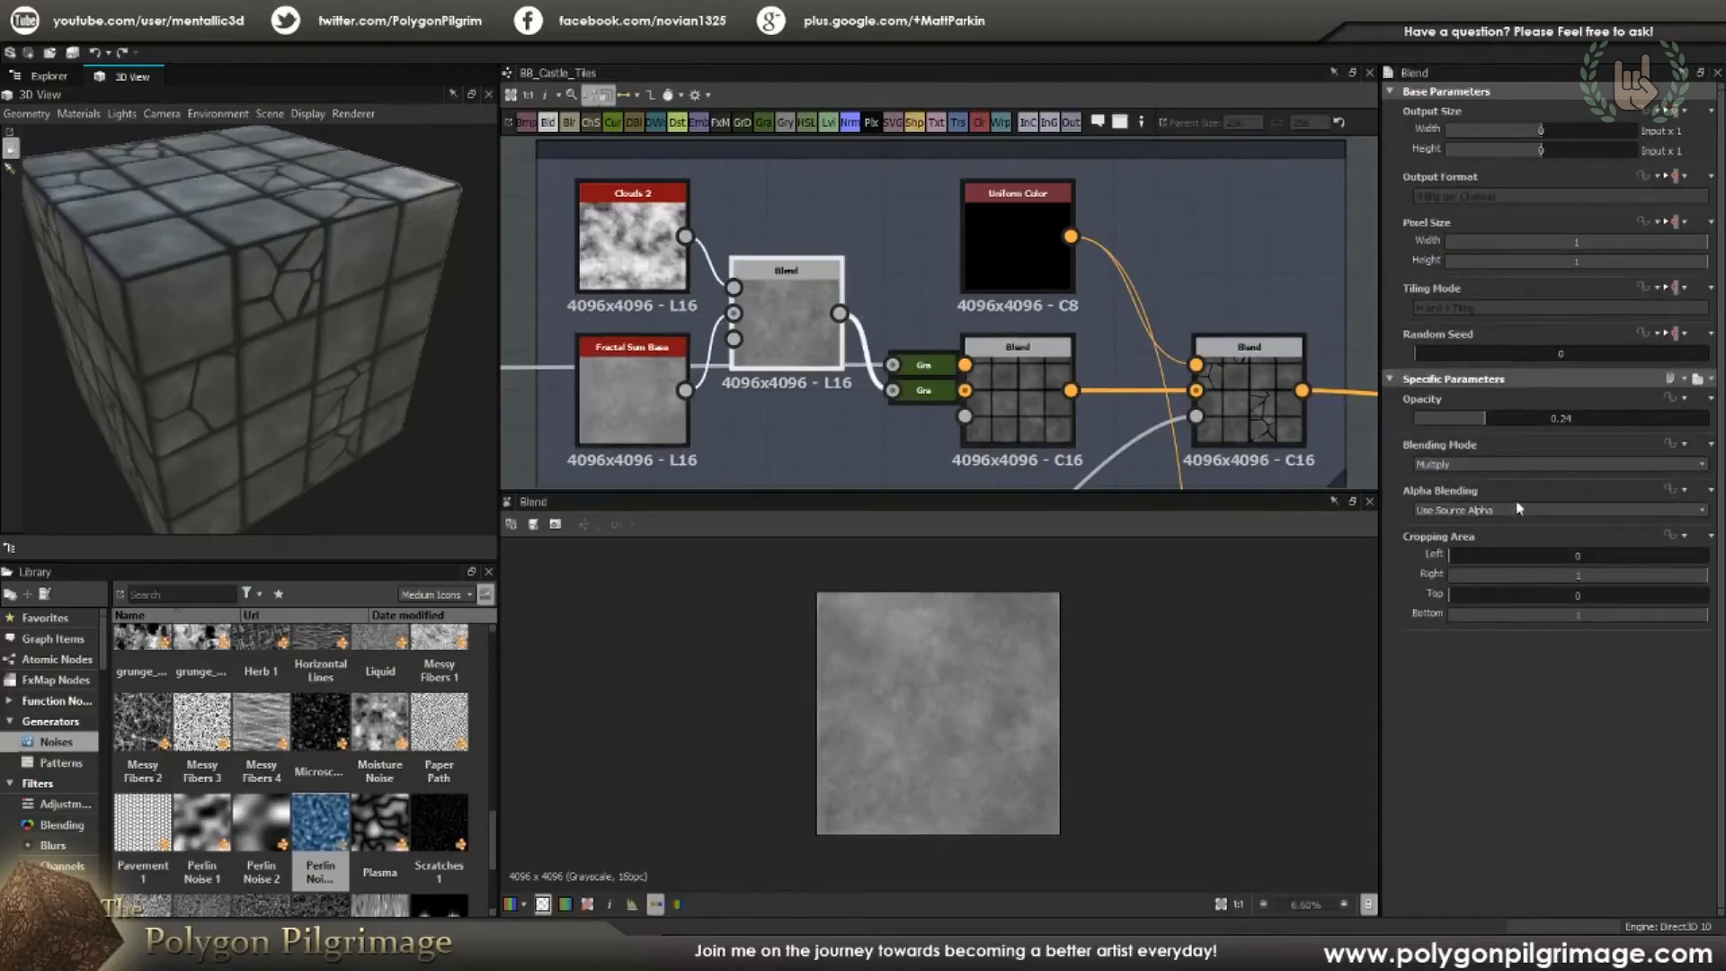
{"action": "scroll", "coordinate": [964, 681], "scroll_direction": "up", "scroll_amount": 3}
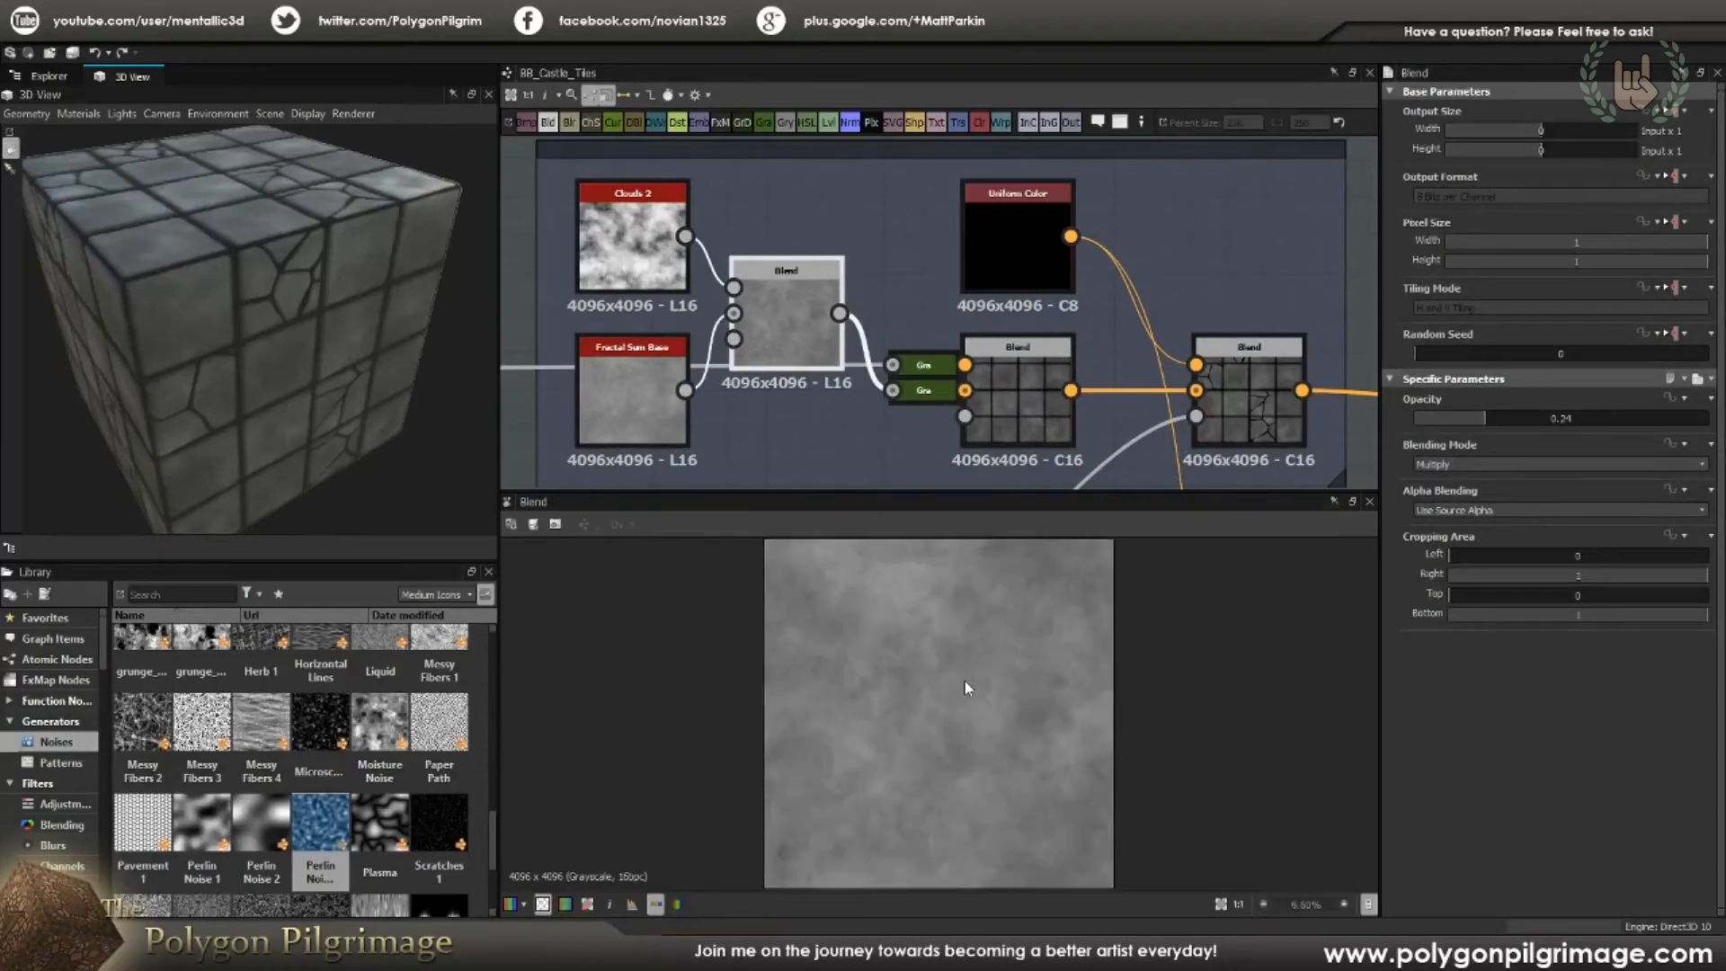
{"action": "scroll", "coordinate": [1005, 753], "scroll_direction": "down", "scroll_amount": 1}
{"action": "scroll", "coordinate": [980, 764], "scroll_direction": "up", "scroll_amount": 3}
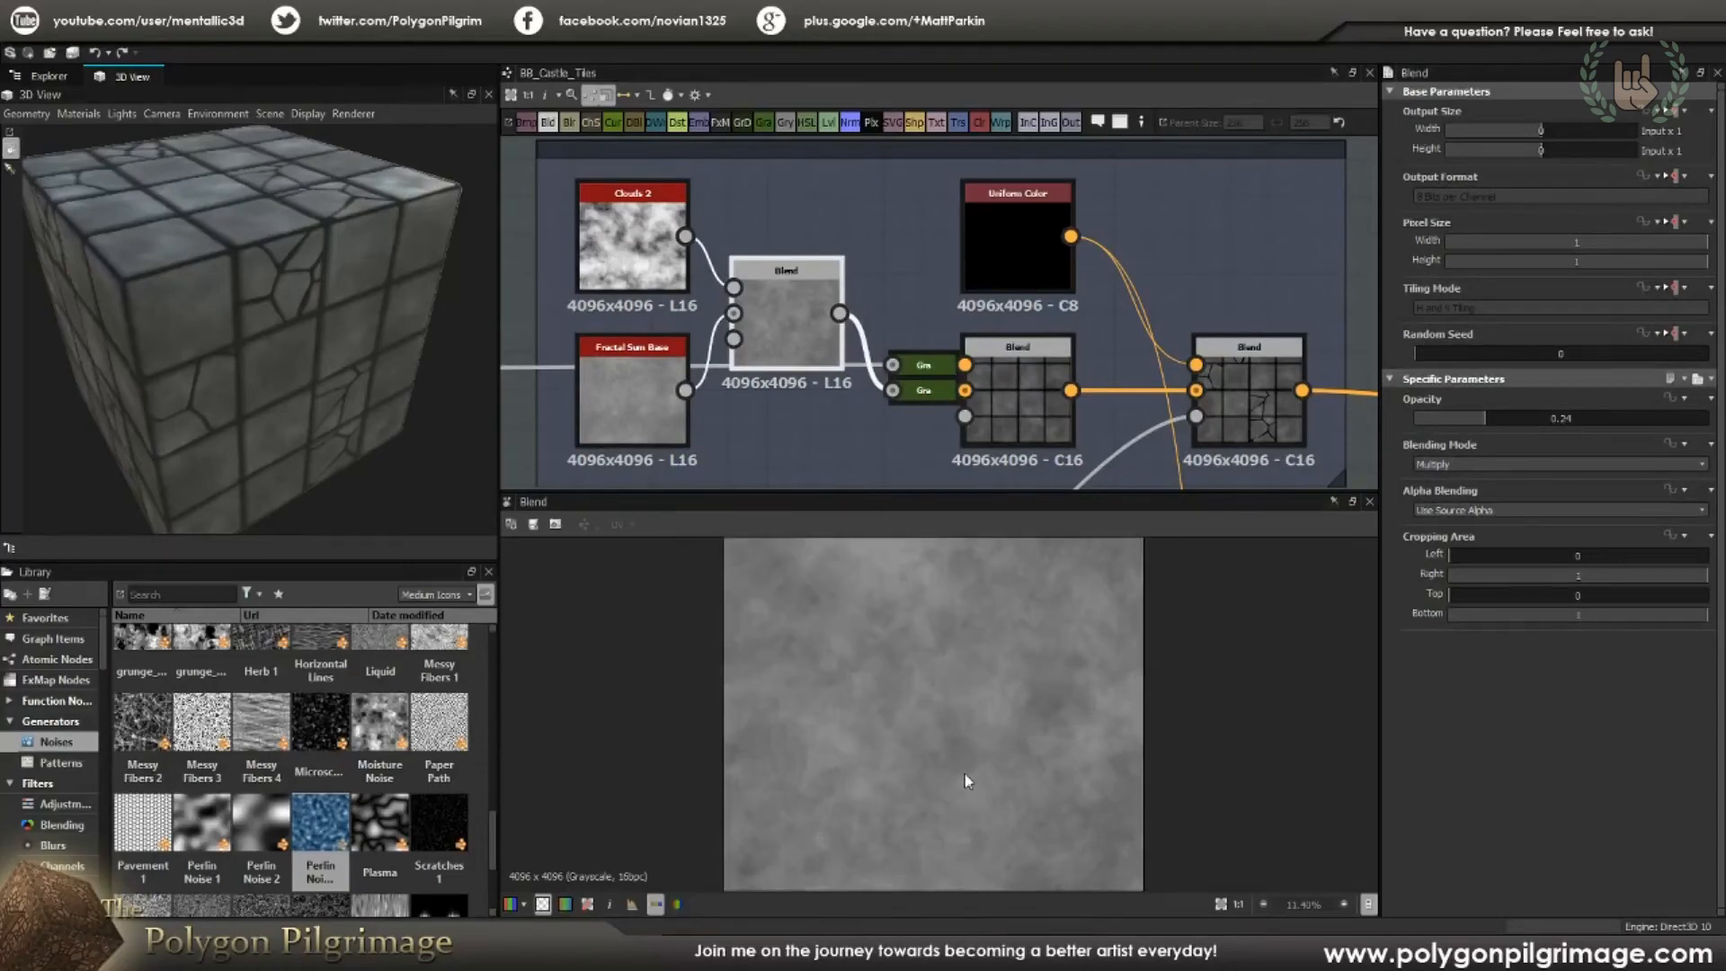
{"action": "scroll", "coordinate": [974, 716], "scroll_direction": "down", "scroll_amount": 2}
Step: Preview the Base Color tile Blend and trace its tile input back to the Adding Variant Blend
{"action": "middle_click_drag", "start_coordinate": [904, 306], "coordinate": [881, 320]}
{"action": "scroll", "coordinate": [882, 329], "scroll_direction": "down", "scroll_amount": 2}
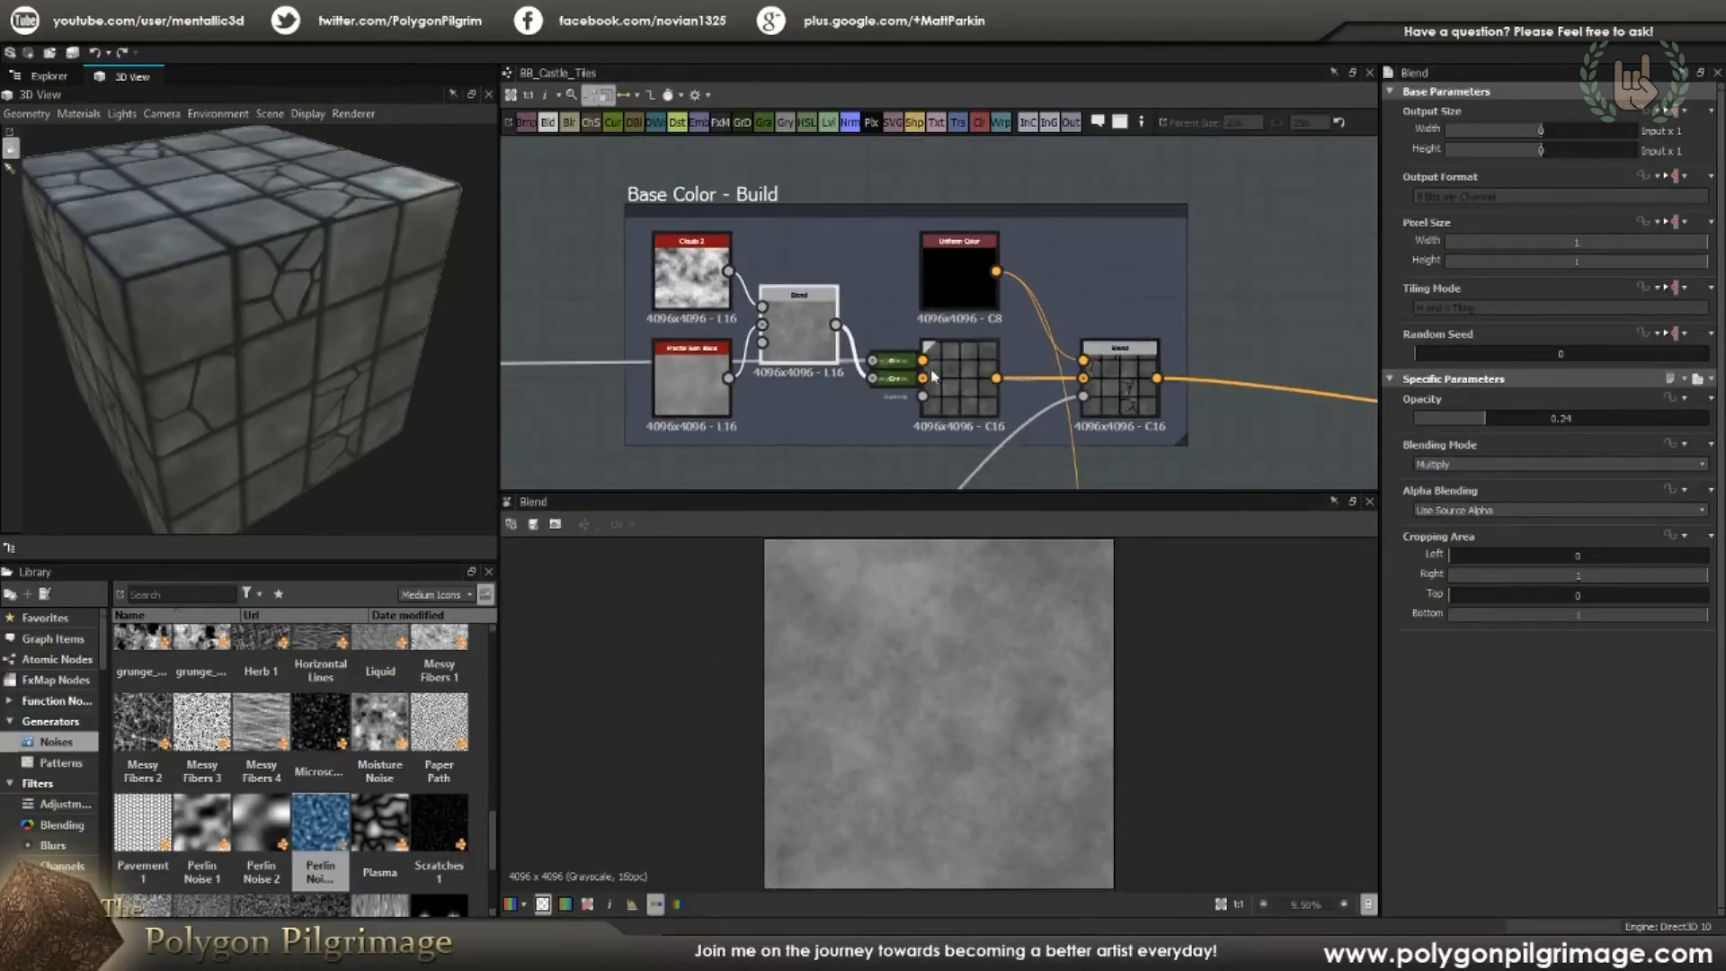
{"action": "double_click", "coordinate": [949, 374]}
{"action": "middle_click_drag", "start_coordinate": [849, 389], "coordinate": [1060, 366]}
{"action": "scroll", "coordinate": [881, 364], "scroll_direction": "down", "scroll_amount": 4}
{"action": "scroll", "coordinate": [913, 359], "scroll_direction": "up", "scroll_amount": 5}
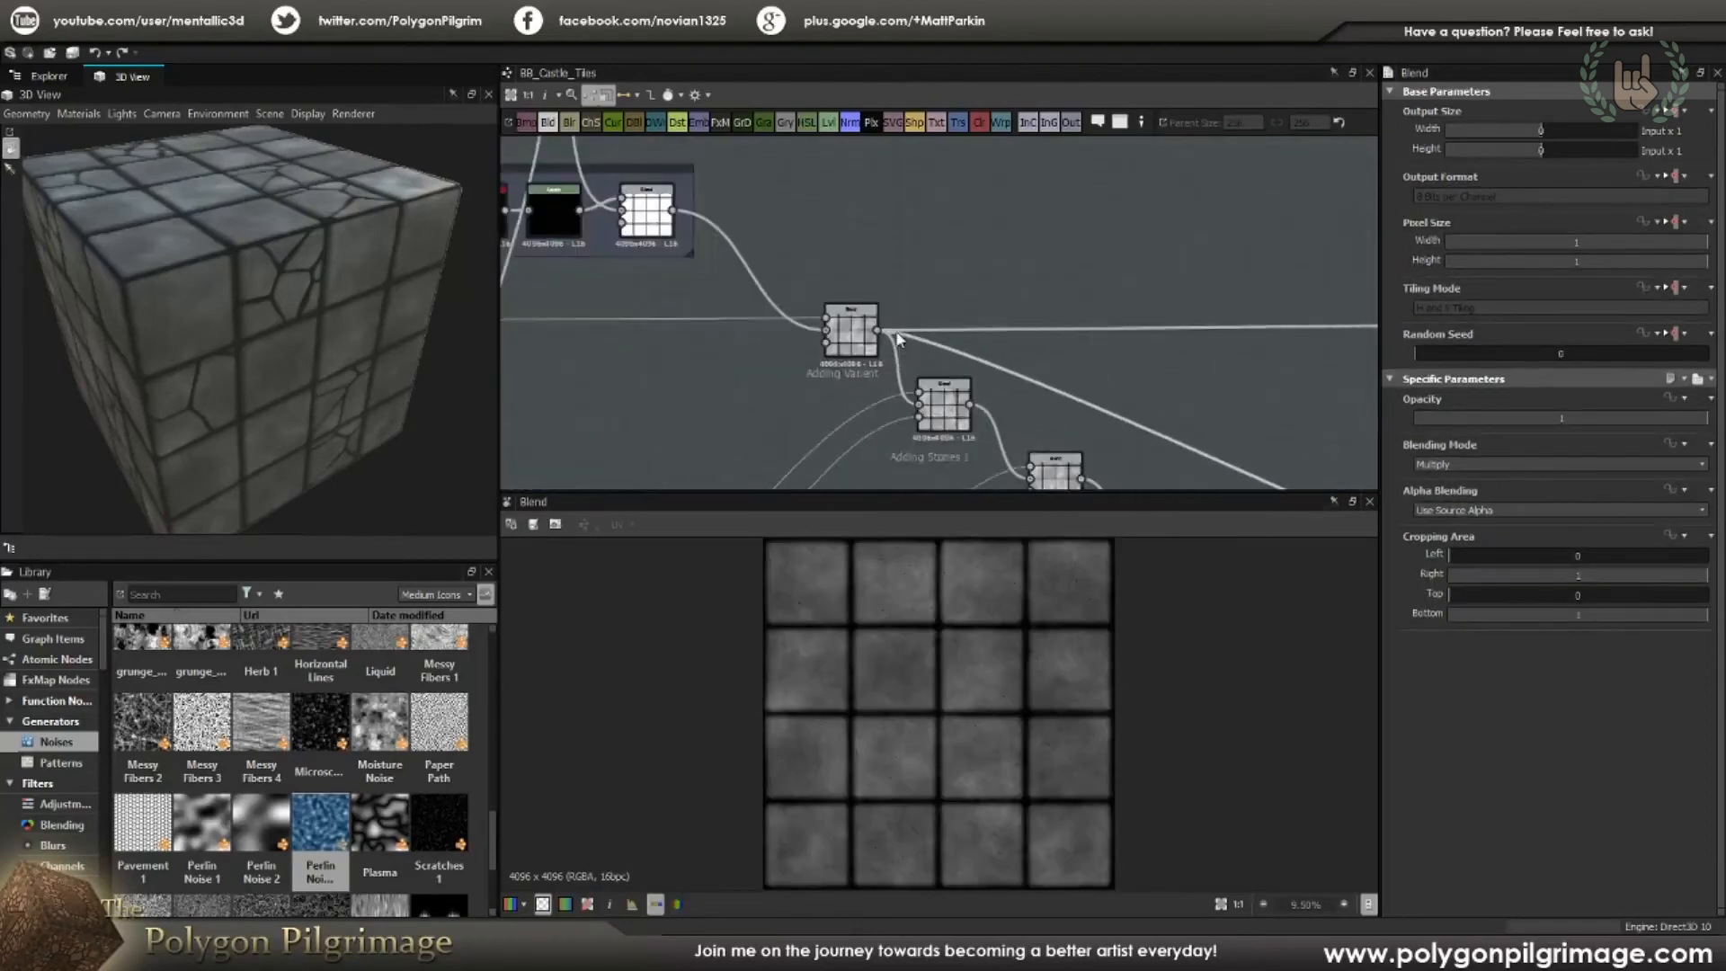
{"action": "double_click", "coordinate": [832, 342]}
Step: Preview the Adding Stones 3 Blend and connect its output to the upper gradient map in the Base Color - Build frame
{"action": "scroll", "coordinate": [978, 365], "scroll_direction": "down", "scroll_amount": 4}
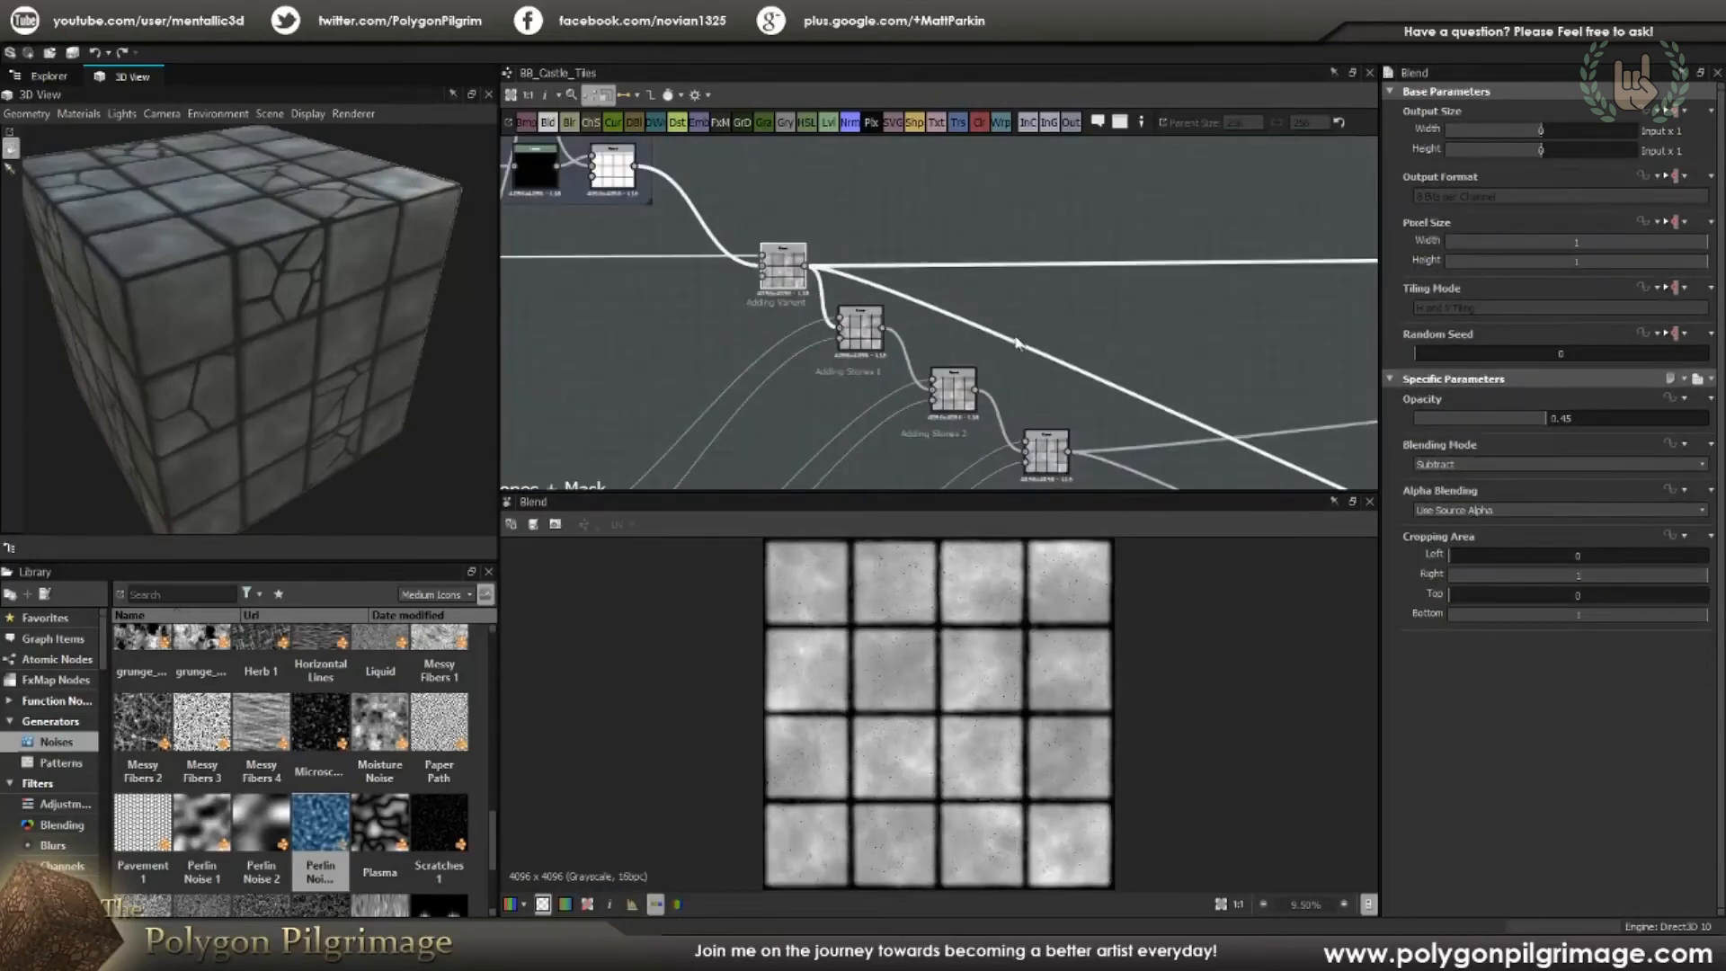
{"action": "double_click", "coordinate": [947, 380]}
{"action": "scroll", "coordinate": [861, 369], "scroll_direction": "down", "scroll_amount": 3}
{"action": "scroll", "coordinate": [843, 400], "scroll_direction": "up", "scroll_amount": 2}
{"action": "left_click", "coordinate": [774, 359]}
{"action": "middle_click_drag", "start_coordinate": [1081, 280], "coordinate": [678, 398]}
{"action": "scroll", "coordinate": [1147, 303], "scroll_direction": "up", "scroll_amount": 2}
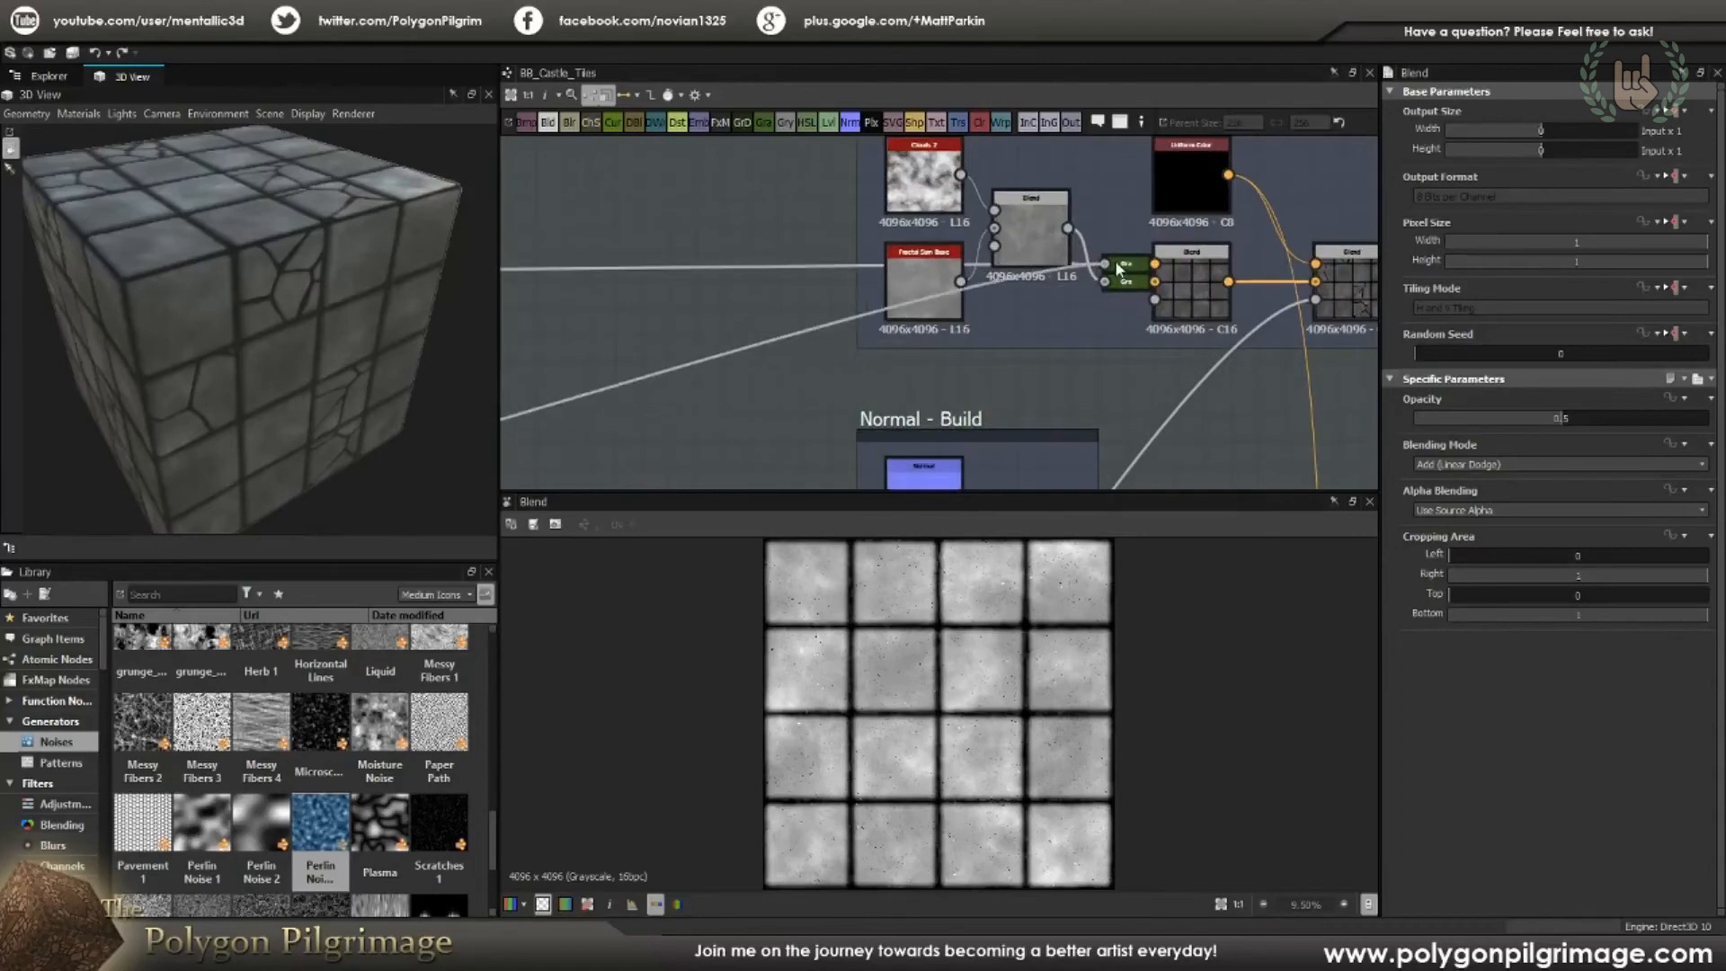
{"action": "left_click", "coordinate": [1156, 282]}
Step: Trace the new base colour link back to the Adding Stones 3 Blend and view one face of the cube head-on
{"action": "middle_click_drag", "start_coordinate": [896, 322], "coordinate": [1042, 215]}
{"action": "scroll", "coordinate": [910, 311], "scroll_direction": "down", "scroll_amount": 3}
{"action": "middle_click_drag", "start_coordinate": [582, 371], "coordinate": [792, 336]}
{"action": "scroll", "coordinate": [794, 338], "scroll_direction": "up", "scroll_amount": 3}
{"action": "middle_click_drag", "start_coordinate": [996, 291], "coordinate": [924, 331]}
{"action": "left_click_drag", "start_coordinate": [332, 297], "coordinate": [330, 249]}
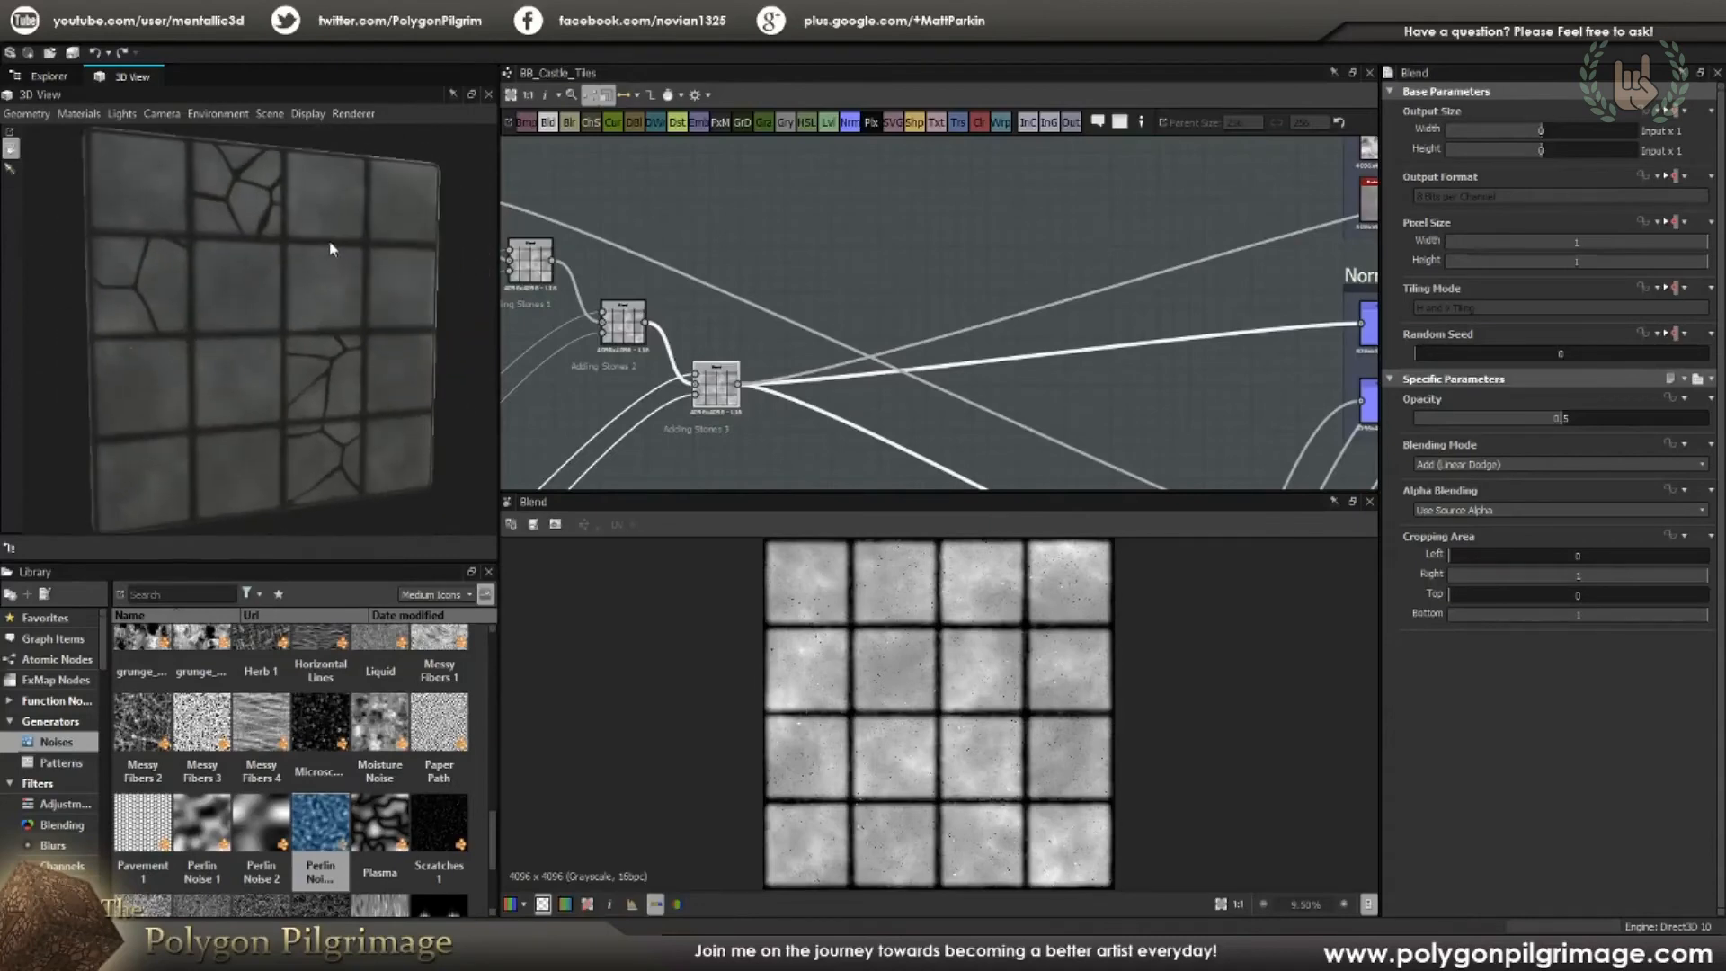
Step: Review the opacity and blending mode of the noise Blend in the Base Color - Build frame
{"action": "middle_click_drag", "start_coordinate": [1272, 272], "coordinate": [746, 382]}
{"action": "scroll", "coordinate": [1017, 321], "scroll_direction": "up", "scroll_amount": 5}
{"action": "left_click", "coordinate": [971, 300]}
{"action": "left_click", "coordinate": [753, 253]}
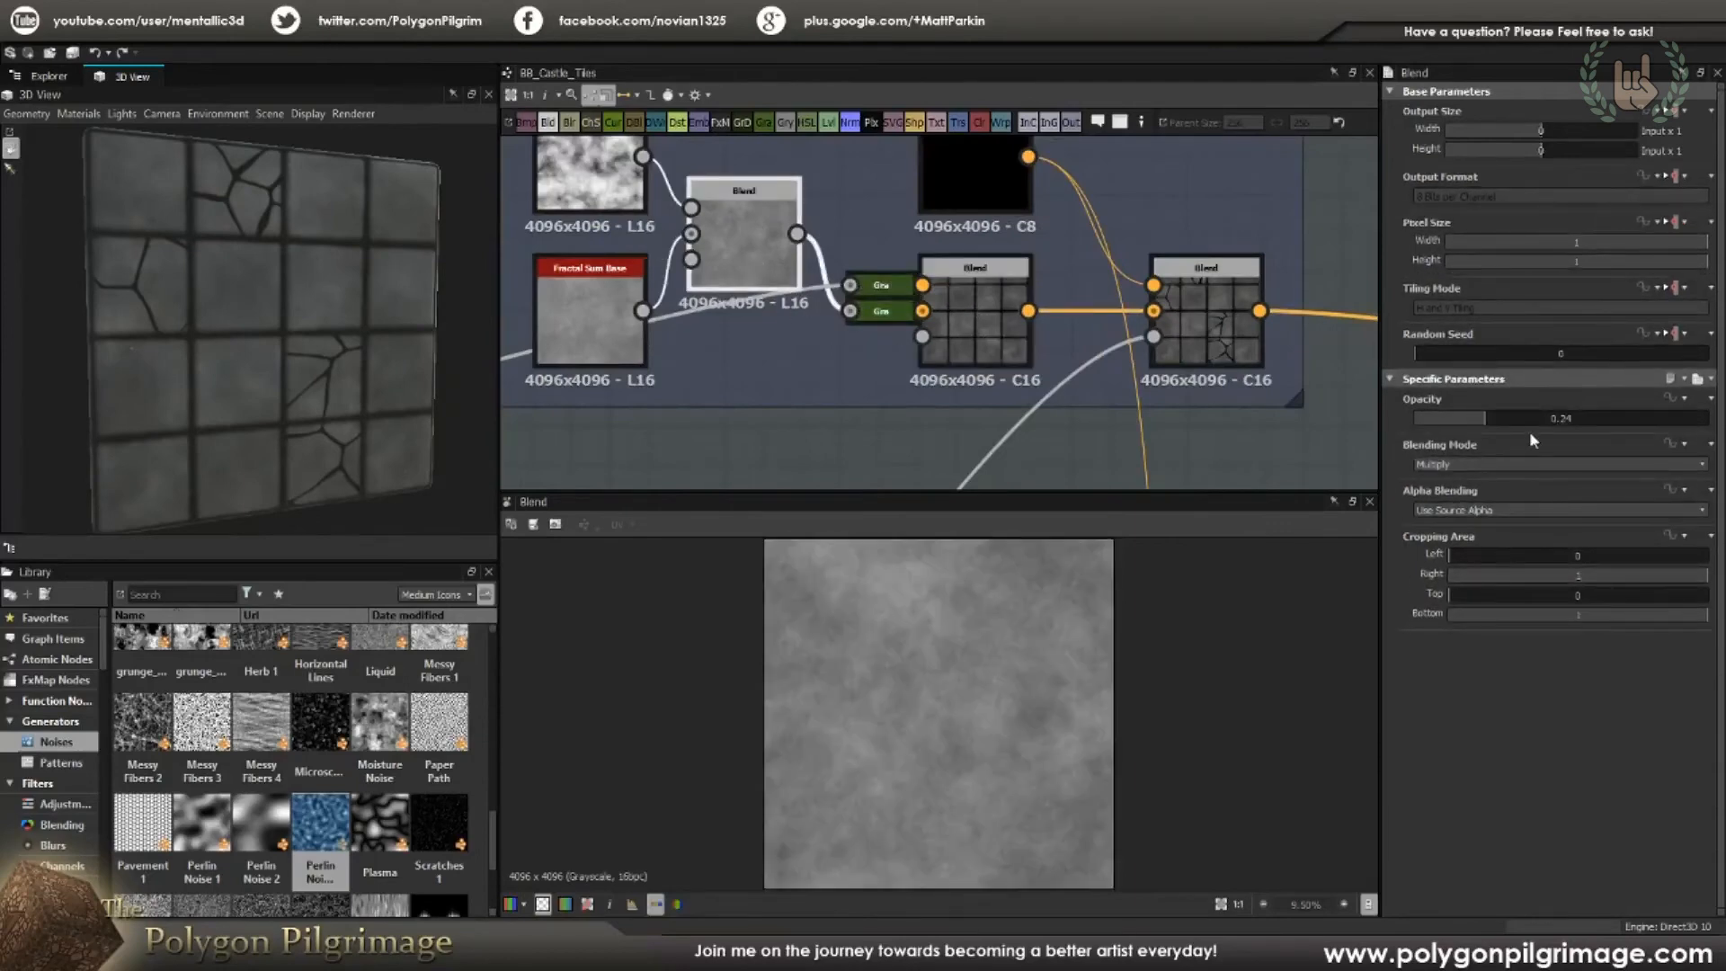
Step: Preview the Base Color tile Blend set to Multiply and inspect the stone specks on its tiles up close
{"action": "left_click", "coordinate": [952, 320]}
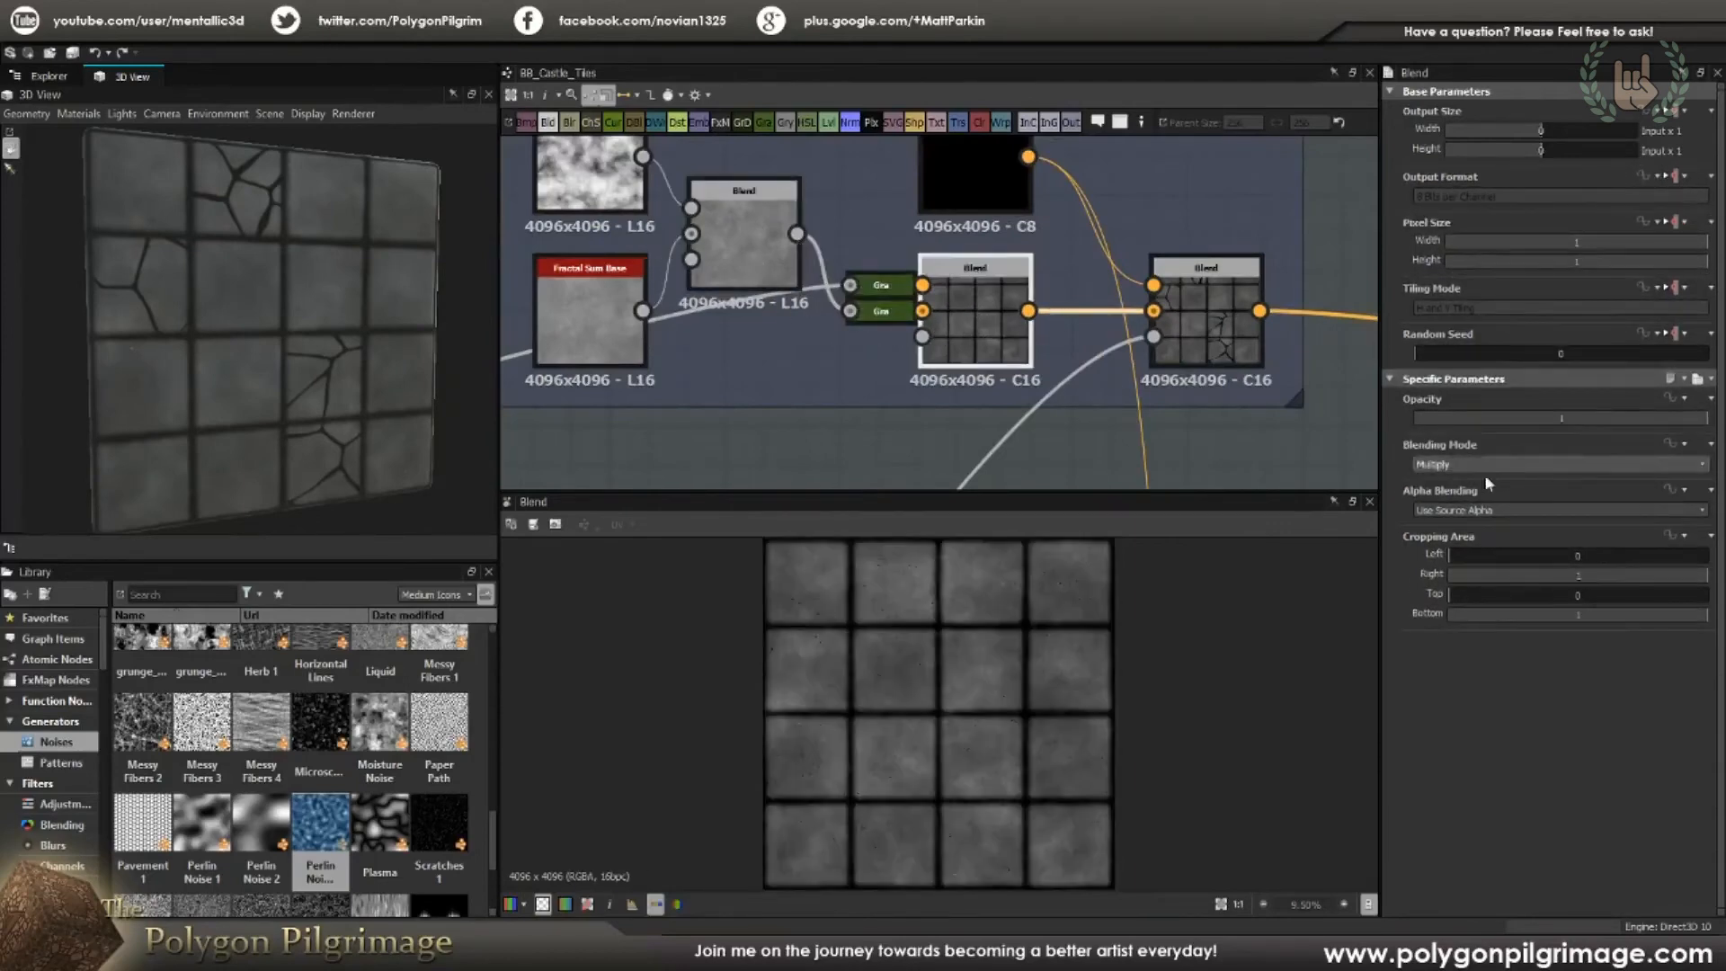
{"action": "scroll", "coordinate": [1005, 645], "scroll_direction": "up", "scroll_amount": 3}
{"action": "scroll", "coordinate": [1005, 645], "scroll_direction": "up", "scroll_amount": 2}
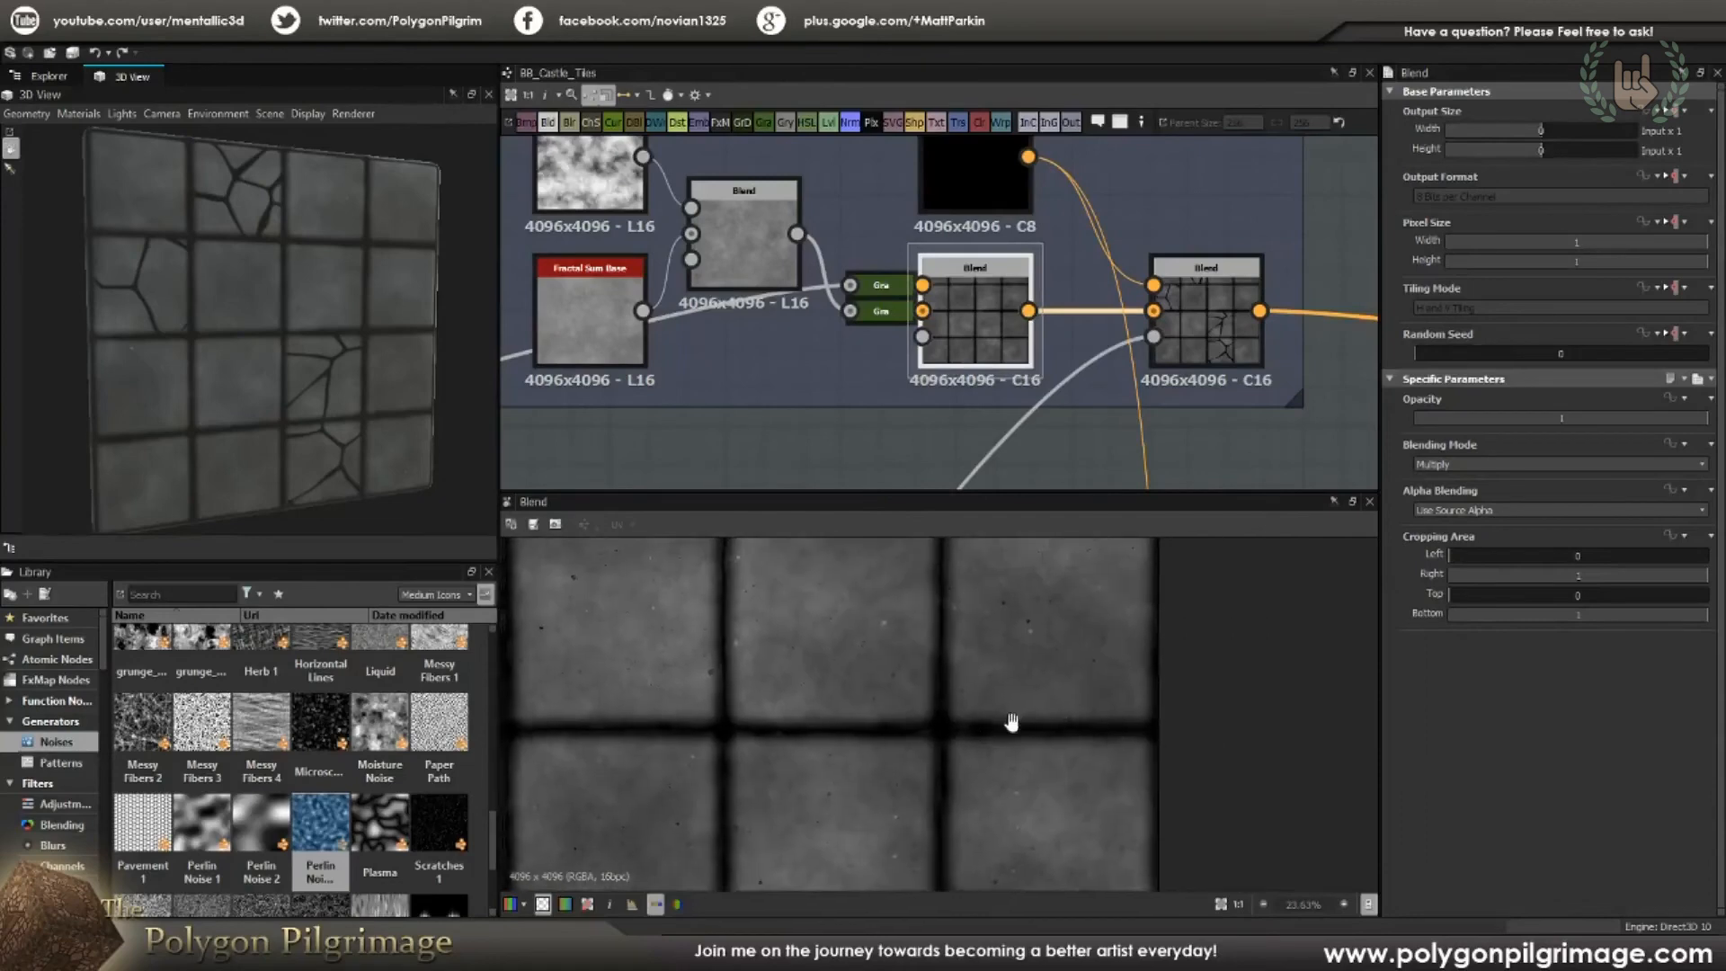
{"action": "scroll", "coordinate": [1000, 720], "scroll_direction": "up", "scroll_amount": 7}
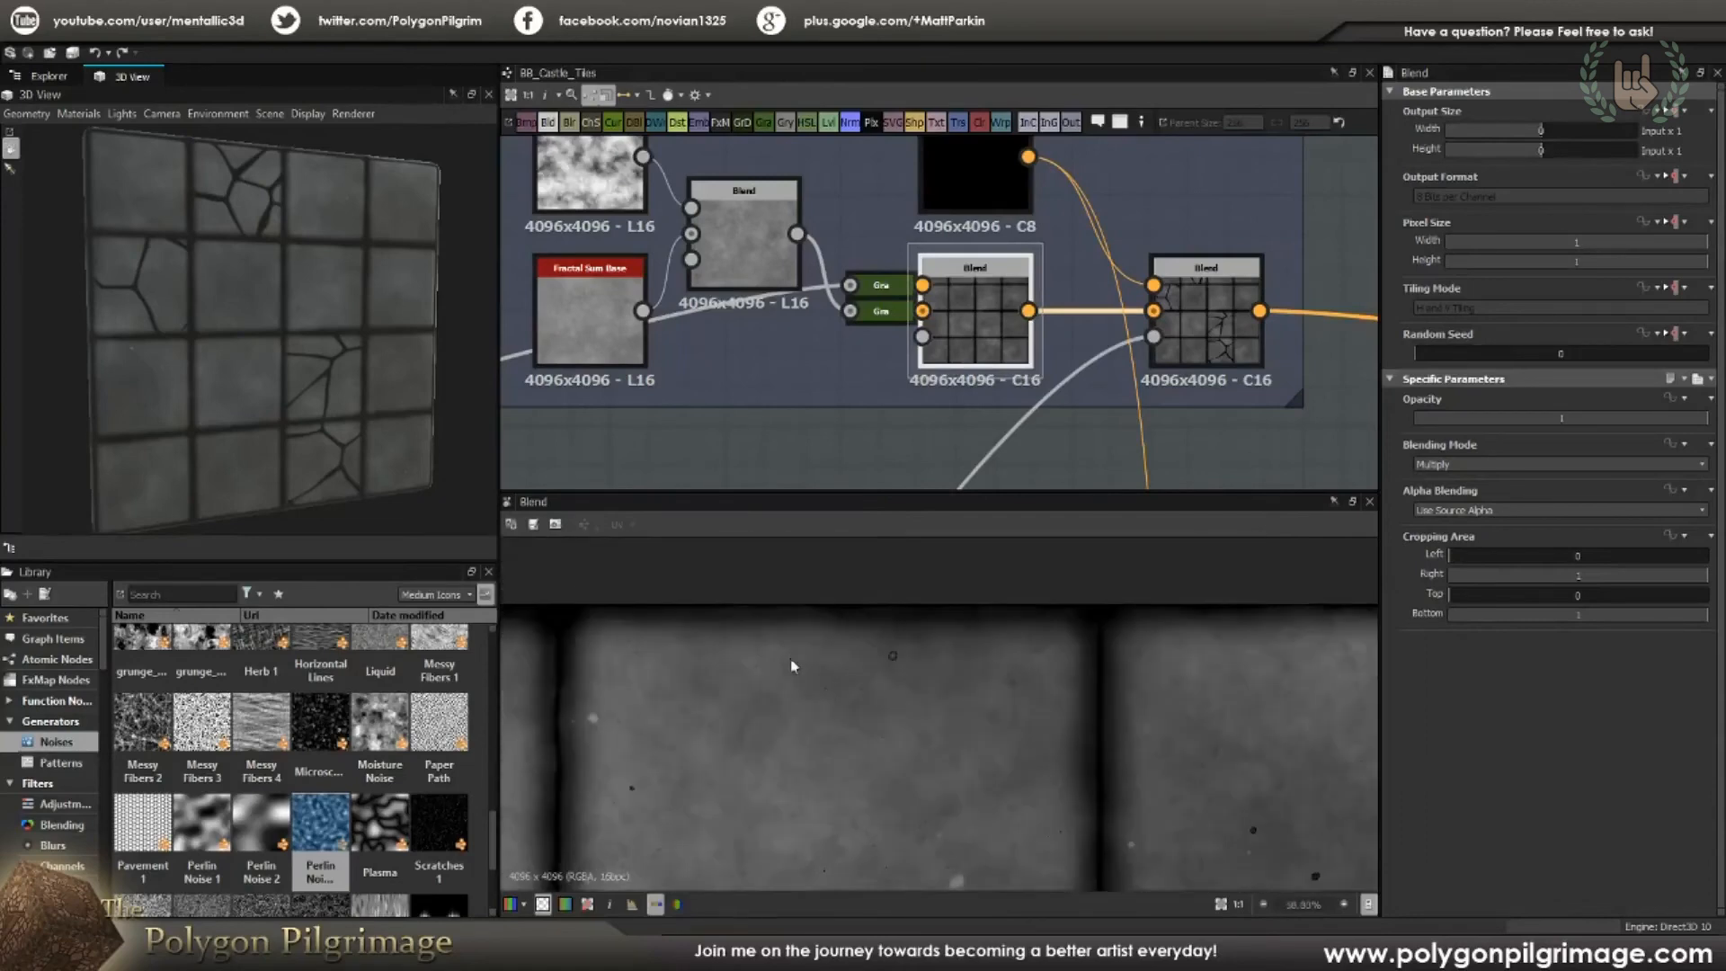
{"action": "scroll", "coordinate": [822, 701], "scroll_direction": "down", "scroll_amount": 7}
Step: Preview the Copy Blend that adds black cracks to the base colour and examine its cracked tiles
{"action": "middle_click_drag", "start_coordinate": [1068, 316], "coordinate": [974, 414]}
{"action": "scroll", "coordinate": [974, 413], "scroll_direction": "down", "scroll_amount": 1}
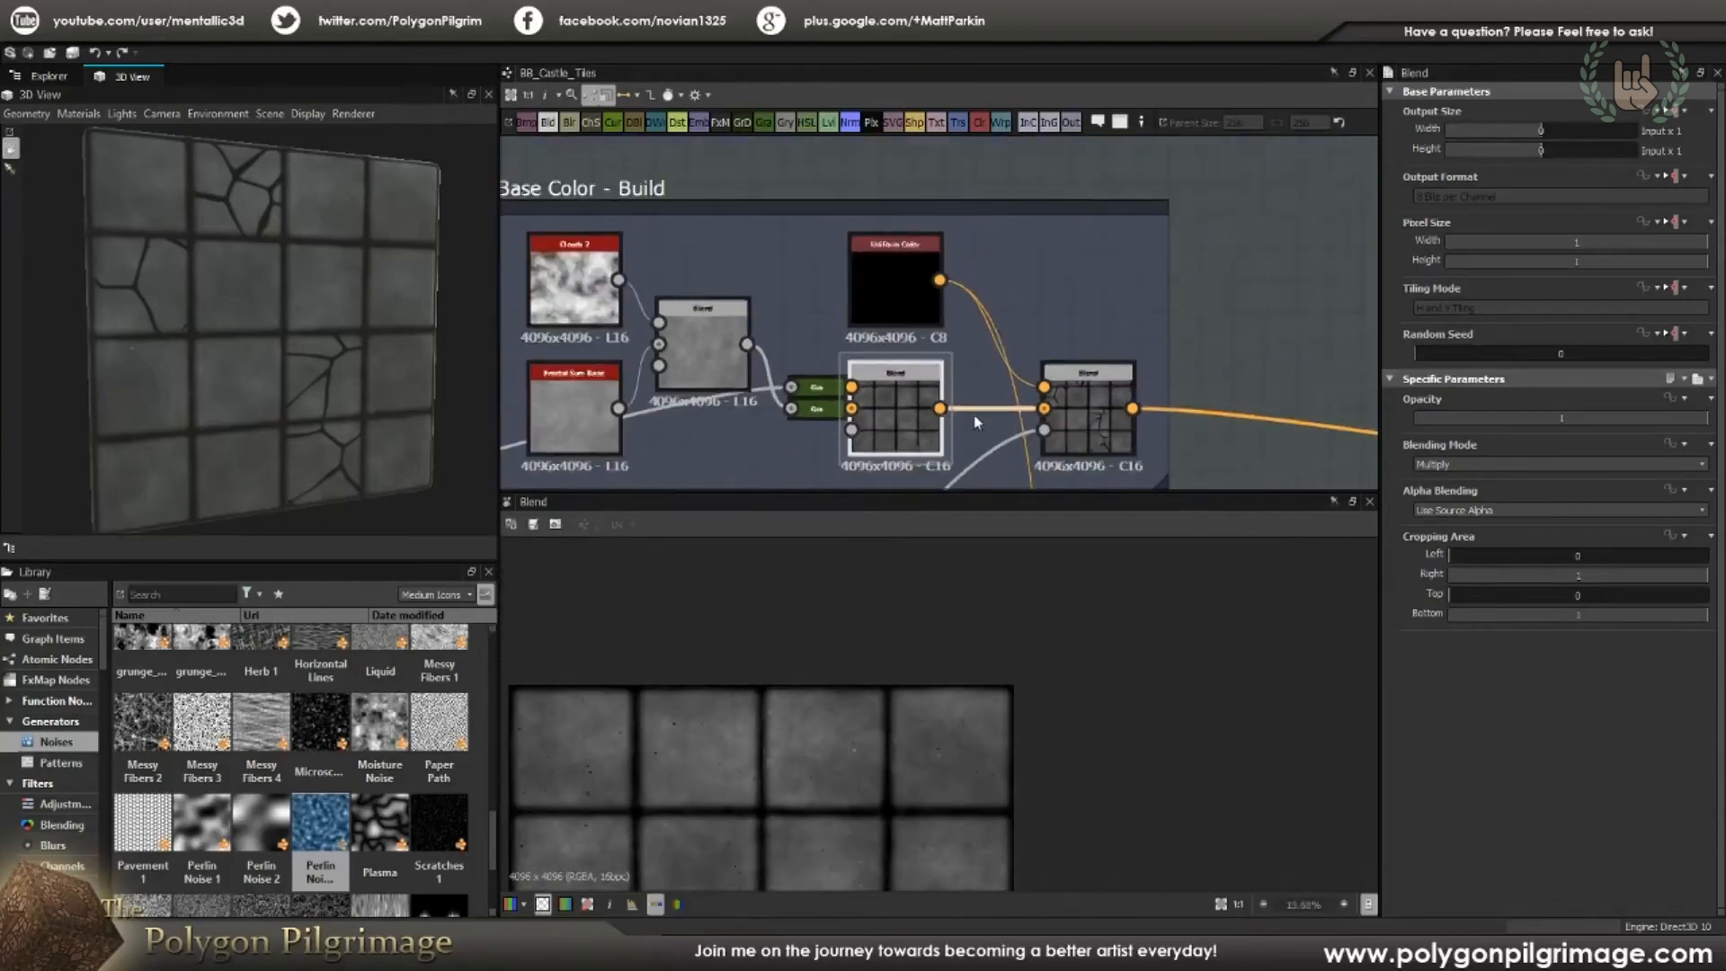
{"action": "double_click", "coordinate": [1082, 413]}
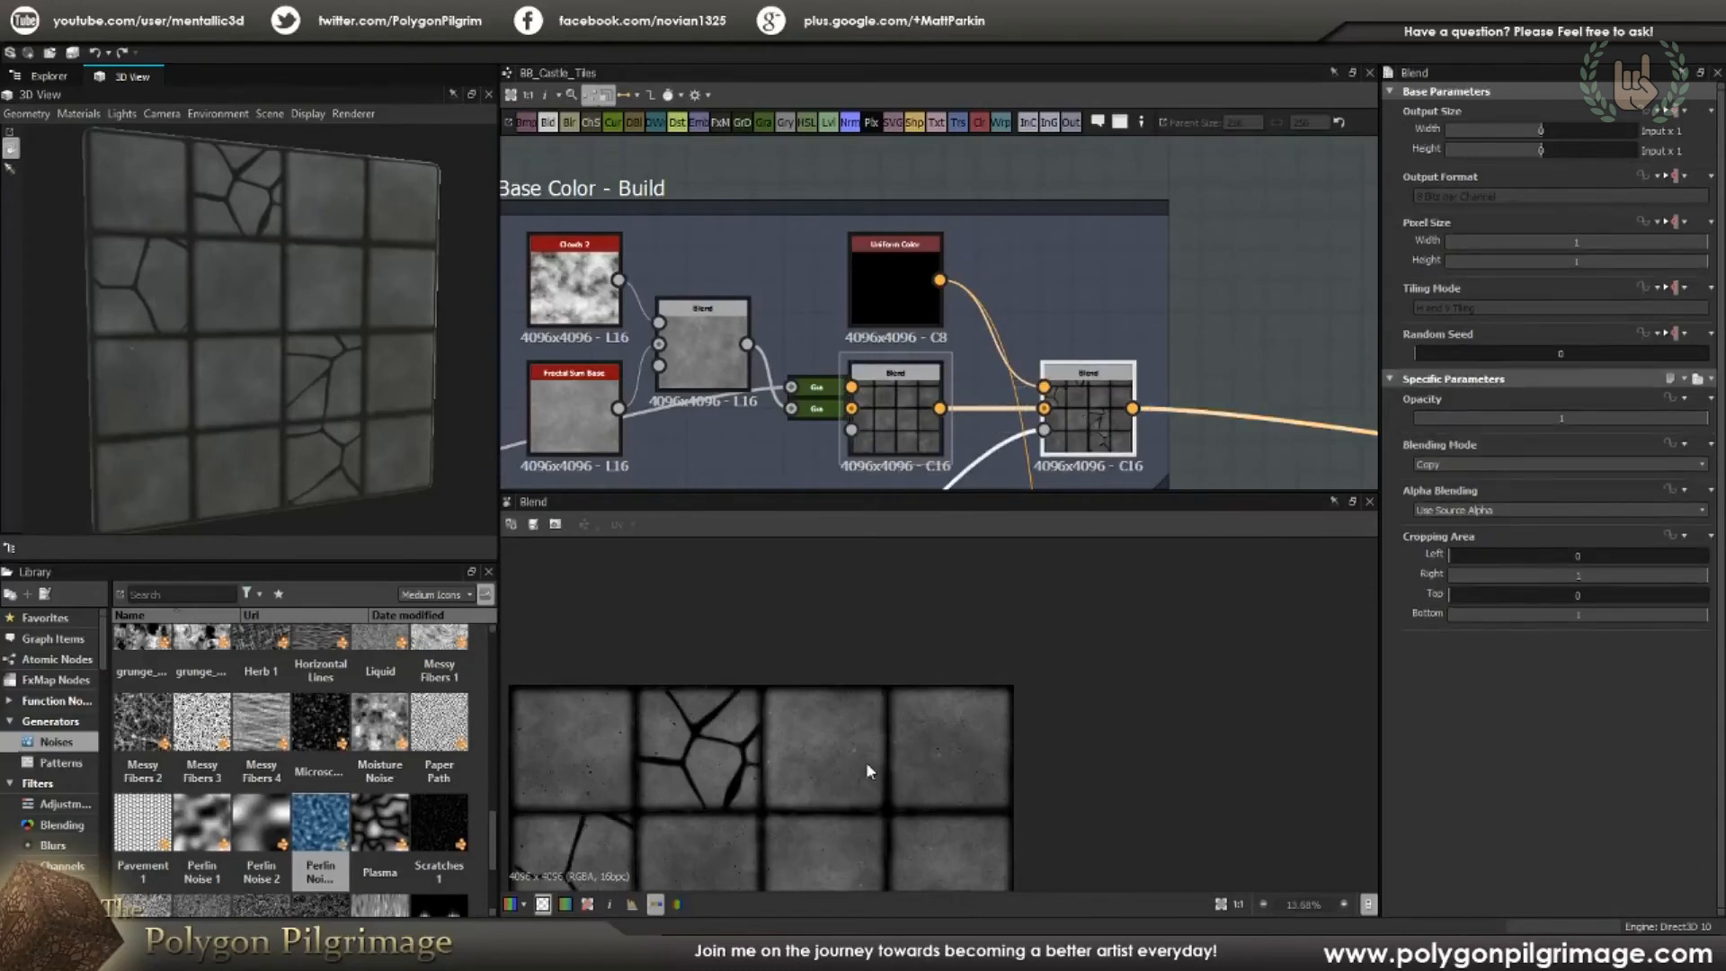
{"action": "scroll", "coordinate": [705, 742], "scroll_direction": "up", "scroll_amount": 6}
{"action": "scroll", "coordinate": [719, 729], "scroll_direction": "down", "scroll_amount": 4}
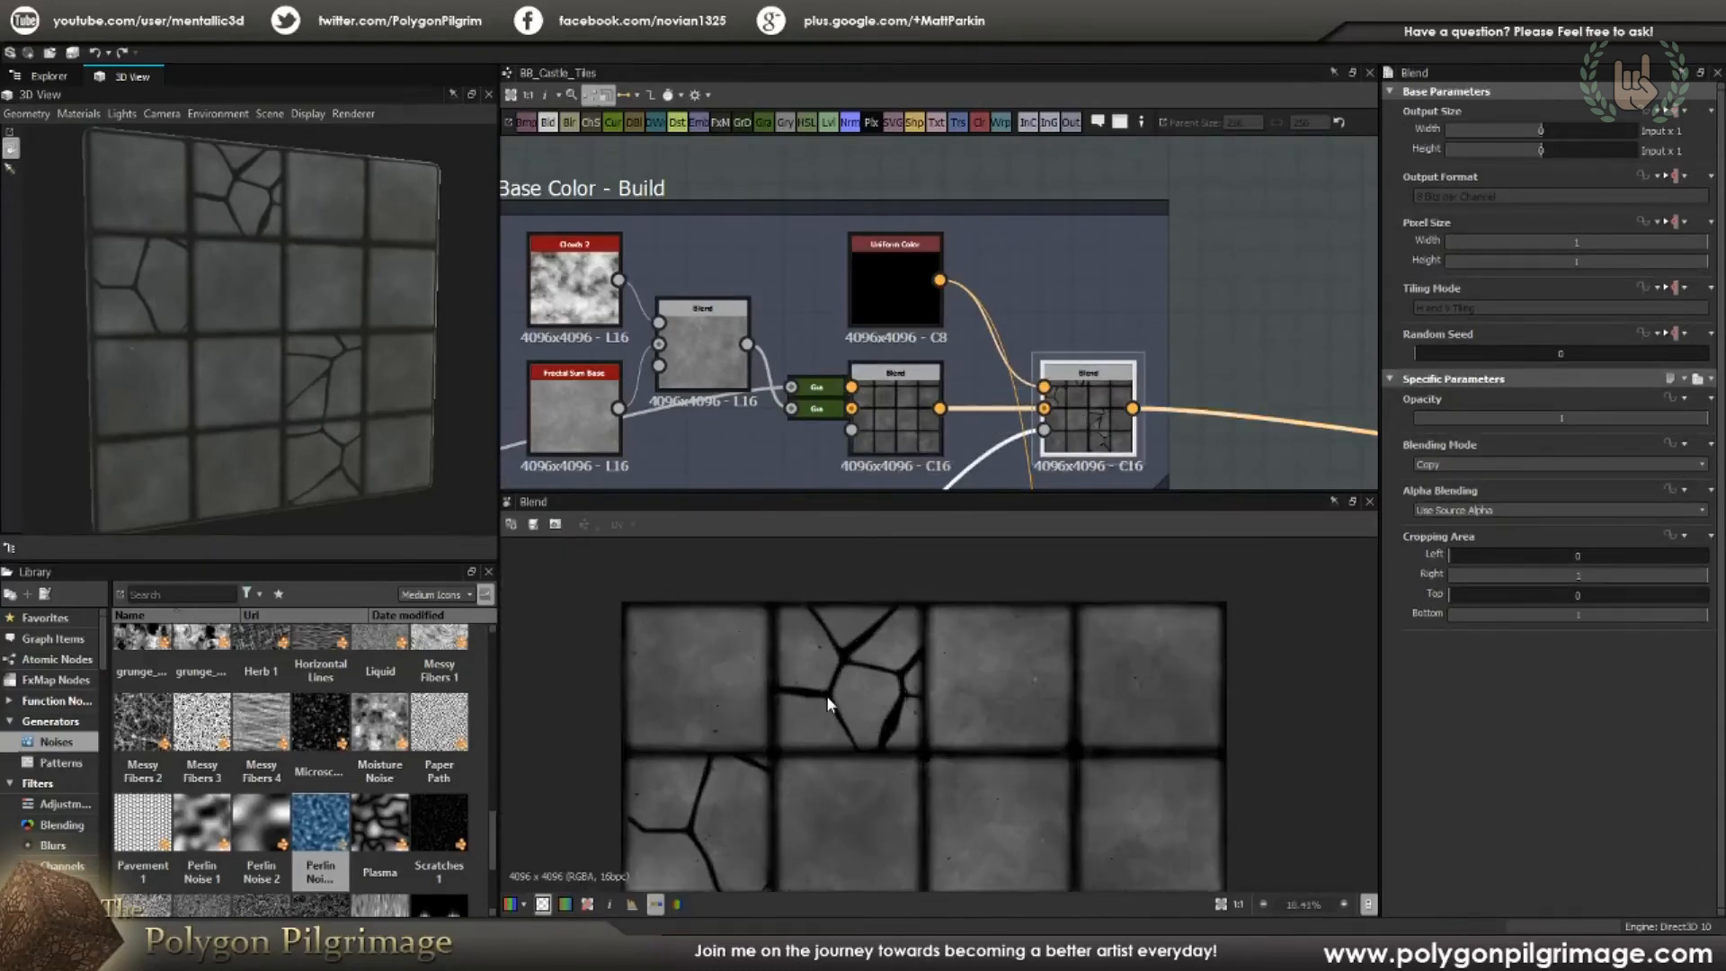
{"action": "scroll", "coordinate": [827, 694], "scroll_direction": "up", "scroll_amount": 2}
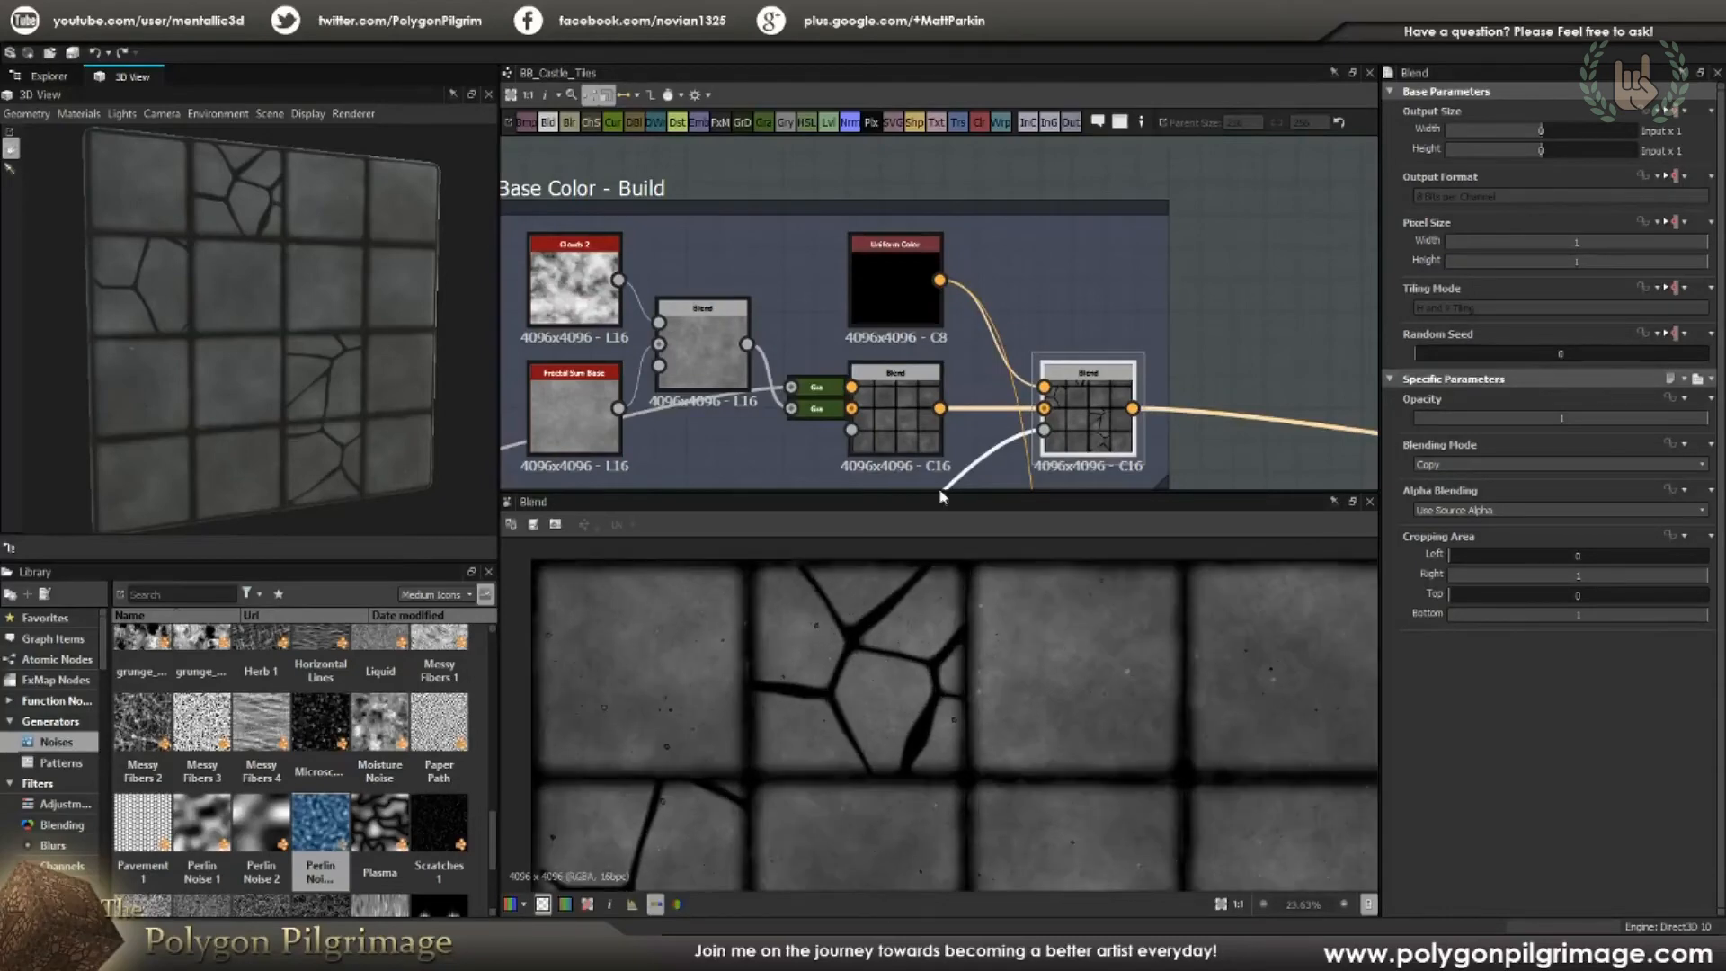
Step: Trace the Copy Blend's mask input back to the final Invert Grayscale node of the Cracks - Build frame and preview it
{"action": "scroll", "coordinate": [1054, 382], "scroll_direction": "down", "scroll_amount": 1}
{"action": "scroll", "coordinate": [1048, 342], "scroll_direction": "down", "scroll_amount": 4}
{"action": "middle_click_drag", "start_coordinate": [1024, 387], "coordinate": [1031, 198]}
{"action": "middle_click_drag", "start_coordinate": [848, 417], "coordinate": [896, 274]}
{"action": "scroll", "coordinate": [746, 441], "scroll_direction": "up", "scroll_amount": 5}
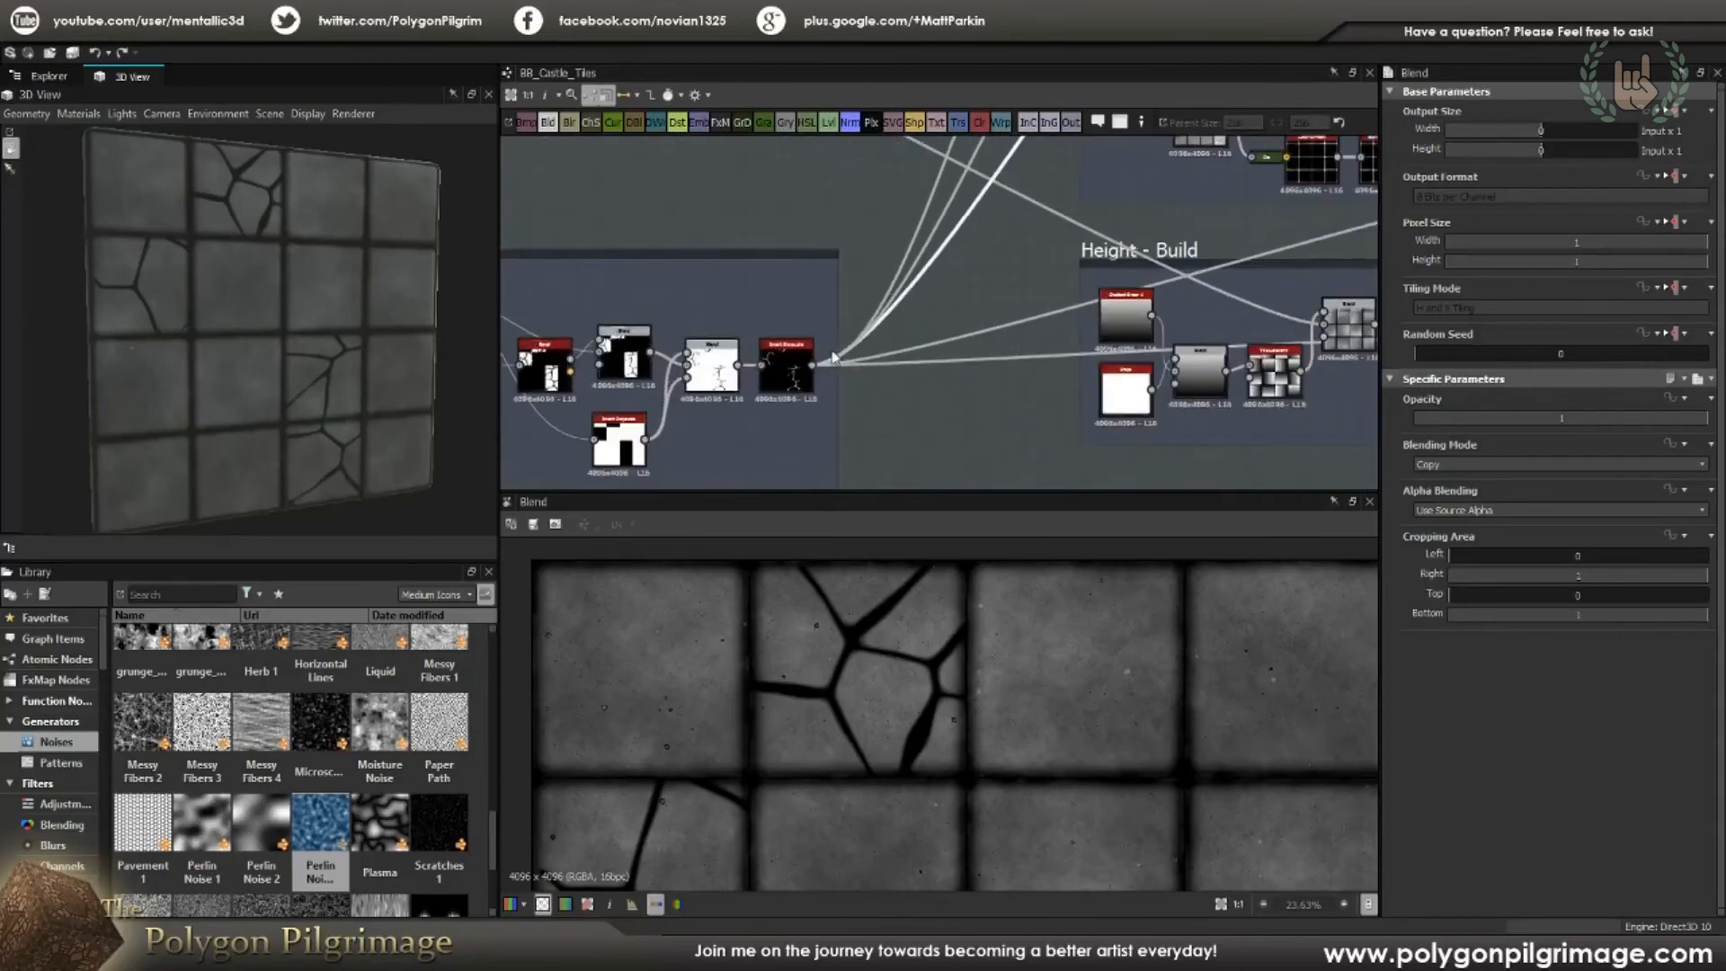
{"action": "double_click", "coordinate": [791, 371]}
{"action": "scroll", "coordinate": [917, 688], "scroll_direction": "down", "scroll_amount": 6}
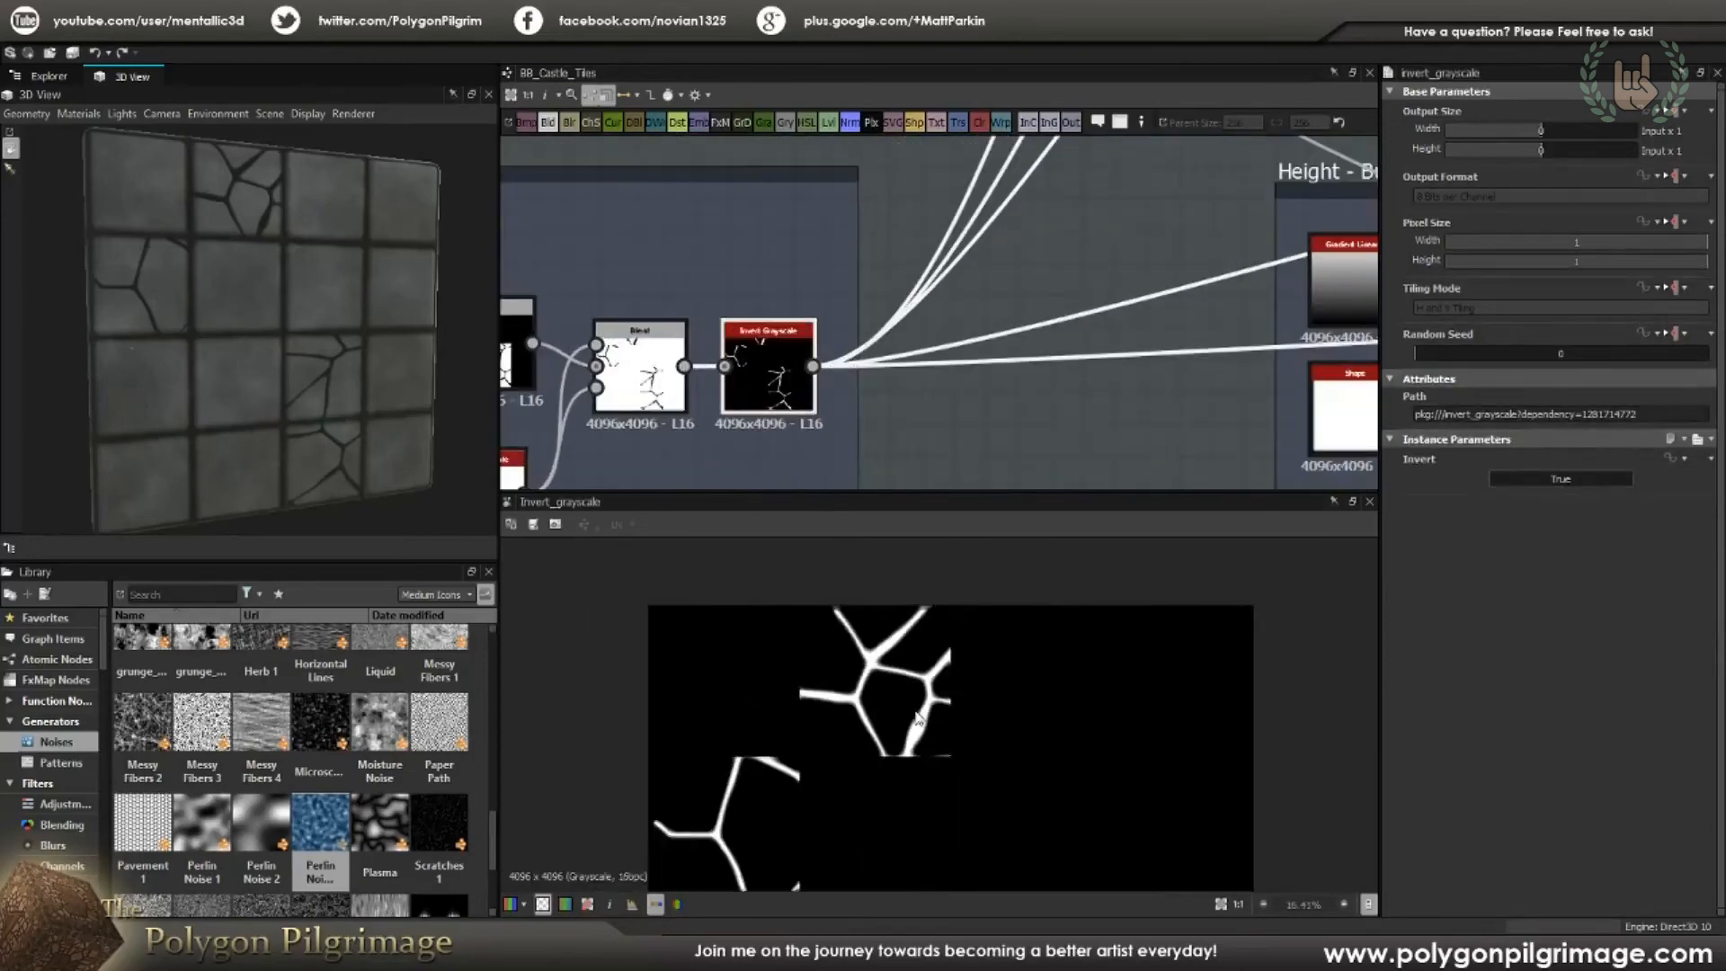
Step: Return to the Base Color Copy Blend and compare its darkened cracks up close with the crack mask
{"action": "scroll", "coordinate": [1082, 305], "scroll_direction": "down", "scroll_amount": 4}
{"action": "middle_click_drag", "start_coordinate": [1082, 306], "coordinate": [954, 458]}
{"action": "middle_click_drag", "start_coordinate": [1142, 153], "coordinate": [953, 422]}
{"action": "scroll", "coordinate": [1030, 317], "scroll_direction": "up", "scroll_amount": 2}
{"action": "double_click", "coordinate": [1029, 313]}
{"action": "scroll", "coordinate": [955, 634], "scroll_direction": "up", "scroll_amount": 8}
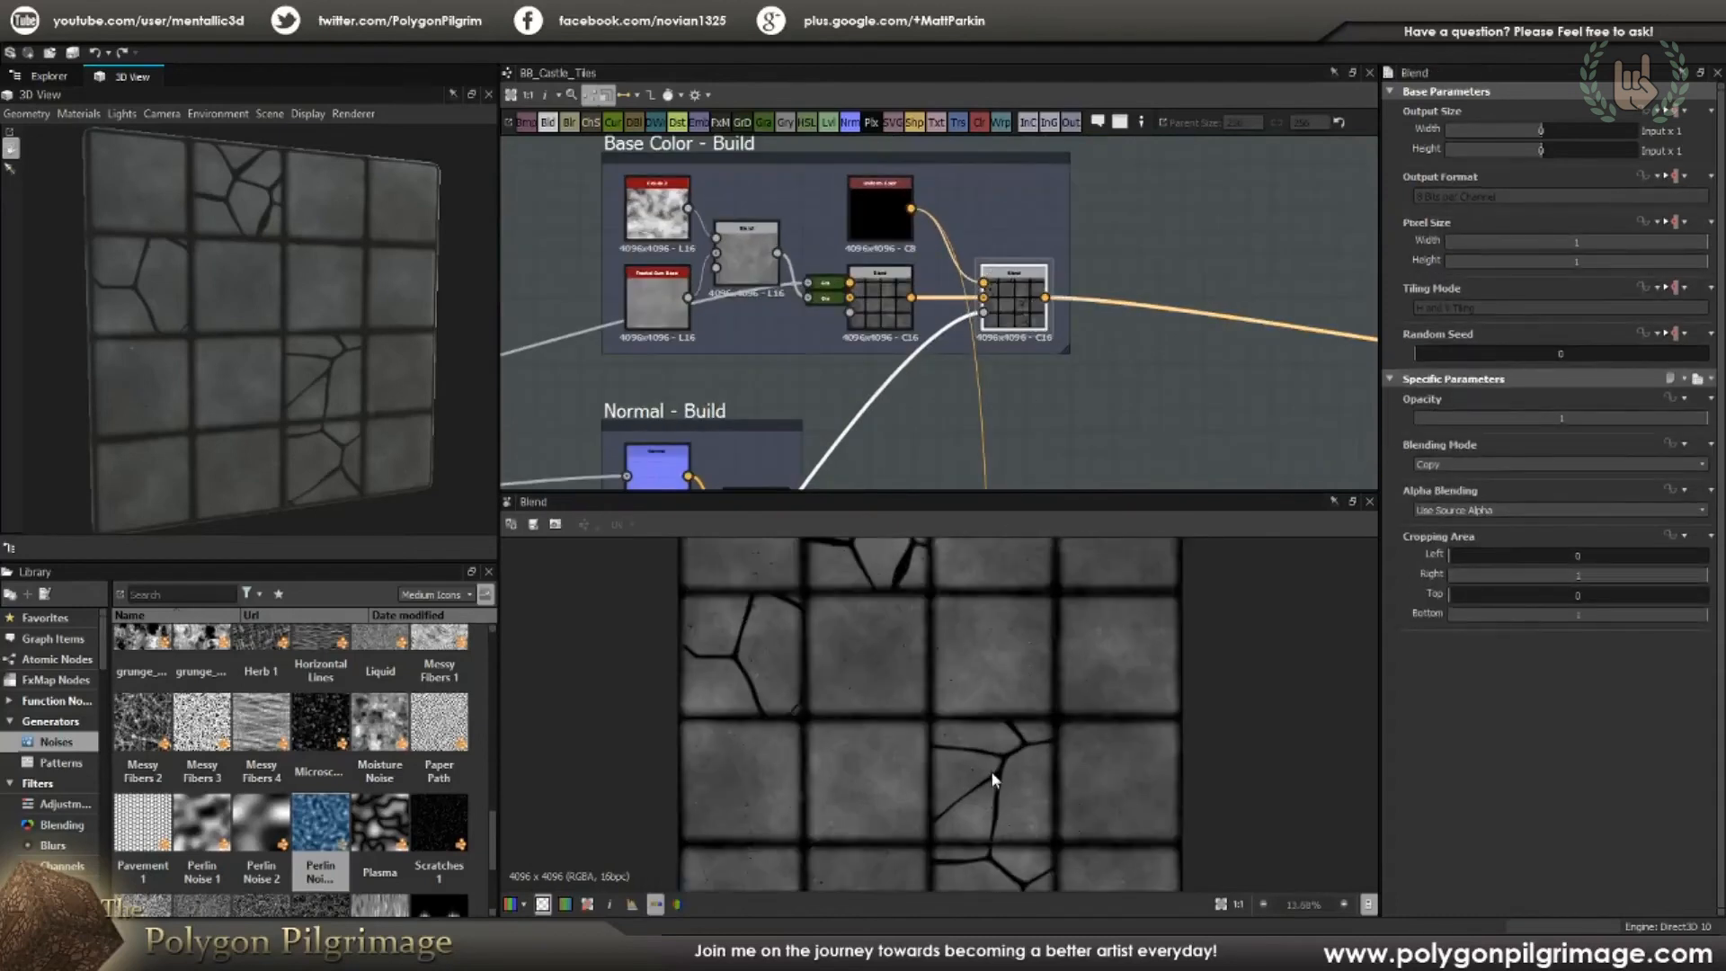
{"action": "scroll", "coordinate": [989, 738], "scroll_direction": "down", "scroll_amount": 9}
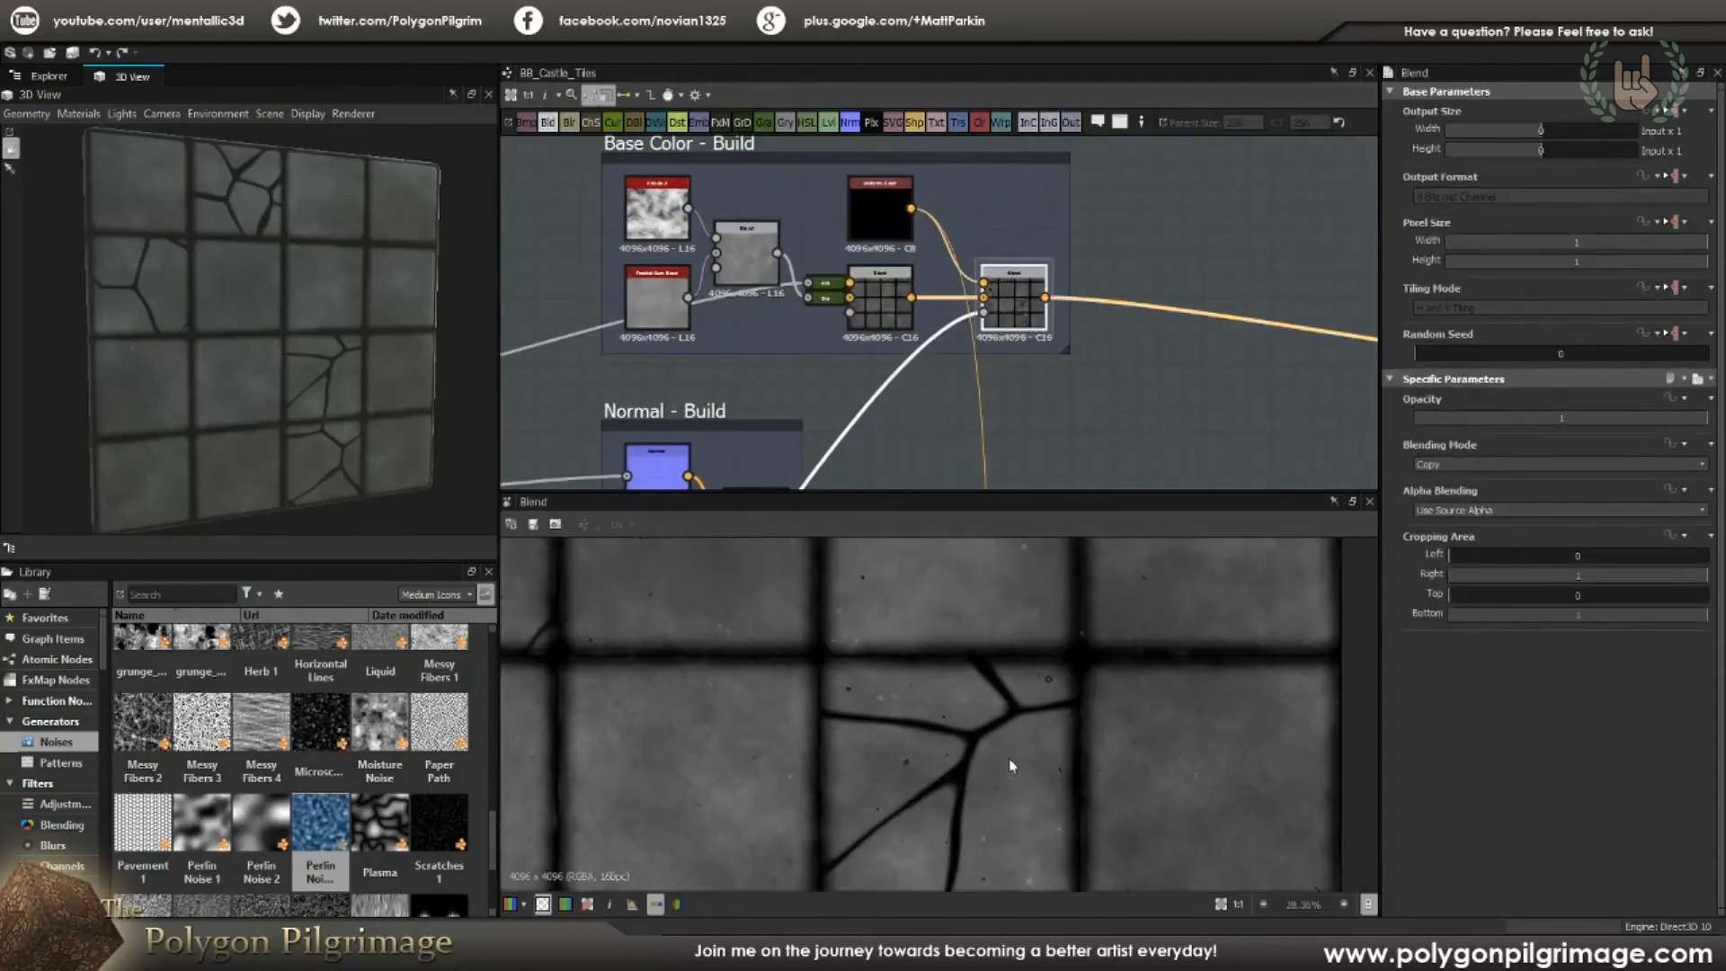
Step: Follow the finished base colour to the Final Outputs and view the cracked cube face from another angle
{"action": "scroll", "coordinate": [1078, 302], "scroll_direction": "down", "scroll_amount": 5}
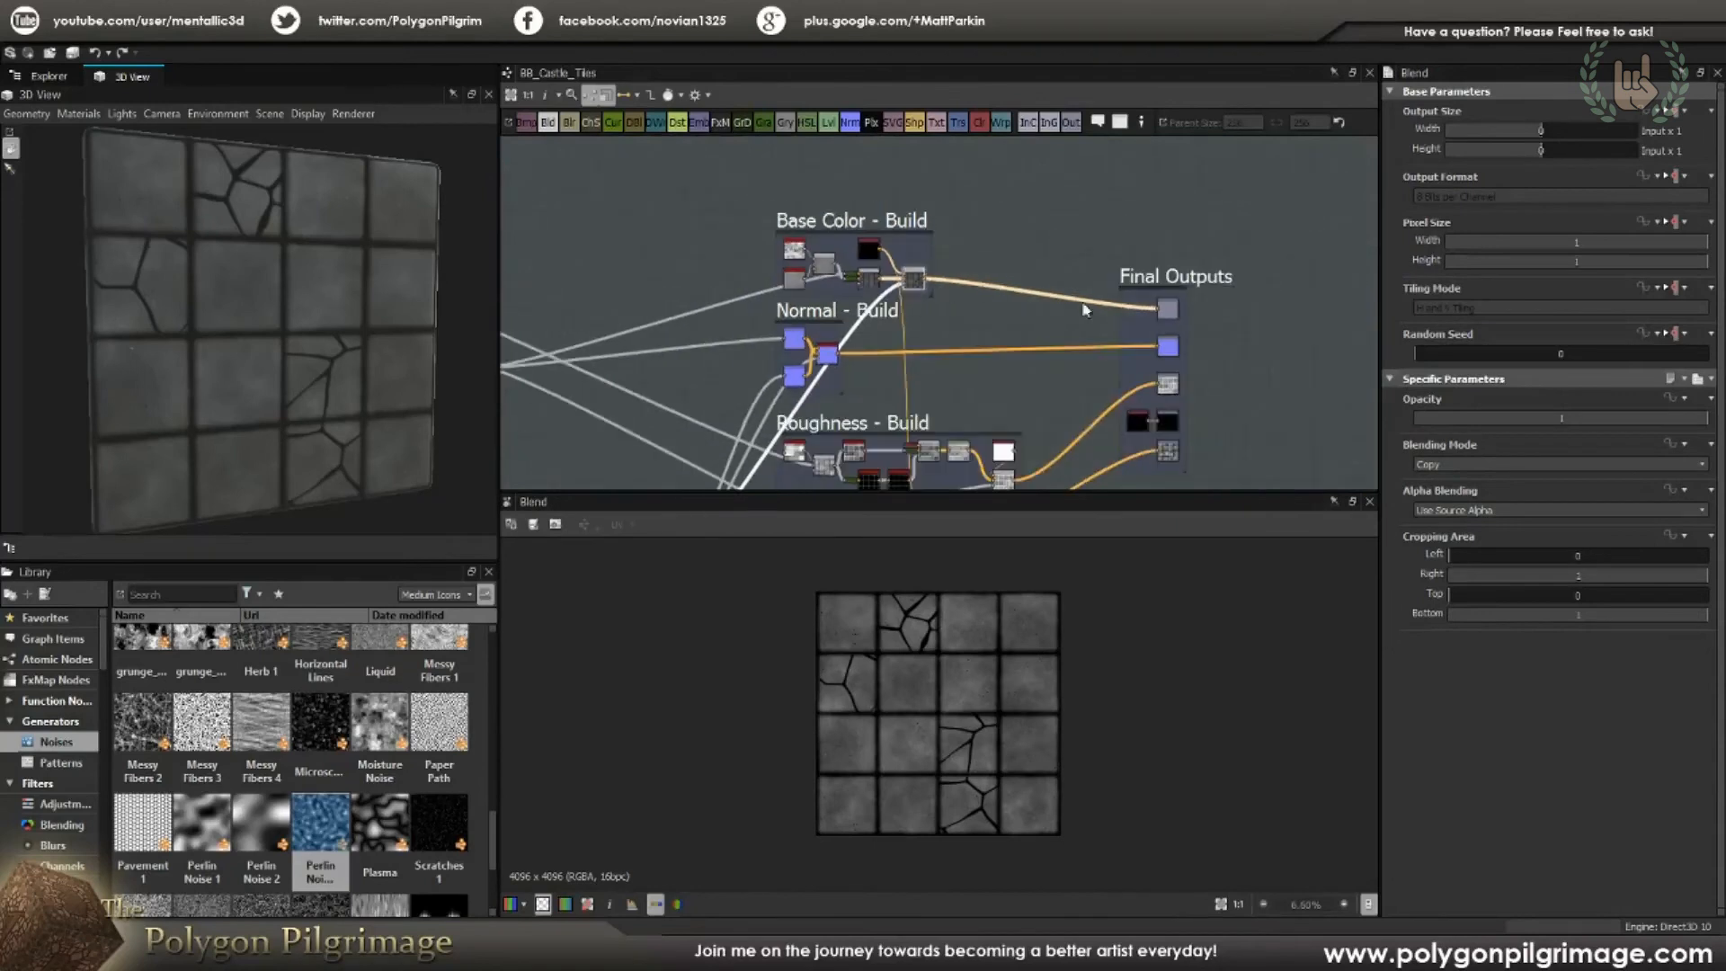
{"action": "scroll", "coordinate": [1171, 315], "scroll_direction": "up", "scroll_amount": 3}
{"action": "left_click_drag", "start_coordinate": [342, 295], "coordinate": [196, 361]}
{"action": "left_click_drag", "start_coordinate": [337, 347], "coordinate": [450, 340]}
Step: Trace the Adding Stones 3 Blend's output into the upper Normal node of the Normal - Build frame
{"action": "middle_click_drag", "start_coordinate": [770, 342], "coordinate": [858, 340]}
{"action": "scroll", "coordinate": [809, 352], "scroll_direction": "down", "scroll_amount": 2}
{"action": "middle_click_drag", "start_coordinate": [809, 352], "coordinate": [957, 310]}
{"action": "scroll", "coordinate": [845, 336], "scroll_direction": "up", "scroll_amount": 4}
{"action": "scroll", "coordinate": [831, 339], "scroll_direction": "down", "scroll_amount": 4}
{"action": "middle_click_drag", "start_coordinate": [626, 315], "coordinate": [771, 321]}
{"action": "scroll", "coordinate": [770, 321], "scroll_direction": "up", "scroll_amount": 4}
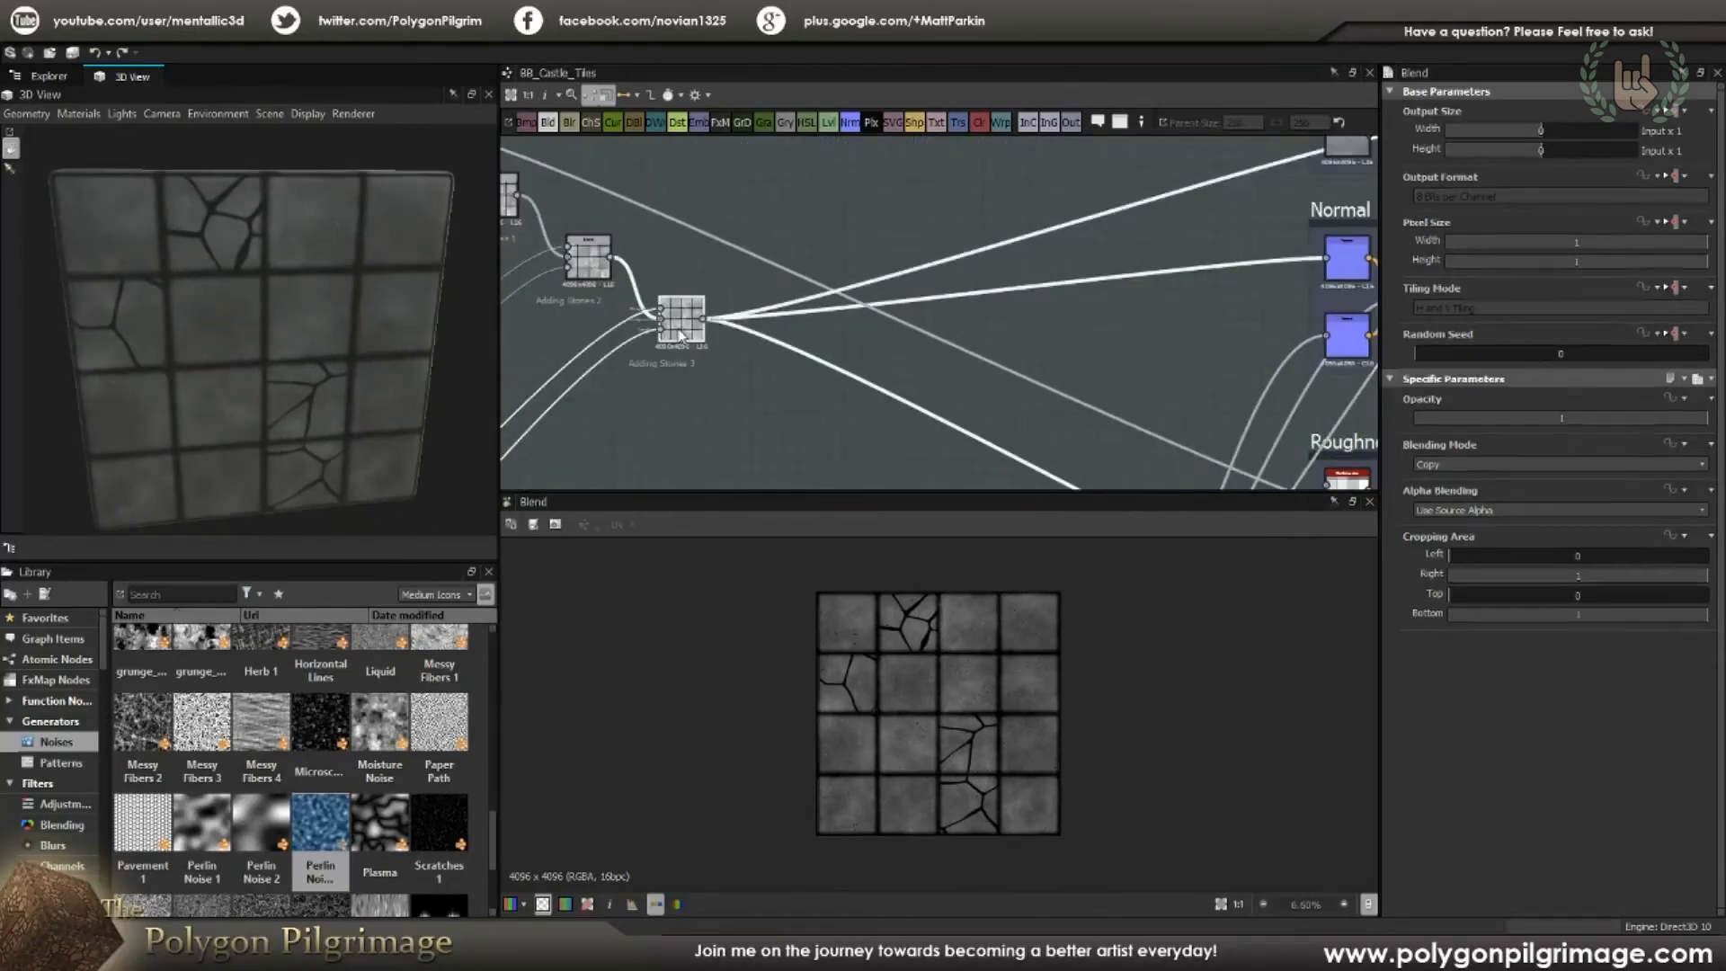
{"action": "left_click", "coordinate": [680, 316]}
{"action": "scroll", "coordinate": [926, 679], "scroll_direction": "up", "scroll_amount": 3}
{"action": "scroll", "coordinate": [926, 676], "scroll_direction": "down", "scroll_amount": 1}
{"action": "middle_click_drag", "start_coordinate": [1007, 358], "coordinate": [550, 437]}
{"action": "scroll", "coordinate": [850, 358], "scroll_direction": "up", "scroll_amount": 3}
{"action": "middle_click_drag", "start_coordinate": [1027, 384], "coordinate": [1013, 339]}
Step: Compare the Cracks - Build Invert Grayscale mask with the lower Normal node it feeds
{"action": "scroll", "coordinate": [925, 364], "scroll_direction": "down", "scroll_amount": 4}
{"action": "middle_click_drag", "start_coordinate": [909, 388], "coordinate": [881, 268]}
{"action": "double_click", "coordinate": [915, 362]}
{"action": "scroll", "coordinate": [890, 381], "scroll_direction": "down", "scroll_amount": 1}
{"action": "scroll", "coordinate": [836, 409], "scroll_direction": "down", "scroll_amount": 1}
{"action": "middle_click_drag", "start_coordinate": [831, 419], "coordinate": [870, 315]}
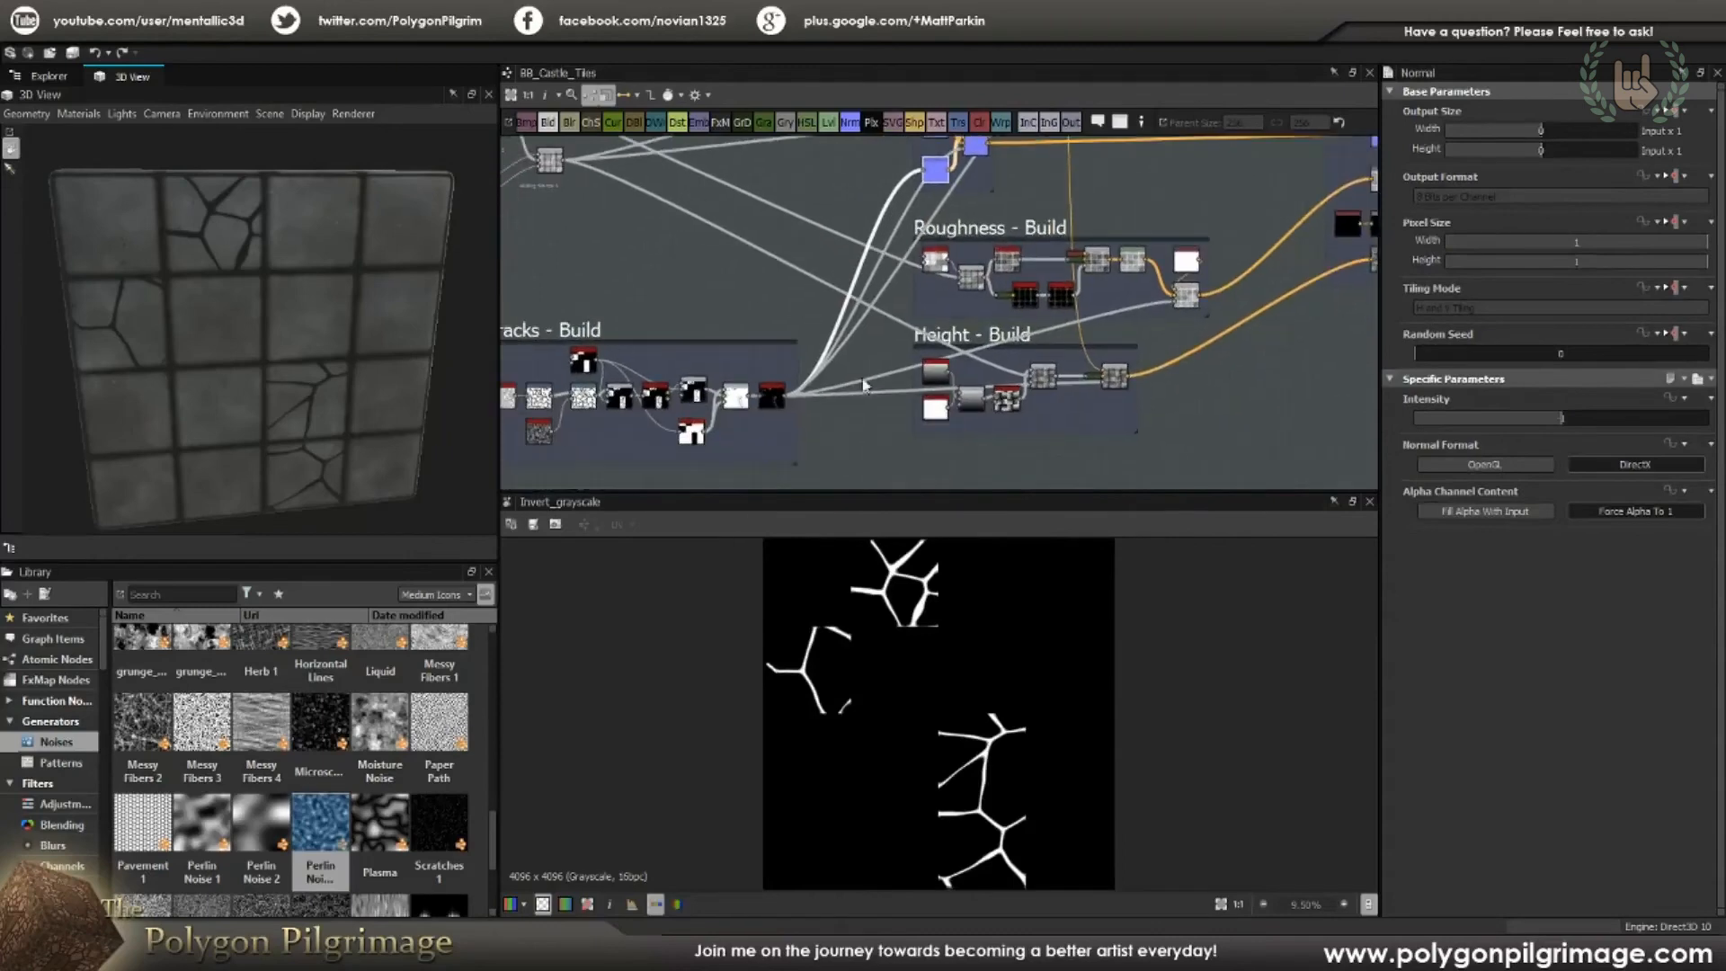
Step: Preview the normal_blend node that combines the tile and crack normals, and inspect its output
{"action": "middle_click_drag", "start_coordinate": [956, 149], "coordinate": [906, 296]}
{"action": "scroll", "coordinate": [906, 297], "scroll_direction": "up", "scroll_amount": 1}
{"action": "double_click", "coordinate": [936, 297]}
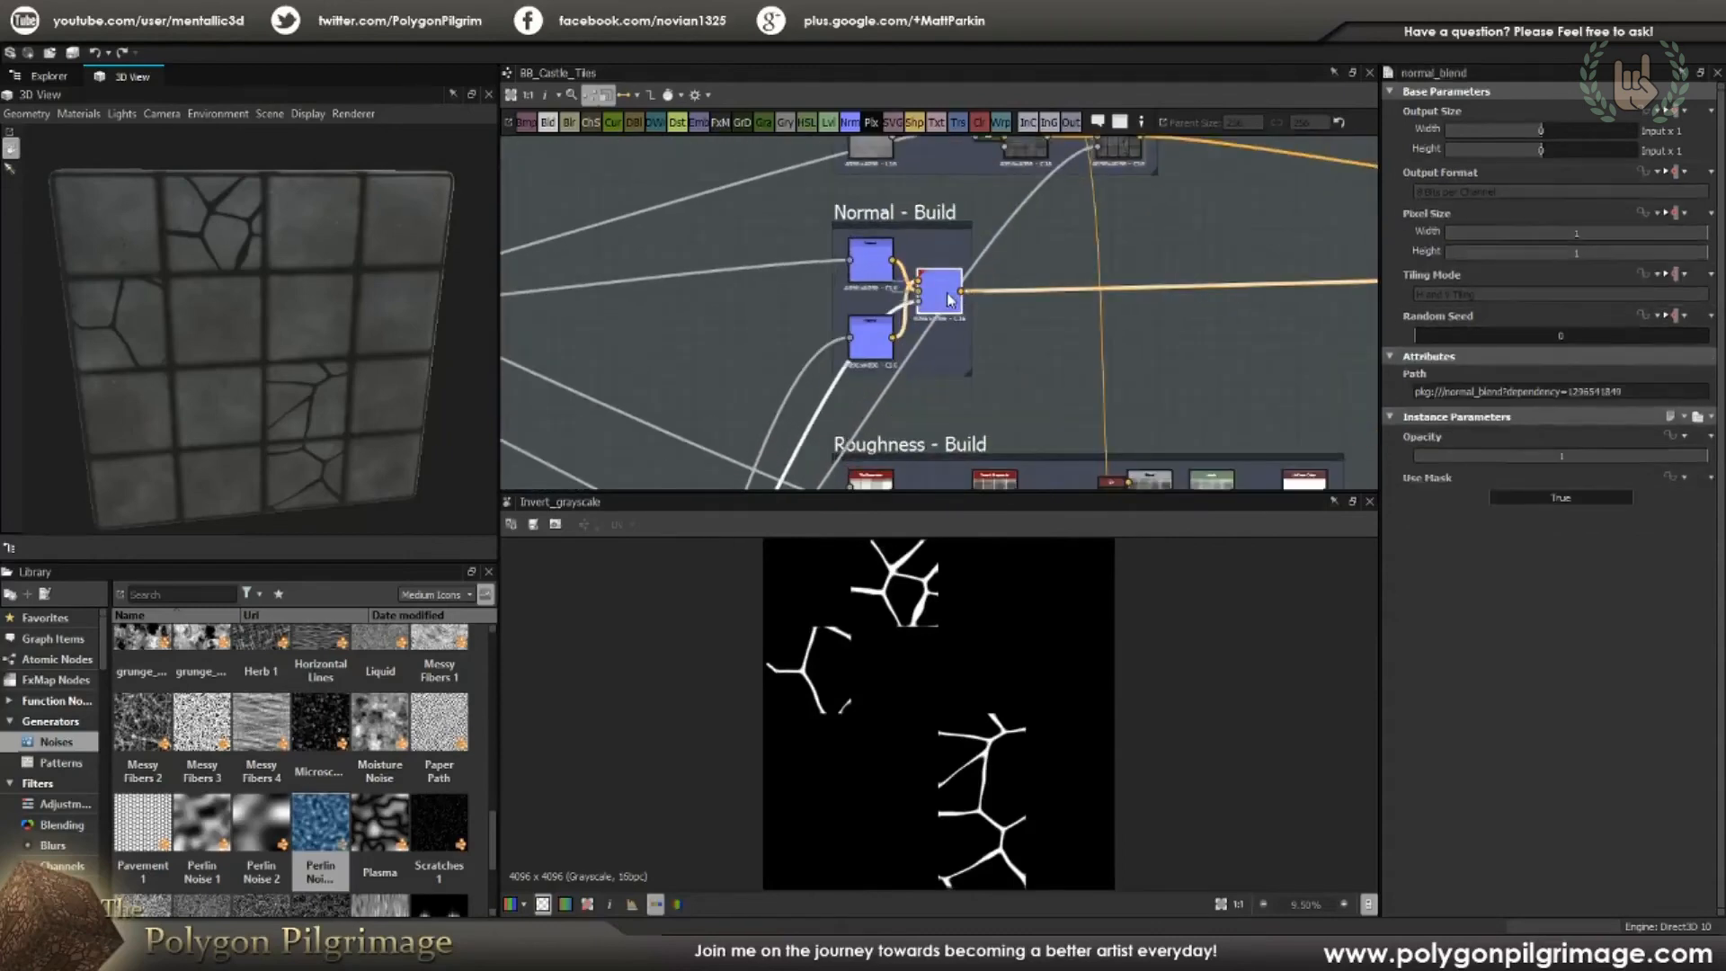
{"action": "scroll", "coordinate": [952, 617], "scroll_direction": "up", "scroll_amount": 2}
{"action": "scroll", "coordinate": [952, 617], "scroll_direction": "up", "scroll_amount": 2}
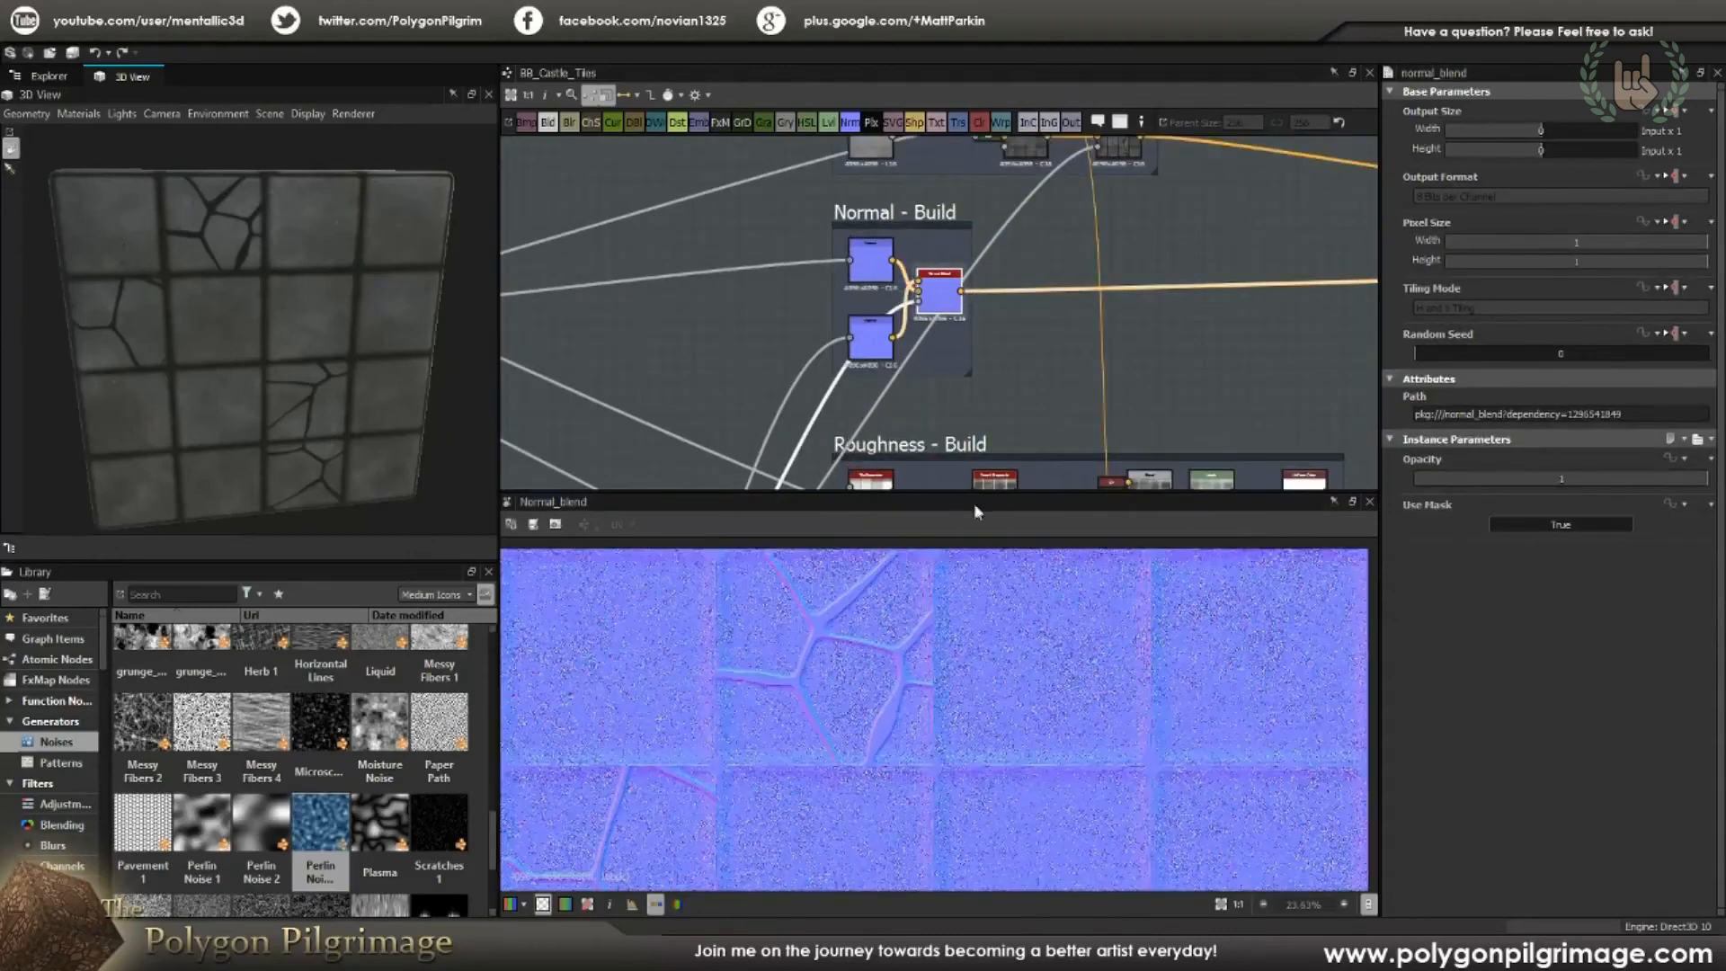
Step: Preview the cracks' Normal node, review its Intensity, and view the cracks on the cube from above
{"action": "double_click", "coordinate": [856, 343]}
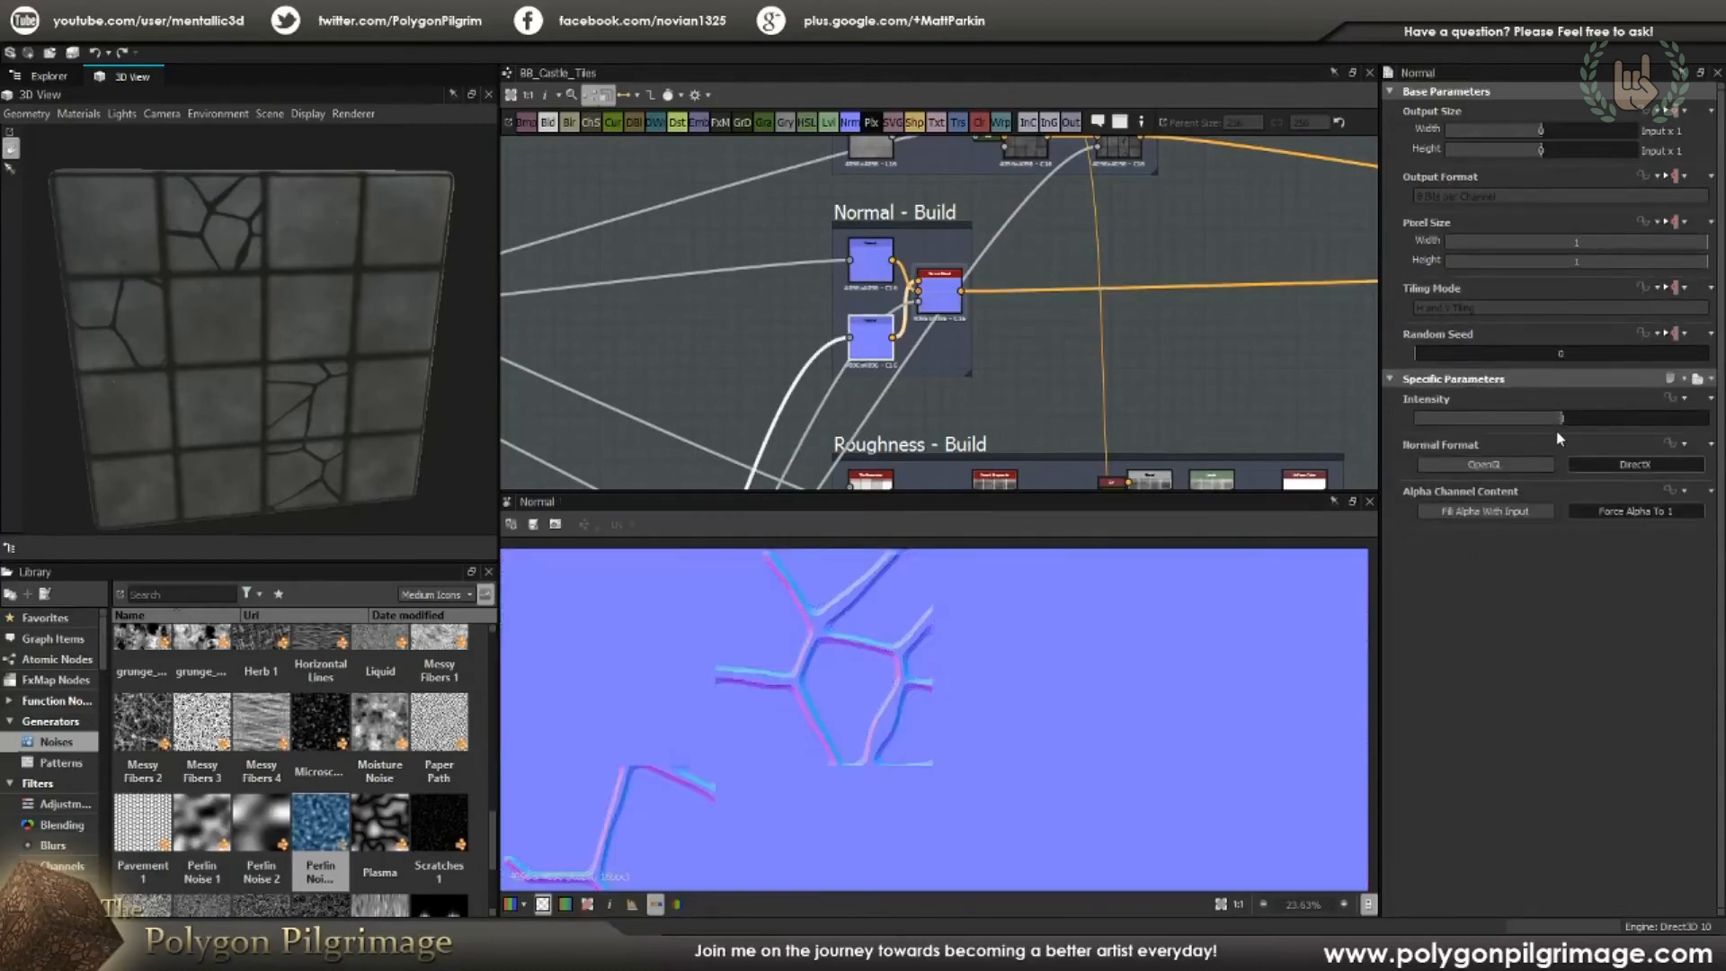
{"action": "left_click_drag", "start_coordinate": [360, 212], "coordinate": [304, 324]}
Step: Preview the normal_blend node again and follow its output toward the Final Outputs
{"action": "scroll", "coordinate": [1041, 325], "scroll_direction": "down", "scroll_amount": 4}
{"action": "middle_click_drag", "start_coordinate": [1022, 312], "coordinate": [1009, 294]}
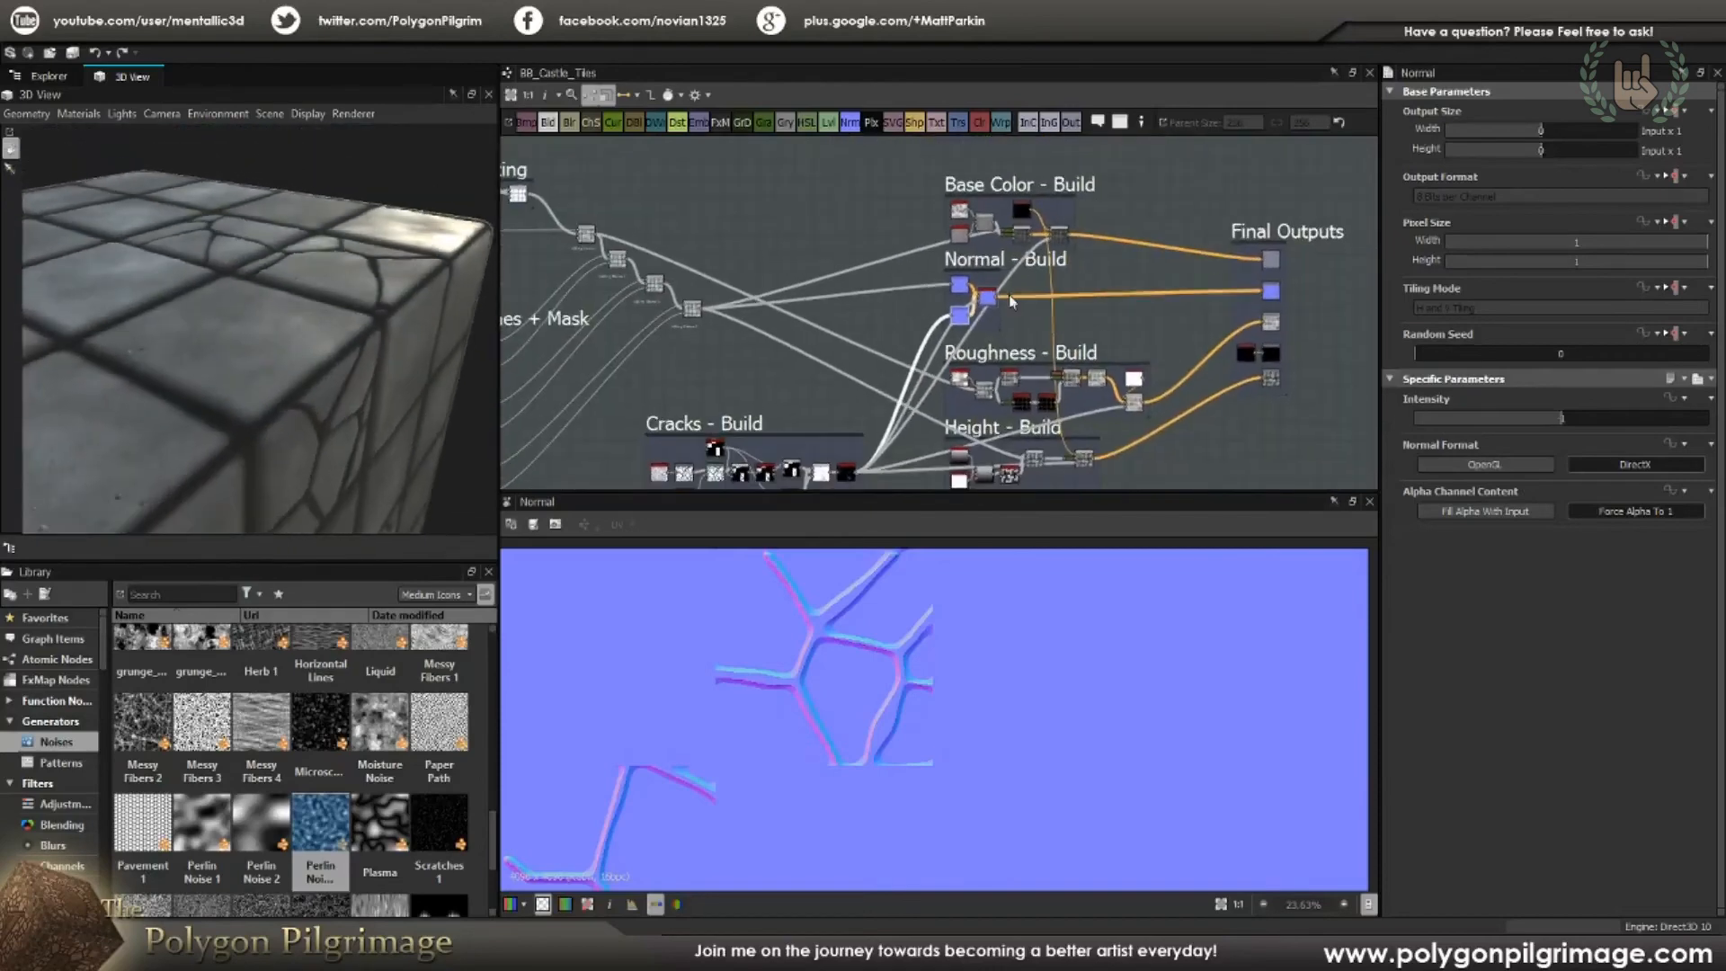
{"action": "scroll", "coordinate": [1003, 291], "scroll_direction": "up", "scroll_amount": 4}
{"action": "left_click", "coordinate": [969, 305]}
{"action": "double_click", "coordinate": [969, 305]}
{"action": "middle_click_drag", "start_coordinate": [1256, 320], "coordinate": [1040, 316]}
{"action": "scroll", "coordinate": [1040, 315], "scroll_direction": "down", "scroll_amount": 1}
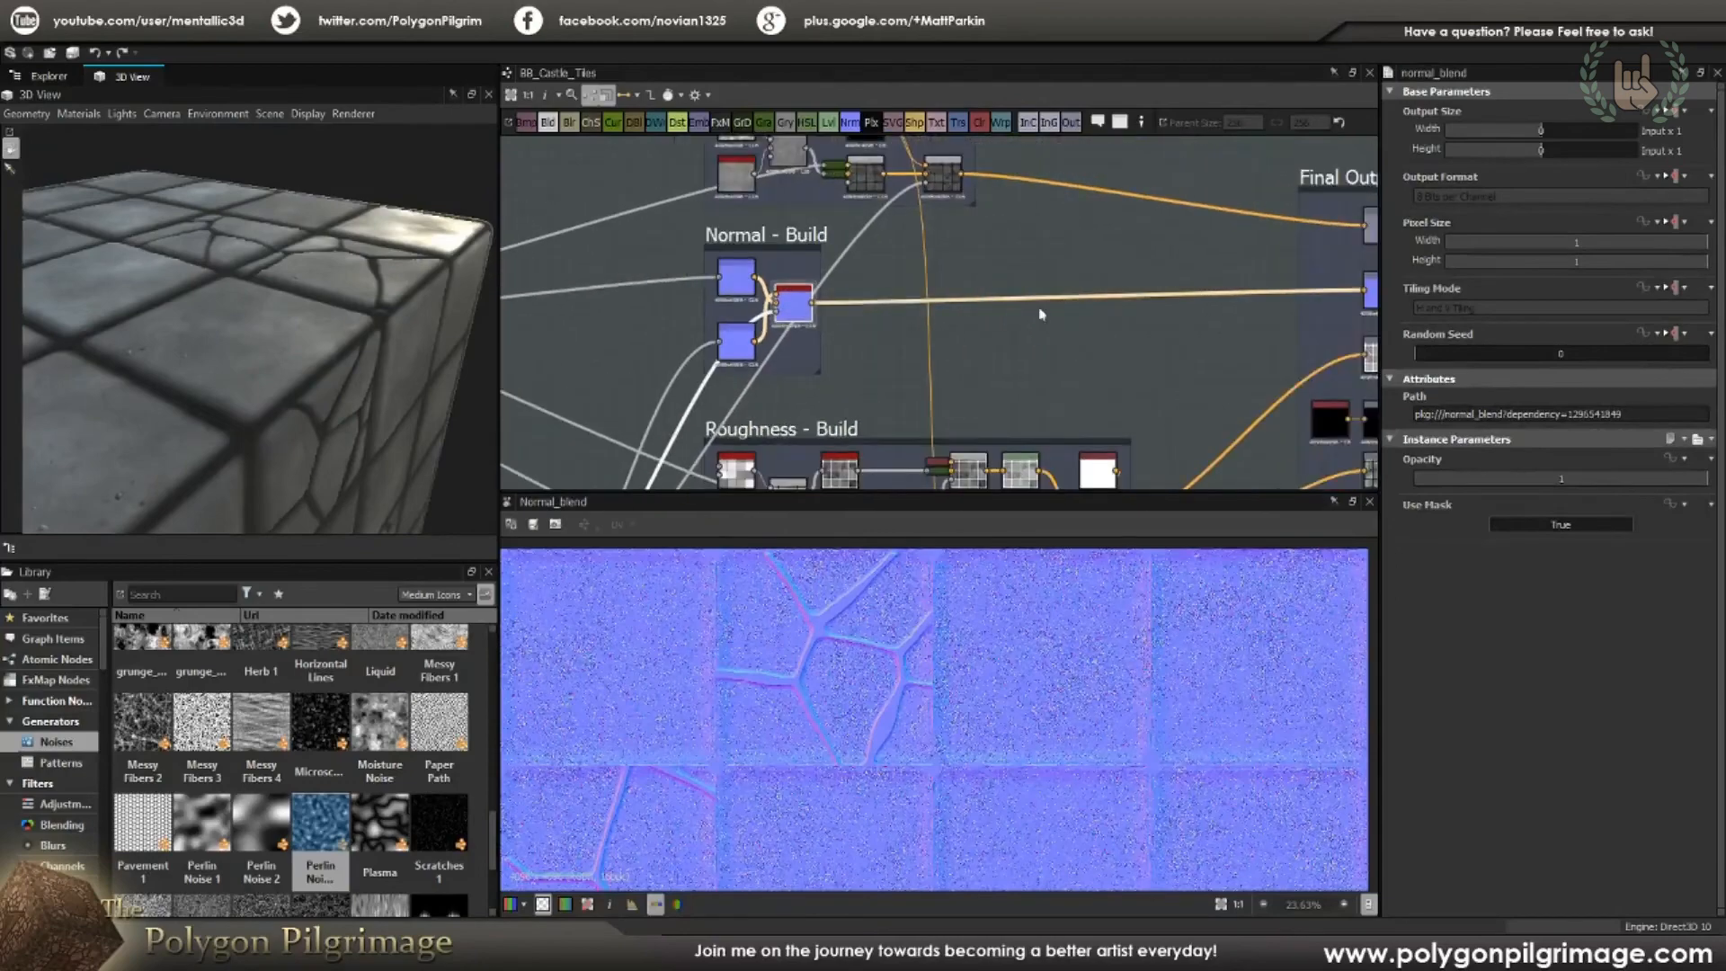
Step: Inspect the tile seams and crack edges of the blended normal map up close
{"action": "scroll", "coordinate": [1169, 310], "scroll_direction": "down", "scroll_amount": 1}
{"action": "scroll", "coordinate": [927, 658], "scroll_direction": "down", "scroll_amount": 4}
{"action": "scroll", "coordinate": [951, 613], "scroll_direction": "up", "scroll_amount": 5}
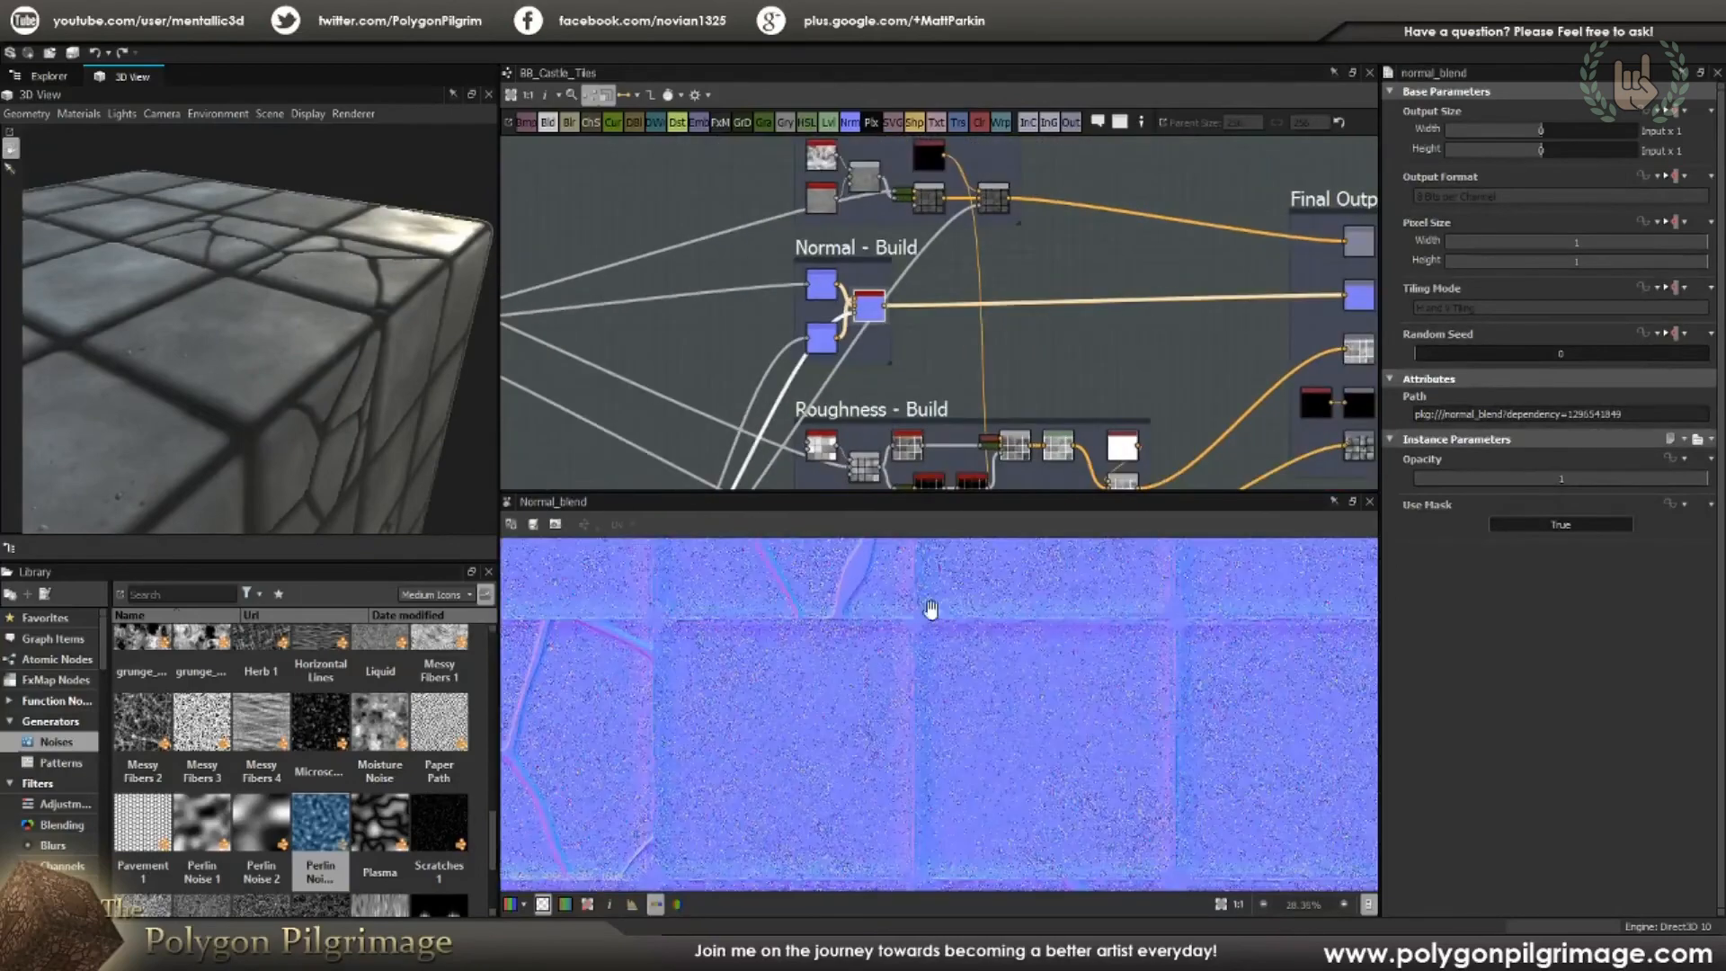
{"action": "middle_click_drag", "start_coordinate": [869, 622], "coordinate": [863, 723]}
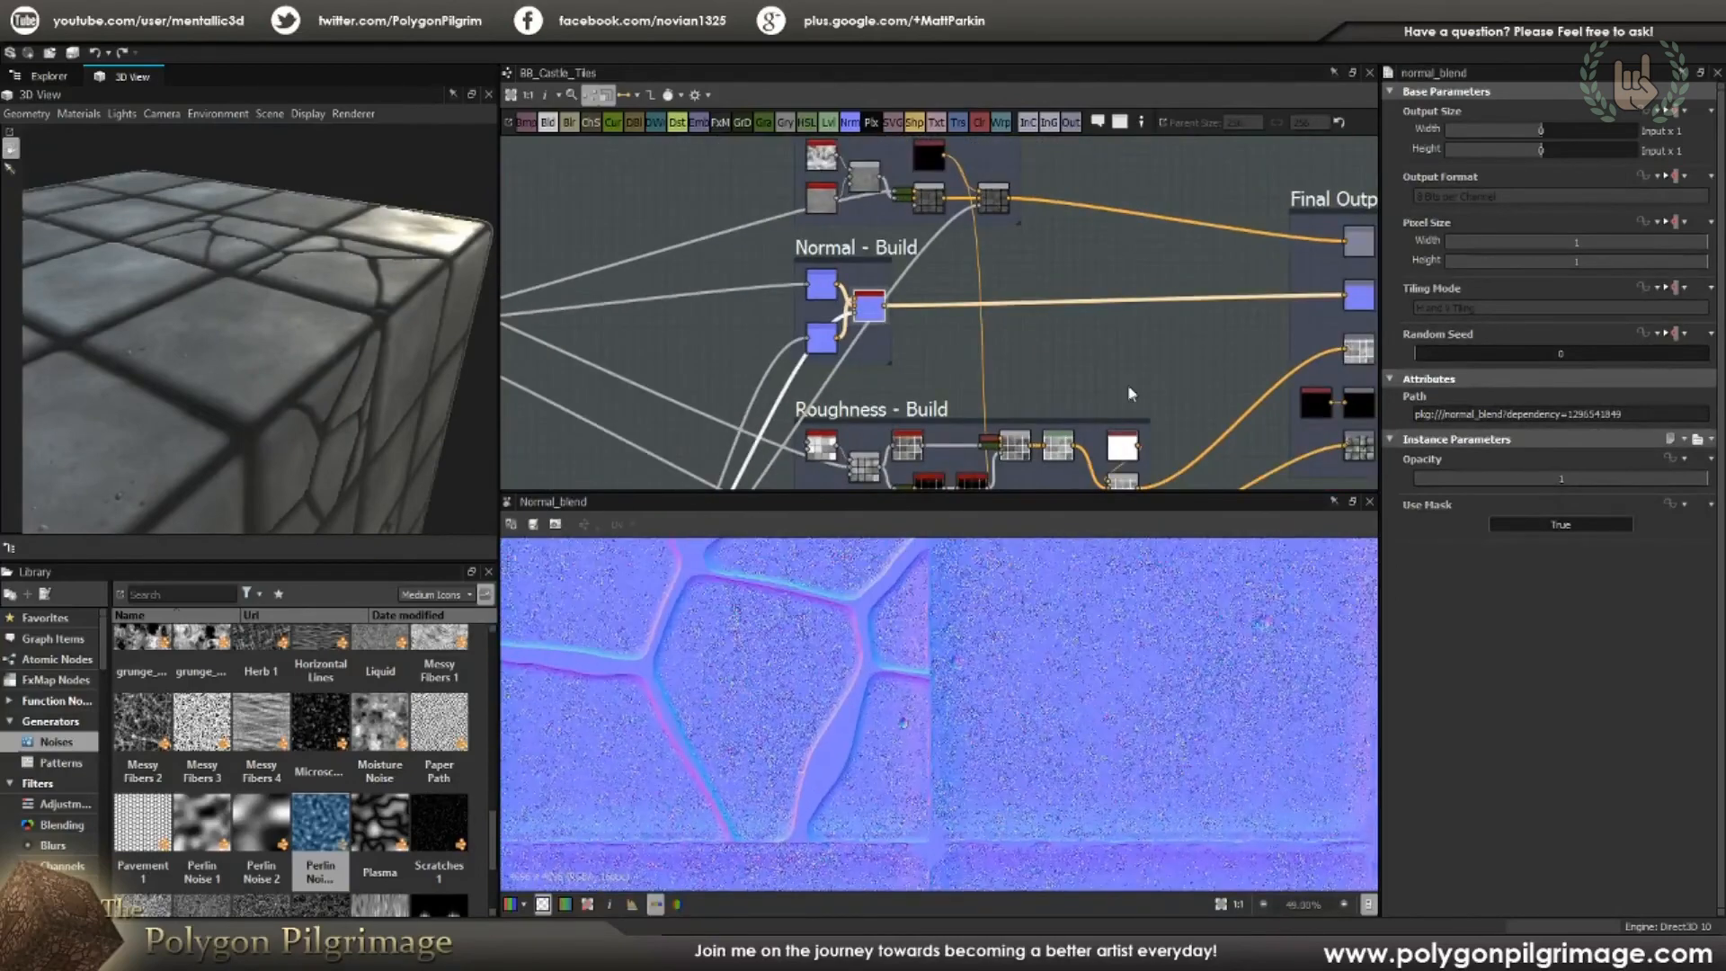
Step: Preview the Tile Generator node at the start of the Roughness - Build frame and view its full tile pattern
{"action": "middle_click_drag", "start_coordinate": [1326, 311], "coordinate": [1194, 325]}
{"action": "middle_click_drag", "start_coordinate": [1048, 312], "coordinate": [1075, 258]}
{"action": "scroll", "coordinate": [1070, 261], "scroll_direction": "down", "scroll_amount": 3}
{"action": "middle_click_drag", "start_coordinate": [978, 321], "coordinate": [948, 307]}
{"action": "scroll", "coordinate": [866, 360], "scroll_direction": "up", "scroll_amount": 5}
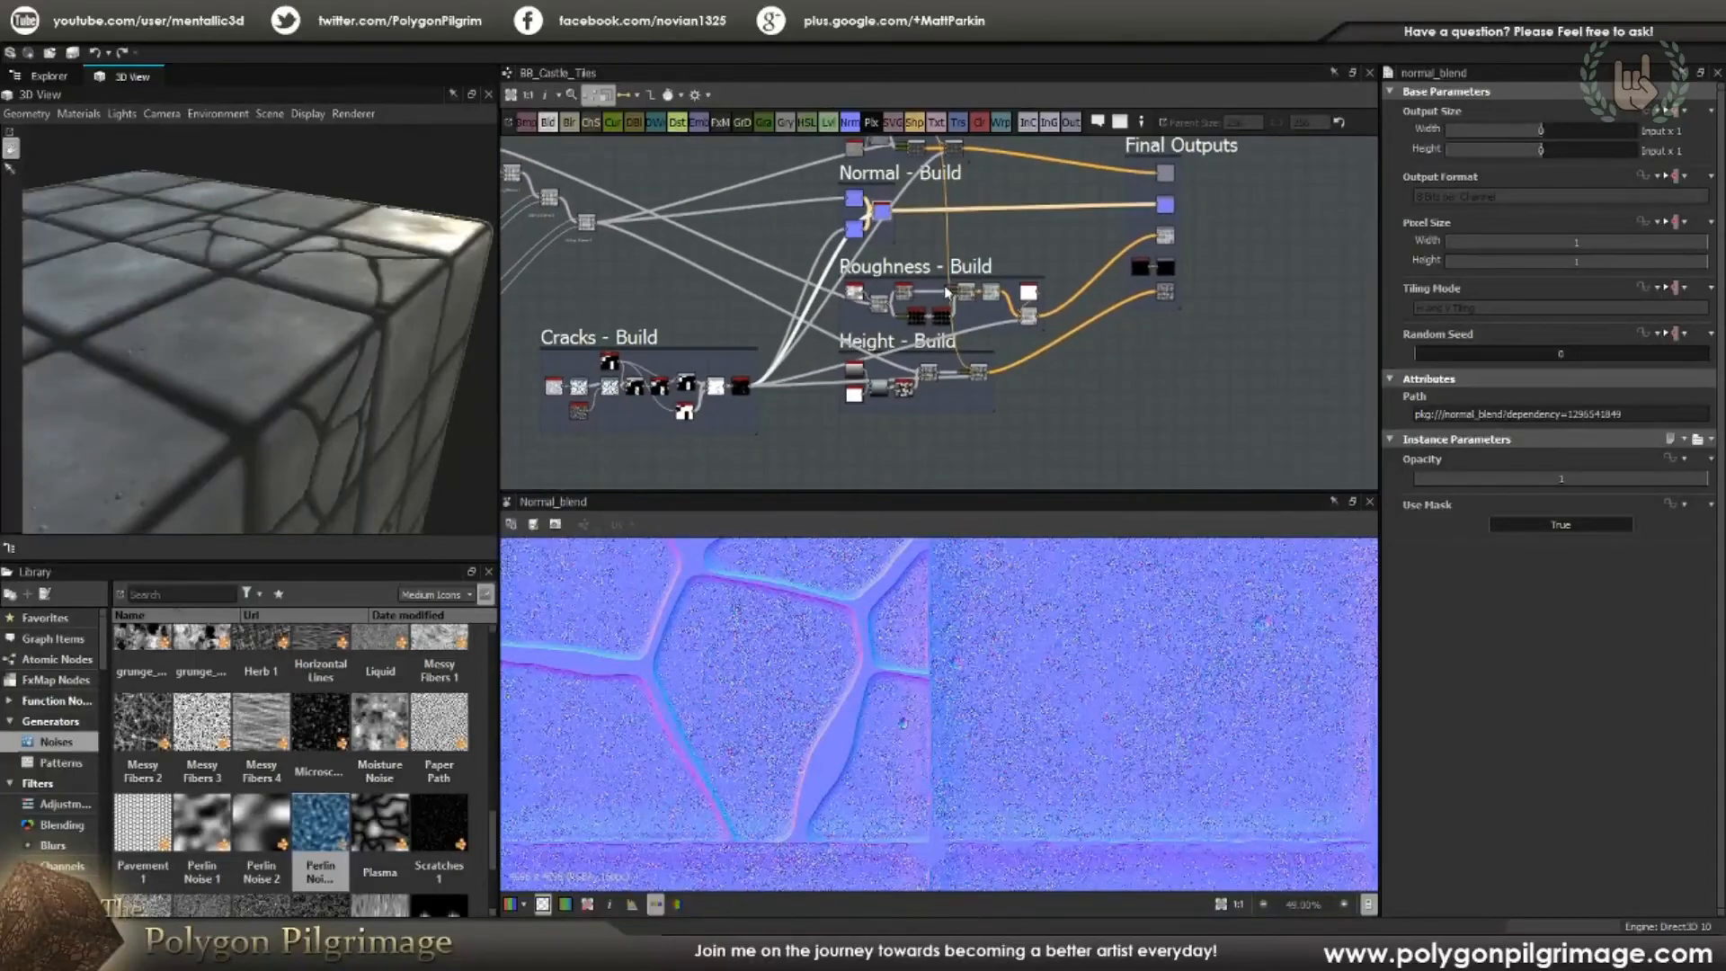
{"action": "scroll", "coordinate": [805, 343], "scroll_direction": "up", "scroll_amount": 3}
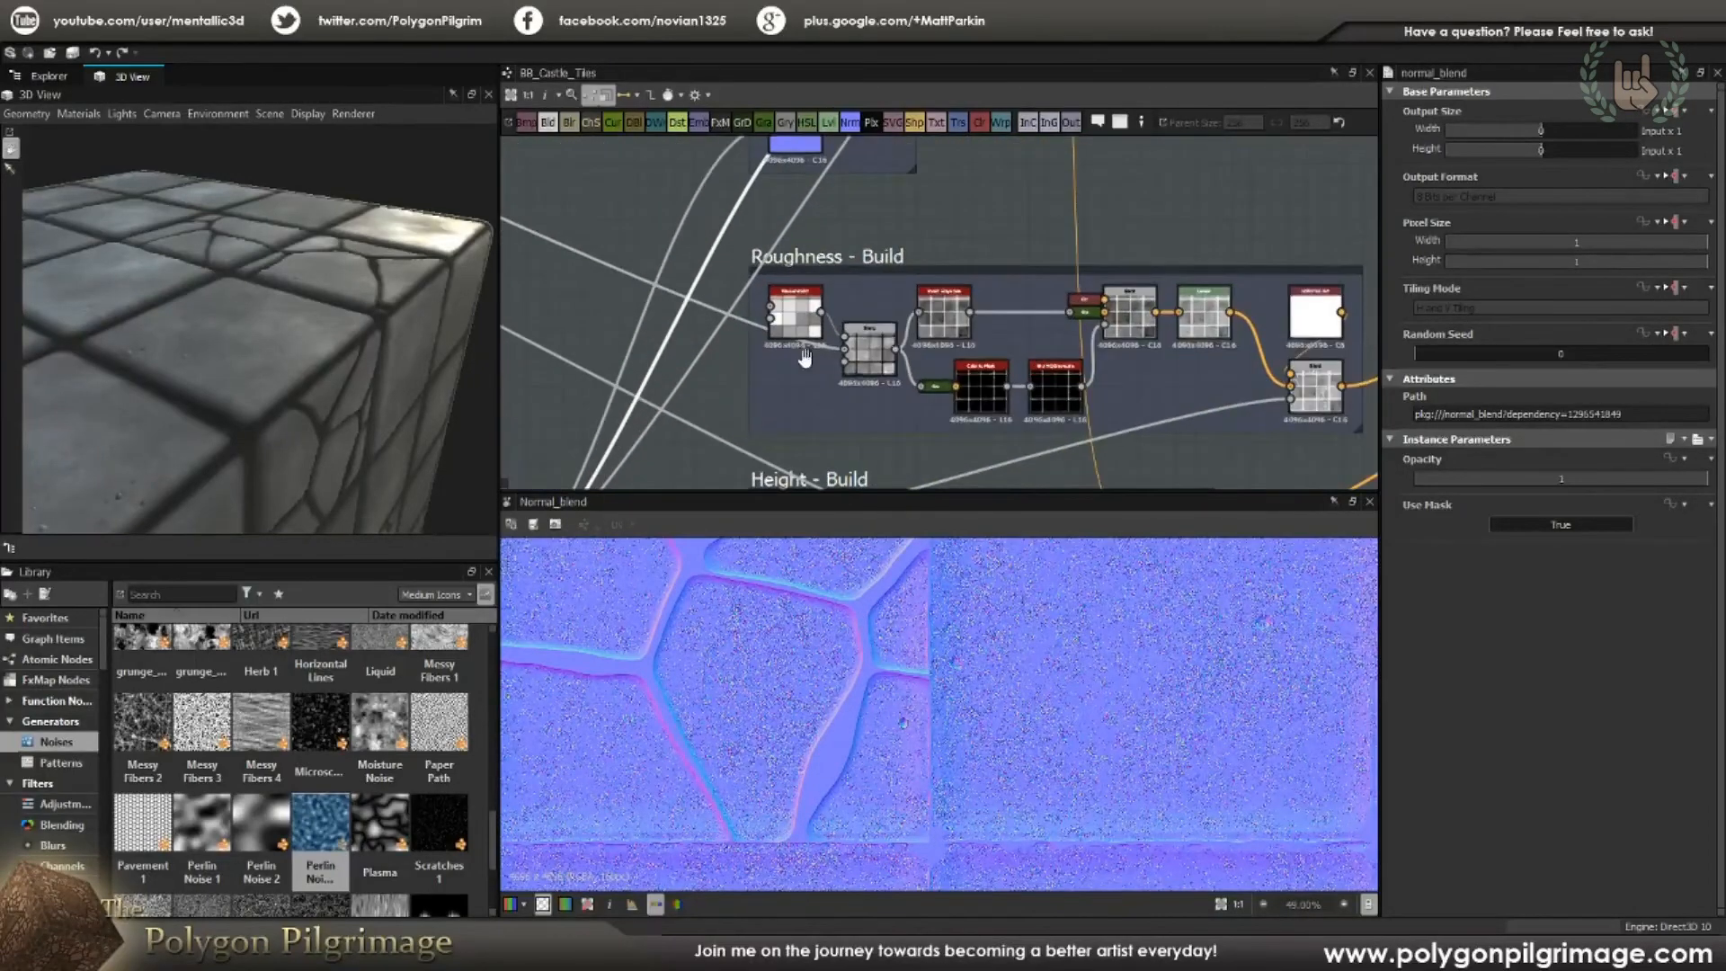
{"action": "left_click", "coordinate": [801, 349]}
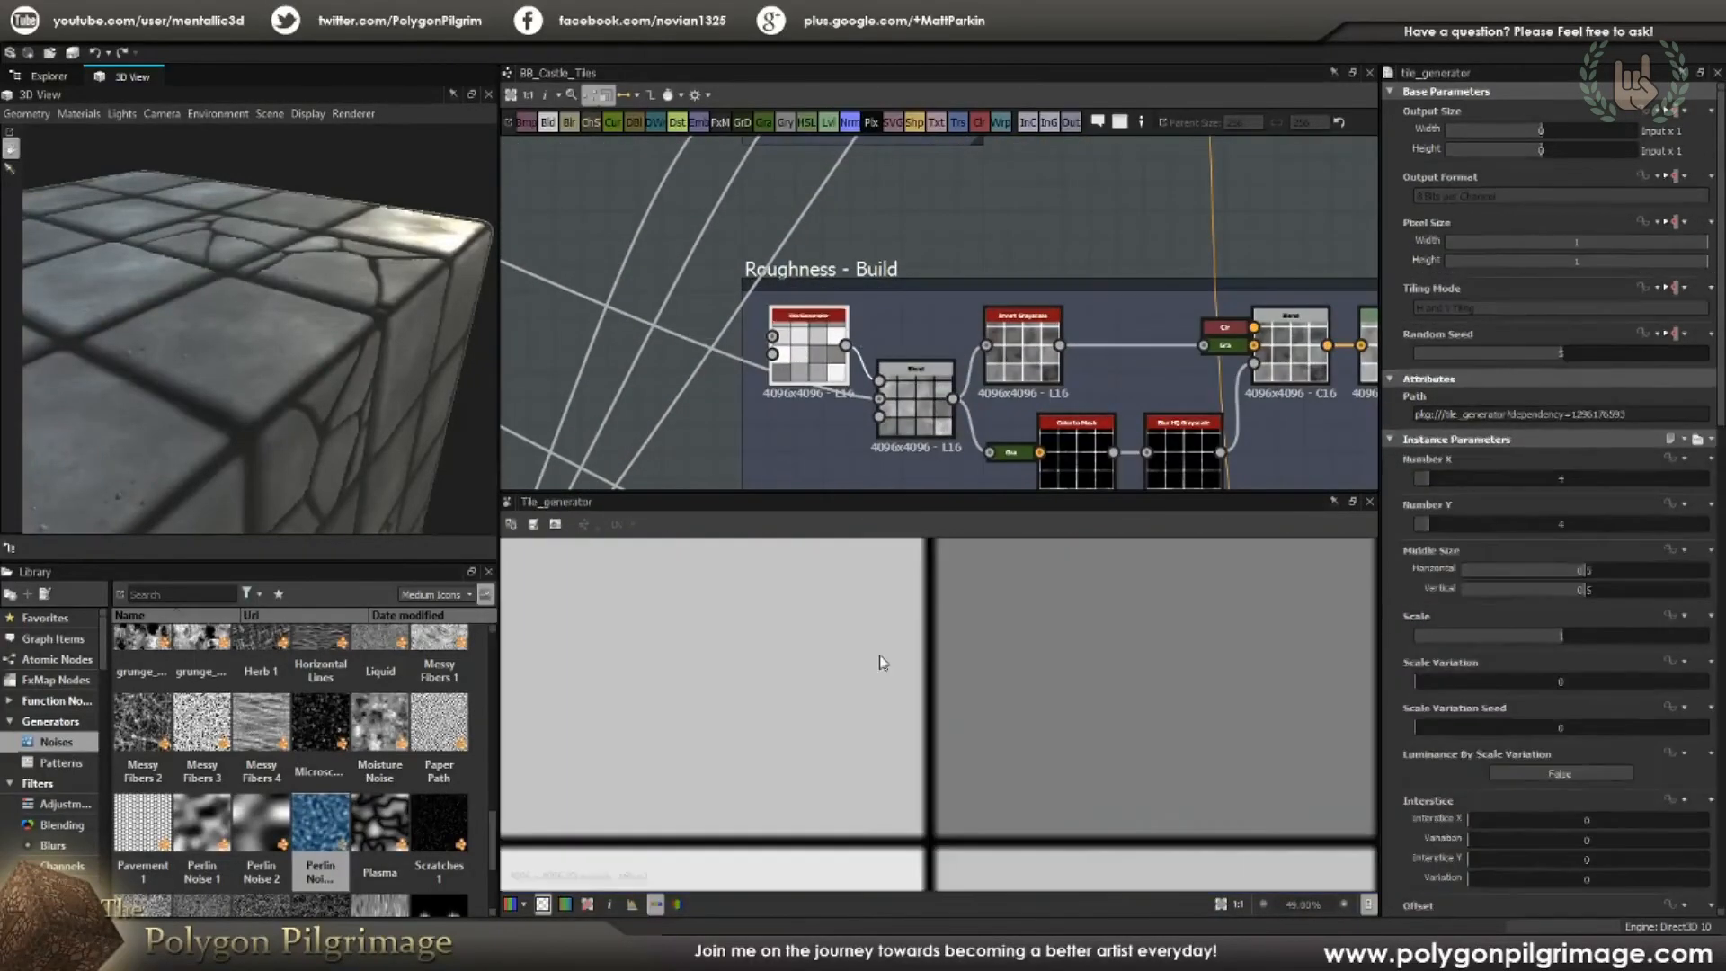
{"action": "scroll", "coordinate": [914, 664], "scroll_direction": "down", "scroll_amount": 5}
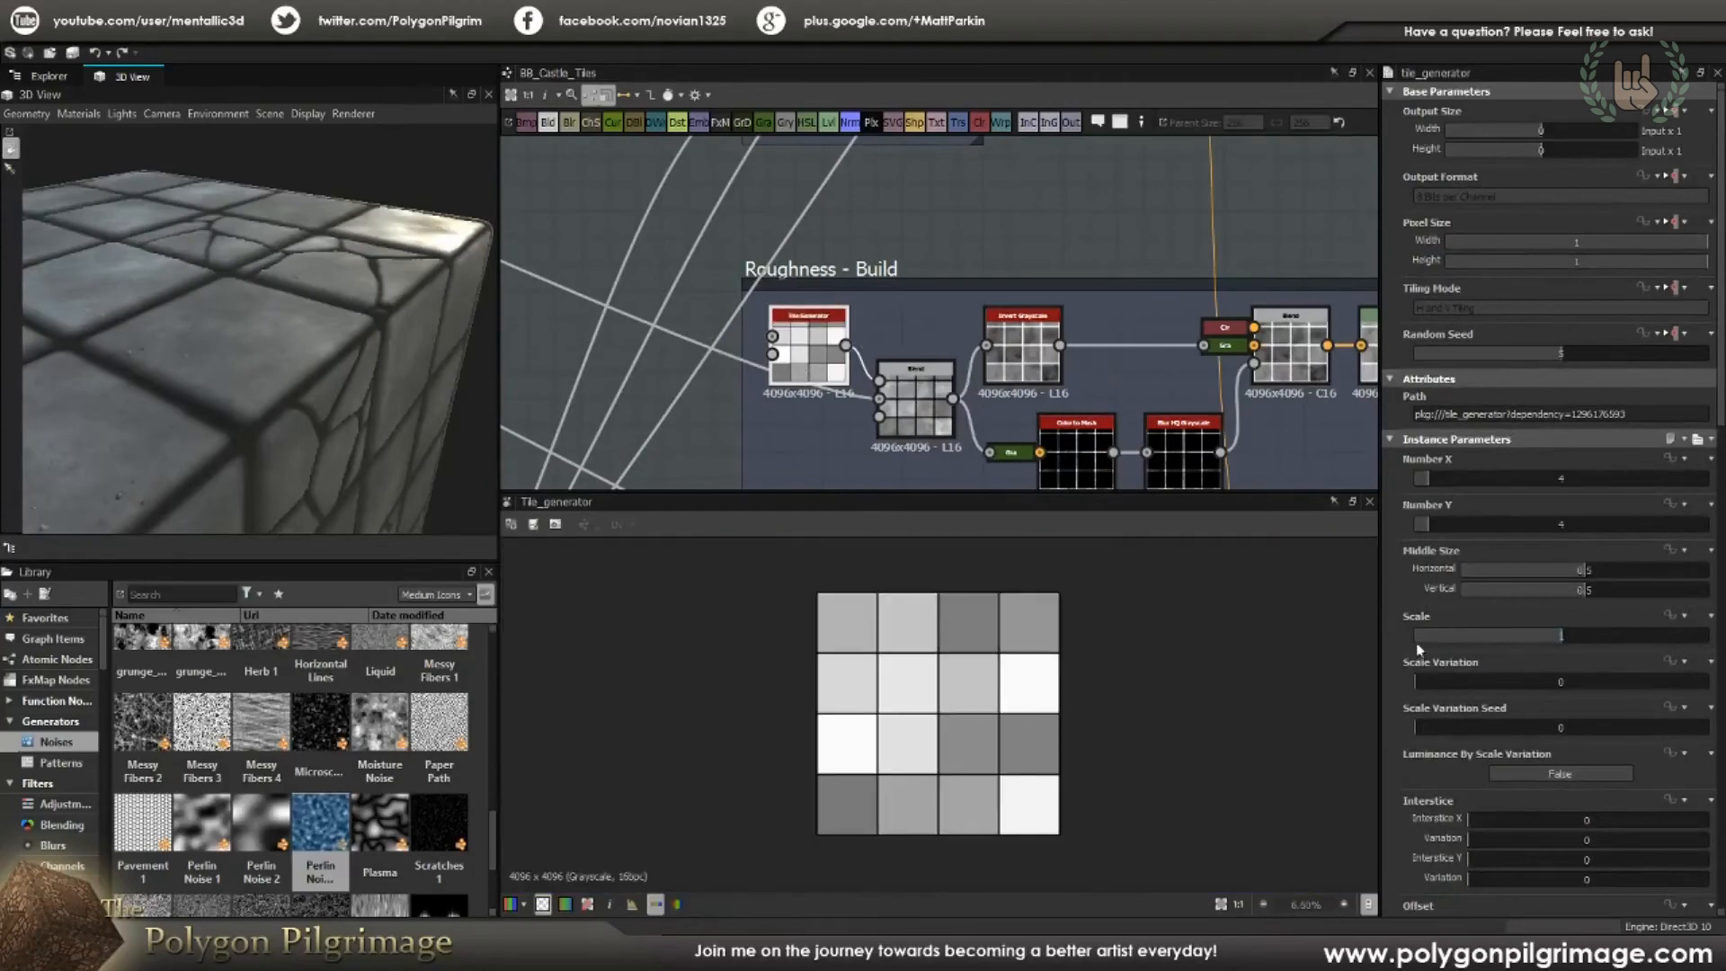
Step: Review the Tile Generator's instance parameters, including luminance variation, pattern type, masks and blending mode
{"action": "scroll", "coordinate": [1412, 588], "scroll_direction": "down", "scroll_amount": 2}
{"action": "scroll", "coordinate": [1410, 584], "scroll_direction": "down", "scroll_amount": 12}
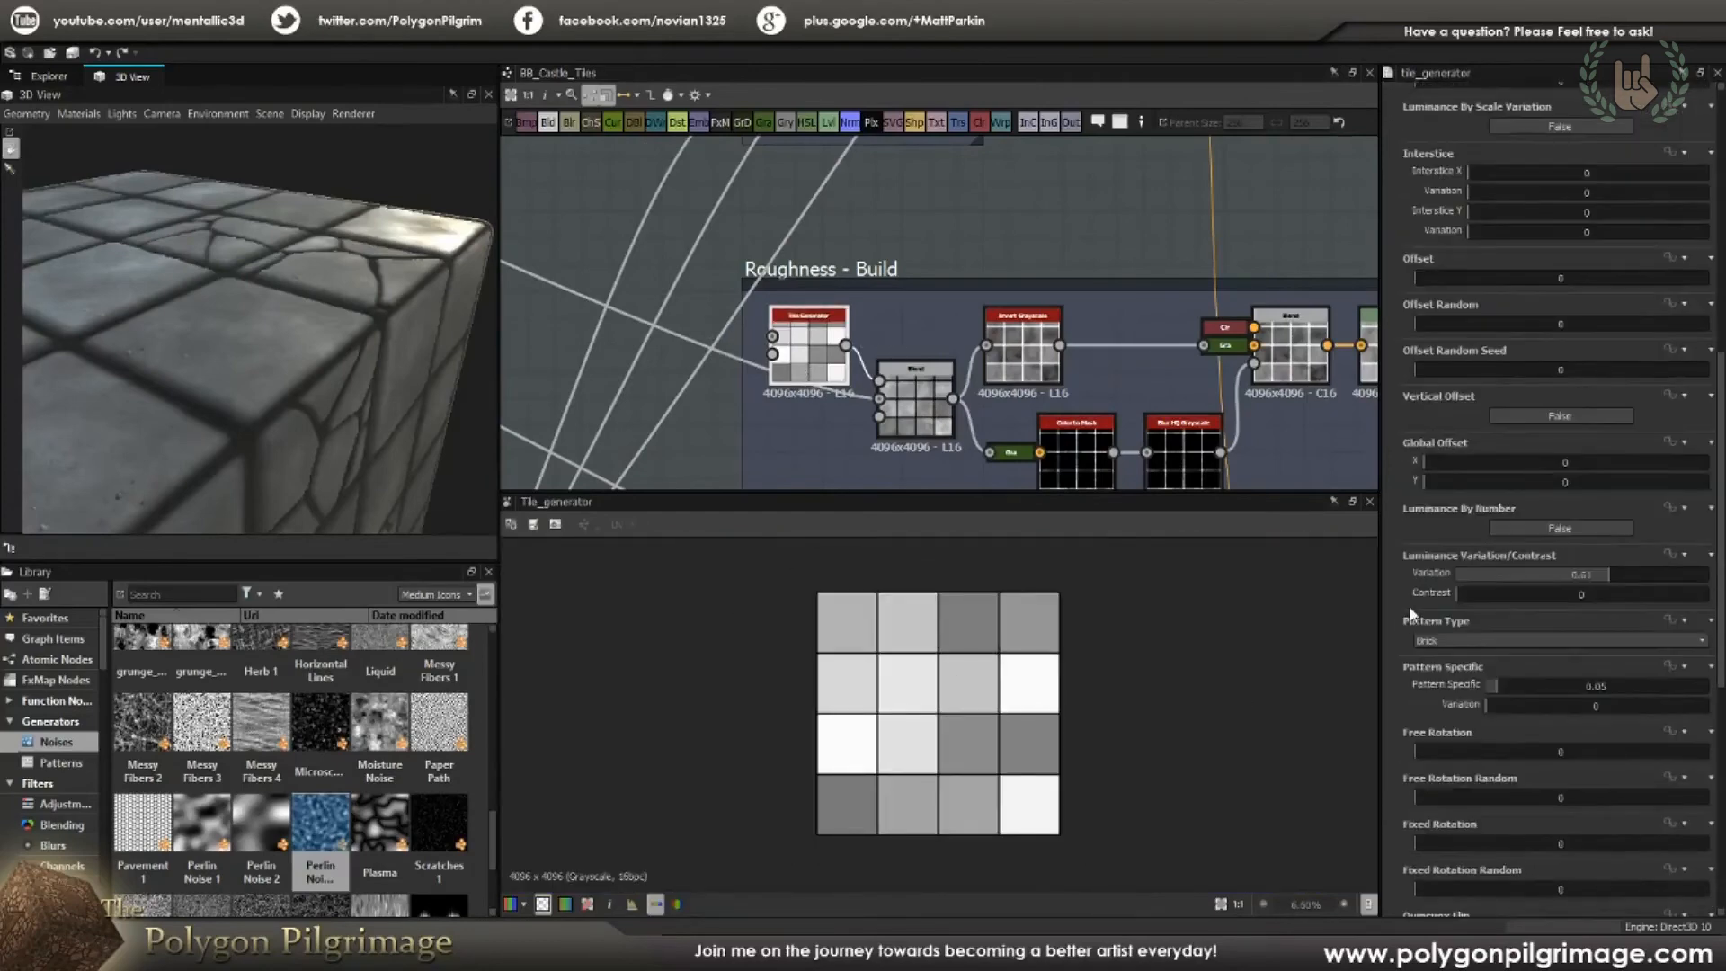
{"action": "scroll", "coordinate": [1409, 629], "scroll_direction": "down", "scroll_amount": 4}
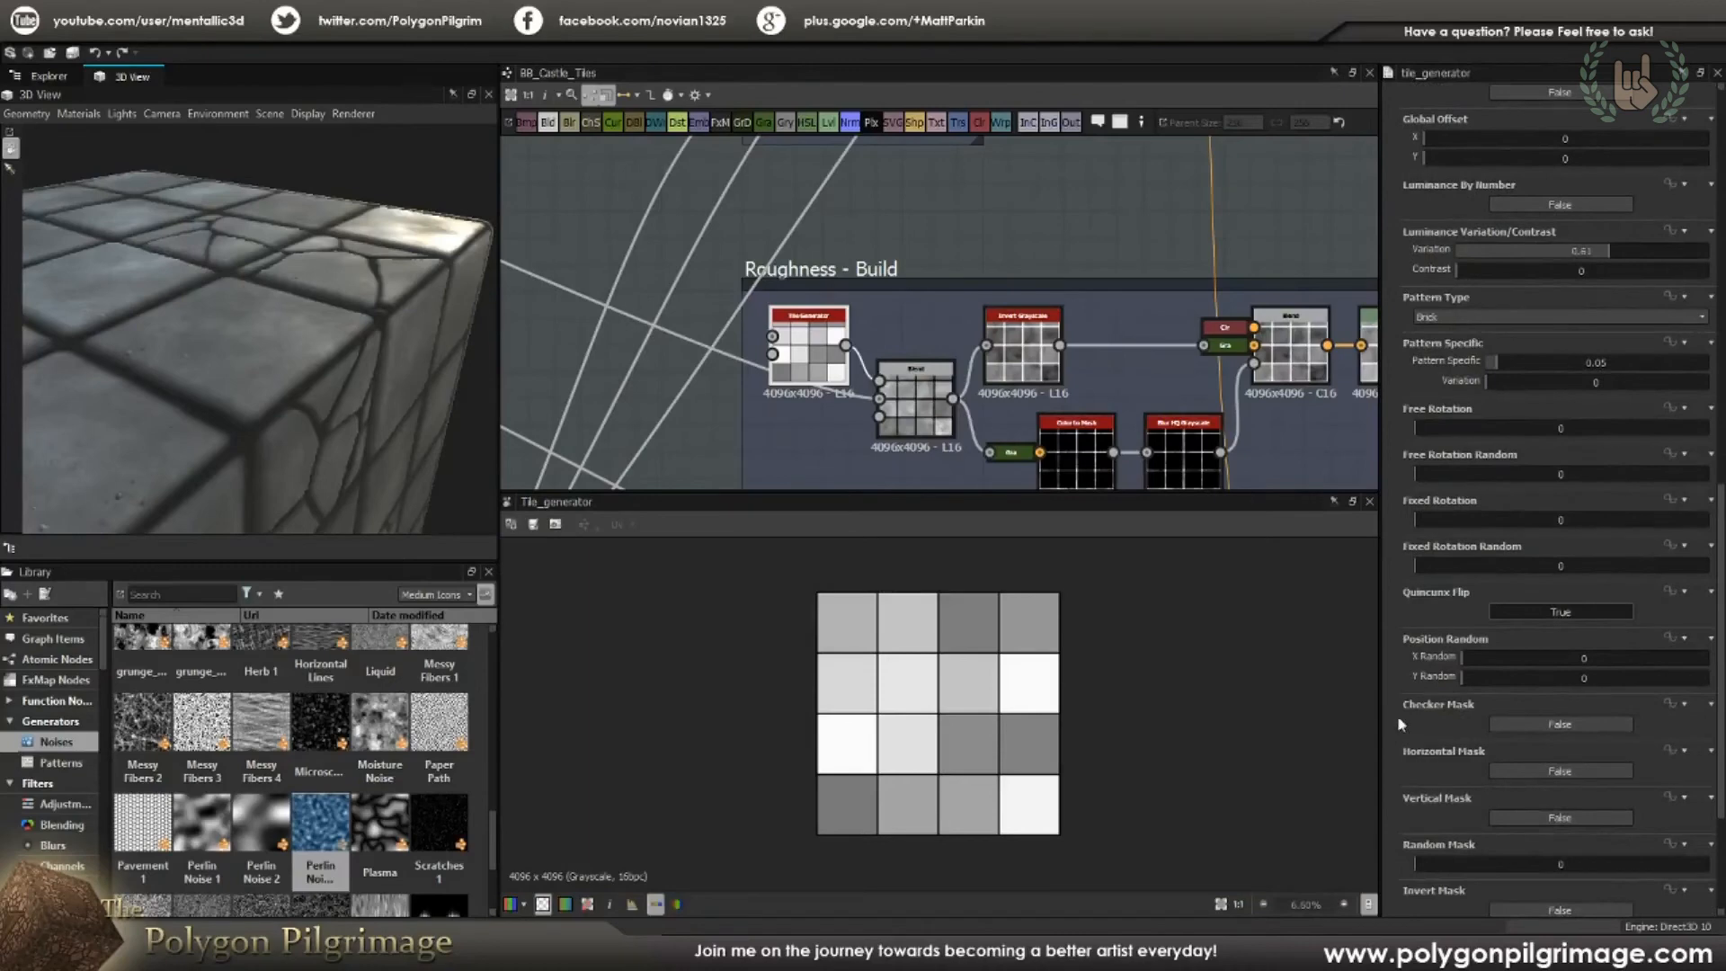
{"action": "scroll", "coordinate": [1400, 742], "scroll_direction": "down", "scroll_amount": 2}
{"action": "scroll", "coordinate": [1447, 756], "scroll_direction": "down", "scroll_amount": 1}
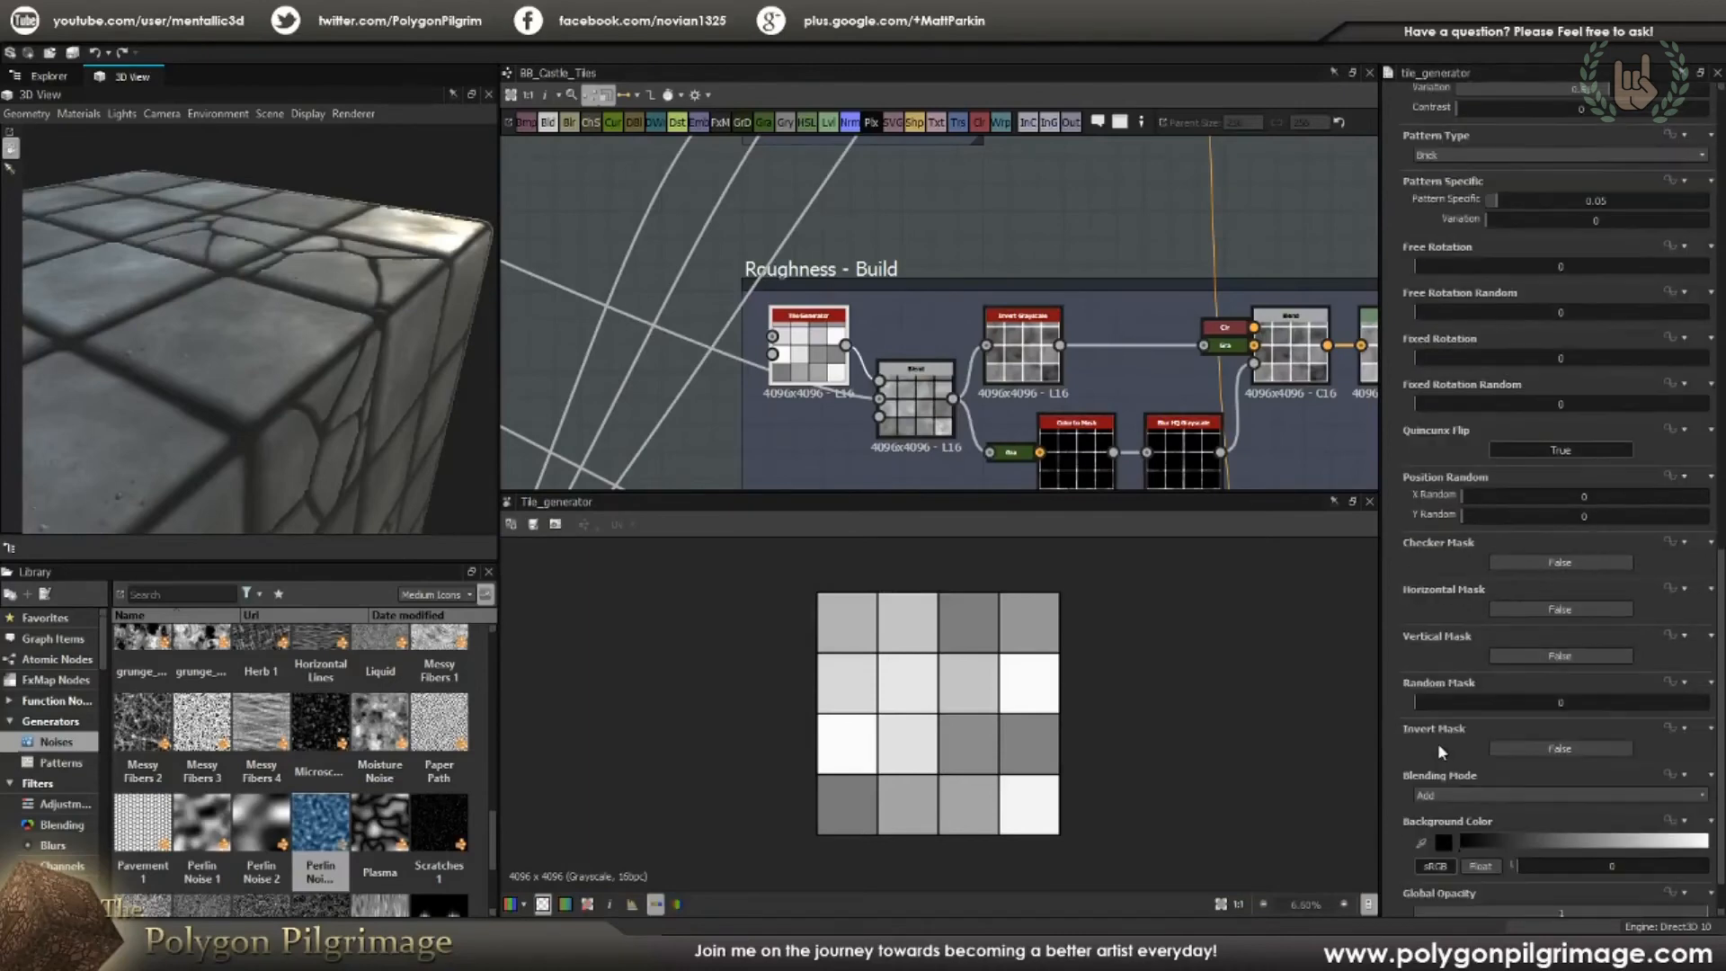
{"action": "scroll", "coordinate": [1429, 735], "scroll_direction": "down", "scroll_amount": 1}
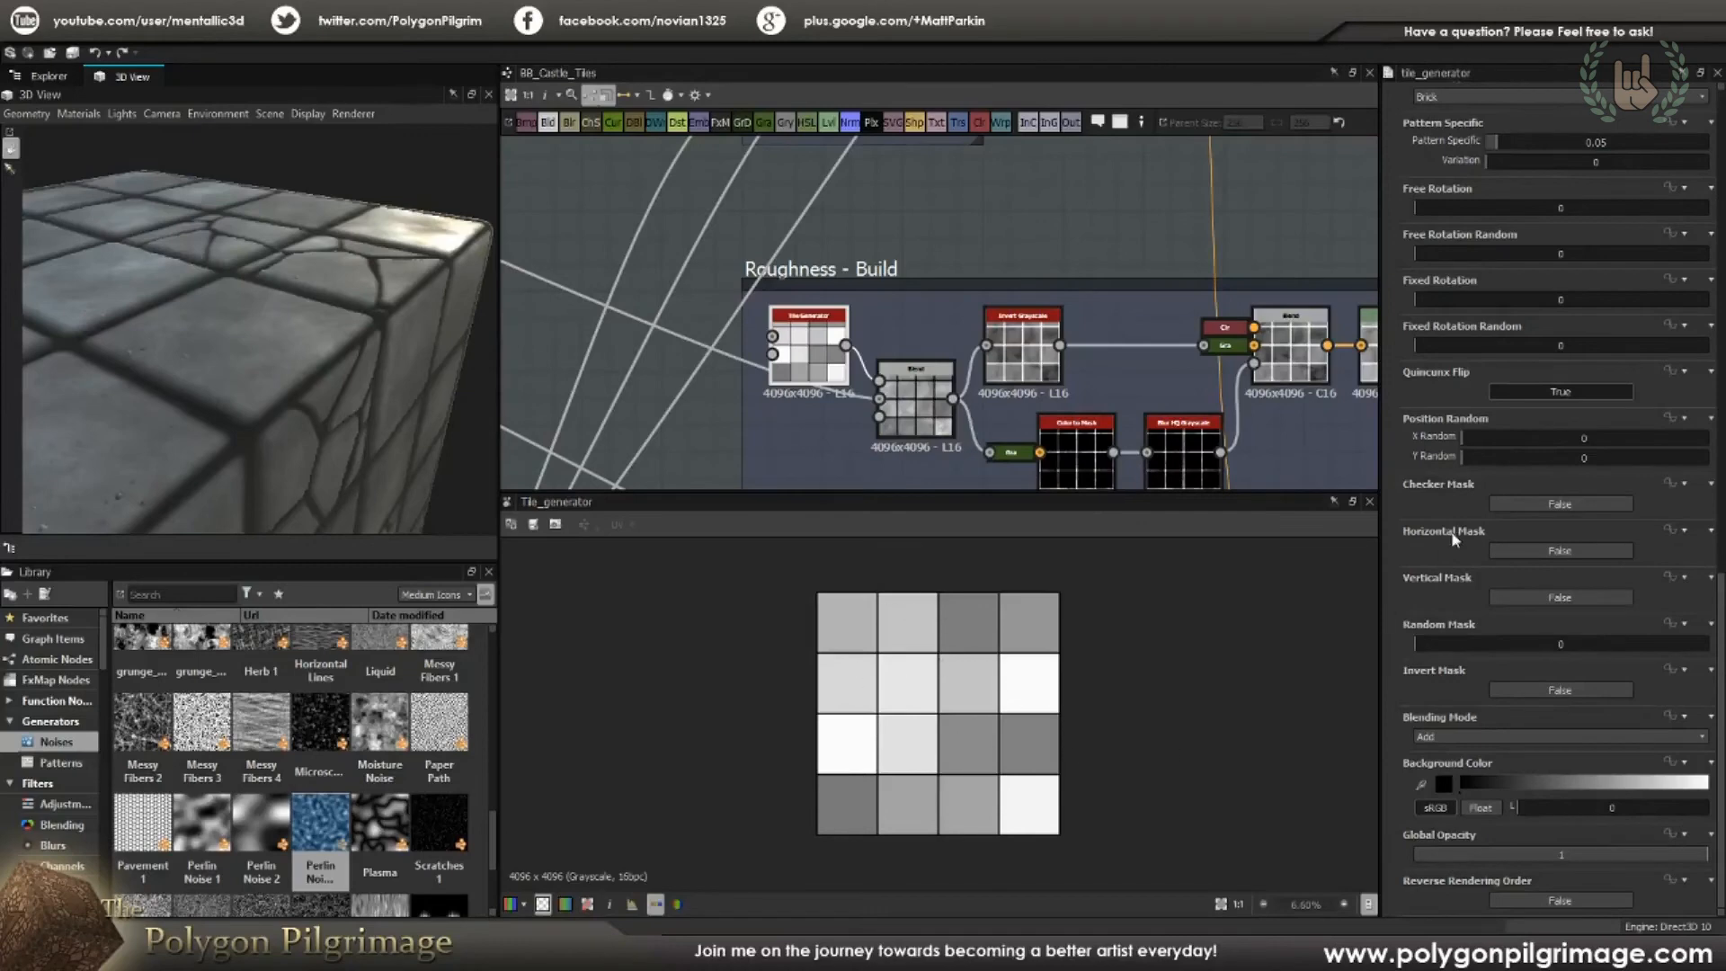
{"action": "scroll", "coordinate": [1454, 538], "scroll_direction": "up", "scroll_amount": 6}
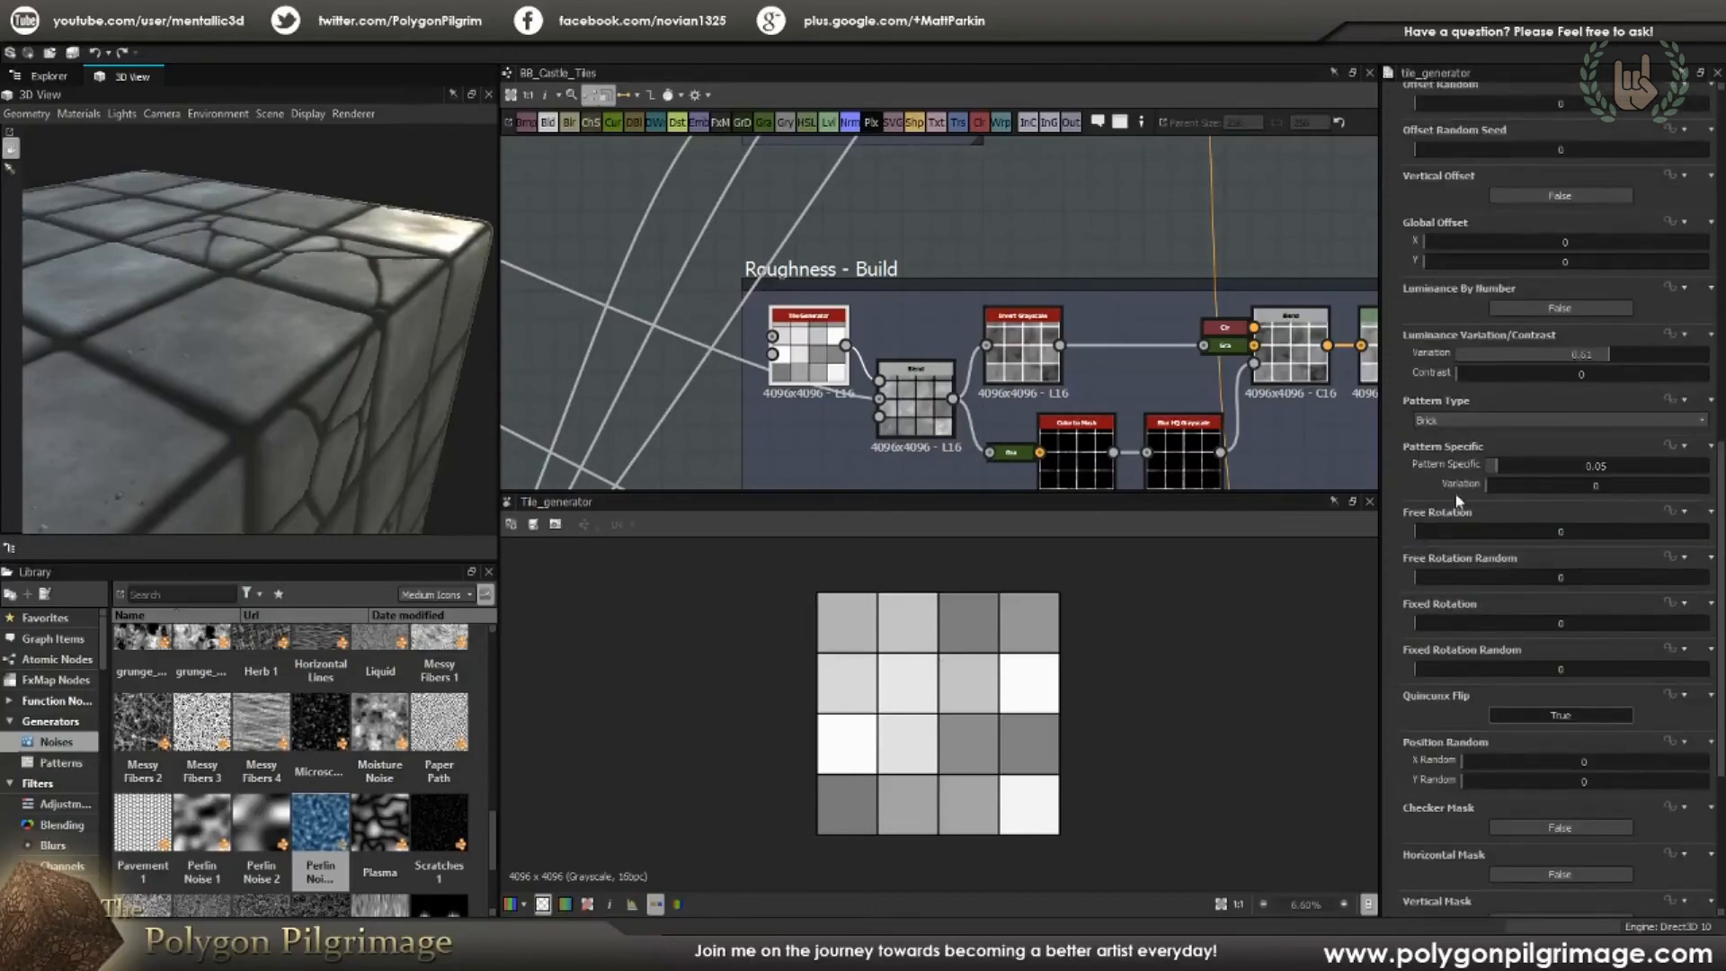
{"action": "scroll", "coordinate": [1457, 485], "scroll_direction": "up", "scroll_amount": 1}
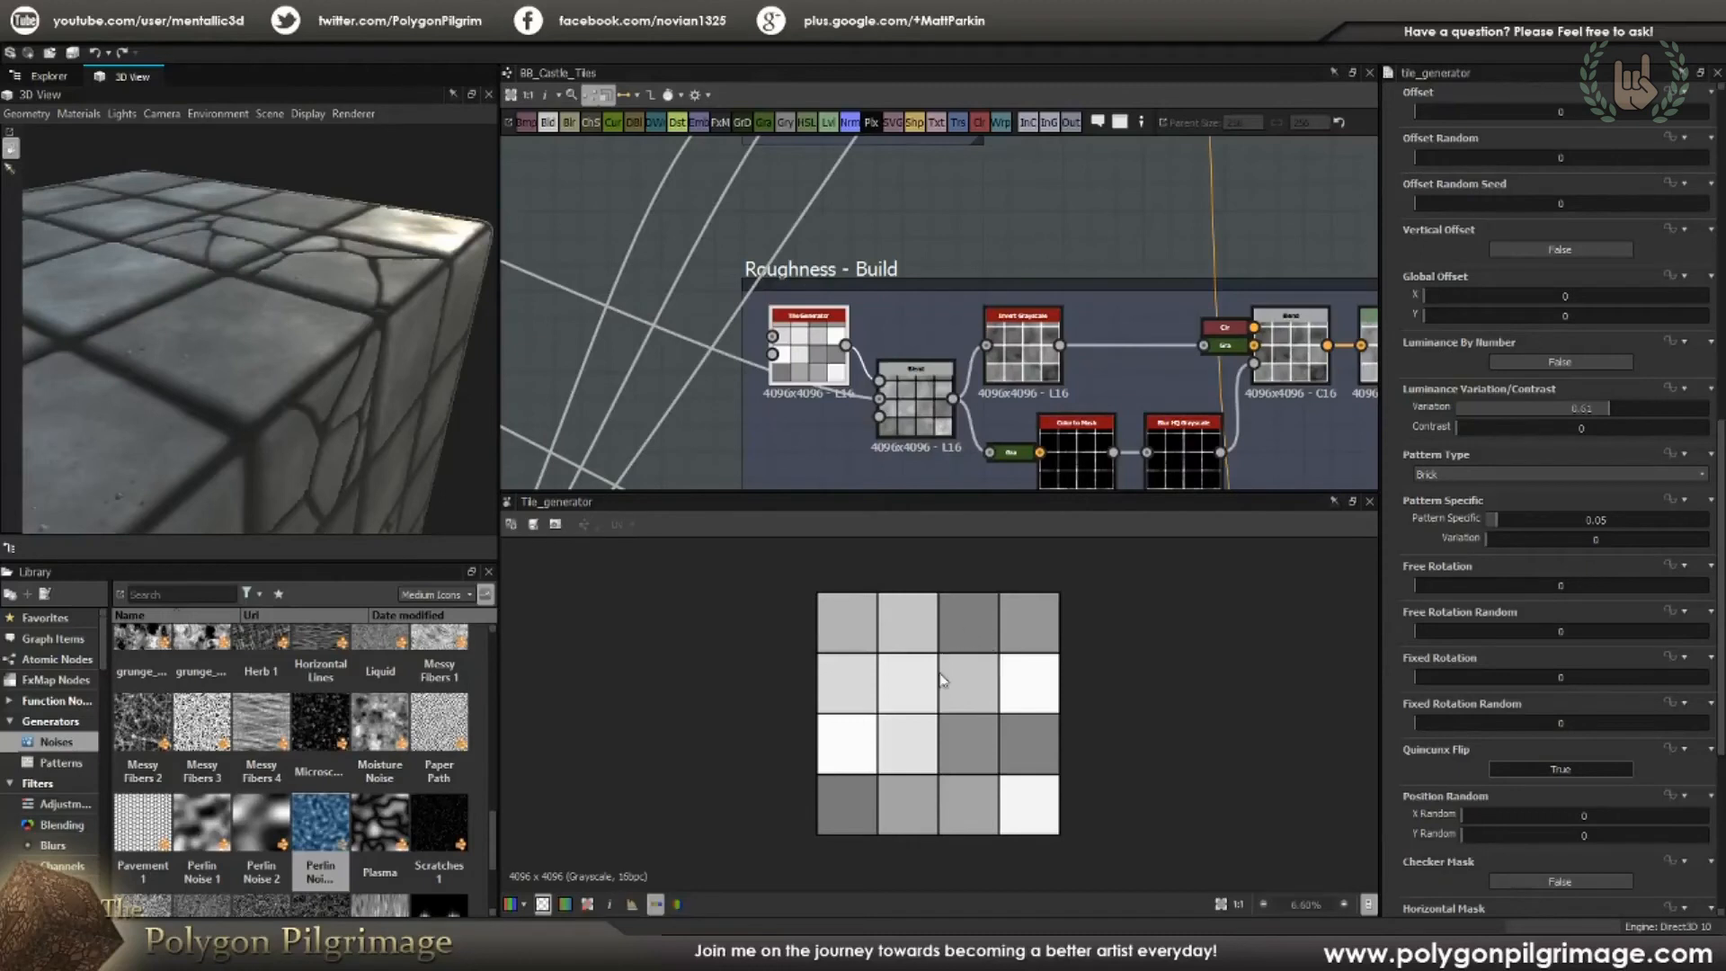
Step: Preview the first Blend node in Roughness - Build, review its settings, and trace its background input back upstream
{"action": "left_click", "coordinate": [915, 410]}
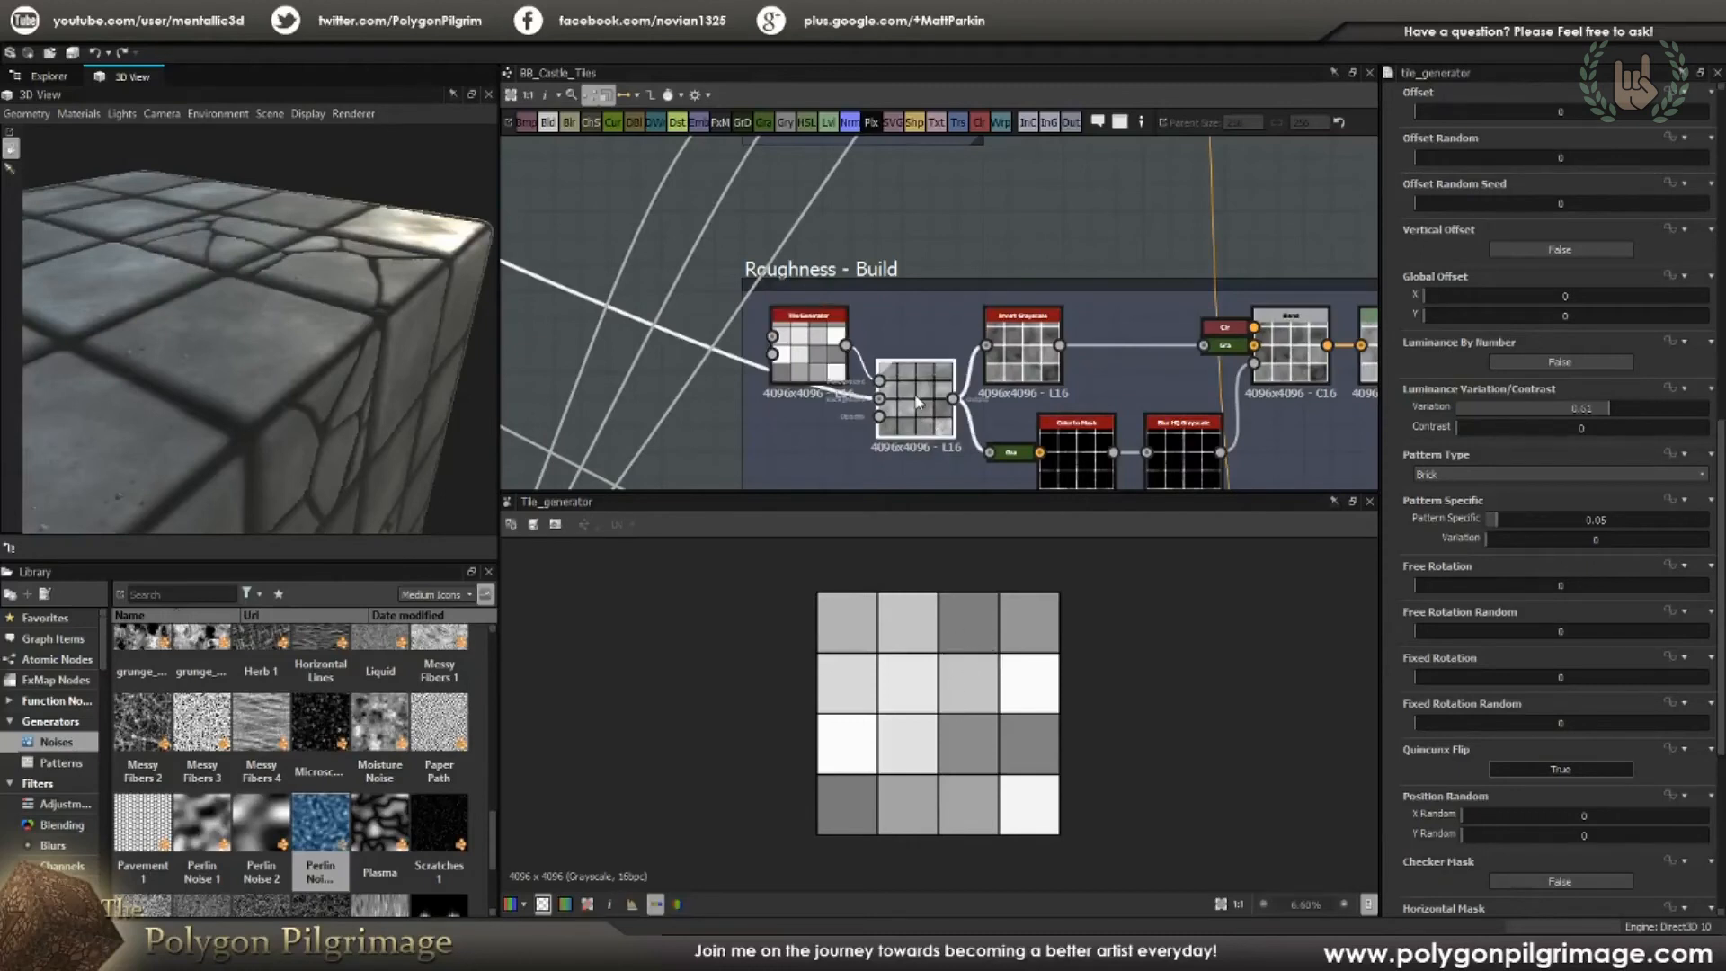
{"action": "scroll", "coordinate": [955, 388], "scroll_direction": "down", "scroll_amount": 1}
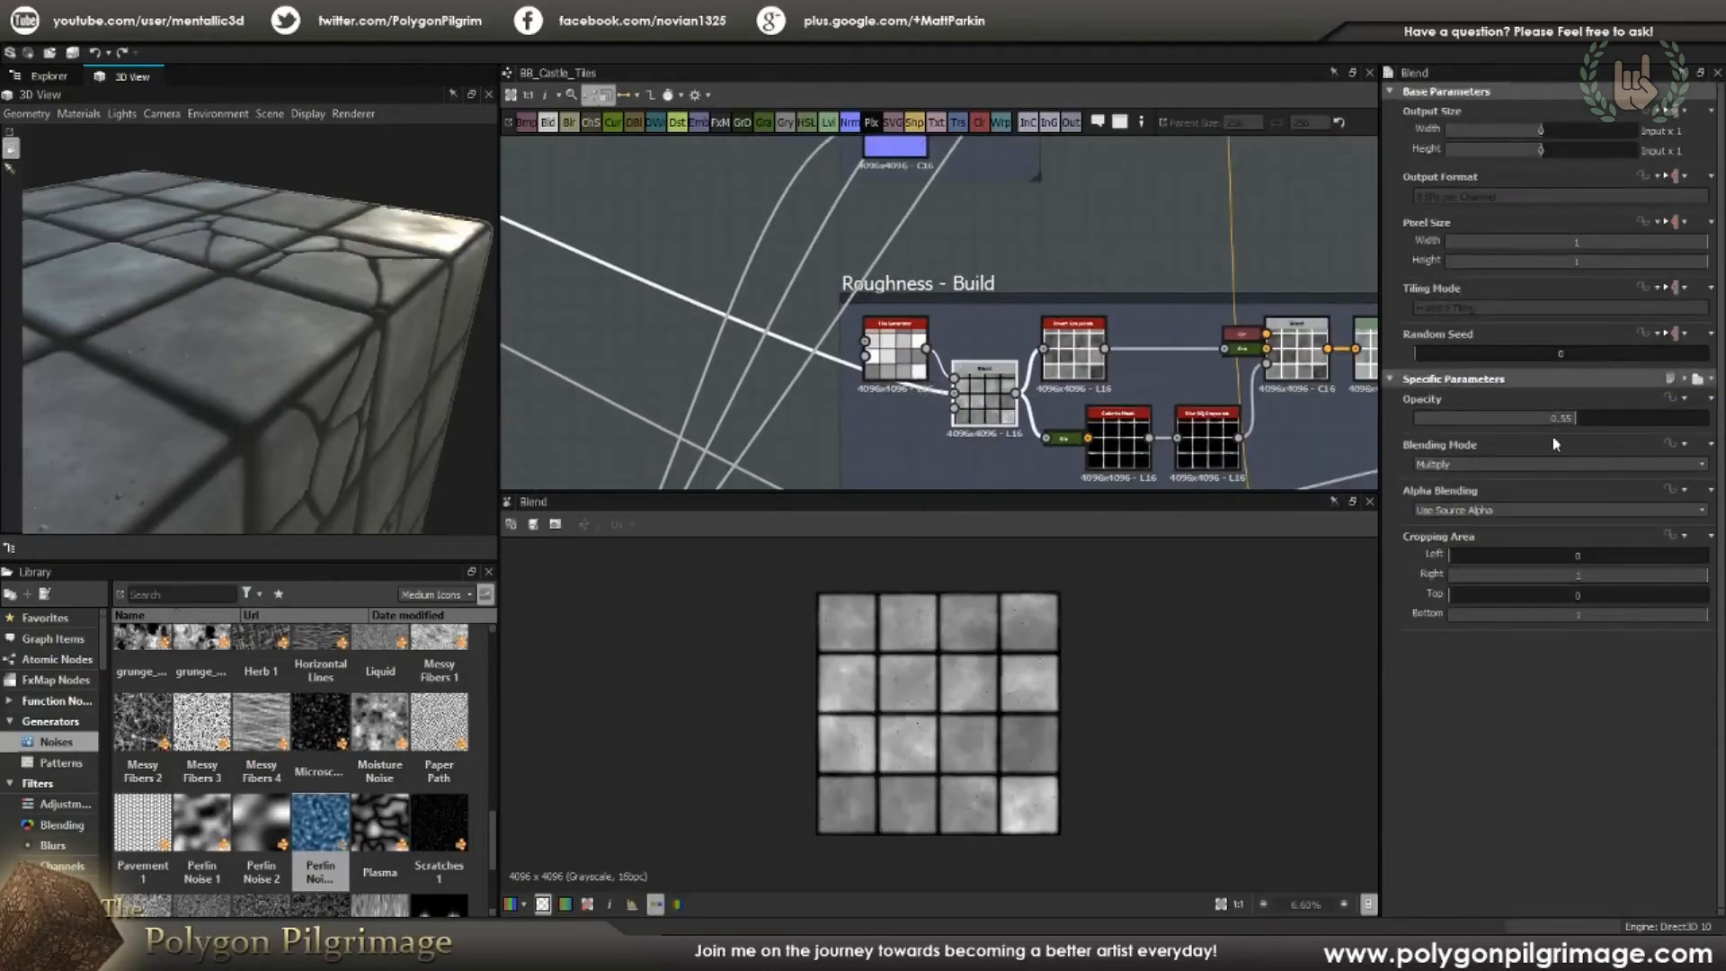
{"action": "middle_click_drag", "start_coordinate": [812, 354], "coordinate": [967, 414]}
{"action": "scroll", "coordinate": [966, 414], "scroll_direction": "down", "scroll_amount": 3}
{"action": "middle_click_drag", "start_coordinate": [755, 358], "coordinate": [1030, 485]}
{"action": "middle_click_drag", "start_coordinate": [566, 292], "coordinate": [926, 409]}
Step: Preview the Adding Varient Blend node and inspect its stone tiles up close
{"action": "scroll", "coordinate": [889, 377], "scroll_direction": "up", "scroll_amount": 3}
{"action": "scroll", "coordinate": [889, 379], "scroll_direction": "up", "scroll_amount": 2}
{"action": "double_click", "coordinate": [881, 378]}
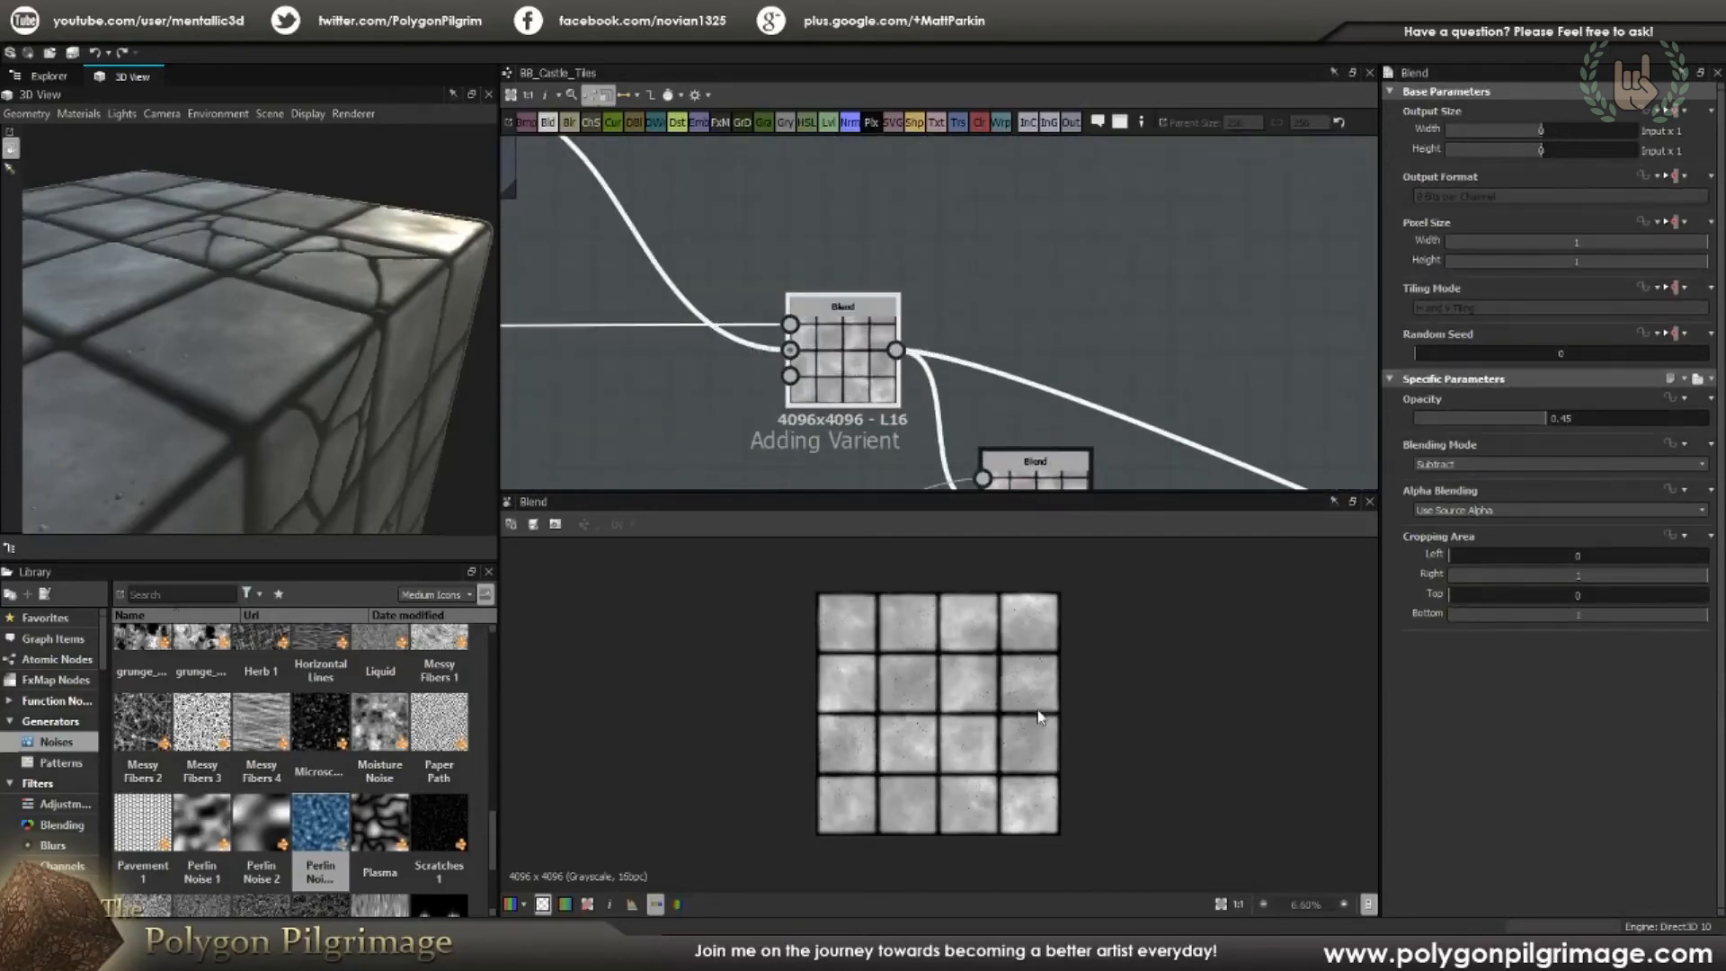
{"action": "scroll", "coordinate": [978, 686], "scroll_direction": "up", "scroll_amount": 5}
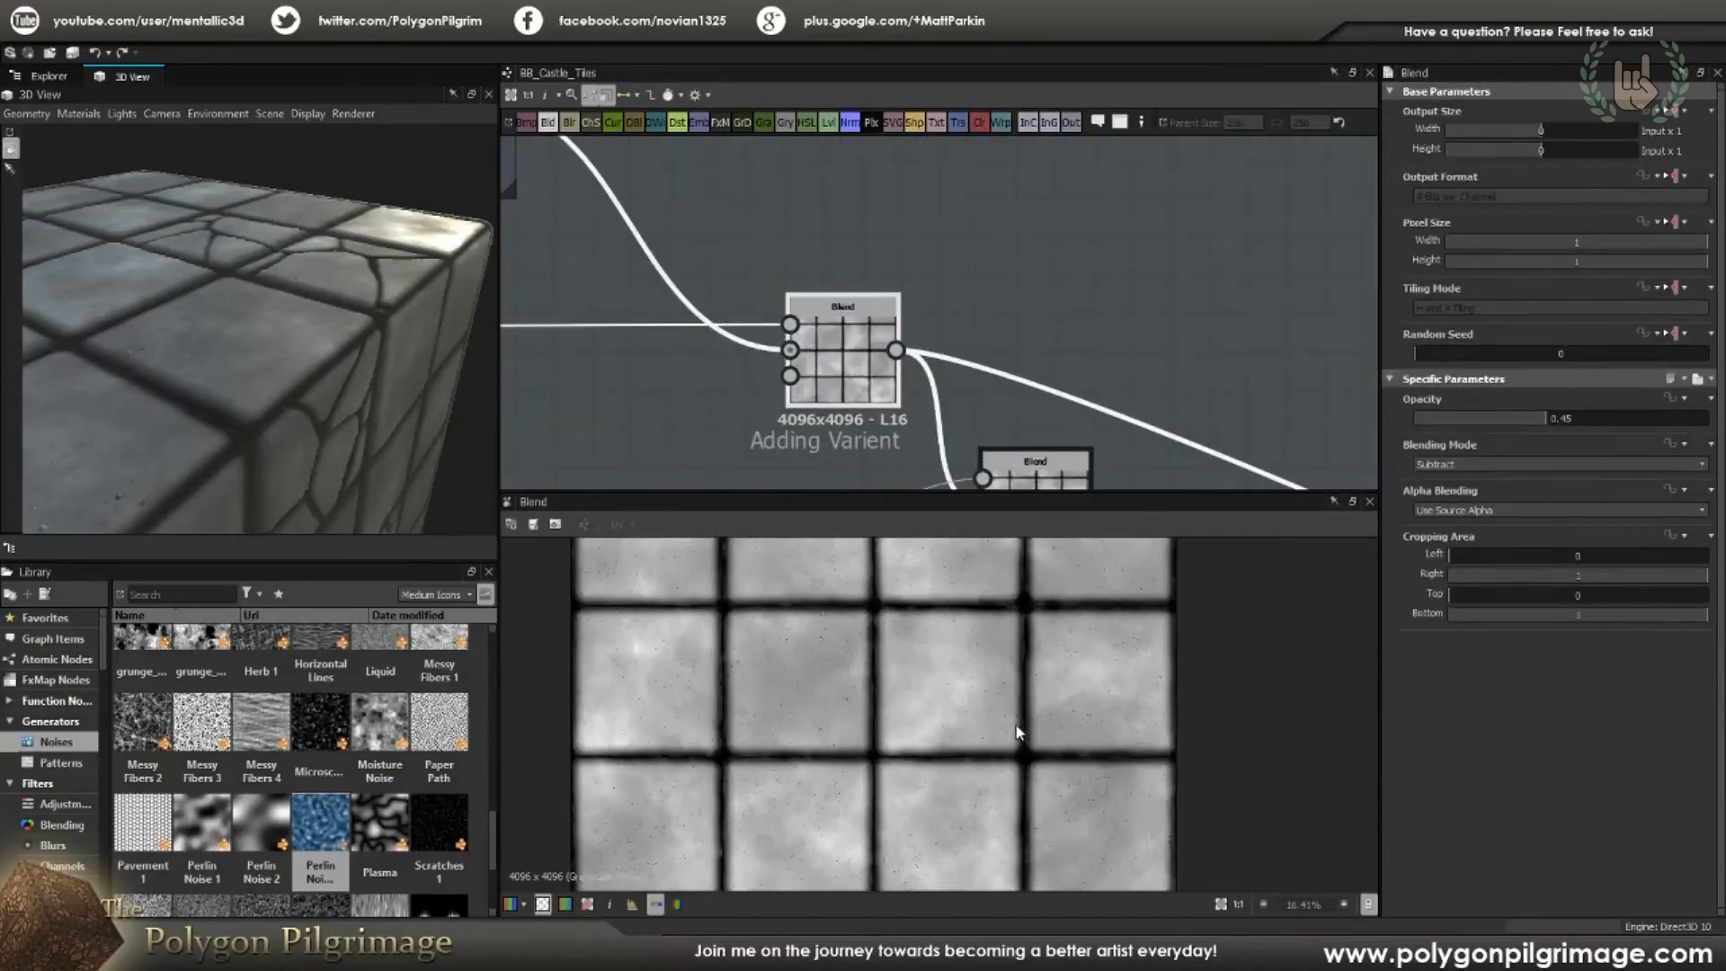
{"action": "scroll", "coordinate": [987, 719], "scroll_direction": "down", "scroll_amount": 2}
{"action": "scroll", "coordinate": [890, 270], "scroll_direction": "down", "scroll_amount": 4}
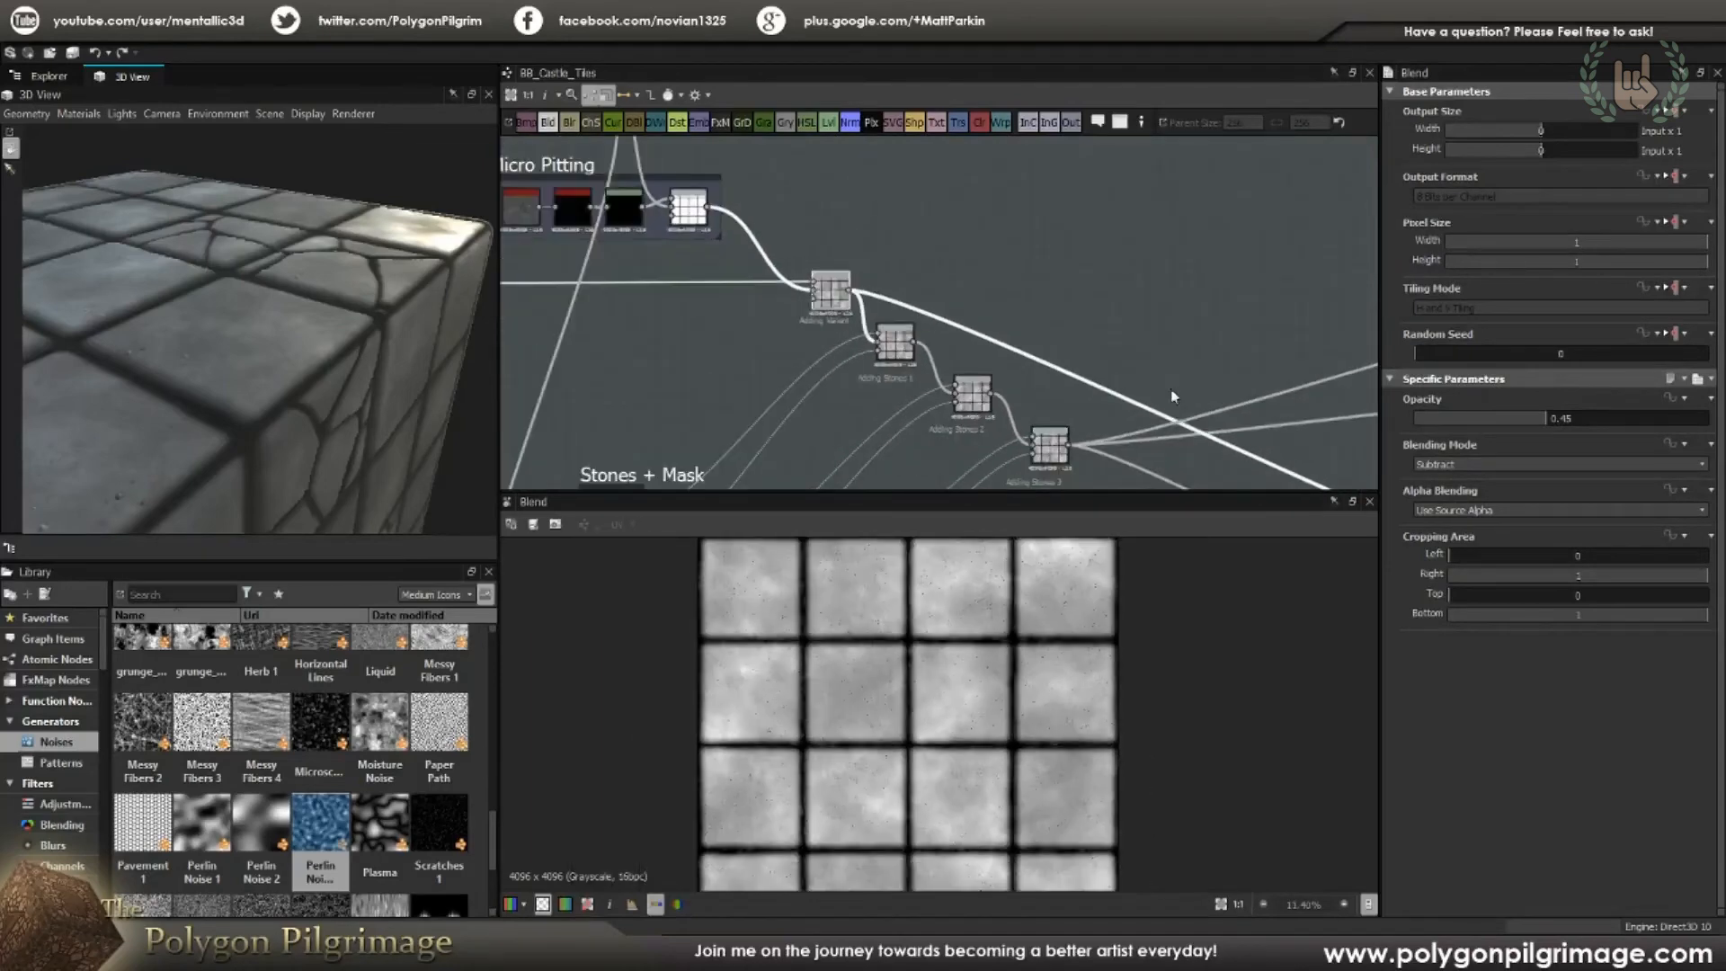
Step: Follow the Adding Varient output back to Roughness - Build and preview the Blend node that receives it
{"action": "middle_click_drag", "start_coordinate": [1175, 396], "coordinate": [968, 281]}
{"action": "middle_click_drag", "start_coordinate": [1310, 420], "coordinate": [824, 283]}
{"action": "scroll", "coordinate": [945, 391], "scroll_direction": "up", "scroll_amount": 2}
{"action": "scroll", "coordinate": [946, 392], "scroll_direction": "up", "scroll_amount": 2}
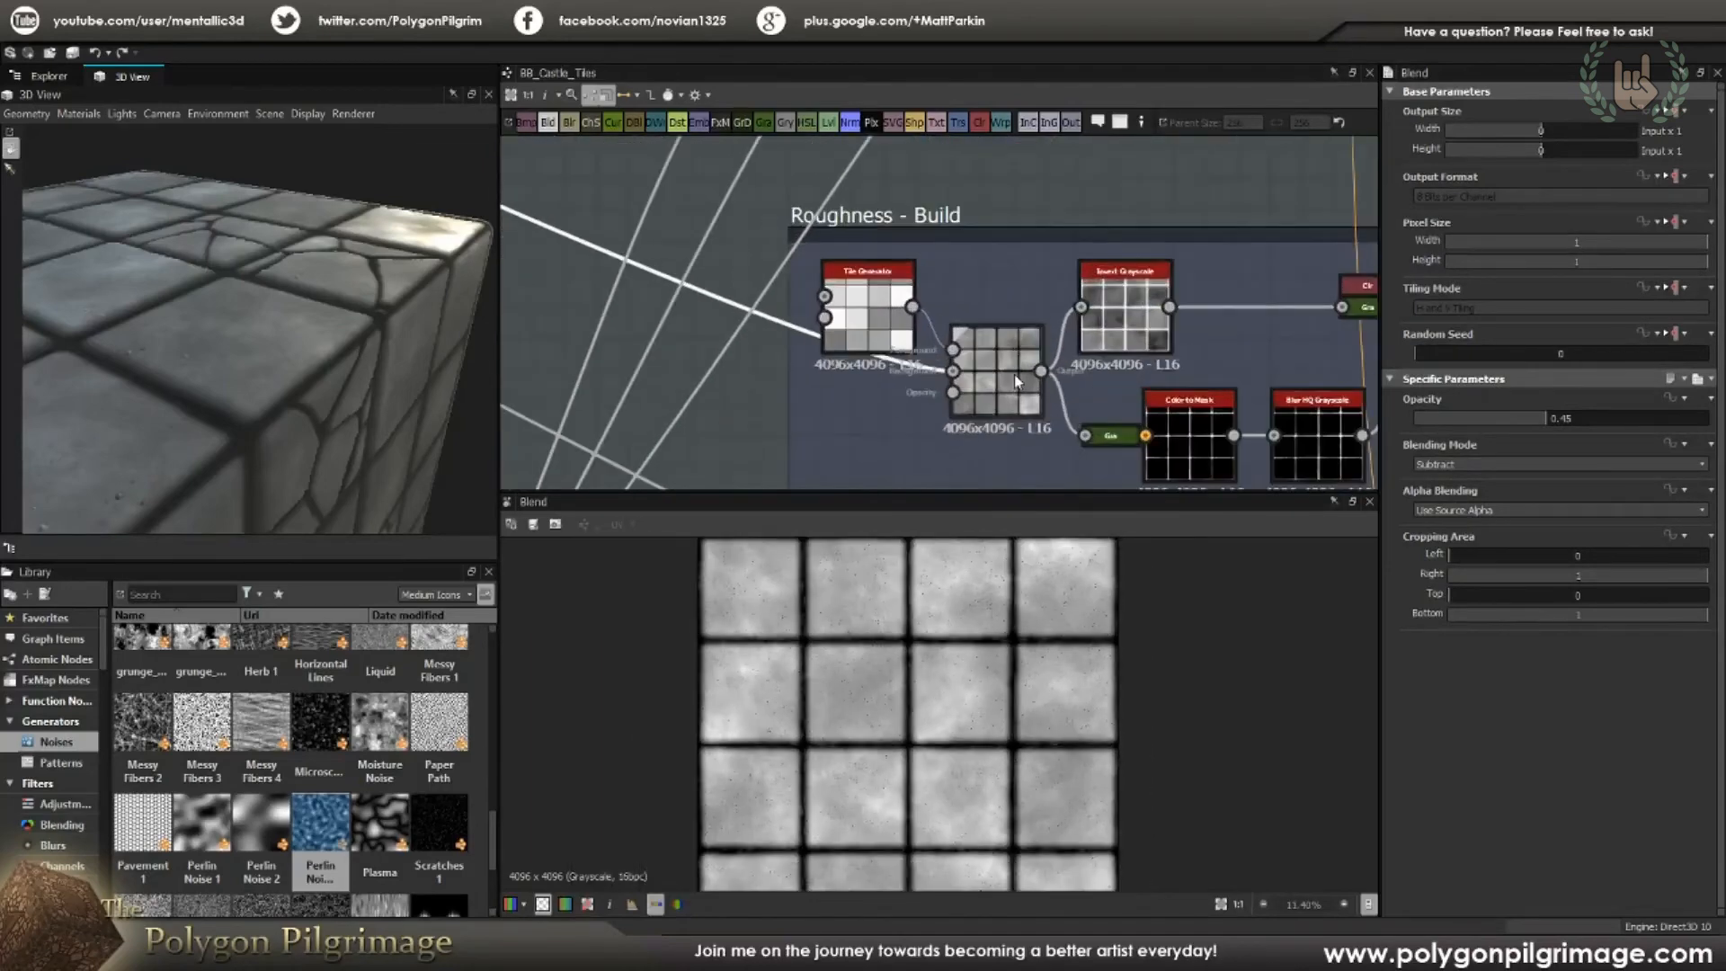
{"action": "scroll", "coordinate": [1010, 689], "scroll_direction": "up", "scroll_amount": 1}
Step: Preview the Invert Grayscale node and compare its inverted tiles with the shine of the stones on the cube
{"action": "left_click", "coordinate": [1117, 340]}
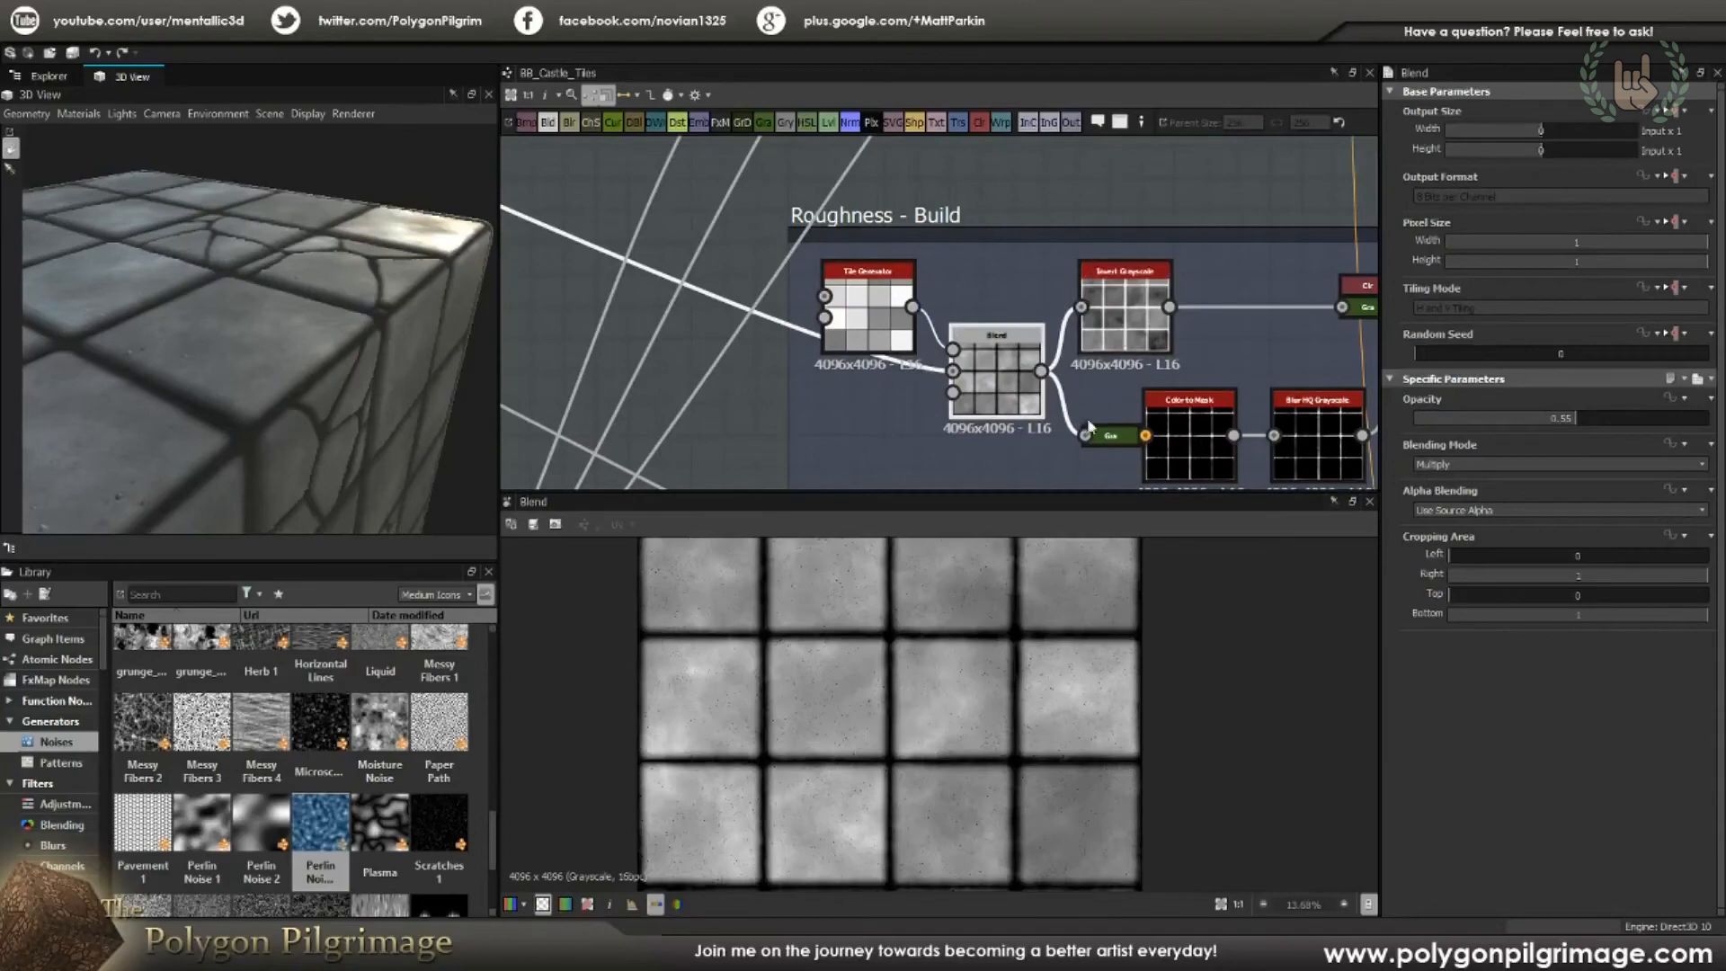
{"action": "middle_click_drag", "start_coordinate": [1116, 339], "coordinate": [951, 364]}
{"action": "scroll", "coordinate": [1041, 600], "scroll_direction": "down", "scroll_amount": 3}
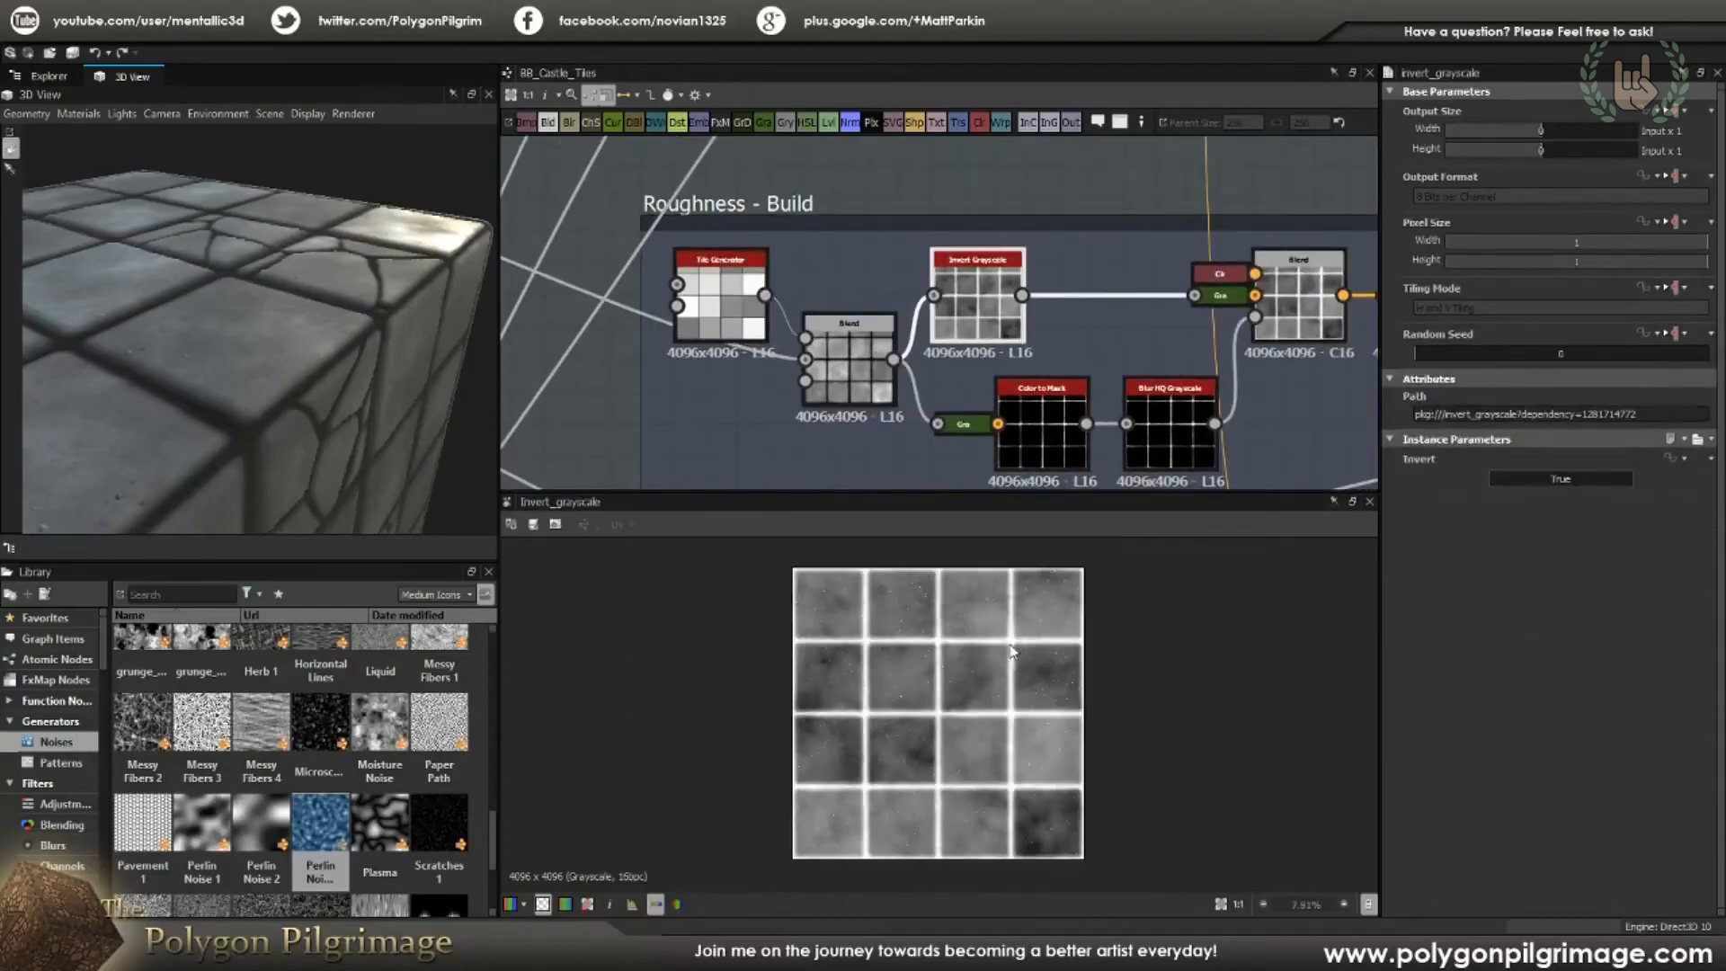
{"action": "scroll", "coordinate": [979, 634], "scroll_direction": "up", "scroll_amount": 2}
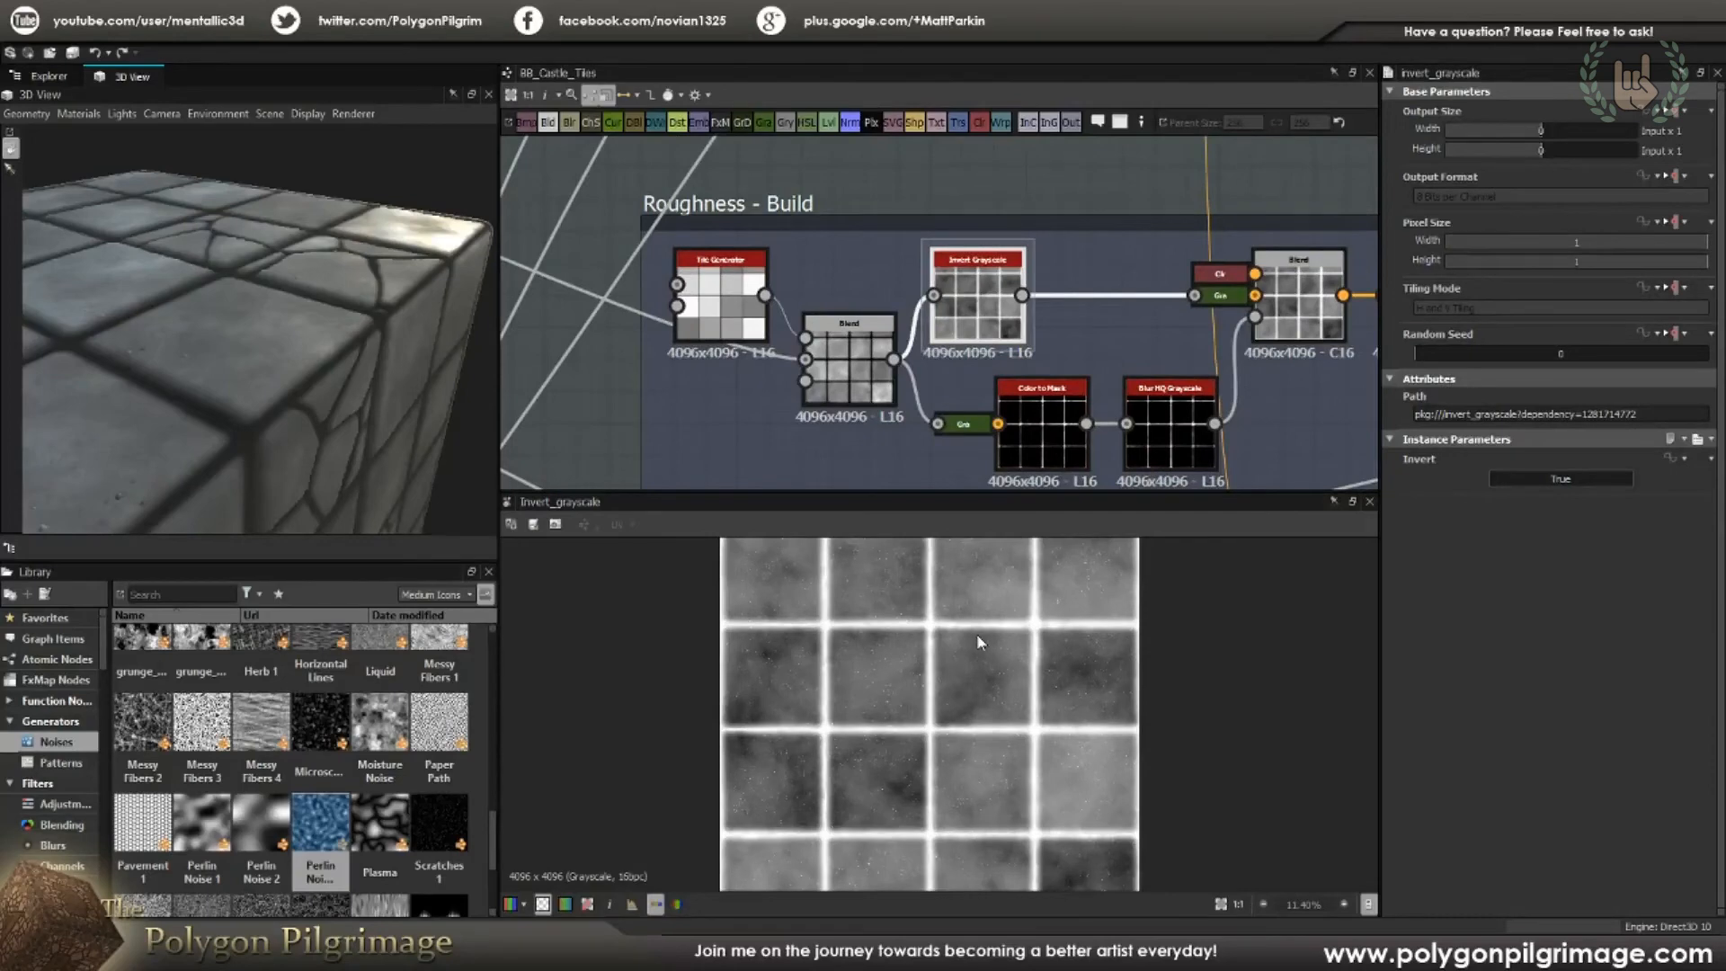
{"action": "mouse_move", "coordinate": [291, 304]}
{"action": "left_mouse_down"}
{"action": "mouse_move", "coordinate": [413, 315]}
{"action": "mouse_move", "coordinate": [325, 300]}
{"action": "left_mouse_up"}
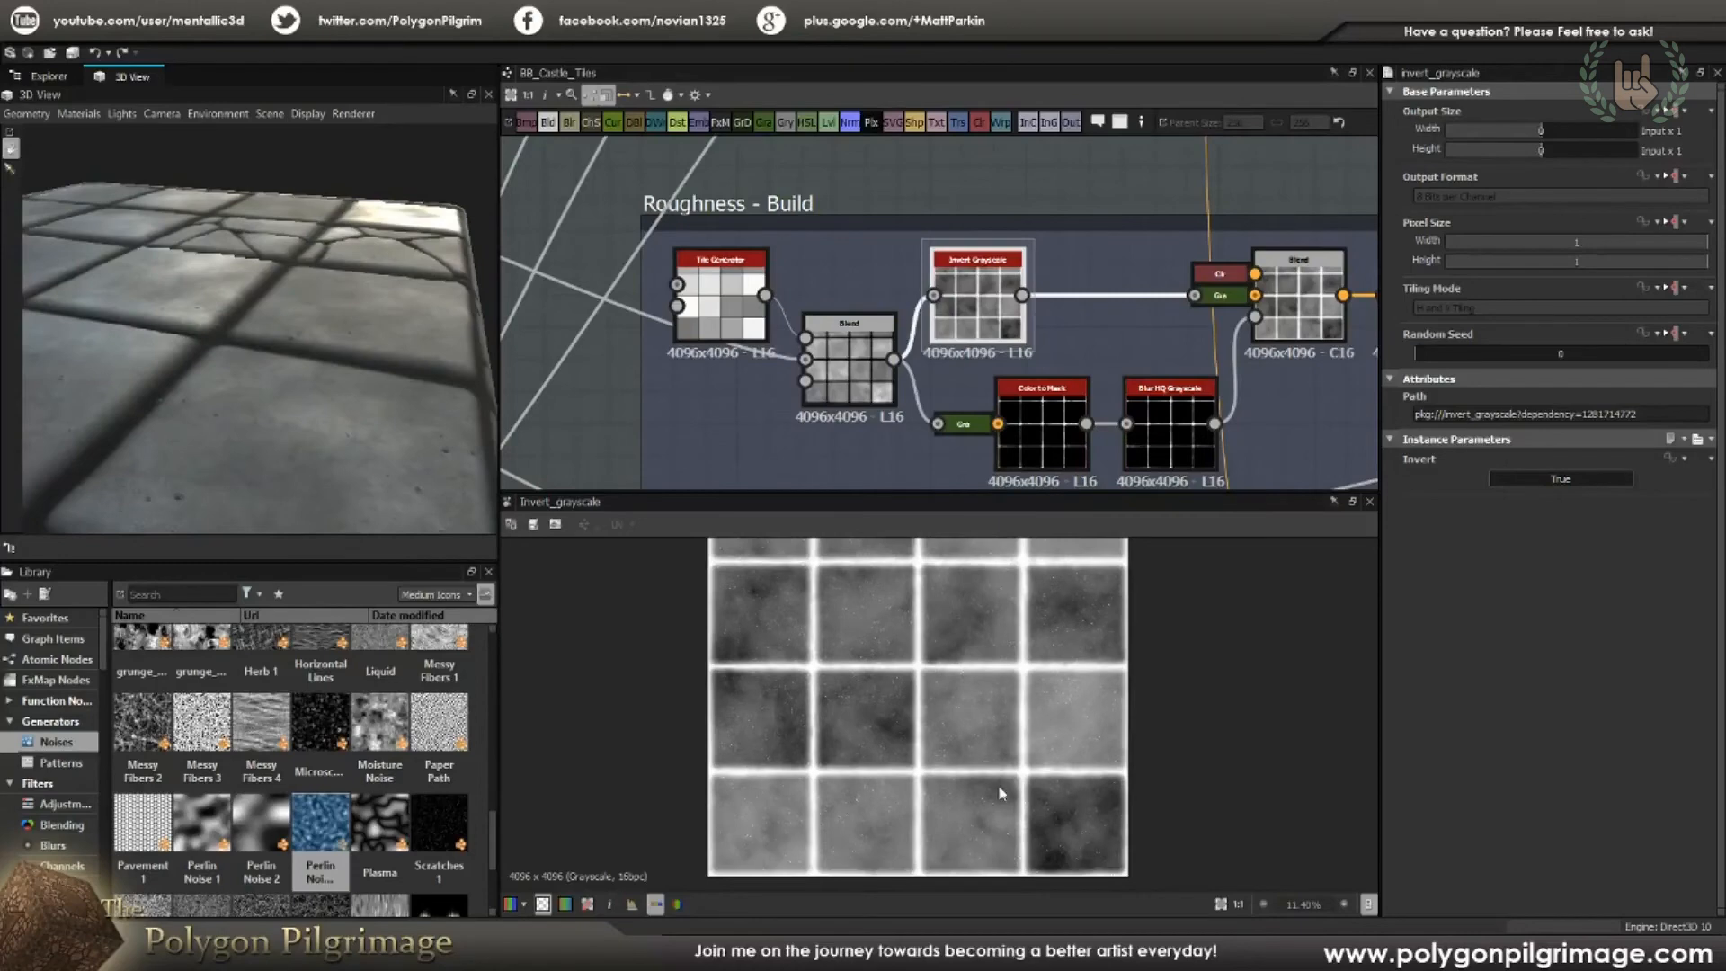
{"action": "scroll", "coordinate": [840, 716], "scroll_direction": "up", "scroll_amount": 5}
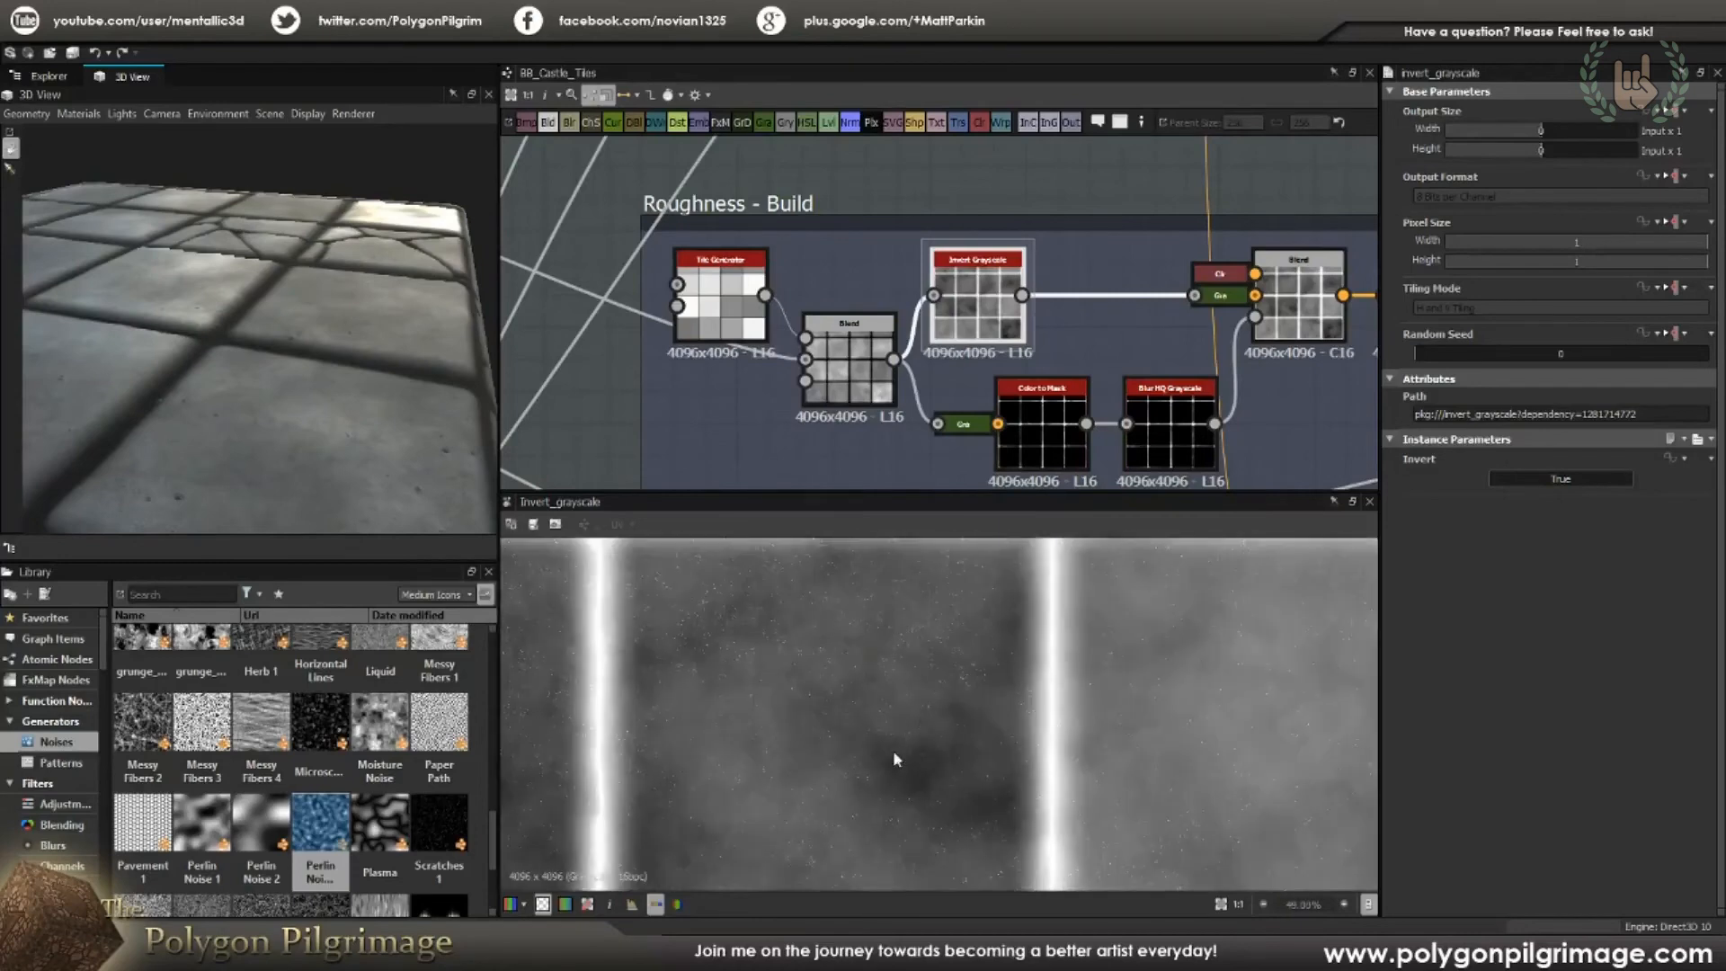
{"action": "scroll", "coordinate": [901, 730], "scroll_direction": "down", "scroll_amount": 4}
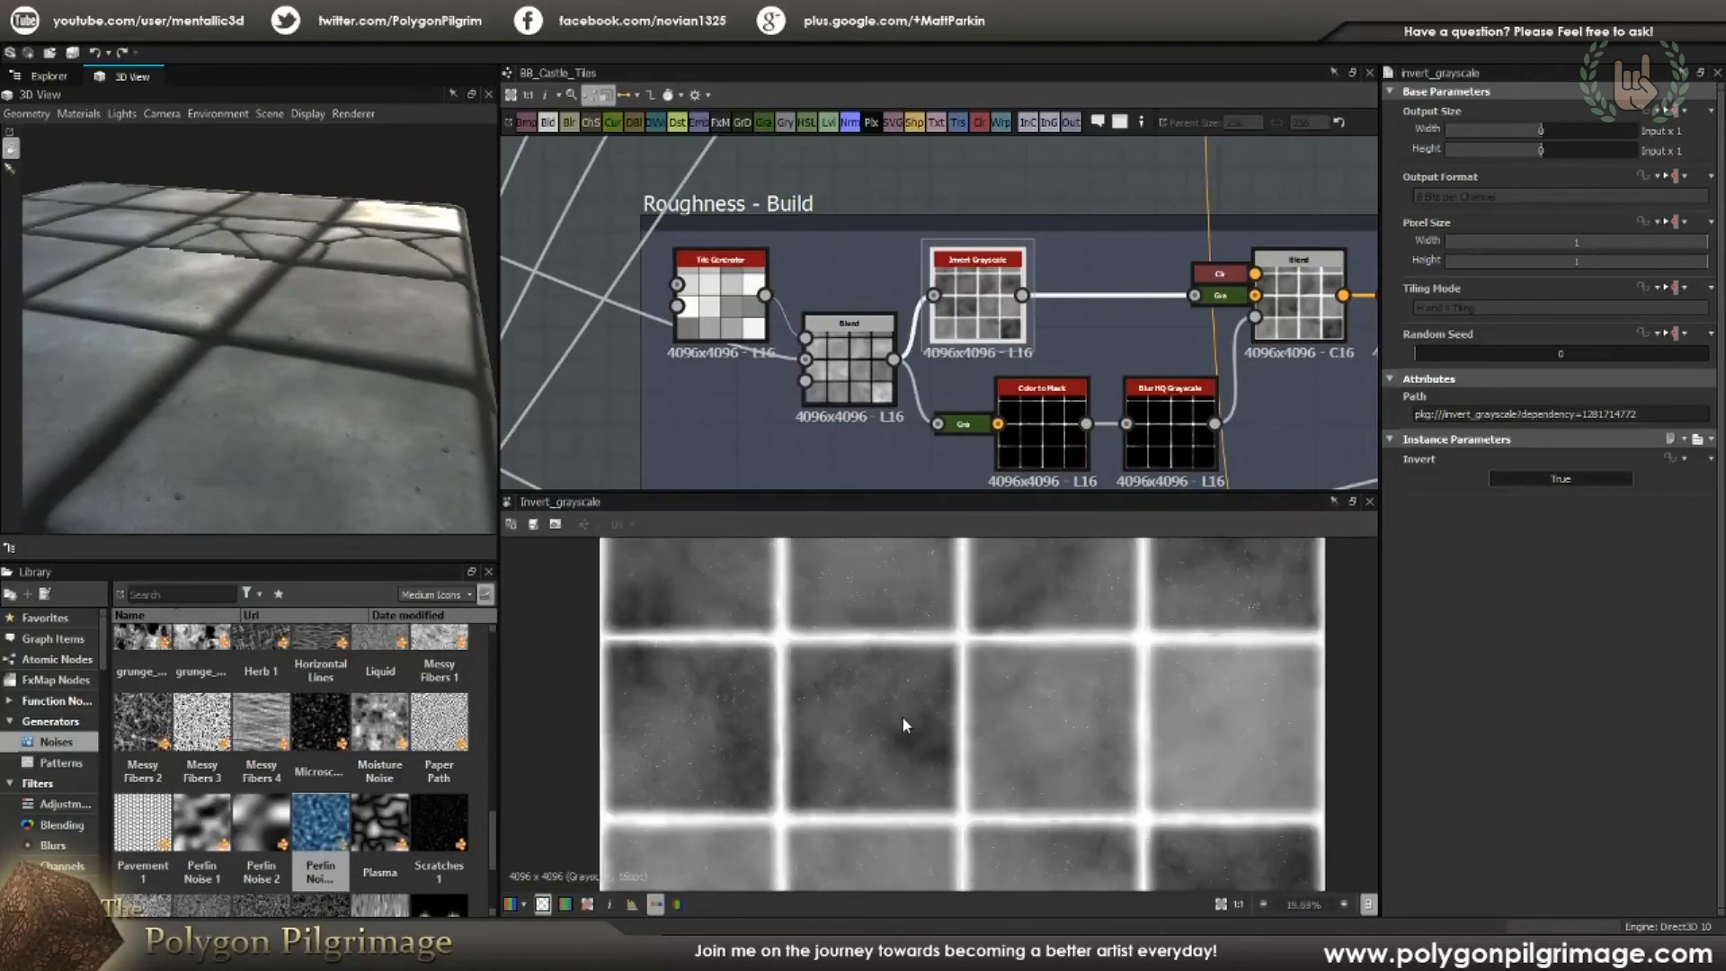
Step: Preview the Color to Mask node and inspect the isolated tile seams at an intersection
{"action": "middle_click_drag", "start_coordinate": [1089, 382], "coordinate": [901, 340]}
{"action": "double_click", "coordinate": [825, 404]}
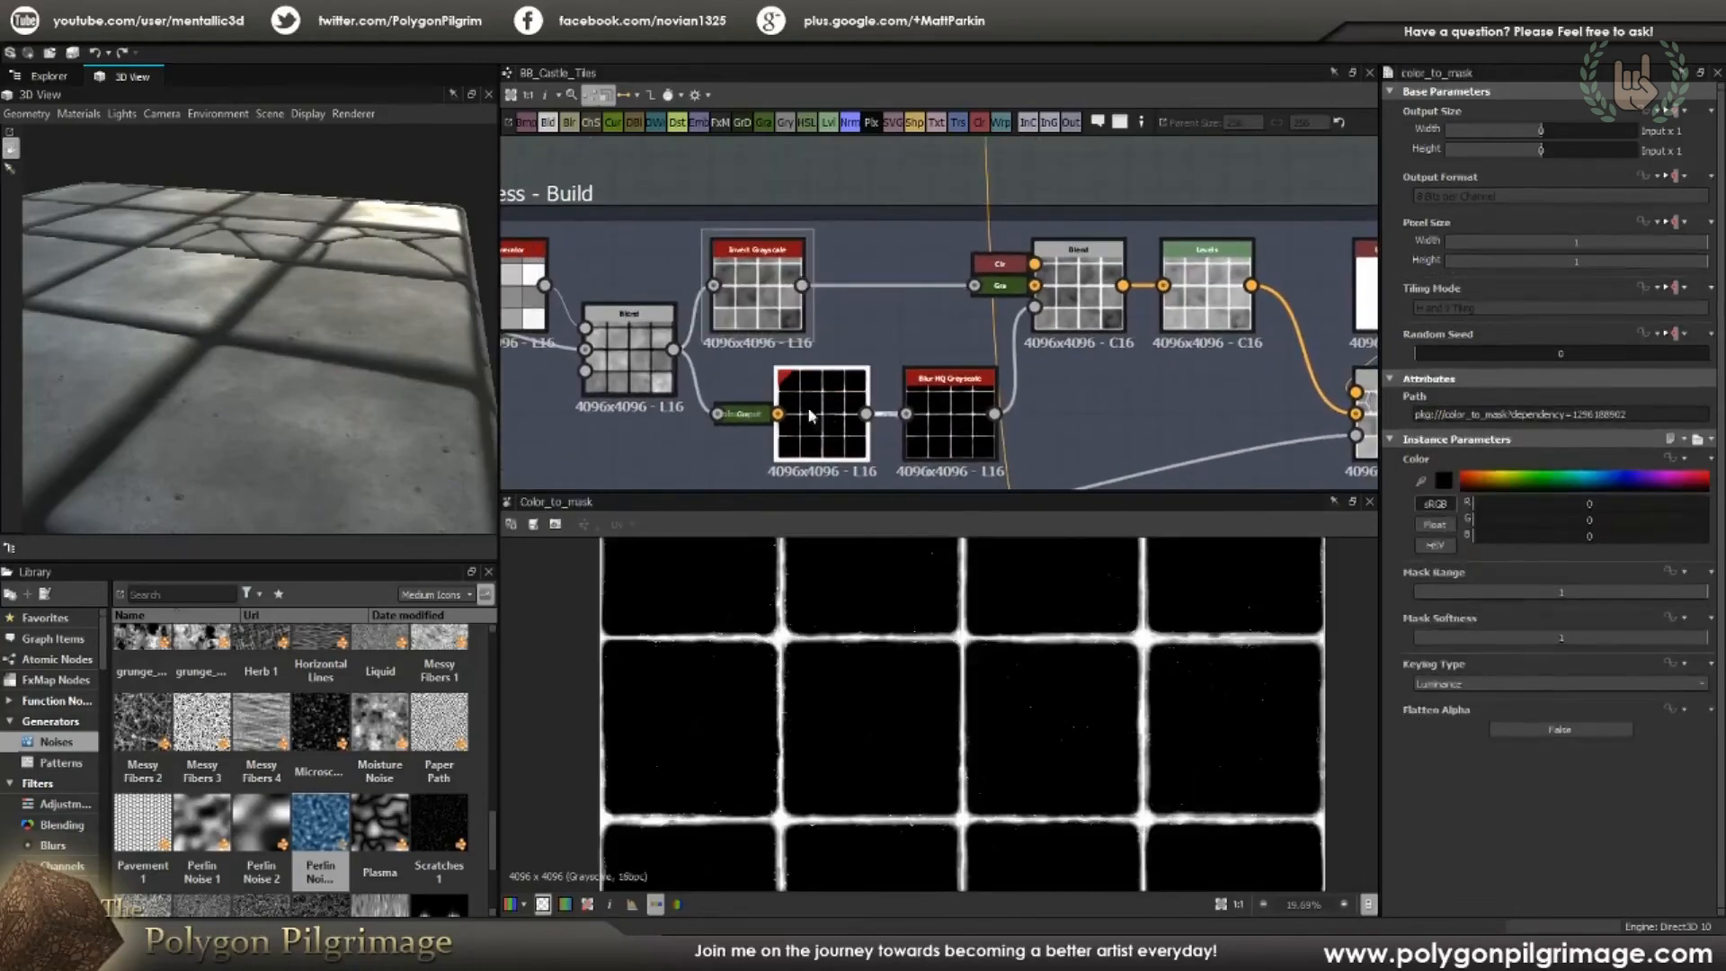
{"action": "scroll", "coordinate": [955, 617], "scroll_direction": "up", "scroll_amount": 4}
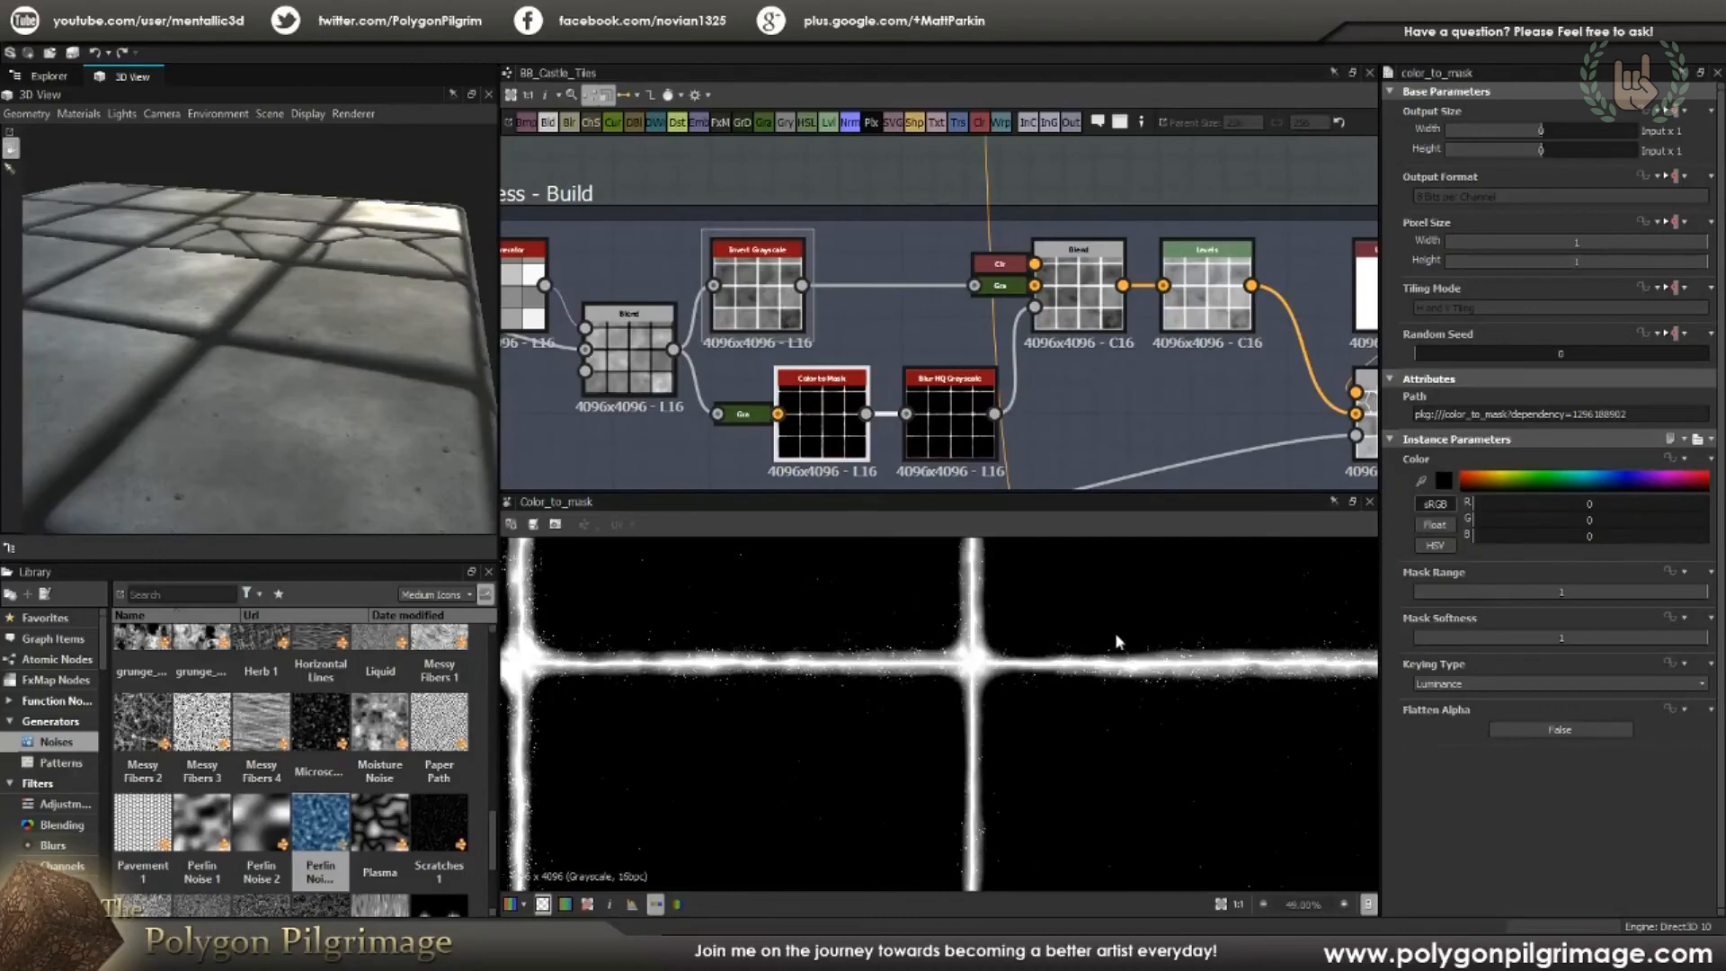
{"action": "scroll", "coordinate": [982, 716], "scroll_direction": "up", "scroll_amount": 2}
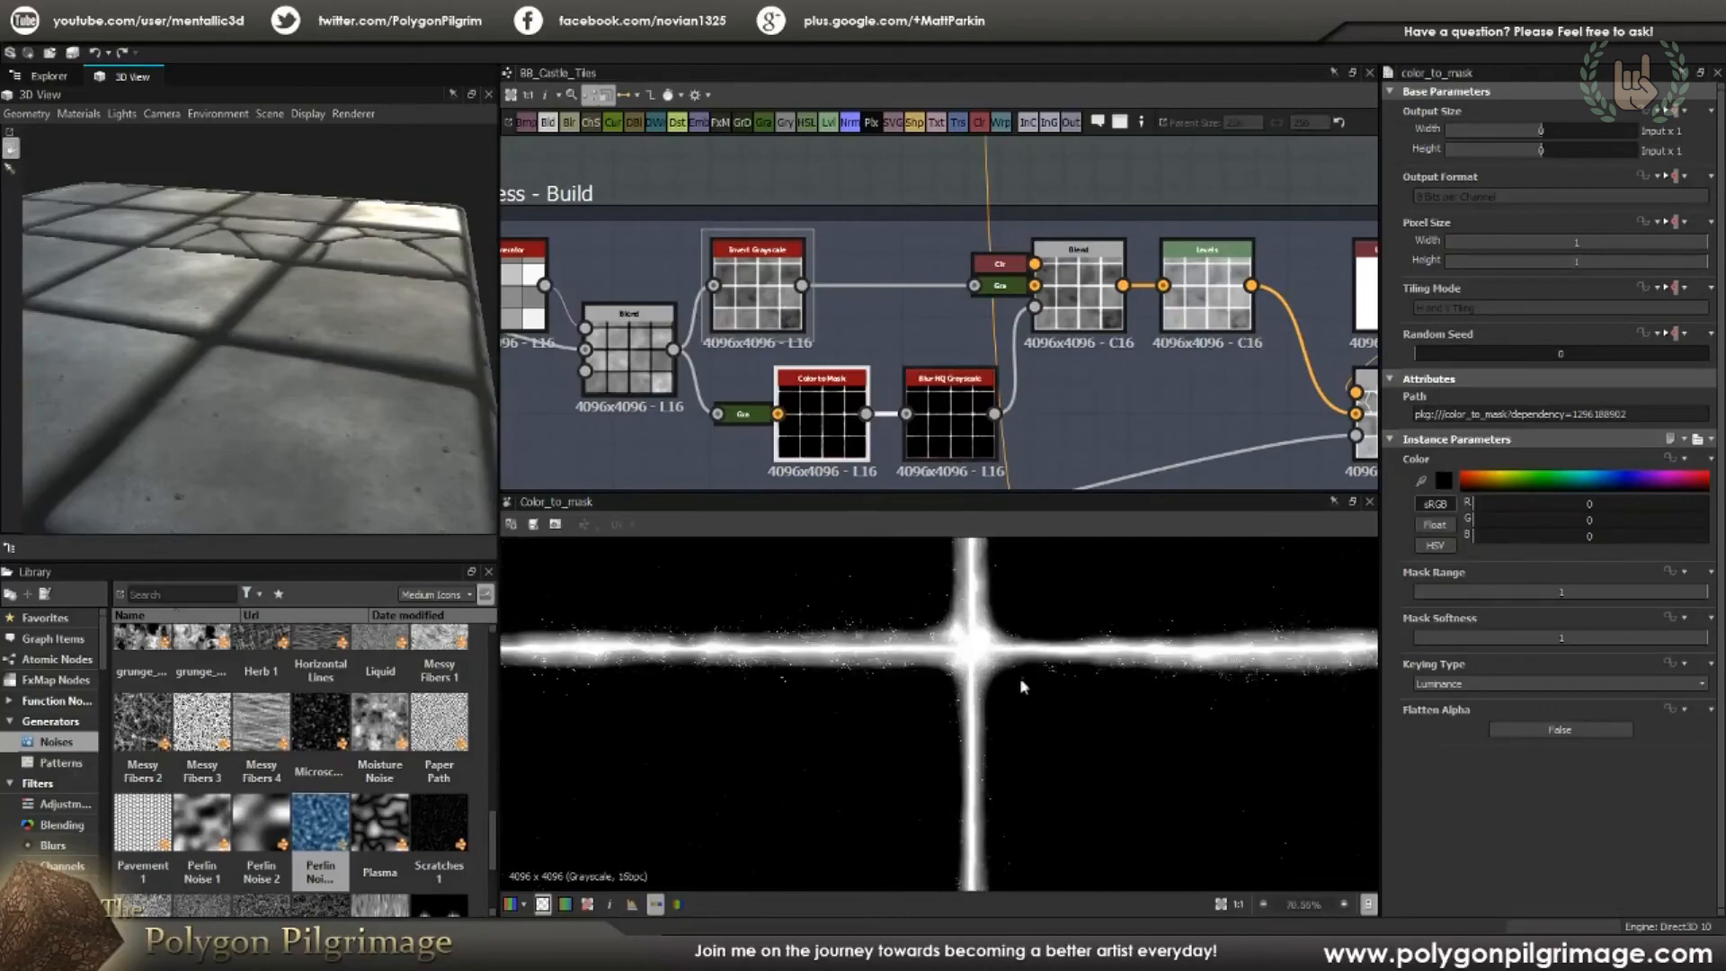
{"action": "scroll", "coordinate": [971, 724], "scroll_direction": "up", "scroll_amount": 2}
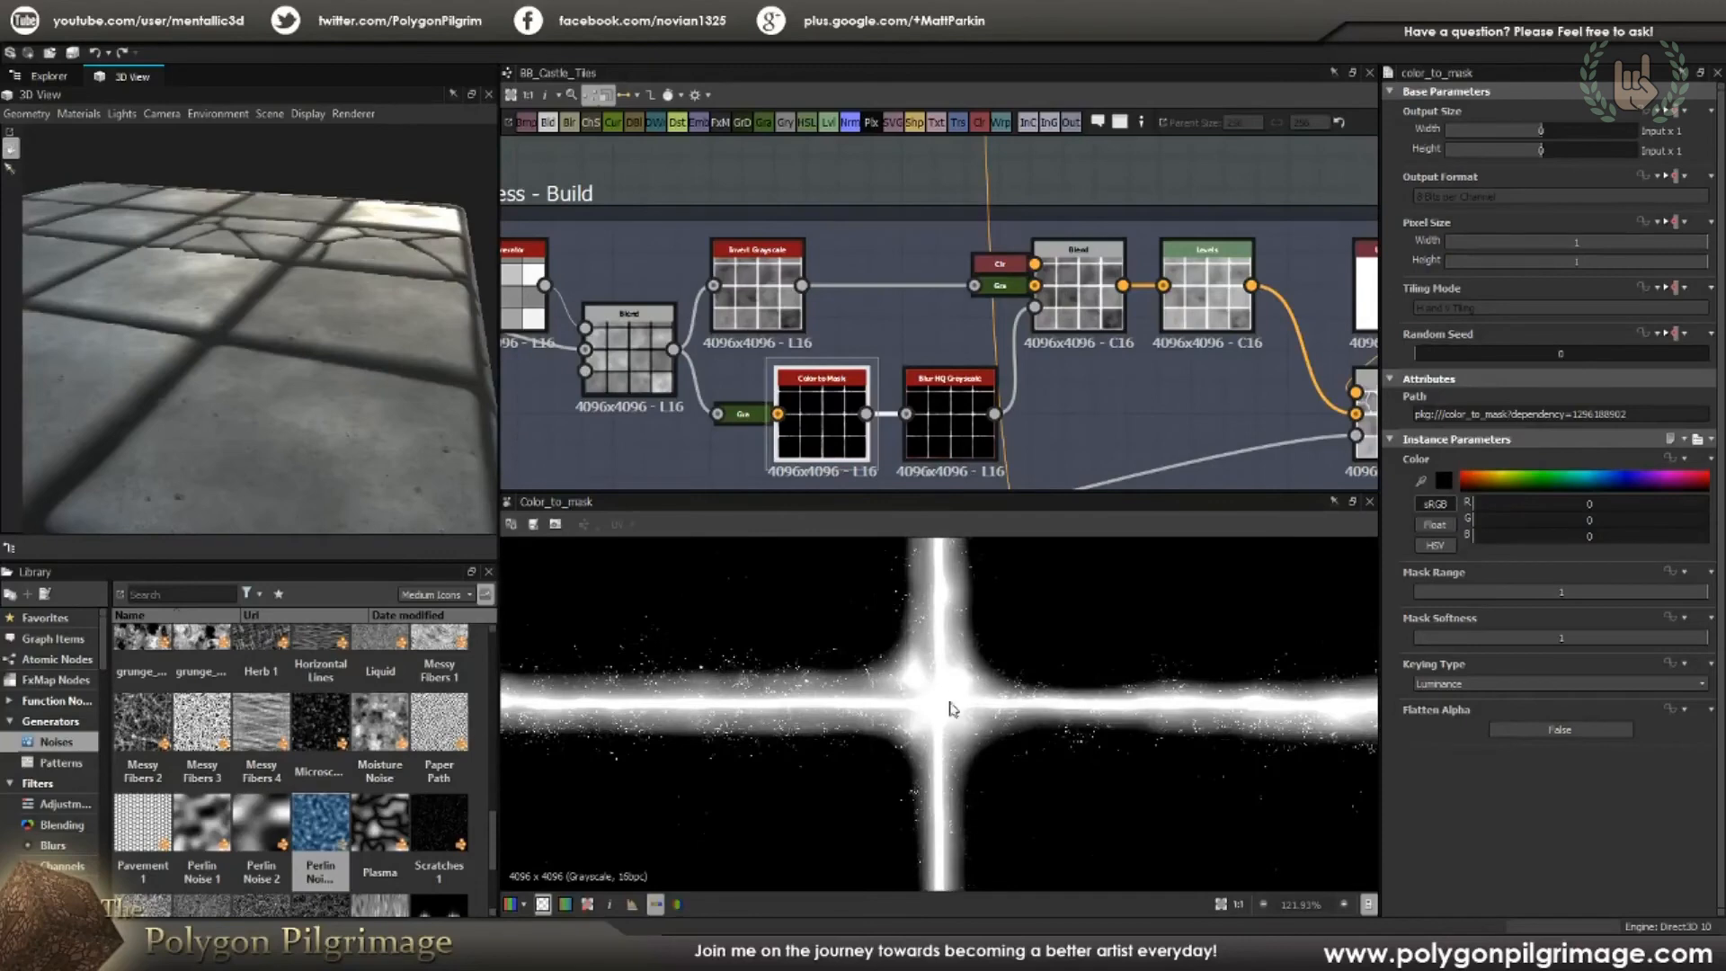
Step: Preview the Blur HQ Grayscale node, review its Intensity and Quality, and check the blurred seams against the Blend it feeds
{"action": "left_click", "coordinate": [952, 390]}
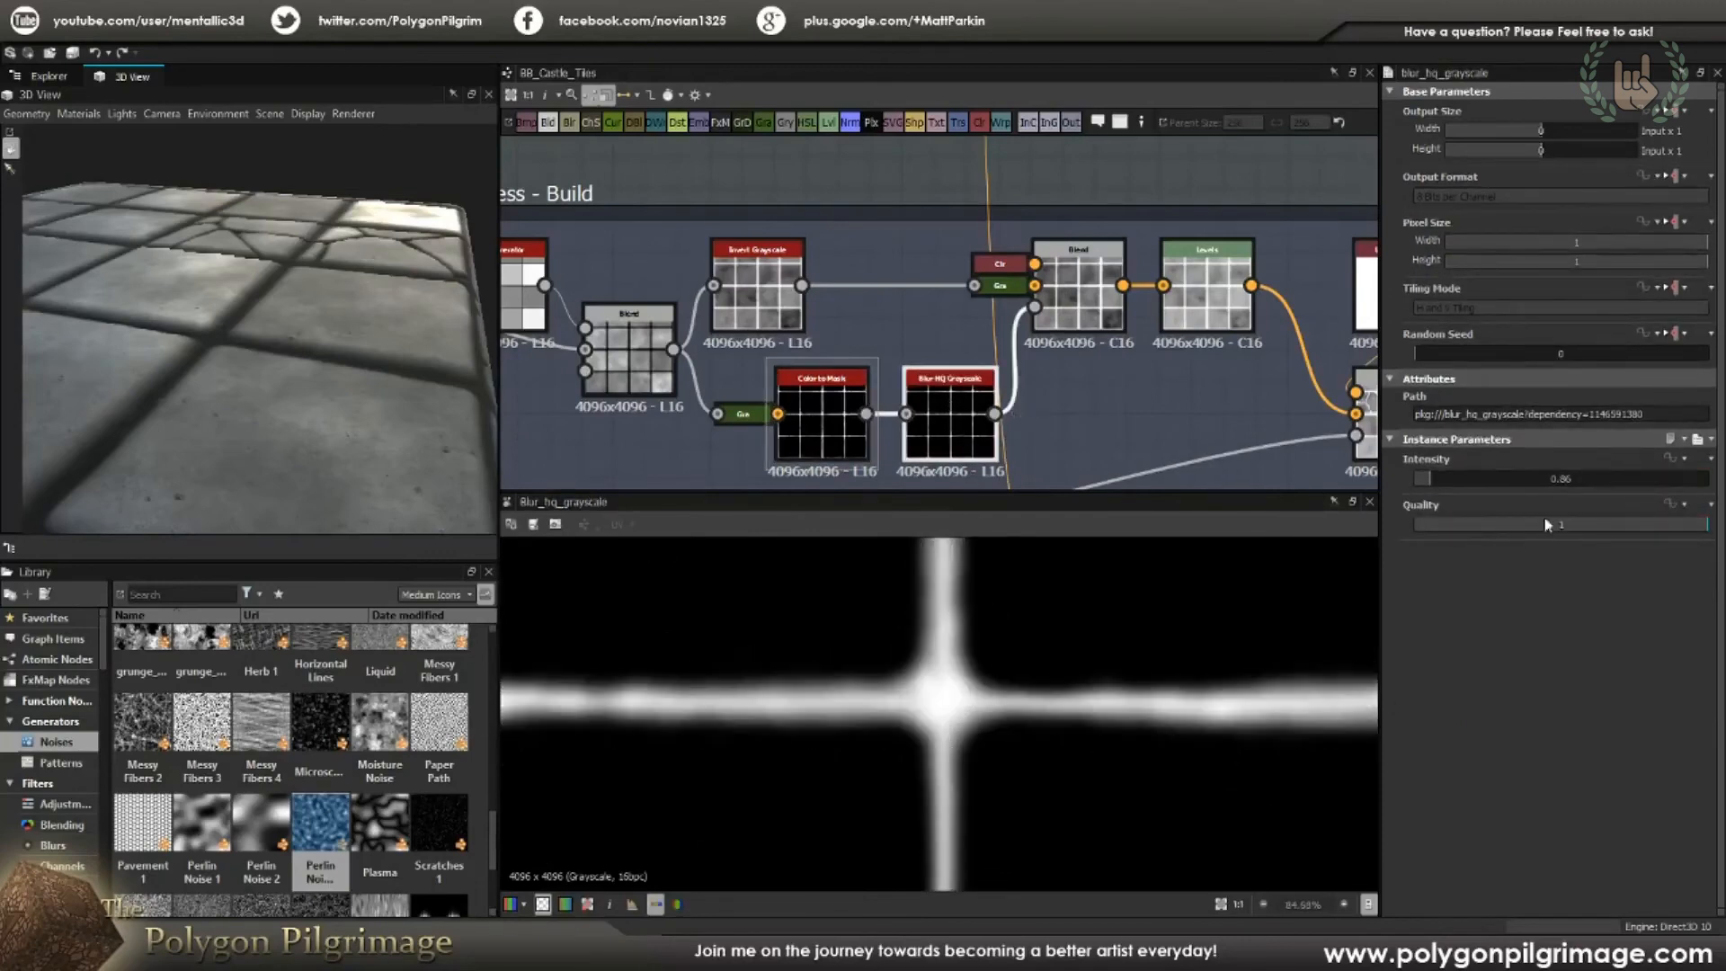
{"action": "scroll", "coordinate": [988, 675], "scroll_direction": "down", "scroll_amount": 7}
{"action": "middle_click_drag", "start_coordinate": [1074, 670], "coordinate": [1028, 746]}
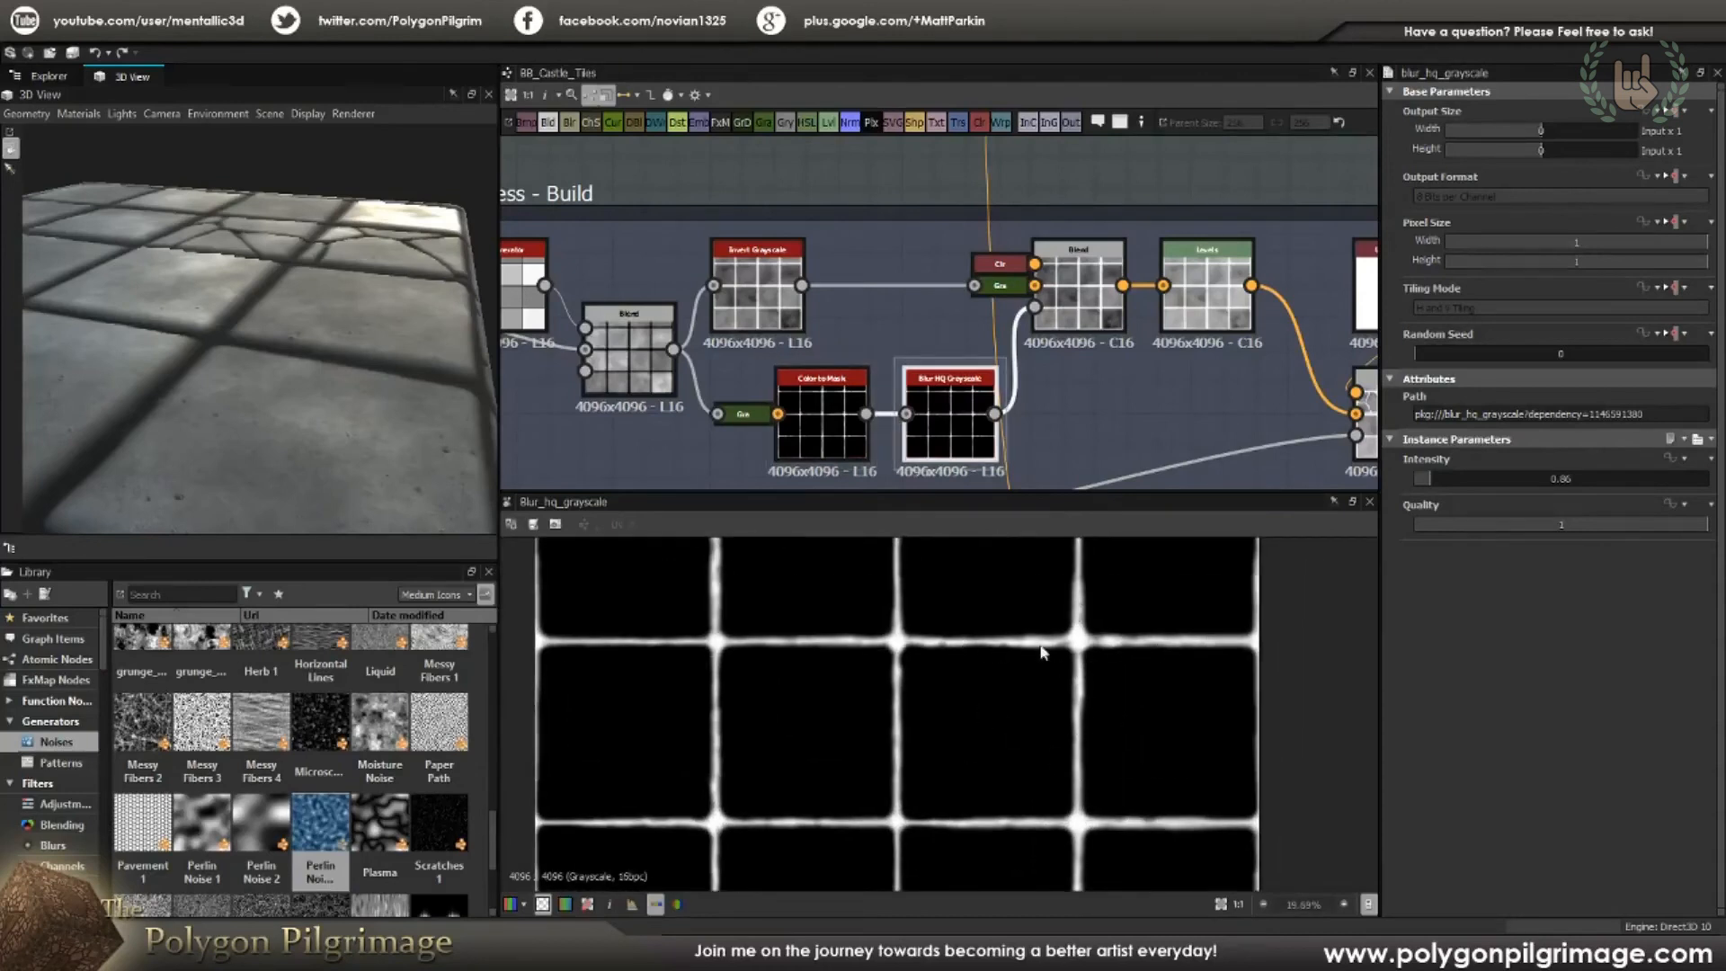
{"action": "scroll", "coordinate": [953, 654], "scroll_direction": "down", "scroll_amount": 2}
{"action": "scroll", "coordinate": [908, 652], "scroll_direction": "up", "scroll_amount": 5}
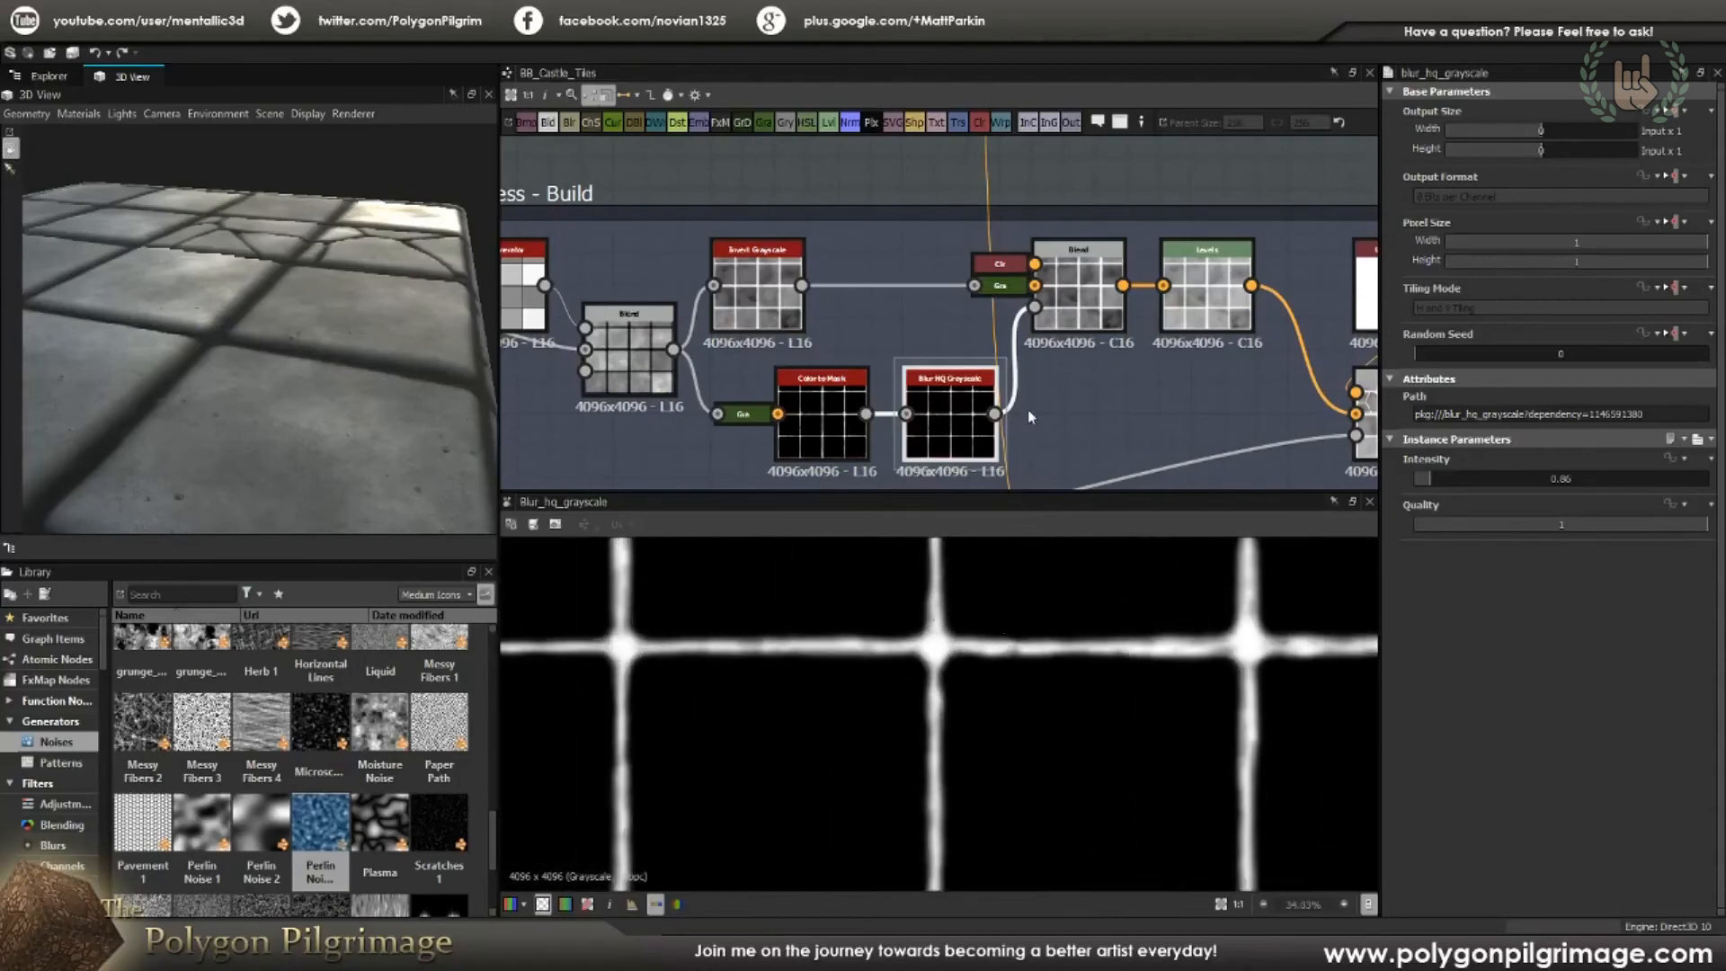
{"action": "double_click", "coordinate": [1079, 287]}
{"action": "scroll", "coordinate": [1011, 620], "scroll_direction": "down", "scroll_amount": 4}
{"action": "left_click", "coordinate": [999, 264]}
{"action": "left_click_drag", "start_coordinate": [1000, 263], "coordinate": [859, 236]}
{"action": "key", "text": "ctrl+z"}
Step: Compare the blurred seam mask and the Invert Grayscale result with the Blend node that combines them
{"action": "double_click", "coordinate": [951, 423]}
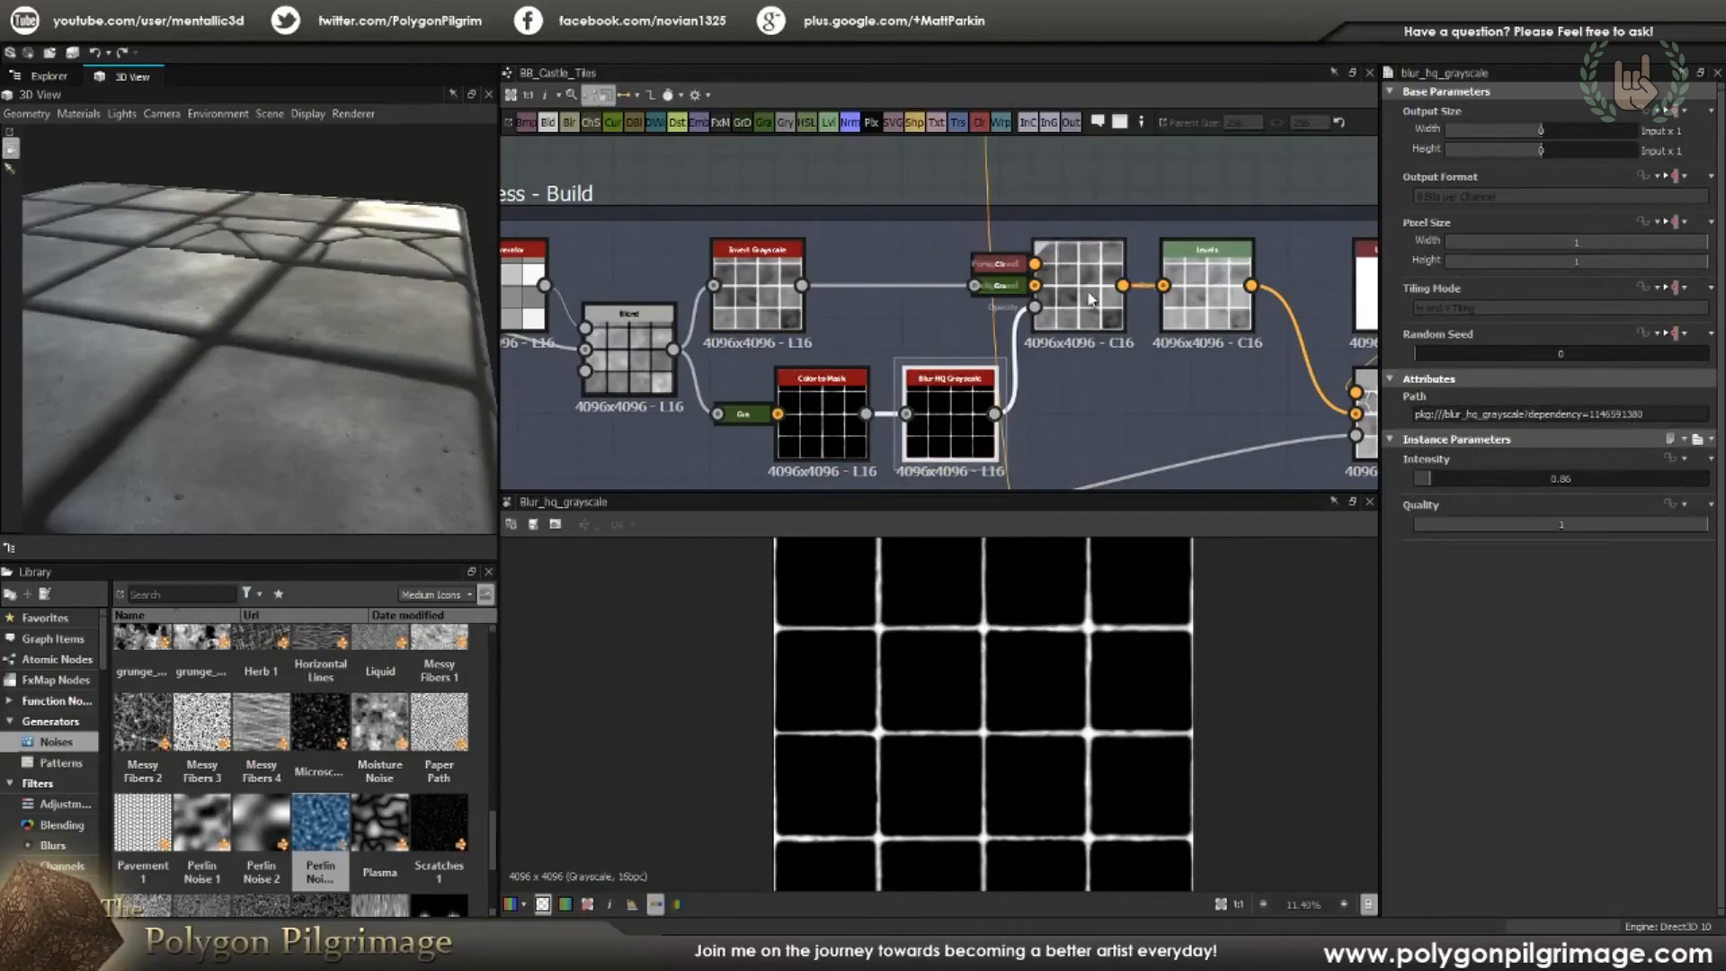
{"action": "double_click", "coordinate": [764, 292]}
{"action": "scroll", "coordinate": [998, 579], "scroll_direction": "up", "scroll_amount": 6}
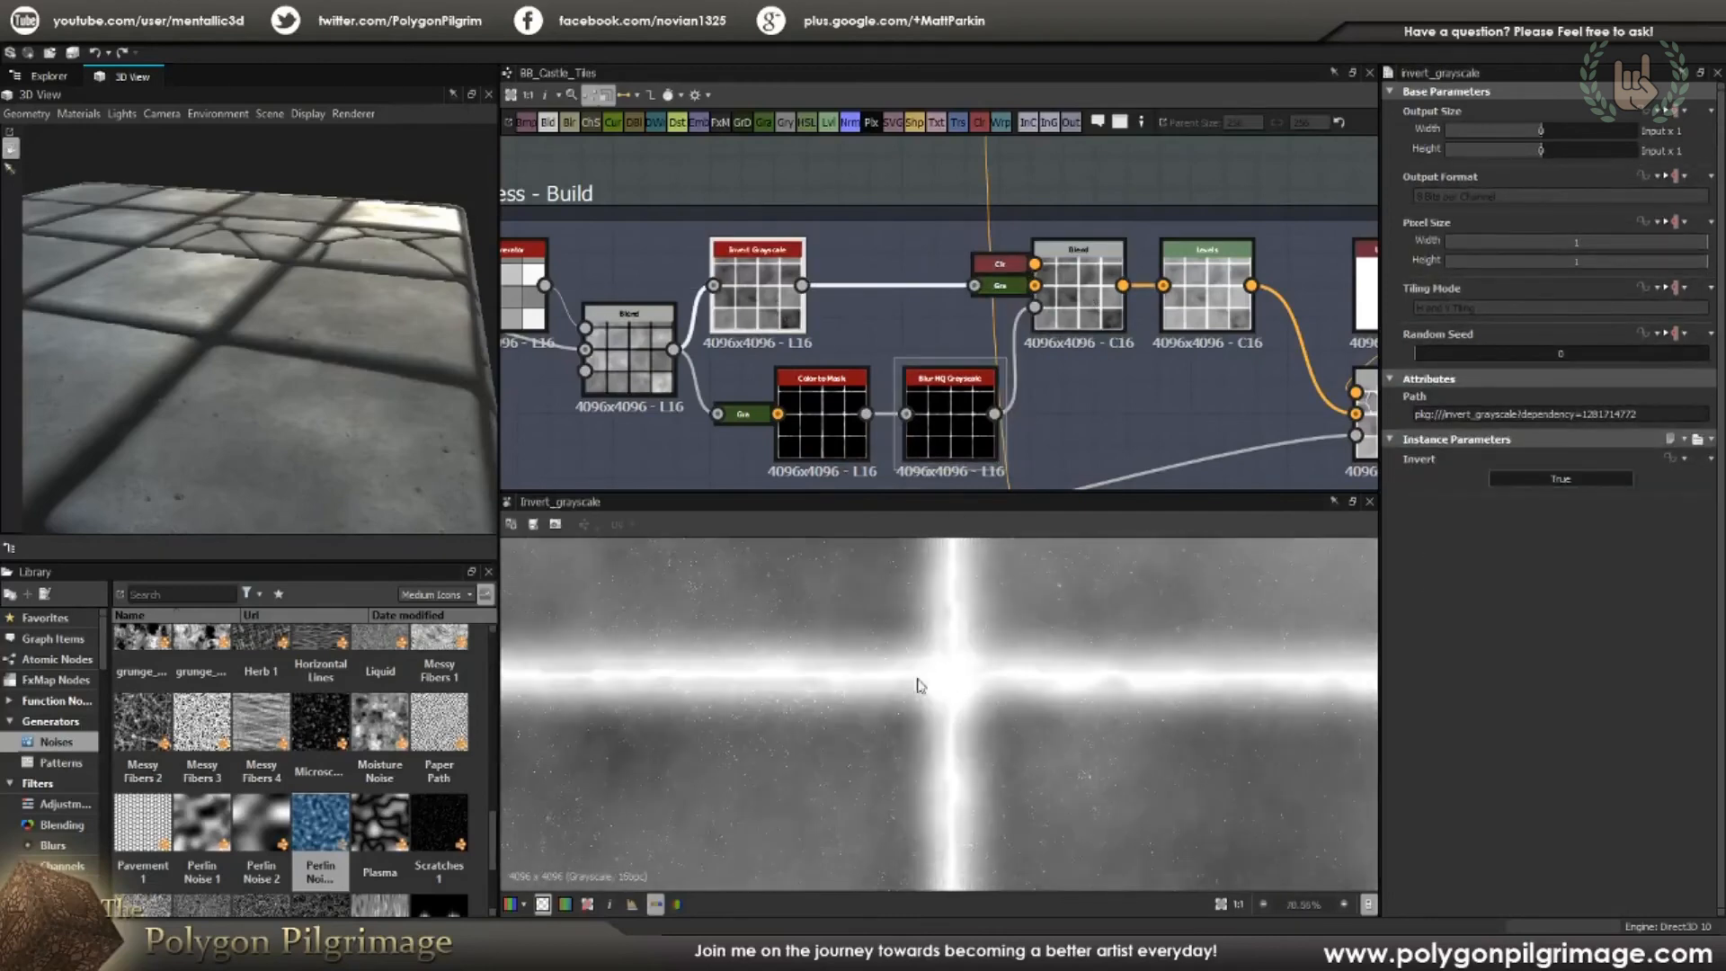
{"action": "double_click", "coordinate": [1101, 311]}
{"action": "scroll", "coordinate": [994, 724], "scroll_direction": "down", "scroll_amount": 6}
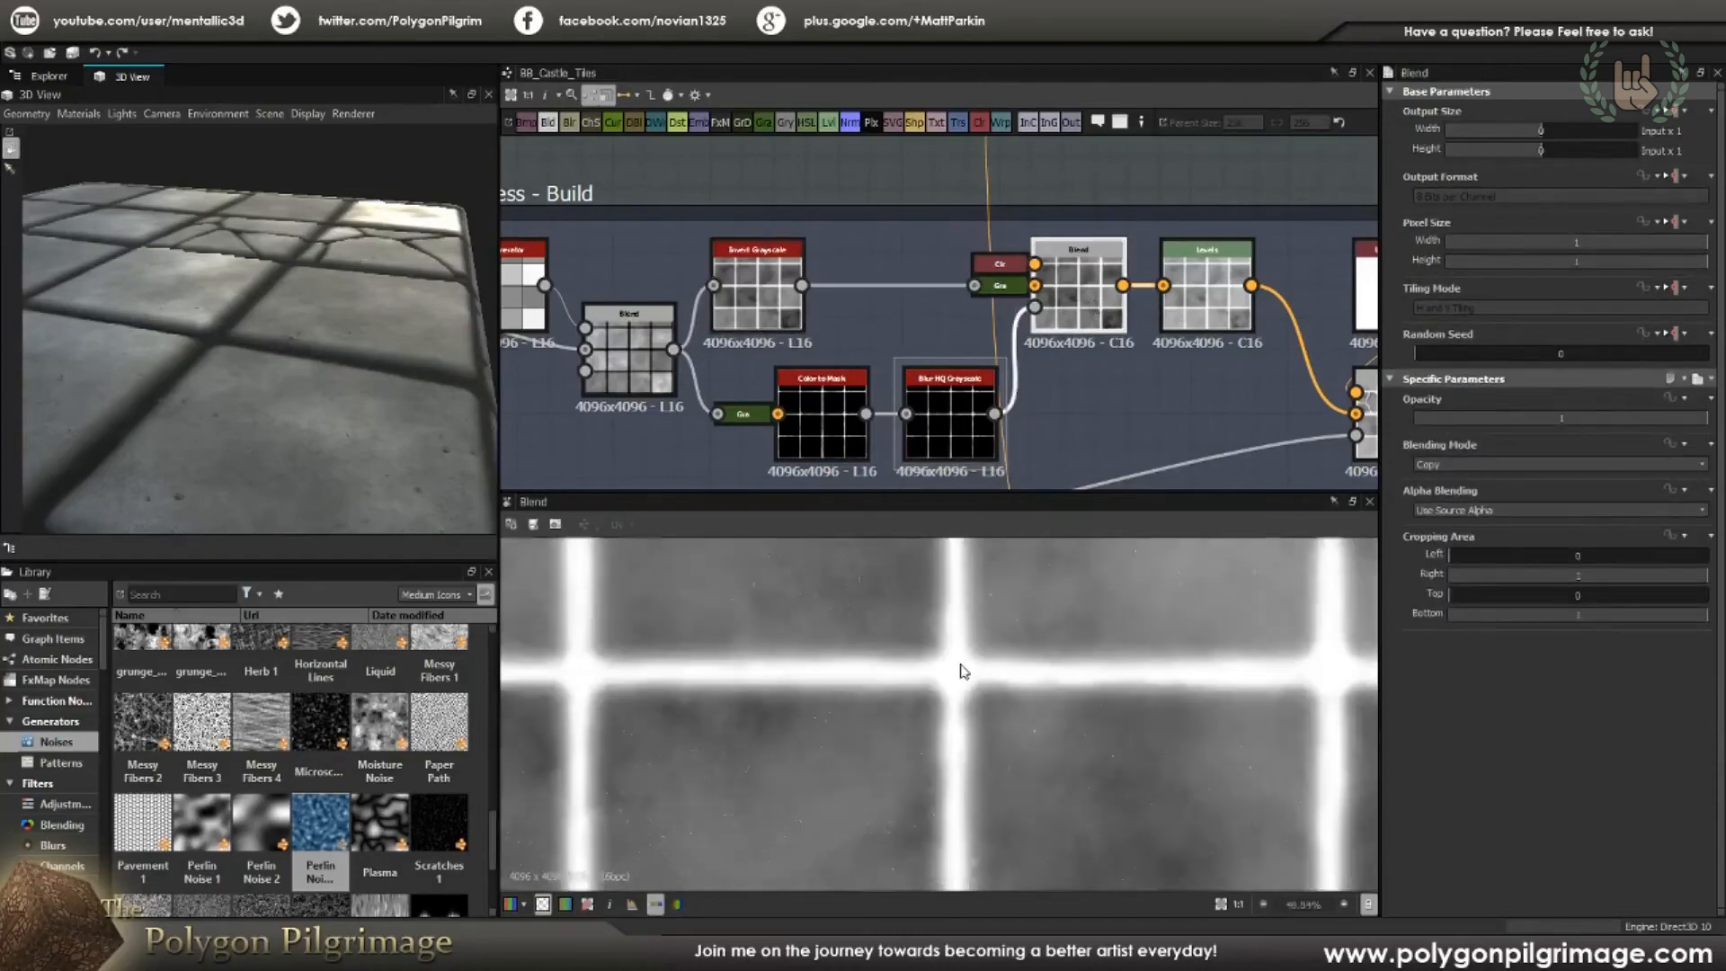
Step: Preview the Levels node after the seam Blend, review its histogram, and follow its output to the frame's last Blend
{"action": "middle_click_drag", "start_coordinate": [1074, 364], "coordinate": [881, 354]}
{"action": "double_click", "coordinate": [1019, 301]}
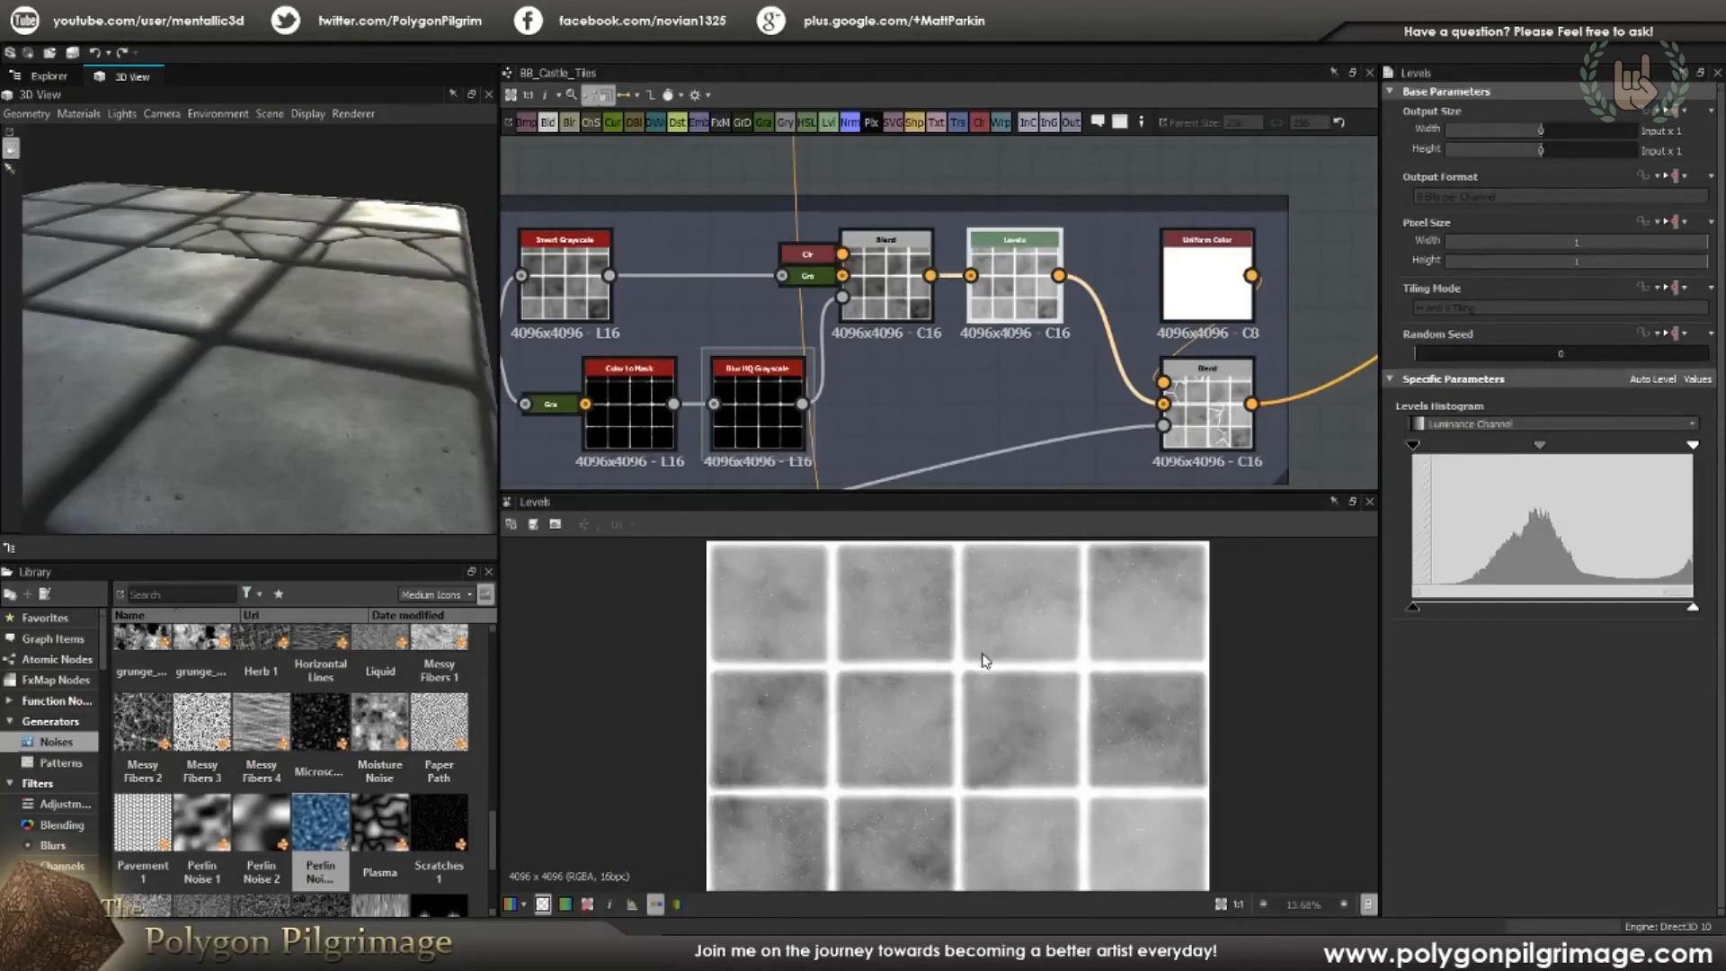
{"action": "scroll", "coordinate": [996, 698], "scroll_direction": "down", "scroll_amount": 2}
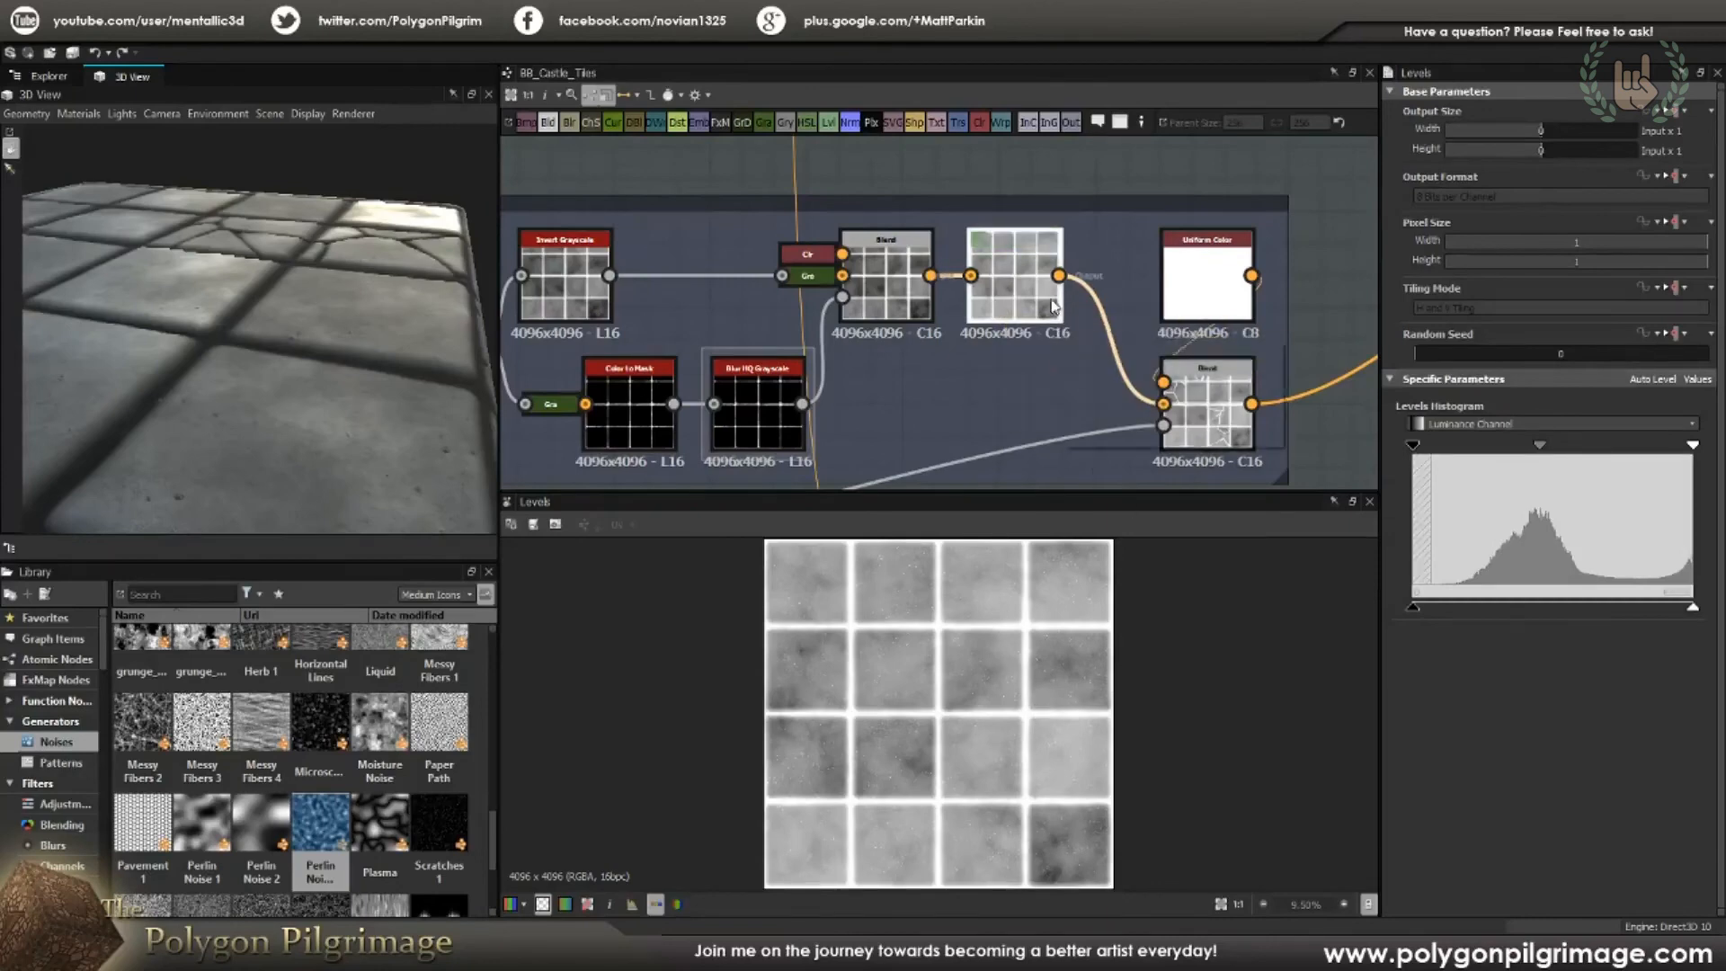
{"action": "middle_click_drag", "start_coordinate": [1209, 298], "coordinate": [1086, 271]}
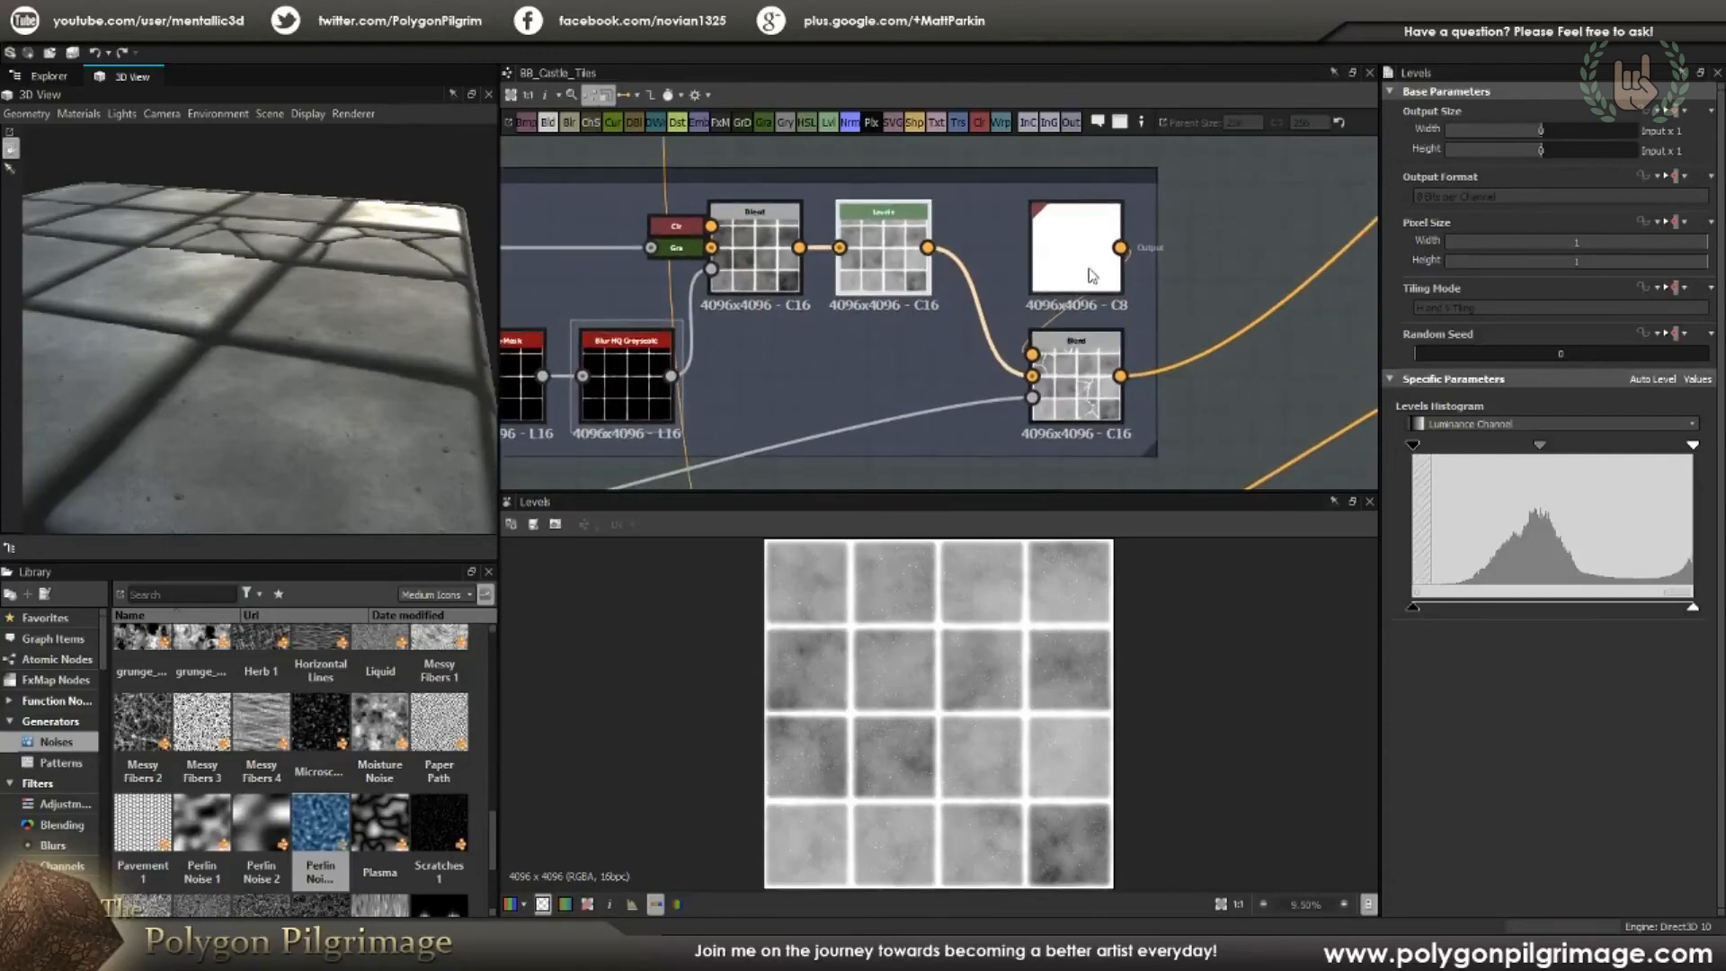
Step: Preview the last Blend in the Roughness - Build frame, trace its links, and inspect how the cracks overlay the tiles
{"action": "double_click", "coordinate": [1090, 256]}
{"action": "double_click", "coordinate": [1089, 381]}
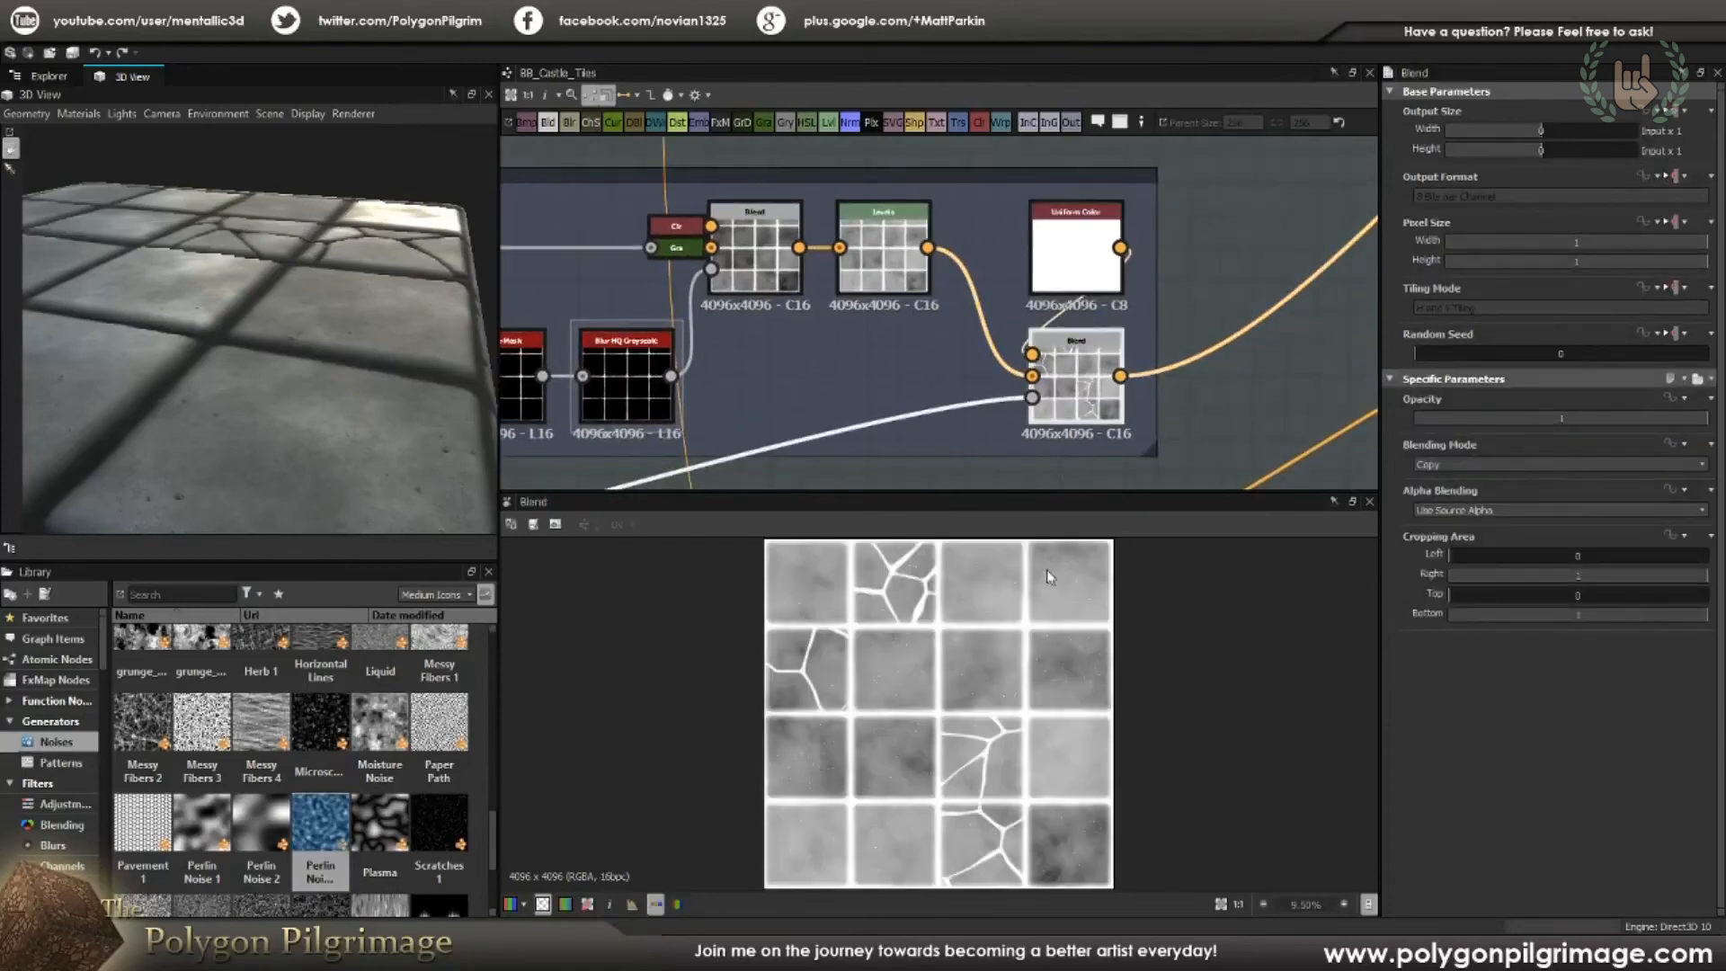
{"action": "scroll", "coordinate": [966, 337], "scroll_direction": "down", "scroll_amount": 2}
{"action": "scroll", "coordinate": [965, 339], "scroll_direction": "down", "scroll_amount": 1}
{"action": "middle_click_drag", "start_coordinate": [865, 454], "coordinate": [953, 283]}
{"action": "middle_click_drag", "start_coordinate": [718, 352], "coordinate": [1232, 231]}
{"action": "middle_click_drag", "start_coordinate": [881, 307], "coordinate": [917, 320]}
{"action": "middle_click_drag", "start_coordinate": [1314, 199], "coordinate": [962, 335]}
{"action": "middle_click_drag", "start_coordinate": [1329, 237], "coordinate": [959, 342]}
{"action": "scroll", "coordinate": [960, 341], "scroll_direction": "up", "scroll_amount": 3}
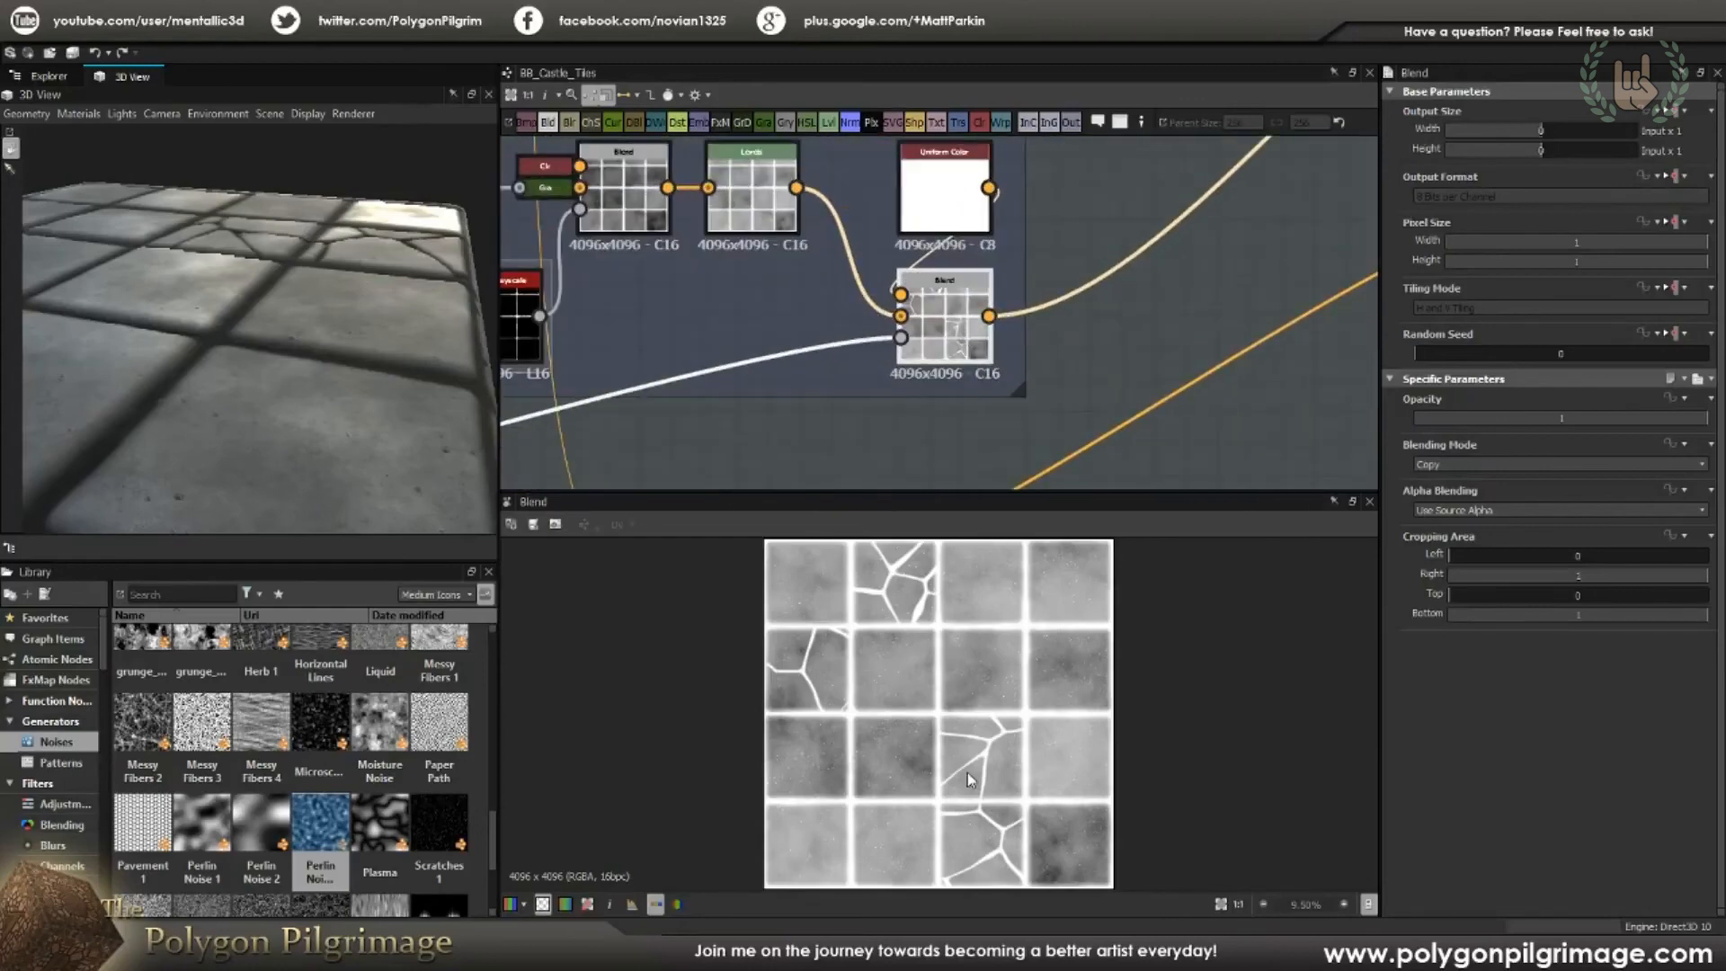
{"action": "scroll", "coordinate": [954, 742], "scroll_direction": "up", "scroll_amount": 1}
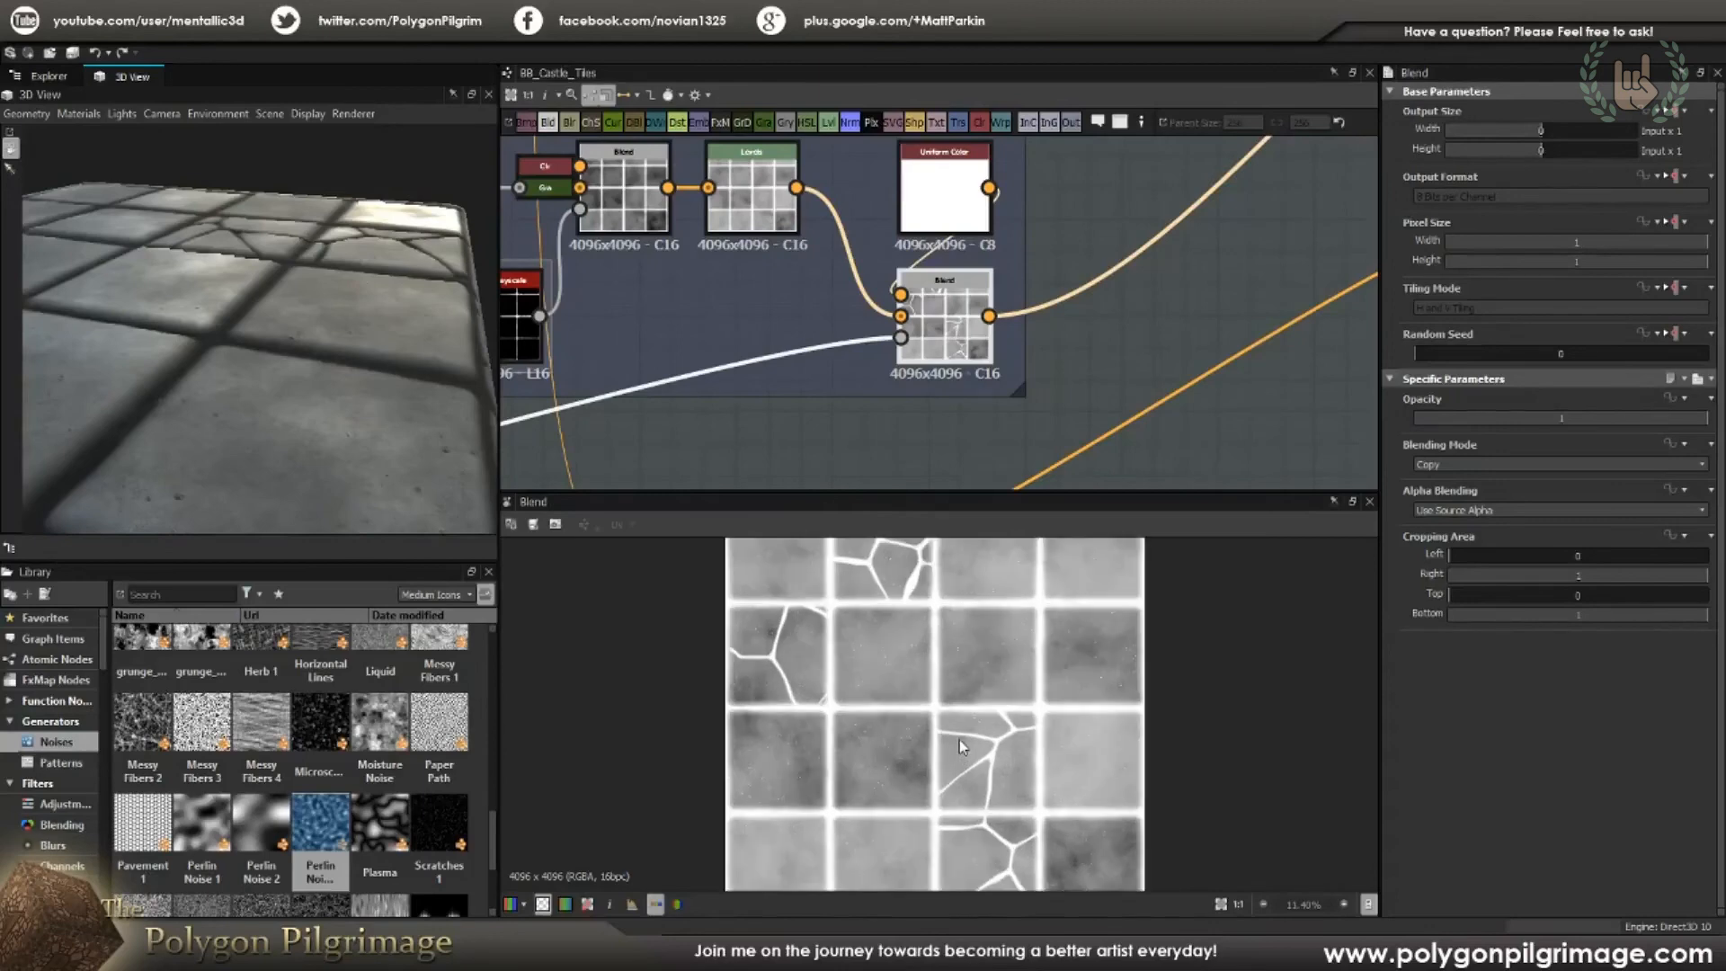
{"action": "scroll", "coordinate": [959, 739], "scroll_direction": "down", "scroll_amount": 4}
Step: Preview the Blend after the Tile Generator in Height - Build and trace its background input back to the Adding Stones 3 Blend
{"action": "mouse_move", "coordinate": [359, 287]}
{"action": "left_mouse_down"}
{"action": "mouse_move", "coordinate": [474, 279]}
{"action": "mouse_move", "coordinate": [392, 286]}
{"action": "left_mouse_up"}
{"action": "scroll", "coordinate": [1097, 313], "scroll_direction": "down", "scroll_amount": 3}
{"action": "middle_click_drag", "start_coordinate": [1097, 312], "coordinate": [894, 400]}
{"action": "scroll", "coordinate": [934, 378], "scroll_direction": "down", "scroll_amount": 3}
{"action": "middle_click_drag", "start_coordinate": [923, 303], "coordinate": [1037, 218]}
{"action": "scroll", "coordinate": [788, 446], "scroll_direction": "up", "scroll_amount": 2}
{"action": "middle_click_drag", "start_coordinate": [806, 389], "coordinate": [820, 382]}
{"action": "scroll", "coordinate": [819, 383], "scroll_direction": "up", "scroll_amount": 3}
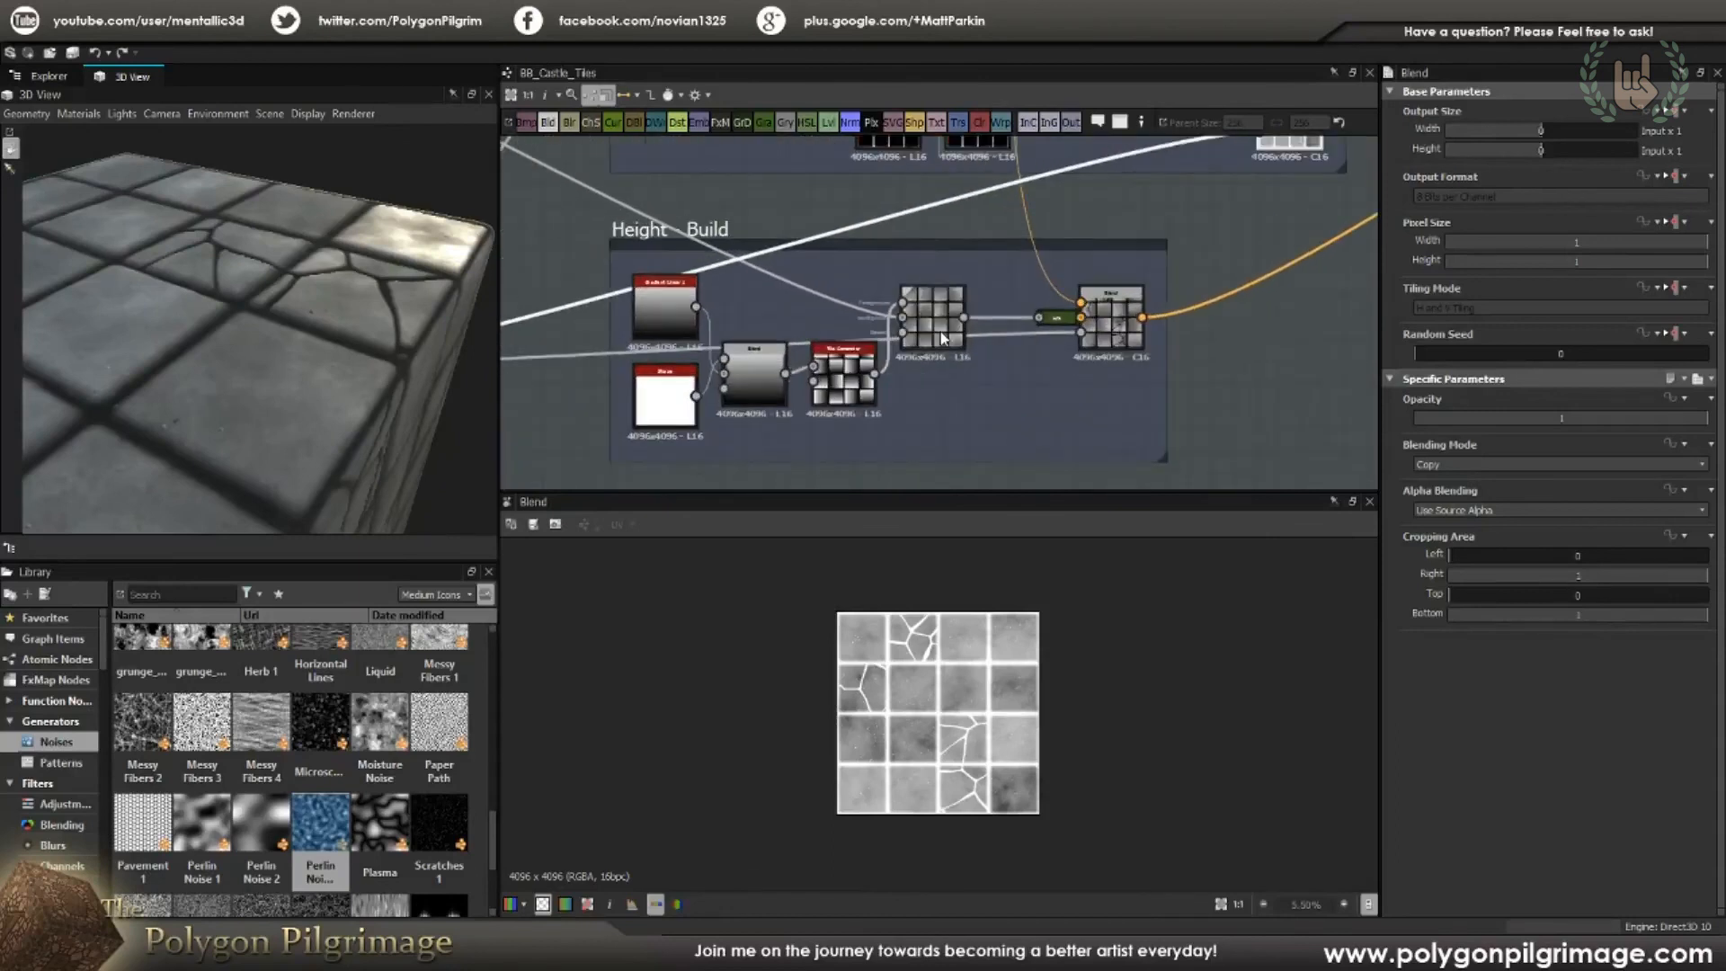
{"action": "left_click", "coordinate": [943, 337]}
{"action": "scroll", "coordinate": [850, 315], "scroll_direction": "down", "scroll_amount": 5}
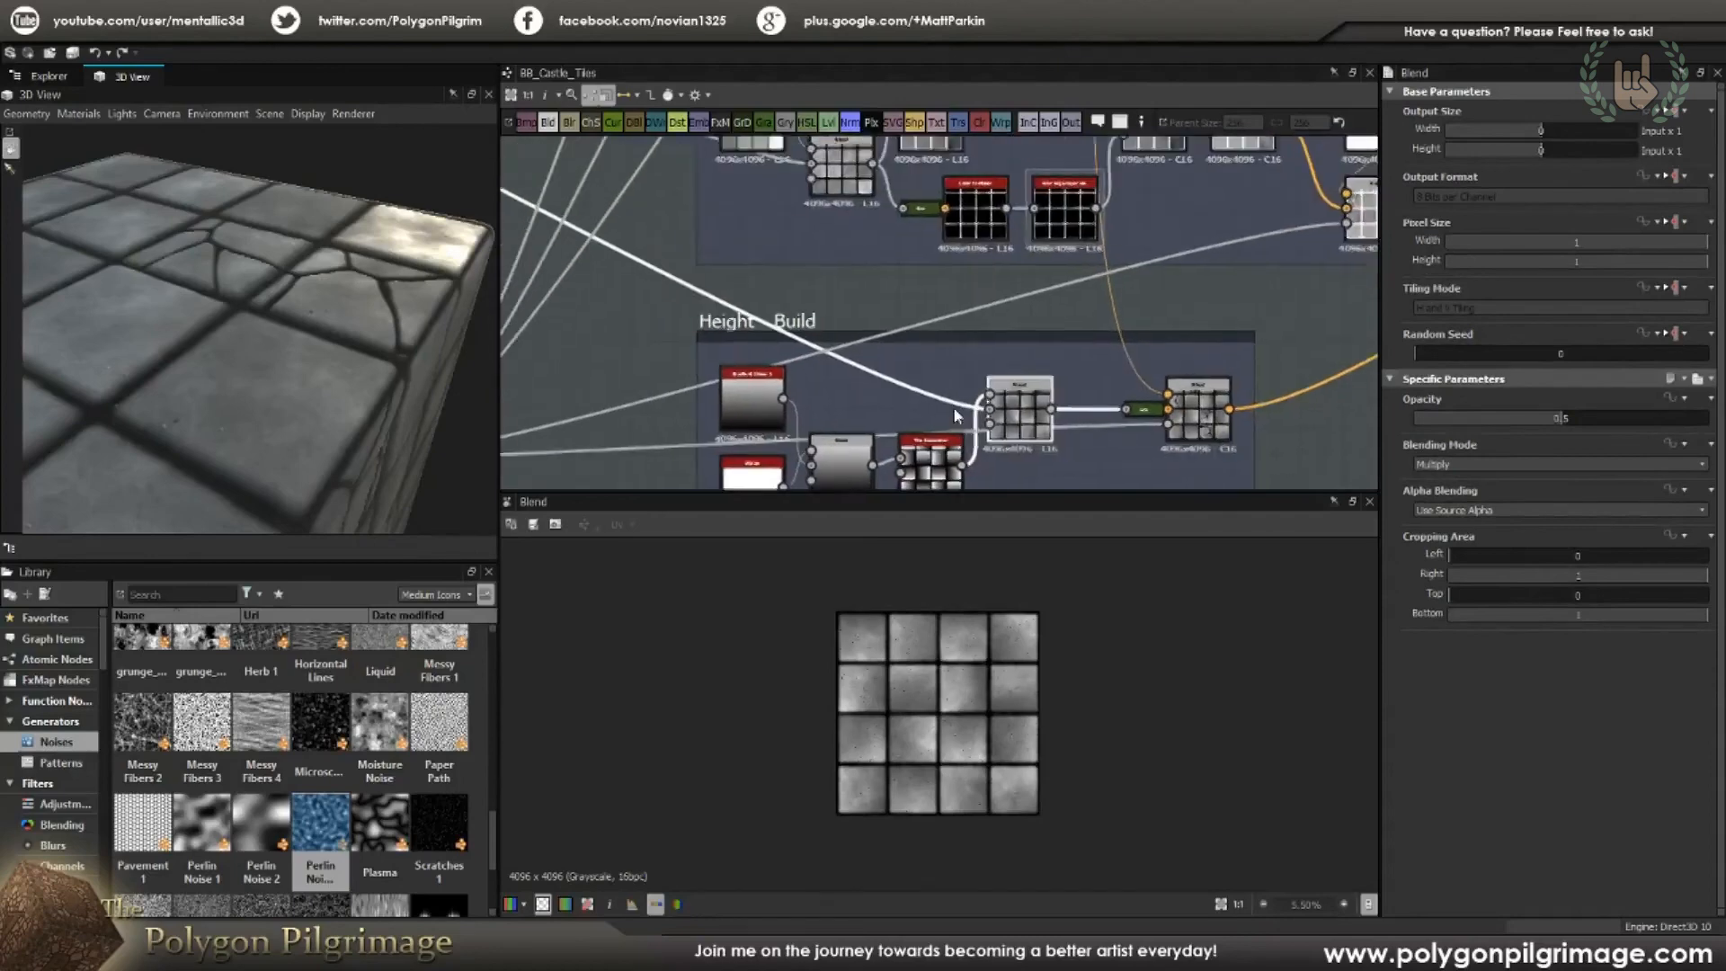
{"action": "scroll", "coordinate": [774, 322], "scroll_direction": "up", "scroll_amount": 5}
{"action": "left_click", "coordinate": [711, 250]}
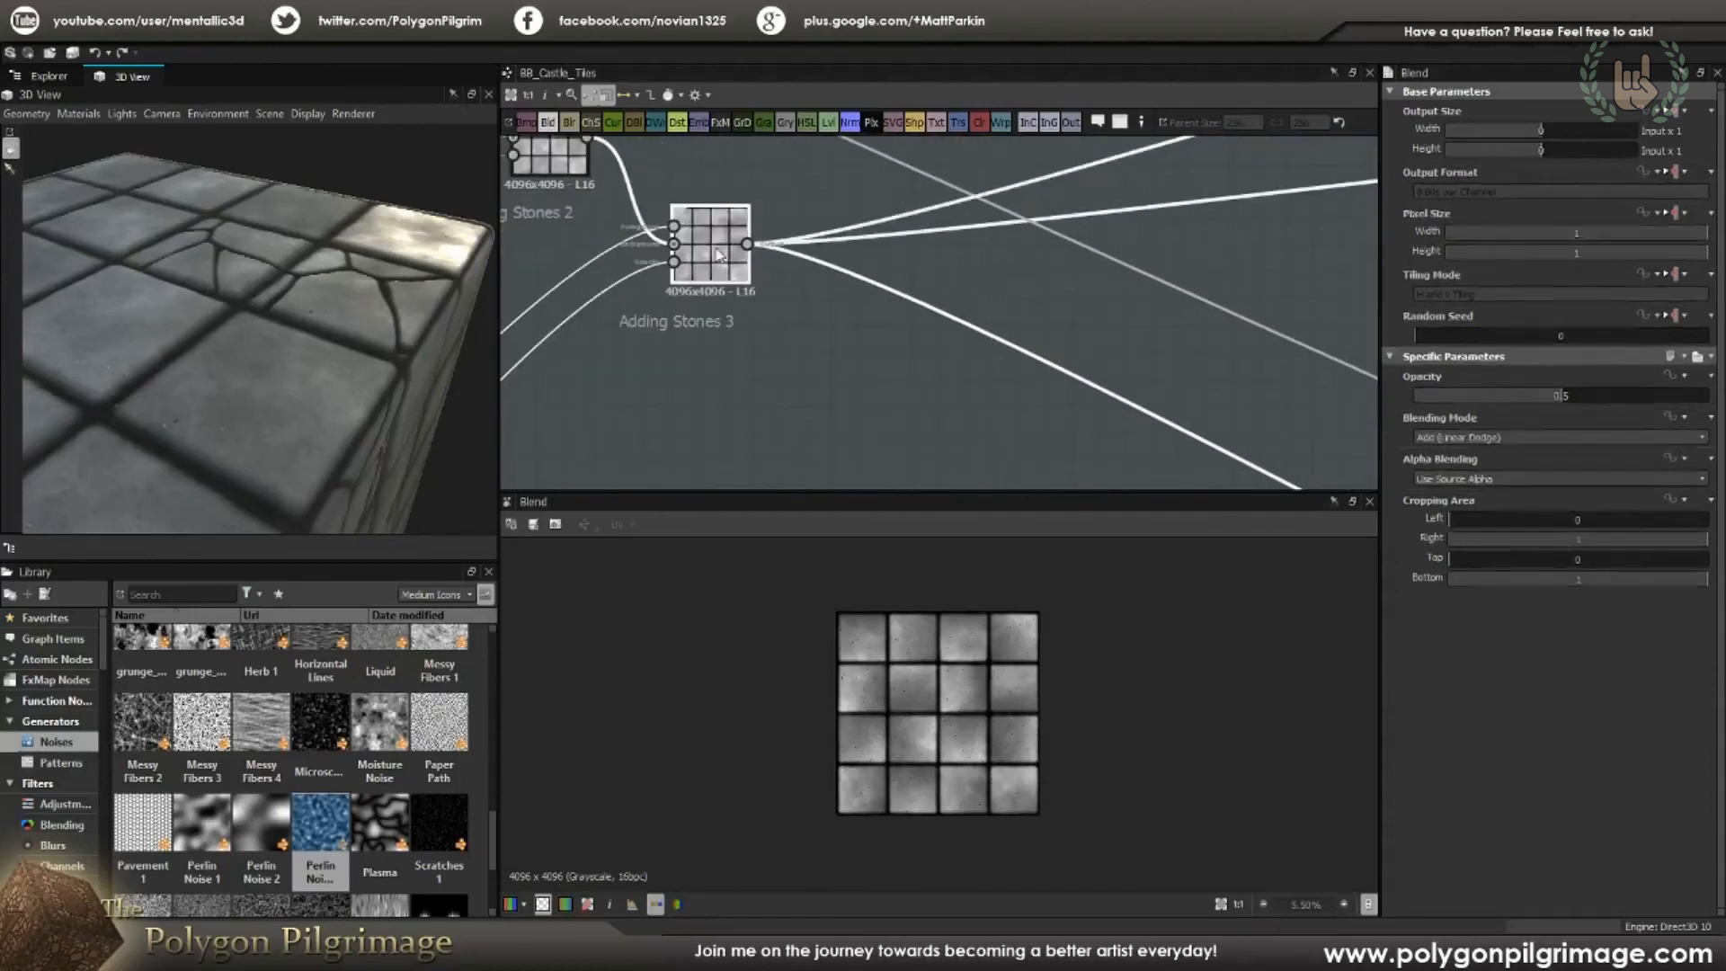
Step: Preview the Shape node in Height - Build, review its Pattern and Pattern Specific settings, and inspect the shape's edges
{"action": "middle_click_drag", "start_coordinate": [947, 346], "coordinate": [774, 167]}
{"action": "middle_click_drag", "start_coordinate": [935, 239], "coordinate": [767, 158]}
{"action": "middle_click_drag", "start_coordinate": [1106, 349], "coordinate": [863, 304]}
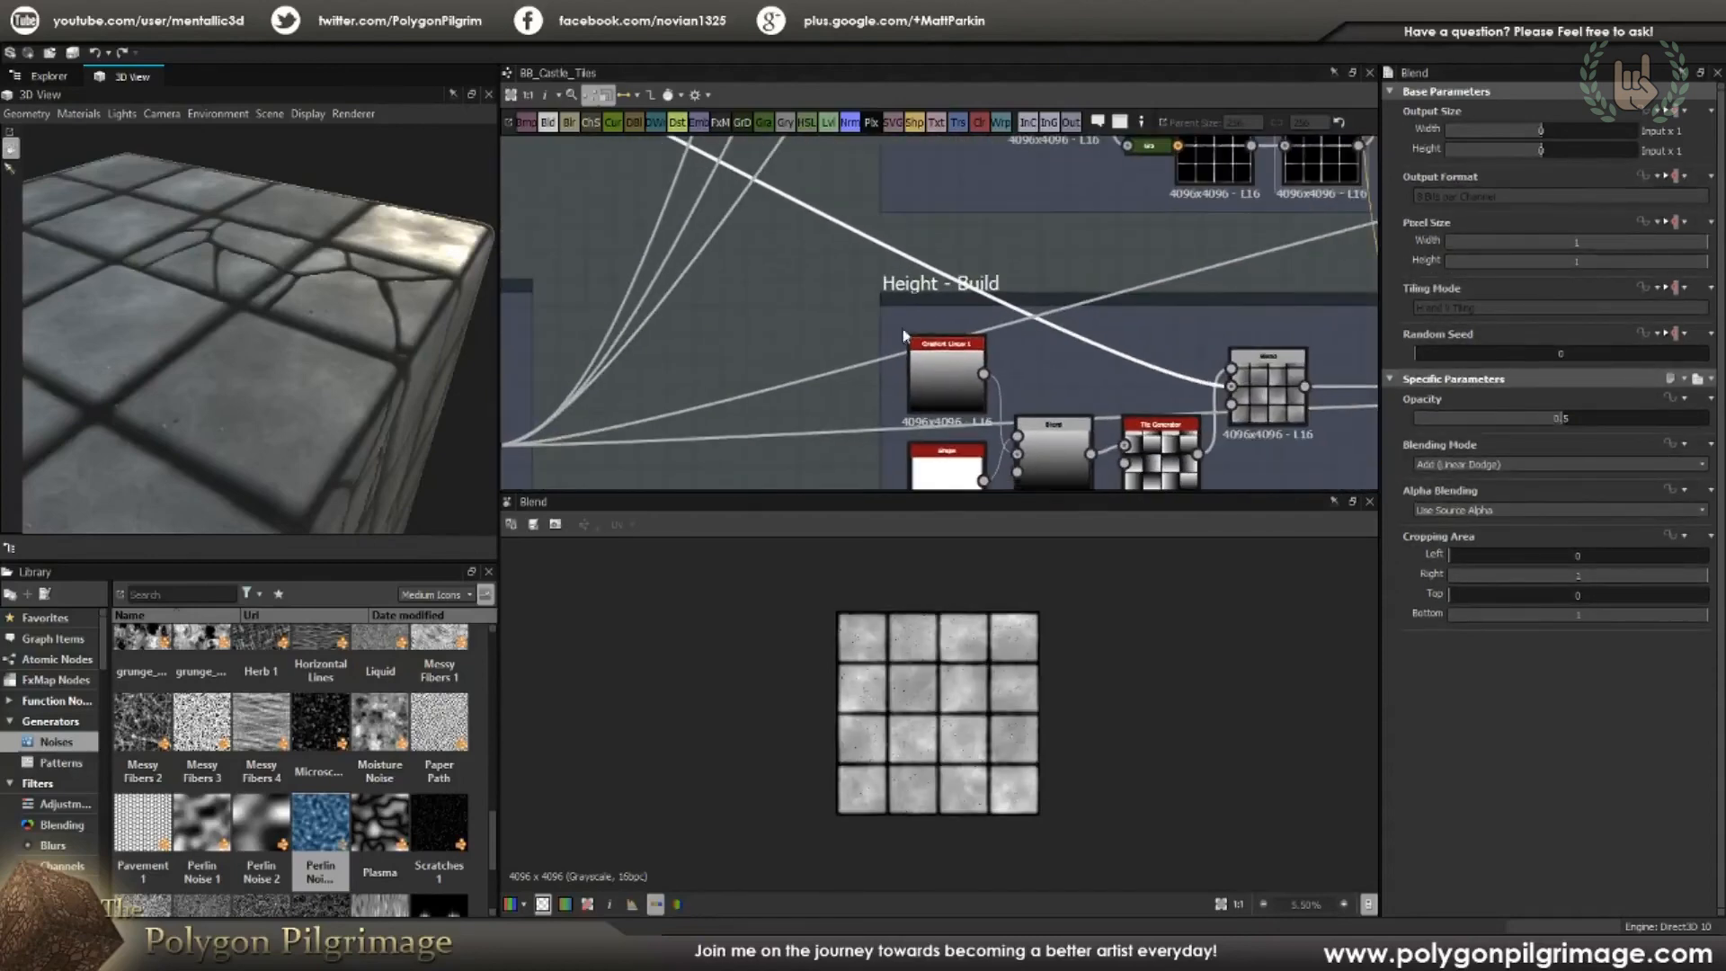
{"action": "middle_click_drag", "start_coordinate": [1085, 414], "coordinate": [883, 301]}
{"action": "scroll", "coordinate": [884, 301], "scroll_direction": "up", "scroll_amount": 2}
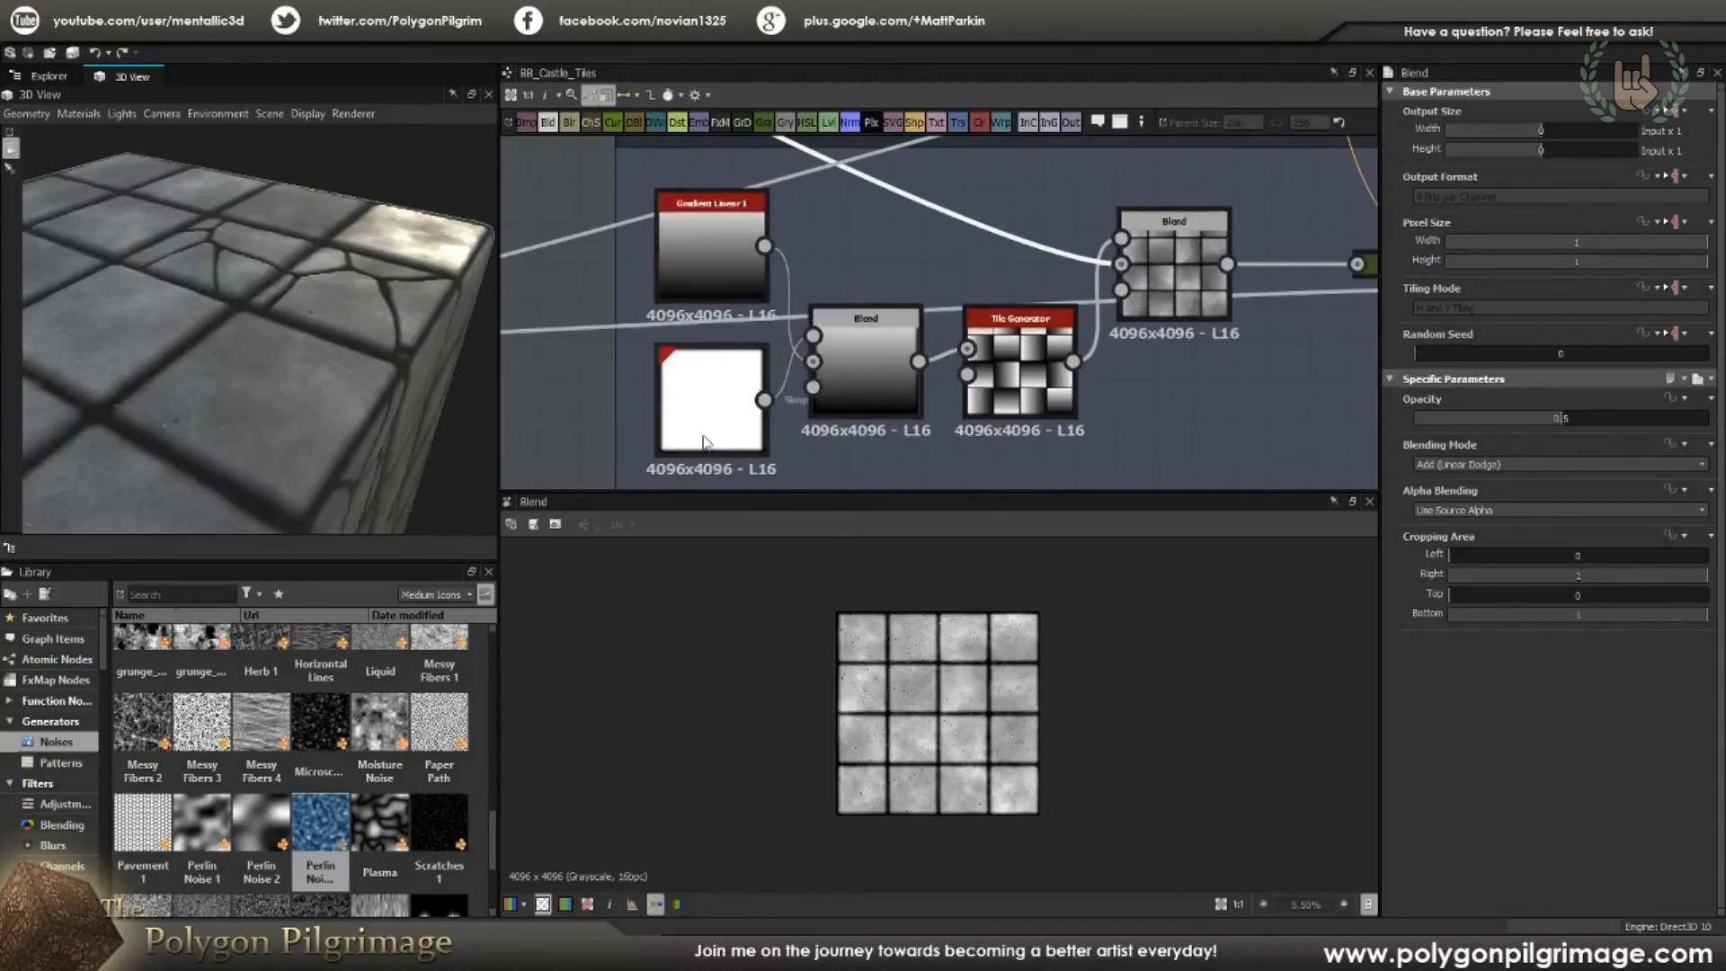
{"action": "left_click", "coordinate": [710, 405]}
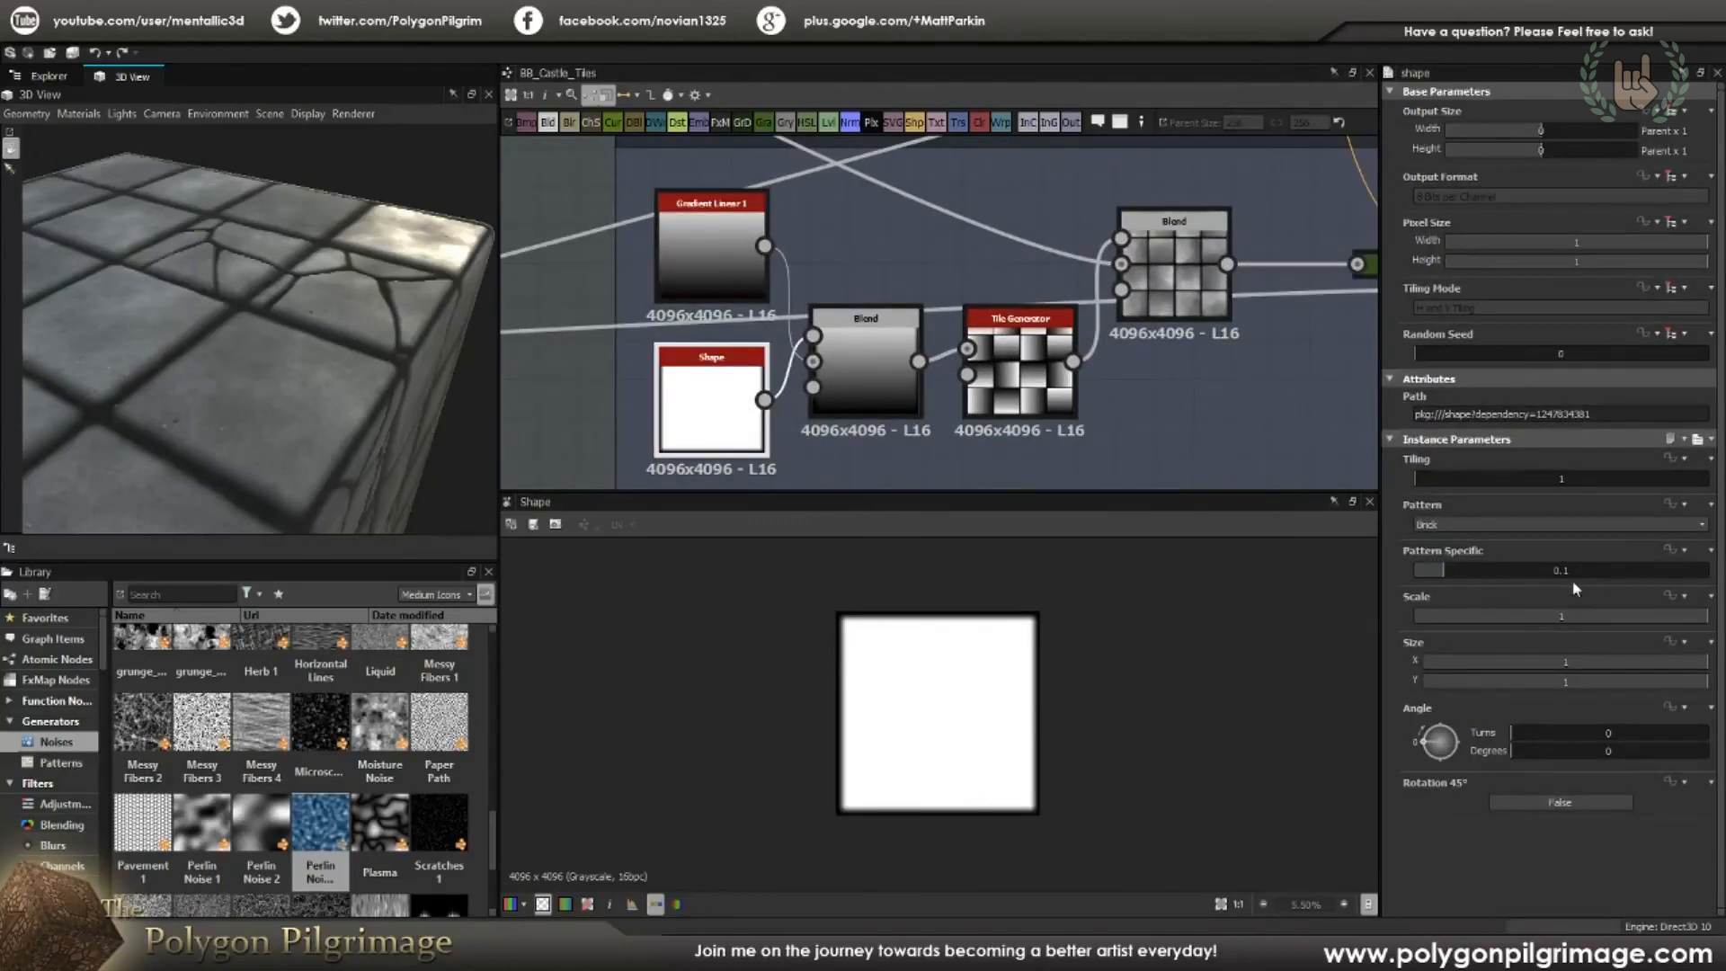
{"action": "scroll", "coordinate": [1032, 669], "scroll_direction": "up", "scroll_amount": 3}
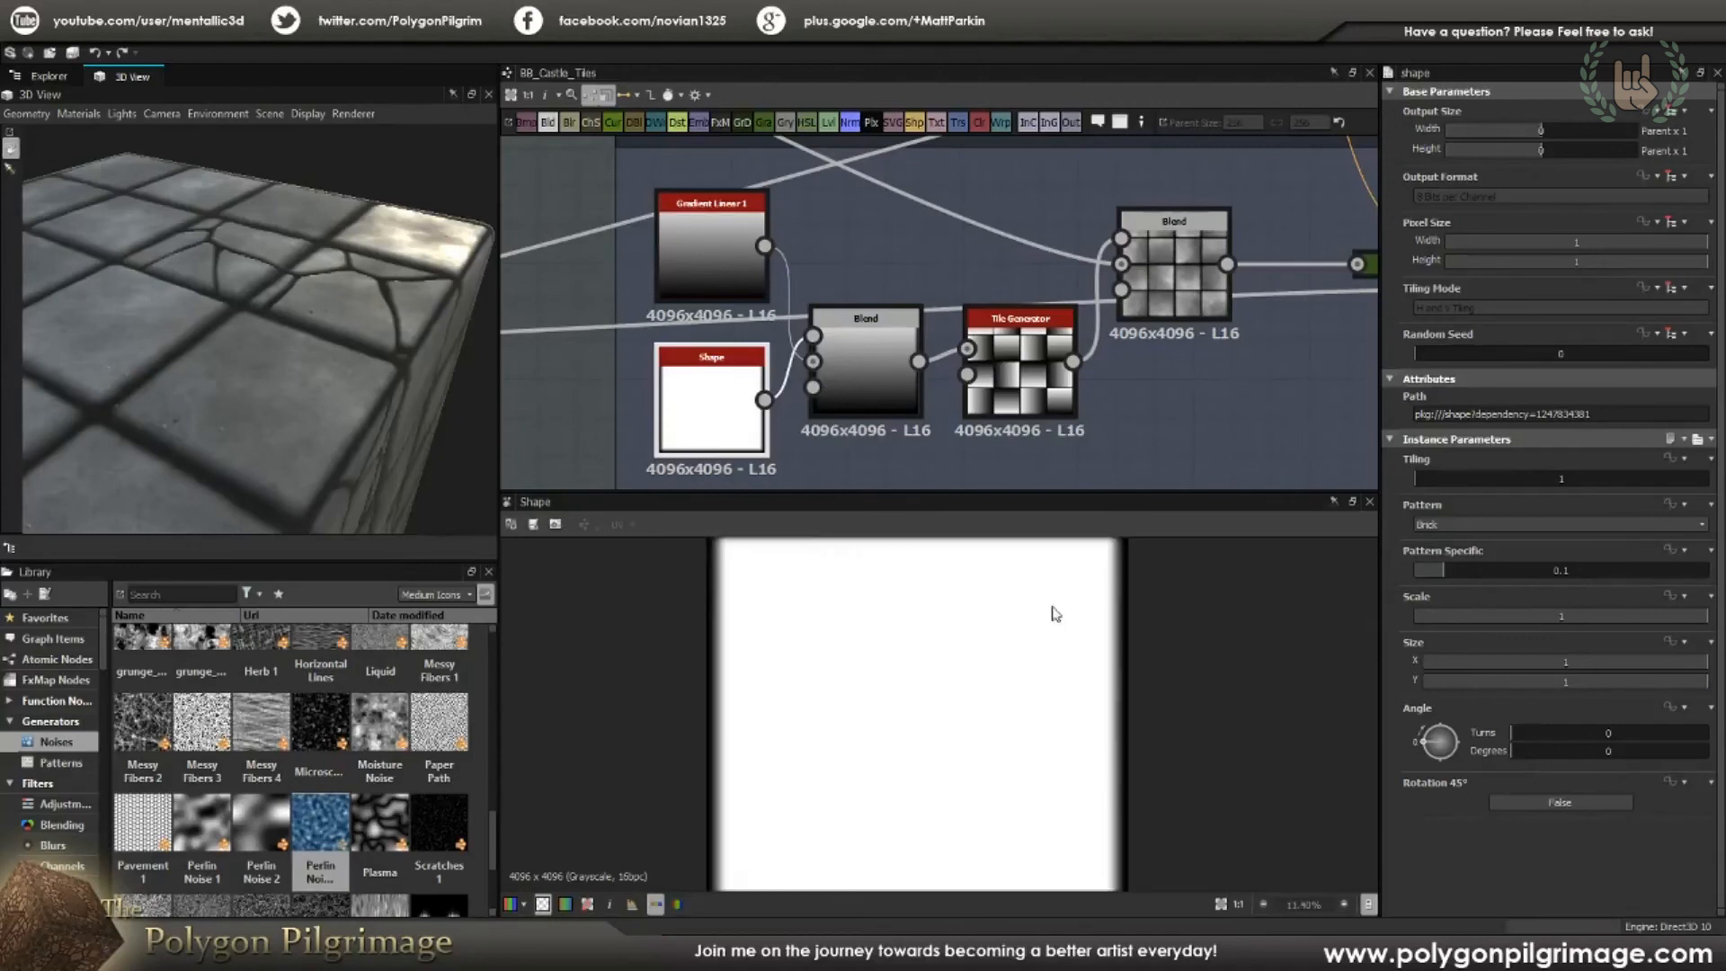
{"action": "scroll", "coordinate": [1066, 683], "scroll_direction": "down", "scroll_amount": 2}
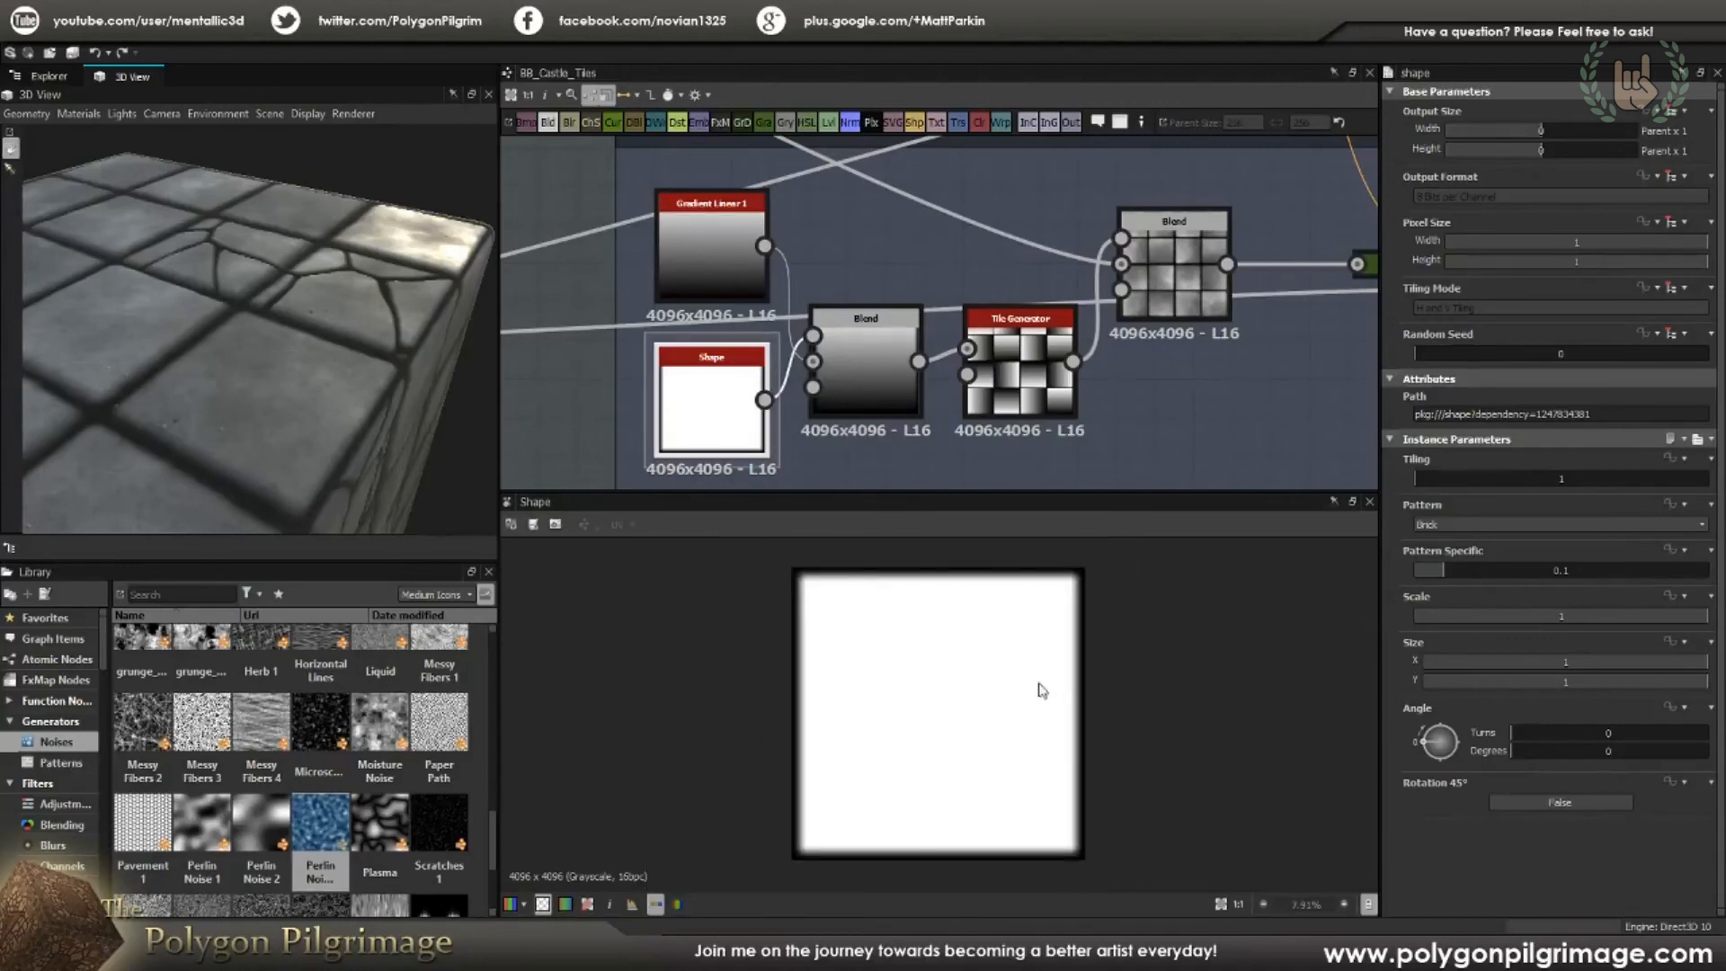
Step: Preview the Gradient Linear 1 node and the Multiply Blend that combines it with the Shape
{"action": "left_click", "coordinate": [721, 277]}
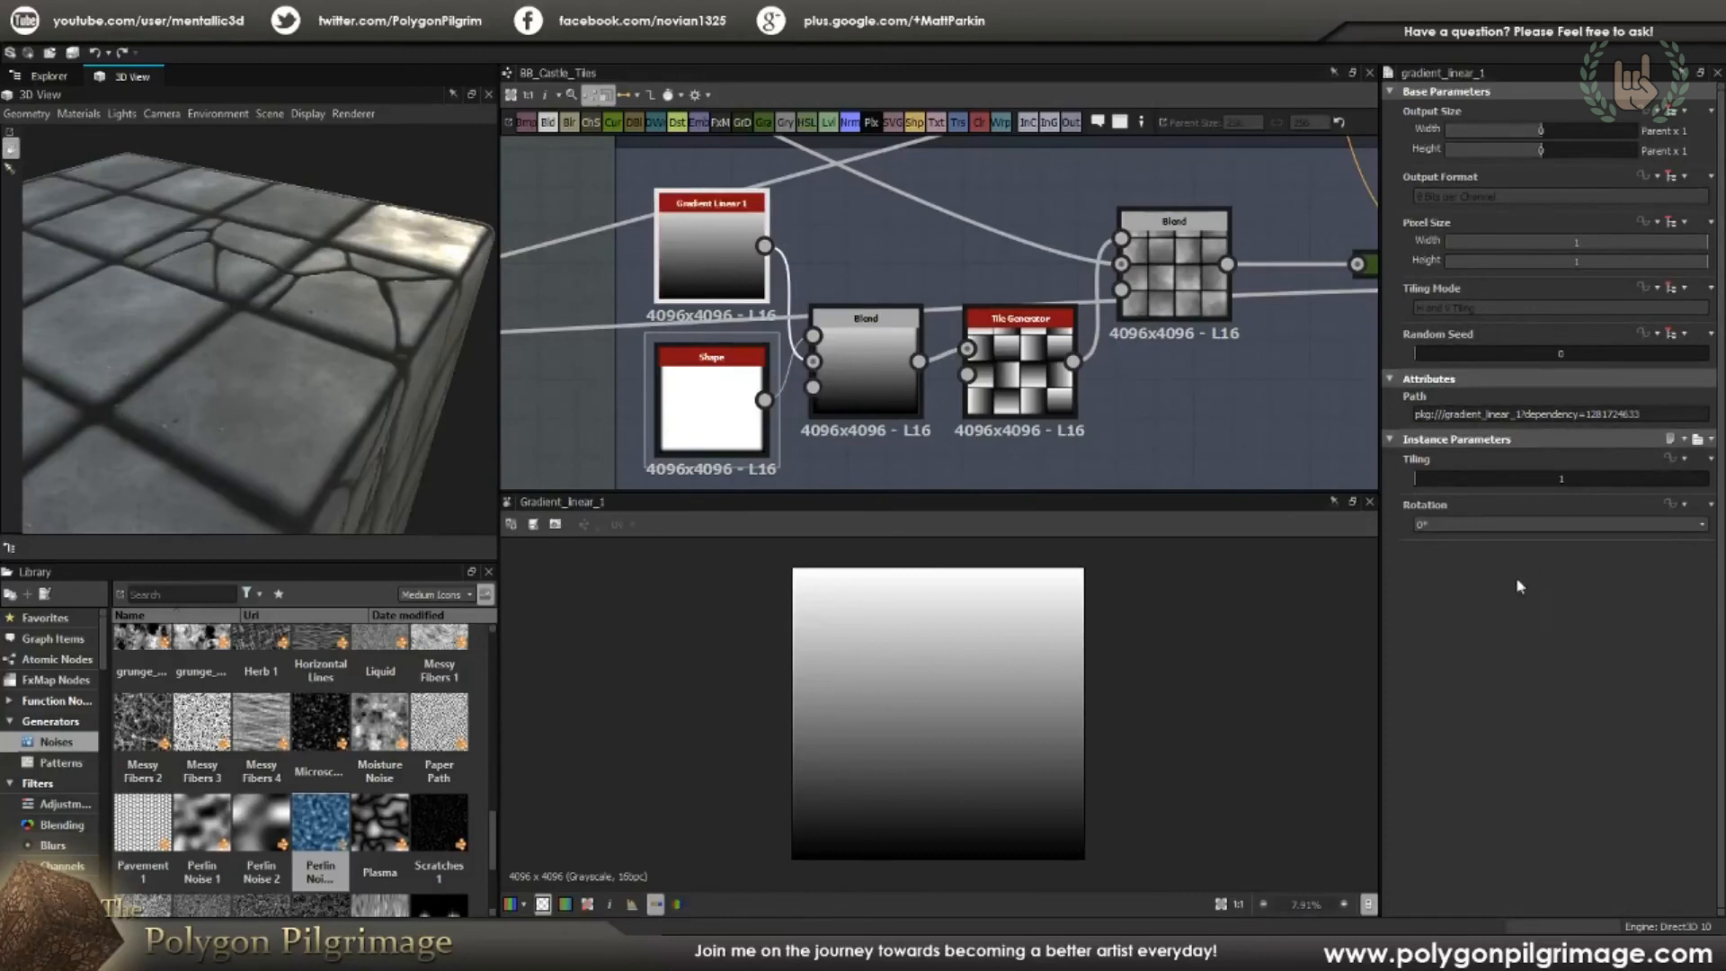
{"action": "left_click", "coordinate": [865, 358]}
{"action": "scroll", "coordinate": [1039, 670], "scroll_direction": "down", "scroll_amount": 1}
{"action": "scroll", "coordinate": [1008, 684], "scroll_direction": "up", "scroll_amount": 1}
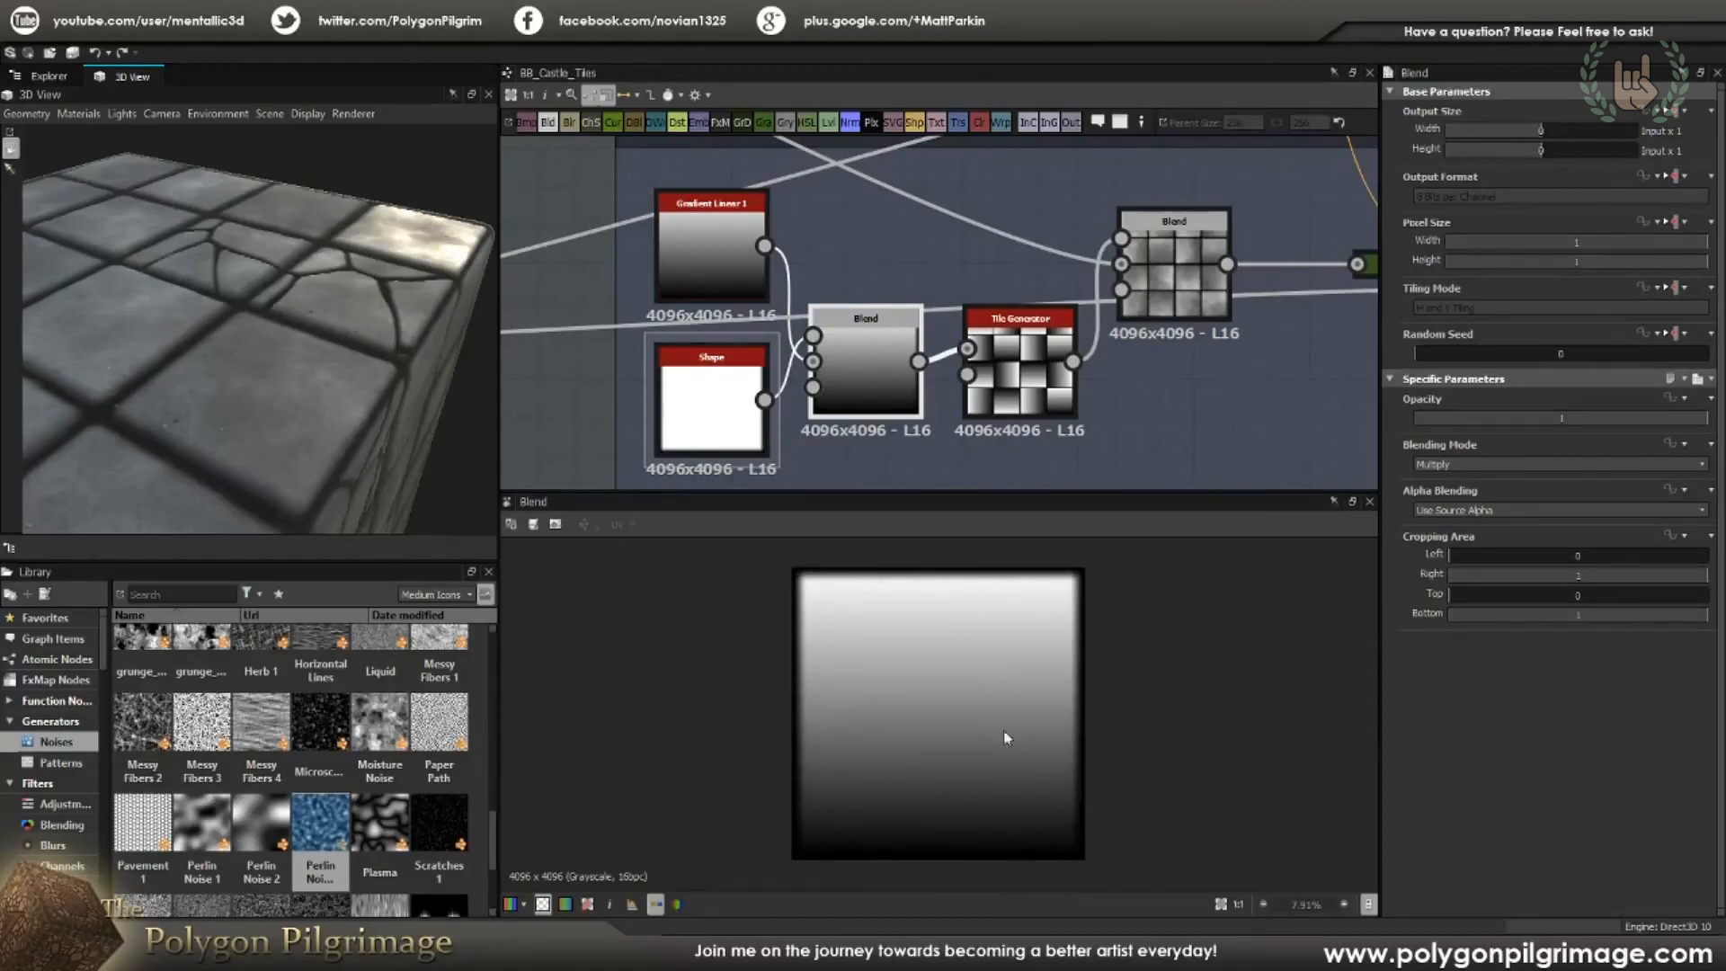
Step: Preview the Tile Generator, review its tile numbers, Fixed Rotation and Quincunx Flip settings, and compare the tile slopes on the cube
{"action": "left_click", "coordinate": [1034, 365]}
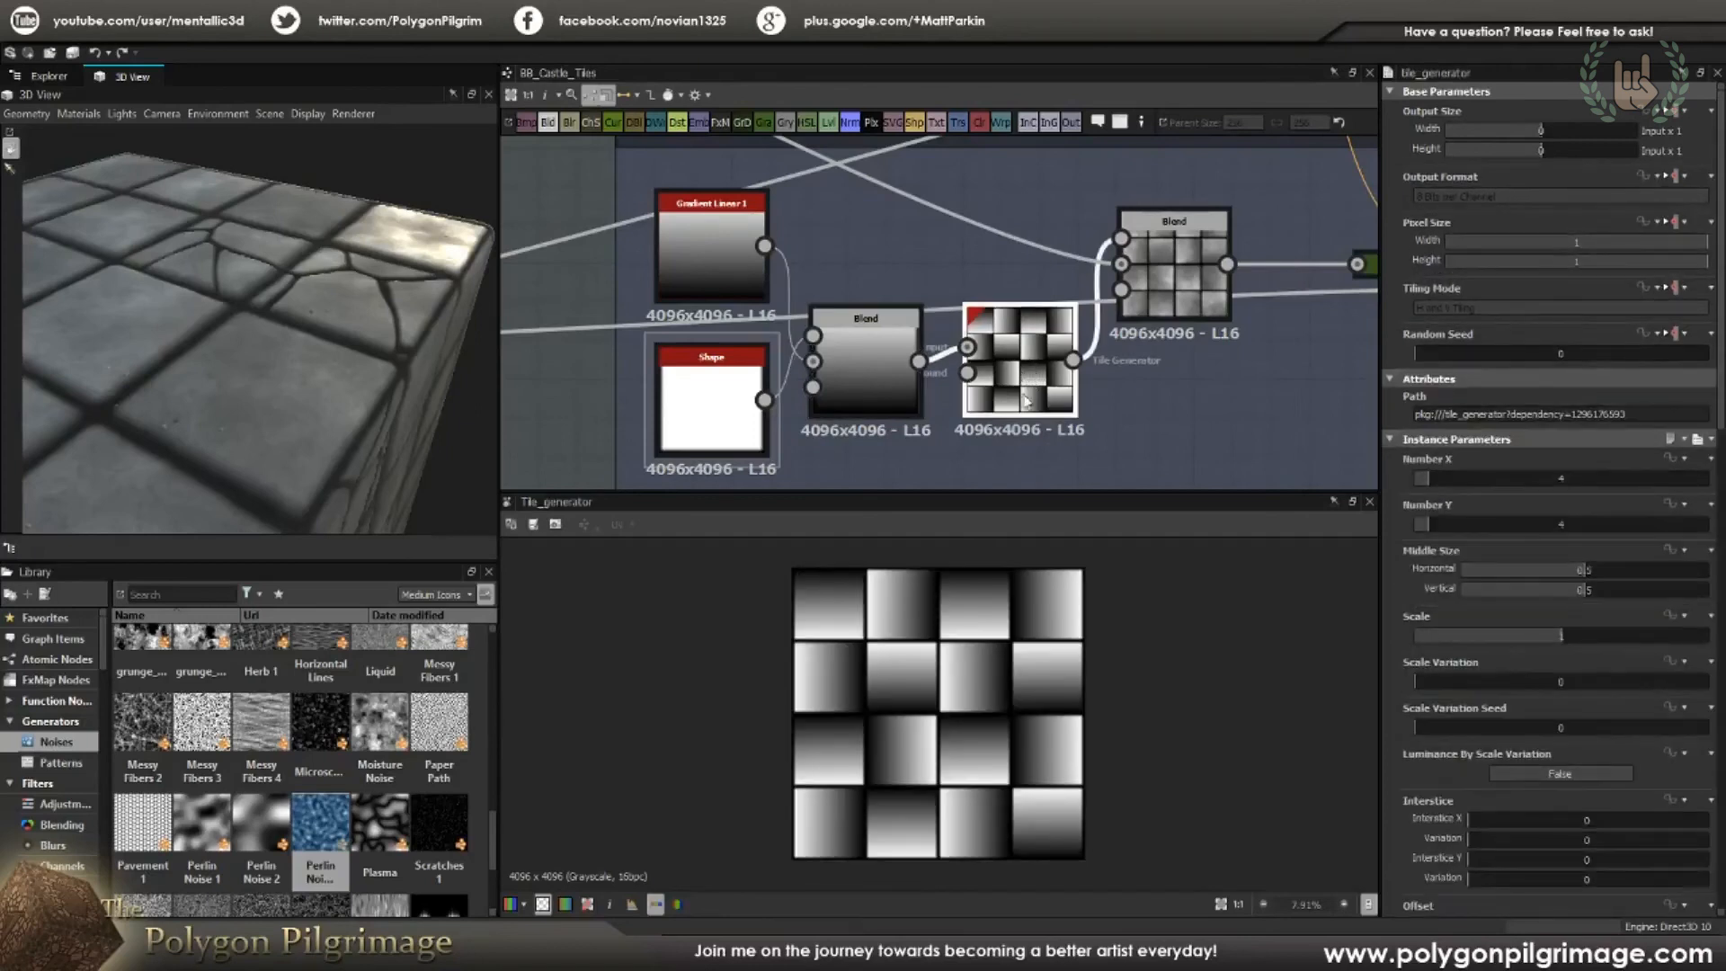
{"action": "scroll", "coordinate": [1402, 588], "scroll_direction": "down", "scroll_amount": 5}
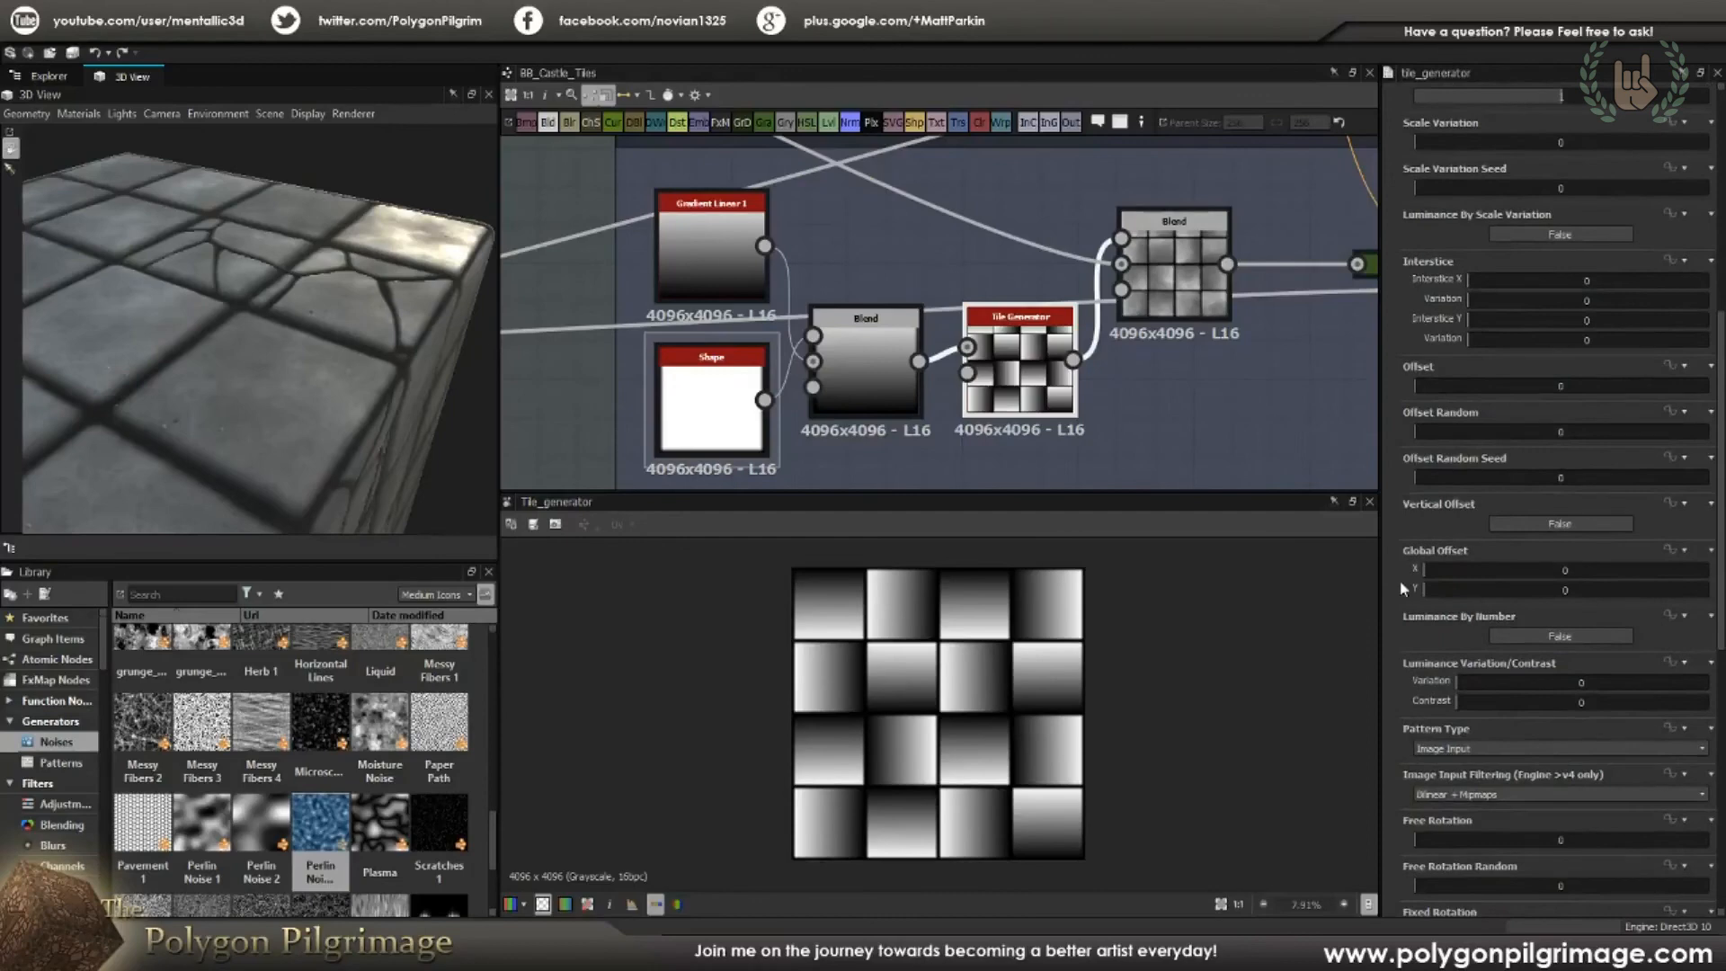
{"action": "scroll", "coordinate": [1399, 589], "scroll_direction": "down", "scroll_amount": 3}
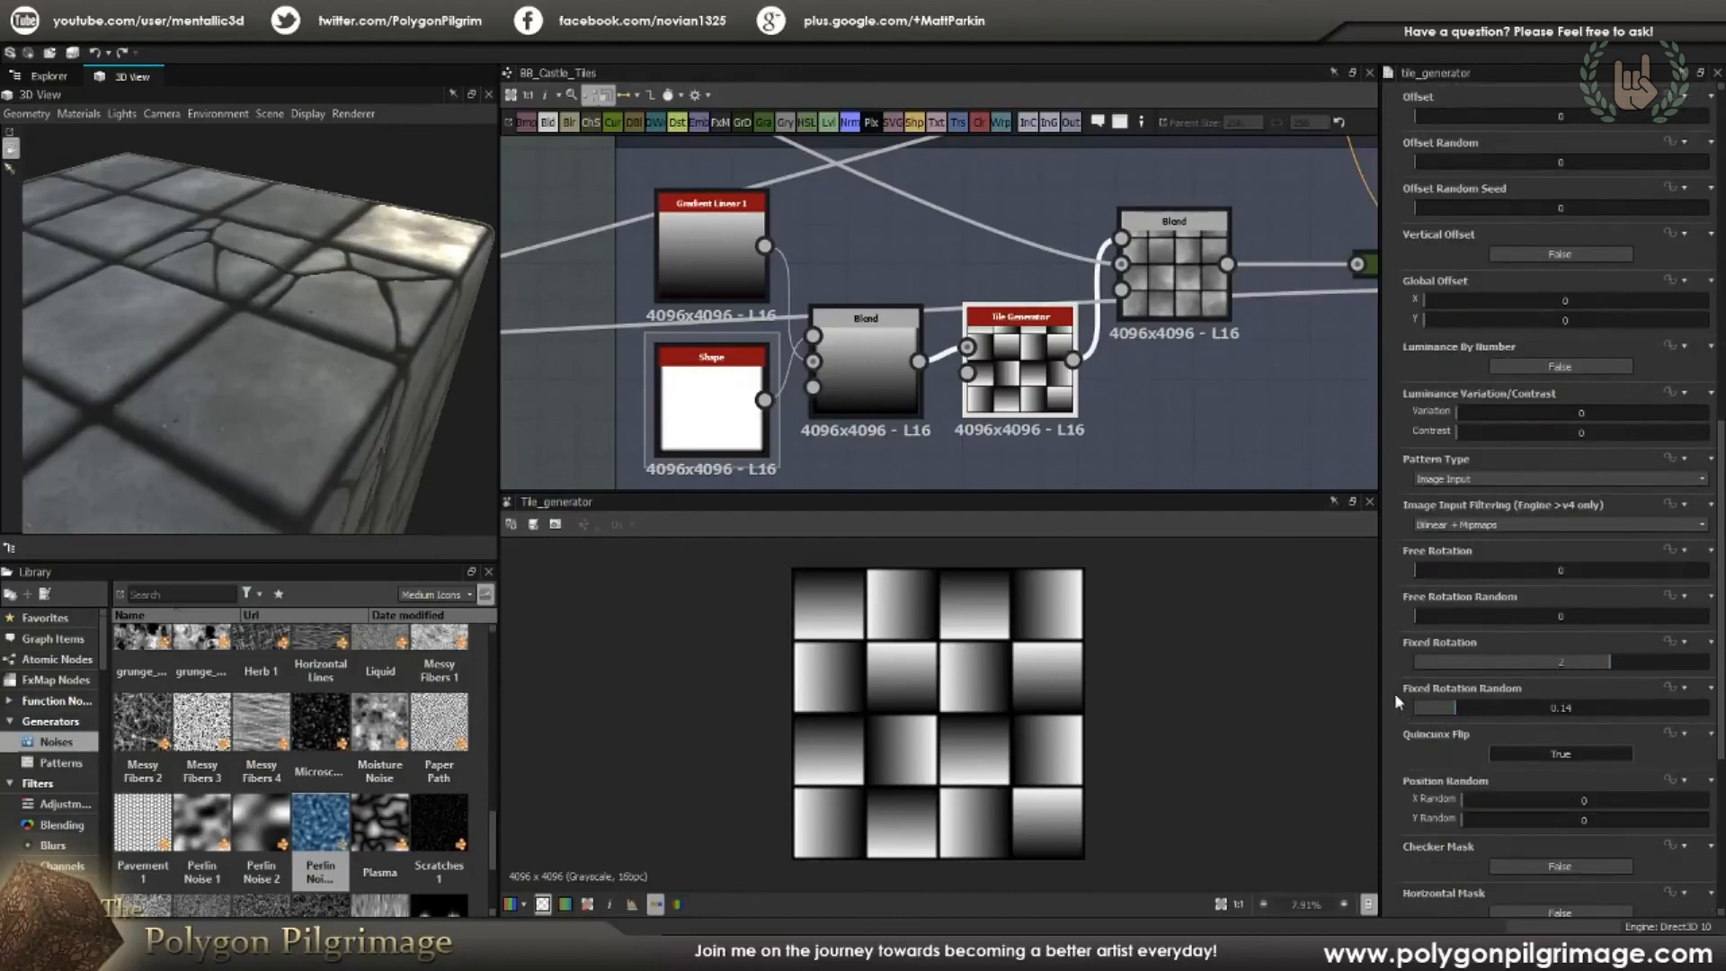
{"action": "scroll", "coordinate": [1407, 700], "scroll_direction": "down", "scroll_amount": 1}
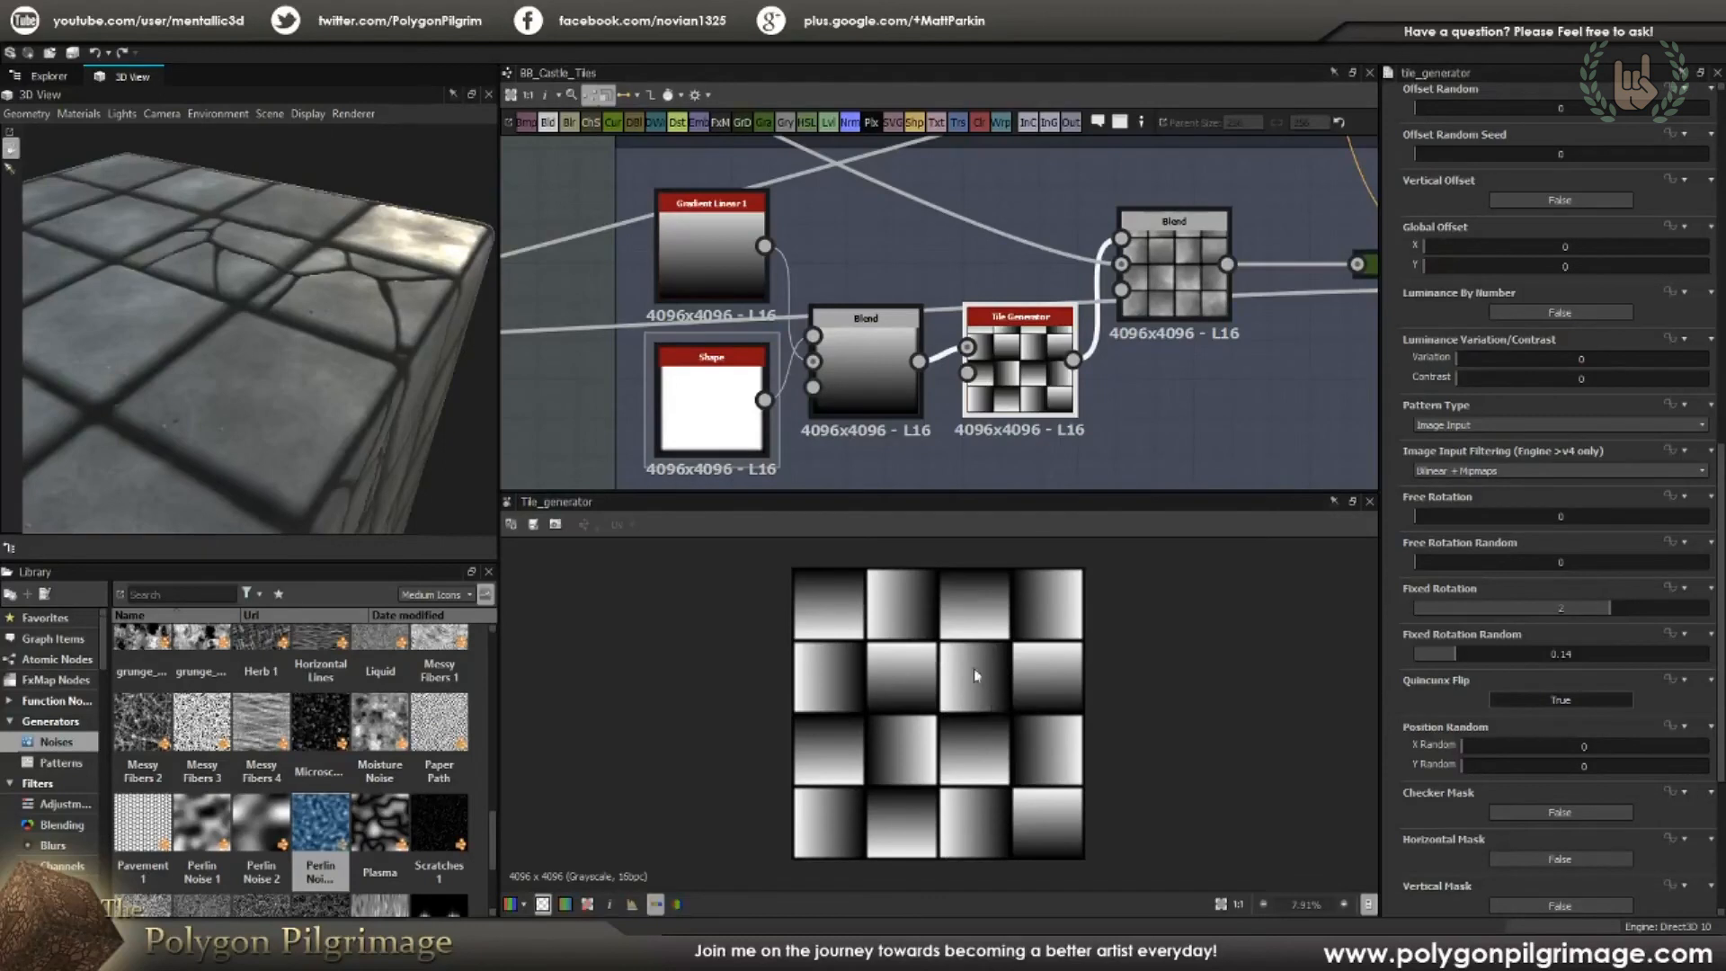
{"action": "left_click_drag", "start_coordinate": [432, 405], "coordinate": [338, 371]}
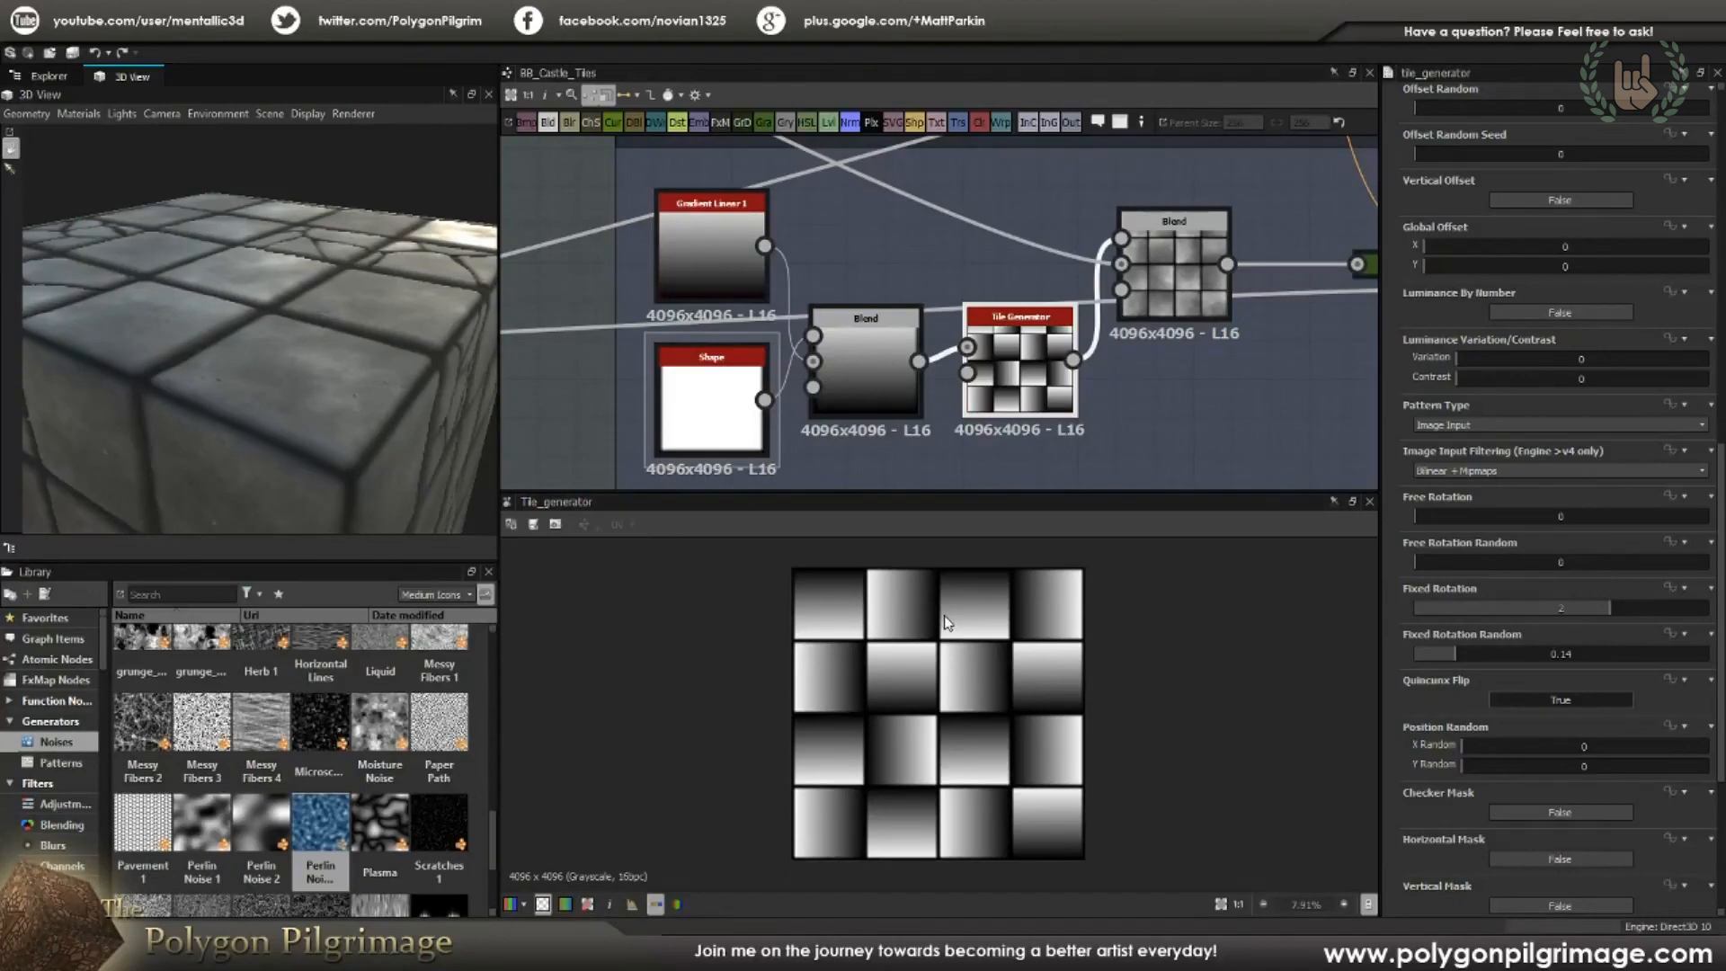
Step: Preview the Multiply Blend that adds the Tile Generator gradients to the stones and inspect the tile shading
{"action": "middle_click_drag", "start_coordinate": [1190, 255], "coordinate": [937, 316]}
{"action": "double_click", "coordinate": [936, 316]}
{"action": "scroll", "coordinate": [1002, 649], "scroll_direction": "up", "scroll_amount": 2}
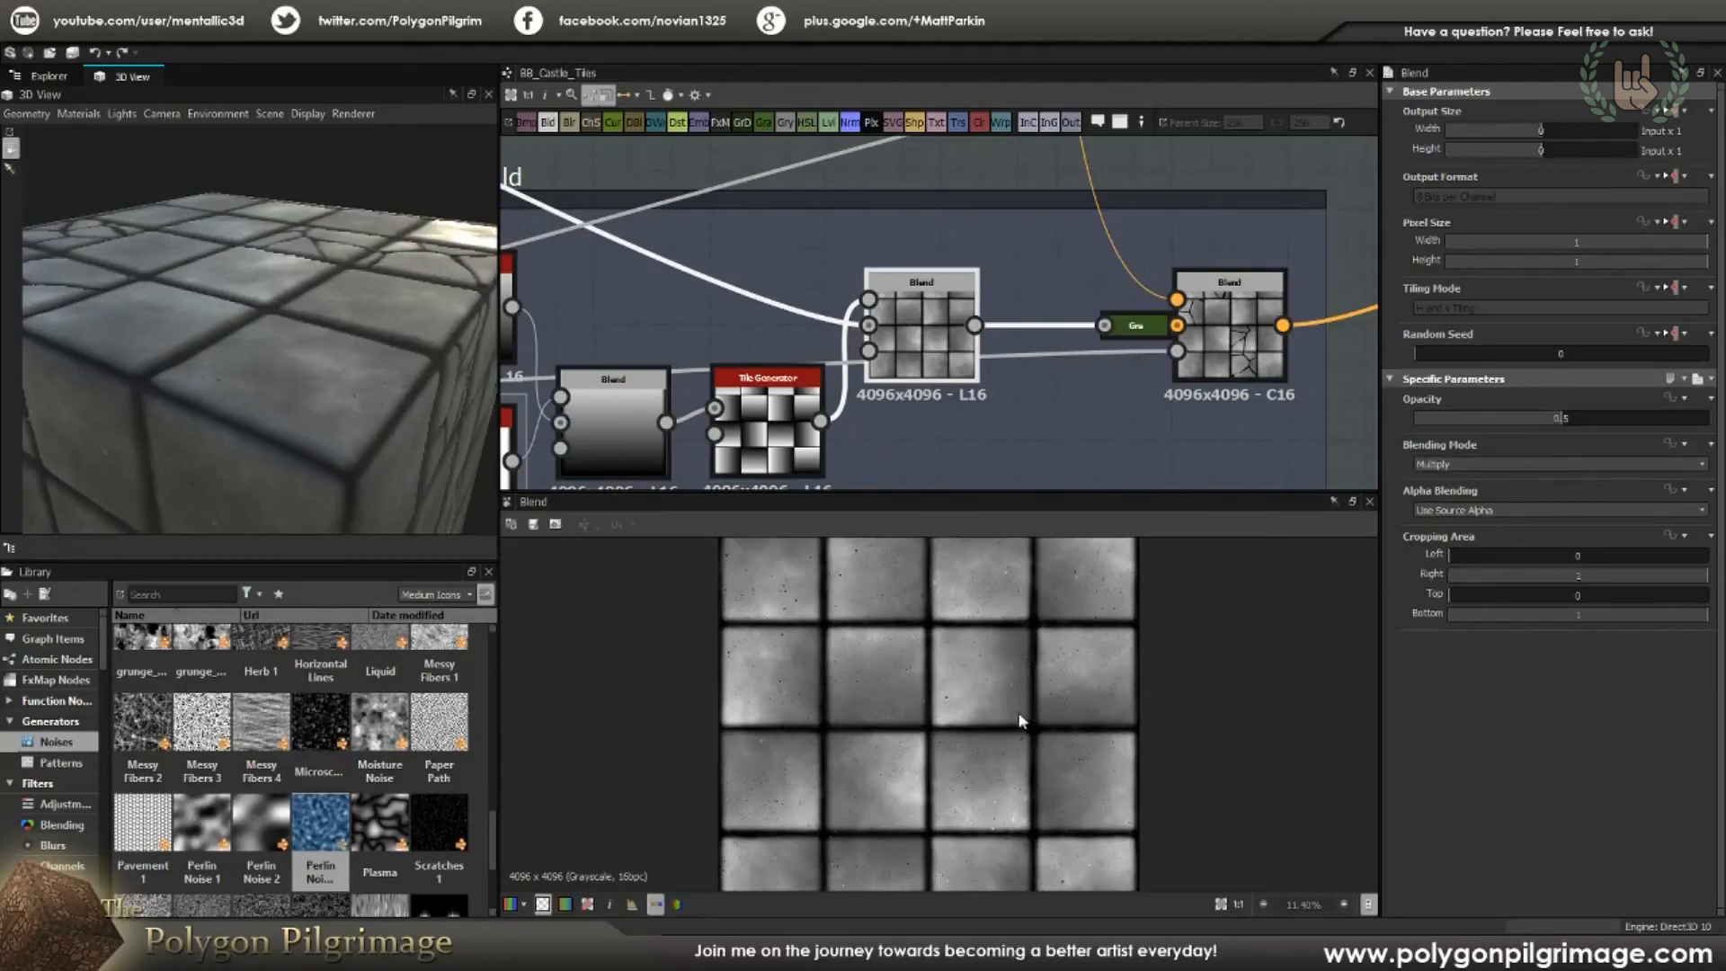
{"action": "scroll", "coordinate": [971, 659], "scroll_direction": "down", "scroll_amount": 1}
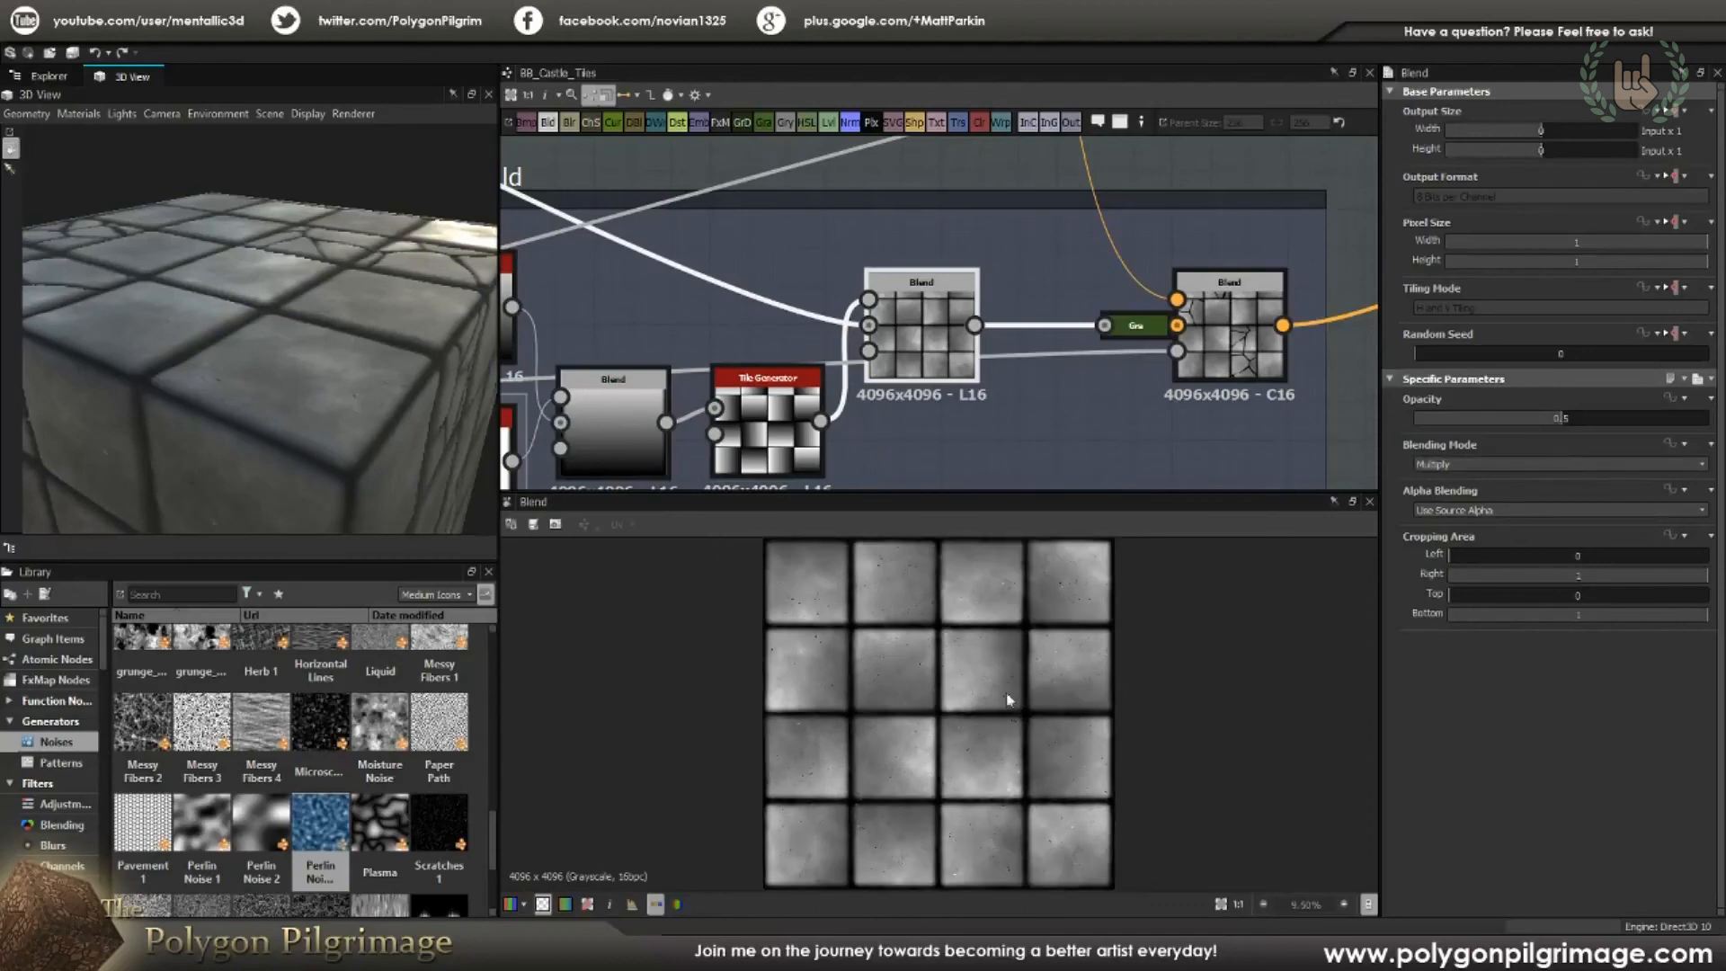
Step: Preview the last Blend in Height - Build and trace its foreground link to the Uniform Color node in Base Color - Build
{"action": "double_click", "coordinate": [1208, 350]}
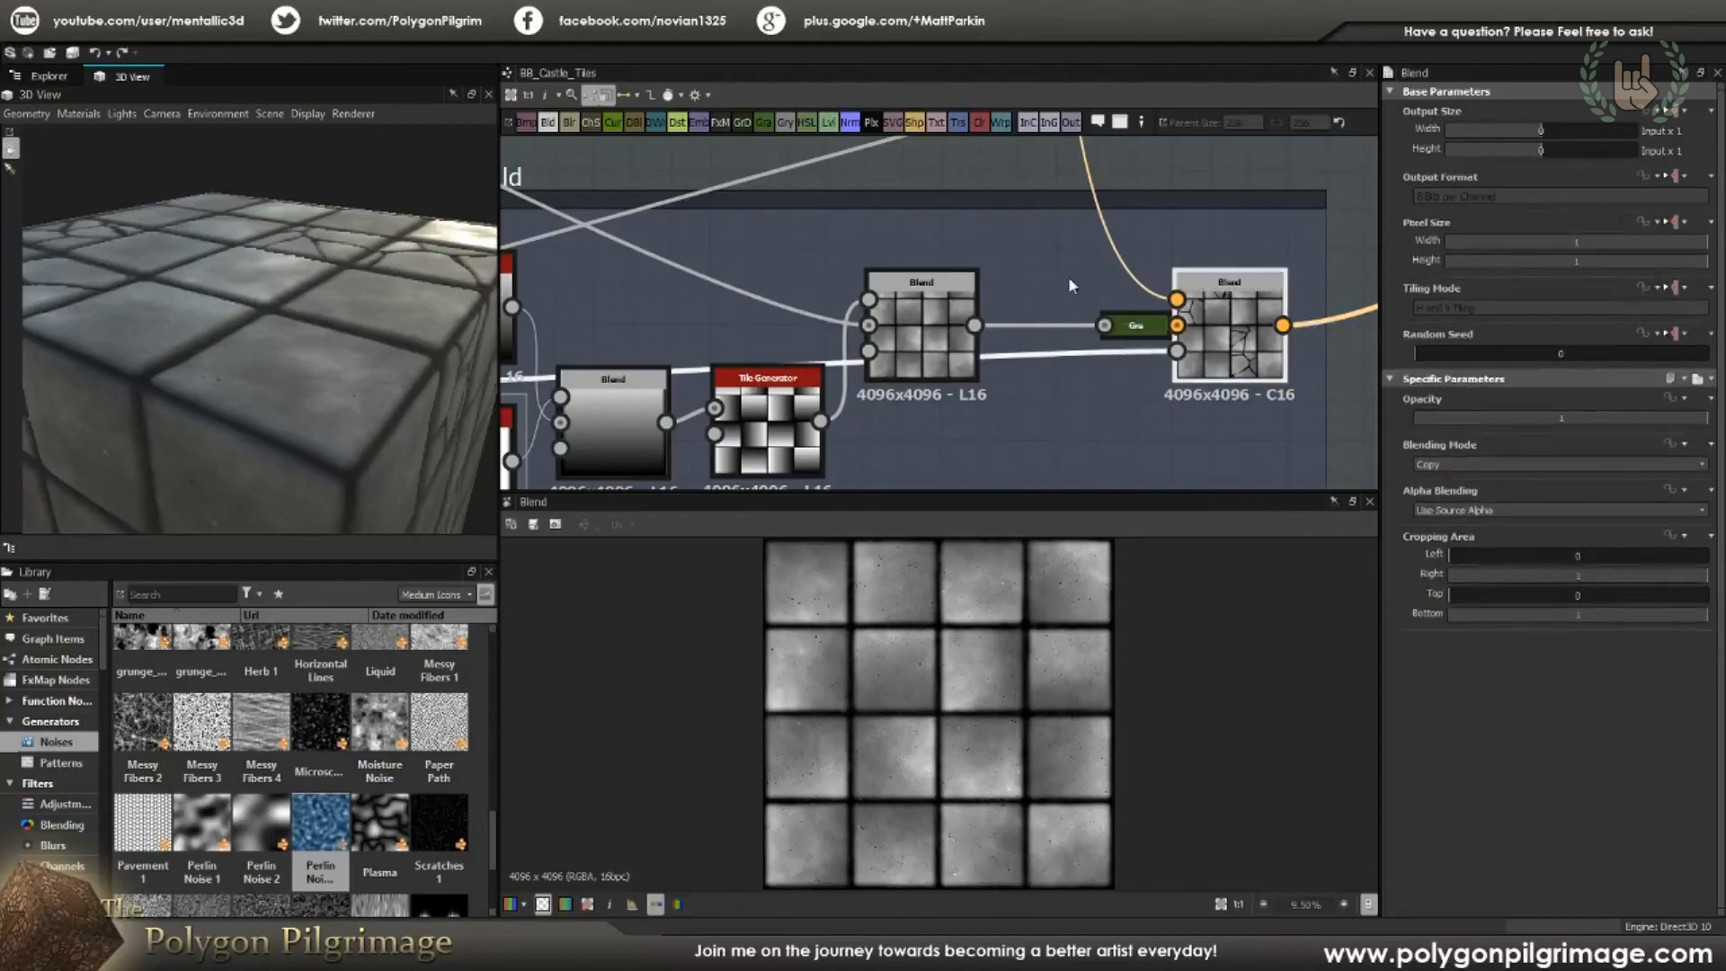
{"action": "middle_click_drag", "start_coordinate": [1068, 277], "coordinate": [996, 306]}
{"action": "scroll", "coordinate": [958, 670], "scroll_direction": "down", "scroll_amount": 3}
{"action": "middle_click_drag", "start_coordinate": [1101, 211], "coordinate": [1006, 356]}
{"action": "scroll", "coordinate": [998, 268], "scroll_direction": "down", "scroll_amount": 6}
{"action": "middle_click_drag", "start_coordinate": [1000, 289], "coordinate": [984, 412]}
{"action": "middle_click_drag", "start_coordinate": [981, 149], "coordinate": [969, 266]}
{"action": "middle_click_drag", "start_coordinate": [920, 154], "coordinate": [926, 308]}
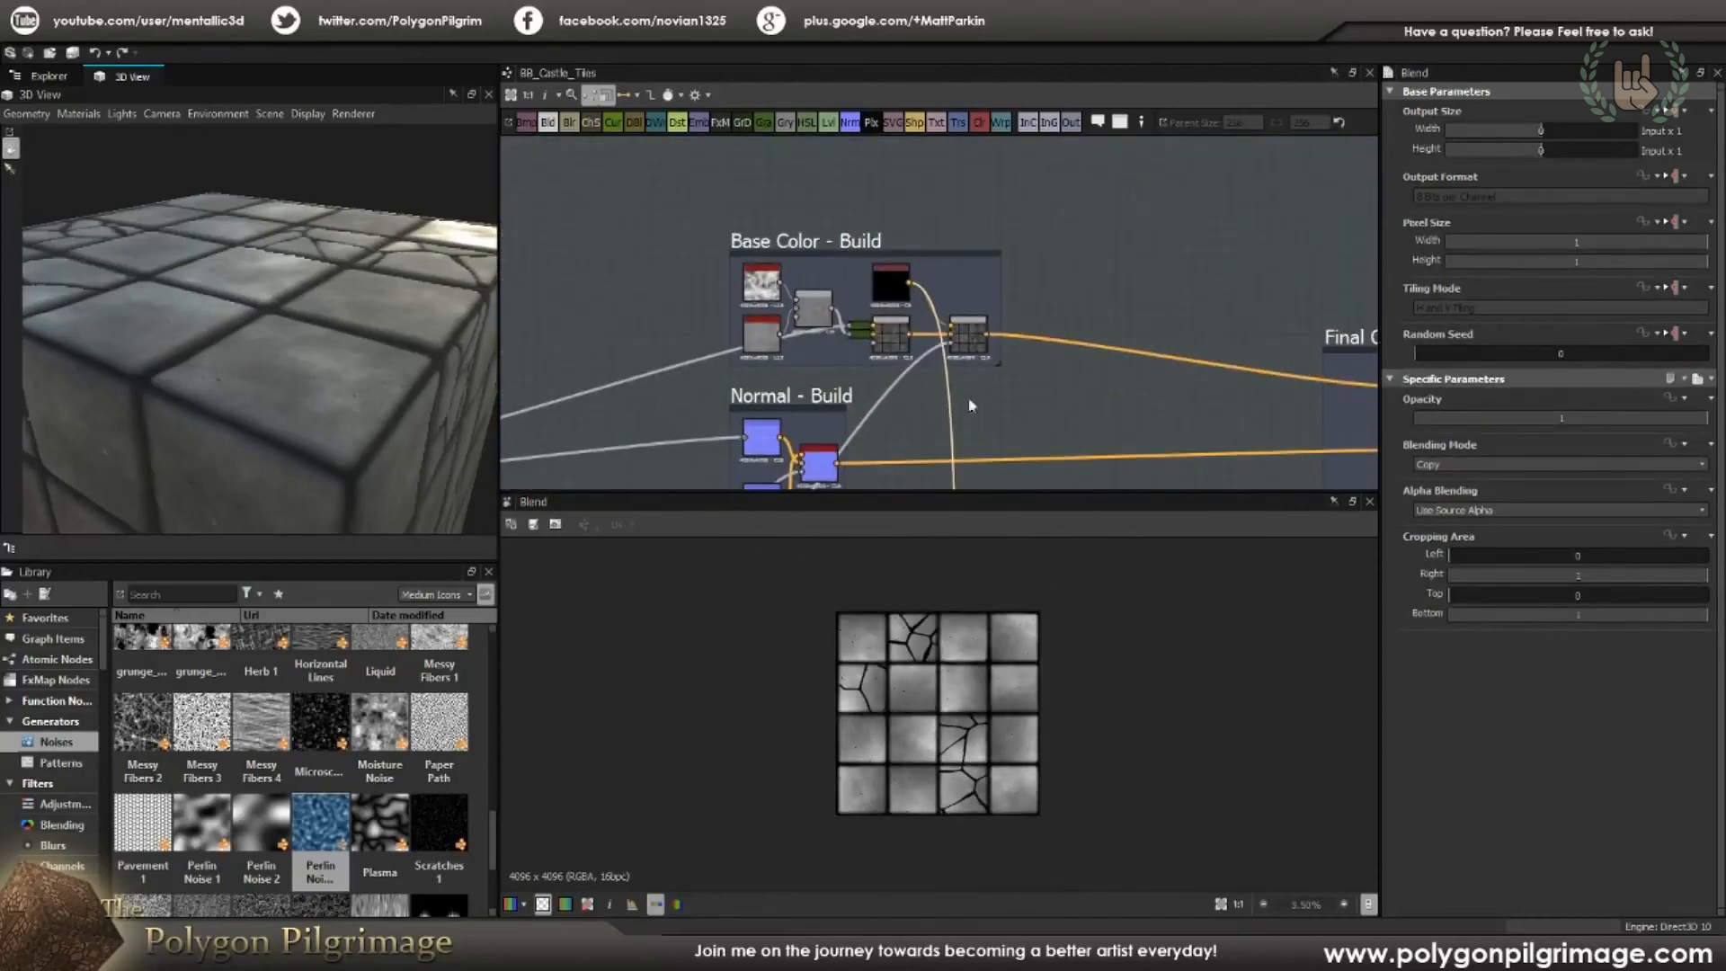
{"action": "middle_click_drag", "start_coordinate": [971, 474], "coordinate": [938, 318]}
{"action": "middle_click_drag", "start_coordinate": [979, 404], "coordinate": [955, 254]}
{"action": "mouse_move", "coordinate": [974, 450]}
{"action": "middle_mouse_down"}
{"action": "mouse_move", "coordinate": [947, 312]}
{"action": "mouse_move", "coordinate": [923, 322]}
{"action": "middle_mouse_up"}
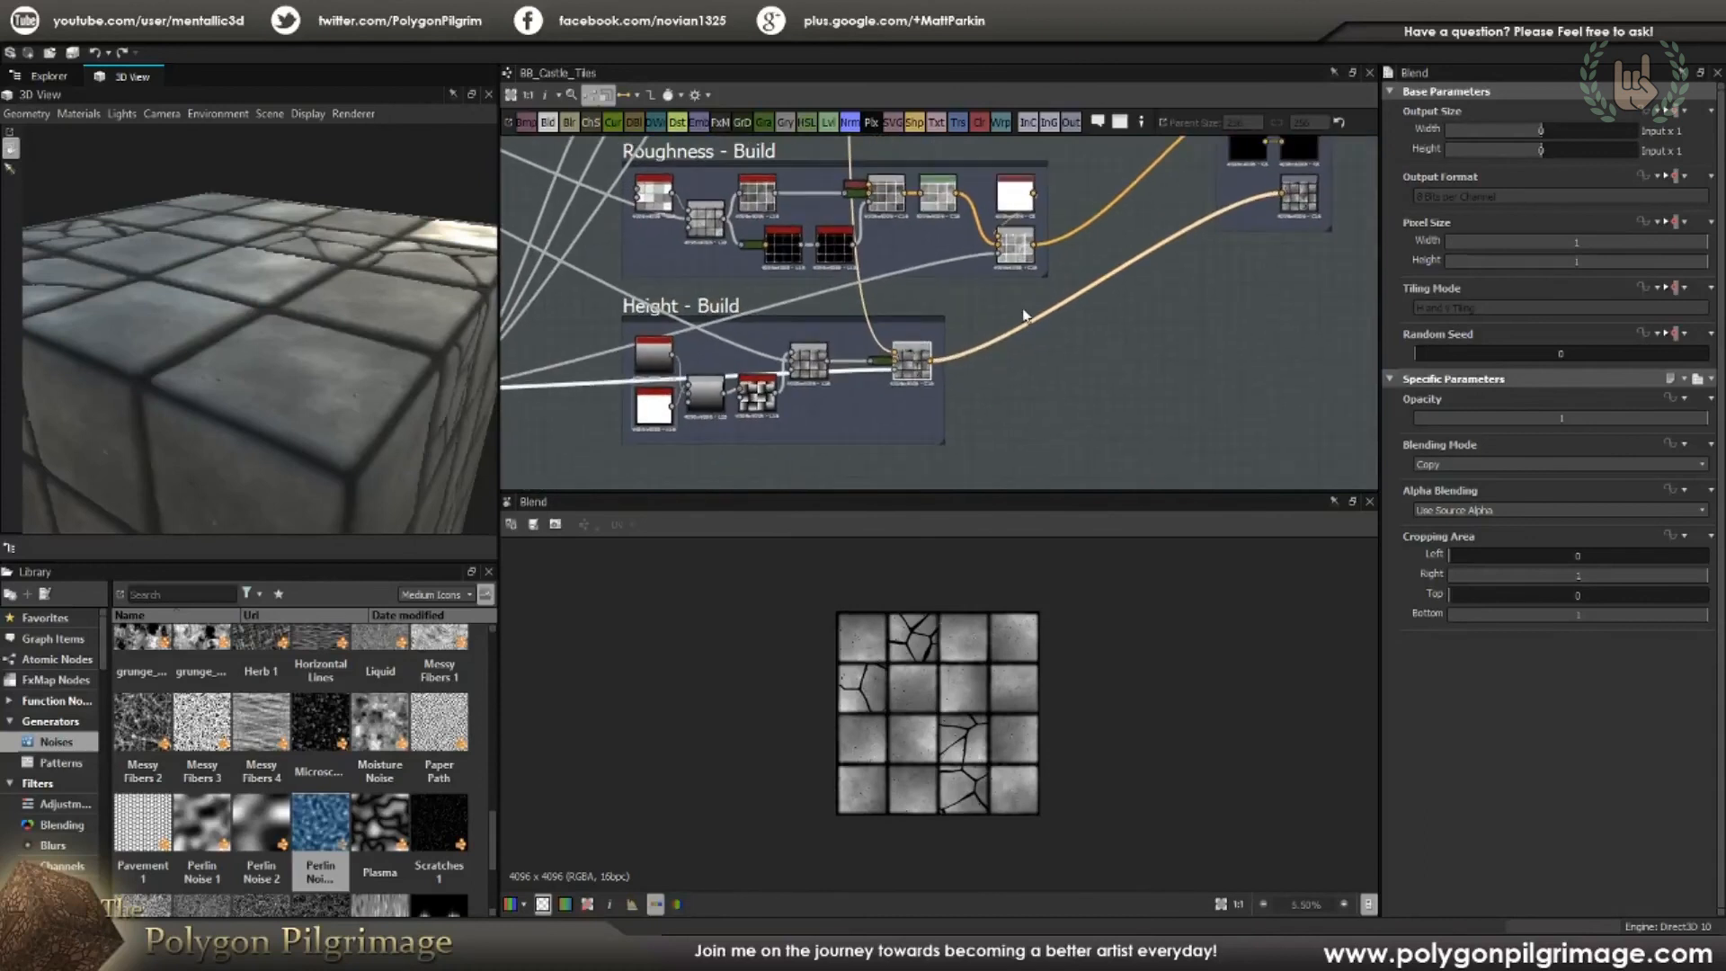
Step: Inspect the finished height map's cracks, seams and pitting close up and as a whole
{"action": "scroll", "coordinate": [962, 677], "scroll_direction": "up", "scroll_amount": 3}
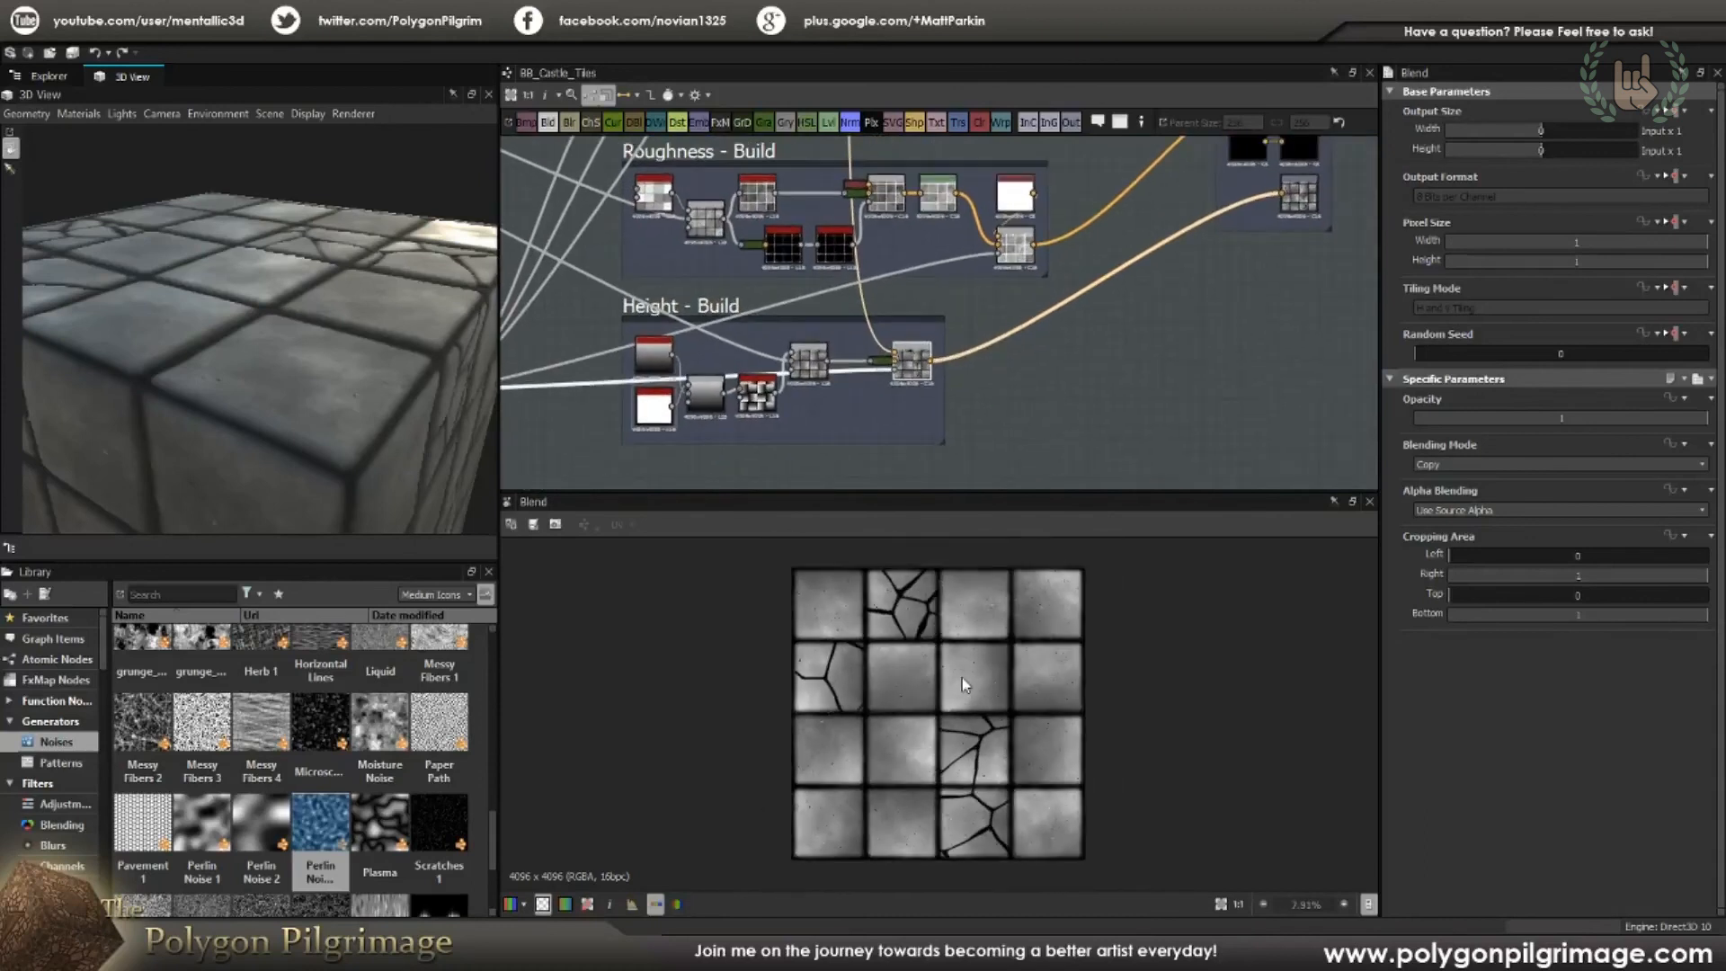
{"action": "middle_click_drag", "start_coordinate": [1033, 393], "coordinate": [930, 466]}
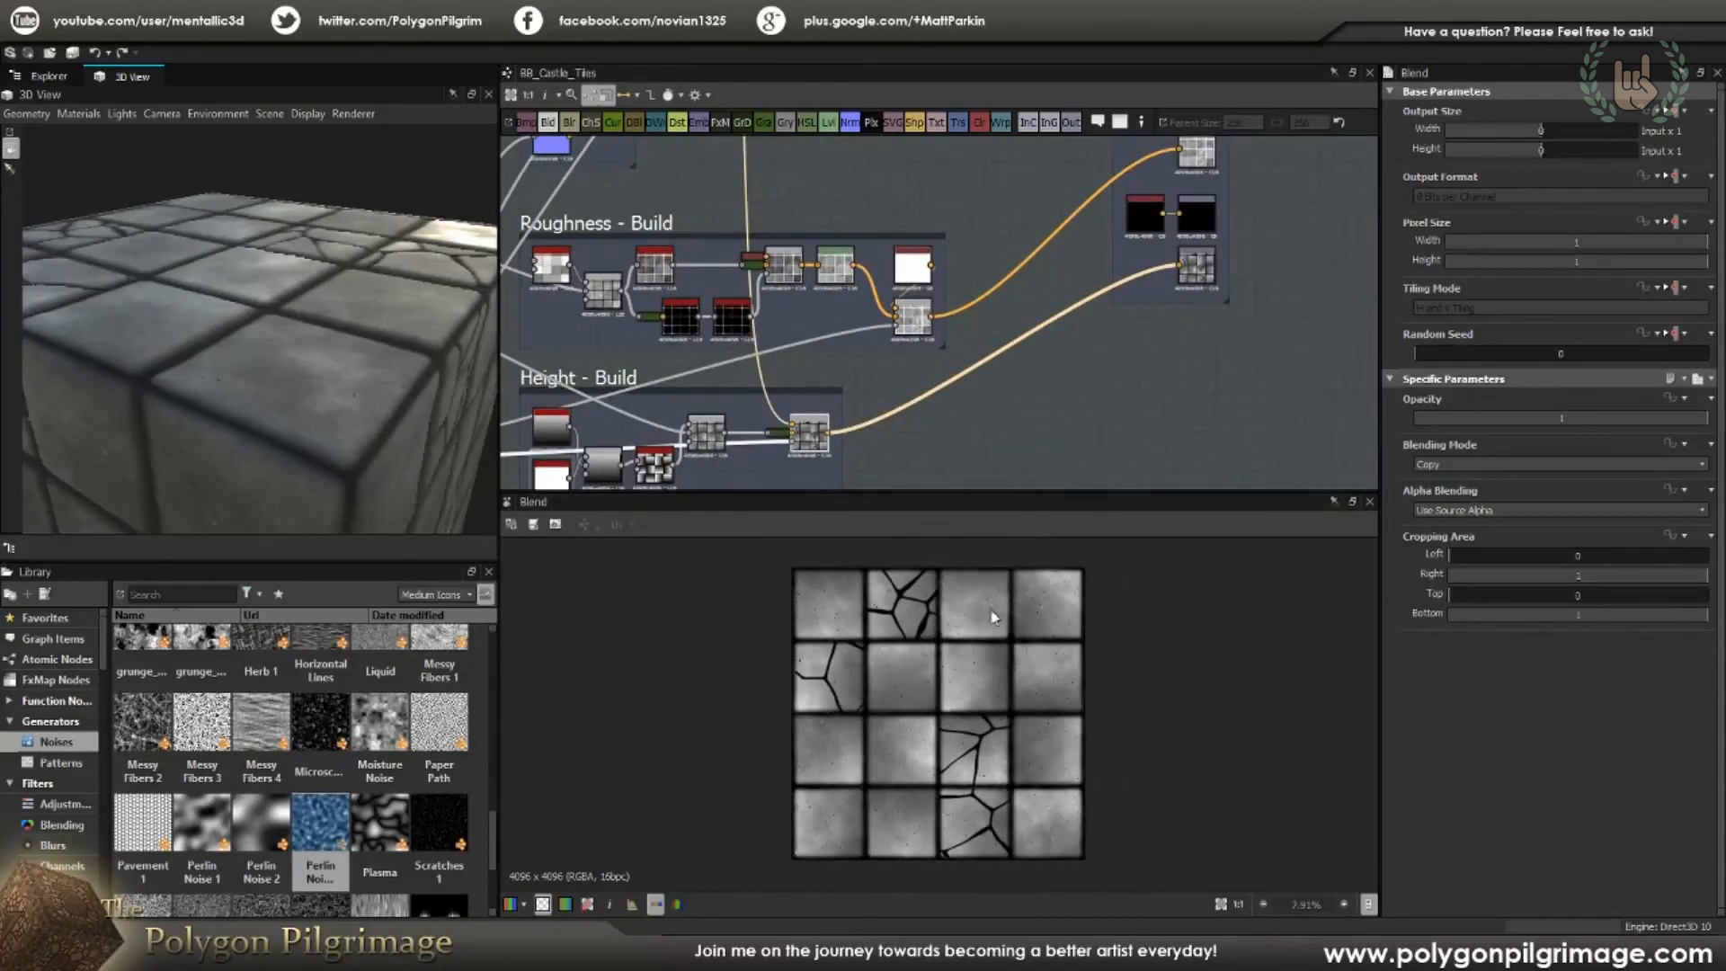
{"action": "scroll", "coordinate": [994, 617], "scroll_direction": "up", "scroll_amount": 2}
{"action": "scroll", "coordinate": [996, 779], "scroll_direction": "up", "scroll_amount": 1}
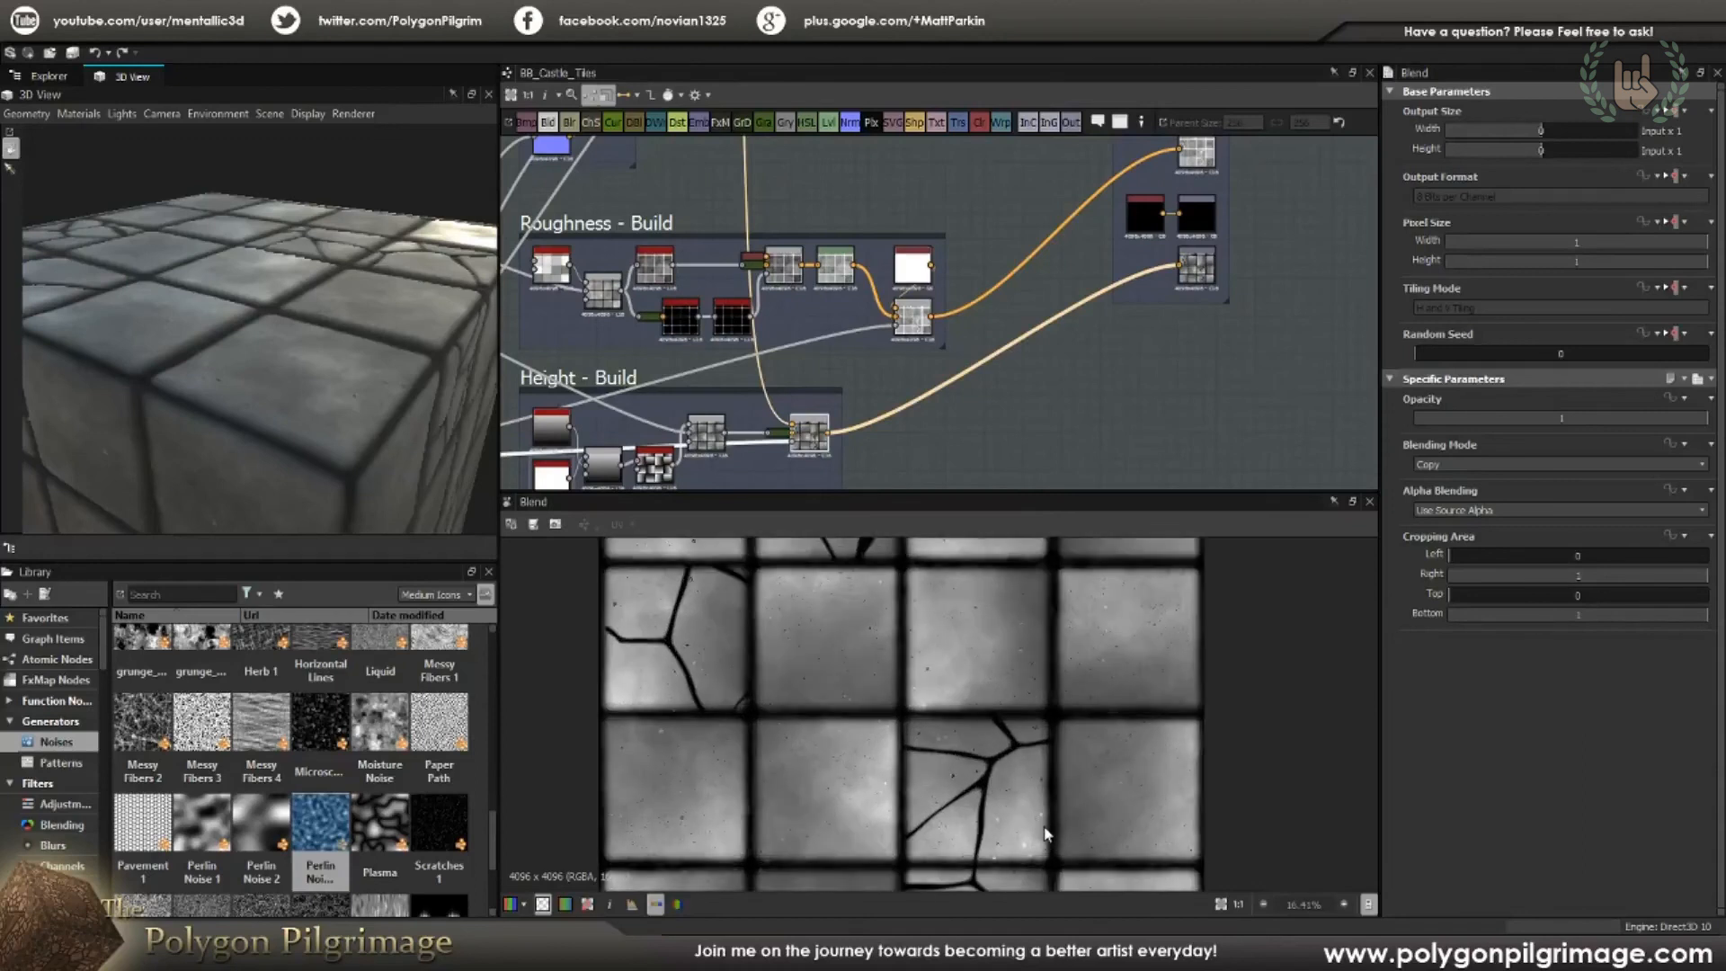
{"action": "scroll", "coordinate": [1003, 681], "scroll_direction": "down", "scroll_amount": 1}
{"action": "scroll", "coordinate": [1006, 705], "scroll_direction": "up", "scroll_amount": 10}
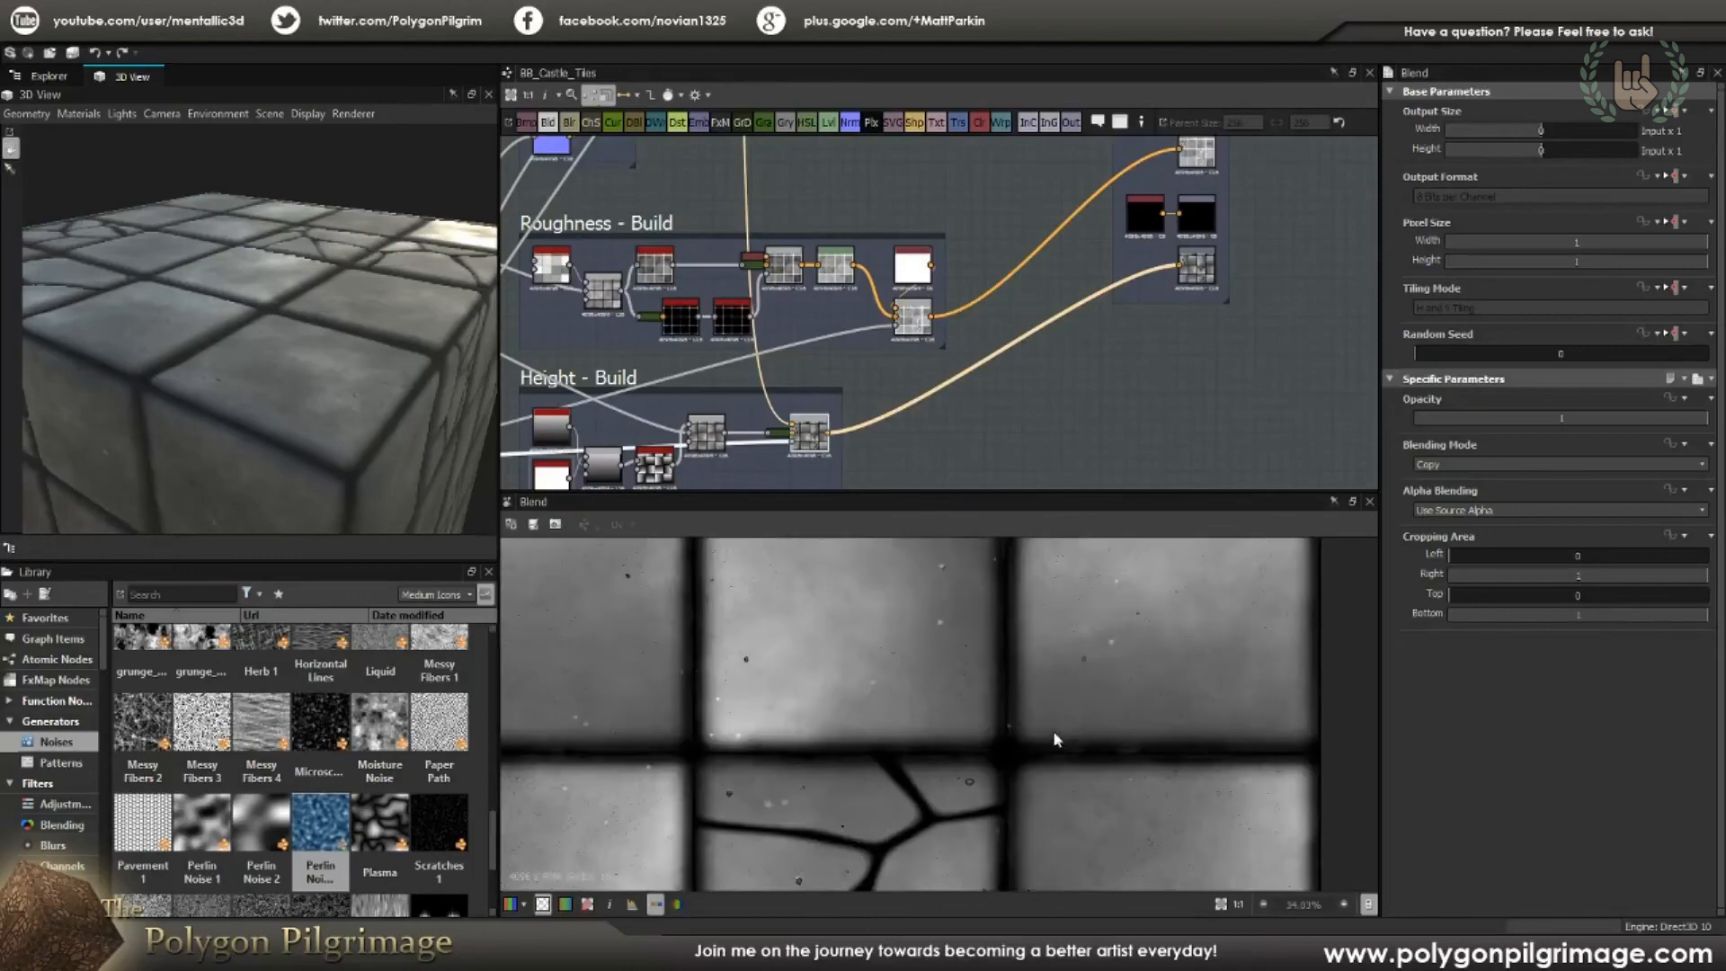
{"action": "scroll", "coordinate": [991, 715], "scroll_direction": "down", "scroll_amount": 13}
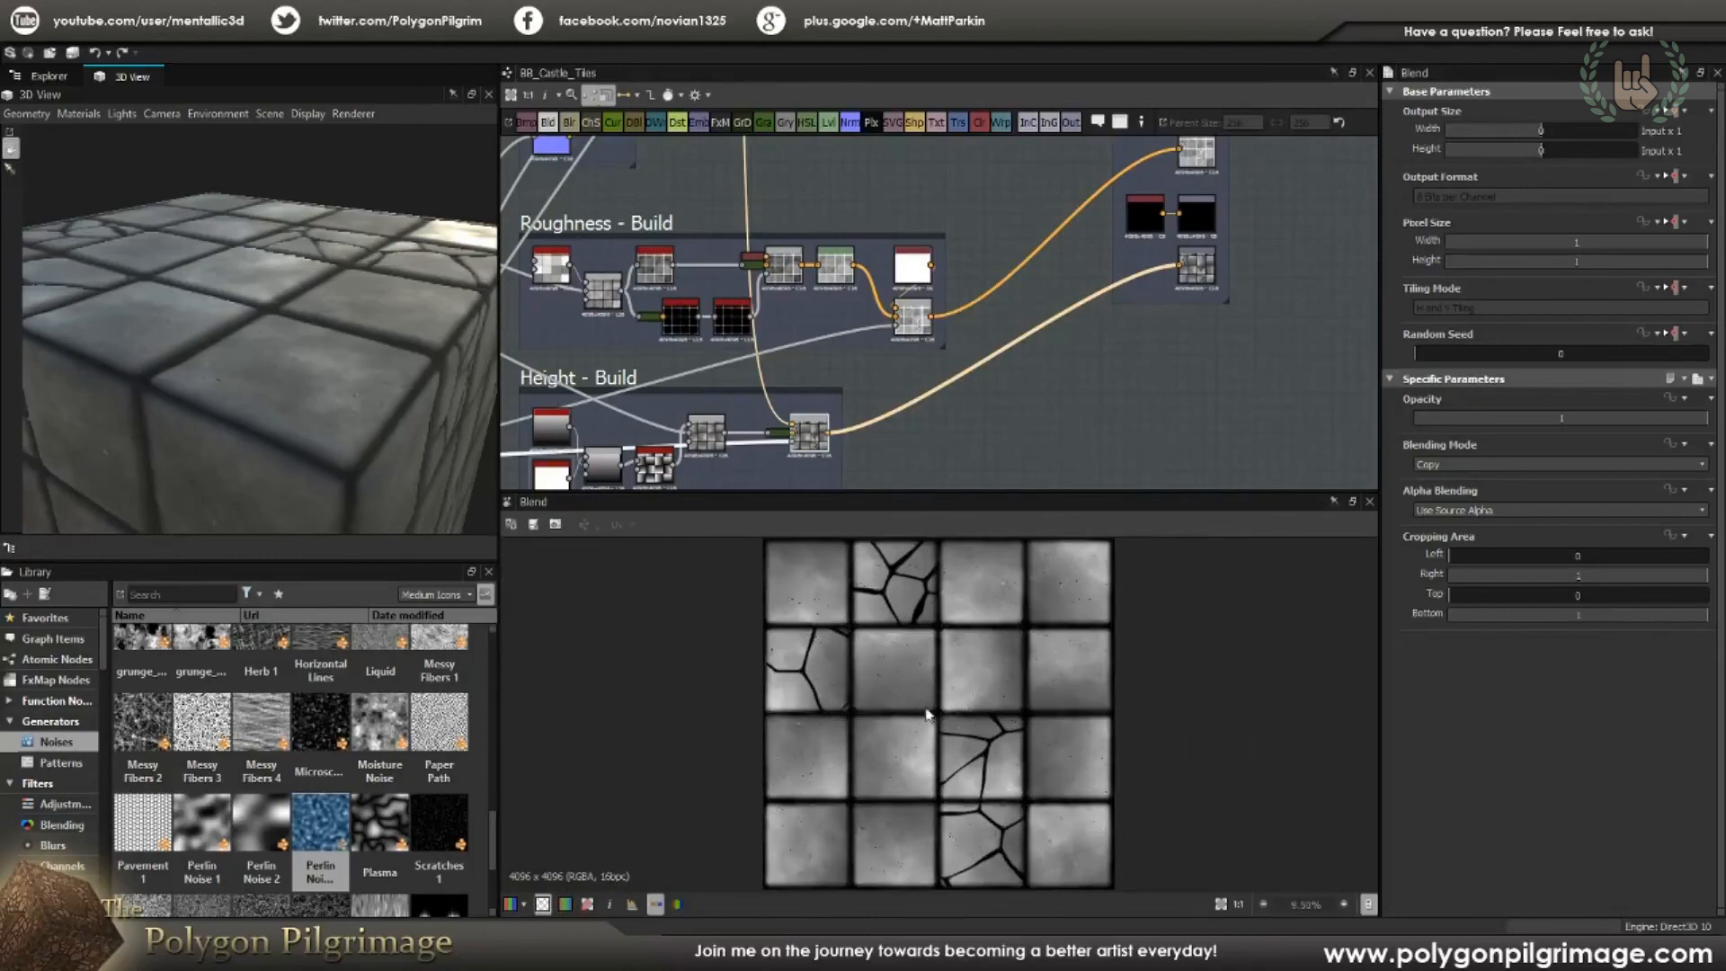
Step: Set the default material's height scale to 0.46 and check the displaced tiles from several sides of the cube
{"action": "left_click_drag", "start_coordinate": [244, 359], "coordinate": [205, 214]}
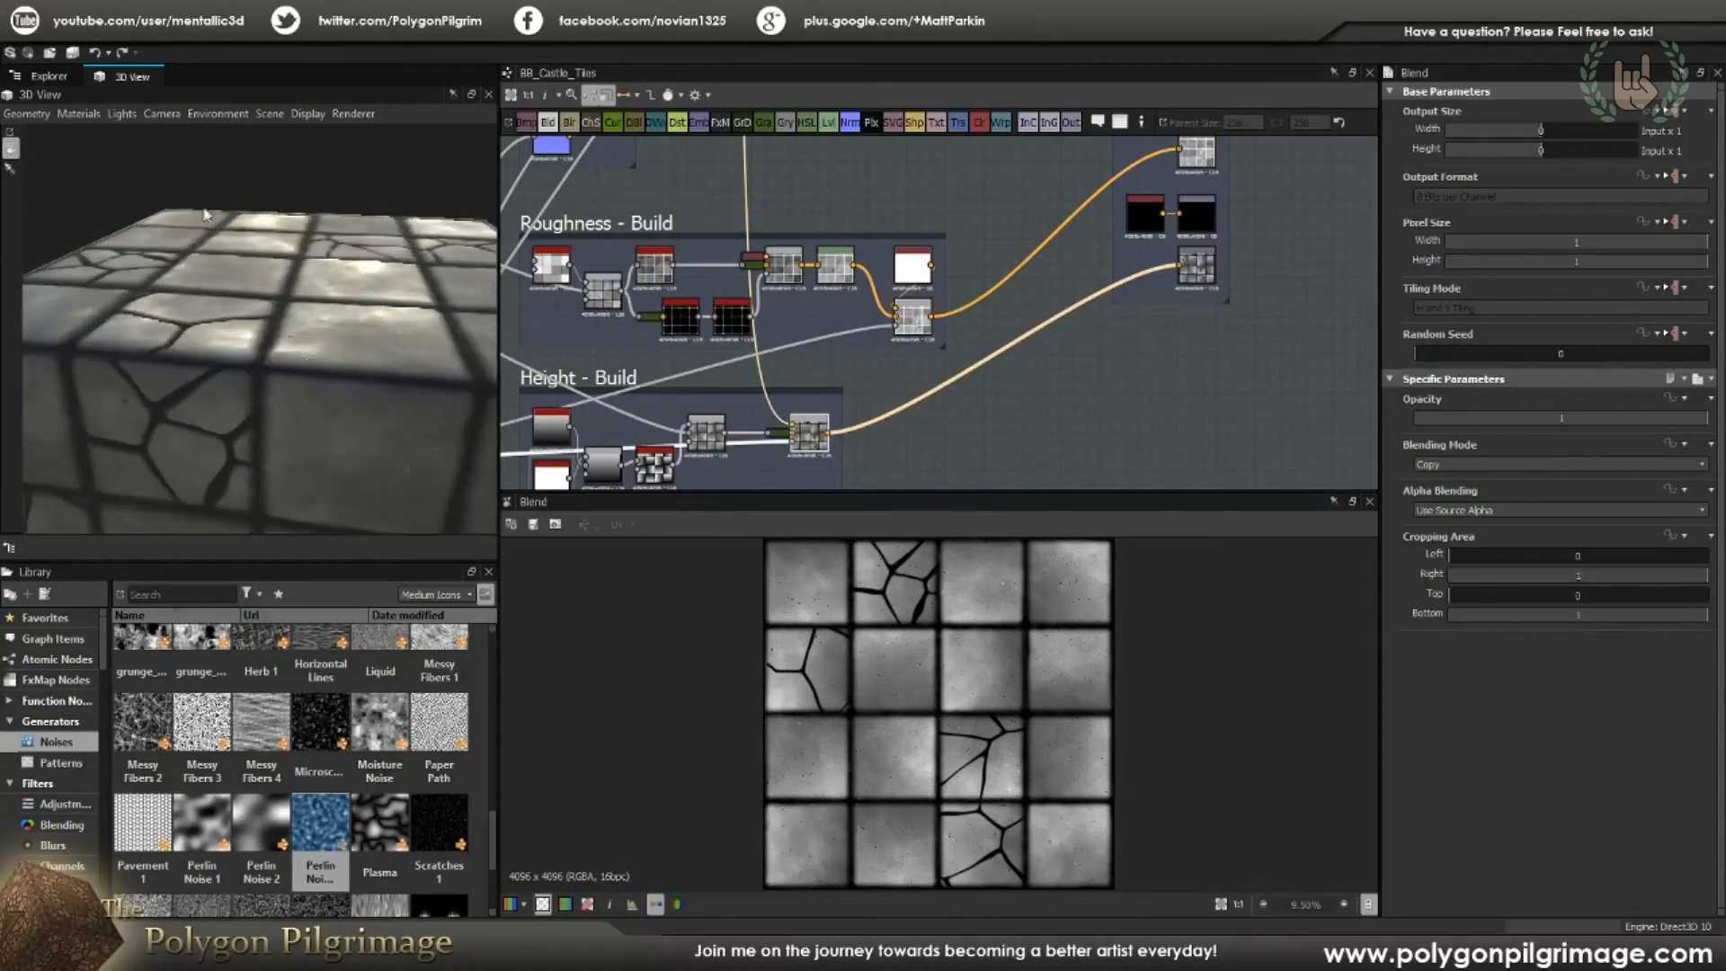
{"action": "left_click", "coordinate": [77, 115]}
{"action": "mouse_move", "coordinate": [99, 137]}
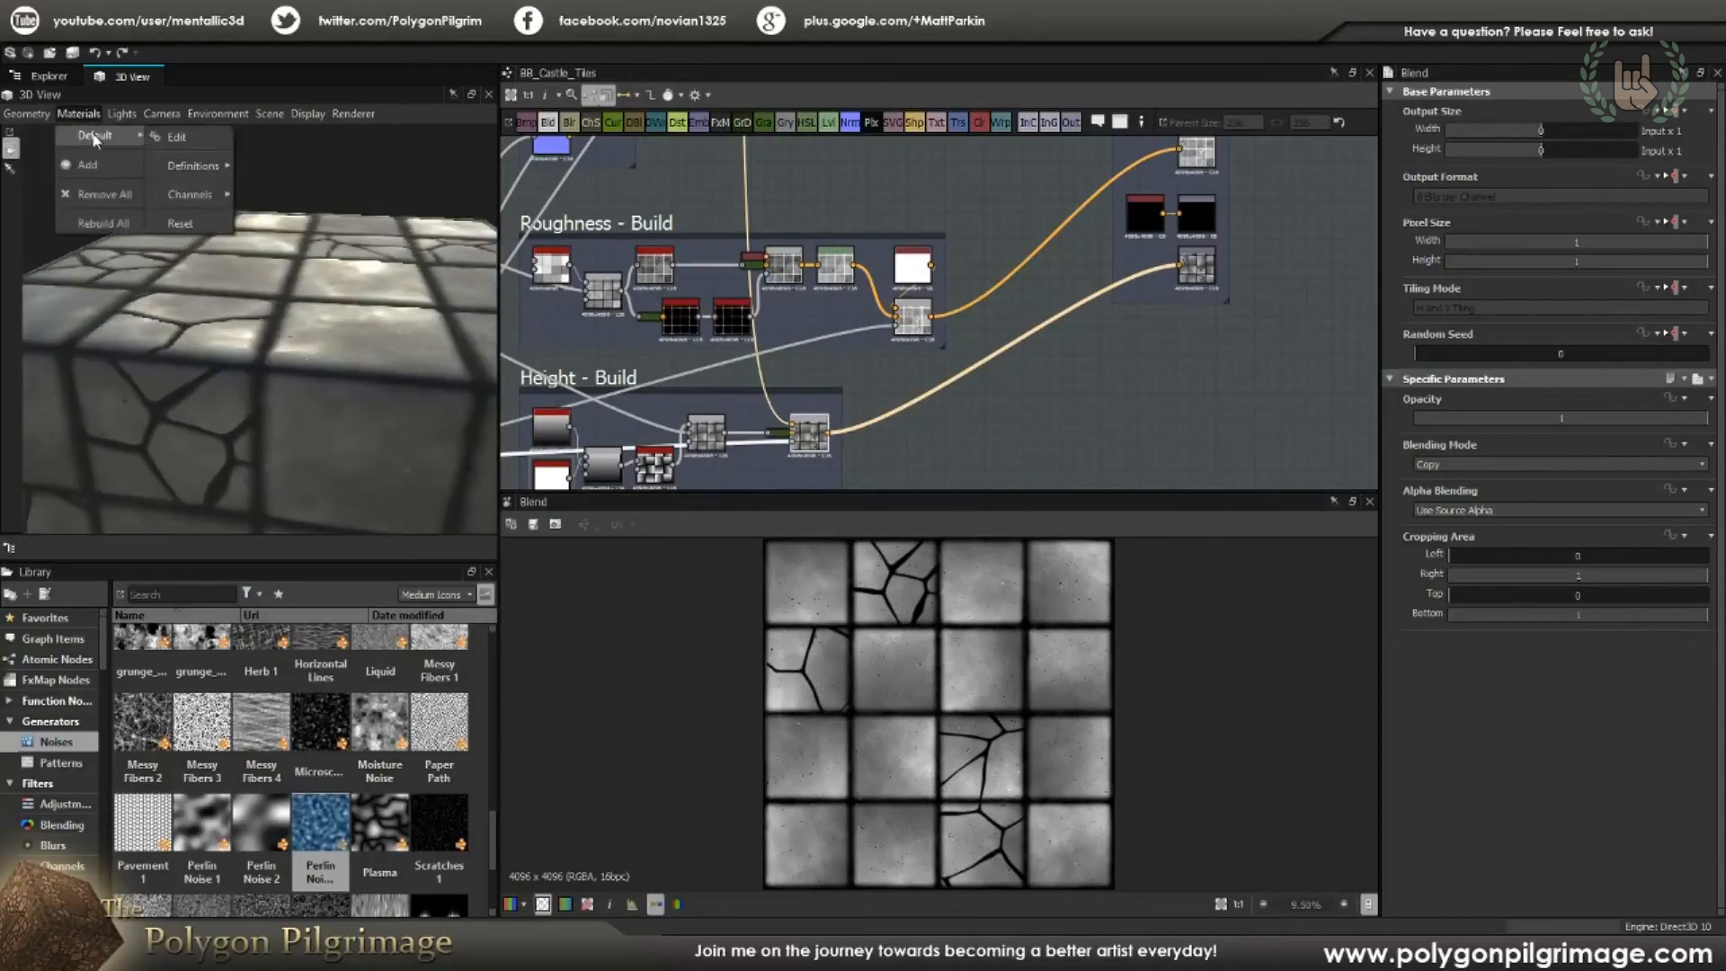
{"action": "left_click", "coordinate": [175, 138]}
{"action": "left_click_drag", "start_coordinate": [1463, 256], "coordinate": [1550, 253]}
{"action": "left_click_drag", "start_coordinate": [399, 326], "coordinate": [212, 290]}
{"action": "left_click_drag", "start_coordinate": [334, 345], "coordinate": [329, 436]}
Step: Re-examine the Tile Generator and the Blend nodes in Height - Build that drive the displacement
{"action": "scroll", "coordinate": [324, 442], "scroll_direction": "up", "scroll_amount": 5}
{"action": "scroll", "coordinate": [730, 379], "scroll_direction": "up", "scroll_amount": 5}
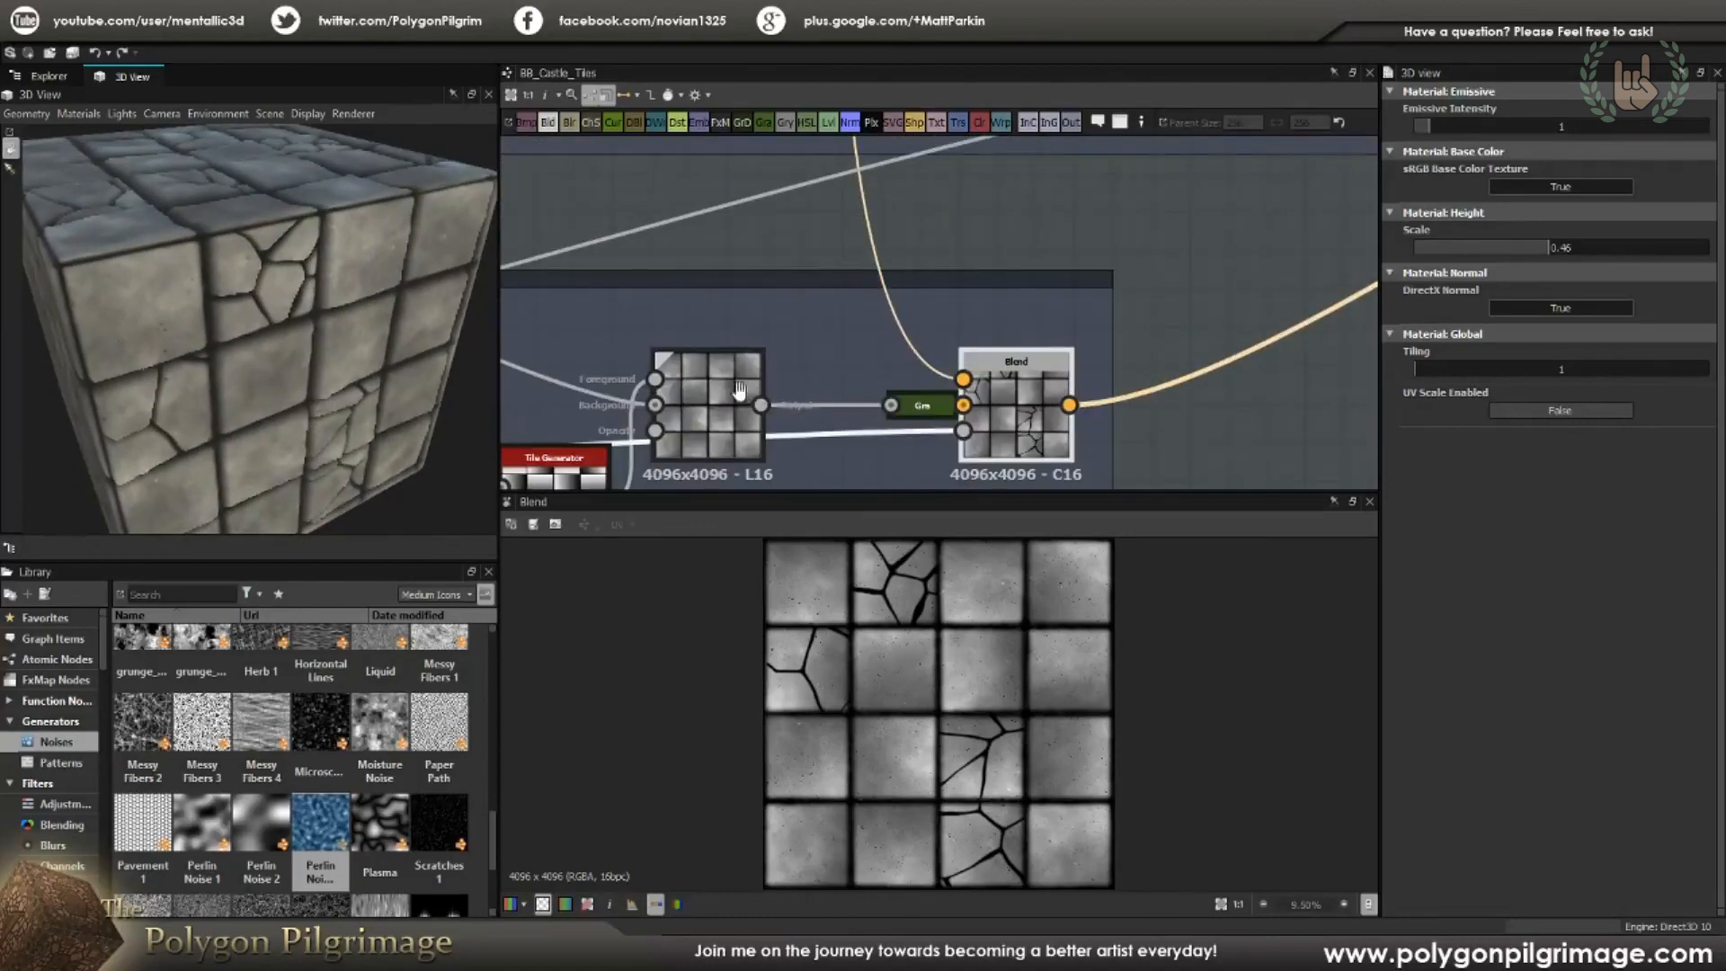
{"action": "scroll", "coordinate": [791, 363], "scroll_direction": "down", "scroll_amount": 1}
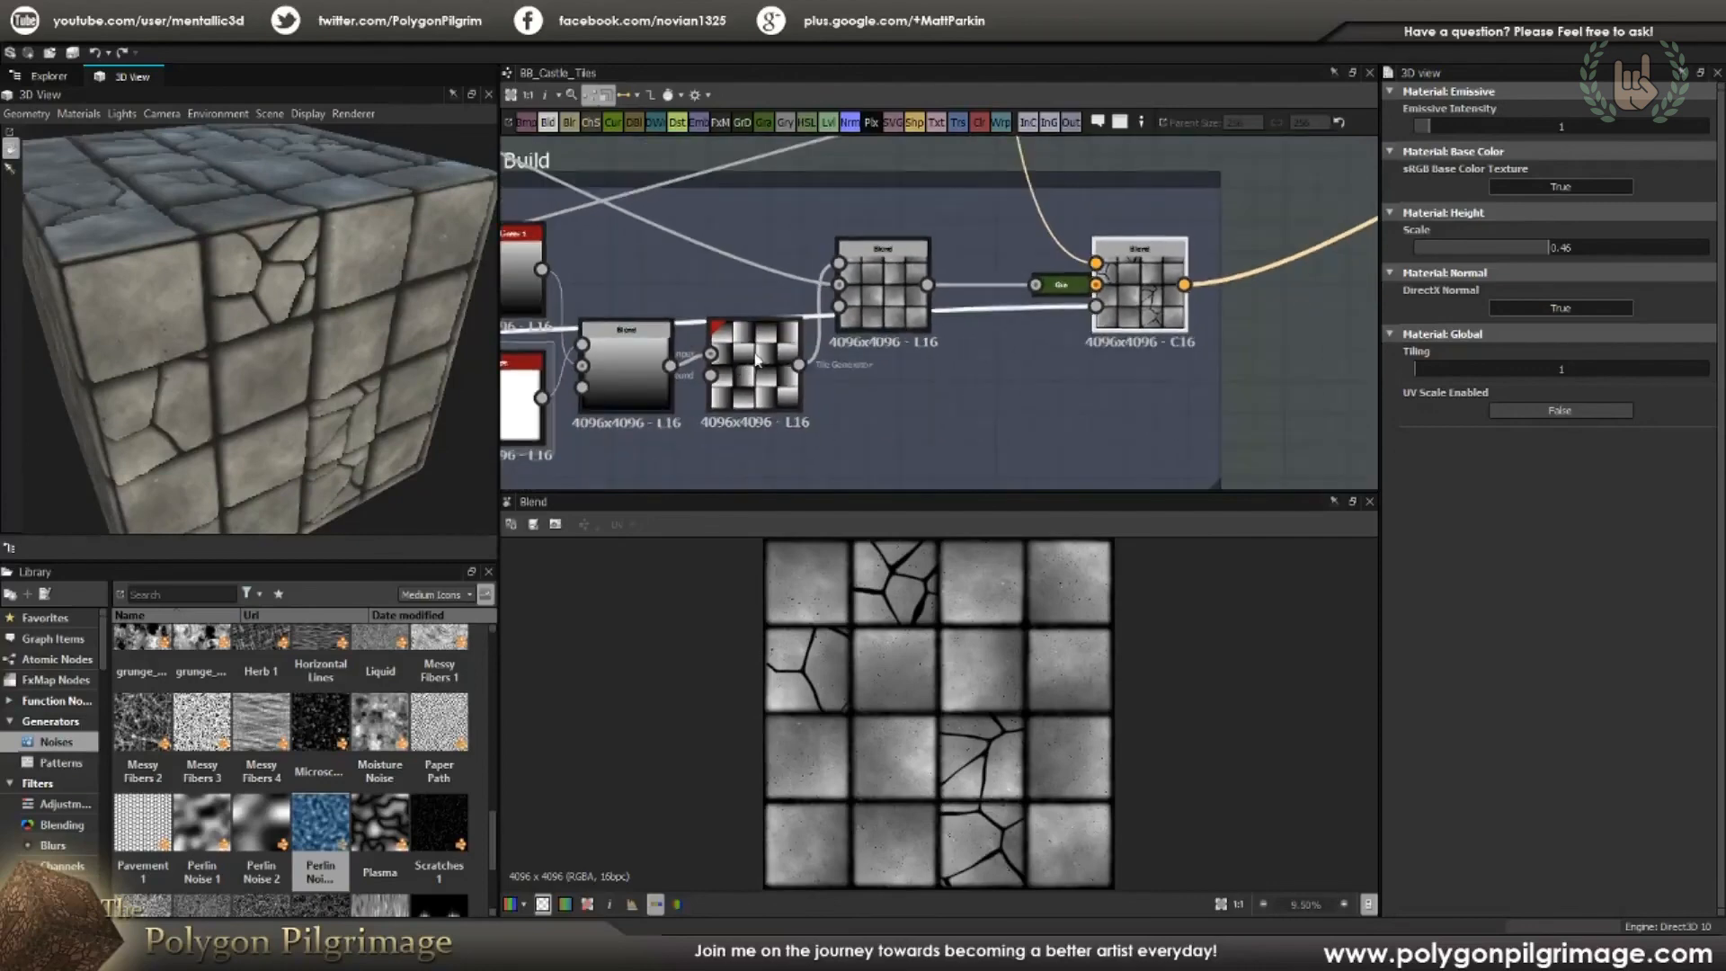
Step: Review the complete graph from Brick Pattern - Build to Final Outputs together with the whole tiled cube
{"action": "scroll", "coordinate": [773, 350], "scroll_direction": "down", "scroll_amount": 8}
{"action": "scroll", "coordinate": [796, 338], "scroll_direction": "down", "scroll_amount": 4}
{"action": "middle_click_drag", "start_coordinate": [951, 343], "coordinate": [1003, 331]}
{"action": "left_click_drag", "start_coordinate": [433, 326], "coordinate": [297, 340]}
{"action": "scroll", "coordinate": [347, 348], "scroll_direction": "down", "scroll_amount": 4}
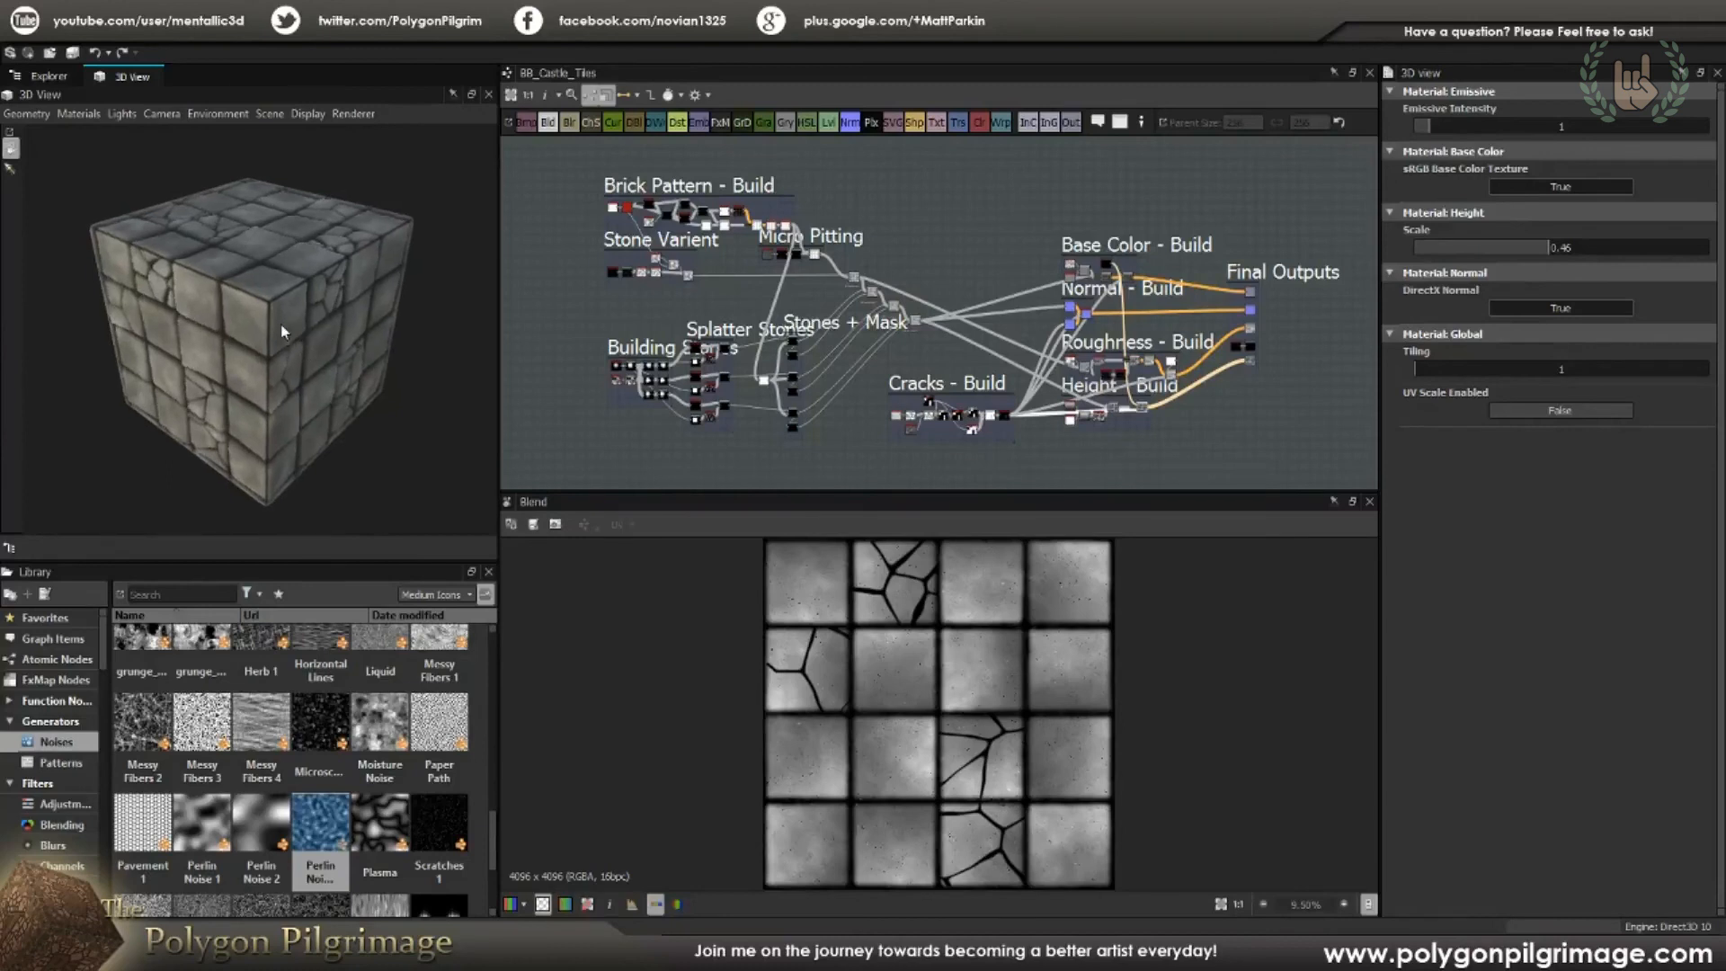
{"action": "mouse_move", "coordinate": [266, 347]}
{"action": "left_mouse_down"}
{"action": "mouse_move", "coordinate": [380, 302]}
{"action": "mouse_move", "coordinate": [361, 239]}
{"action": "mouse_move", "coordinate": [278, 230]}
{"action": "mouse_move", "coordinate": [276, 343]}
{"action": "mouse_move", "coordinate": [254, 351]}
{"action": "left_mouse_up"}
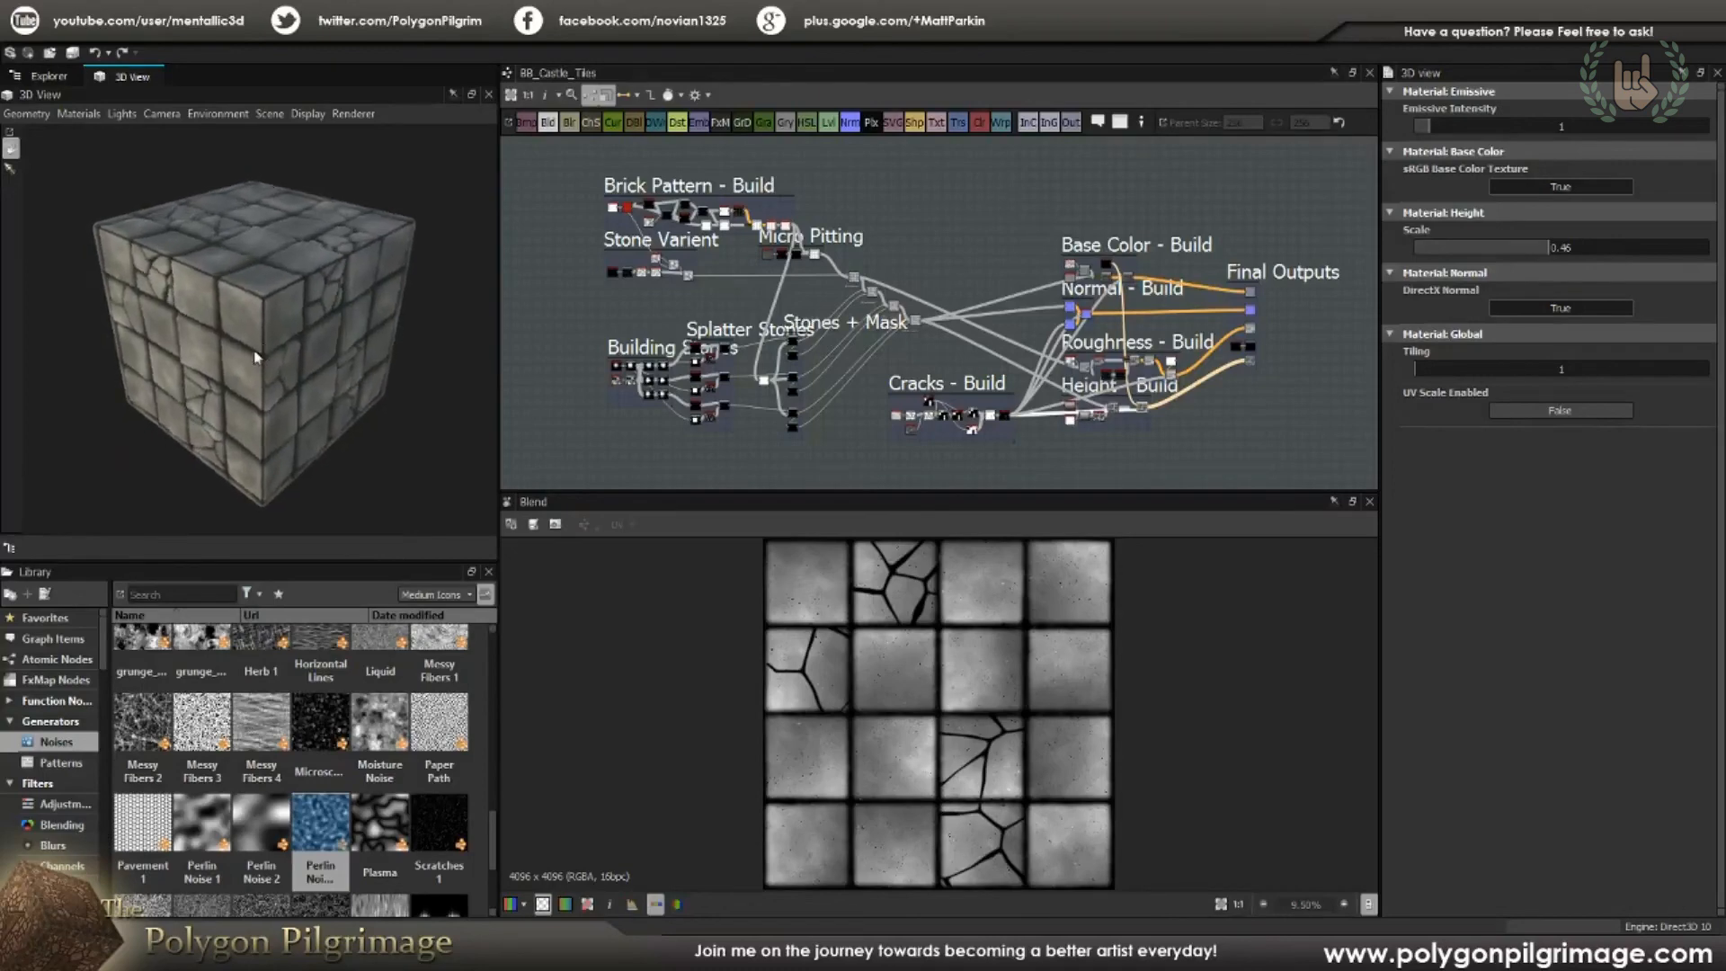